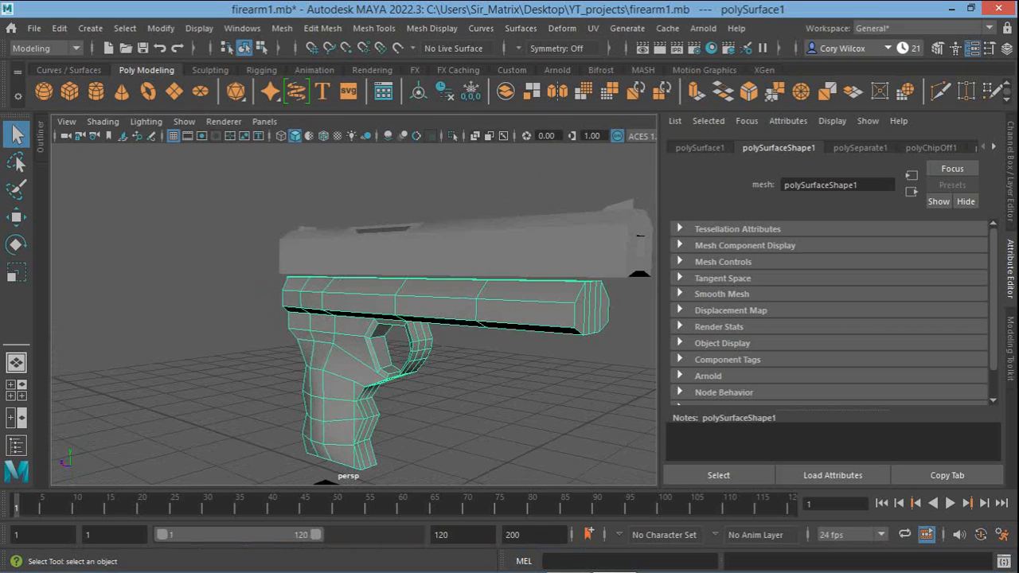
# Scale the pistol's slide and frame meshes together to about 0.756 along X to make them narrower, and deselect them
pyautogui.keyDown('alt'); pyautogui.moveTo(161, 308); pyautogui.dragTo(56, 221, button='middle'); pyautogui.keyUp('alt')
pyautogui.keyDown('alt'); pyautogui.moveTo(57, 221); pyautogui.dragTo(35, 227, button='right'); pyautogui.keyUp('alt')
pyautogui.keyDown('alt'); pyautogui.moveTo(36, 226); pyautogui.dragTo(42, 228); pyautogui.keyUp('alt')
pyautogui.keyDown('alt'); pyautogui.moveTo(354, 314); pyautogui.dragTo(364, 322, button='middle'); pyautogui.keyUp('alt')
pyautogui.keyDown('alt'); pyautogui.moveTo(365, 322); pyautogui.dragTo(412, 321, button='right'); pyautogui.keyUp('alt')
pyautogui.keyDown('alt'); pyautogui.moveTo(413, 322); pyautogui.dragTo(426, 348, button='middle'); pyautogui.keyUp('alt')
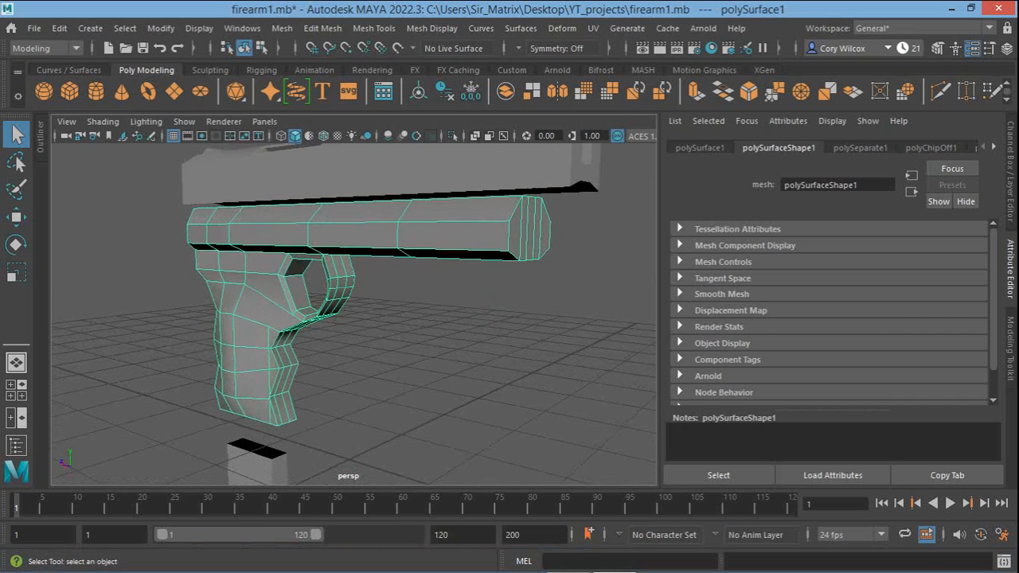
pyautogui.keyDown('alt'); pyautogui.moveTo(425, 349); pyautogui.dragTo(664, 330); pyautogui.keyUp('alt')
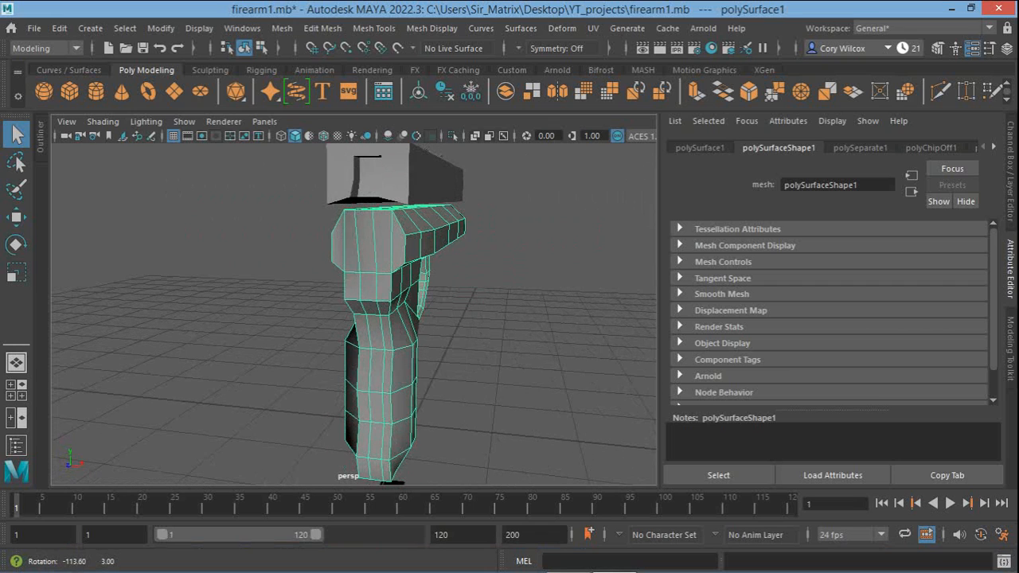
pyautogui.moveTo(442, 147); pyautogui.dragTo(474, 125, button='right')
pyautogui.click(390, 177)
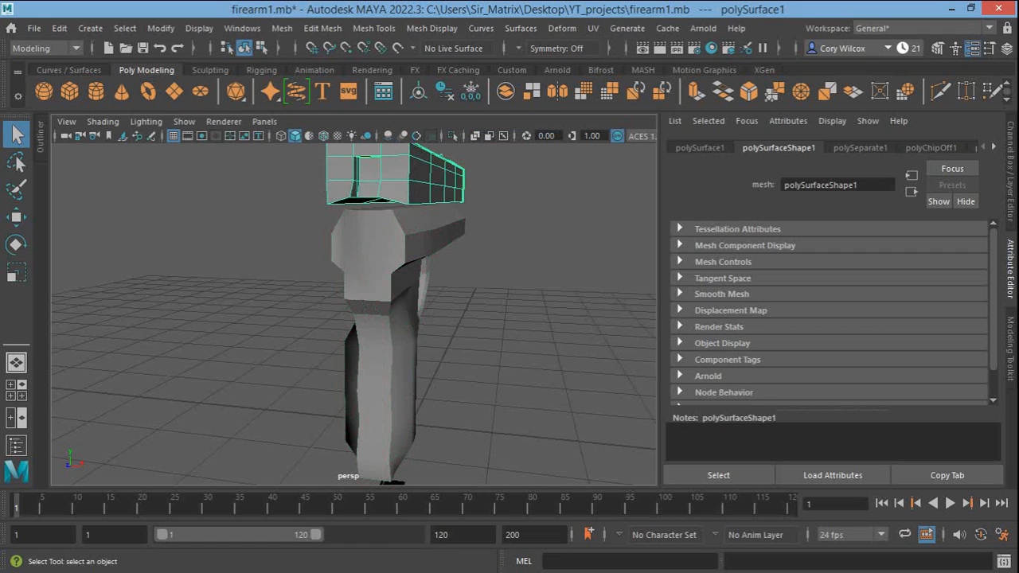
pyautogui.keyDown('shift'); pyautogui.click(376, 247); pyautogui.keyUp('shift')
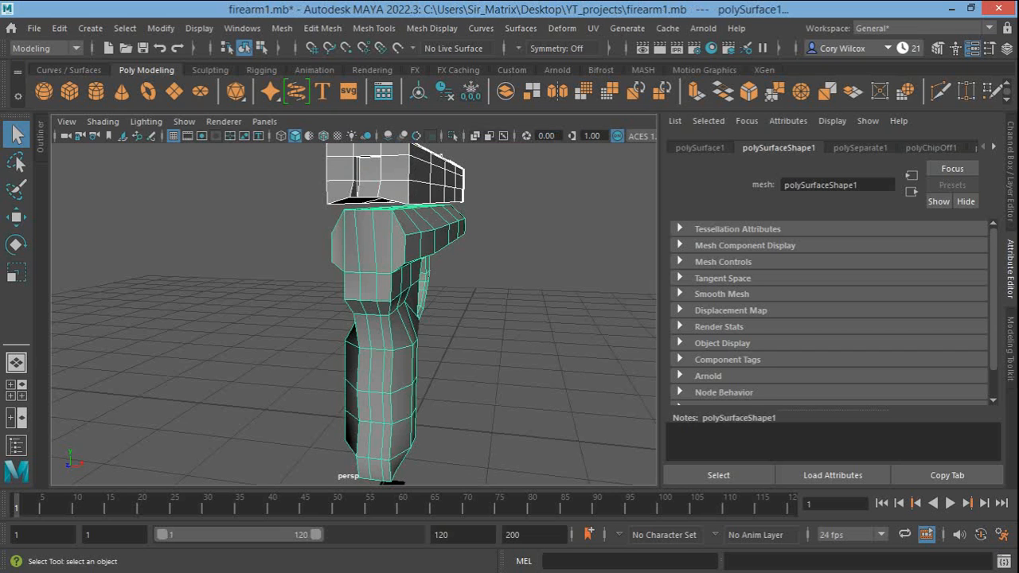
pyautogui.press('r')
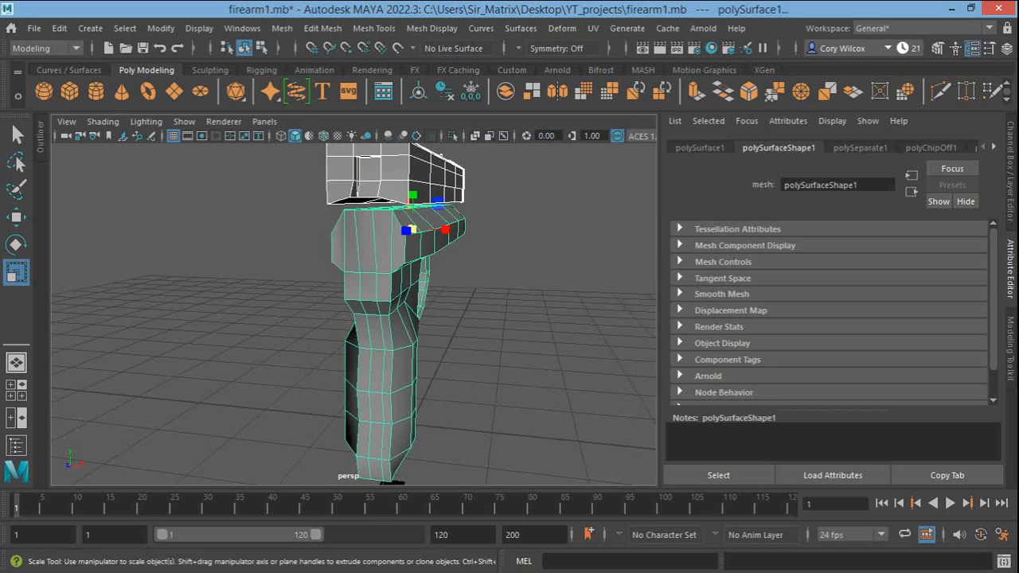
pyautogui.keyDown('alt'); pyautogui.moveTo(440, 153); pyautogui.dragTo(312, 173); pyautogui.keyUp('alt')
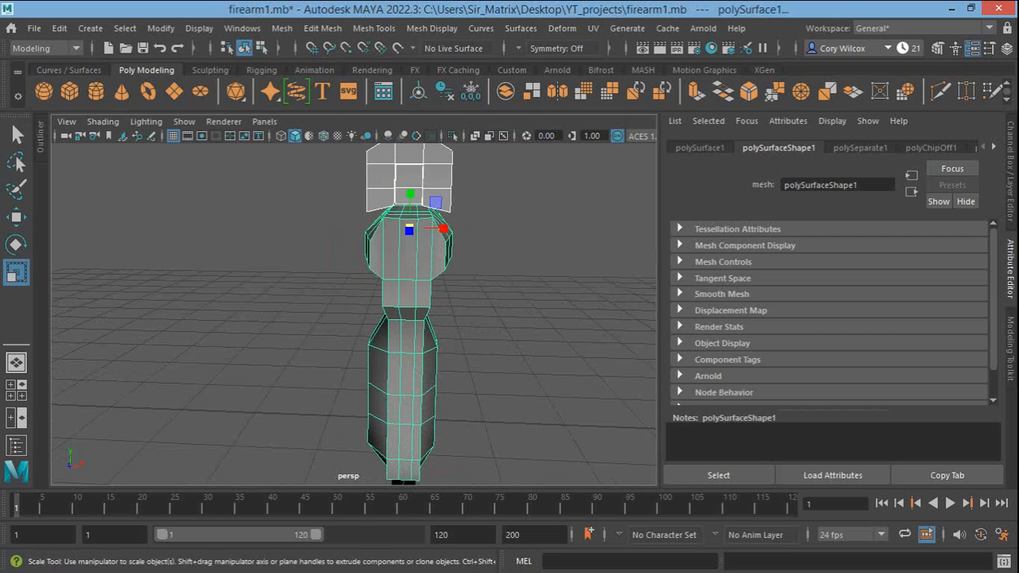
pyautogui.moveTo(444, 229); pyautogui.dragTo(435, 229)
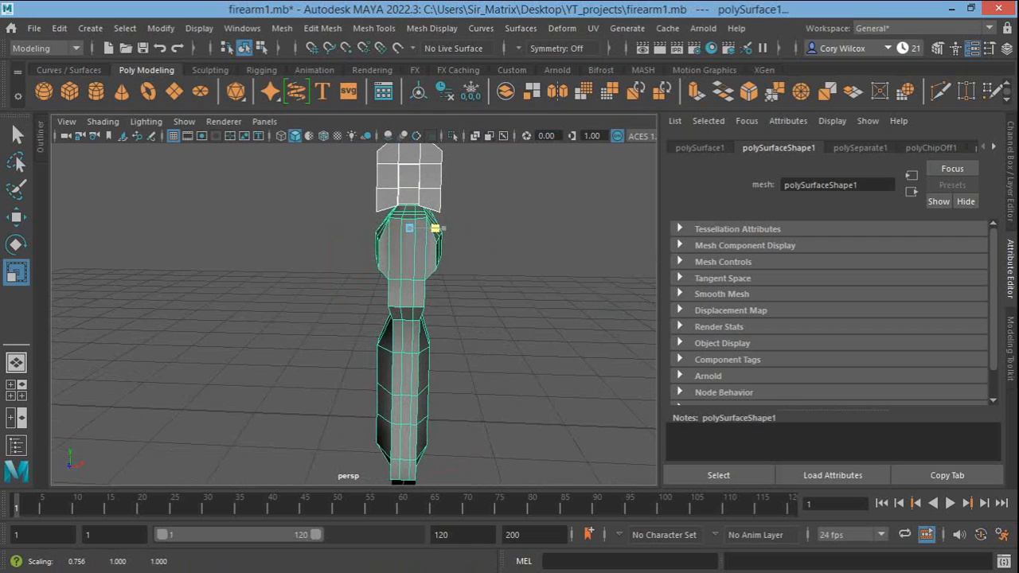
pyautogui.press('q')
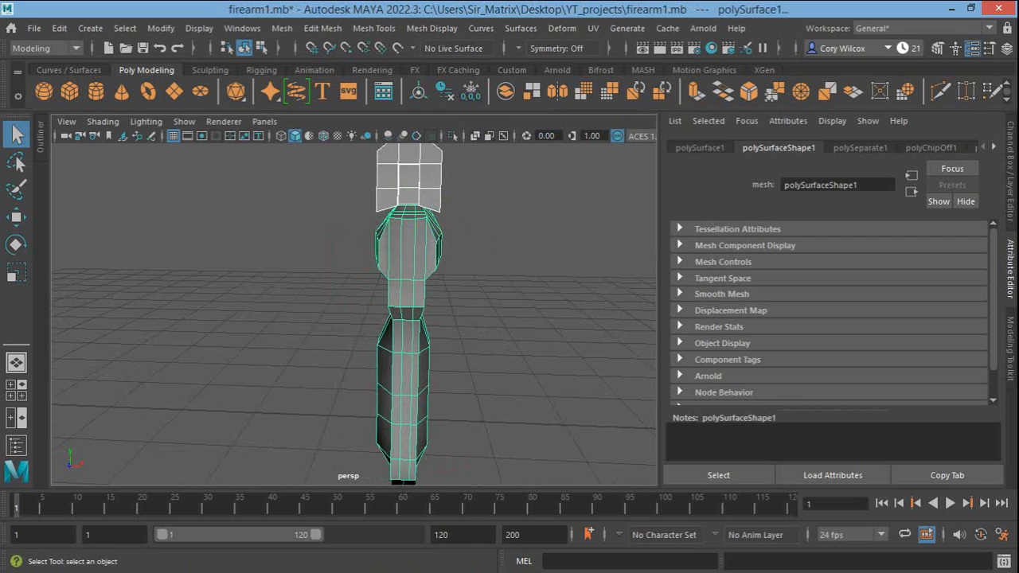
pyautogui.click(503, 238)
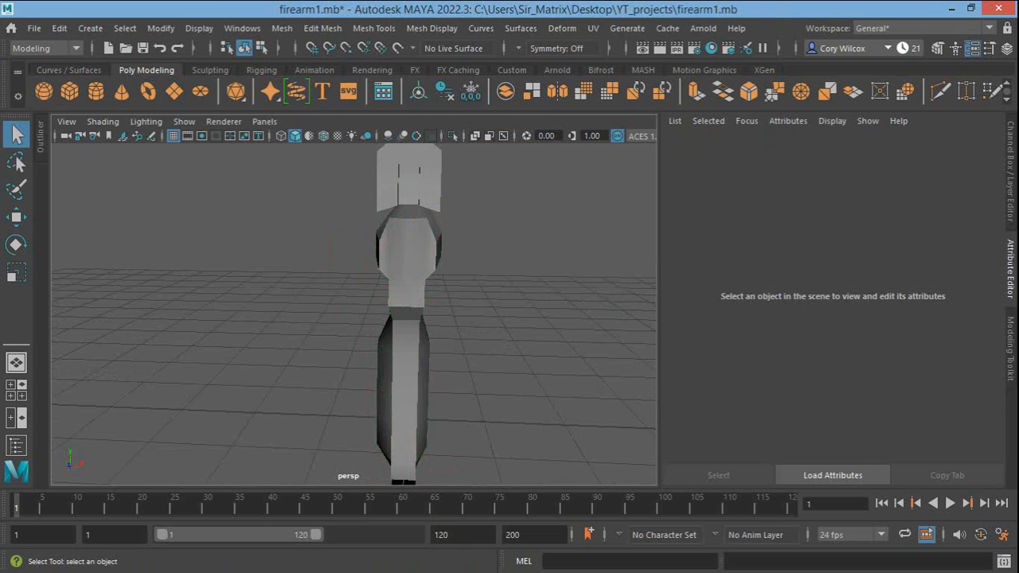
# Preview the frame mesh smoothed, inspect its shape, and return it to the unsmoothed display
pyautogui.keyDown('alt'); pyautogui.moveTo(503, 239); pyautogui.dragTo(333, 57); pyautogui.keyUp('alt')
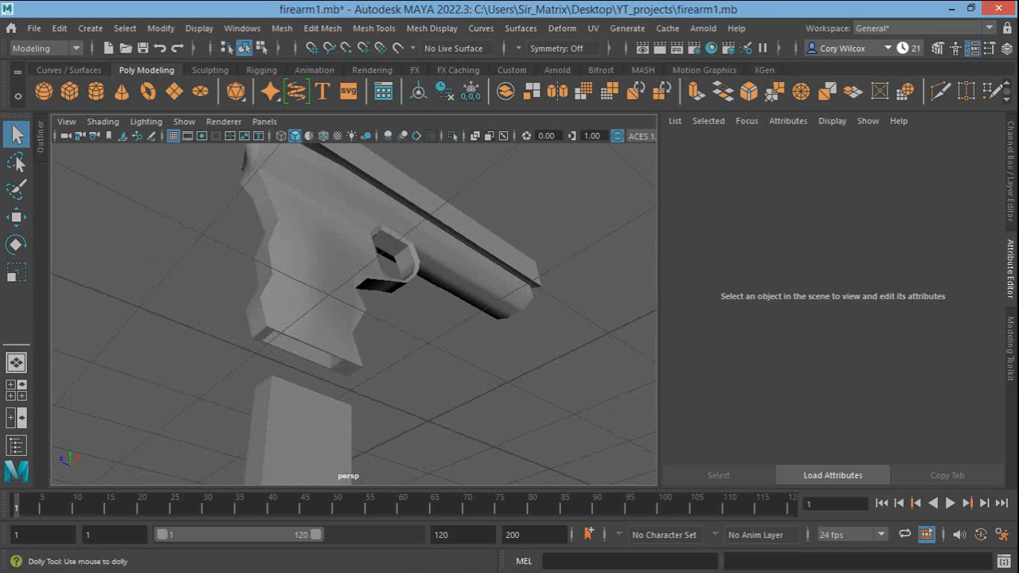
pyautogui.keyDown('alt'); pyautogui.moveTo(350, 271); pyautogui.dragTo(374, 272, button='right'); pyautogui.keyUp('alt')
pyautogui.keyDown('alt'); pyautogui.moveTo(374, 272); pyautogui.dragTo(347, 320); pyautogui.keyUp('alt')
pyautogui.keyDown('alt'); pyautogui.moveTo(347, 320); pyautogui.dragTo(379, 351, button='middle'); pyautogui.keyUp('alt')
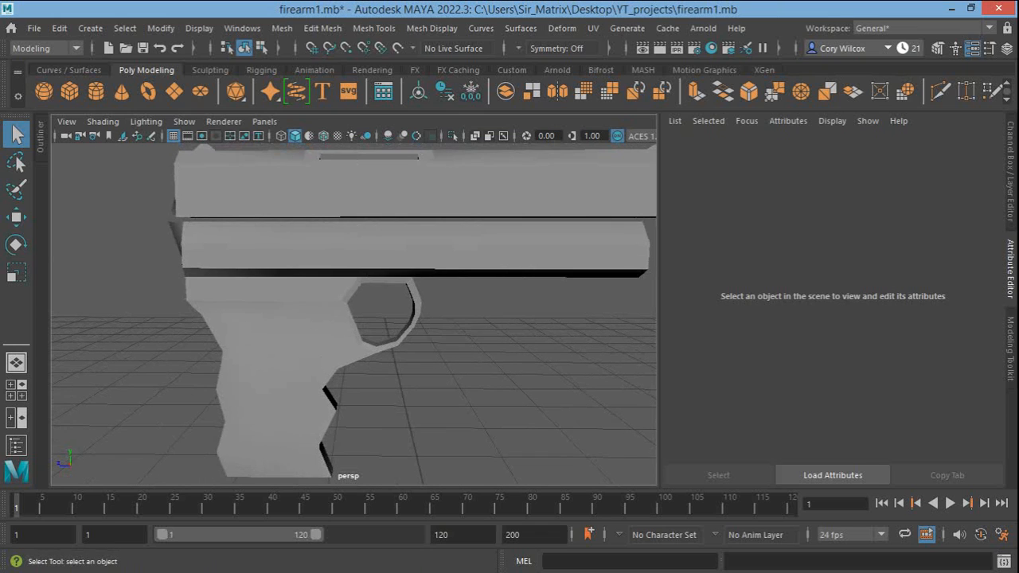
pyautogui.click(310, 323)
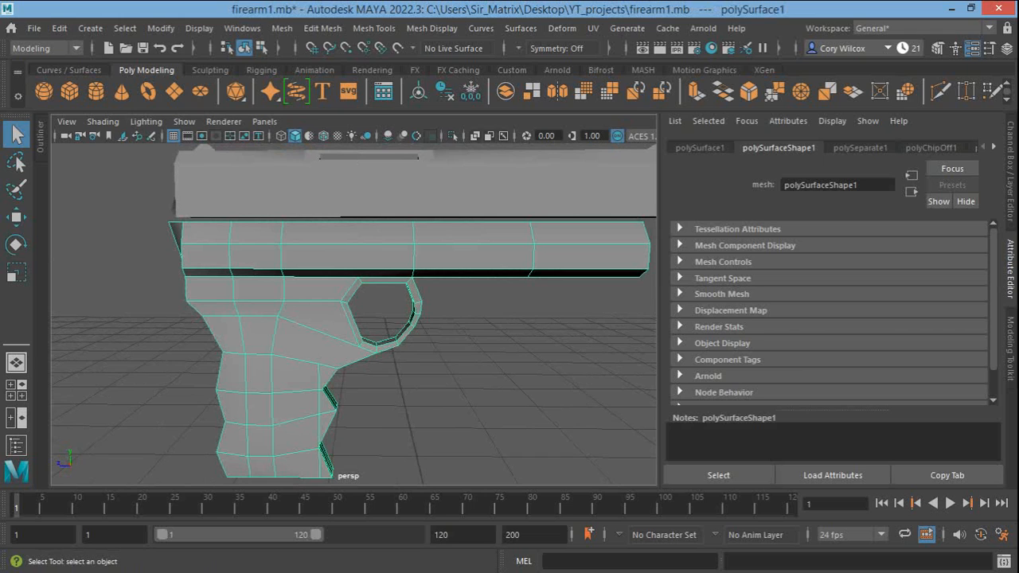
pyautogui.keyDown('alt'); pyautogui.moveTo(319, 322); pyautogui.dragTo(267, 328, button='middle'); pyautogui.keyUp('alt')
pyautogui.keyDown('alt'); pyautogui.moveTo(319, 322); pyautogui.dragTo(235, 320); pyautogui.keyUp('alt')
pyautogui.press('3')
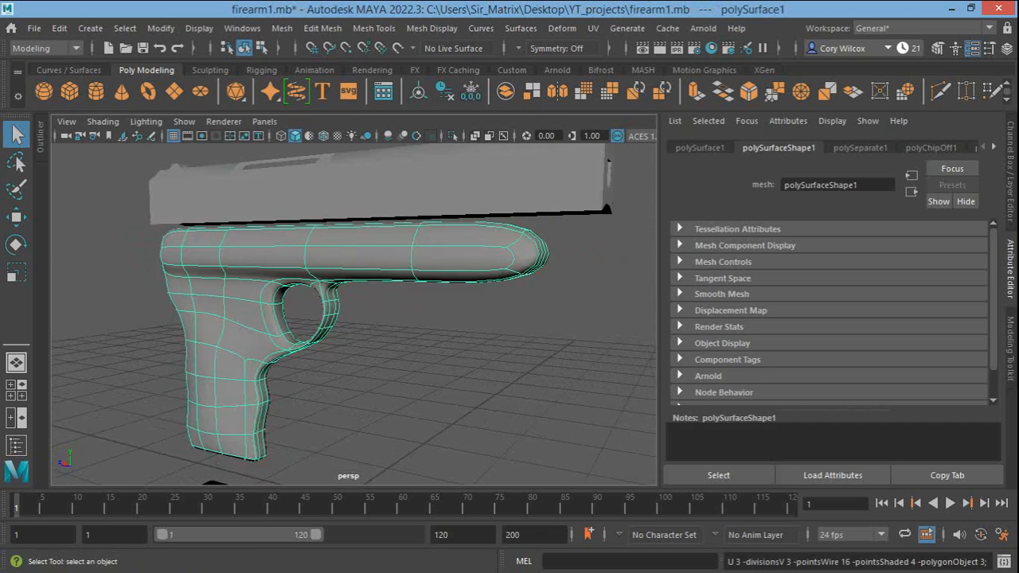
pyautogui.keyDown('alt'); pyautogui.moveTo(236, 320); pyautogui.dragTo(296, 320, button='right'); pyautogui.keyUp('alt')
pyautogui.keyDown('alt'); pyautogui.moveTo(296, 320); pyautogui.dragTo(278, 360, button='middle'); pyautogui.keyUp('alt')
pyautogui.keyDown('alt'); pyautogui.moveTo(279, 360); pyautogui.dragTo(244, 342); pyautogui.keyUp('alt')
pyautogui.press('1')
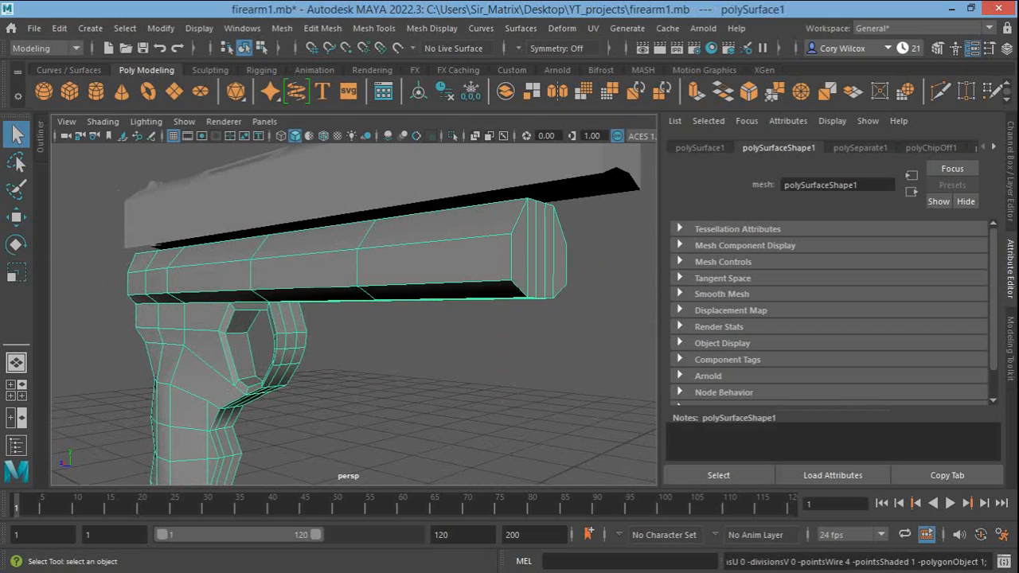
# Delete the four vertical edges across the front end of the frame and select the single face there
pyautogui.moveTo(546, 147); pyautogui.dragTo(546, 187, button='right')
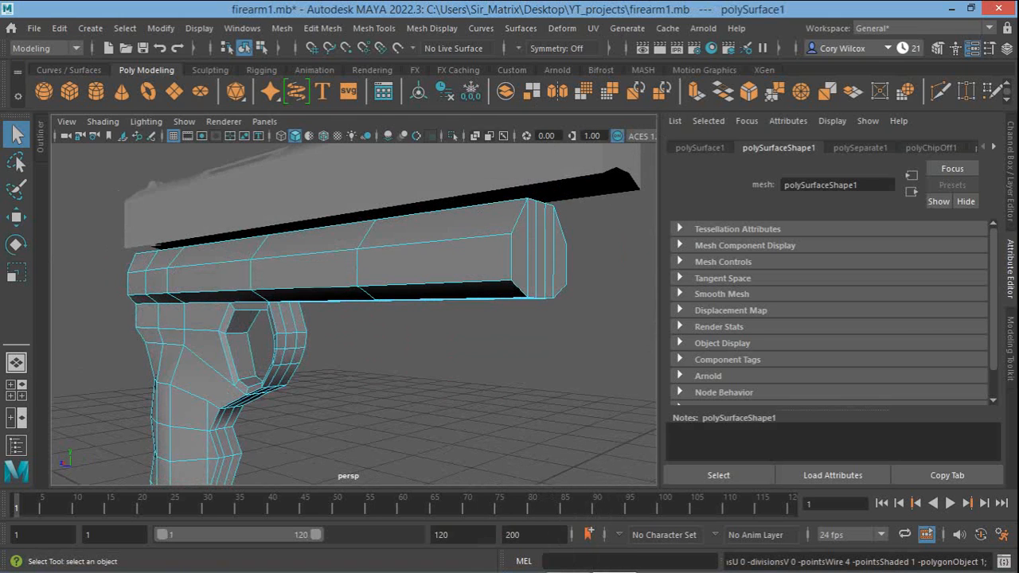
pyautogui.keyDown('alt'); pyautogui.moveTo(540, 250); pyautogui.dragTo(463, 241); pyautogui.keyUp('alt')
pyautogui.moveTo(340, 147); pyautogui.dragTo(339, 108, button='right')
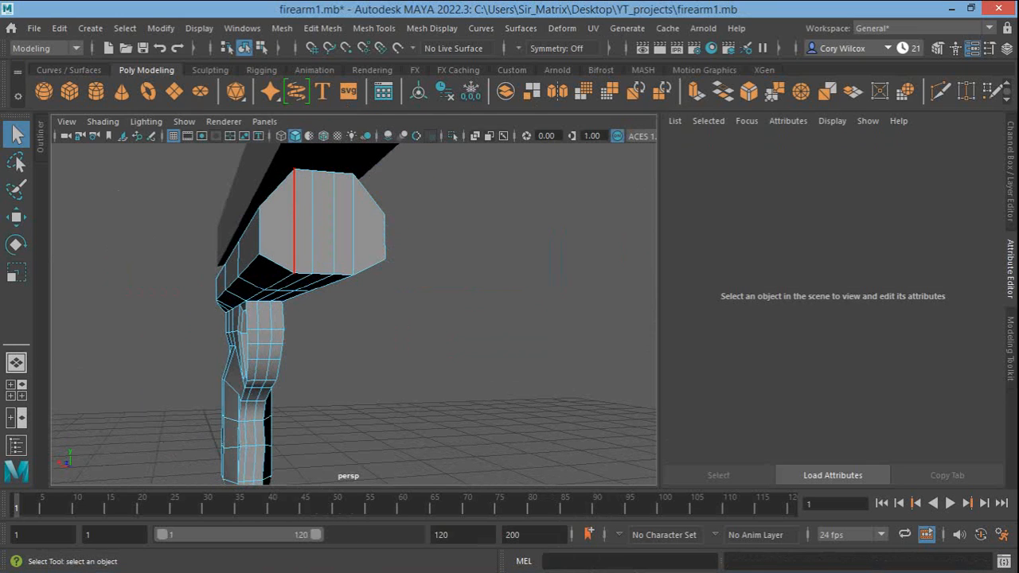
pyautogui.keyDown('shift'); pyautogui.click(312, 219); pyautogui.keyUp('shift')
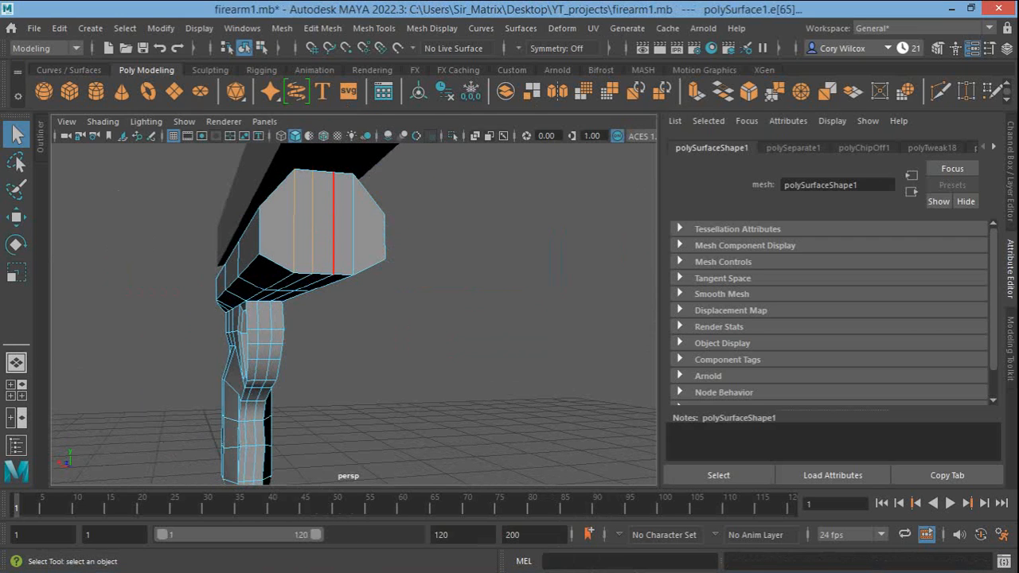
pyautogui.keyDown('shift'); pyautogui.click(353, 223); pyautogui.keyUp('shift')
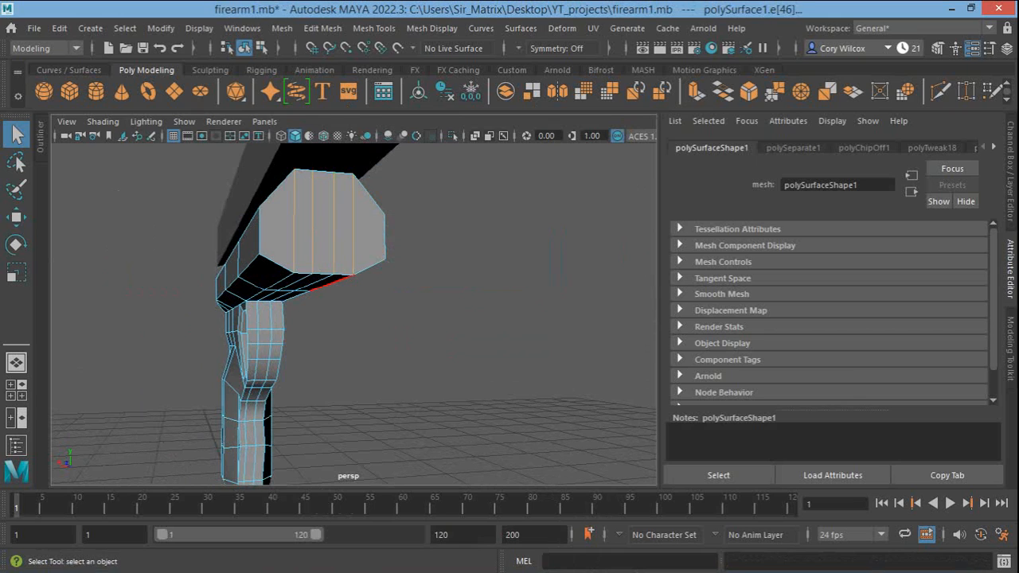
pyautogui.press('Delete')
pyautogui.moveTo(356, 149); pyautogui.dragTo(349, 189, button='right')
pyautogui.click(322, 219)
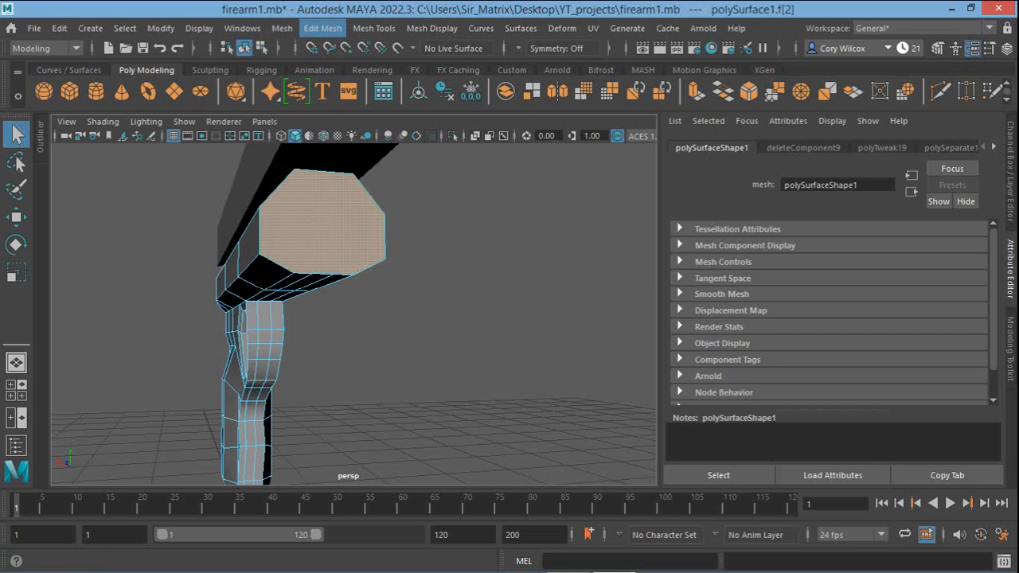
pyautogui.click(322, 29)
pyautogui.click(338, 159)
pyautogui.hotkey('ctrl', 'z')
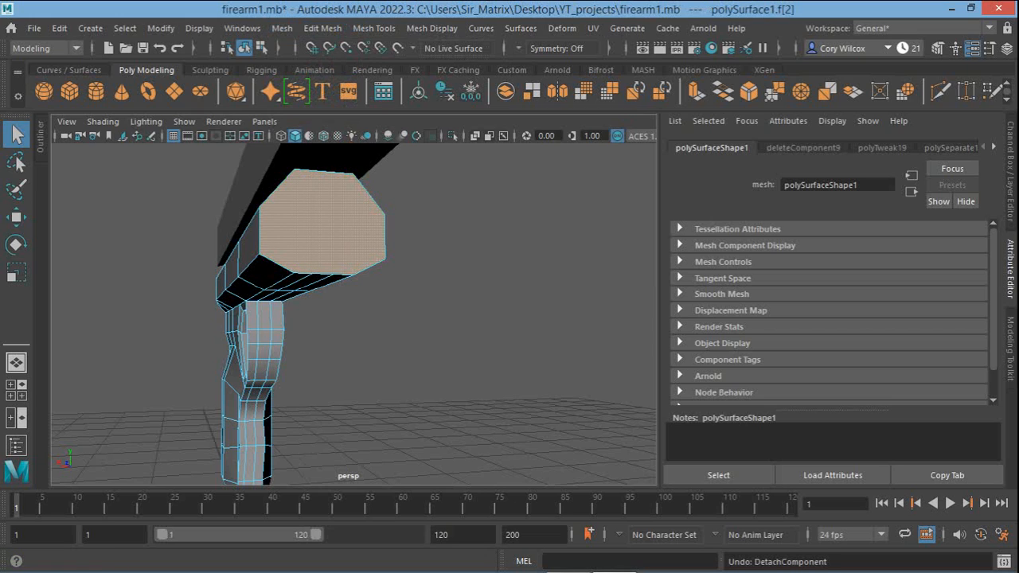
# Extrude the frame's front end face and scale it inward to form a smaller inset face
pyautogui.click(323, 28)
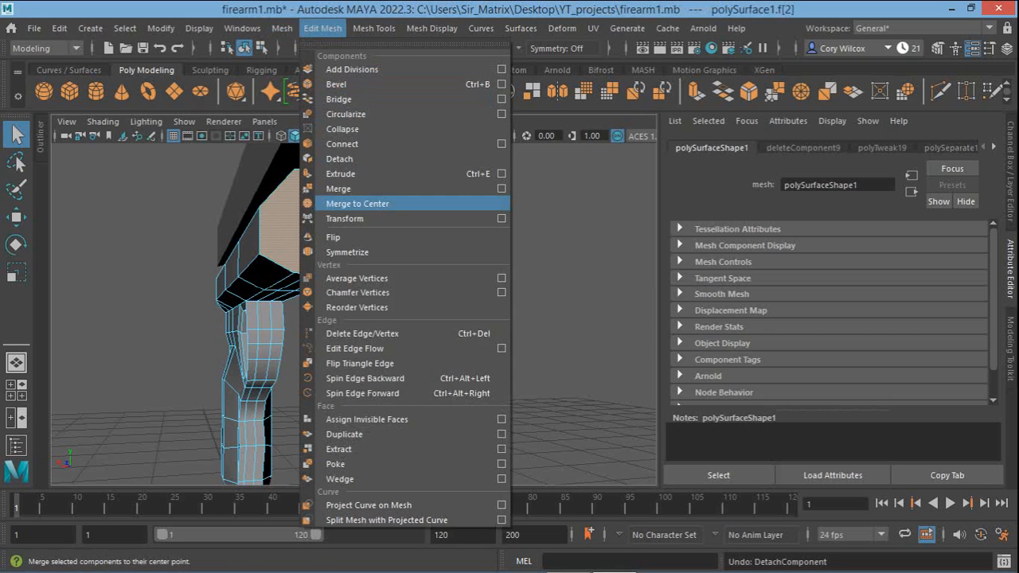
pyautogui.click(341, 173)
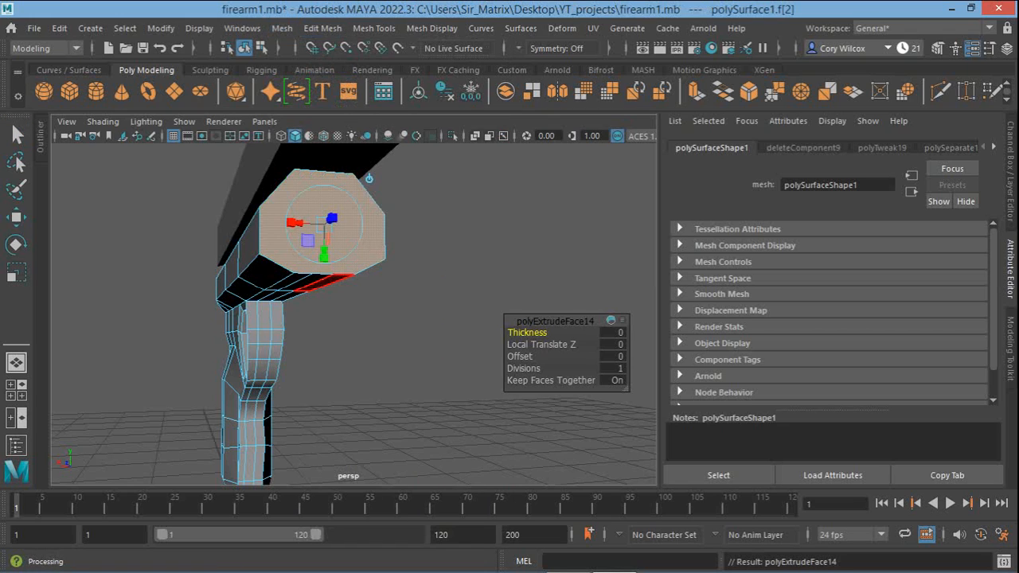
pyautogui.press('r')
pyautogui.keyDown('alt'); pyautogui.moveTo(369, 179); pyautogui.dragTo(457, 263); pyautogui.keyUp('alt')
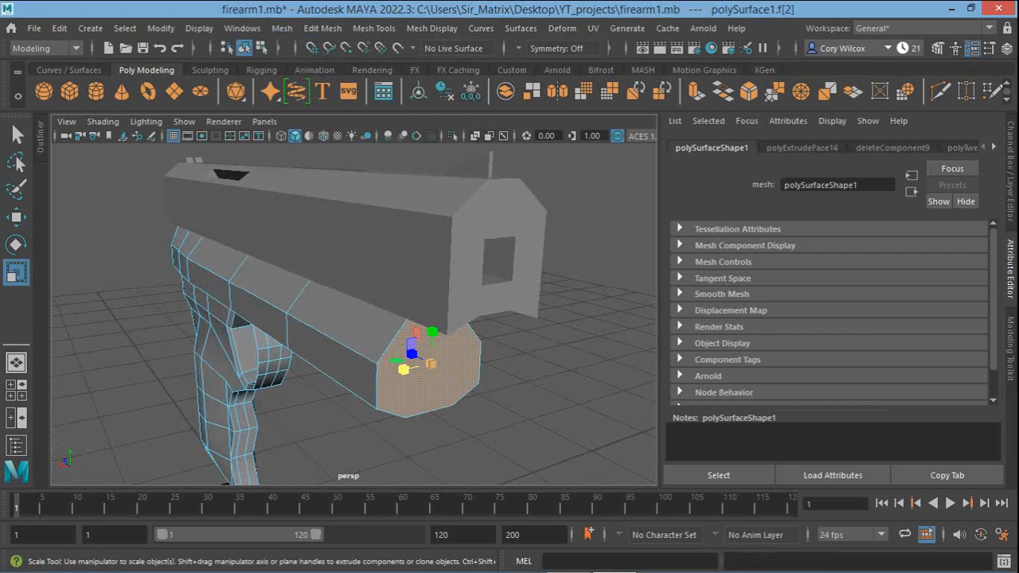
pyautogui.keyDown('ctrl'); pyautogui.moveTo(411, 353); pyautogui.dragTo(376, 357); pyautogui.keyUp('ctrl')
pyautogui.press('w')
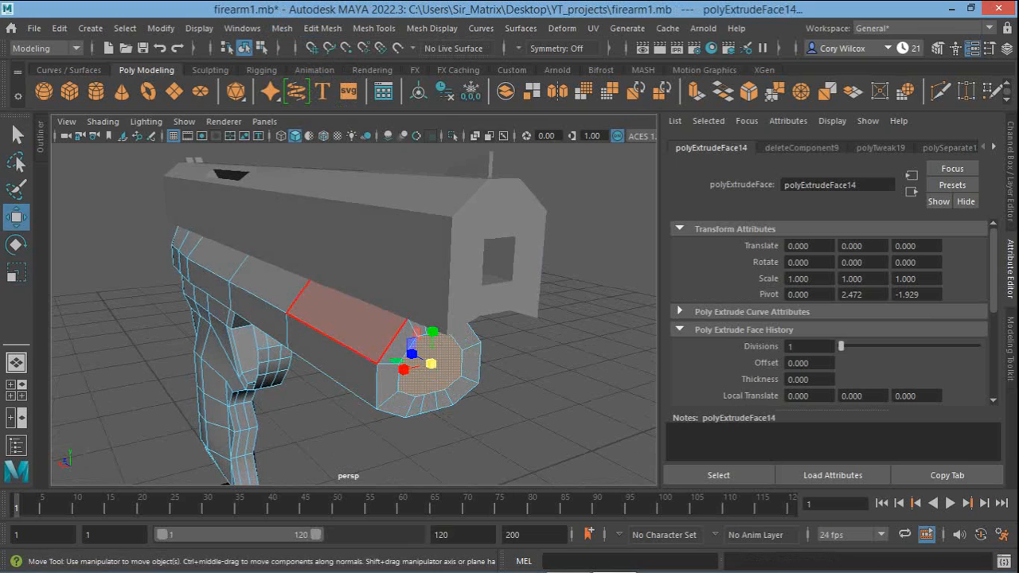
# Move the inset front face forward to about -2.385 on Z to form a tapered tip on the frame
pyautogui.keyDown('alt'); pyautogui.moveTo(415, 404); pyautogui.dragTo(564, 403); pyautogui.keyUp('alt')
pyautogui.press('f')
pyautogui.scroll(-8, 516, 402)
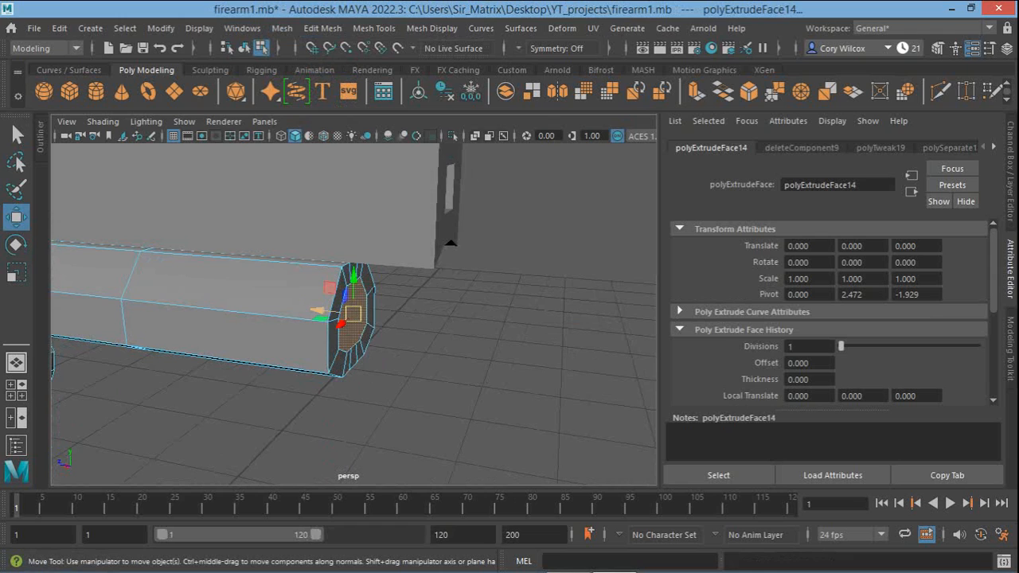
pyautogui.moveTo(318, 310); pyautogui.dragTo(425, 321)
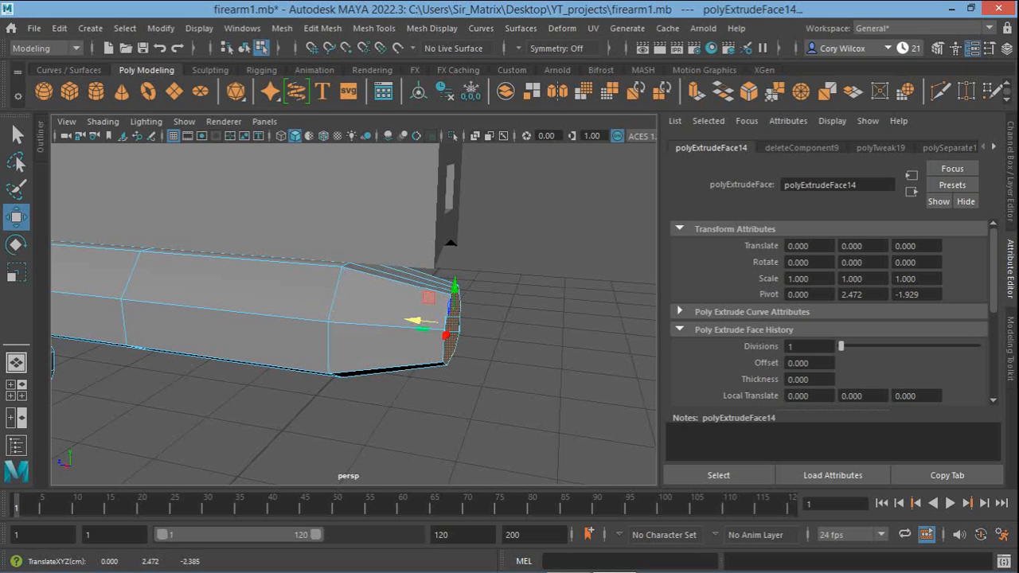
pyautogui.press('q')
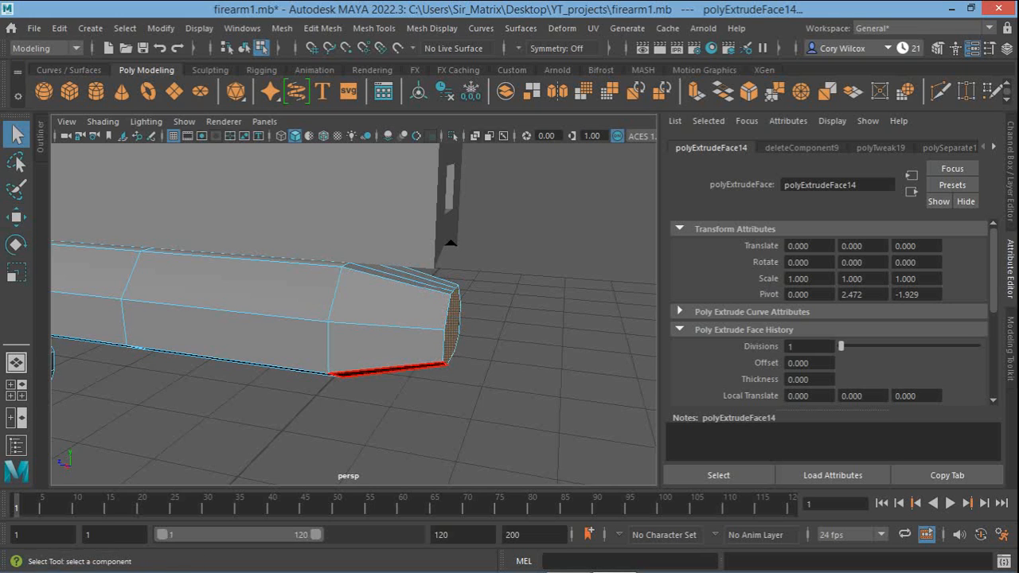
# Select a side face on the upper grip and display the frame mesh in smooth preview
pyautogui.keyDown('alt'); pyautogui.moveTo(387, 369); pyautogui.dragTo(358, 371, button='right'); pyautogui.keyUp('alt')
pyautogui.keyDown('alt'); pyautogui.moveTo(358, 371); pyautogui.dragTo(527, 357, button='middle'); pyautogui.keyUp('alt')
pyautogui.keyDown('alt'); pyautogui.moveTo(398, 366); pyautogui.dragTo(363, 366, button='right'); pyautogui.keyUp('alt')
pyautogui.keyDown('alt'); pyautogui.moveTo(363, 366); pyautogui.dragTo(492, 378, button='middle'); pyautogui.keyUp('alt')
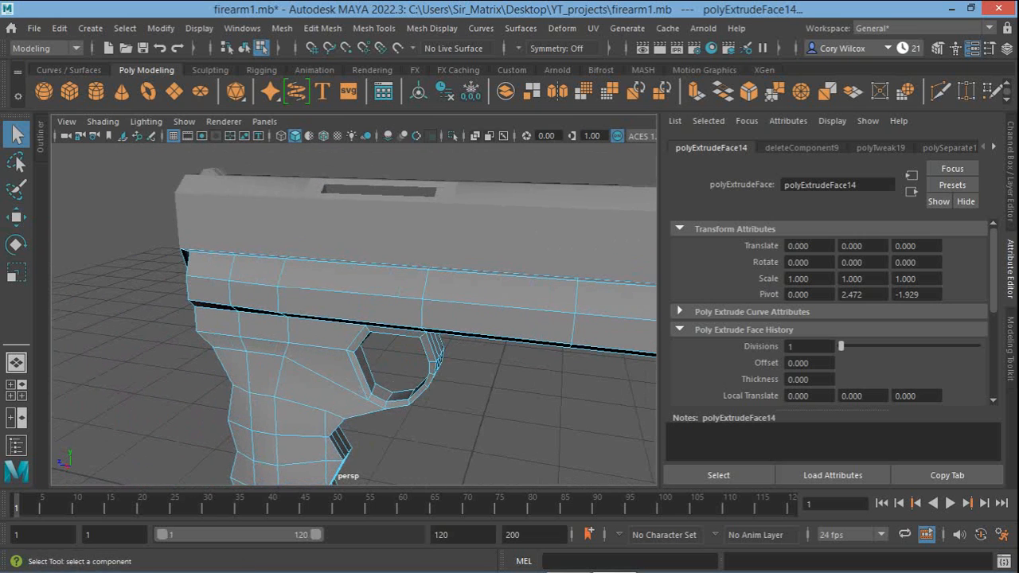
pyautogui.keyDown('alt'); pyautogui.moveTo(398, 359); pyautogui.dragTo(517, 357); pyautogui.keyUp('alt')
pyautogui.keyDown('alt'); pyautogui.moveTo(358, 362); pyautogui.dragTo(537, 266, button='middle'); pyautogui.keyUp('alt')
pyautogui.keyDown('alt'); pyautogui.moveTo(398, 334); pyautogui.dragTo(350, 326); pyautogui.keyUp('alt')
pyautogui.keyDown('alt'); pyautogui.moveTo(350, 326); pyautogui.dragTo(372, 329, button='right'); pyautogui.keyUp('alt')
pyautogui.keyDown('alt'); pyautogui.moveTo(372, 342); pyautogui.dragTo(312, 321); pyautogui.keyUp('alt')
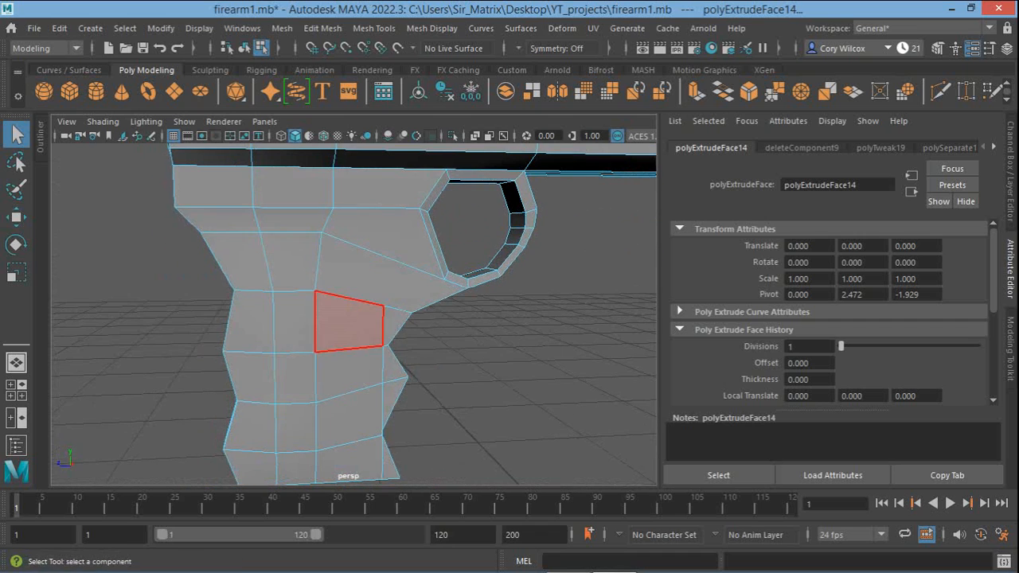
pyautogui.click(347, 323)
pyautogui.press('3')
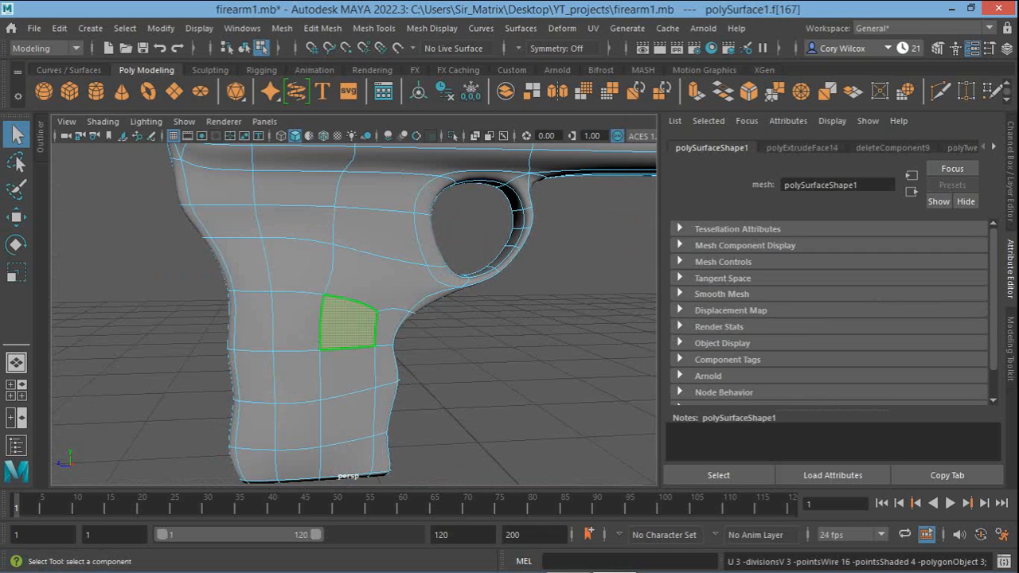
# Examine the smoothed frame's grip, trigger guard and front tip against the slide above it
pyautogui.keyDown('alt'); pyautogui.moveTo(390, 327); pyautogui.dragTo(256, 331); pyautogui.keyUp('alt')
pyautogui.keyDown('alt'); pyautogui.moveTo(256, 331); pyautogui.dragTo(177, 366, button='middle'); pyautogui.keyUp('alt')
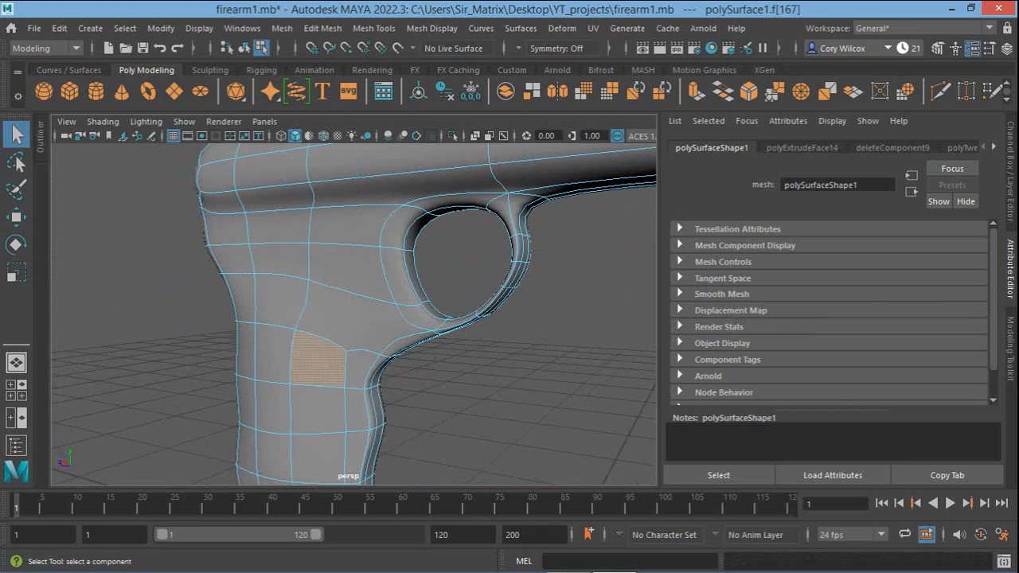
pyautogui.keyDown('alt'); pyautogui.moveTo(176, 366); pyautogui.dragTo(131, 366, button='right'); pyautogui.keyUp('alt')
pyautogui.keyDown('alt'); pyautogui.moveTo(131, 366); pyautogui.dragTo(62, 410, button='middle'); pyautogui.keyUp('alt')
pyautogui.keyDown('alt'); pyautogui.moveTo(62, 410); pyautogui.dragTo(52, 410, button='right'); pyautogui.keyUp('alt')
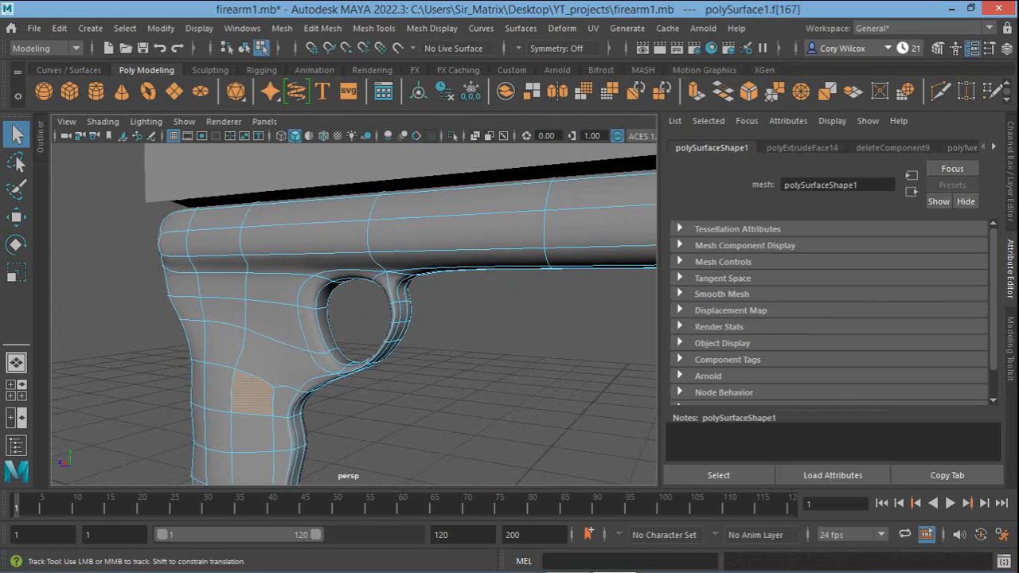
pyautogui.keyDown('alt'); pyautogui.moveTo(263, 350); pyautogui.dragTo(205, 383, button='middle'); pyautogui.keyUp('alt')
pyautogui.keyDown('alt'); pyautogui.moveTo(205, 383); pyautogui.dragTo(142, 383, button='right'); pyautogui.keyUp('alt')
pyautogui.keyDown('alt'); pyautogui.moveTo(271, 350); pyautogui.dragTo(221, 341, button='middle'); pyautogui.keyUp('alt')
pyautogui.keyDown('alt'); pyautogui.moveTo(221, 340); pyautogui.dragTo(209, 340); pyautogui.keyUp('alt')
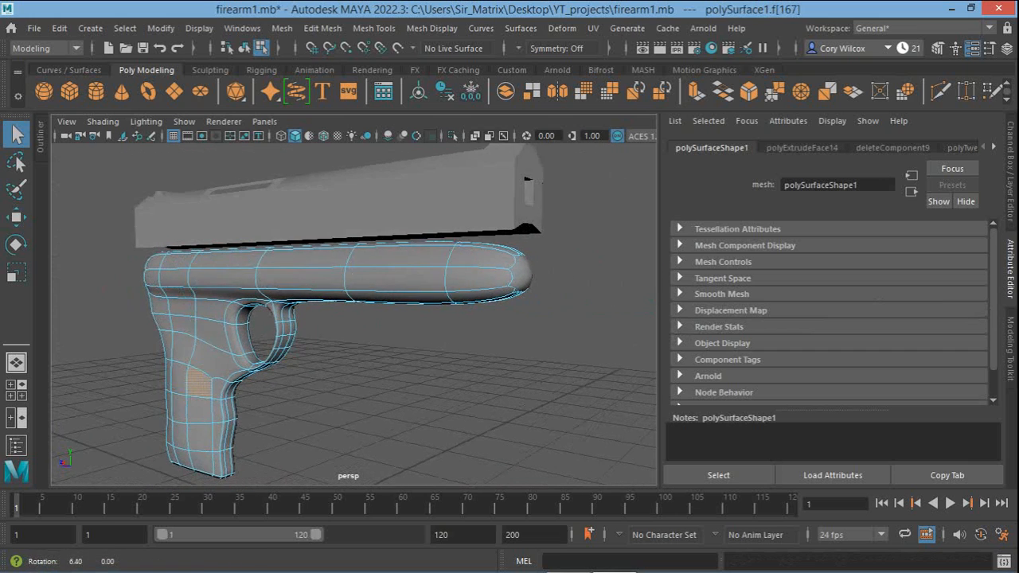
pyautogui.keyDown('alt'); pyautogui.moveTo(385, 290); pyautogui.dragTo(426, 295); pyautogui.keyUp('alt')
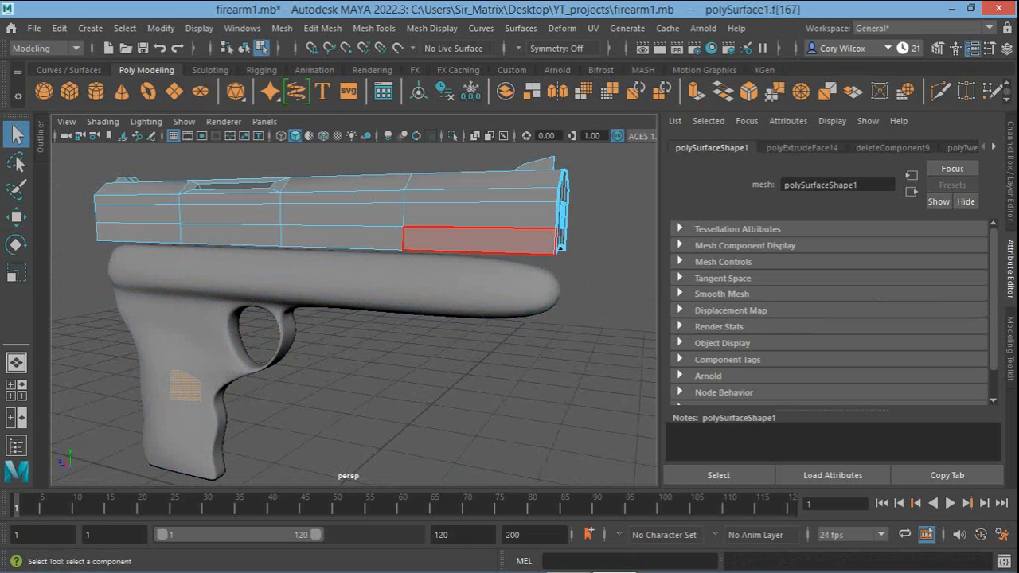
pyautogui.press('3')
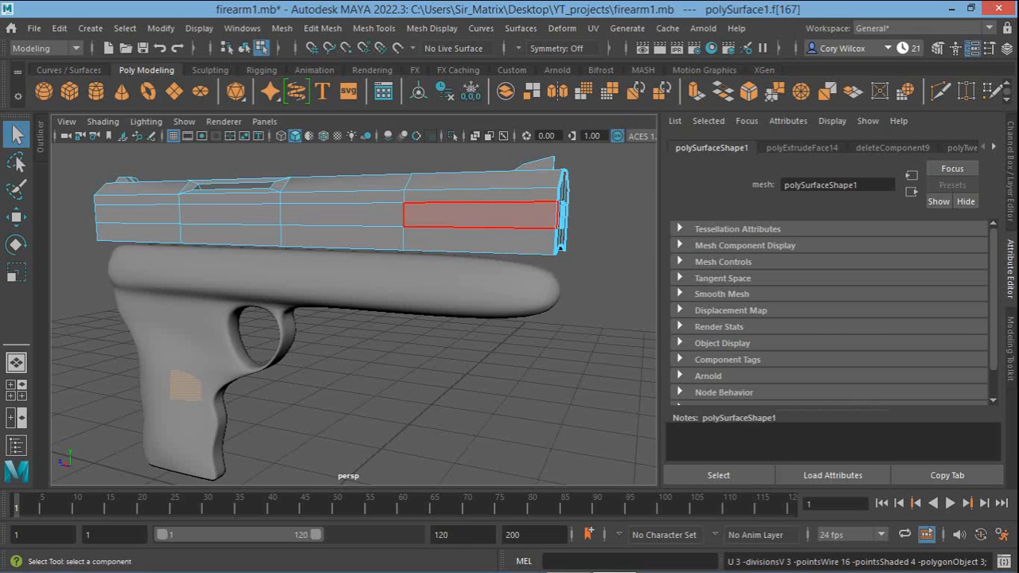
# Select a face on the slide's side and compare the slide in low-poly display and smooth preview
pyautogui.click(480, 216)
pyautogui.press('3')
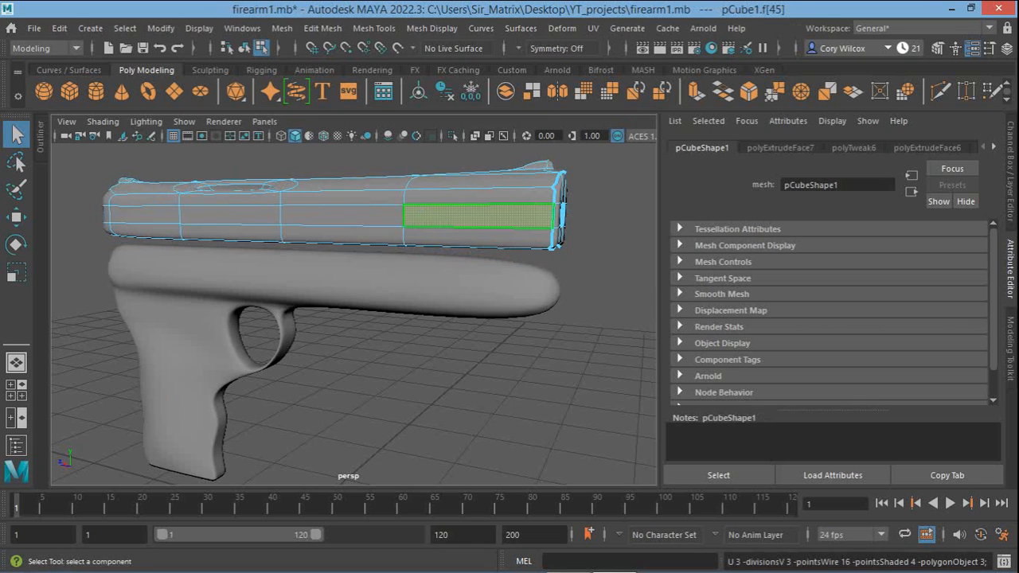
pyautogui.press('1')
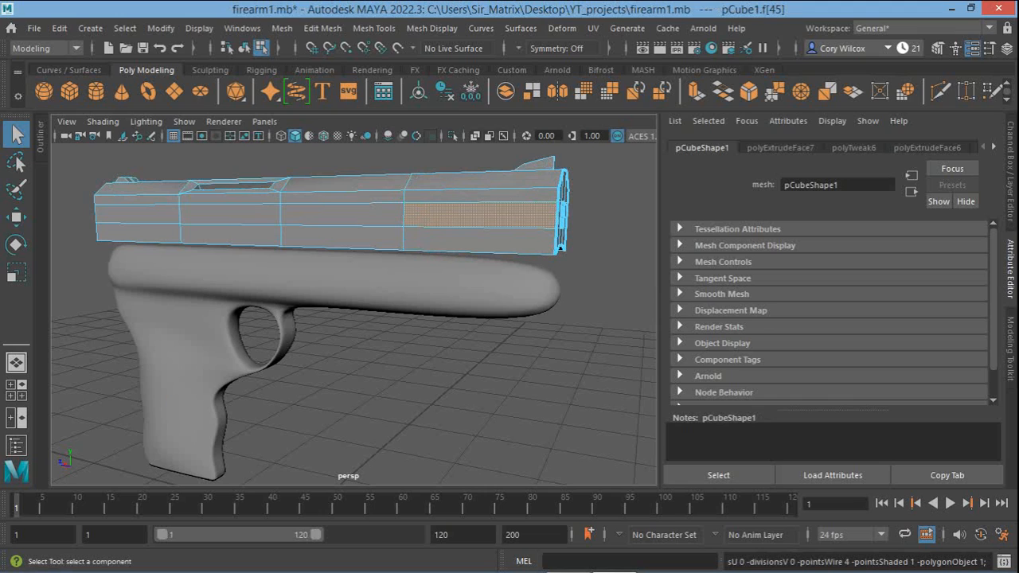
pyautogui.press('3')
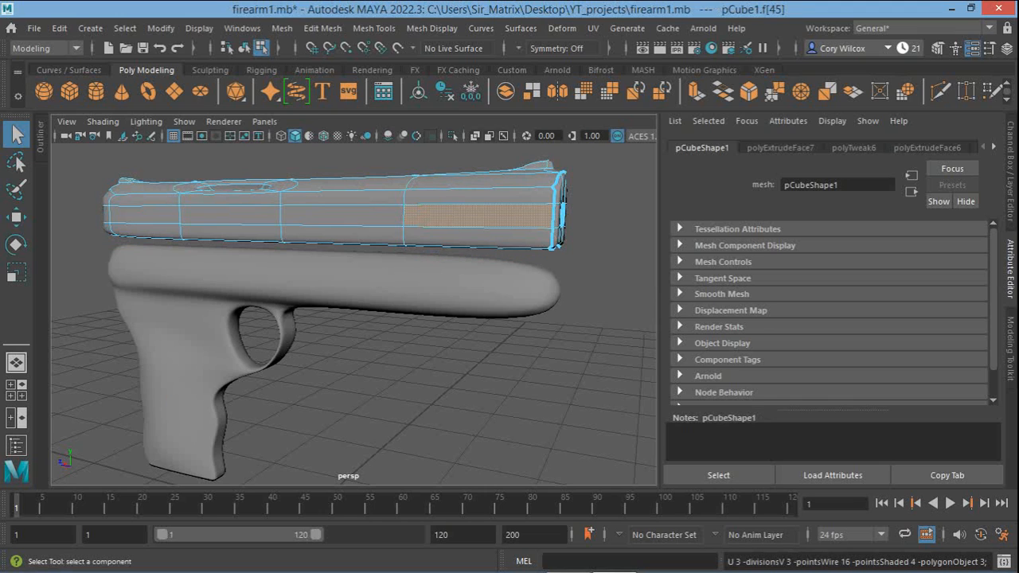
pyautogui.keyDown('alt'); pyautogui.moveTo(350, 303); pyautogui.dragTo(457, 330, button='middle'); pyautogui.keyUp('alt')
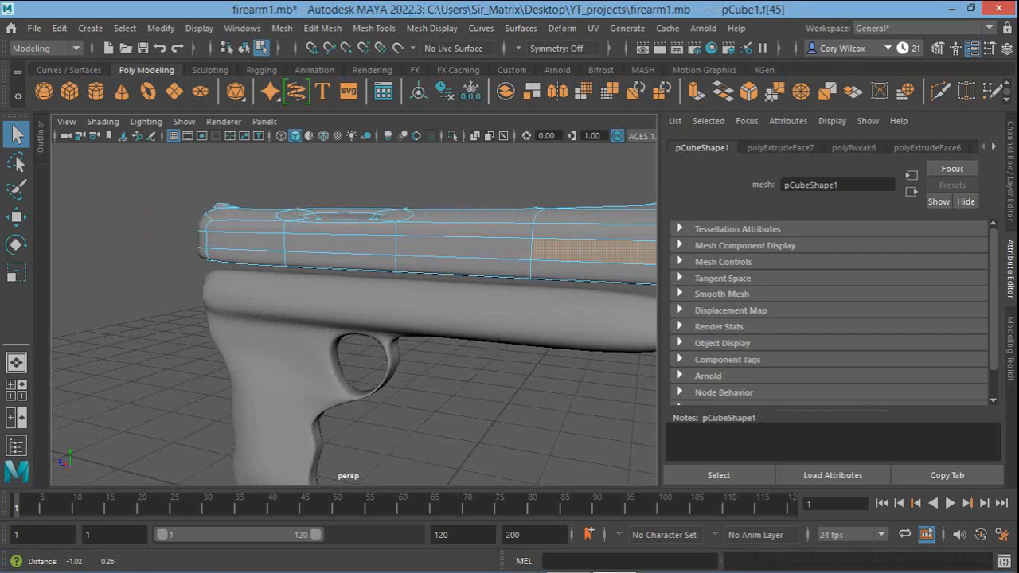
pyautogui.keyDown('alt'); pyautogui.moveTo(458, 330); pyautogui.dragTo(480, 317); pyautogui.keyUp('alt')
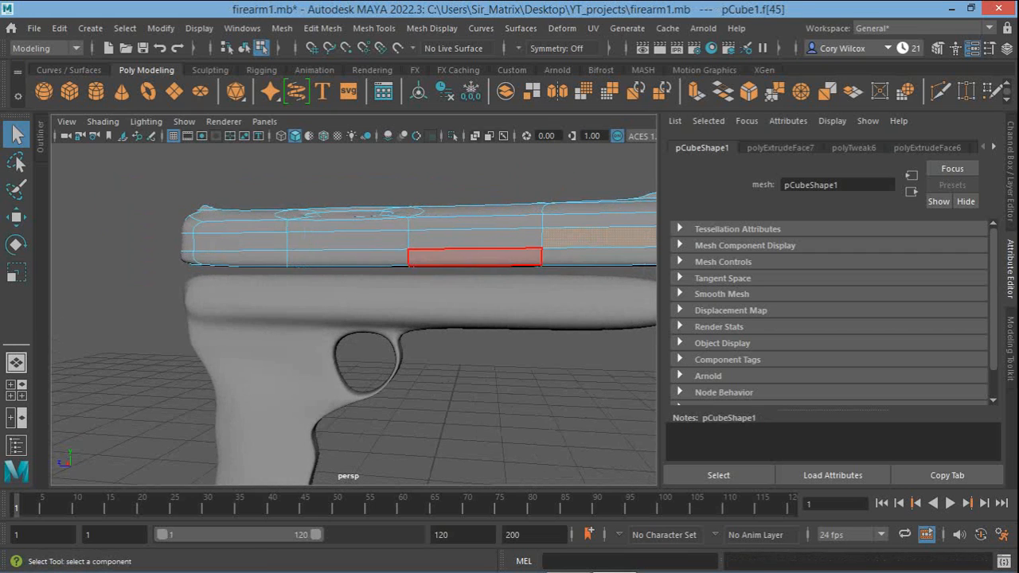
# Switch to object mode on the slide and lower the whole slide to about 2.954 on Y, onto the frame
pyautogui.rightClick(492, 257)
pyautogui.moveTo(492, 147); pyautogui.dragTo(561, 127, button='right')
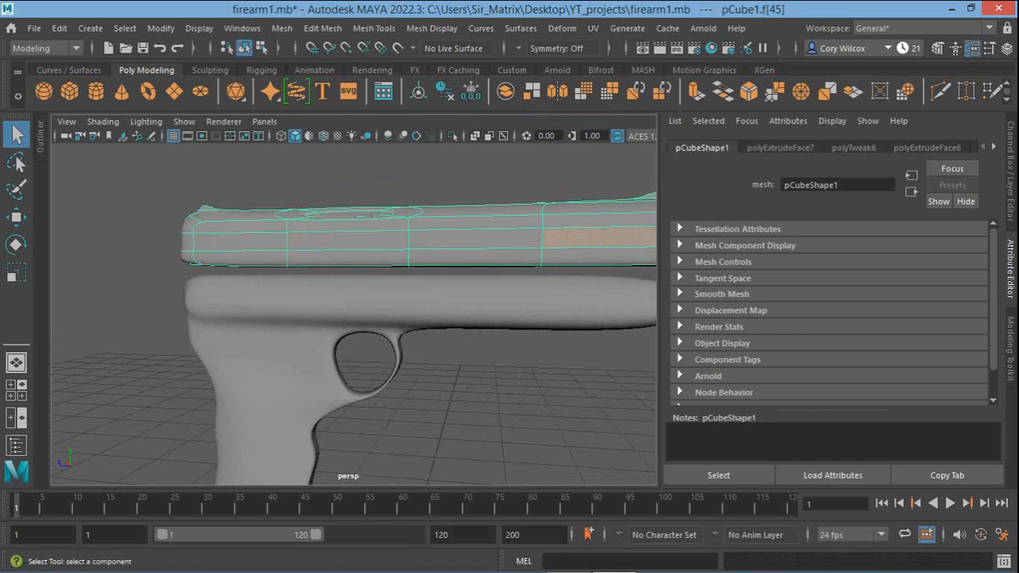
pyautogui.press('w')
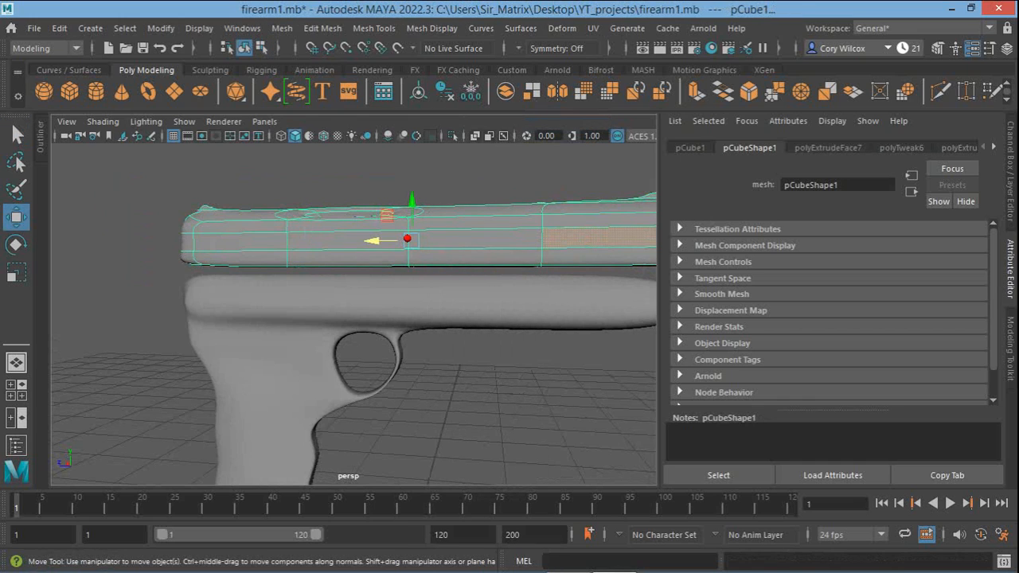
pyautogui.moveTo(411, 200); pyautogui.dragTo(412, 211)
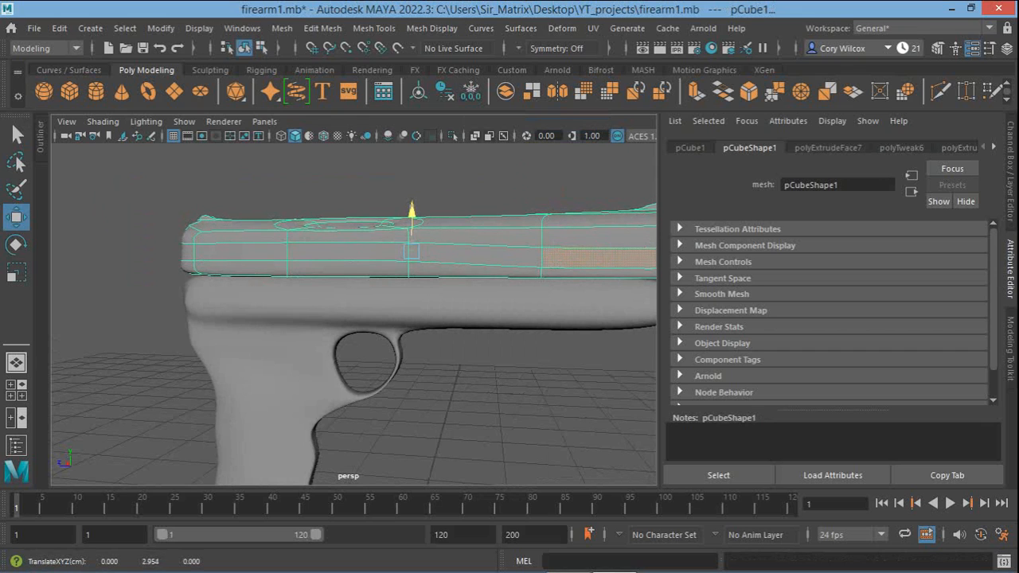
pyautogui.press('q')
# Inspect the slide's fit on the frame, and return both the slide and frame meshes to unsmoothed display
pyautogui.keyDown('alt'); pyautogui.moveTo(319, 302); pyautogui.dragTo(499, 303); pyautogui.keyUp('alt')
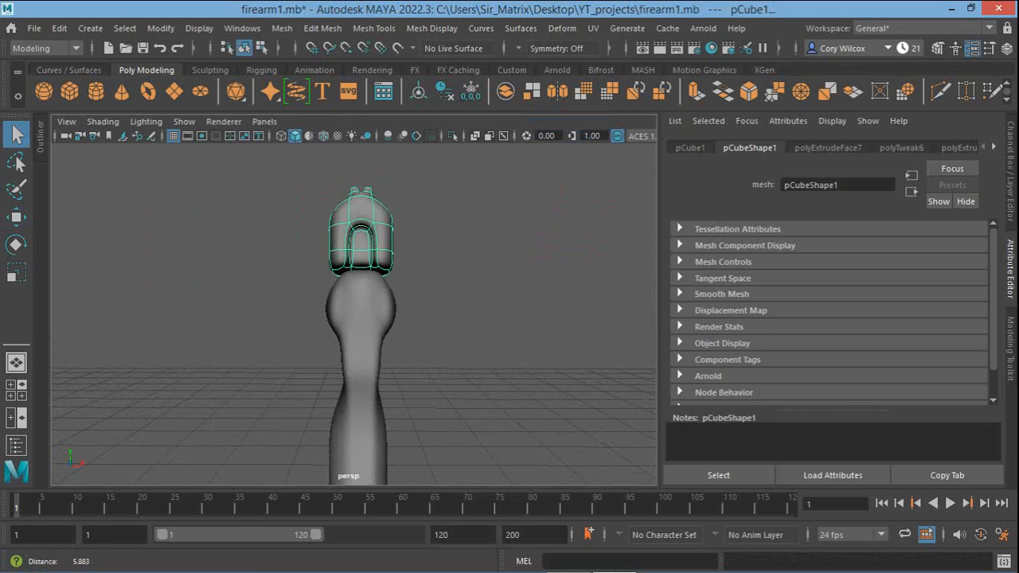
pyautogui.scroll(4, 363, 239)
pyautogui.keyDown('alt'); pyautogui.moveTo(362, 239); pyautogui.dragTo(289, 335); pyautogui.keyUp('alt')
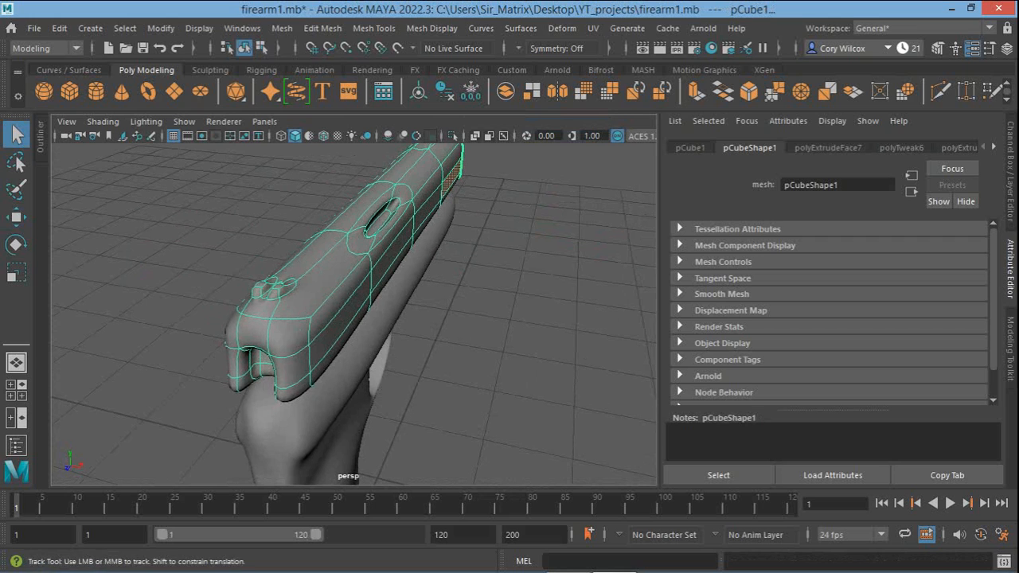
pyautogui.keyDown('alt'); pyautogui.moveTo(290, 335); pyautogui.dragTo(272, 363, button='middle'); pyautogui.keyUp('alt')
pyautogui.keyDown('alt'); pyautogui.moveTo(272, 363); pyautogui.dragTo(358, 374, button='right'); pyautogui.keyUp('alt')
pyautogui.keyDown('alt'); pyautogui.moveTo(358, 374); pyautogui.dragTo(164, 369); pyautogui.keyUp('alt')
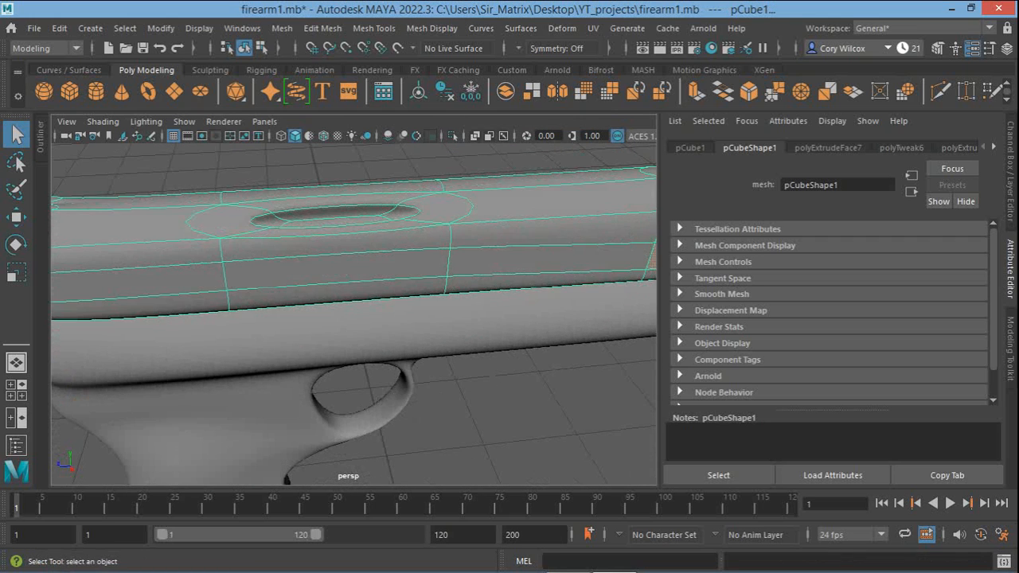
pyautogui.press('1')
pyautogui.click(184, 374)
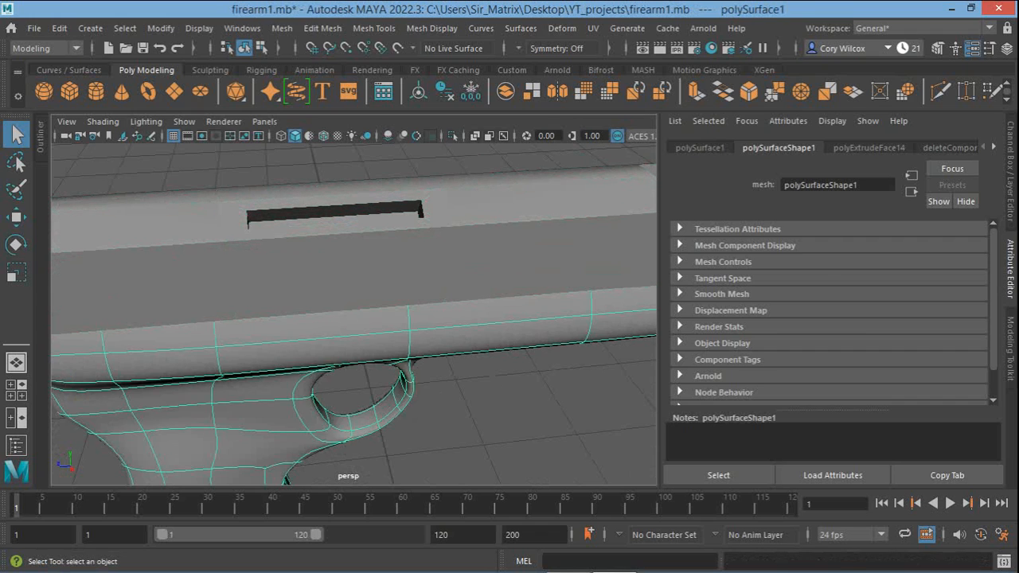
pyautogui.press('1')
pyautogui.scroll(-3, 354, 319)
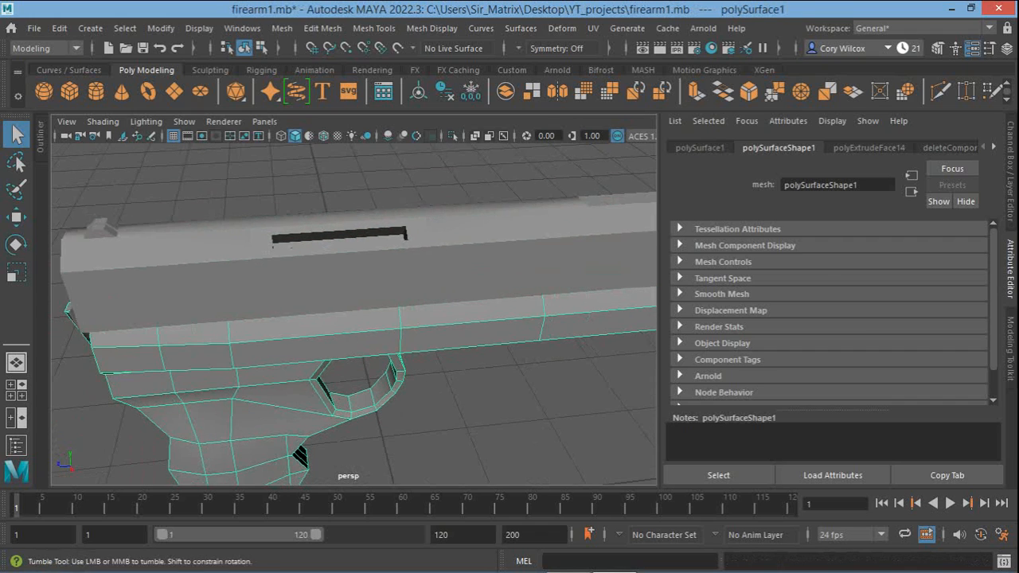
# Select the frame's upper side edges along both sides, from back to front, and raise them along Y to meet the slide
pyautogui.keyDown('alt'); pyautogui.moveTo(358, 374); pyautogui.dragTo(333, 274); pyautogui.keyUp('alt')
pyautogui.keyDown('alt'); pyautogui.moveTo(407, 337); pyautogui.dragTo(366, 312); pyautogui.keyUp('alt')
pyautogui.rightClick(366, 312)
pyautogui.moveTo(366, 148); pyautogui.dragTo(369, 120, button='right')
pyautogui.click(196, 312)
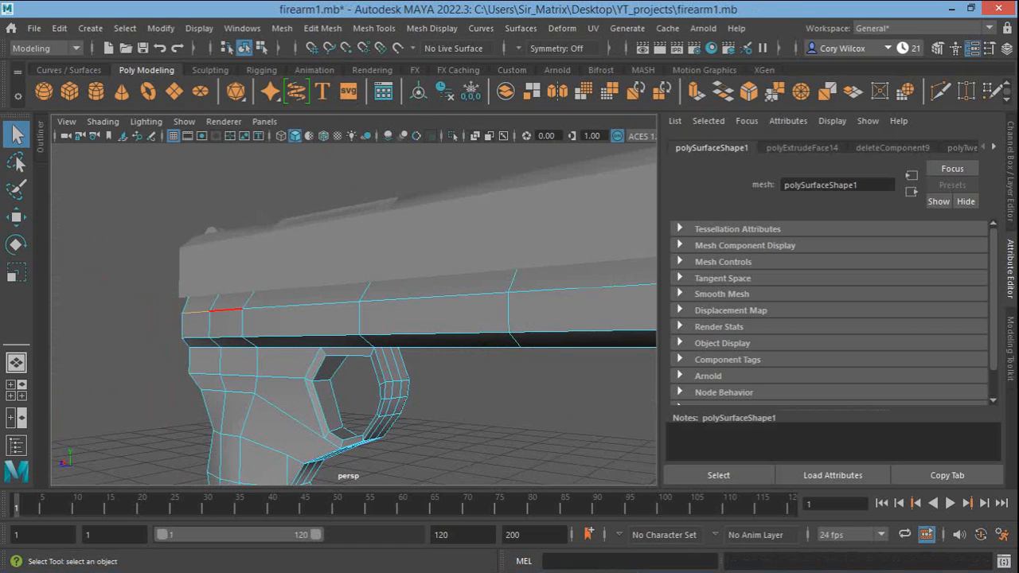
pyautogui.keyDown('shift'); pyautogui.click(226, 309); pyautogui.keyUp('shift')
pyautogui.keyDown('shift'); pyautogui.click(301, 303); pyautogui.keyUp('shift')
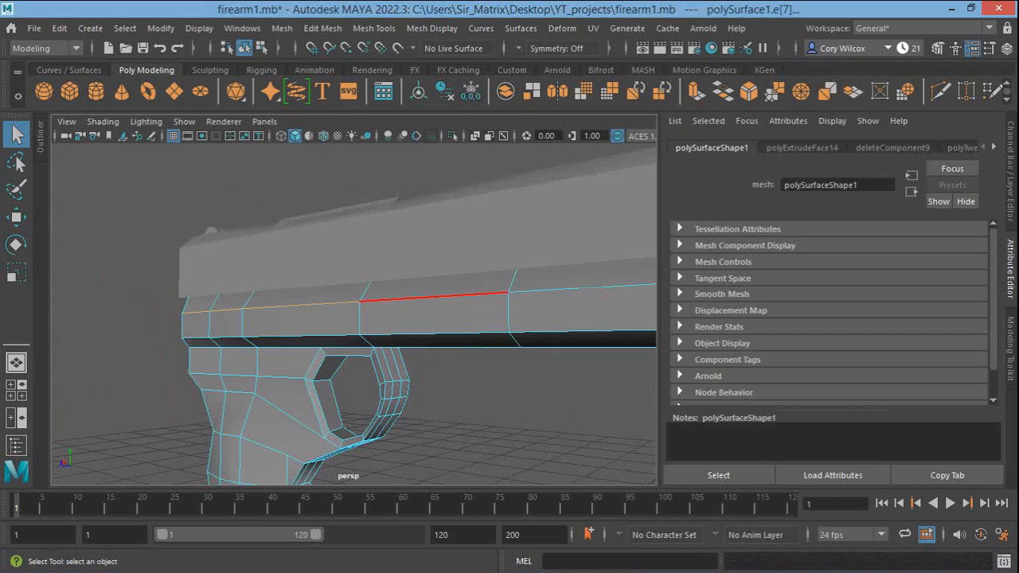
pyautogui.keyDown('shift'); pyautogui.click(433, 295); pyautogui.keyUp('shift')
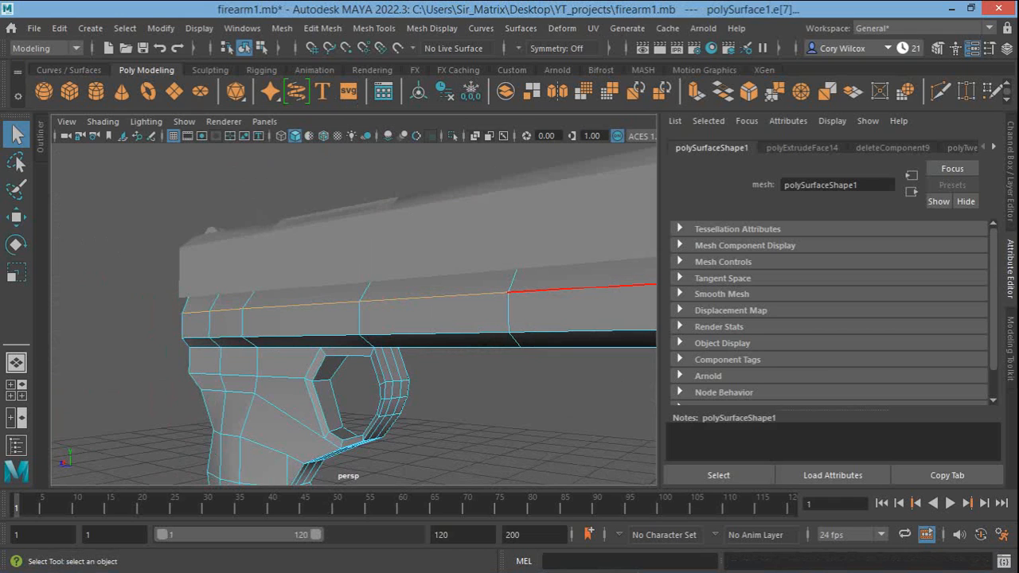
pyautogui.keyDown('alt'); pyautogui.moveTo(510, 288); pyautogui.dragTo(402, 328); pyautogui.keyUp('alt')
pyautogui.keyDown('shift'); pyautogui.click(386, 288); pyautogui.keyUp('shift')
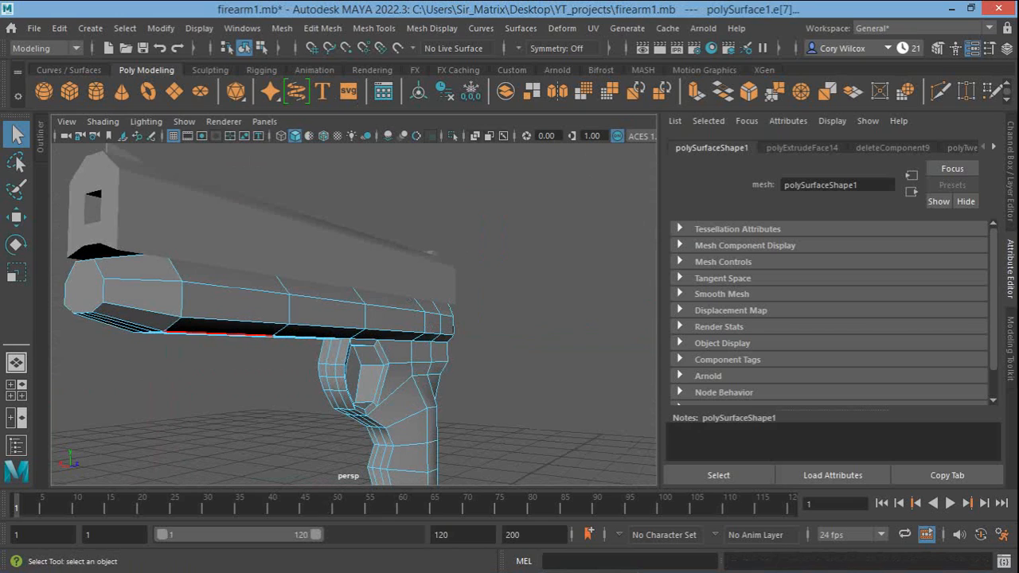
pyautogui.keyDown('shift'); pyautogui.click(142, 280); pyautogui.keyUp('shift')
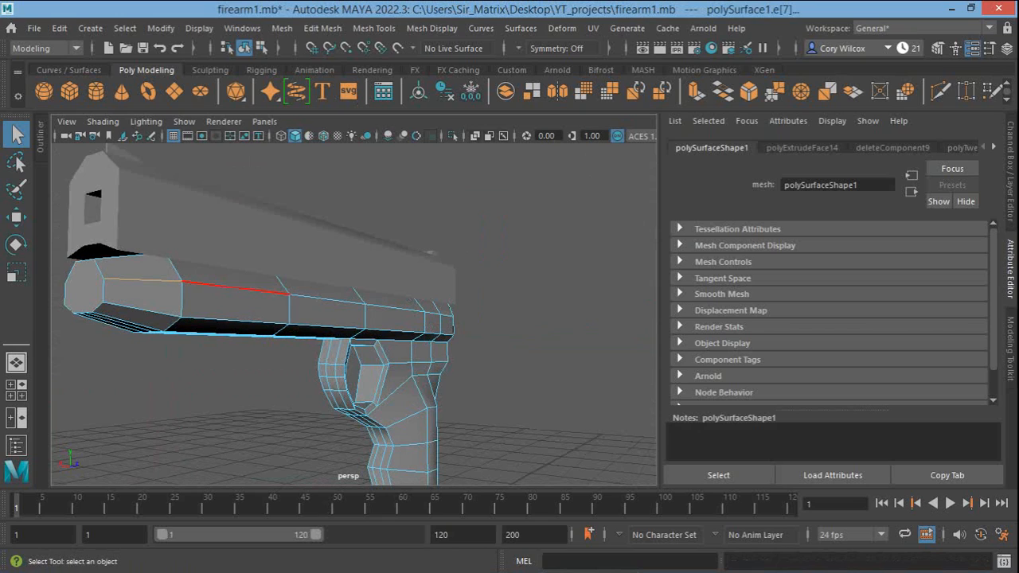
pyautogui.keyDown('shift'); pyautogui.click(234, 287); pyautogui.keyUp('shift')
pyautogui.keyDown('shift'); pyautogui.click(327, 299); pyautogui.keyUp('shift')
pyautogui.keyDown('shift'); pyautogui.click(395, 308); pyautogui.keyUp('shift')
pyautogui.keyDown('shift'); pyautogui.click(432, 313); pyautogui.keyUp('shift')
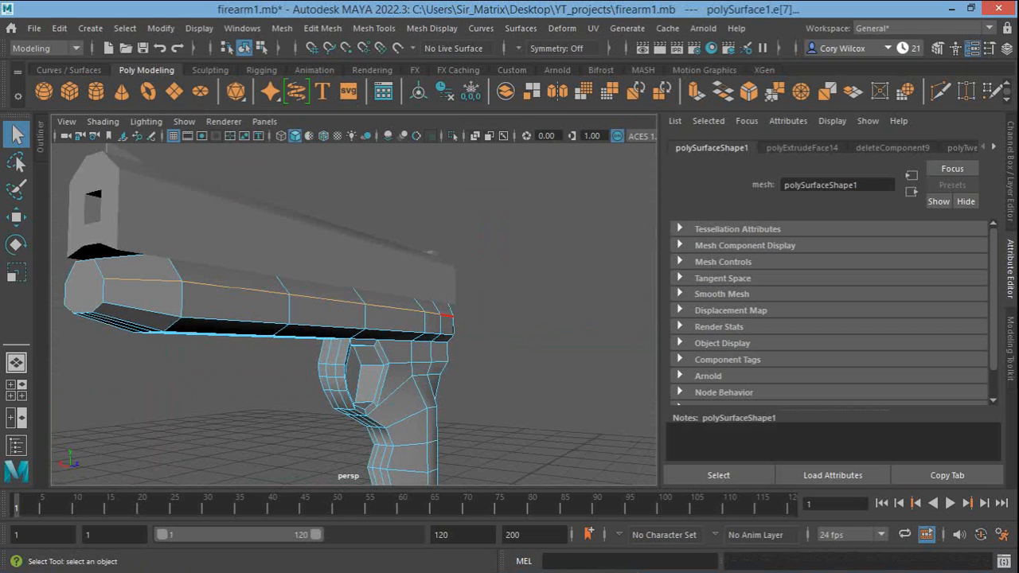
pyautogui.keyDown('shift'); pyautogui.click(446, 315); pyautogui.keyUp('shift')
pyautogui.keyDown('alt'); pyautogui.moveTo(446, 315); pyautogui.dragTo(21, 297); pyautogui.keyUp('alt')
pyautogui.press('w')
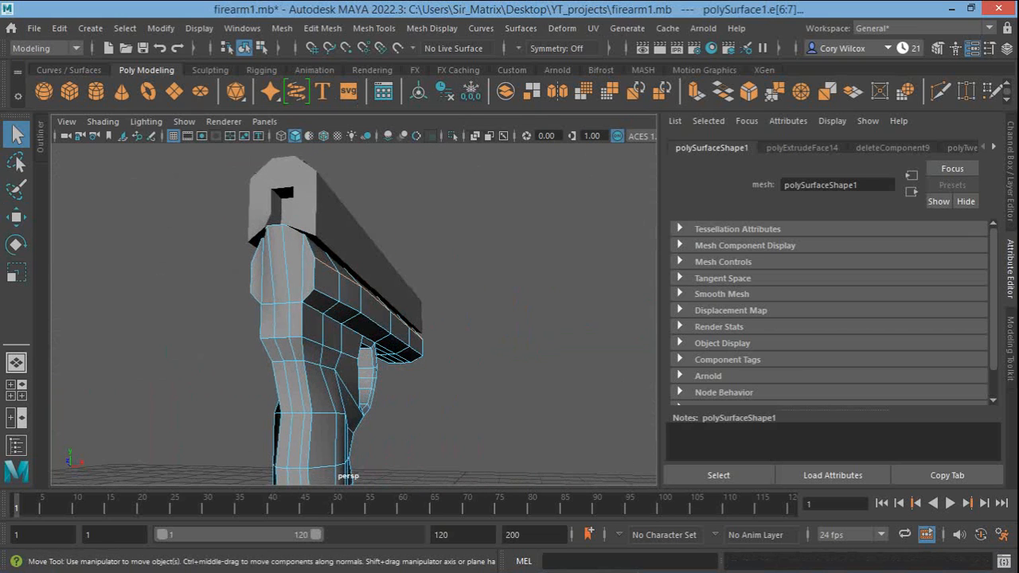
pyautogui.moveTo(365, 280); pyautogui.dragTo(634, 330)
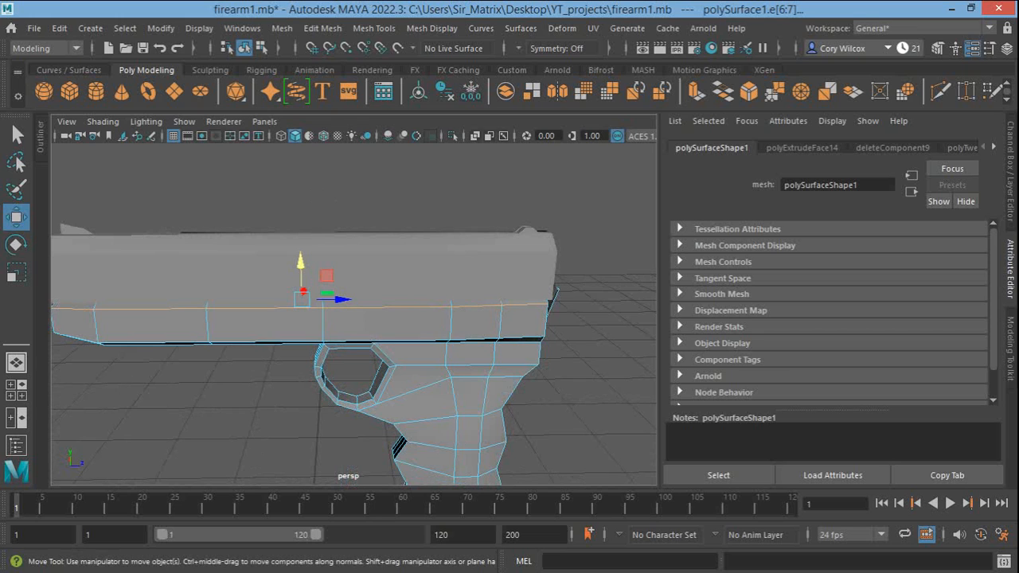
pyautogui.scroll(-4, 354, 300)
pyautogui.keyDown('alt'); pyautogui.moveTo(359, 334); pyautogui.dragTo(479, 250); pyautogui.keyUp('alt')
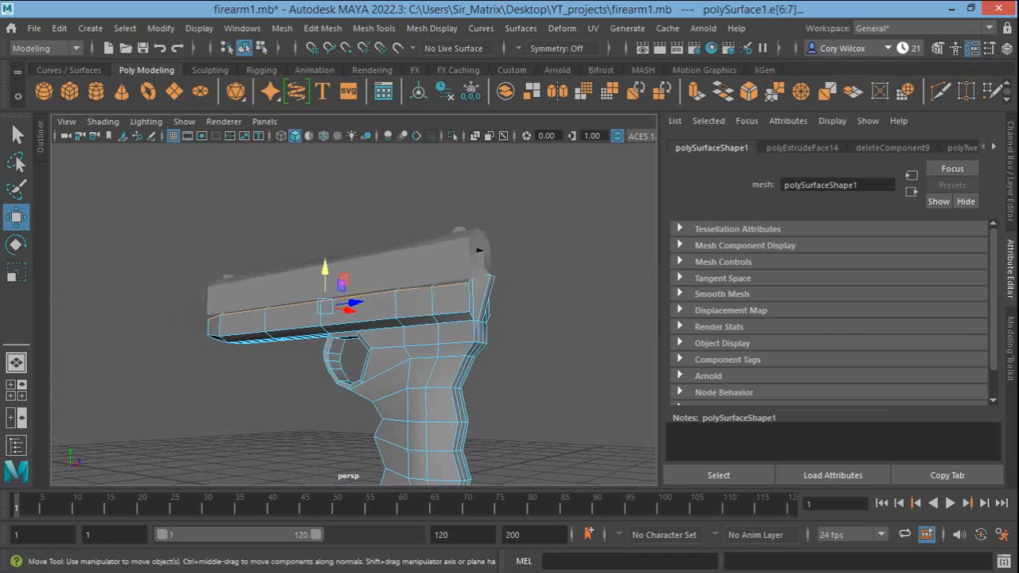
pyautogui.press('q')
# Move the protruding middle vertices on the grip's front edge backward along Z to soften the bump
pyautogui.keyDown('alt'); pyautogui.moveTo(478, 250); pyautogui.dragTo(477, 145, button='middle'); pyautogui.keyUp('alt')
pyautogui.keyDown('alt'); pyautogui.moveTo(477, 145); pyautogui.dragTo(495, 148, button='right'); pyautogui.keyUp('alt')
pyautogui.keyDown('alt'); pyautogui.moveTo(495, 148); pyautogui.dragTo(575, 159); pyautogui.keyUp('alt')
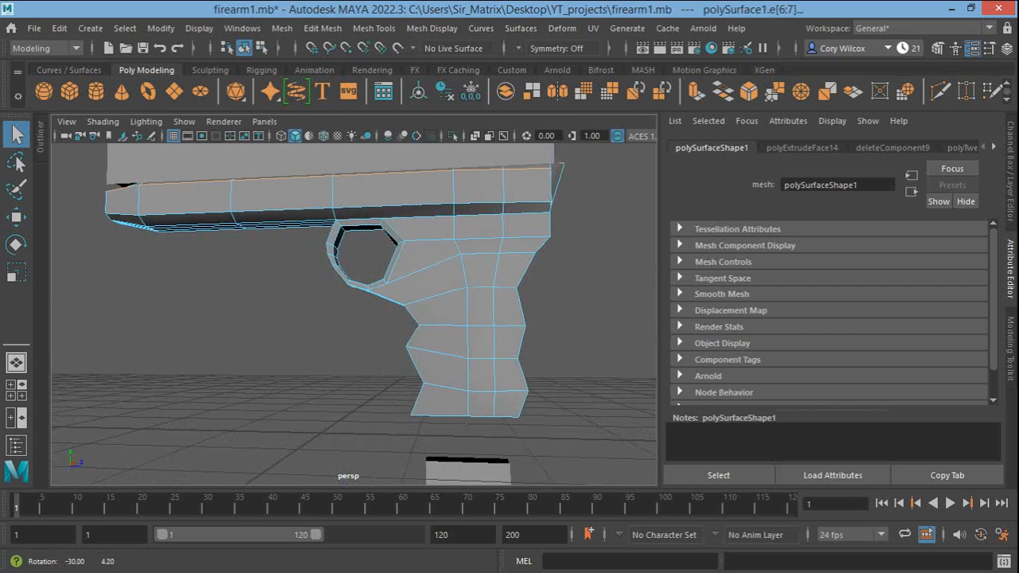
pyautogui.keyDown('alt'); pyautogui.moveTo(410, 334); pyautogui.dragTo(431, 338); pyautogui.keyUp('alt')
pyautogui.keyDown('alt'); pyautogui.moveTo(430, 338); pyautogui.dragTo(384, 304, button='middle'); pyautogui.keyUp('alt')
pyautogui.moveTo(379, 304); pyautogui.dragTo(311, 150, button='right')
pyautogui.keyDown('alt'); pyautogui.moveTo(318, 239); pyautogui.dragTo(351, 238); pyautogui.keyUp('alt')
pyautogui.click(337, 280)
pyautogui.moveTo(347, 293); pyautogui.dragTo(374, 312)
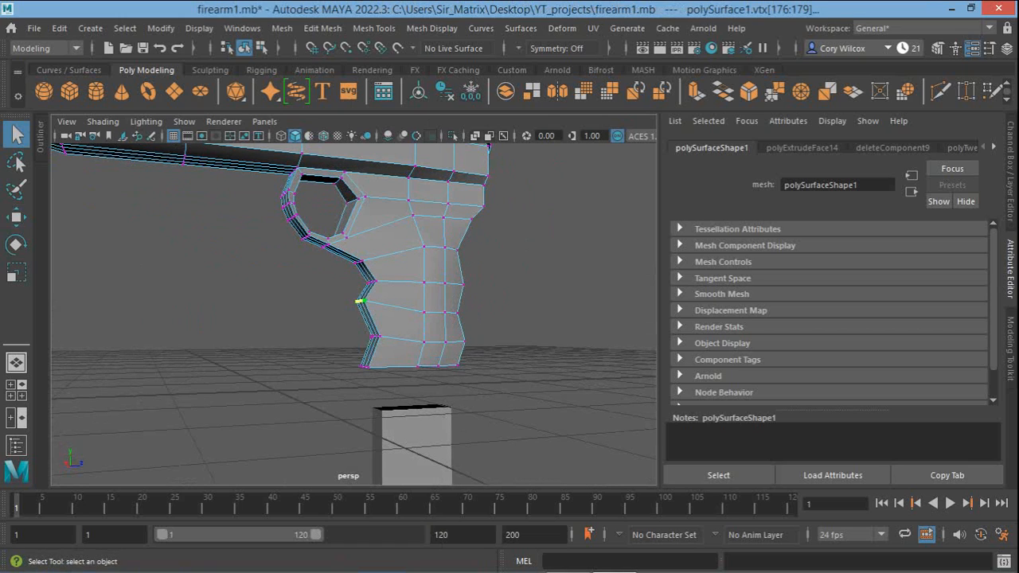
pyautogui.press('w')
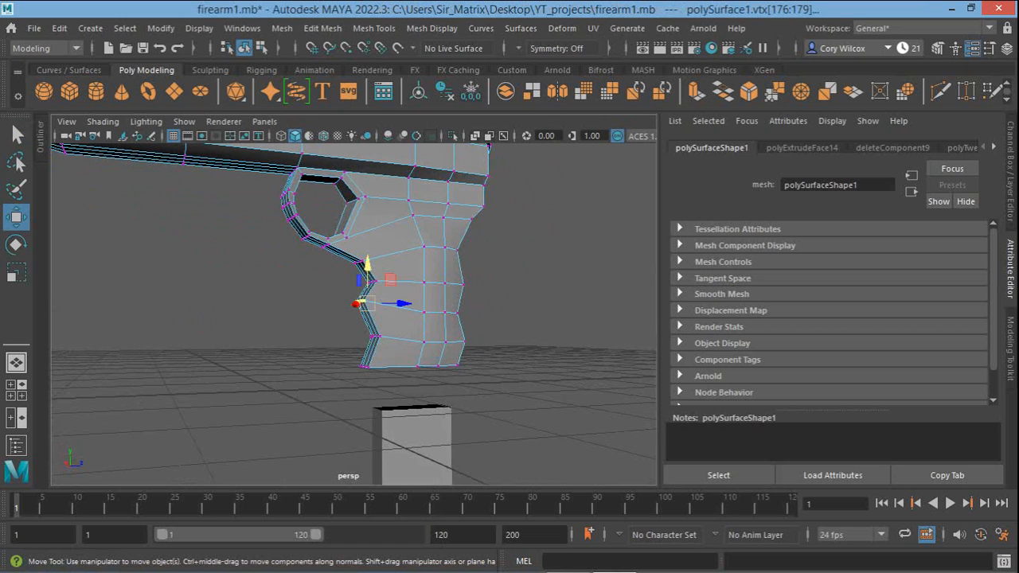
pyautogui.moveTo(402, 303); pyautogui.dragTo(280, 307)
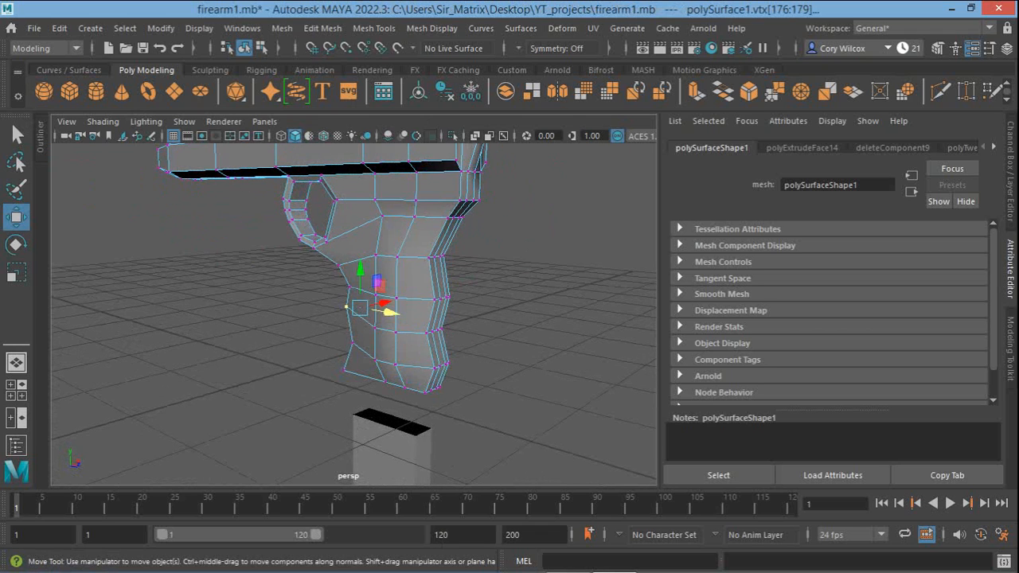
pyautogui.press('q')
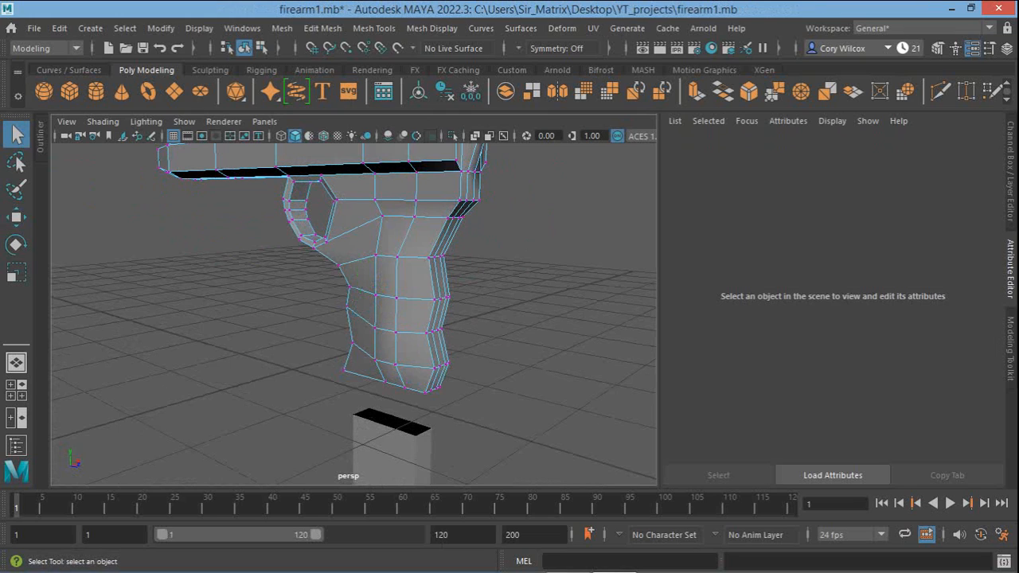
# Hide the attribute editor and move the row of four vertices across the upper grip's back forward to about 2.235 on Z
pyautogui.click(459, 200)
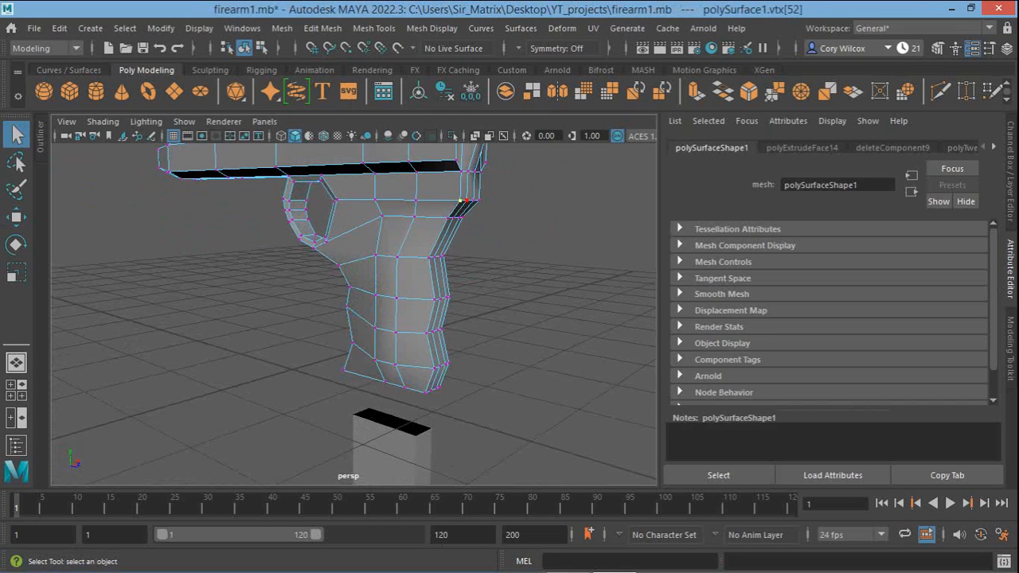
pyautogui.keyDown('shift'); pyautogui.click(466, 200); pyautogui.keyUp('shift')
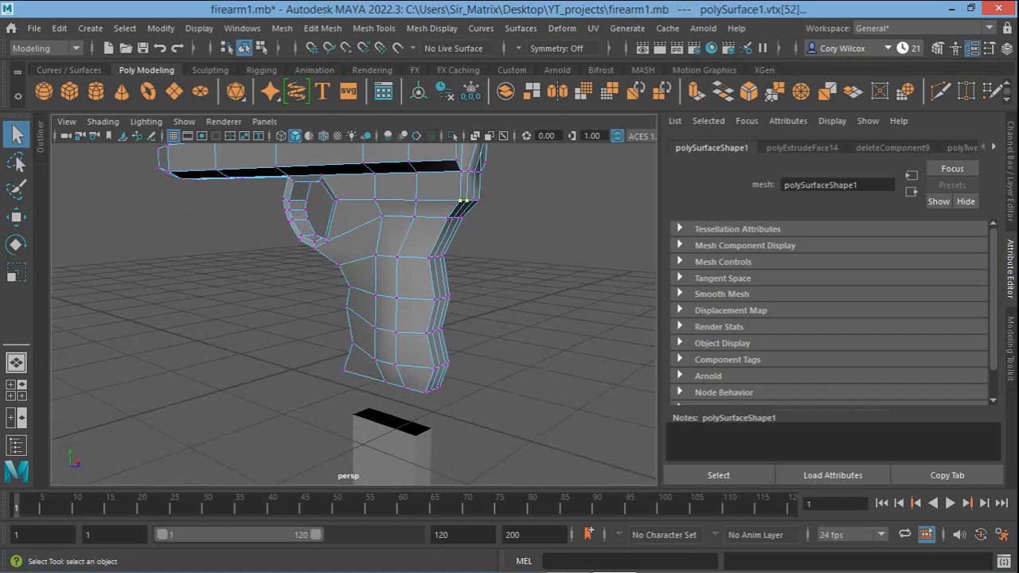
pyautogui.hotkey('ctrl', 'a')
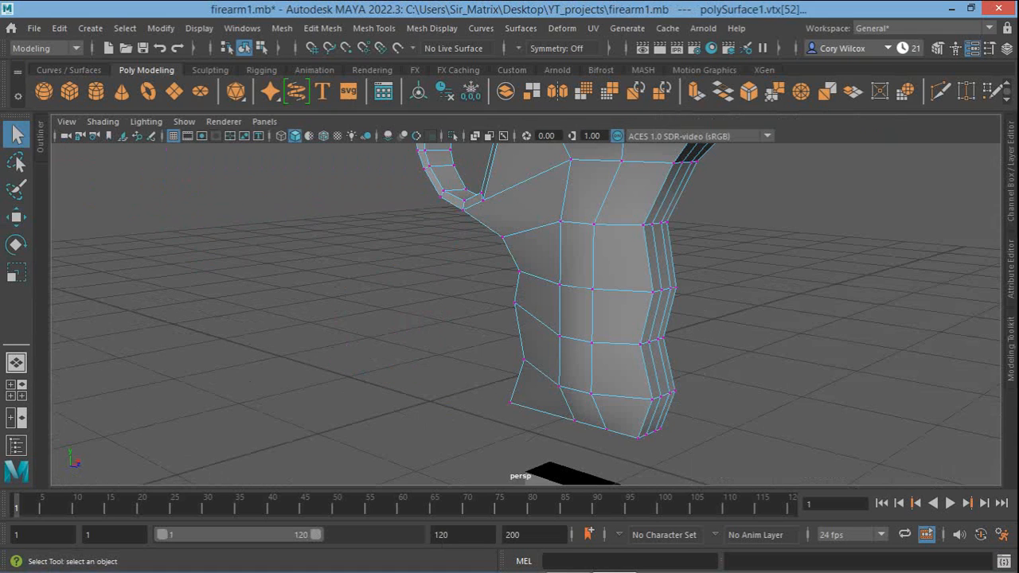
pyautogui.keyDown('alt'); pyautogui.moveTo(557, 278); pyautogui.dragTo(493, 404, button='middle'); pyautogui.keyUp('alt')
pyautogui.keyDown('alt'); pyautogui.moveTo(493, 404); pyautogui.dragTo(428, 403); pyautogui.keyUp('alt')
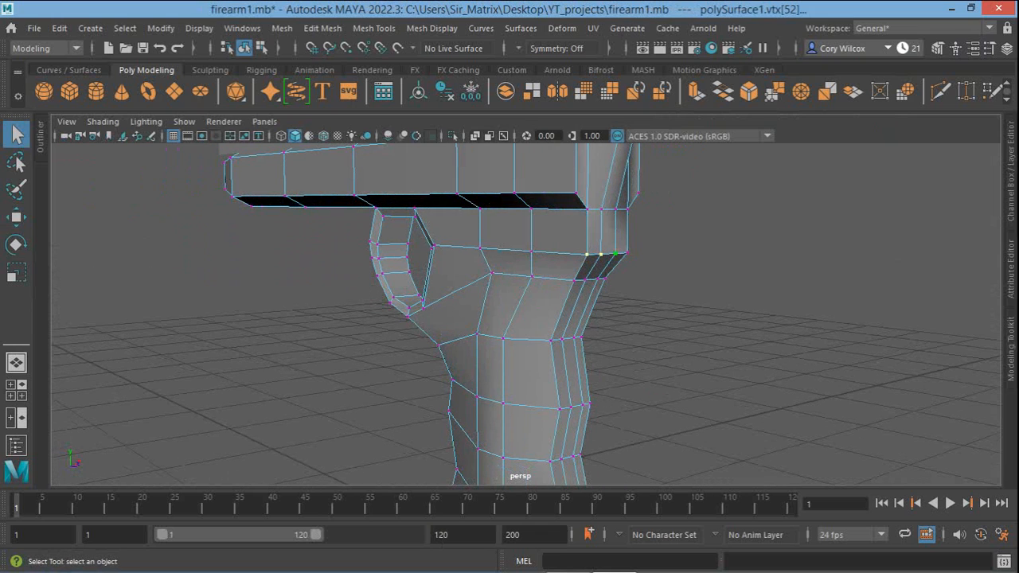
pyautogui.keyDown('shift'); pyautogui.click(616, 254); pyautogui.keyUp('shift')
pyautogui.keyDown('shift'); pyautogui.click(627, 253); pyautogui.keyUp('shift')
pyautogui.press('w')
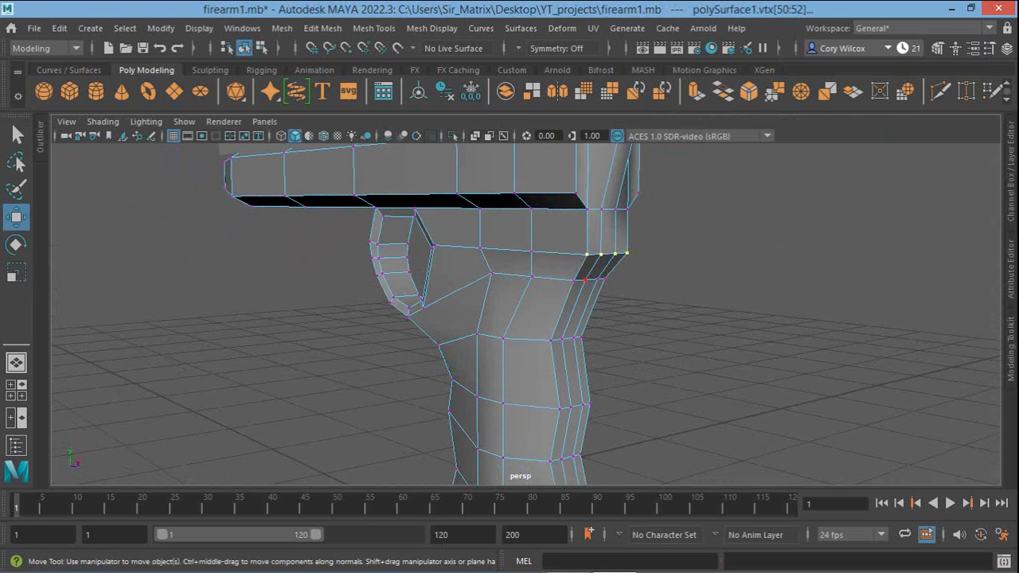
pyautogui.keyDown('alt'); pyautogui.moveTo(549, 278); pyautogui.dragTo(640, 281); pyautogui.keyUp('alt')
pyautogui.moveTo(763, 256)
pyautogui.mouseDown()
pyautogui.moveTo(739, 255)
pyautogui.moveTo(748, 256)
pyautogui.mouseUp()
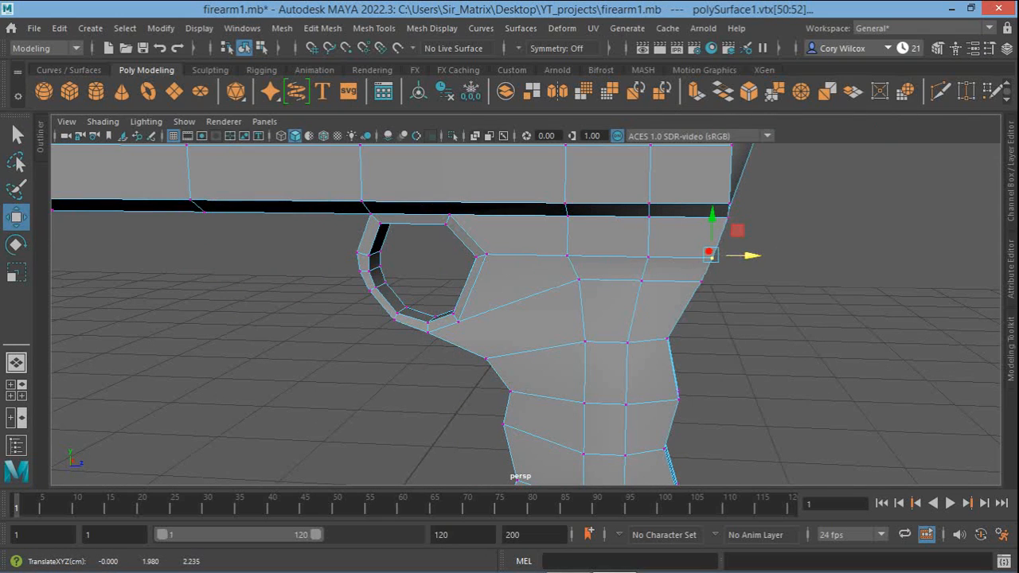
pyautogui.press('q')
# Return the frame to object mode and narrow the whole frame along X to a scale of about 0.622
pyautogui.keyDown('alt'); pyautogui.moveTo(748, 256); pyautogui.dragTo(688, 260, button='right'); pyautogui.keyUp('alt')
pyautogui.keyDown('alt'); pyautogui.moveTo(688, 260); pyautogui.dragTo(750, 279, button='middle'); pyautogui.keyUp('alt')
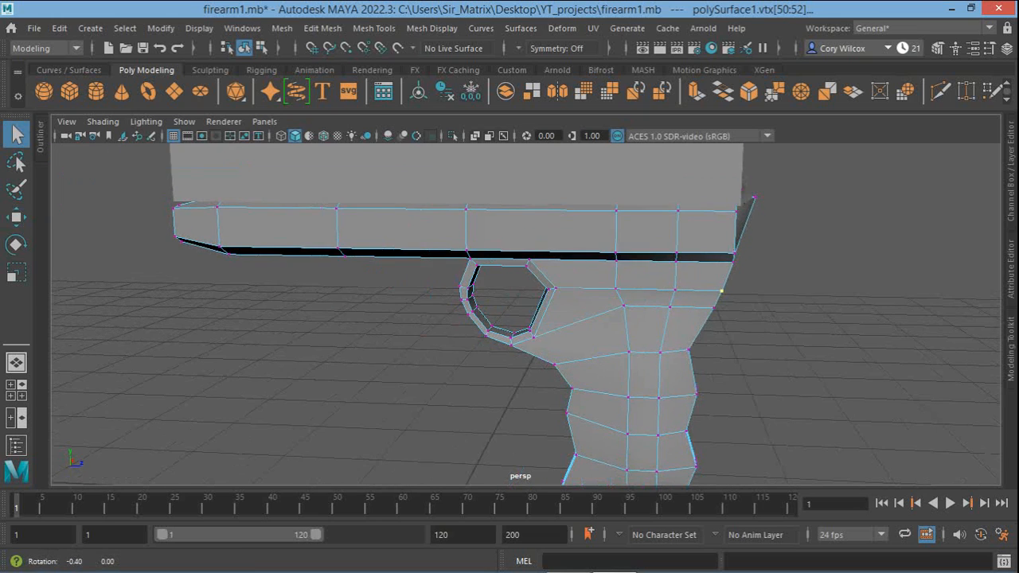
pyautogui.keyDown('alt'); pyautogui.moveTo(750, 279); pyautogui.dragTo(961, 274); pyautogui.keyUp('alt')
pyautogui.rightClick(629, 254)
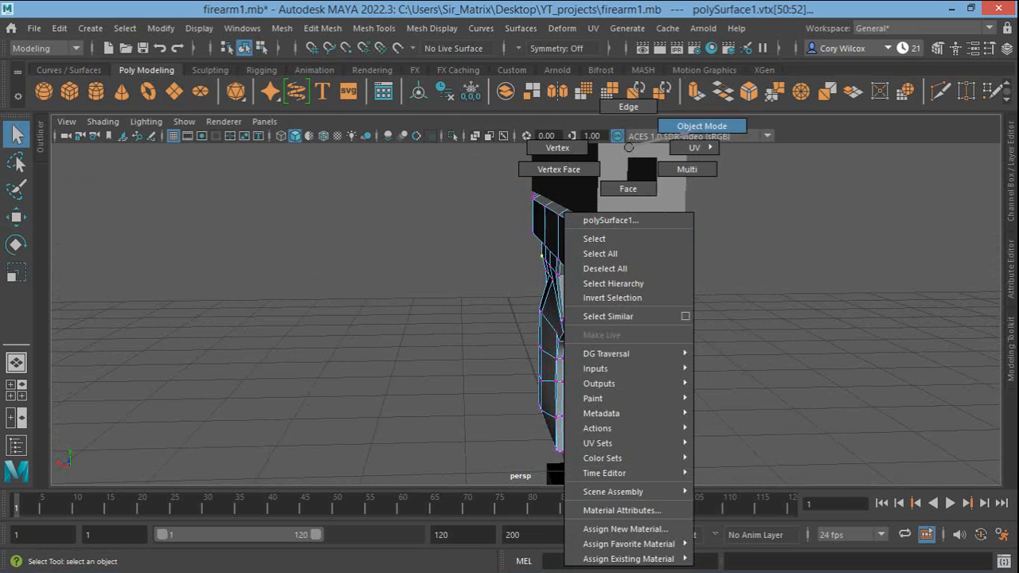
pyautogui.click(701, 126)
pyautogui.press('r')
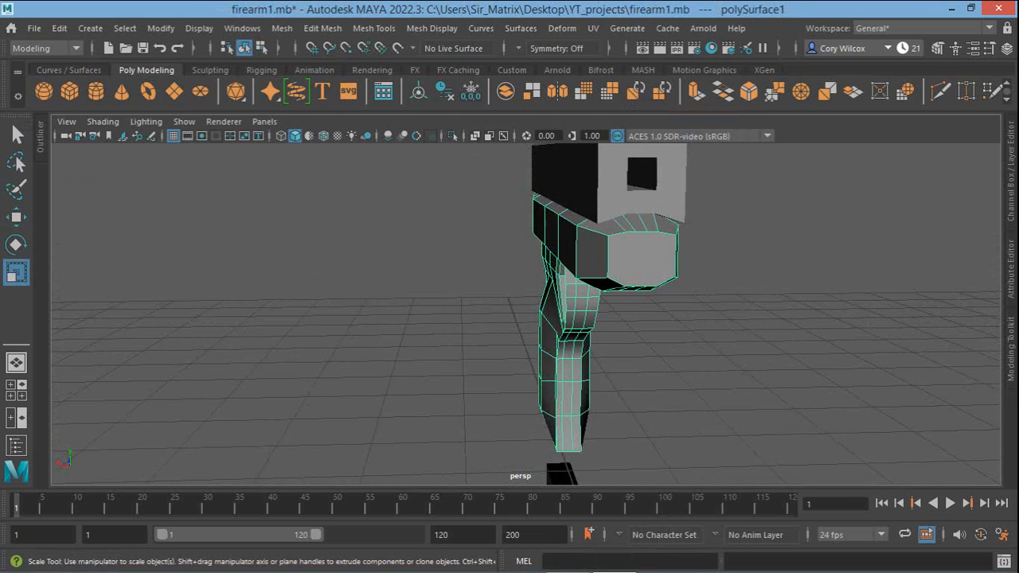
pyautogui.moveTo(548, 224); pyautogui.dragTo(554, 224)
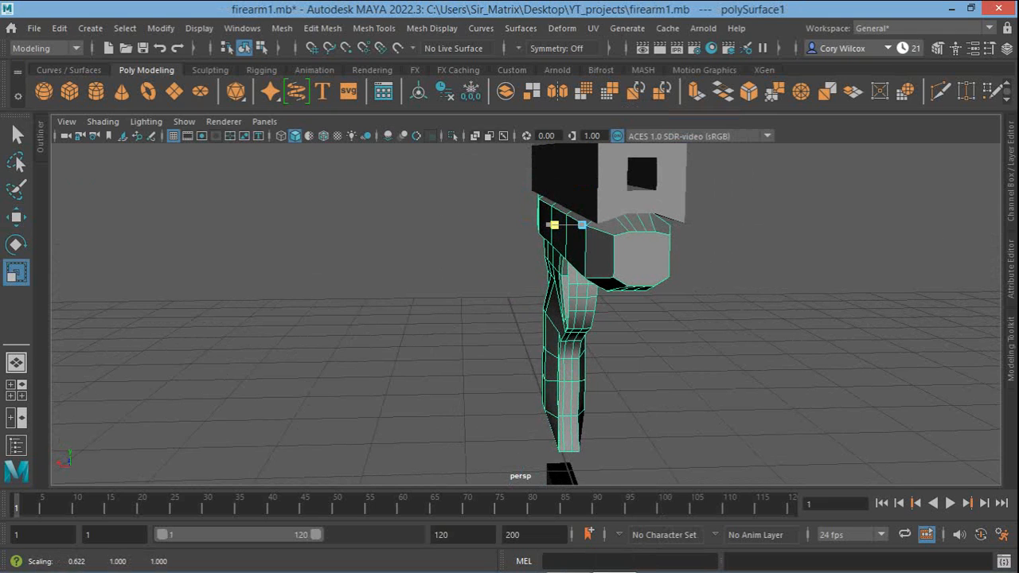
pyautogui.press('q')
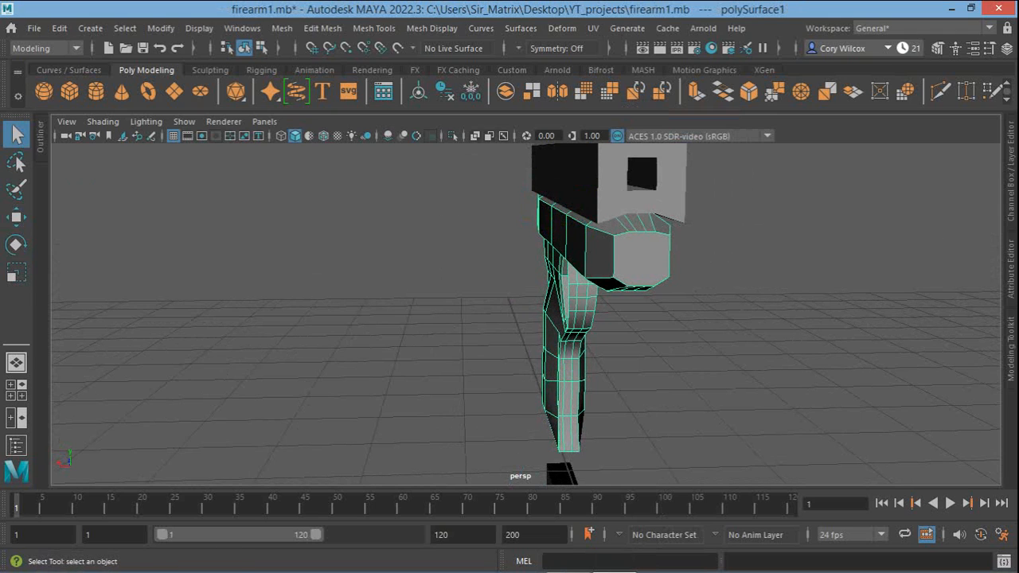
# Select the four middle vertices along the top of the frame's front face and raise them along Y to about 2.693
pyautogui.keyDown('alt'); pyautogui.moveTo(549, 358); pyautogui.dragTo(540, 159, button='middle'); pyautogui.keyUp('alt')
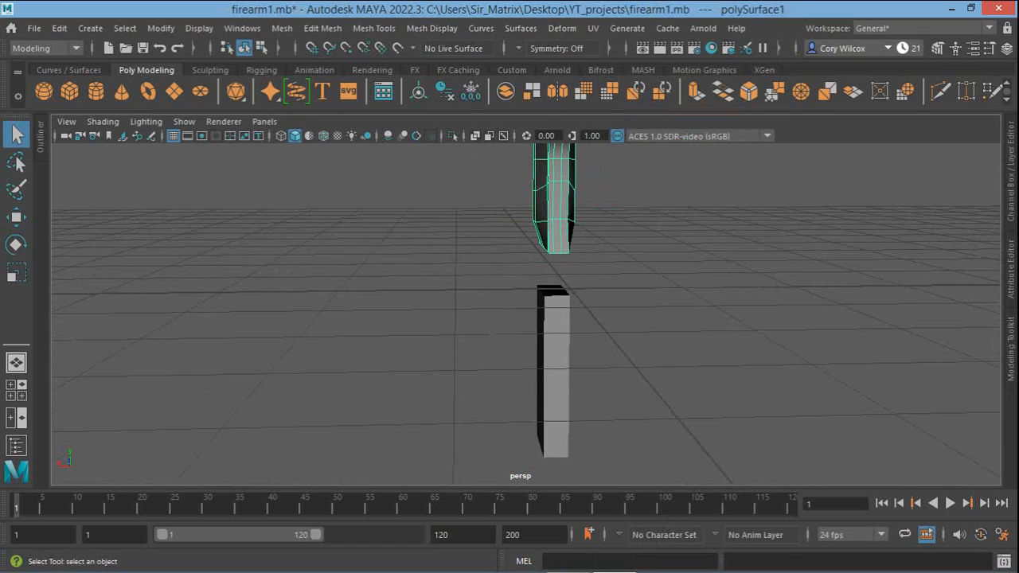
pyautogui.keyDown('alt'); pyautogui.moveTo(549, 239); pyautogui.dragTo(525, 372, button='middle'); pyautogui.keyUp('alt')
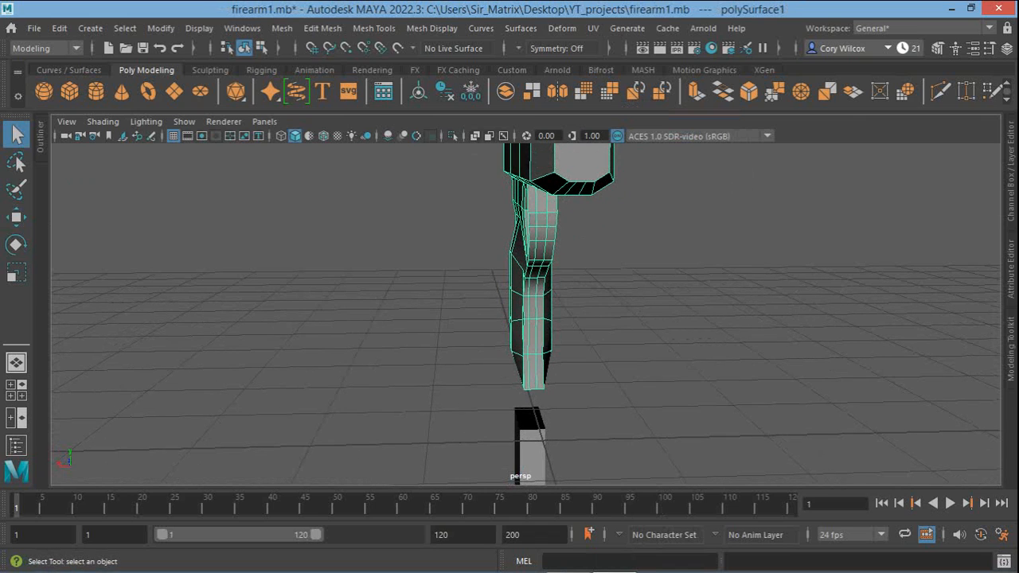
pyautogui.keyDown('alt'); pyautogui.moveTo(549, 239); pyautogui.dragTo(500, 339, button='middle'); pyautogui.keyUp('alt')
pyautogui.keyDown('alt'); pyautogui.moveTo(501, 340); pyautogui.dragTo(593, 335); pyautogui.keyUp('alt')
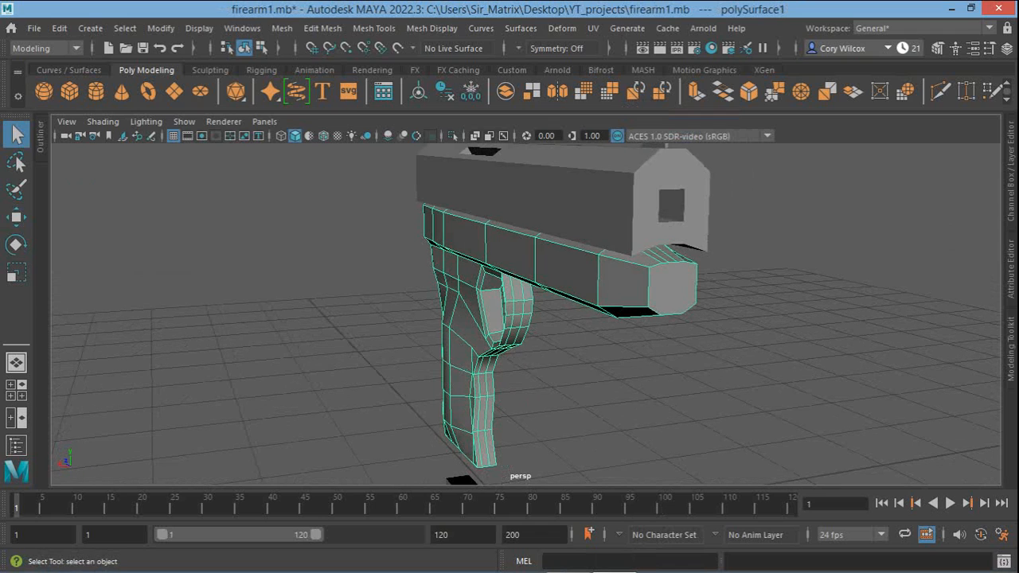
pyautogui.moveTo(655, 278); pyautogui.dragTo(587, 148, button='right')
pyautogui.click(662, 263)
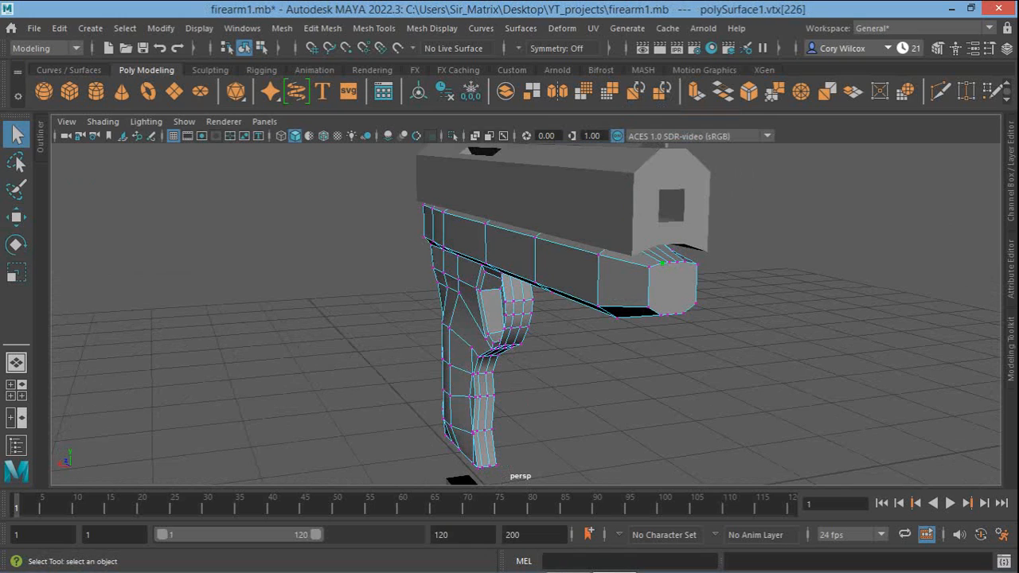
pyautogui.keyDown('shift'); pyautogui.click(669, 262); pyautogui.keyUp('shift')
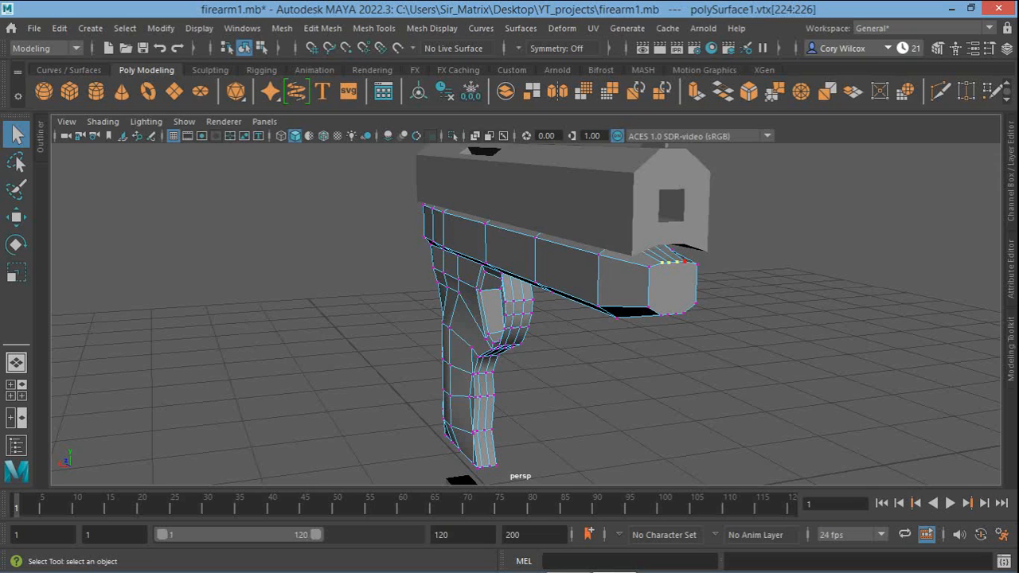
pyautogui.press('w')
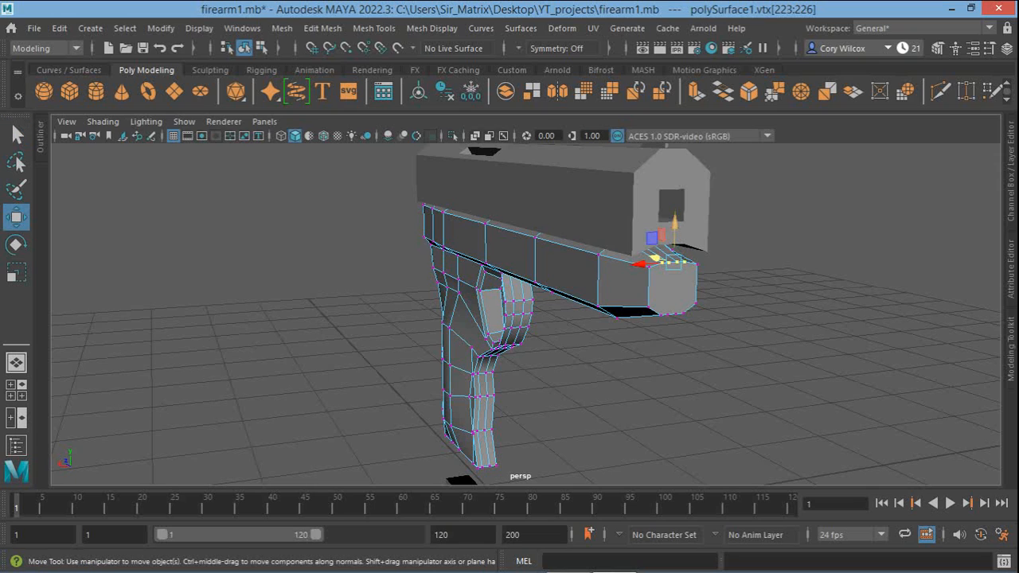
pyautogui.moveTo(674, 227); pyautogui.dragTo(674, 217)
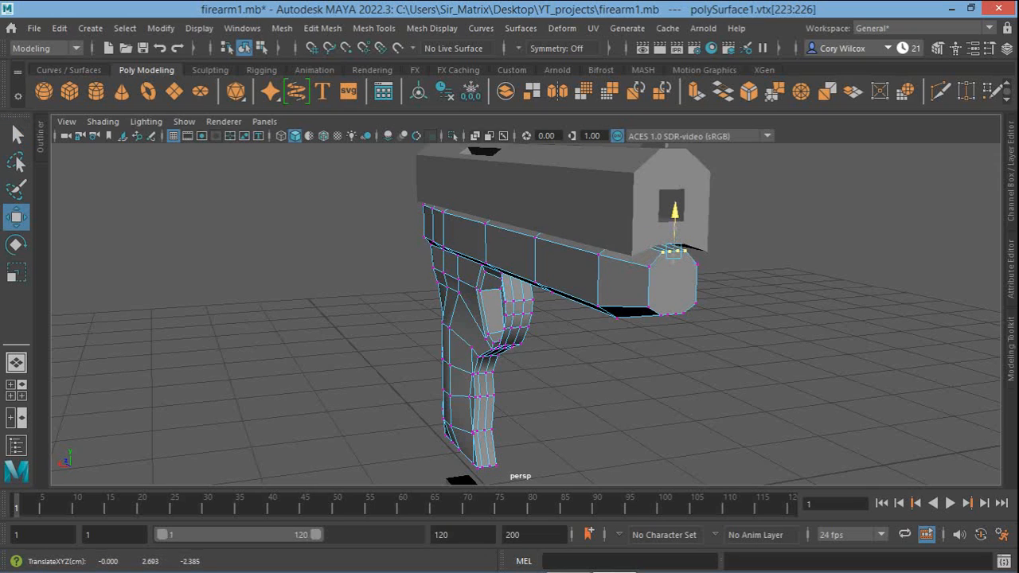
pyautogui.press('q')
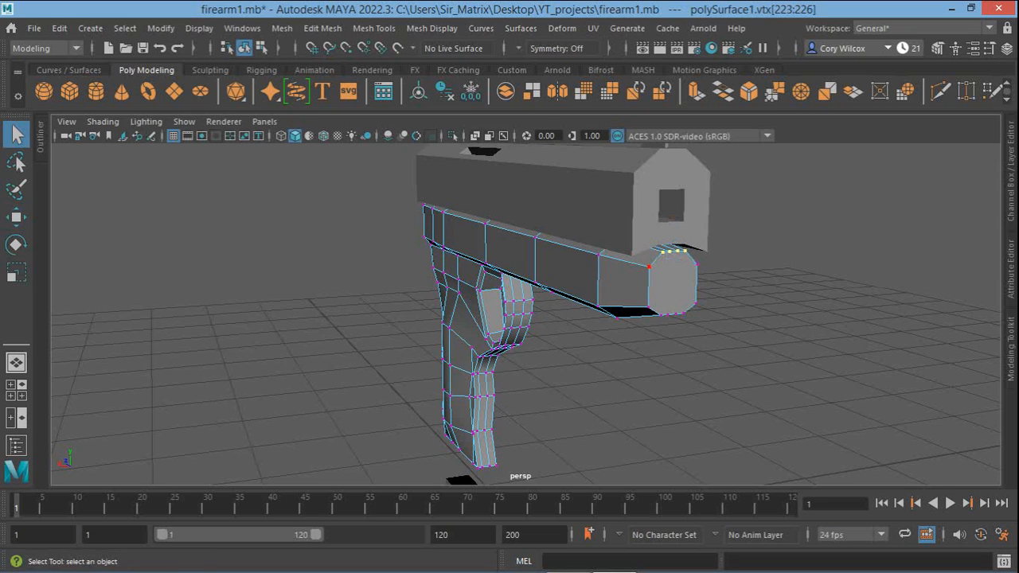
# Add the front face's two upper corner vertices to the selection and raise all six along Y to about 2.681
pyautogui.keyDown('shift'); pyautogui.click(650, 267); pyautogui.keyUp('shift')
pyautogui.keyDown('shift'); pyautogui.click(697, 263); pyautogui.keyUp('shift')
pyautogui.press('w')
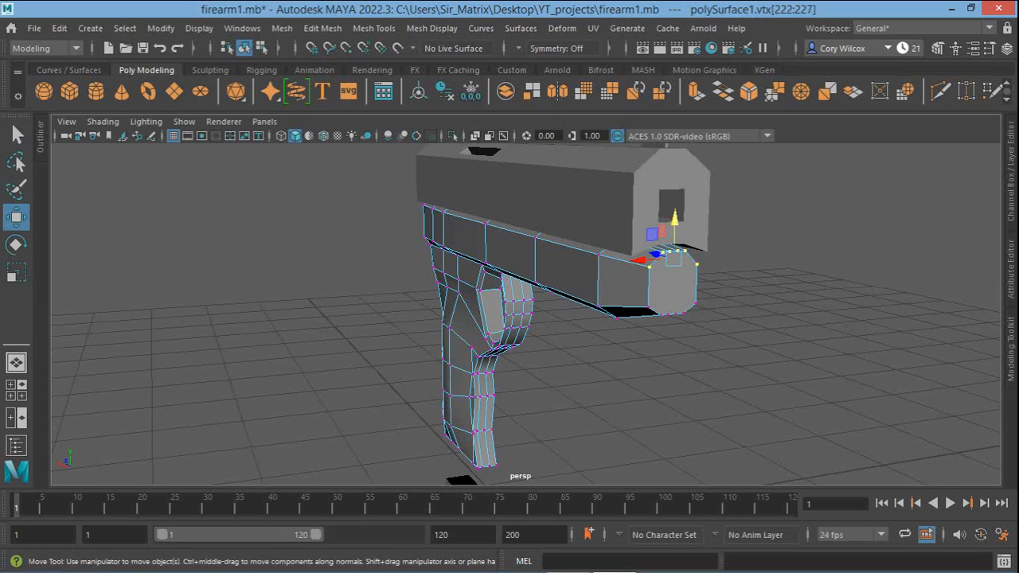
pyautogui.moveTo(674, 220); pyautogui.dragTo(674, 214)
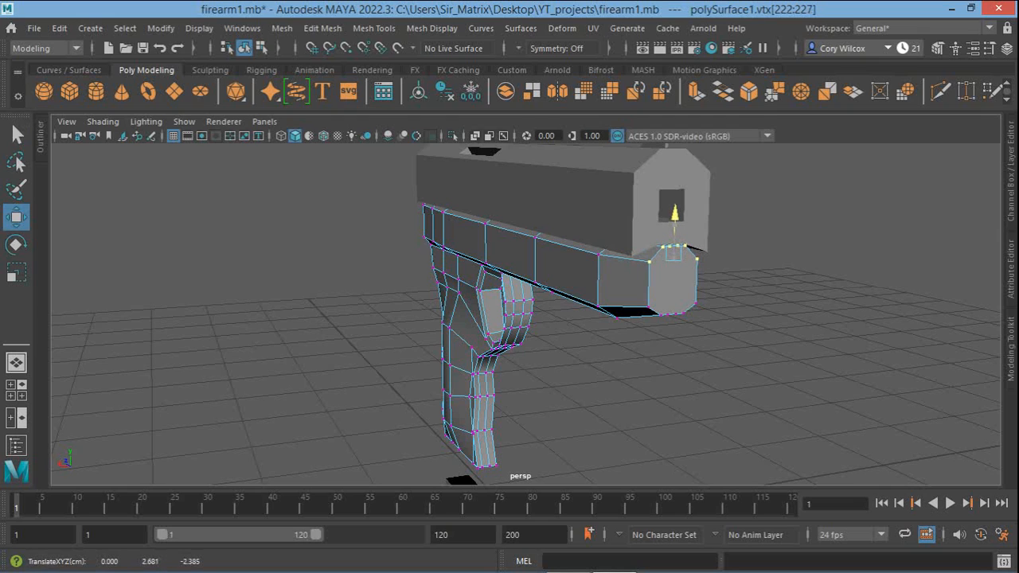
pyautogui.press('q')
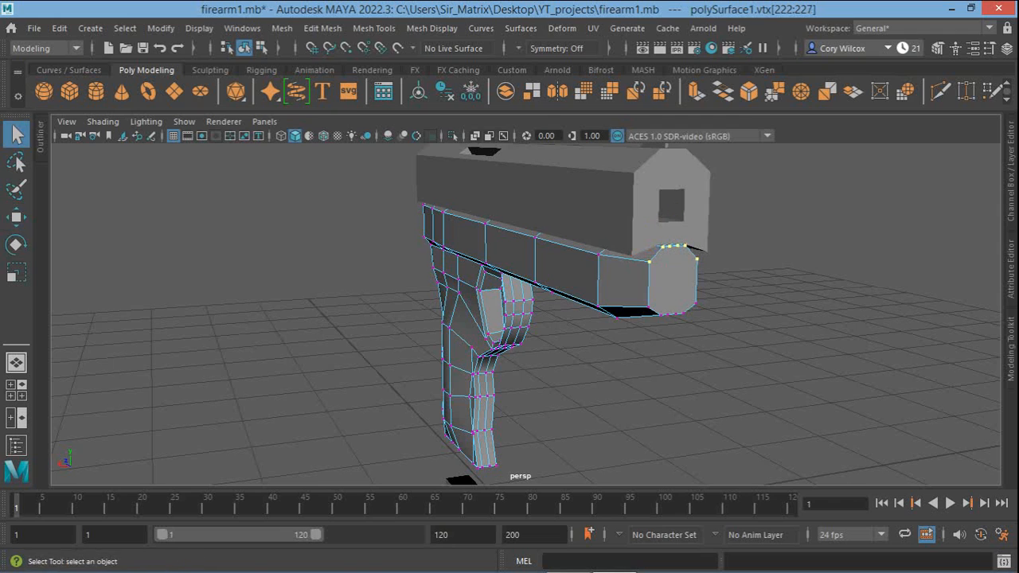
# Scale the six upper front vertices of the frame outward along X to match the slide's width
pyautogui.keyDown('alt'); pyautogui.moveTo(674, 213); pyautogui.dragTo(586, 191); pyautogui.keyUp('alt')
pyautogui.press('r')
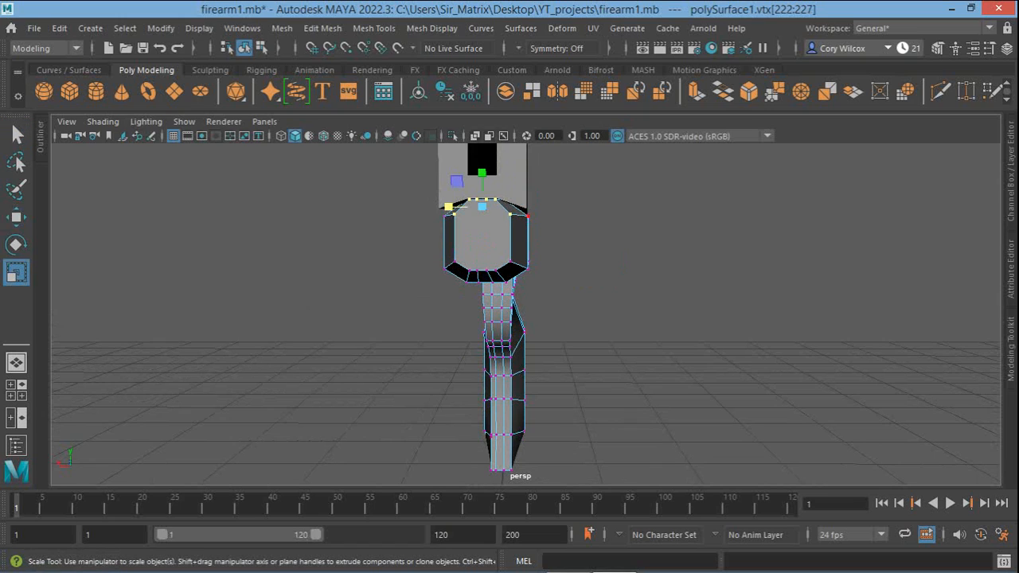
pyautogui.moveTo(448, 207); pyautogui.dragTo(432, 207)
pyautogui.press('q')
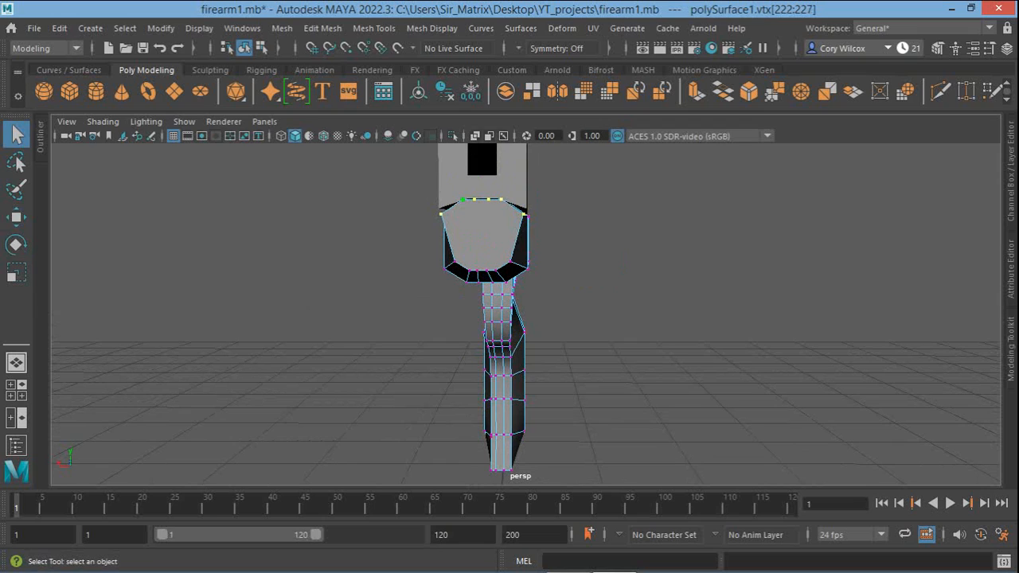
# Show the slide's vertices and merge its lower front corner vertex with the frame's adjacent upper corner vertex using Merge to Center
pyautogui.keyDown('alt'); pyautogui.moveTo(478, 279); pyautogui.dragTo(526, 279, button='right'); pyautogui.keyUp('alt')
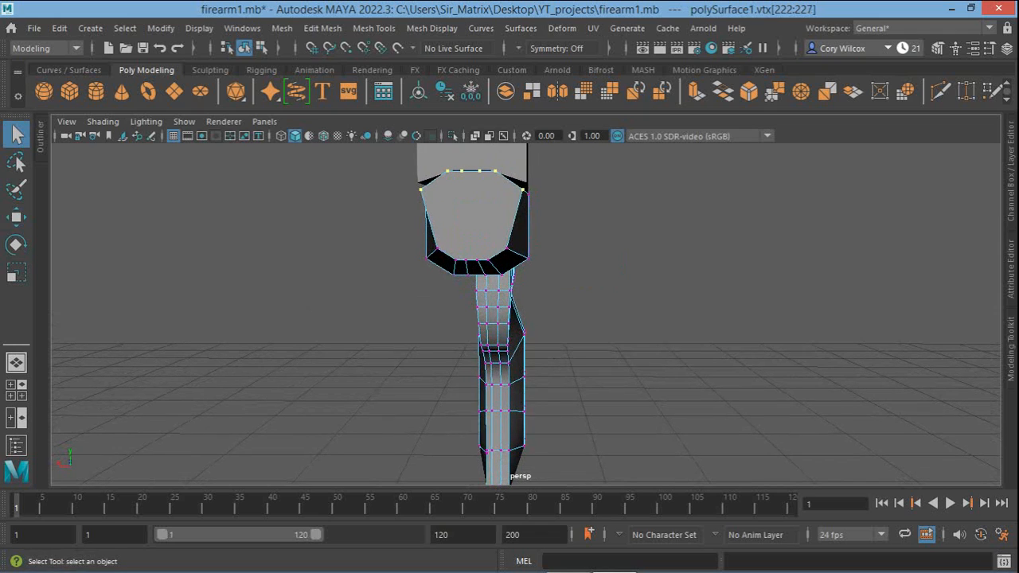
pyautogui.keyDown('alt'); pyautogui.moveTo(493, 295); pyautogui.dragTo(535, 323); pyautogui.keyUp('alt')
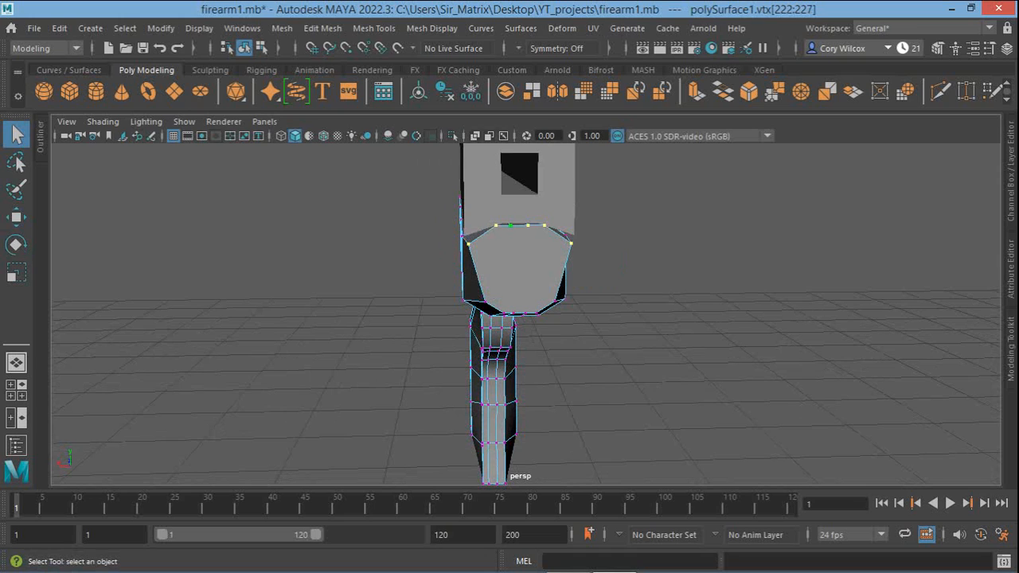
pyautogui.hotkey('ctrl', 'z')
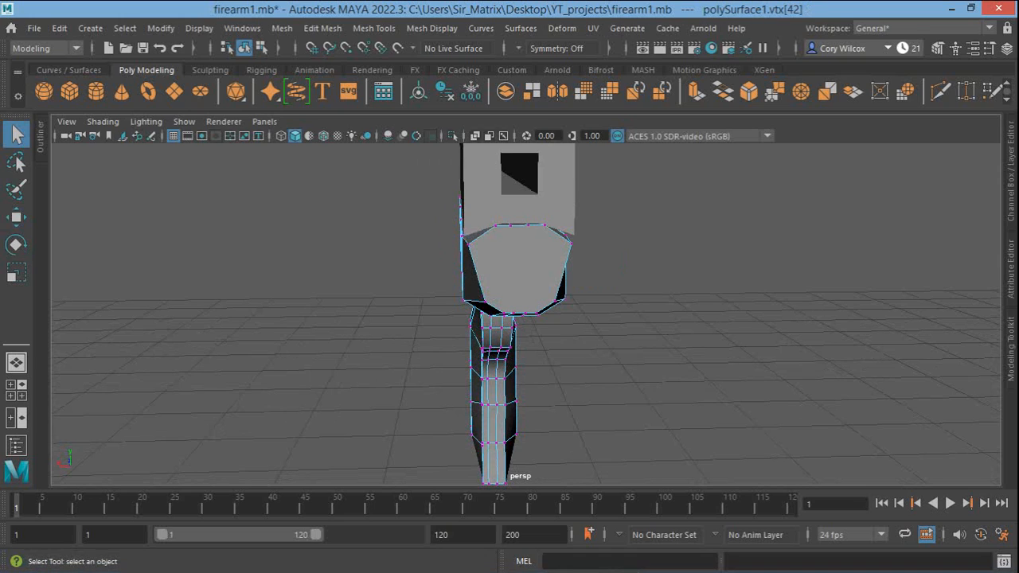
pyautogui.moveTo(502, 147); pyautogui.dragTo(458, 166, button='right')
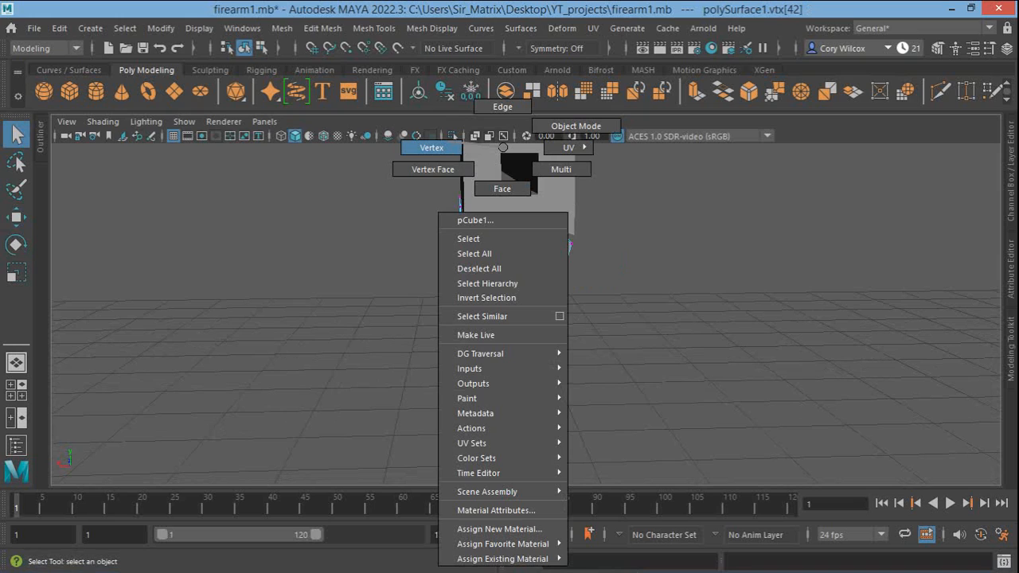
pyautogui.moveTo(465, 145); pyautogui.dragTo(470, 150, button='right')
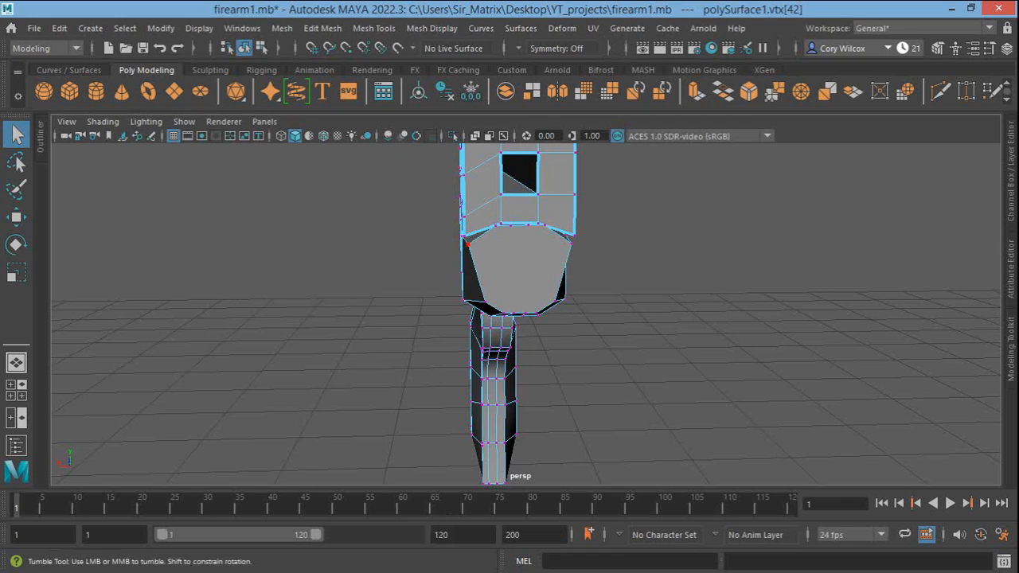
pyautogui.keyDown('alt'); pyautogui.moveTo(464, 237); pyautogui.dragTo(548, 242); pyautogui.keyUp('alt')
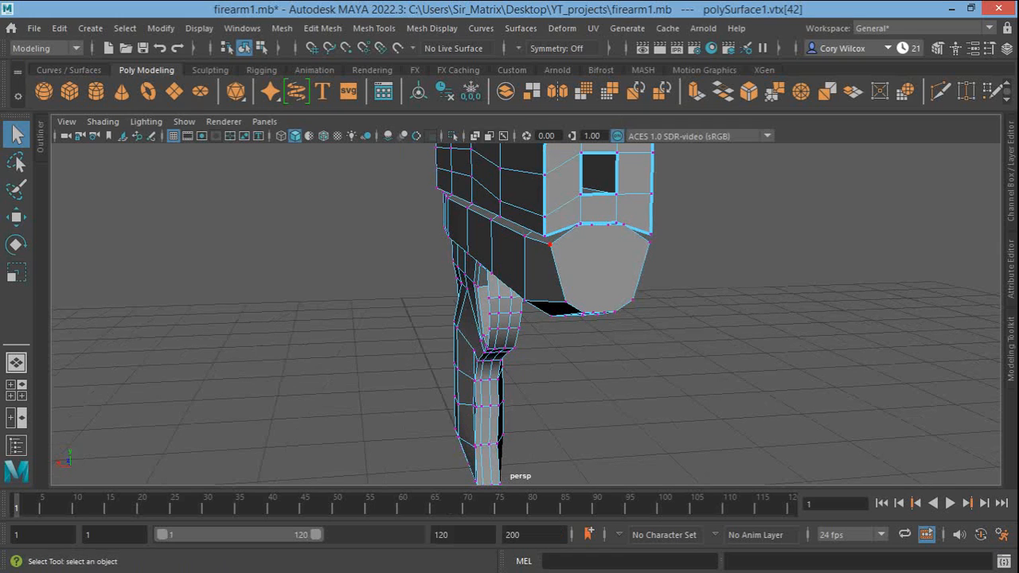
pyautogui.click(545, 237)
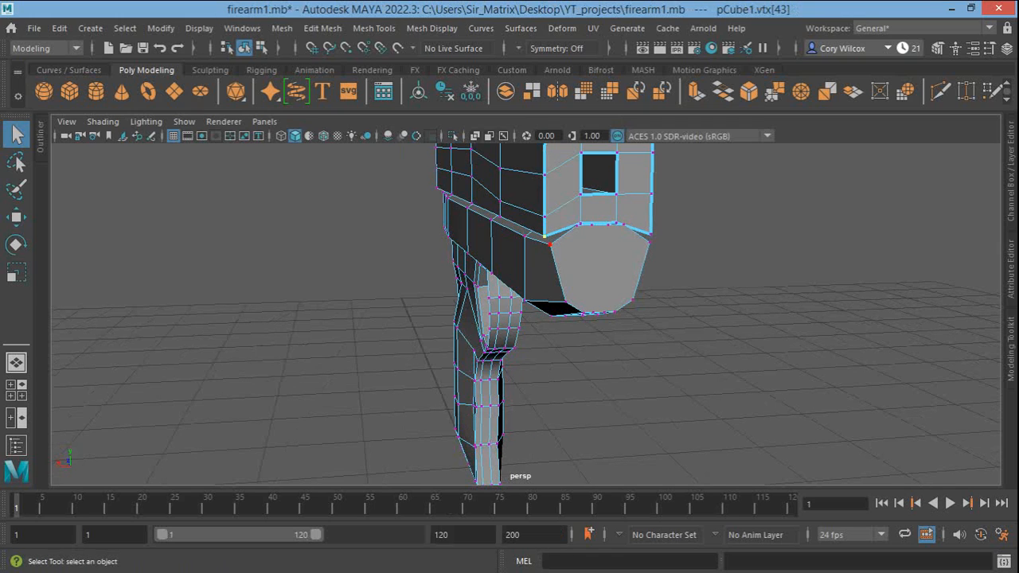
pyautogui.keyDown('shift'); pyautogui.click(549, 244); pyautogui.keyUp('shift')
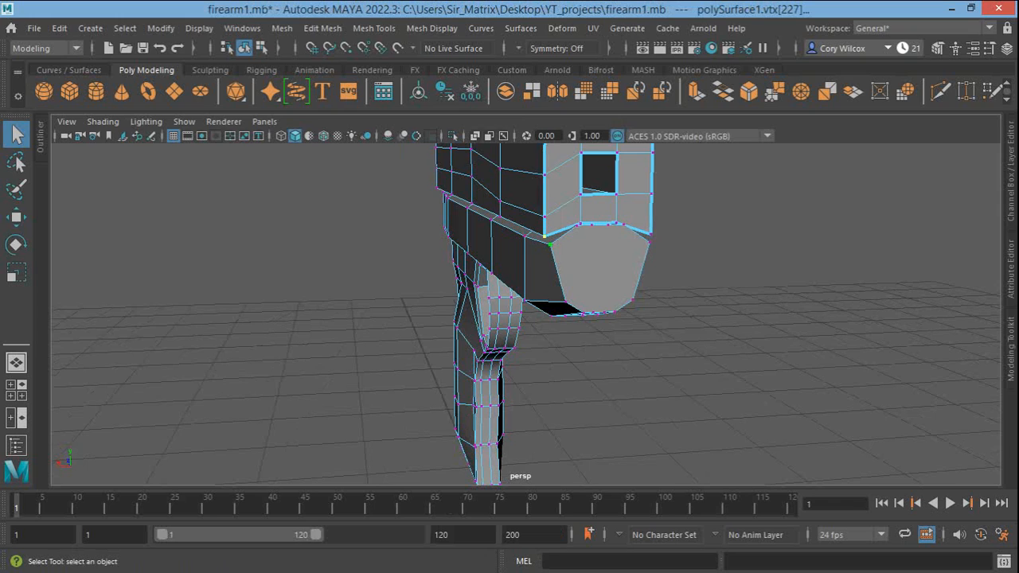
pyautogui.click(373, 28)
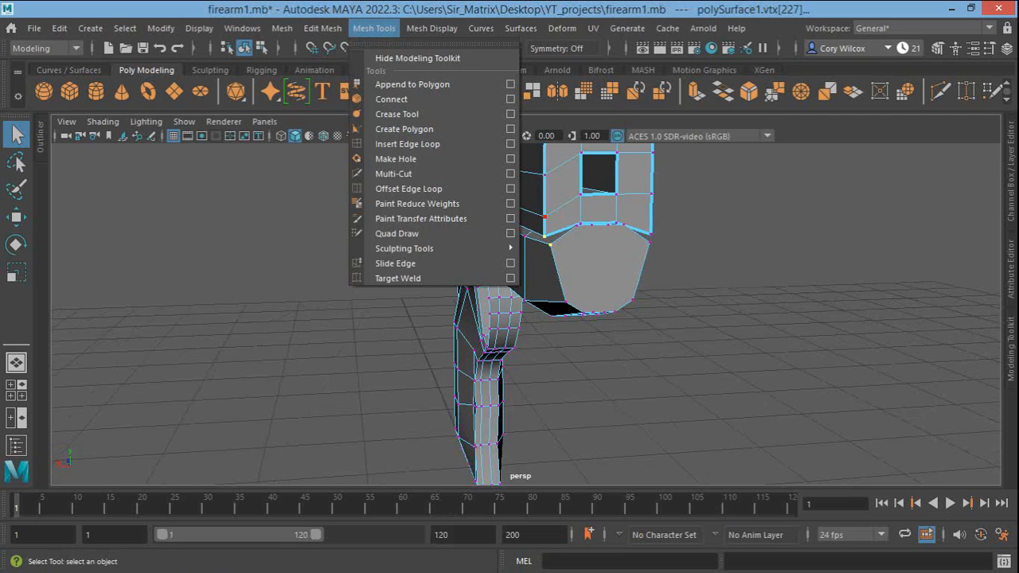
pyautogui.moveTo(322, 27)
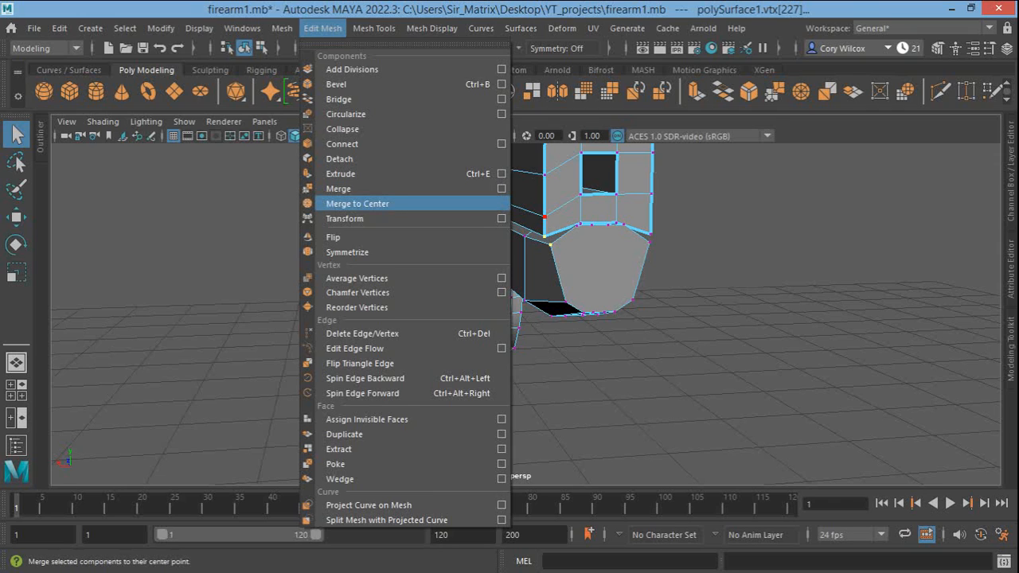
pyautogui.click(357, 204)
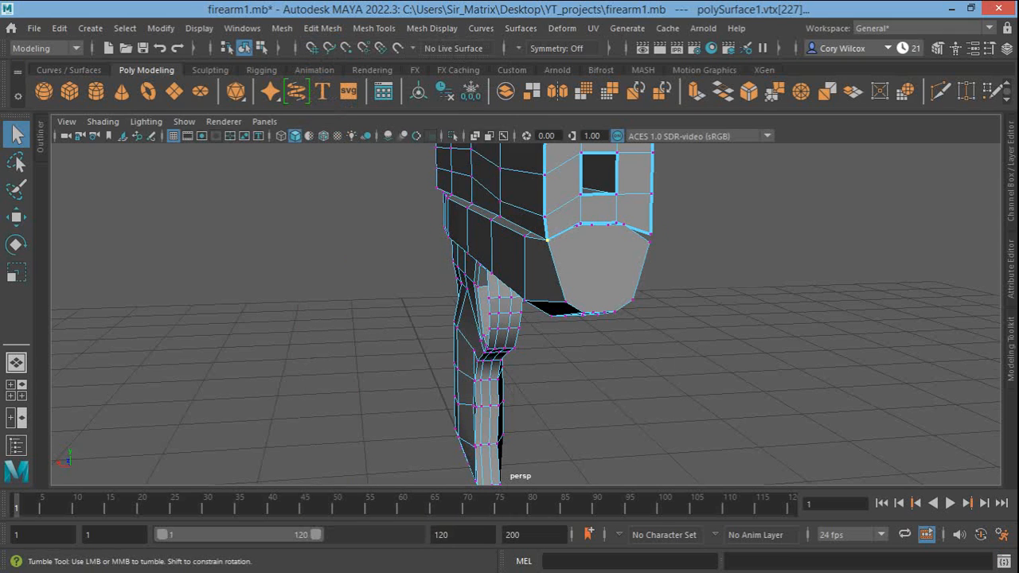
# Switch the slide to object mode, try moving it about 0.302 along Z to test the merged corner, and undo the move
pyautogui.keyDown('alt'); pyautogui.moveTo(478, 318); pyautogui.dragTo(578, 321); pyautogui.keyUp('alt')
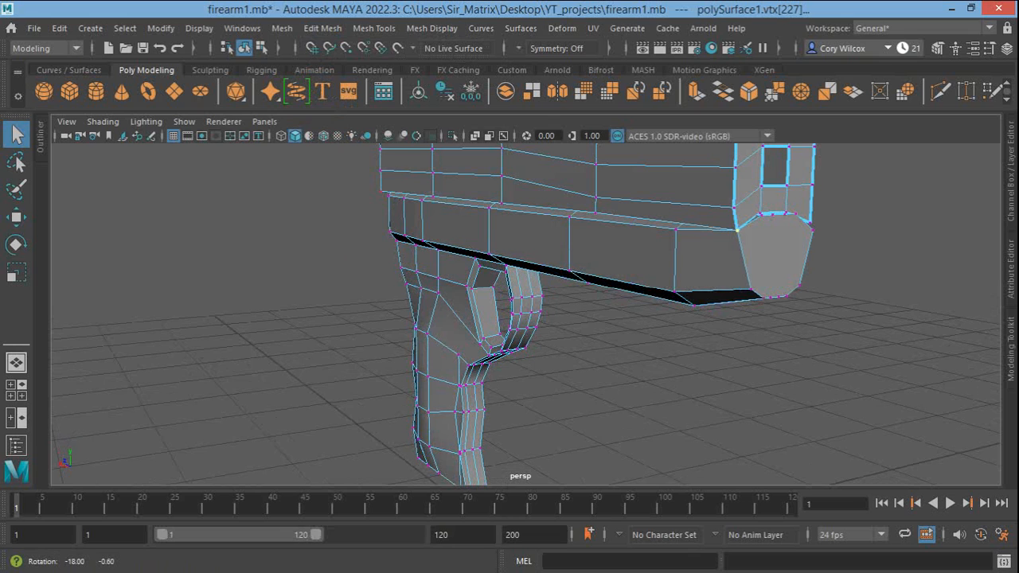
pyautogui.keyDown('alt'); pyautogui.moveTo(567, 270); pyautogui.dragTo(576, 279); pyautogui.keyUp('alt')
pyautogui.moveTo(699, 148); pyautogui.dragTo(769, 125, button='right')
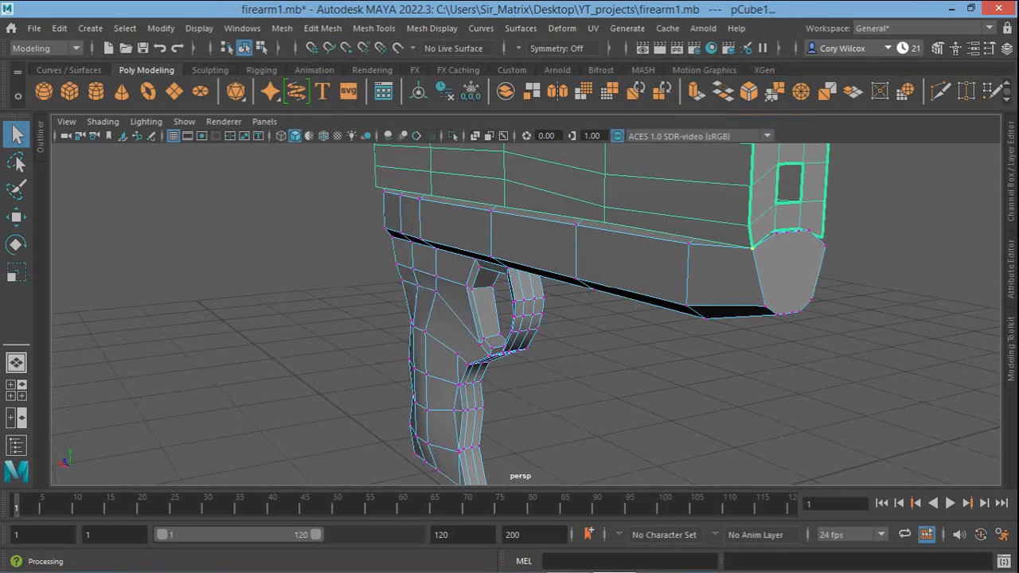
pyautogui.press('w')
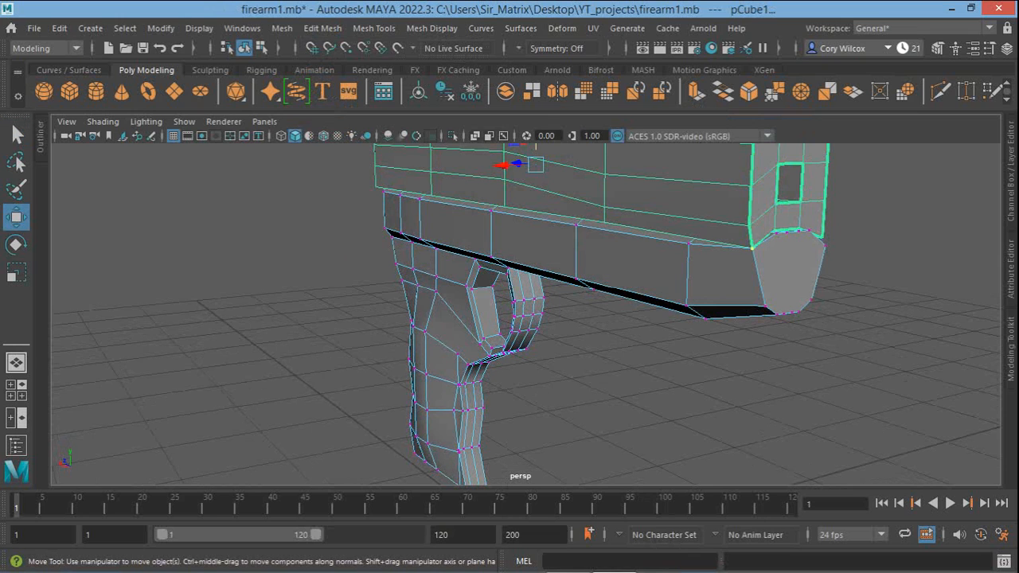
pyautogui.keyDown('alt'); pyautogui.moveTo(477, 318); pyautogui.dragTo(581, 330); pyautogui.keyUp('alt')
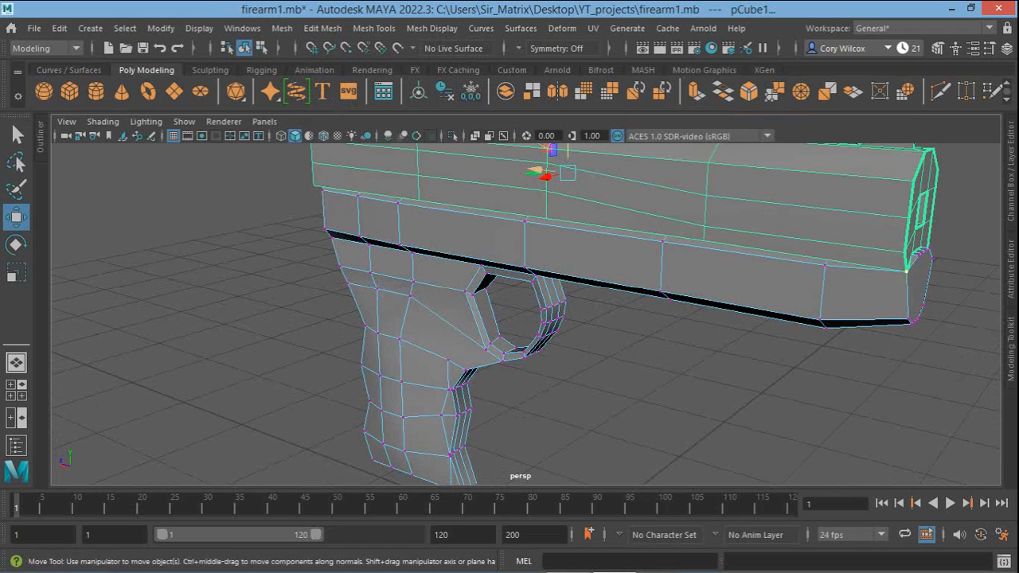
pyautogui.moveTo(535, 170); pyautogui.dragTo(501, 168)
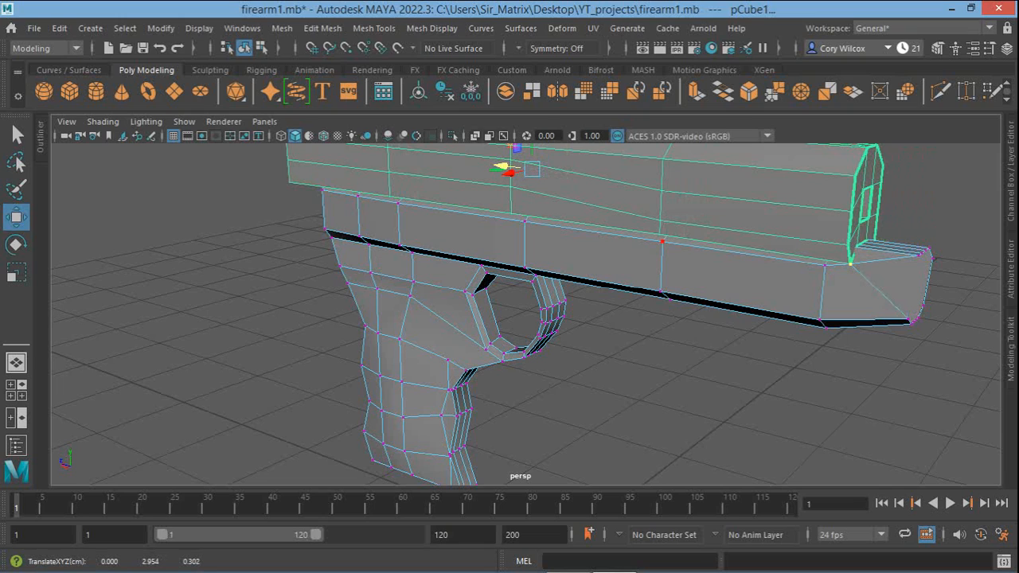
pyautogui.hotkey('ctrl', 'z')
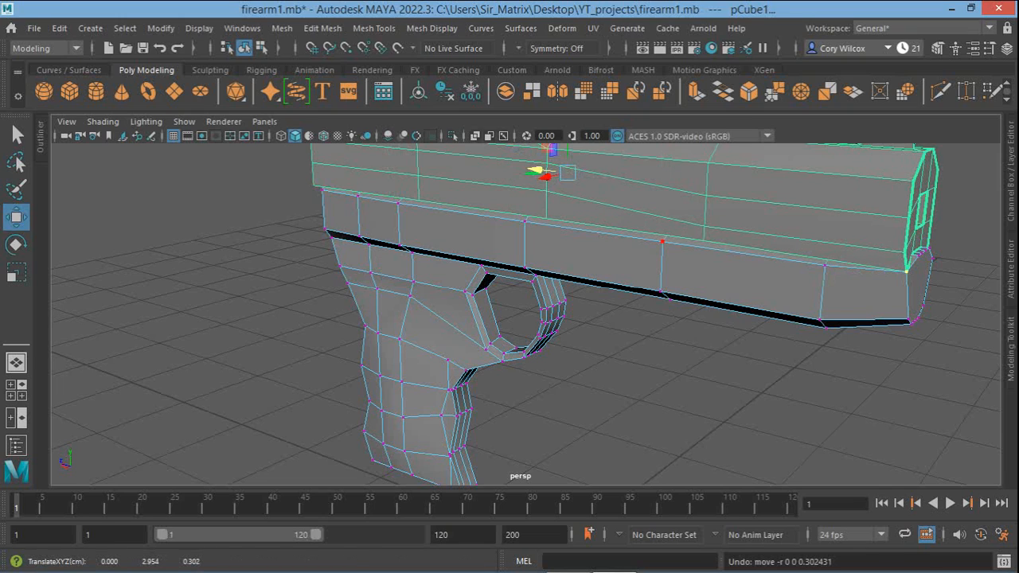
# Undo the Merge to Center at the slide's lower front corner, restoring the separate slide and frame vertices
pyautogui.hotkey('ctrl', 'z')
pyautogui.hotkey('ctrl', 'z')
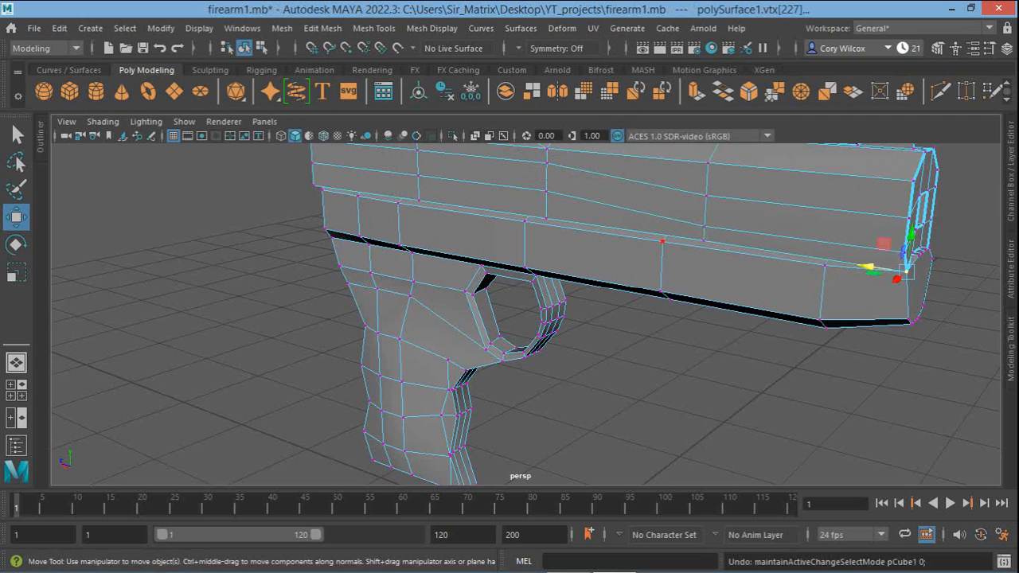
pyautogui.hotkey('ctrl', 'z')
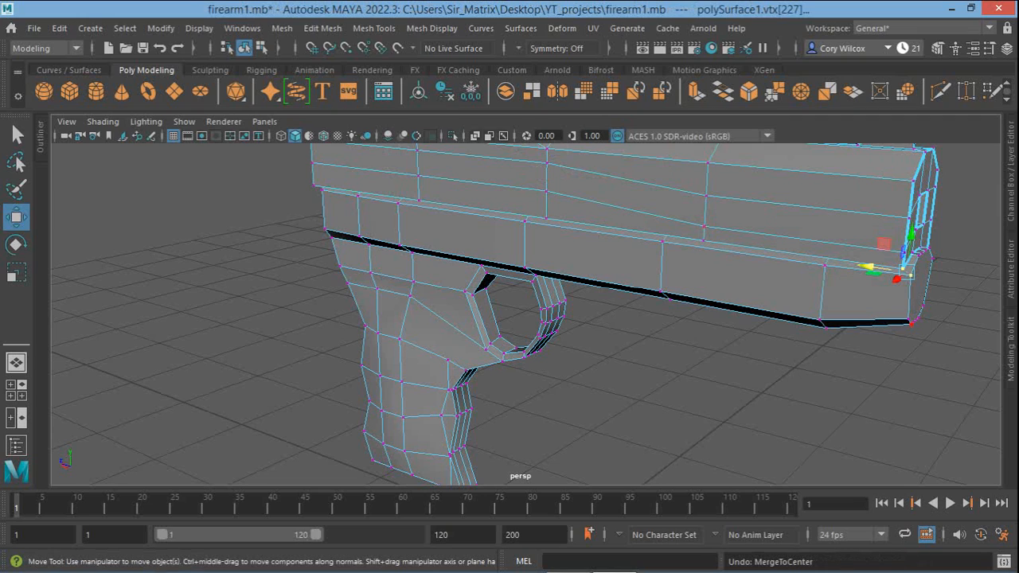
# Examine the fit between the slide and frame from the front, from above and from the grip side
pyautogui.press('q')
pyautogui.keyDown('alt'); pyautogui.moveTo(557, 318); pyautogui.dragTo(412, 318); pyautogui.keyUp('alt')
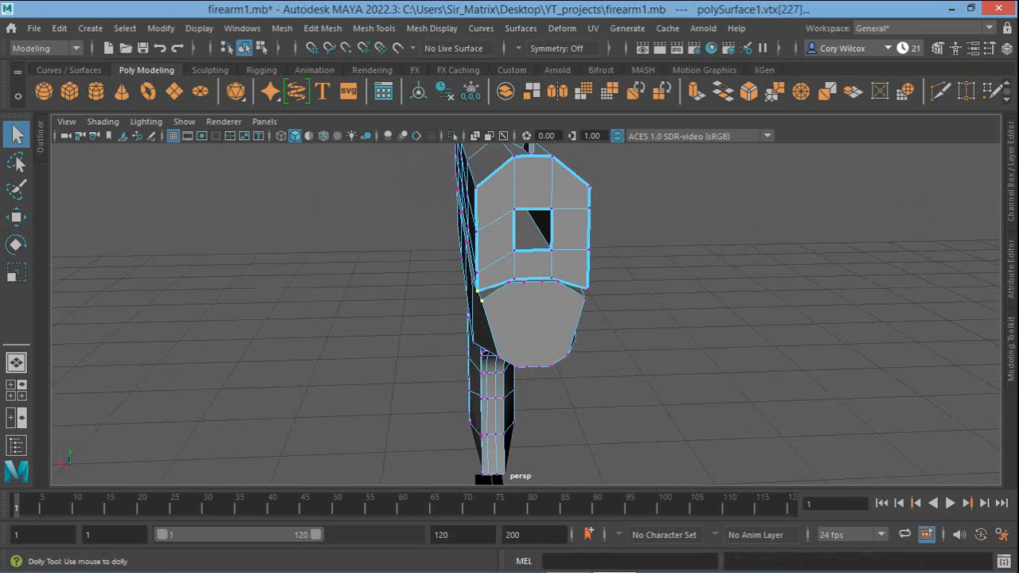
pyautogui.keyDown('alt'); pyautogui.moveTo(412, 319); pyautogui.dragTo(374, 318, button='right'); pyautogui.keyUp('alt')
pyautogui.keyDown('alt'); pyautogui.moveTo(374, 318); pyautogui.dragTo(657, 390); pyautogui.keyUp('alt')
pyautogui.keyDown('alt'); pyautogui.moveTo(526, 319); pyautogui.dragTo(603, 318, button='right'); pyautogui.keyUp('alt')
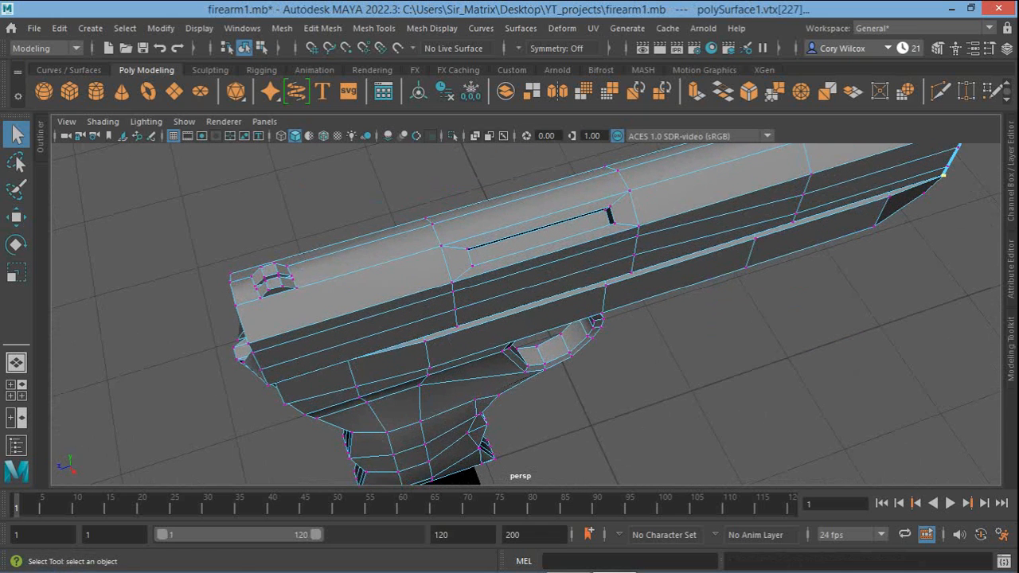
pyautogui.keyDown('alt'); pyautogui.moveTo(525, 318); pyautogui.dragTo(560, 254, button='middle'); pyautogui.keyUp('alt')
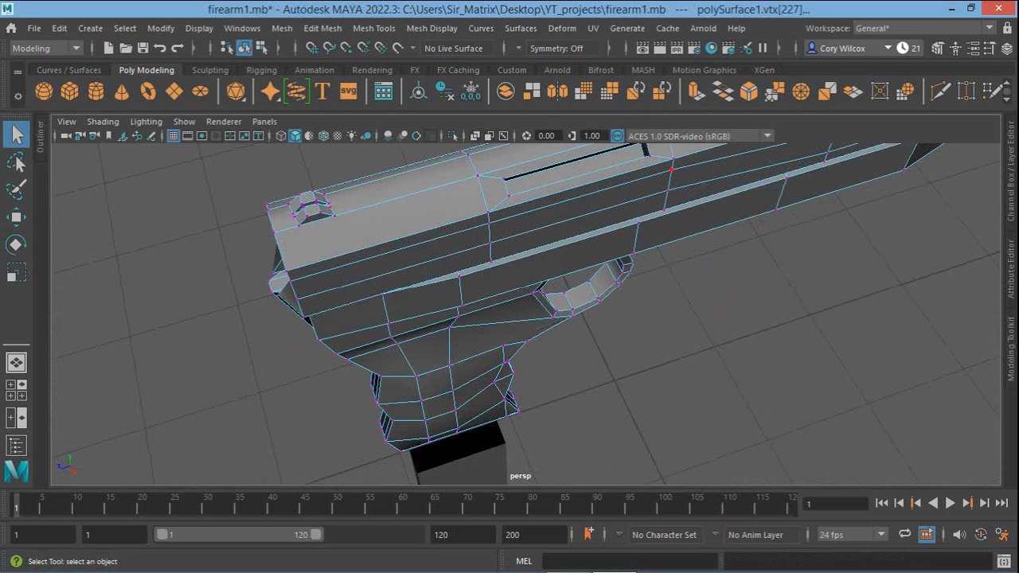
pyautogui.keyDown('alt'); pyautogui.moveTo(525, 319); pyautogui.dragTo(567, 239); pyautogui.keyUp('alt')
pyautogui.keyDown('alt'); pyautogui.moveTo(526, 319); pyautogui.dragTo(527, 305, button='middle'); pyautogui.keyUp('alt')
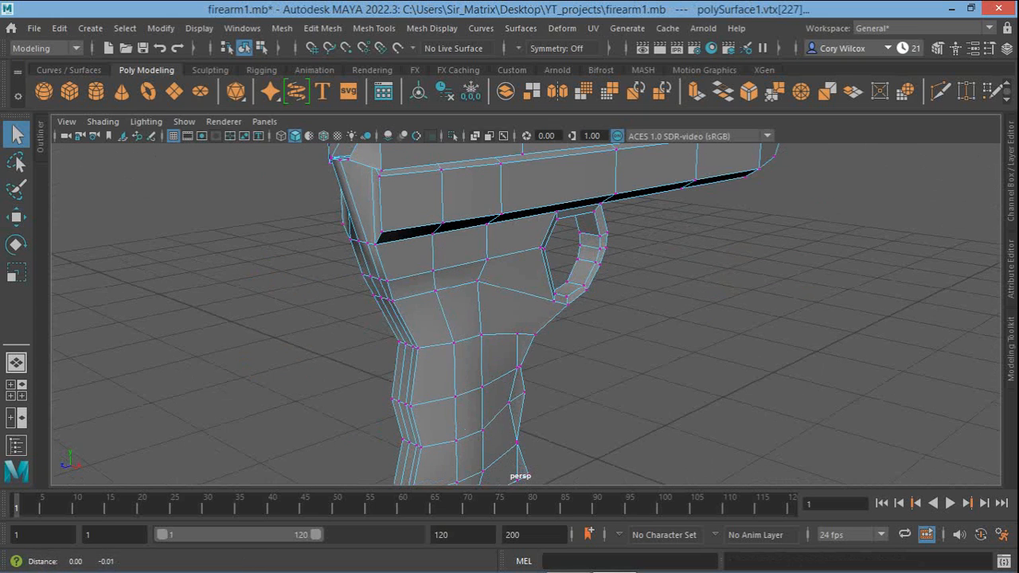
# Select the magazine block below the grip in object mode, inspect it from several sides and show its transform values
pyautogui.keyDown('alt'); pyautogui.moveTo(517, 446); pyautogui.dragTo(587, 103, button='middle'); pyautogui.keyUp('alt')
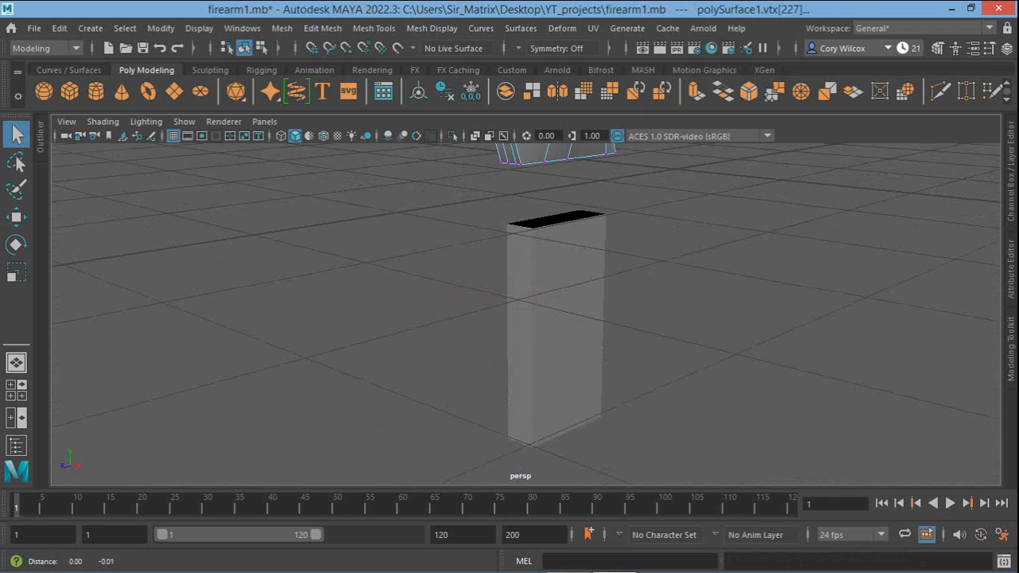
pyautogui.moveTo(557, 318); pyautogui.dragTo(630, 319, button='right')
pyautogui.keyDown('alt'); pyautogui.moveTo(573, 278); pyautogui.dragTo(476, 354); pyautogui.keyUp('alt')
pyautogui.press('f')
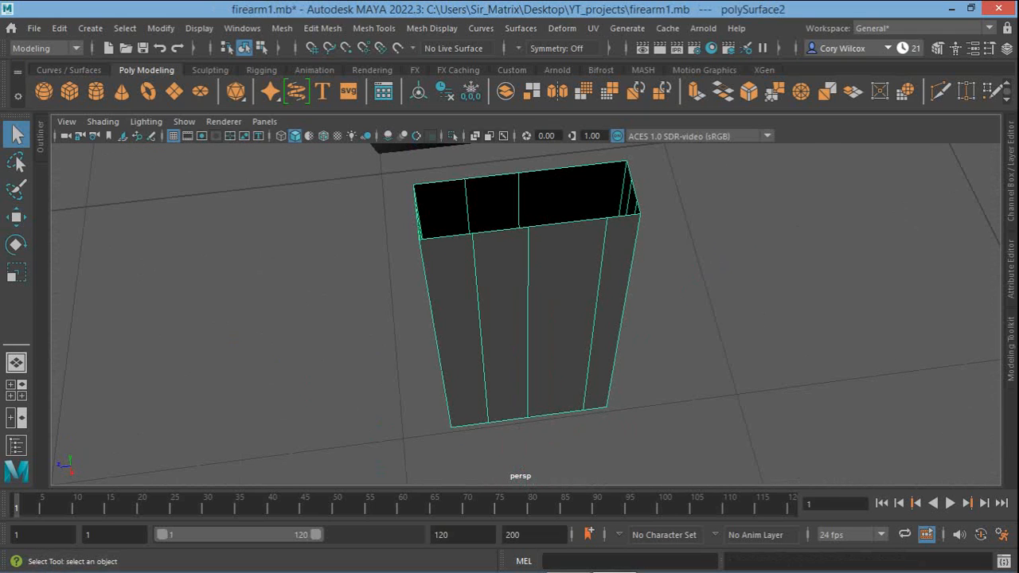
pyautogui.press('w')
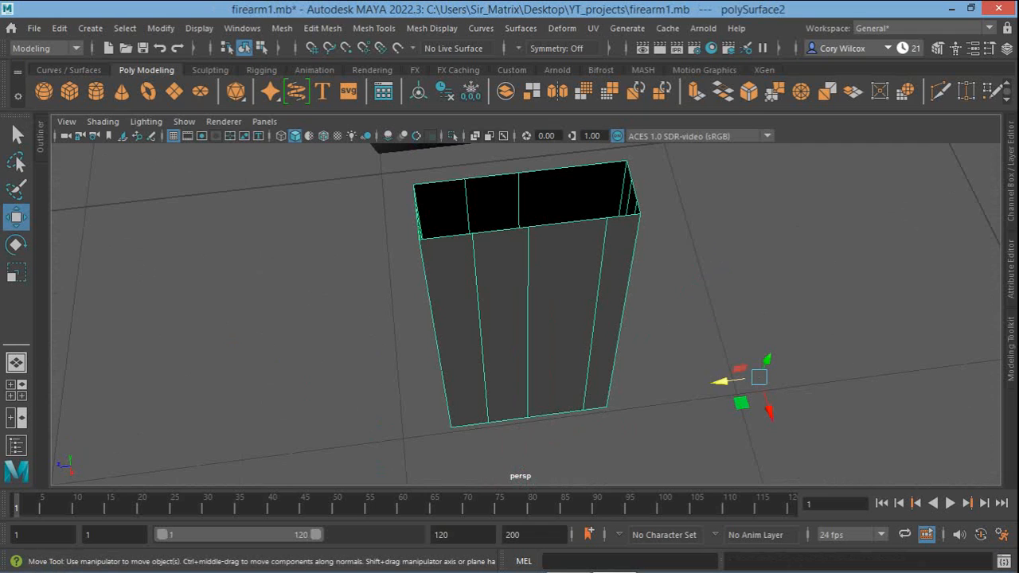
pyautogui.keyDown('alt'); pyautogui.moveTo(525, 311); pyautogui.dragTo(466, 311, button='right'); pyautogui.keyUp('alt')
pyautogui.keyDown('alt'); pyautogui.moveTo(477, 319); pyautogui.dragTo(517, 187); pyautogui.keyUp('alt')
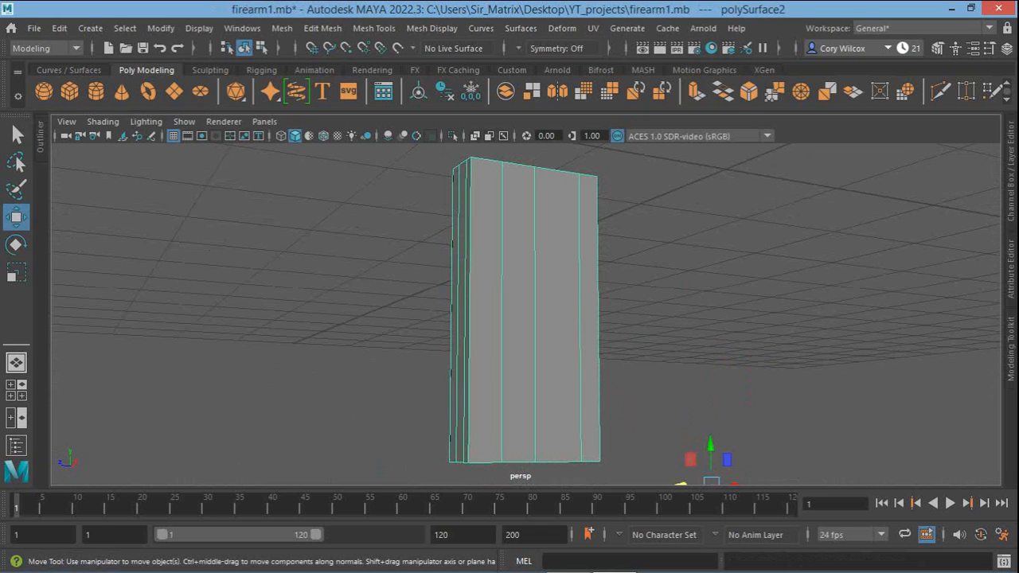
pyautogui.press('q')
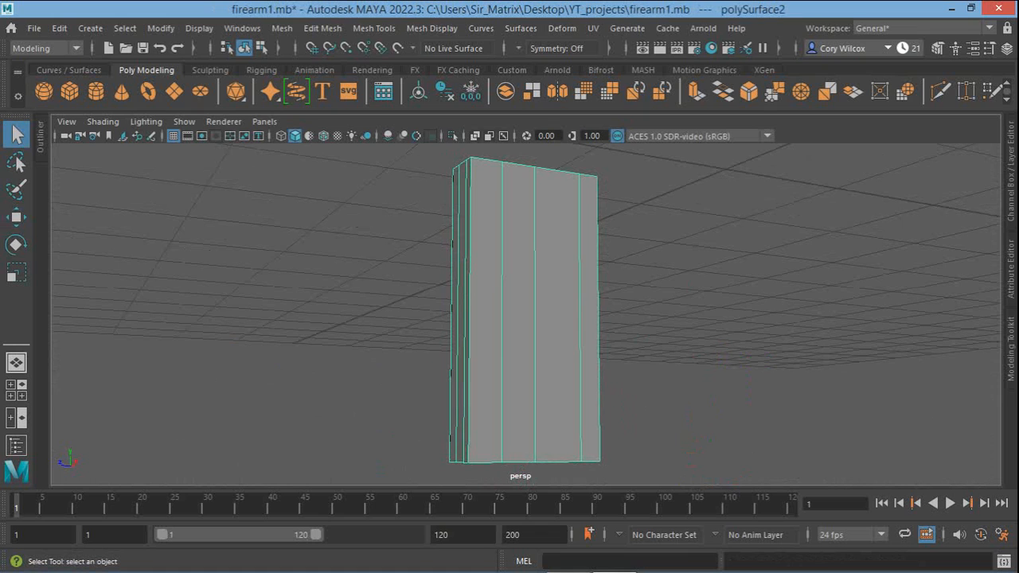
pyautogui.keyDown('alt'); pyautogui.moveTo(526, 310); pyautogui.dragTo(477, 310, button='right'); pyautogui.keyUp('alt')
pyautogui.keyDown('alt'); pyautogui.moveTo(494, 294); pyautogui.dragTo(503, 374); pyautogui.keyUp('alt')
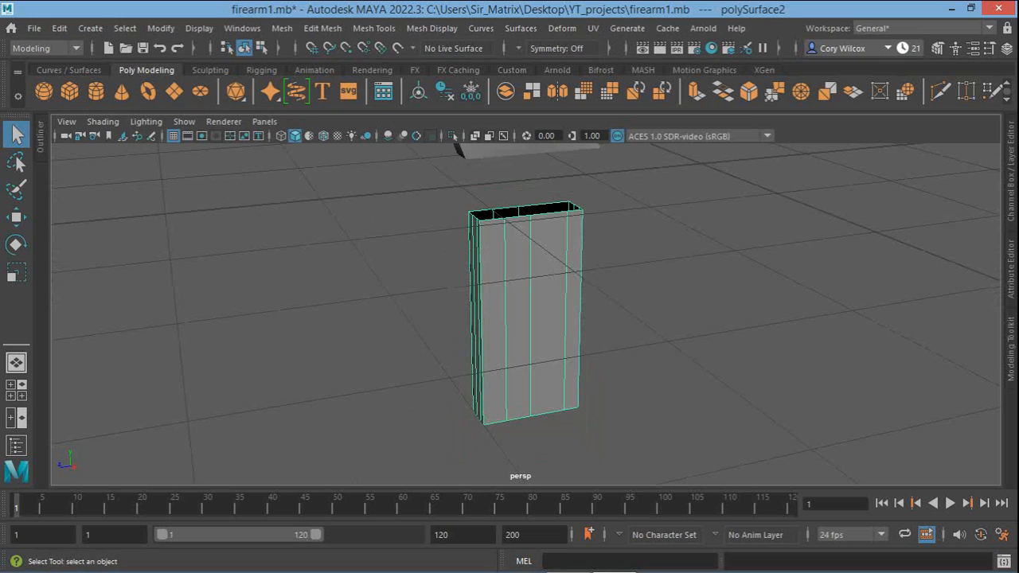
pyautogui.hotkey('ctrl', 'a')
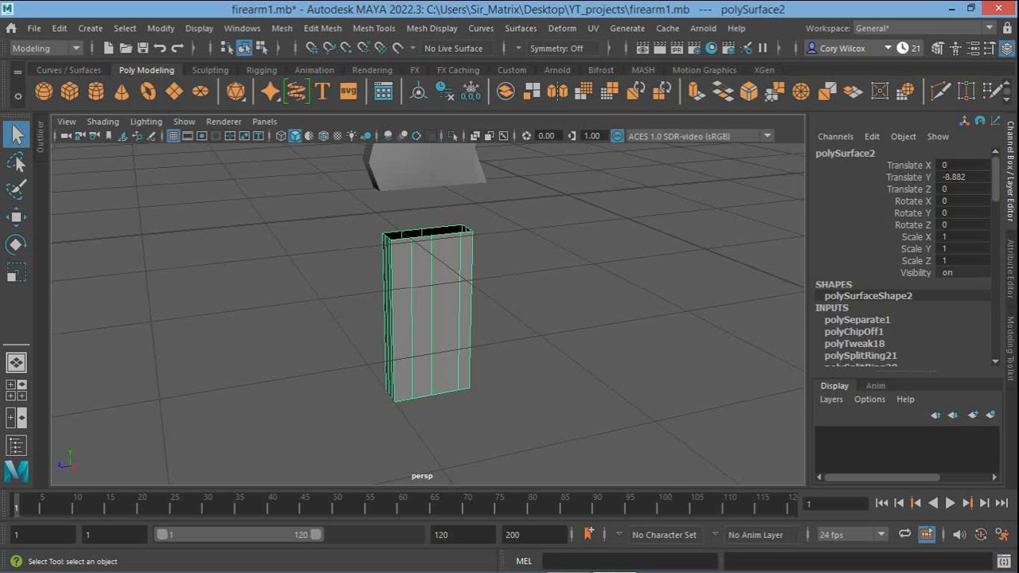
# Try raising the magazine along Y to about -7.33, and undo the move
pyautogui.press('w')
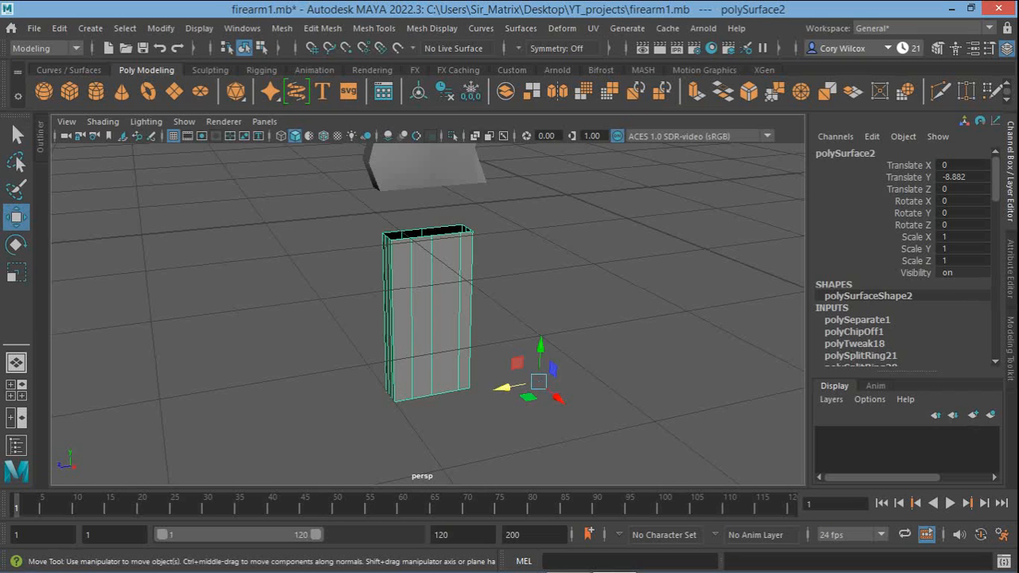
pyautogui.moveTo(540, 354); pyautogui.dragTo(542, 286)
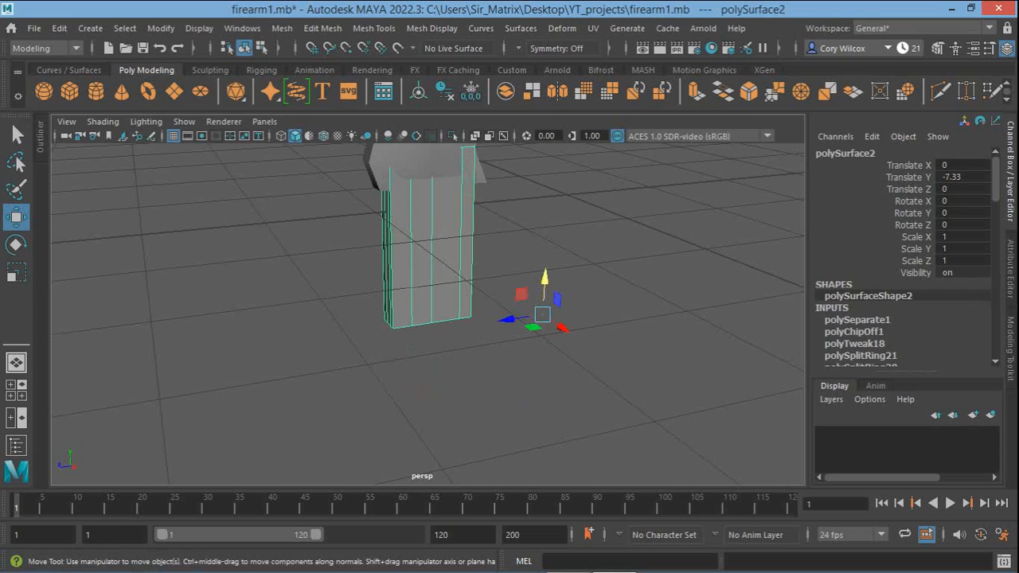
pyautogui.hotkey('ctrl', 'z')
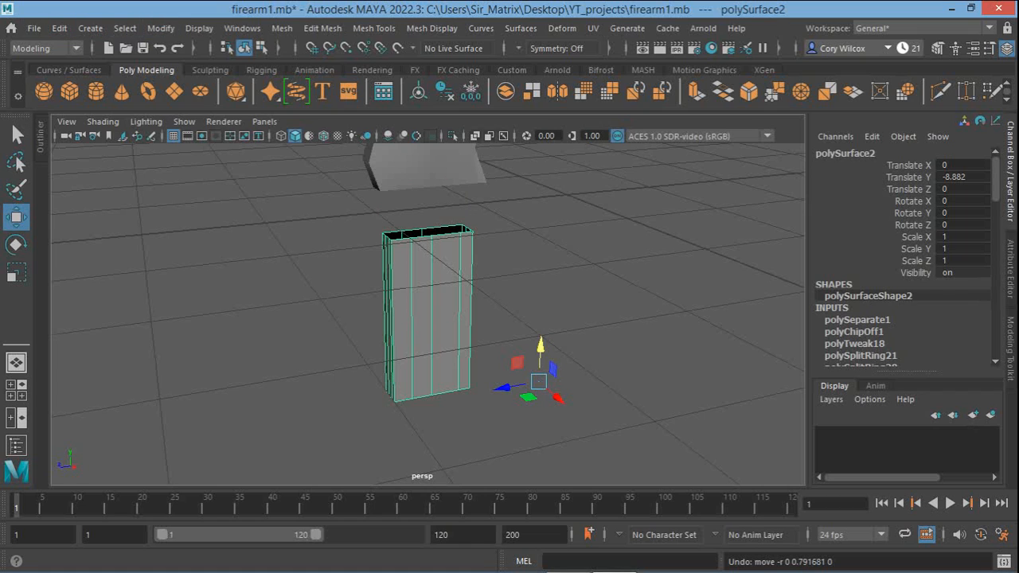
# Reset the magazine's transformations
pyautogui.click(160, 28)
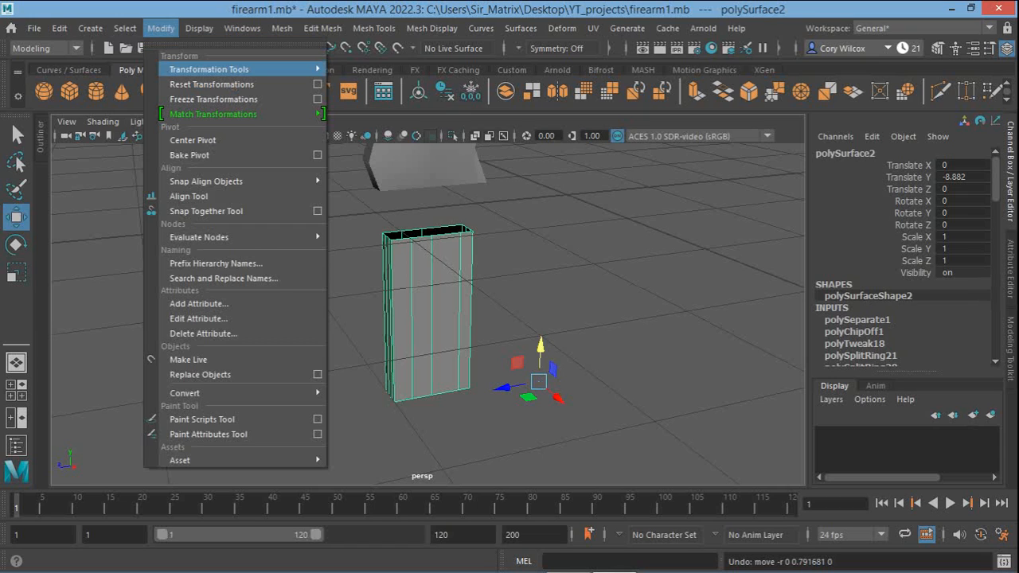
pyautogui.moveTo(209, 69)
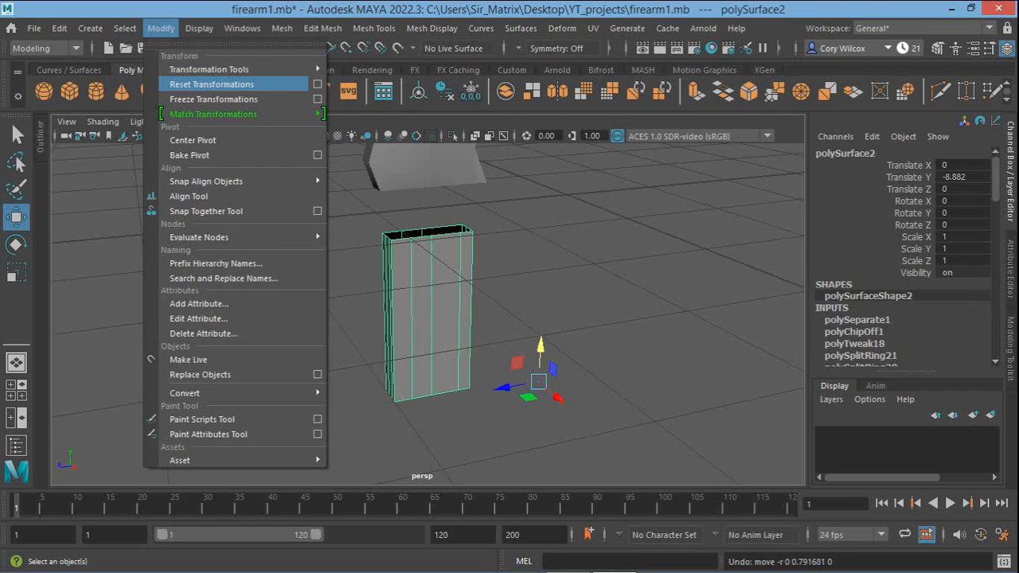
pyautogui.click(211, 84)
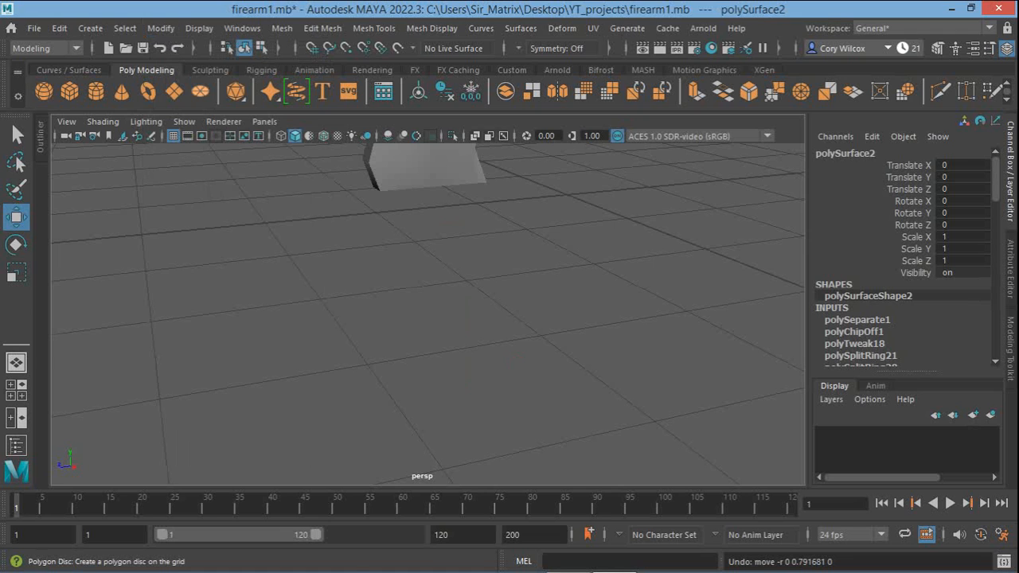
# Lower the magazine along Y into the pistol grip, to a Translate Y of about -4.926
pyautogui.scroll(-5, 428, 314)
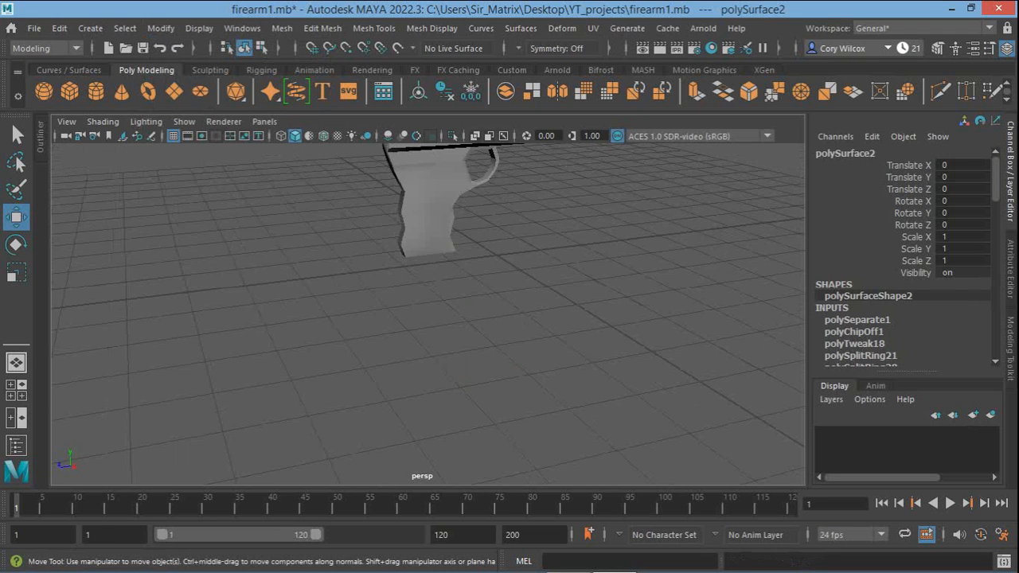
pyautogui.scroll(-5, 428, 315)
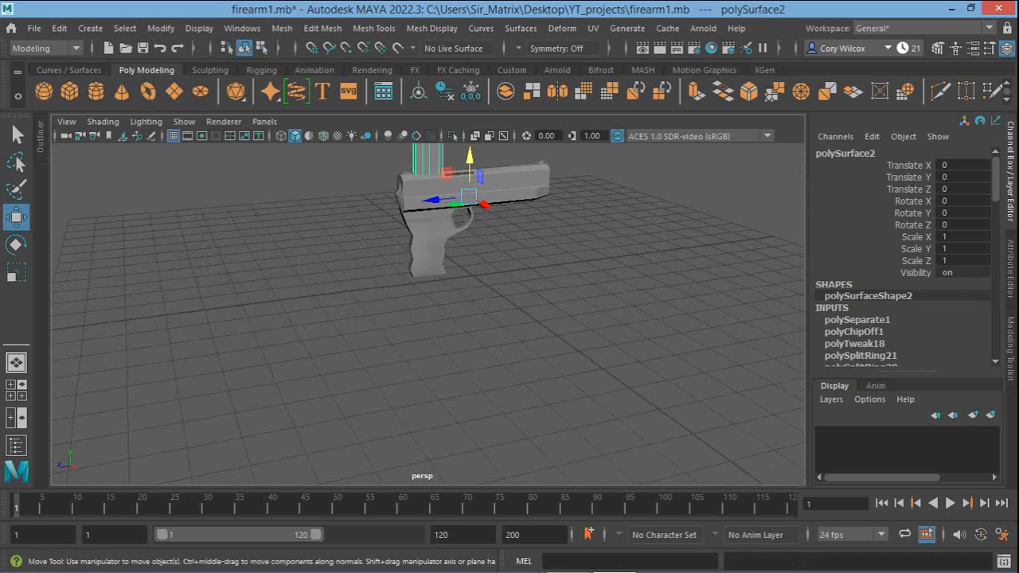
pyautogui.keyDown('alt'); pyautogui.moveTo(428, 315); pyautogui.dragTo(357, 272); pyautogui.keyUp('alt')
pyautogui.keyDown('alt'); pyautogui.moveTo(356, 273); pyautogui.dragTo(380, 363, button='middle'); pyautogui.keyUp('alt')
pyautogui.keyDown('alt'); pyautogui.moveTo(380, 363); pyautogui.dragTo(472, 363, button='right'); pyautogui.keyUp('alt')
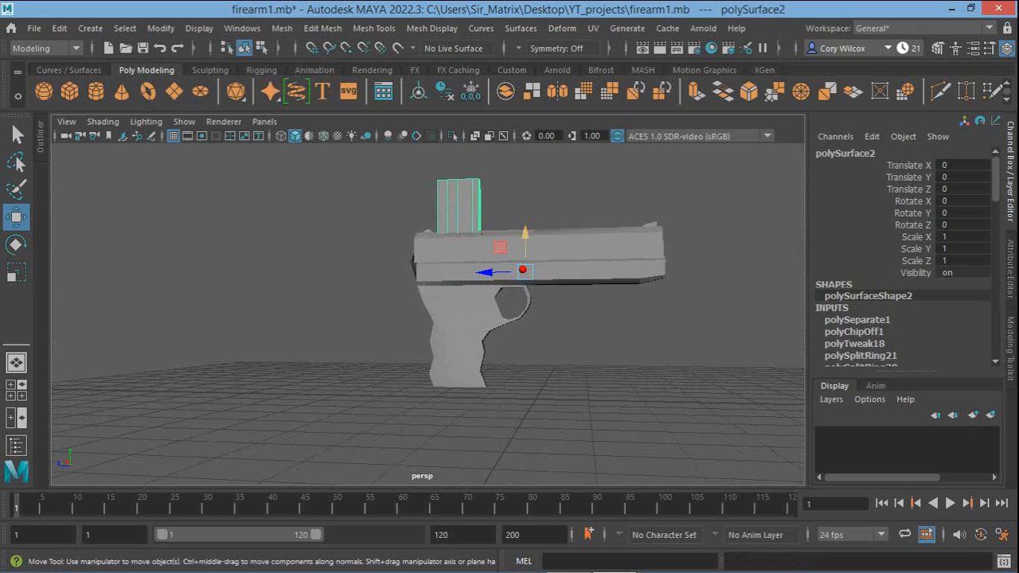
pyautogui.moveTo(524, 235); pyautogui.dragTo(525, 366)
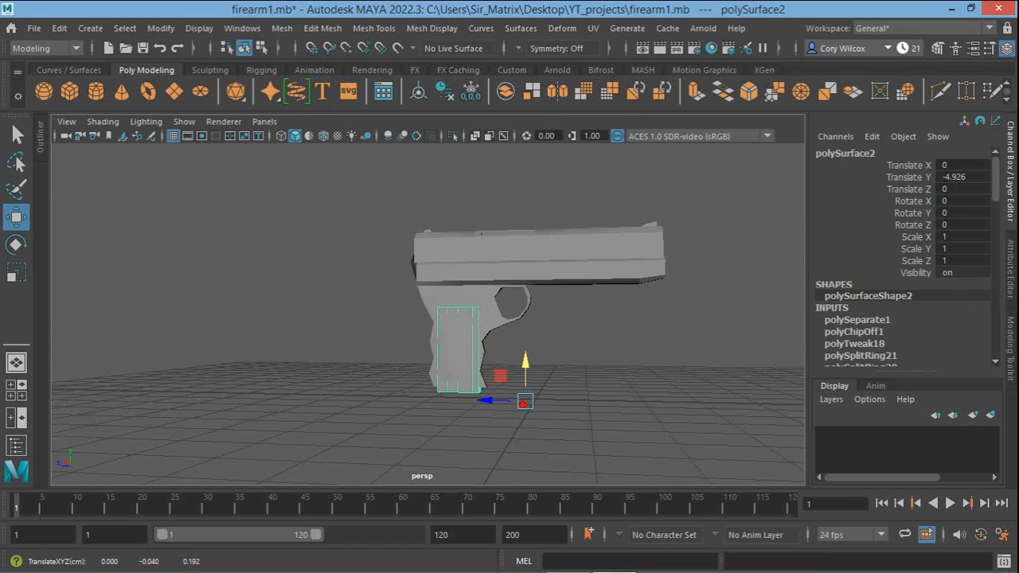
# Freeze the magazine's transformations at its position inside the grip and keep the magazine selected
pyautogui.click(161, 28)
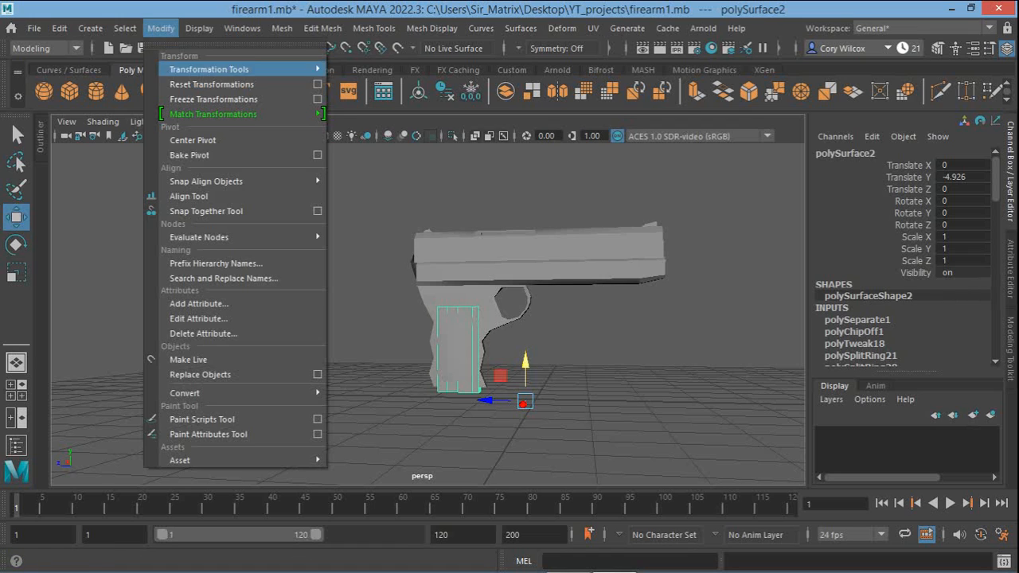
pyautogui.click(214, 98)
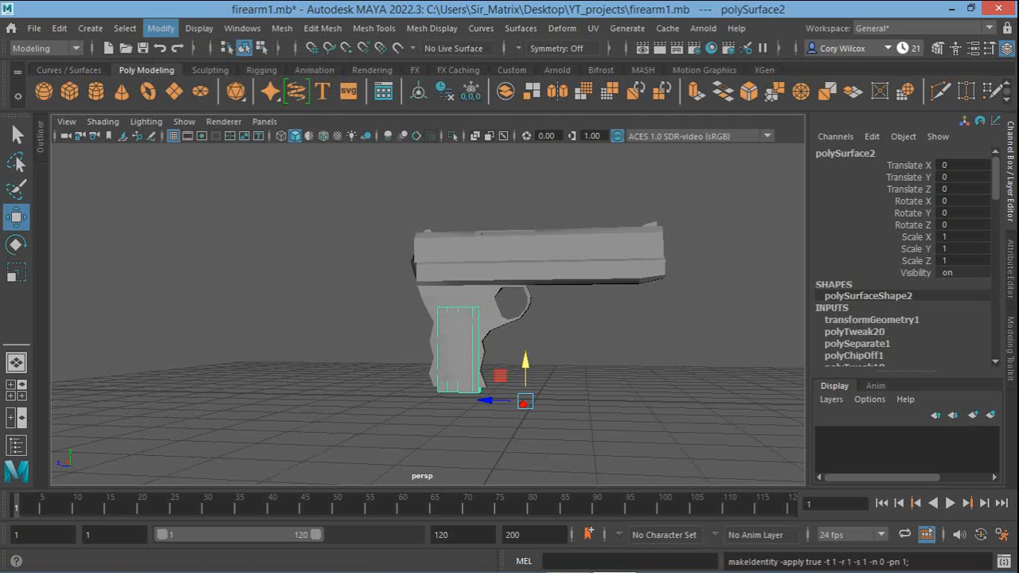
pyautogui.click(160, 28)
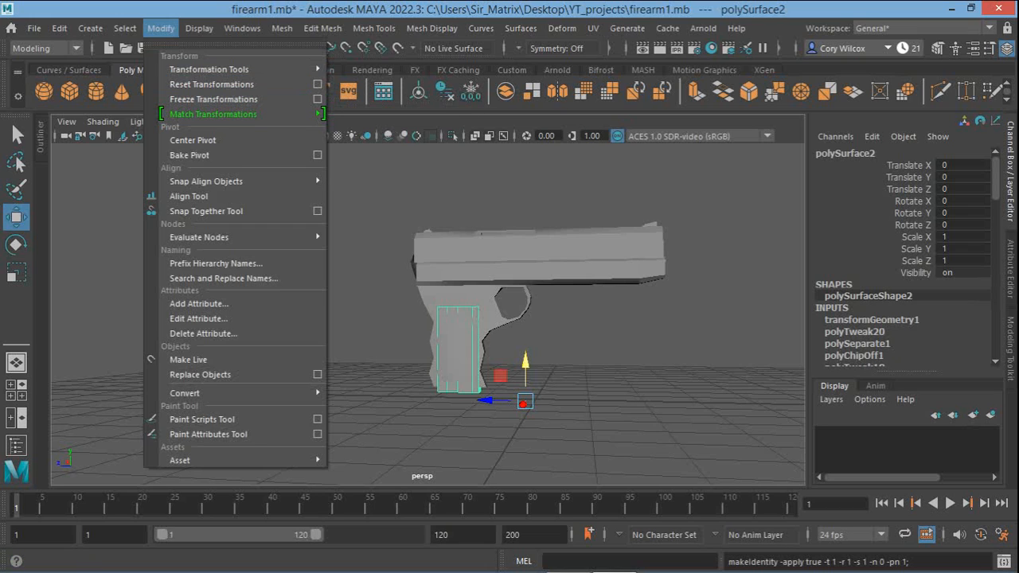
pyautogui.press('q')
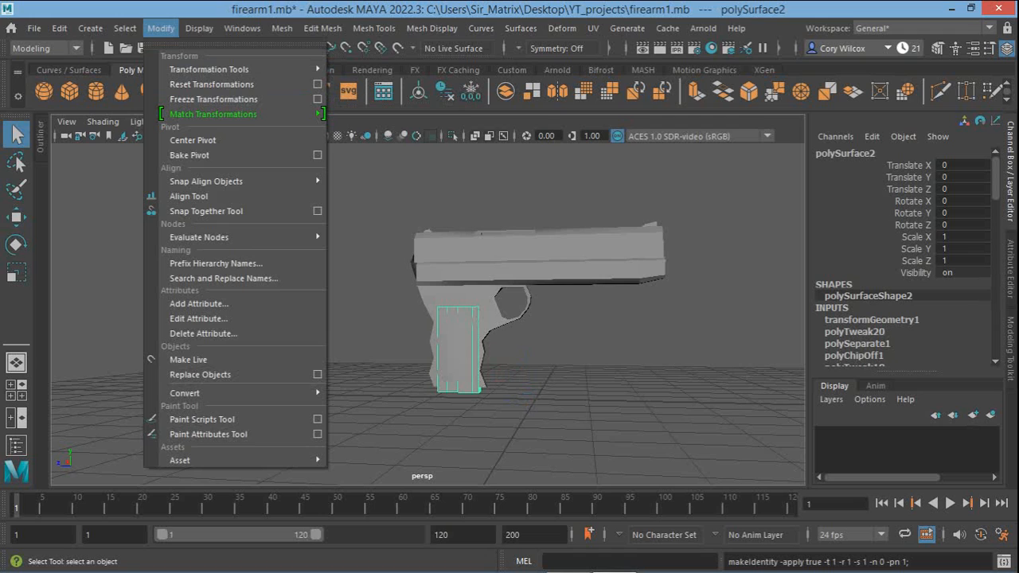
pyautogui.press('w')
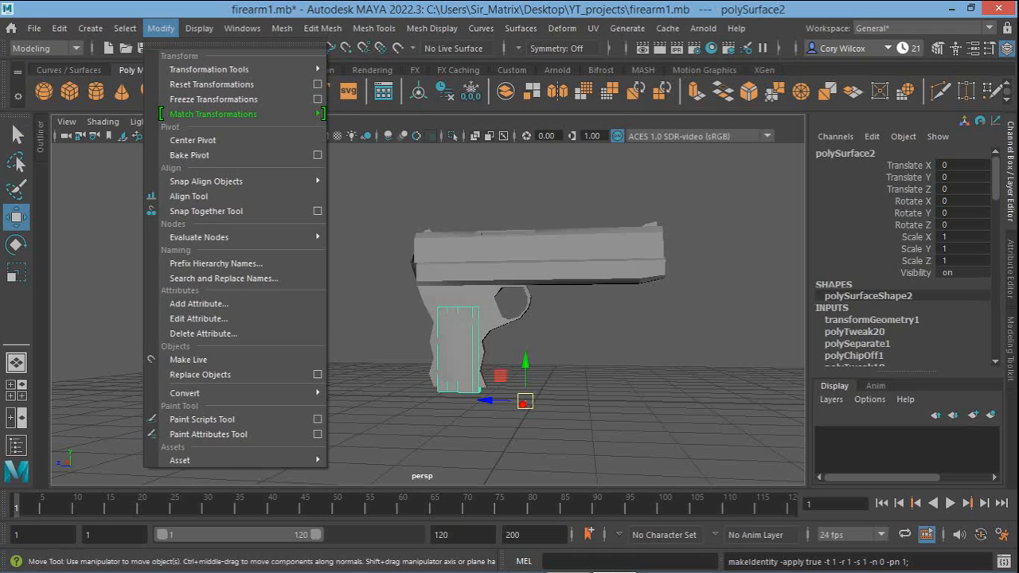
pyautogui.click(374, 239)
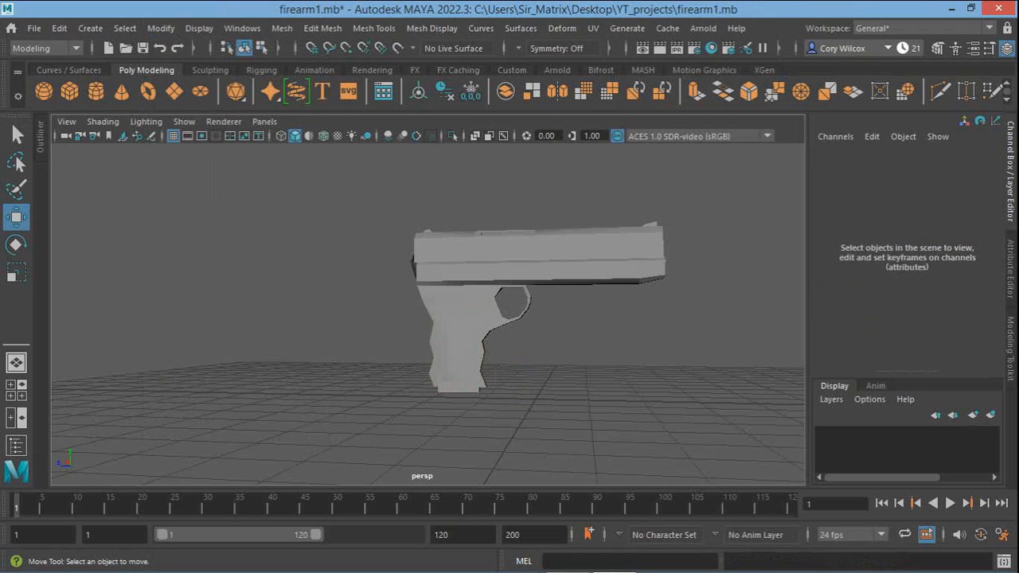
pyautogui.hotkey('ctrl', 'z')
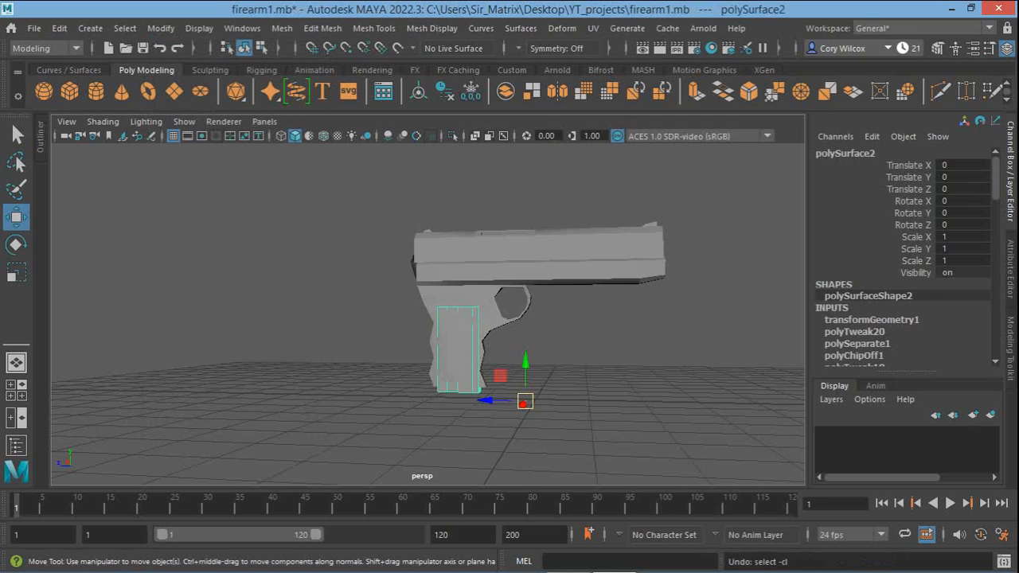
# Move the magazine forward out of the grip to a Translate Z of about -1.097, and return it by setting Translate Z to 0
pyautogui.moveTo(483, 400); pyautogui.dragTo(742, 405)
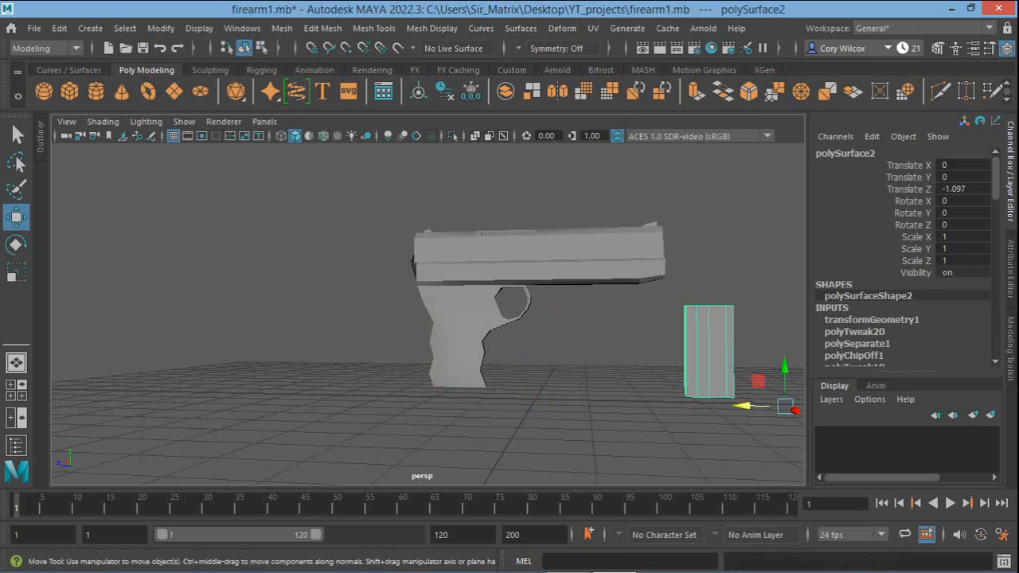
pyautogui.click(962, 189)
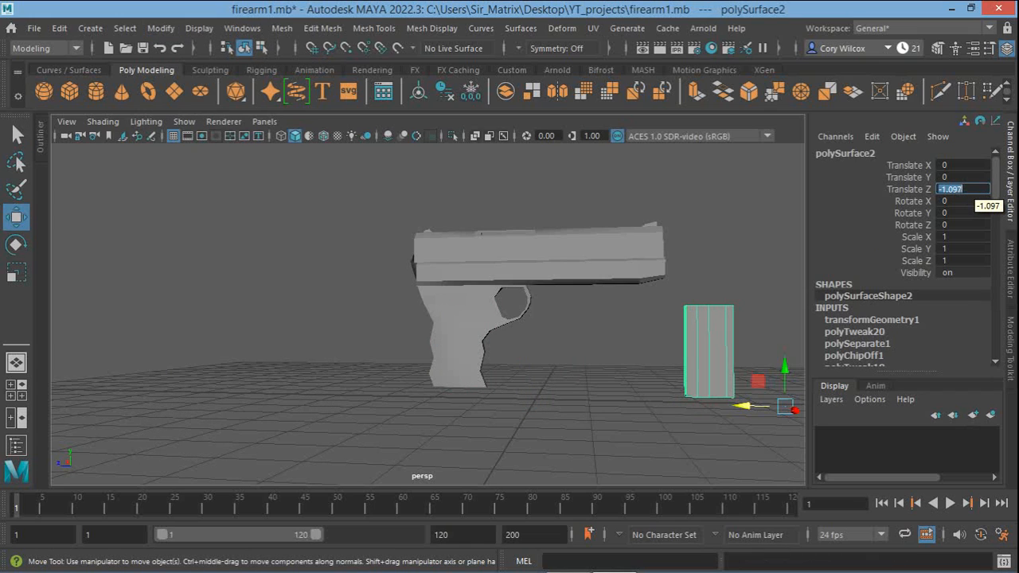
pyautogui.write('0')
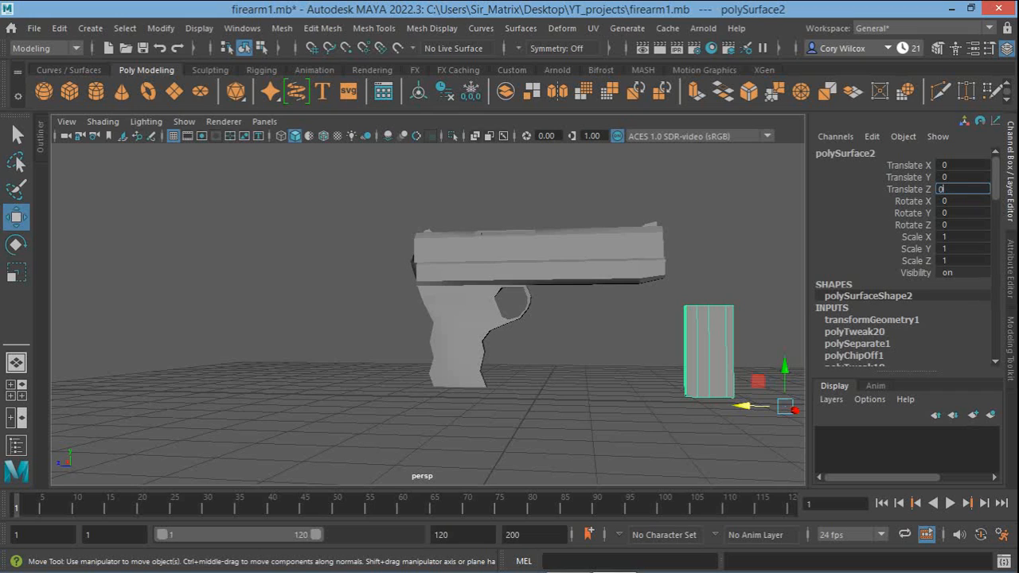
pyautogui.click(704, 263)
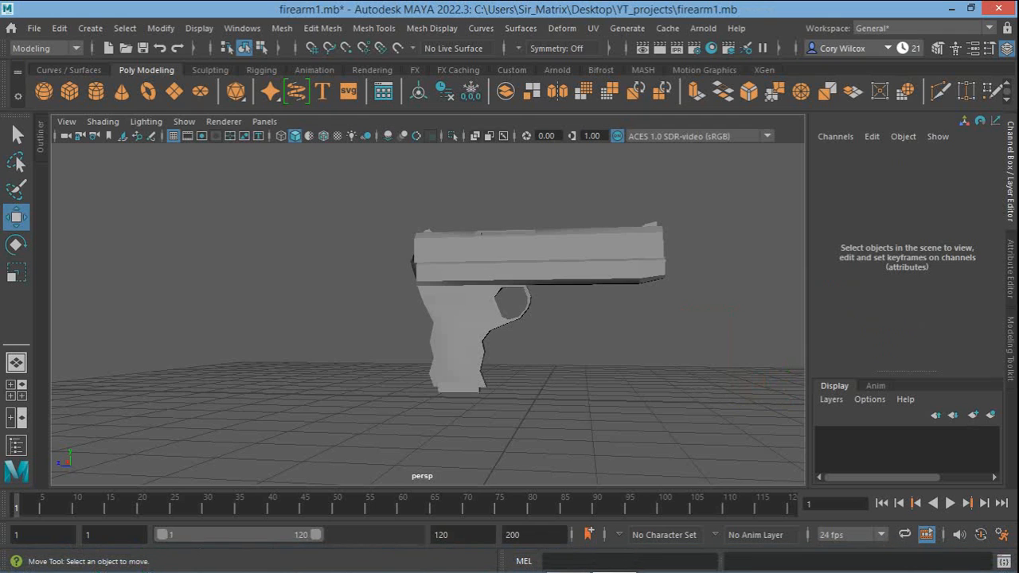
pyautogui.keyDown('alt'); pyautogui.moveTo(428, 314); pyautogui.dragTo(486, 315, button='right'); pyautogui.keyUp('alt')
pyautogui.keyDown('alt'); pyautogui.moveTo(446, 302); pyautogui.dragTo(523, 346); pyautogui.keyUp('alt')
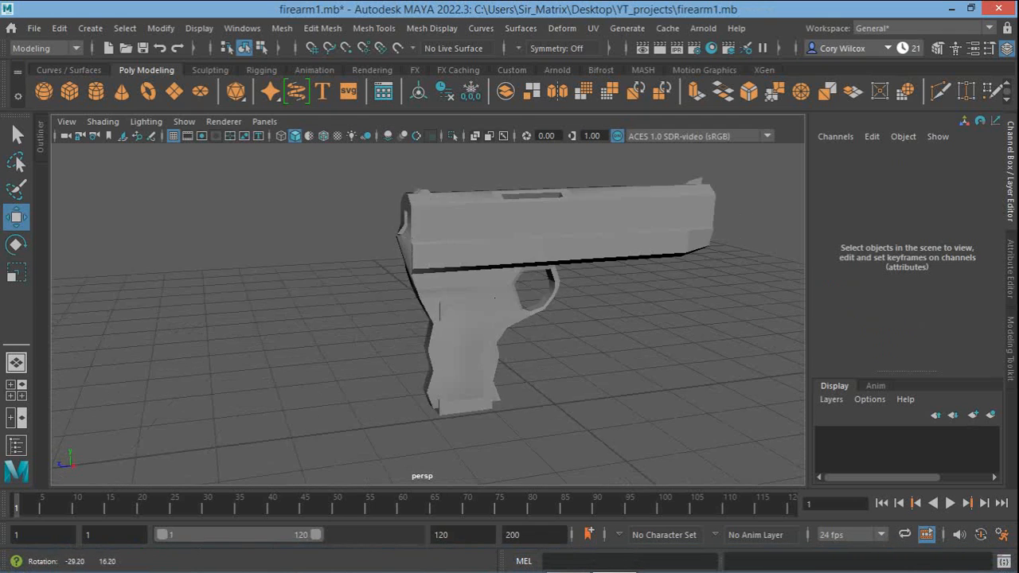
# Freeze the transformations of the pistol's slide
pyautogui.keyDown('alt'); pyautogui.moveTo(494, 298); pyautogui.dragTo(478, 292); pyautogui.keyUp('alt')
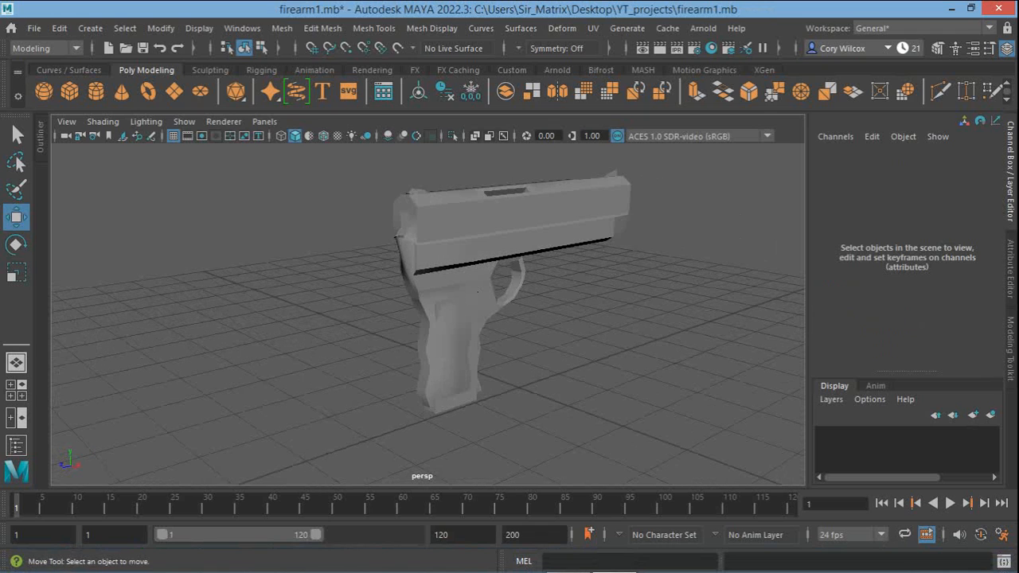
pyautogui.press('q')
pyautogui.click(509, 211)
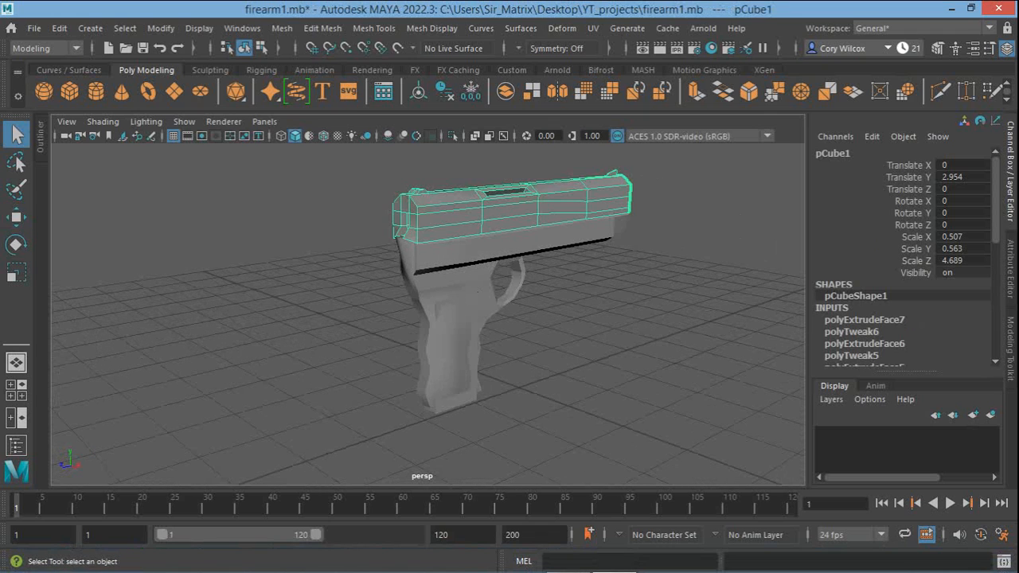
pyautogui.press('w')
pyautogui.press('q')
pyautogui.click(90, 29)
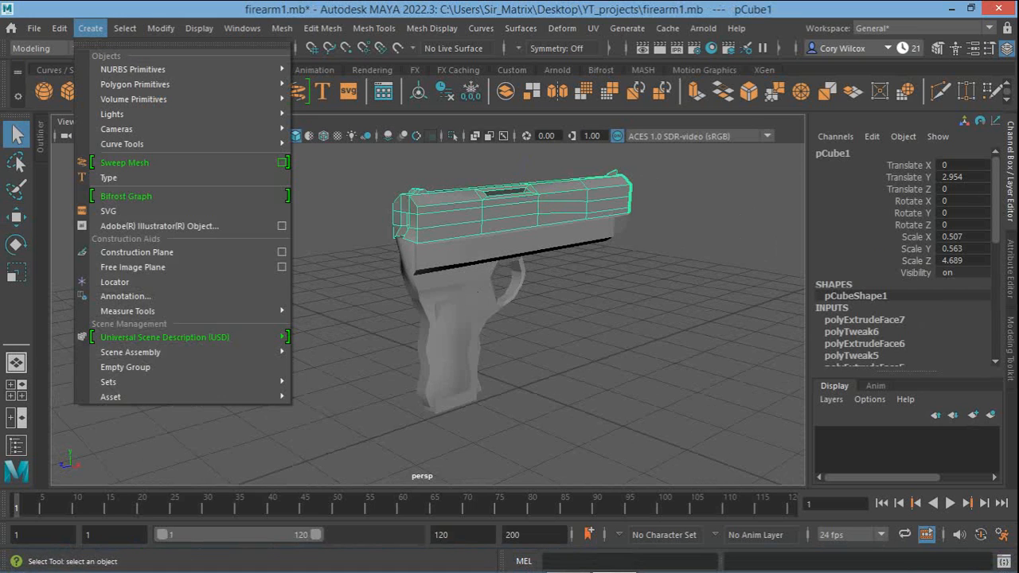
pyautogui.click(60, 29)
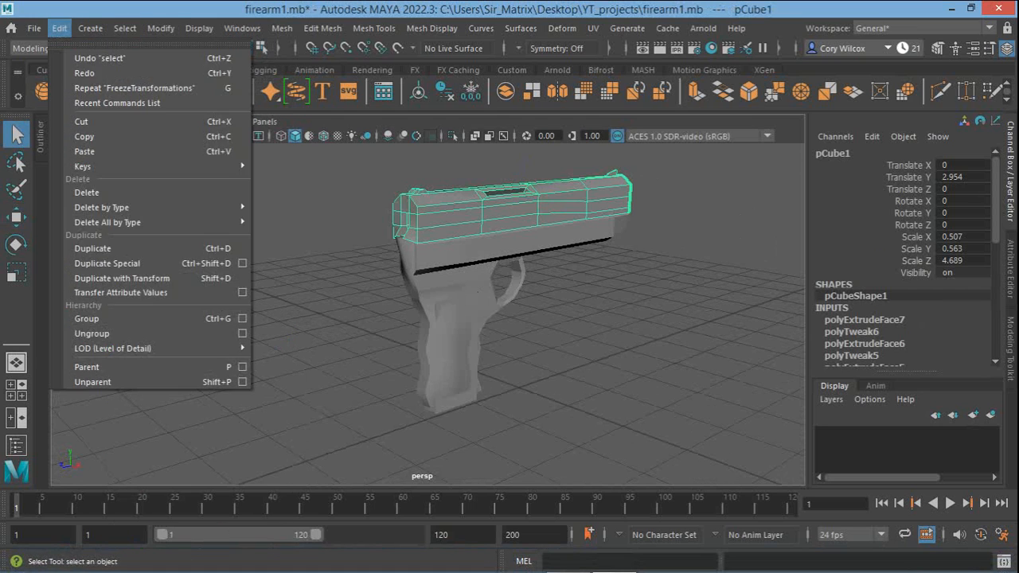
pyautogui.moveTo(160, 29)
pyautogui.click(213, 100)
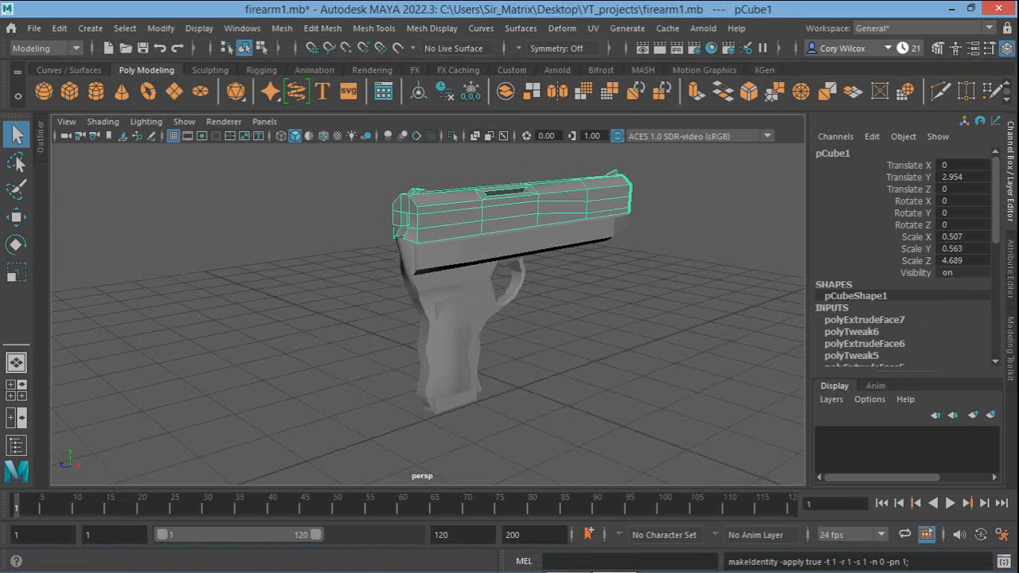
# Freeze the transformations of the pistol's frame and grip
pyautogui.click(452, 280)
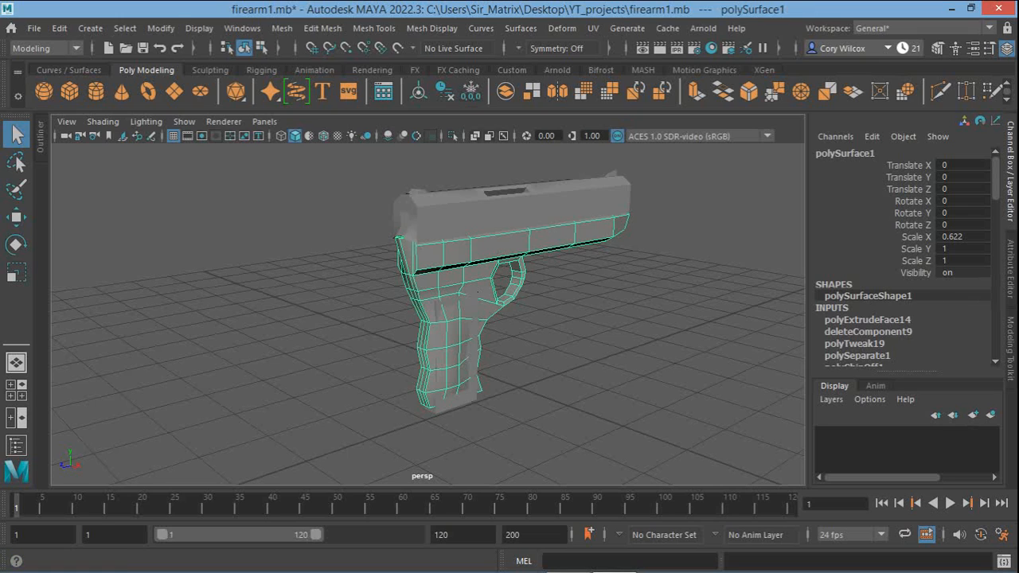
pyautogui.click(160, 29)
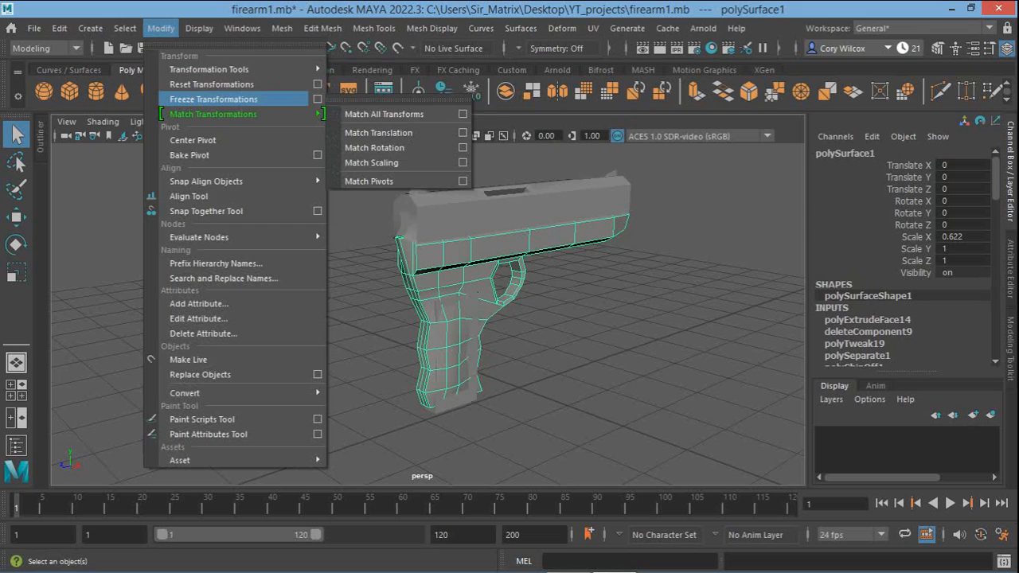
pyautogui.click(213, 99)
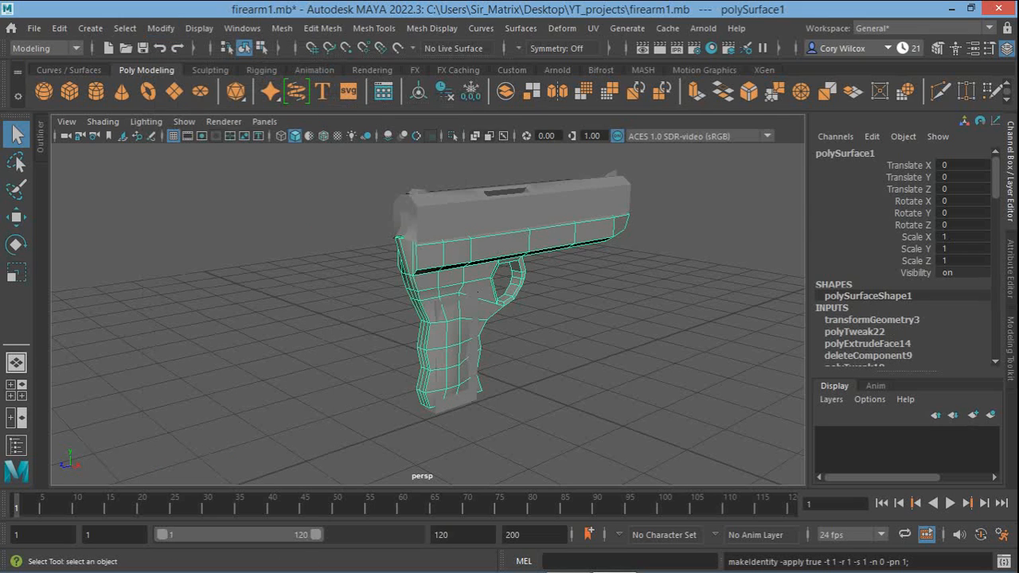
# Move the slide to a Translate X of about -3.195 and the frame the opposite way to about 3.202
pyautogui.click(509, 216)
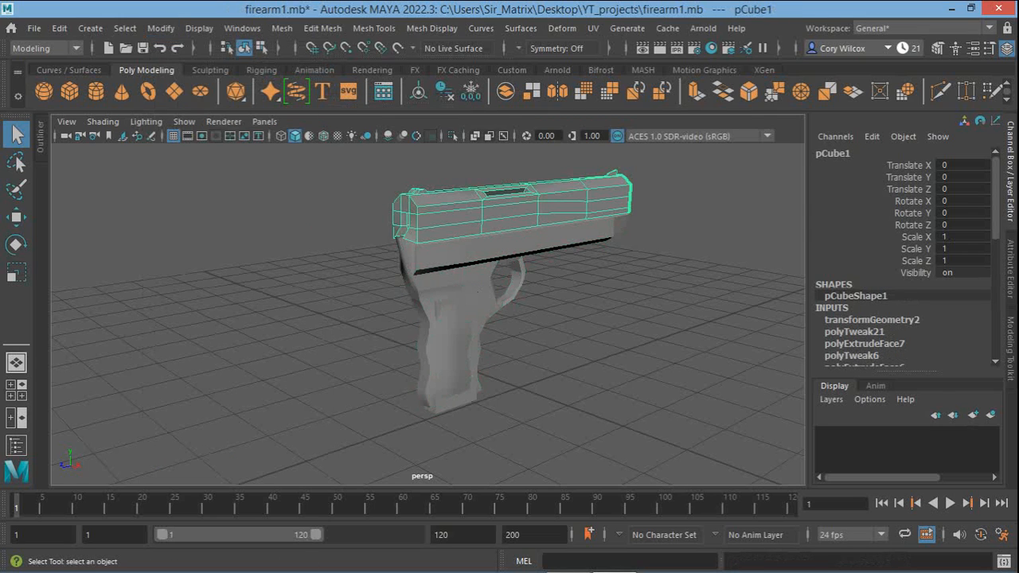
pyautogui.press('w')
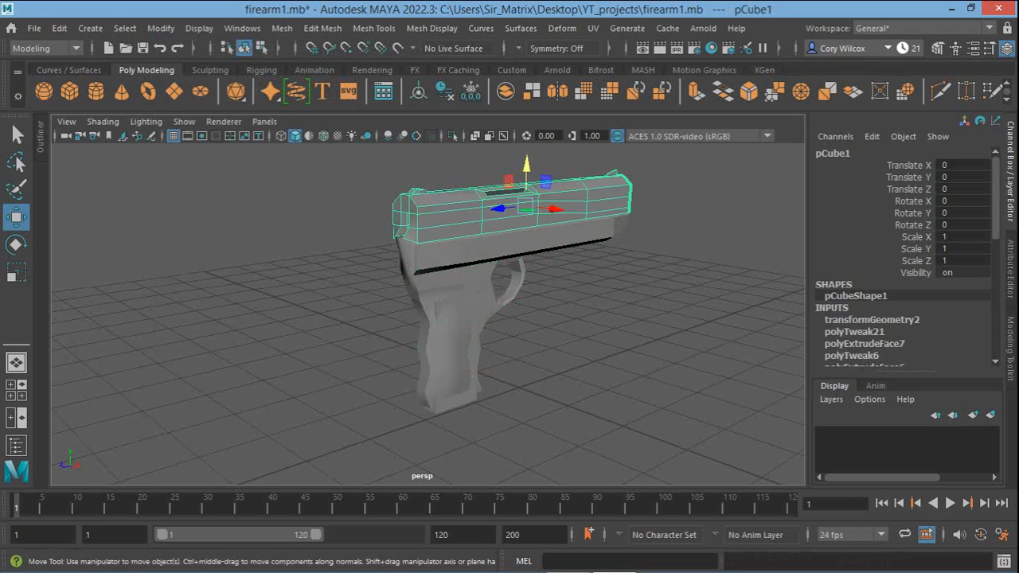
pyautogui.moveTo(555, 209); pyautogui.dragTo(420, 192)
pyautogui.click(506, 248)
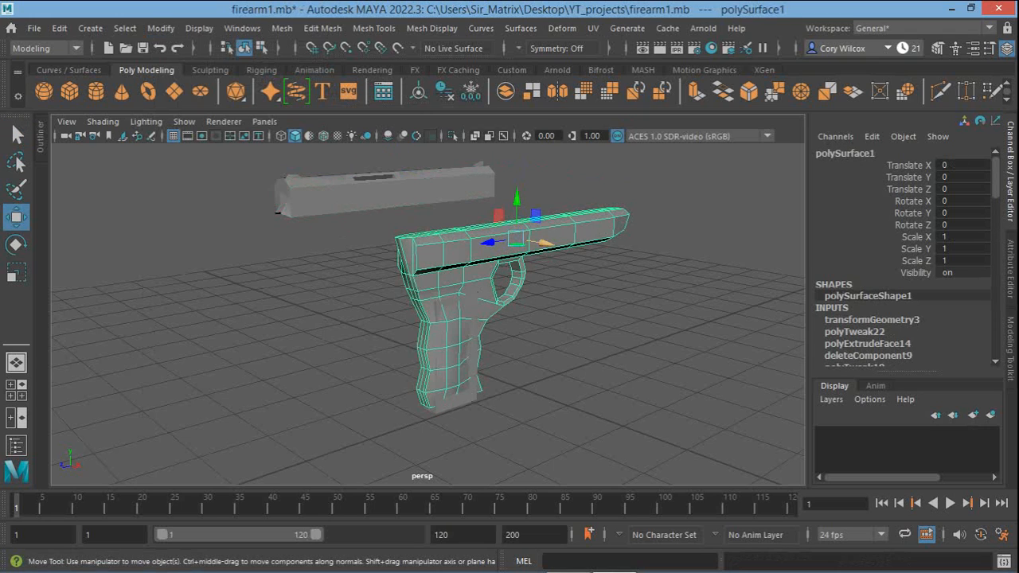
pyautogui.moveTo(544, 244); pyautogui.dragTo(713, 272)
# Move the magazine away from the other parts along Z, to a Translate Z of about 0.833
pyautogui.click(453, 352)
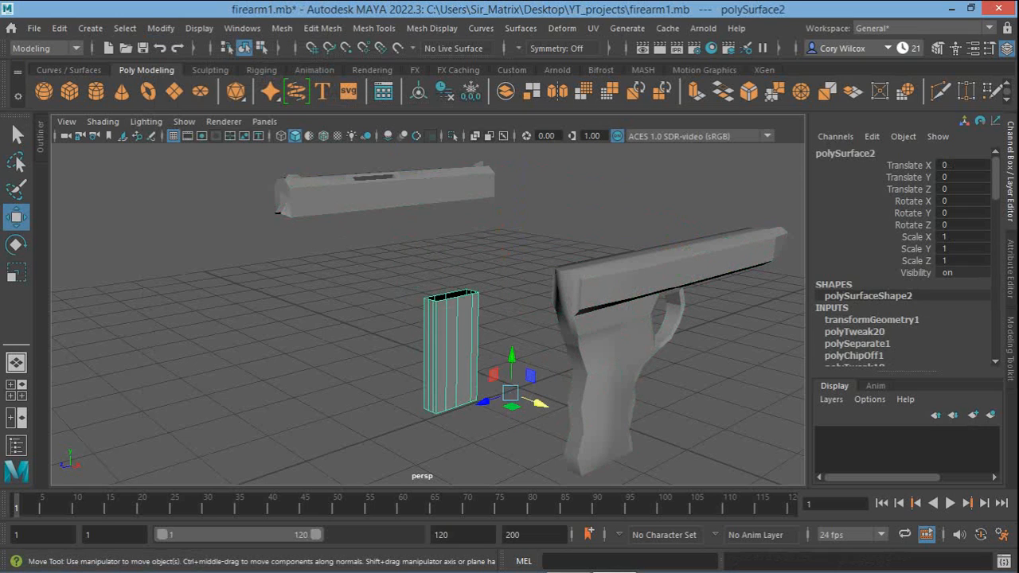
pyautogui.moveTo(540, 403); pyautogui.dragTo(293, 468)
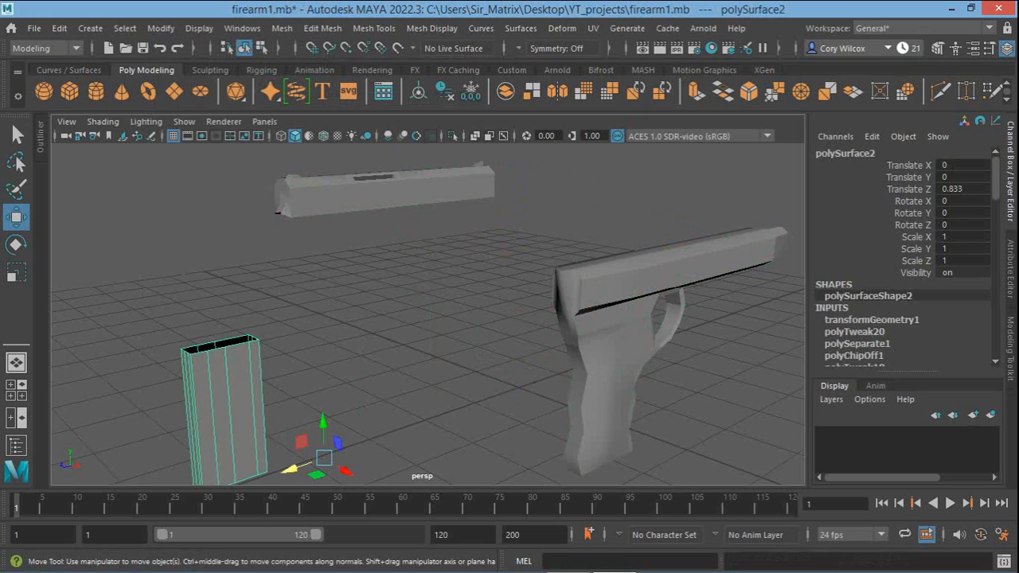
pyautogui.press('q')
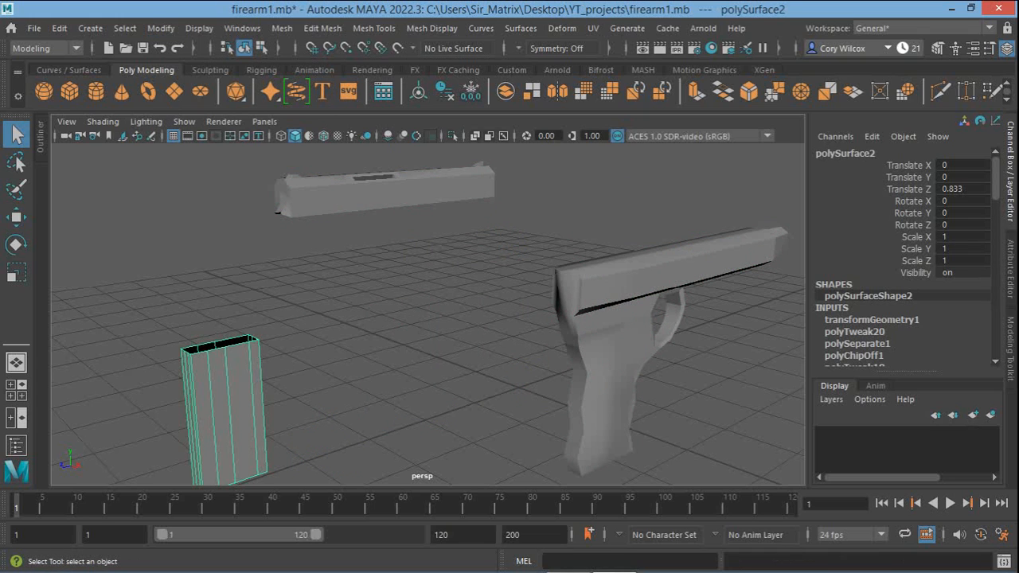
# Return the slide to its frozen position by setting its Translate X to 0
pyautogui.click(277, 211)
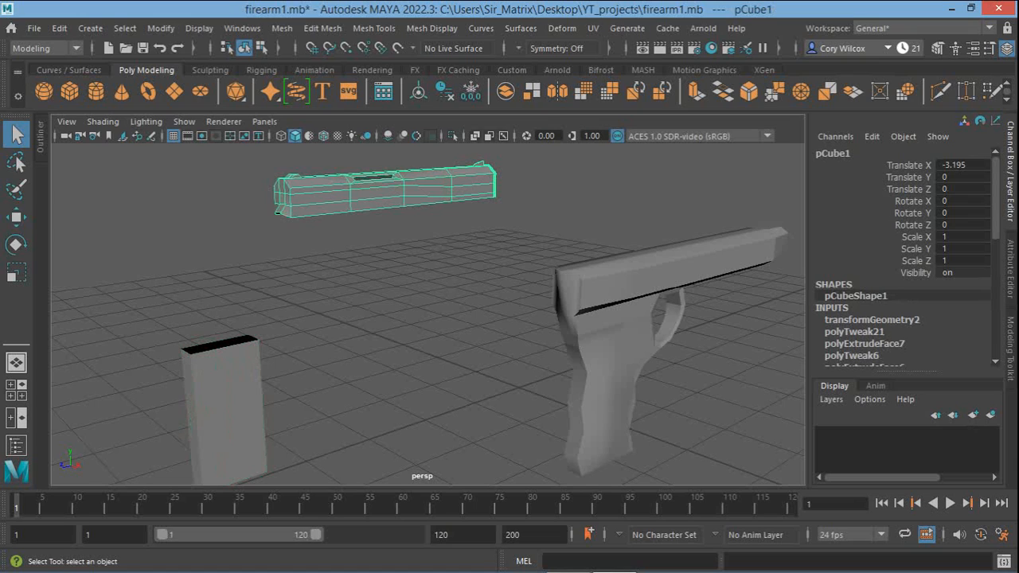
pyautogui.click(962, 166)
pyautogui.write('0')
pyautogui.press('Return')
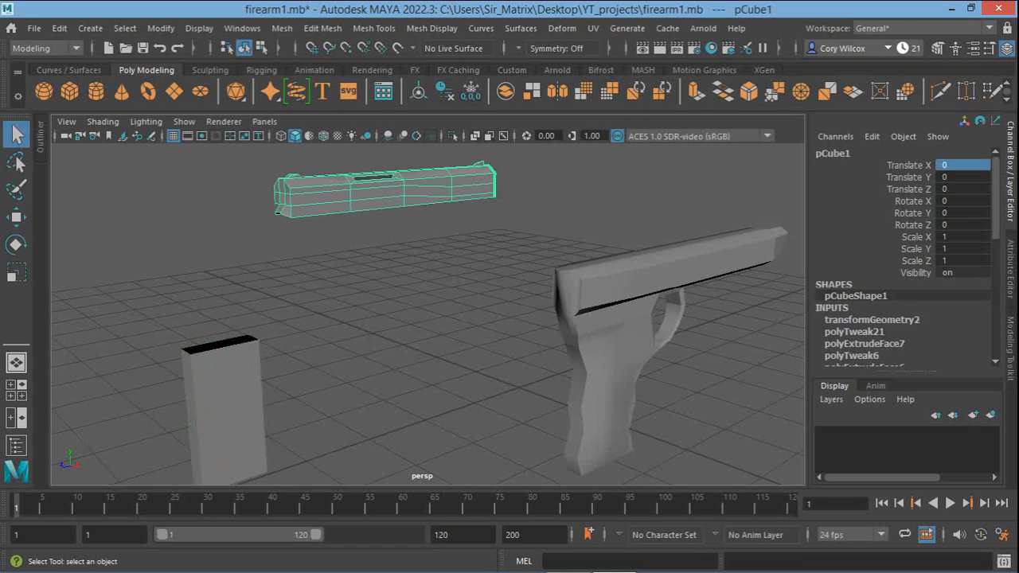
pyautogui.click(701, 191)
# Return the magazine to its frozen position by setting its Translate Z to 0
pyautogui.click(227, 404)
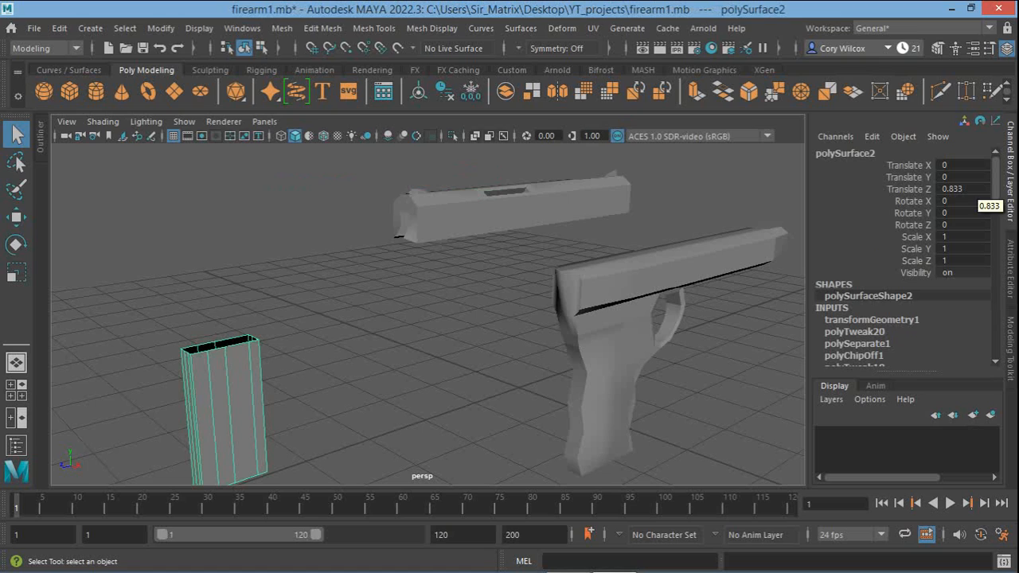
pyautogui.click(964, 190)
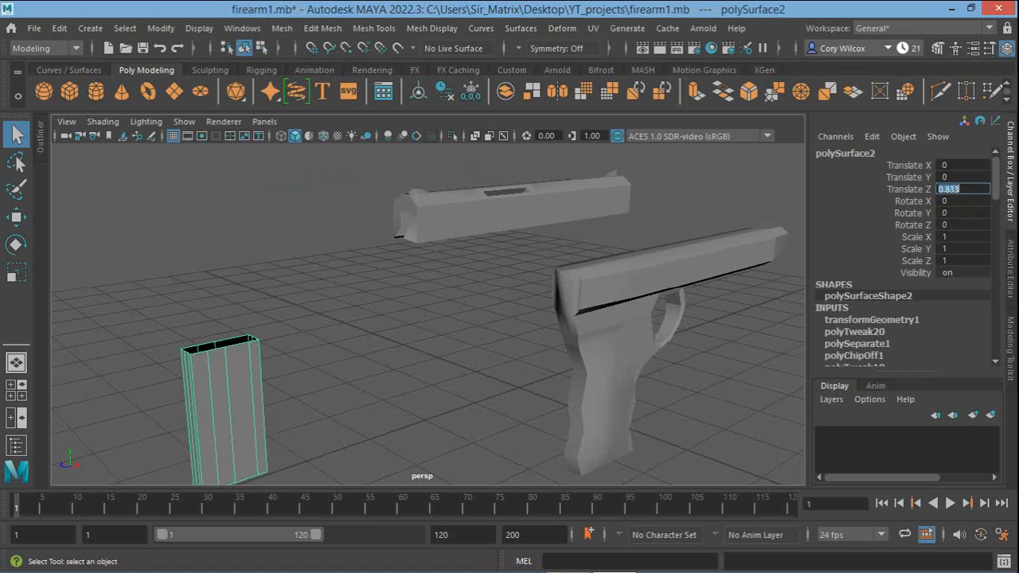
pyautogui.write('0')
pyautogui.press('Return')
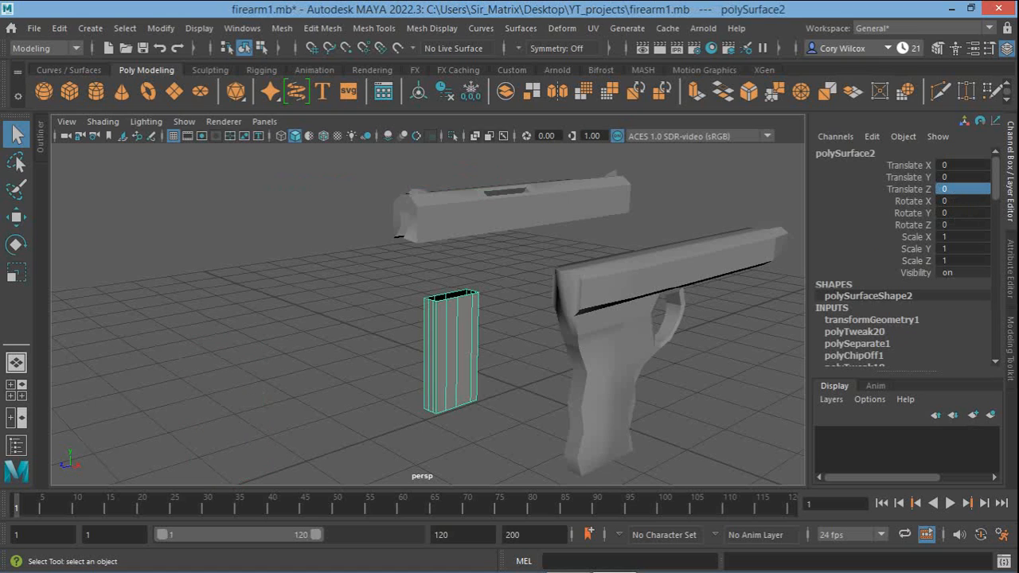
# Return the frame to its frozen position by setting its Translate X to 0
pyautogui.click(610, 347)
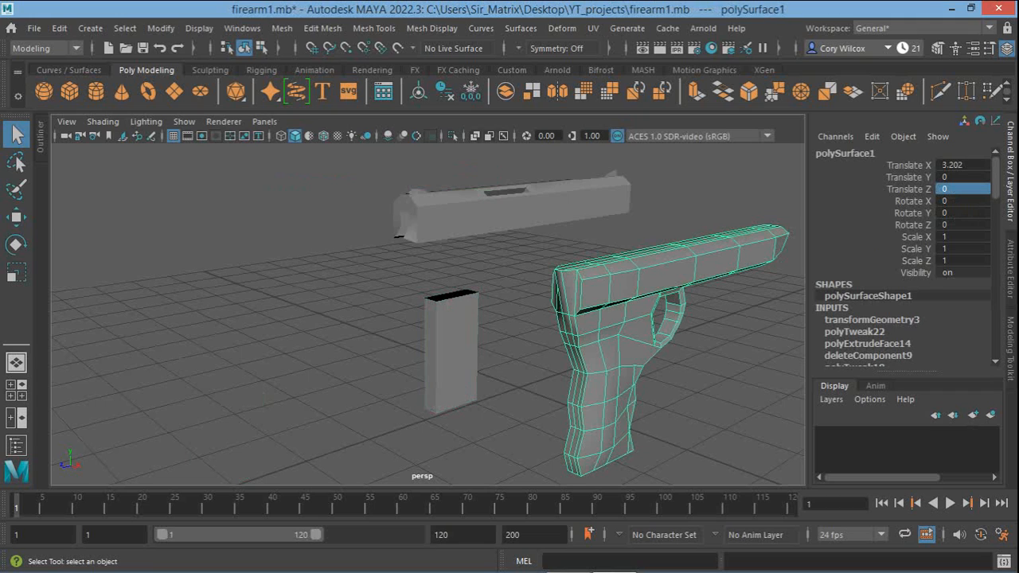
pyautogui.click(962, 165)
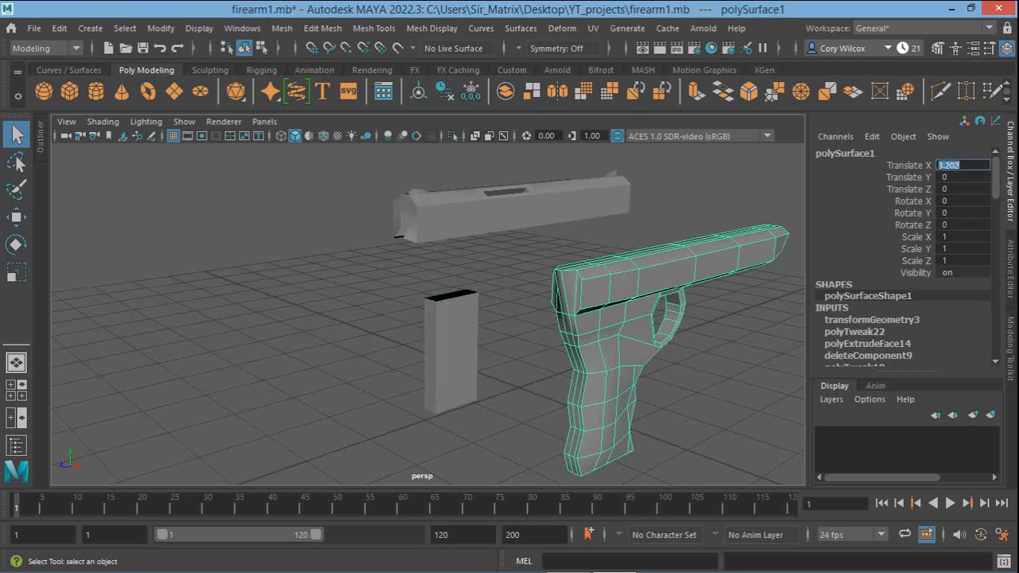
pyautogui.write('0')
pyautogui.press('Return')
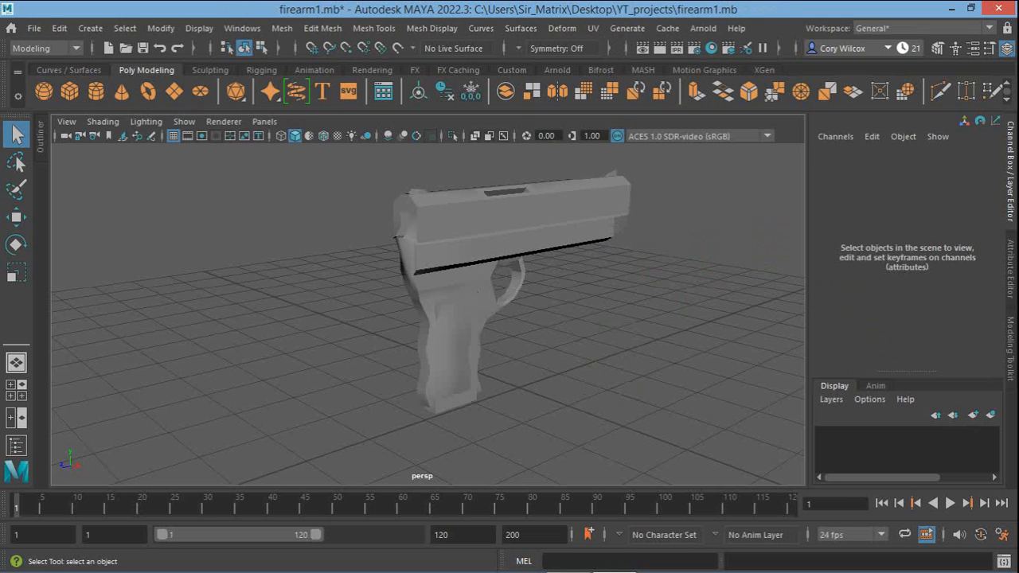
# Lower the magazine along Y until it is clear of the grip, to a Translate Y of about -3.668
pyautogui.keyDown('alt'); pyautogui.moveTo(477, 302); pyautogui.dragTo(565, 302, button='right'); pyautogui.keyUp('alt')
pyautogui.keyDown('alt'); pyautogui.moveTo(565, 302); pyautogui.dragTo(398, 238); pyautogui.keyUp('alt')
pyautogui.keyDown('alt'); pyautogui.moveTo(398, 239); pyautogui.dragTo(408, 151, button='middle'); pyautogui.keyUp('alt')
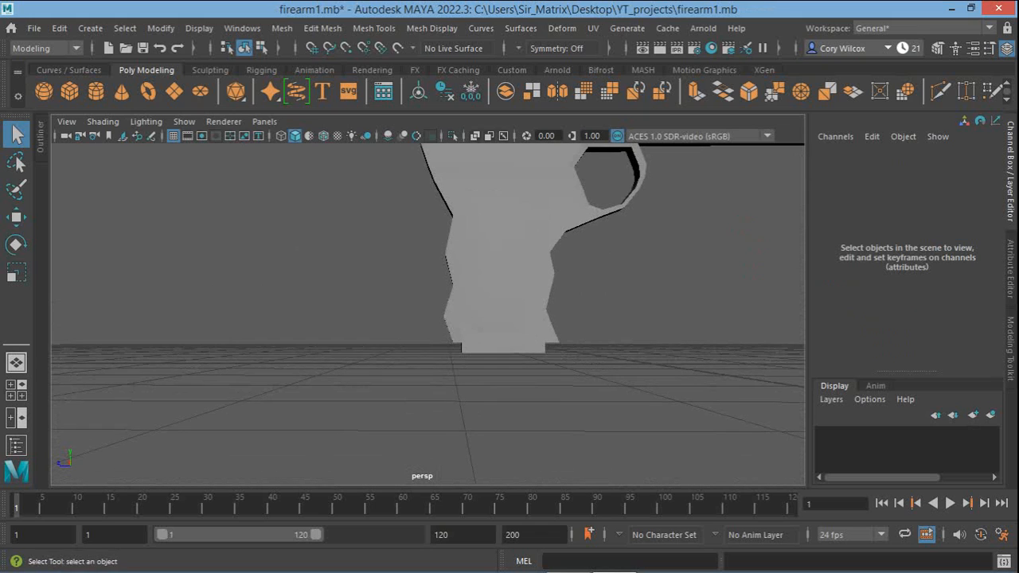
pyautogui.keyDown('alt'); pyautogui.moveTo(413, 238); pyautogui.dragTo(398, 239, button='right'); pyautogui.keyUp('alt')
pyautogui.keyDown('alt'); pyautogui.moveTo(398, 239); pyautogui.dragTo(458, 255); pyautogui.keyUp('alt')
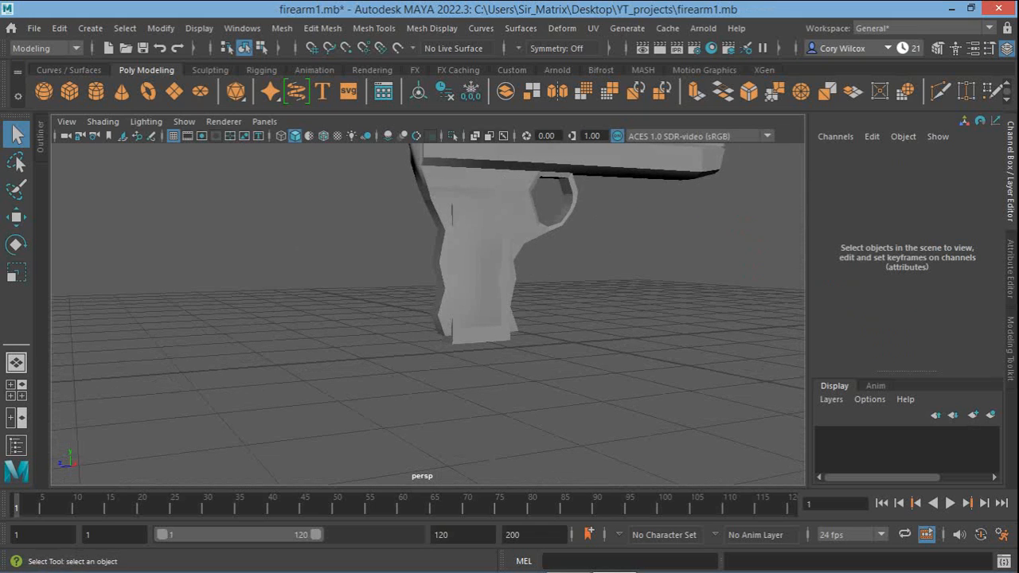
pyautogui.click(481, 335)
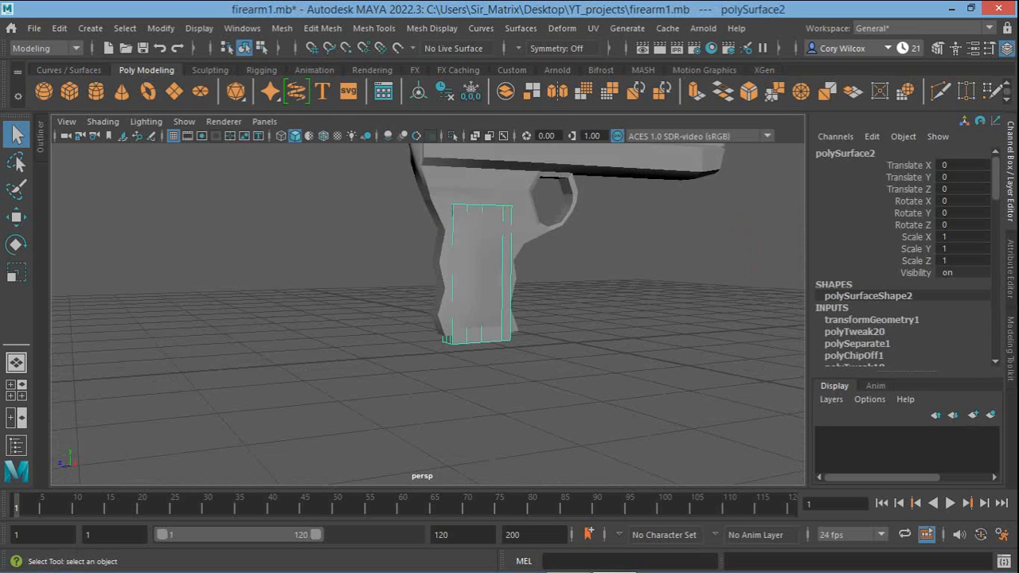
pyautogui.press('f')
pyautogui.keyDown('alt'); pyautogui.moveTo(445, 334); pyautogui.dragTo(482, 267); pyautogui.keyUp('alt')
pyautogui.press('w')
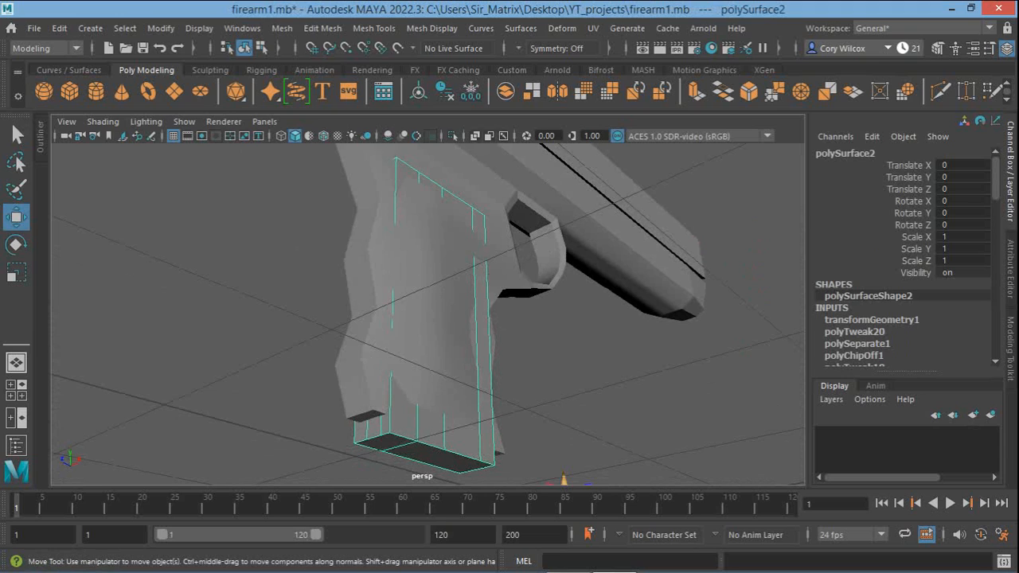
pyautogui.moveTo(563, 480); pyautogui.dragTo(564, 566)
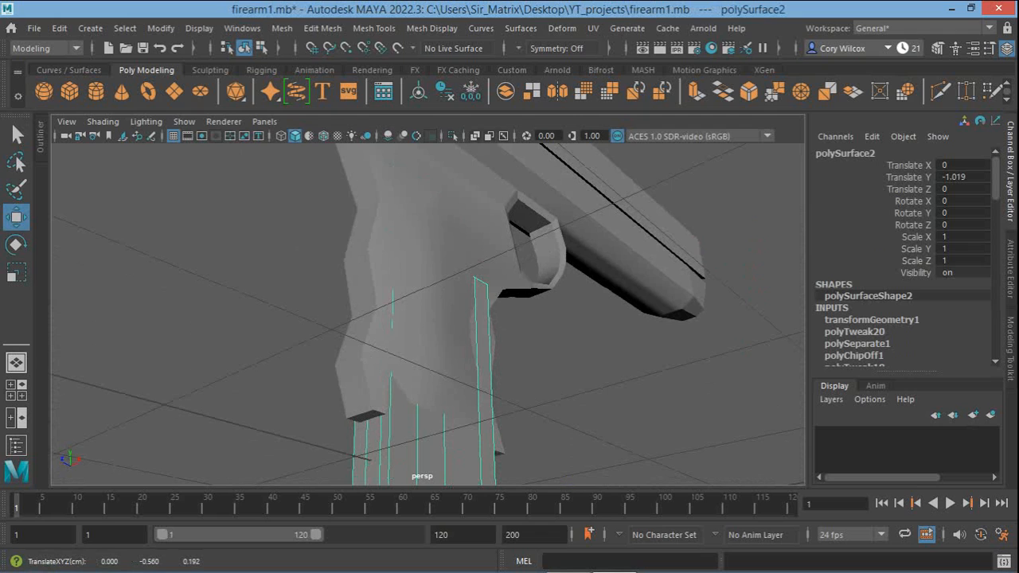
pyautogui.keyDown('alt'); pyautogui.moveTo(493, 334); pyautogui.dragTo(479, 352); pyautogui.keyUp('alt')
pyautogui.keyDown('alt'); pyautogui.moveTo(479, 351); pyautogui.dragTo(478, 297, button='middle'); pyautogui.keyUp('alt')
pyautogui.keyDown('alt'); pyautogui.moveTo(478, 298); pyautogui.dragTo(467, 396); pyautogui.keyUp('alt')
pyautogui.moveTo(575, 398); pyautogui.dragTo(568, 555)
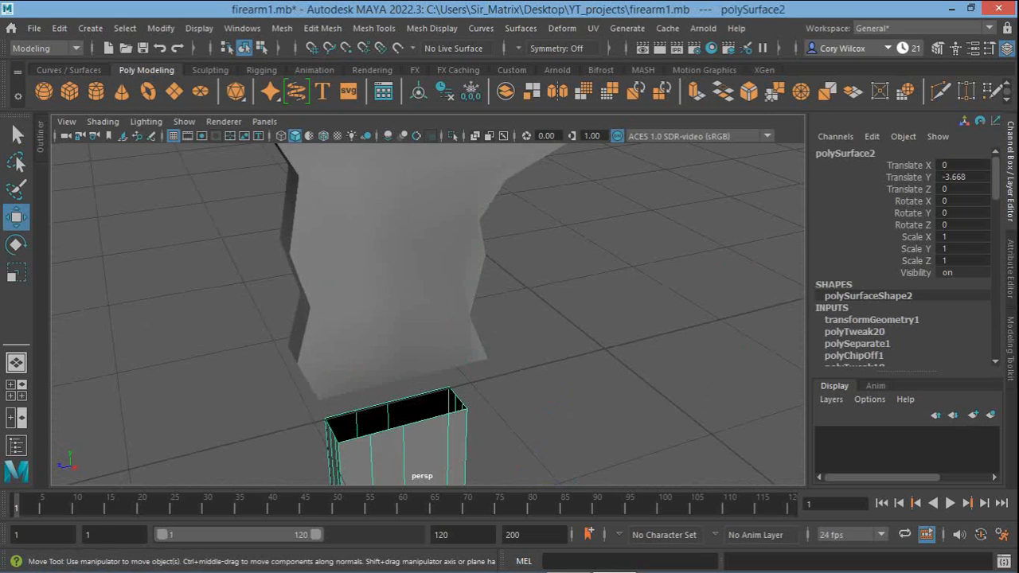
# Compare the magazine with the opening in the underside of the grip, and delete the magazine
pyautogui.press('f')
pyautogui.keyDown('alt'); pyautogui.moveTo(477, 310); pyautogui.dragTo(429, 310, button='right'); pyautogui.keyUp('alt')
pyautogui.keyDown('alt'); pyautogui.moveTo(430, 310); pyautogui.dragTo(459, 371, button='middle'); pyautogui.keyUp('alt')
pyautogui.keyDown('alt'); pyautogui.moveTo(459, 371); pyautogui.dragTo(414, 371, button='right'); pyautogui.keyUp('alt')
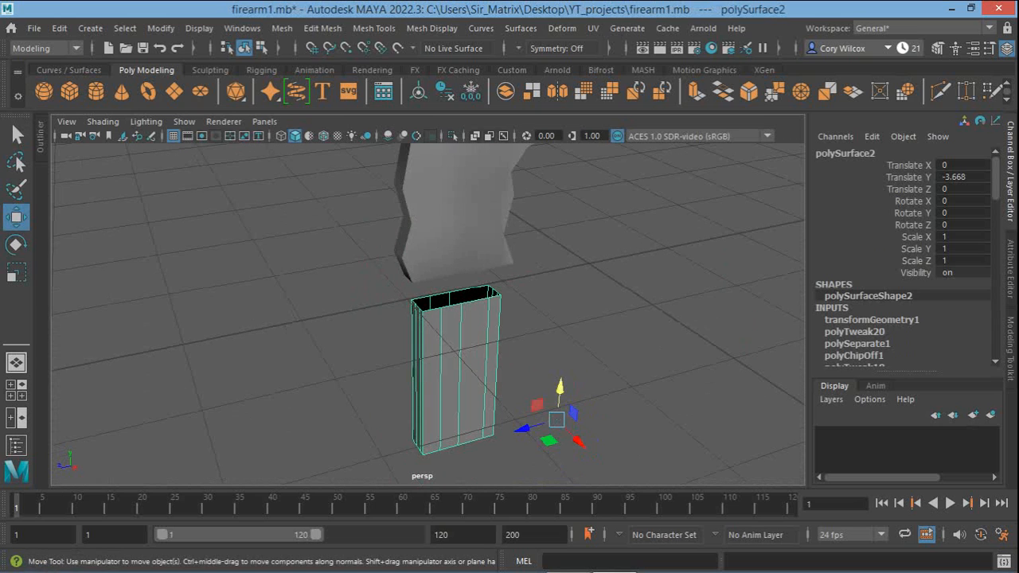
pyautogui.keyDown('alt'); pyautogui.moveTo(429, 319); pyautogui.dragTo(518, 318, button='right'); pyautogui.keyUp('alt')
pyautogui.keyDown('alt'); pyautogui.moveTo(517, 318); pyautogui.dragTo(509, 249); pyautogui.keyUp('alt')
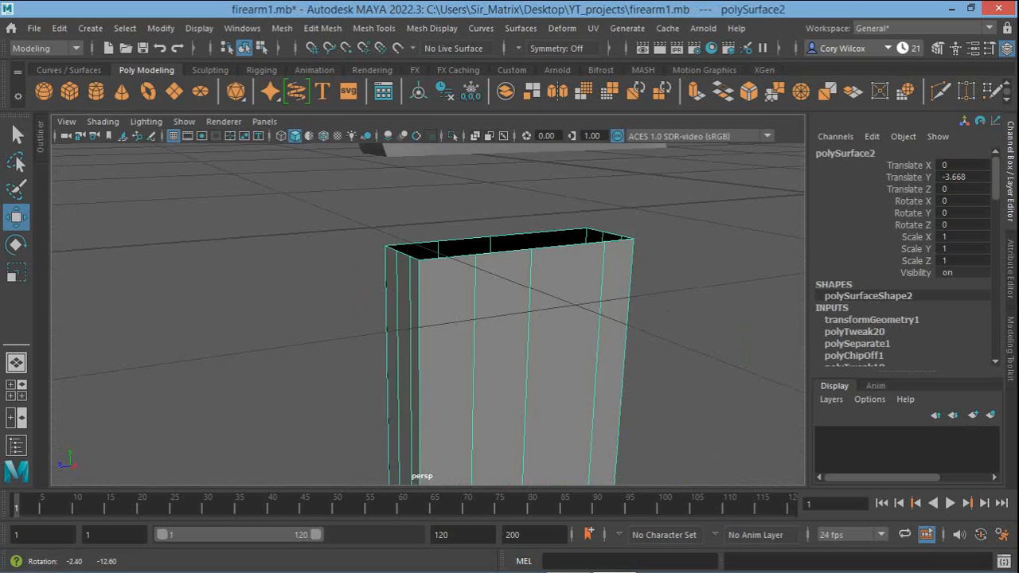
pyautogui.keyDown('alt'); pyautogui.moveTo(509, 249); pyautogui.dragTo(514, 273, button='middle'); pyautogui.keyUp('alt')
pyautogui.keyDown('alt'); pyautogui.moveTo(493, 303); pyautogui.dragTo(502, 394, button='middle'); pyautogui.keyUp('alt')
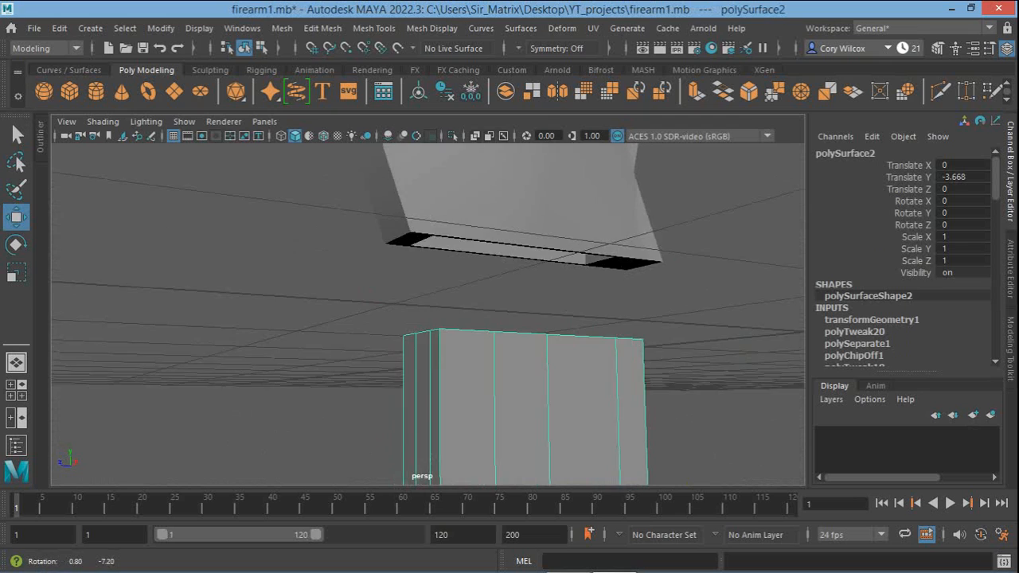
pyautogui.keyDown('alt'); pyautogui.moveTo(501, 394); pyautogui.dragTo(418, 304); pyautogui.keyUp('alt')
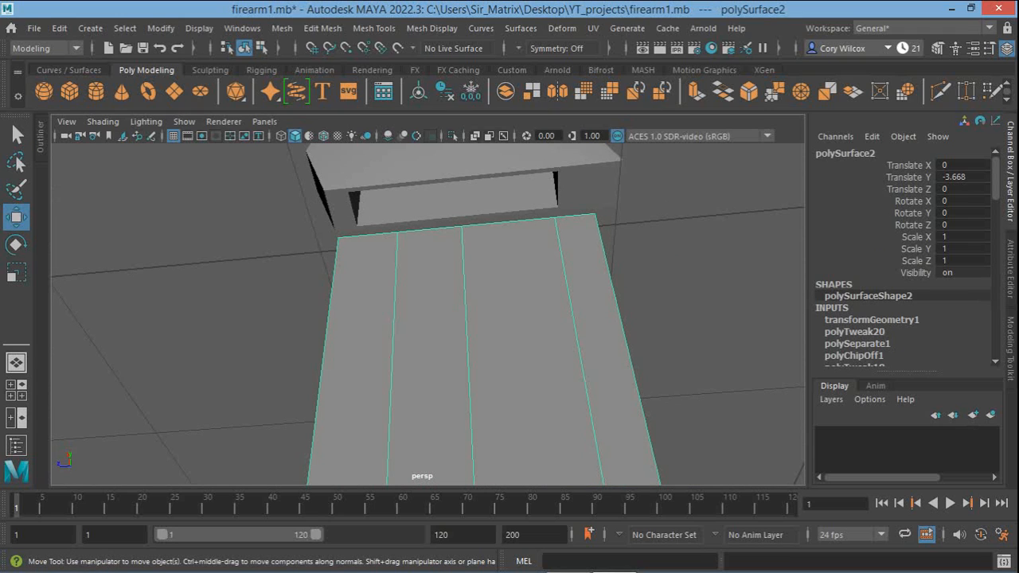
pyautogui.press('Delete')
# Select all inner faces of the magazine opening in the grip, including its end cap, and duplicate them as a separate object
pyautogui.keyDown('alt'); pyautogui.moveTo(430, 307); pyautogui.dragTo(388, 306, button='right'); pyautogui.keyUp('alt')
pyautogui.keyDown('alt'); pyautogui.moveTo(388, 306); pyautogui.dragTo(393, 366, button='middle'); pyautogui.keyUp('alt')
pyautogui.keyDown('alt'); pyautogui.moveTo(393, 367); pyautogui.dragTo(415, 367, button='right'); pyautogui.keyUp('alt')
pyautogui.keyDown('alt'); pyautogui.moveTo(415, 367); pyautogui.dragTo(369, 354); pyautogui.keyUp('alt')
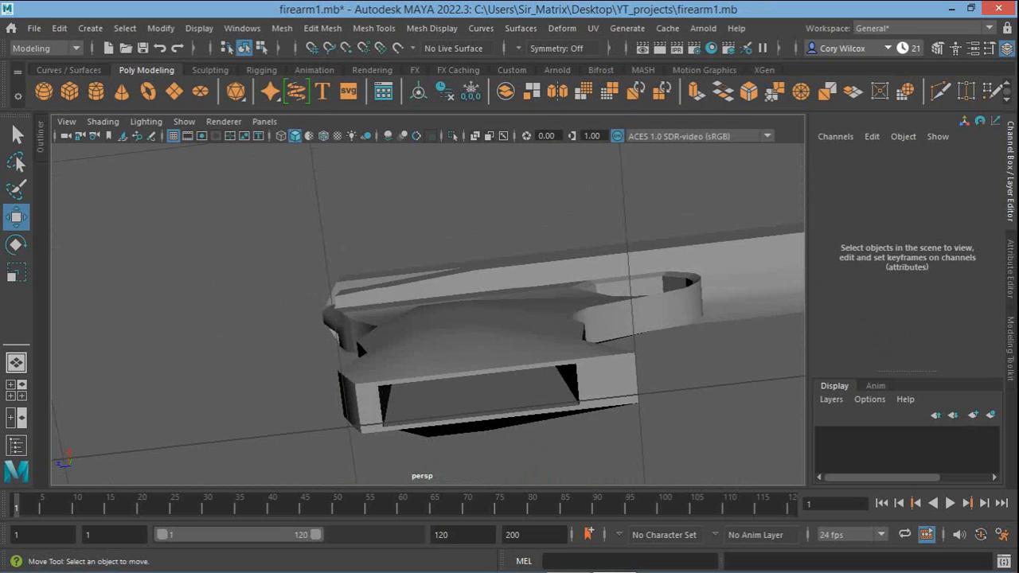
pyautogui.moveTo(538, 318); pyautogui.dragTo(555, 199, button='right')
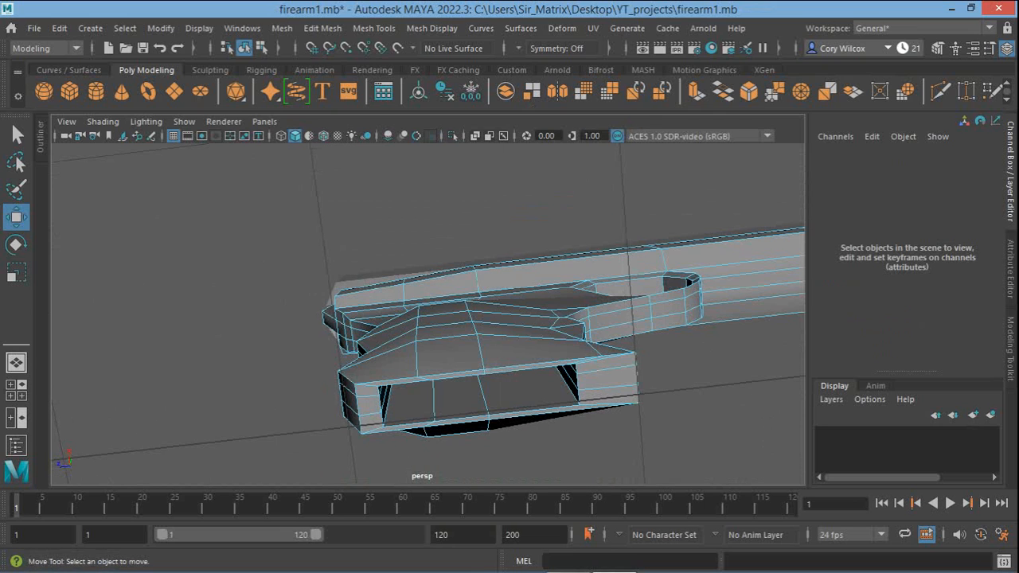
pyautogui.press('q')
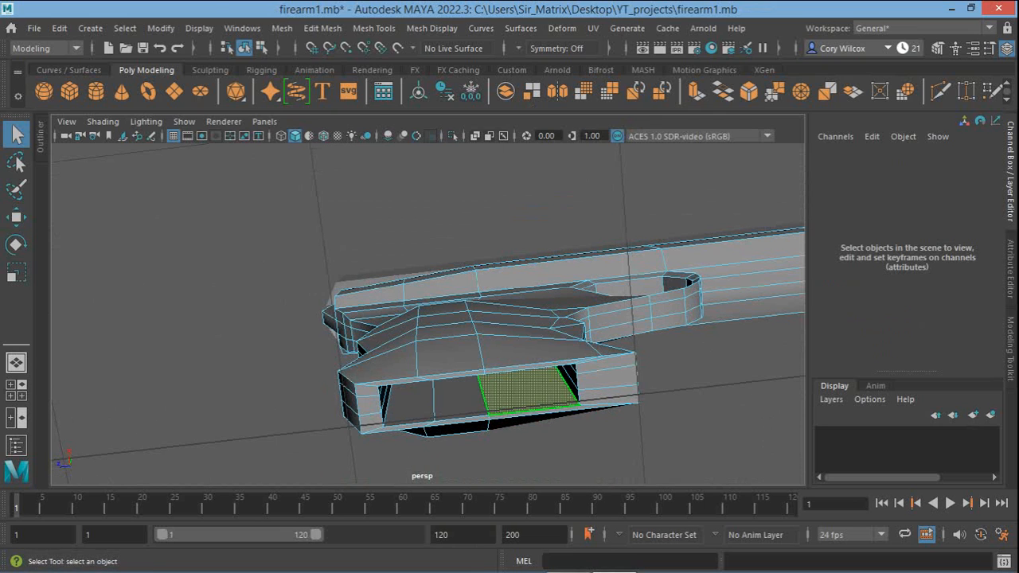
pyautogui.click(529, 389)
pyautogui.keyDown('shift'); pyautogui.doubleClick(460, 399); pyautogui.keyUp('shift')
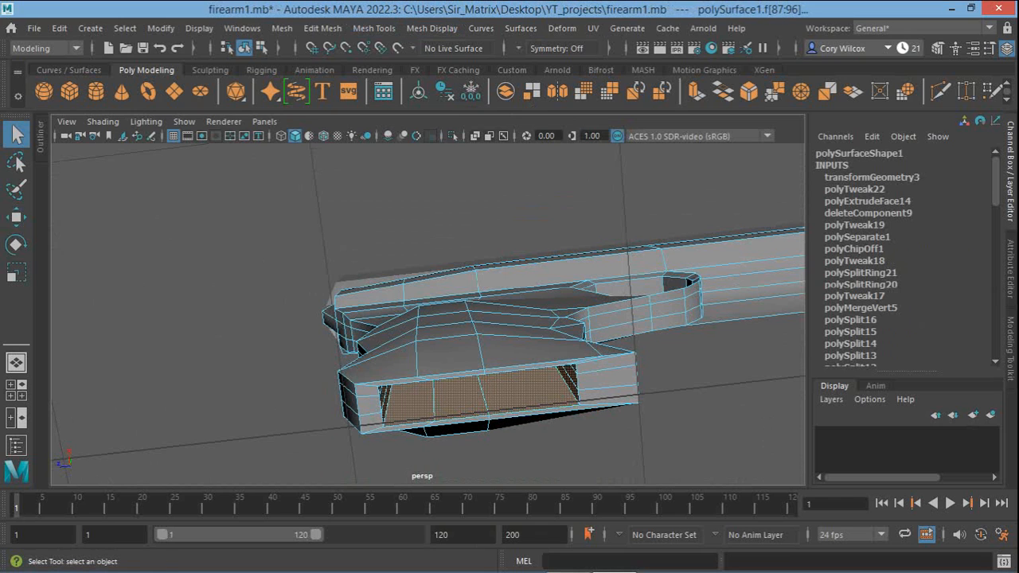
pyautogui.keyDown('alt'); pyautogui.moveTo(459, 398); pyautogui.dragTo(467, 341); pyautogui.keyUp('alt')
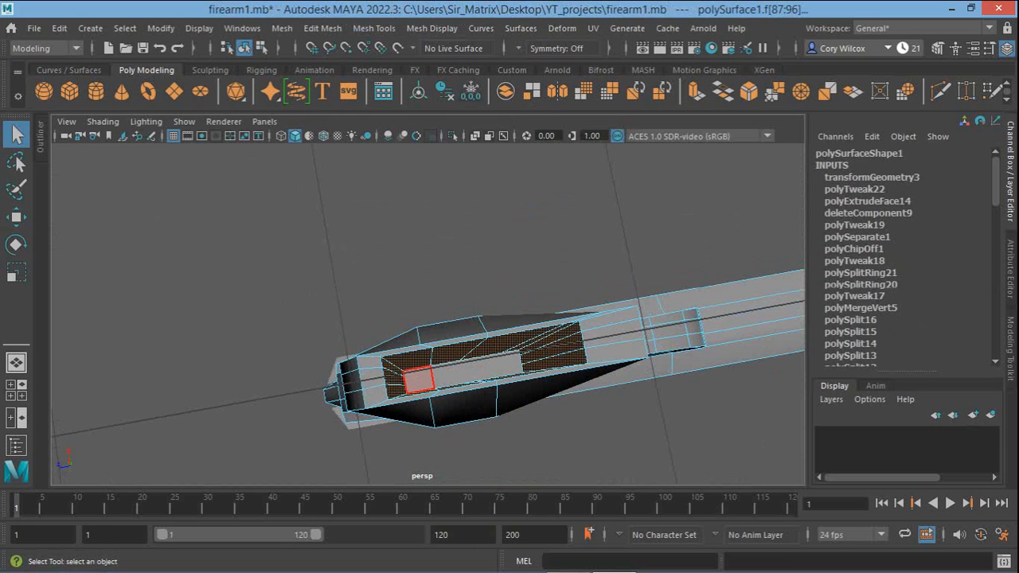
pyautogui.keyDown('shift'); pyautogui.click(419, 381); pyautogui.keyUp('shift')
pyautogui.keyDown('shift'); pyautogui.click(475, 371); pyautogui.keyUp('shift')
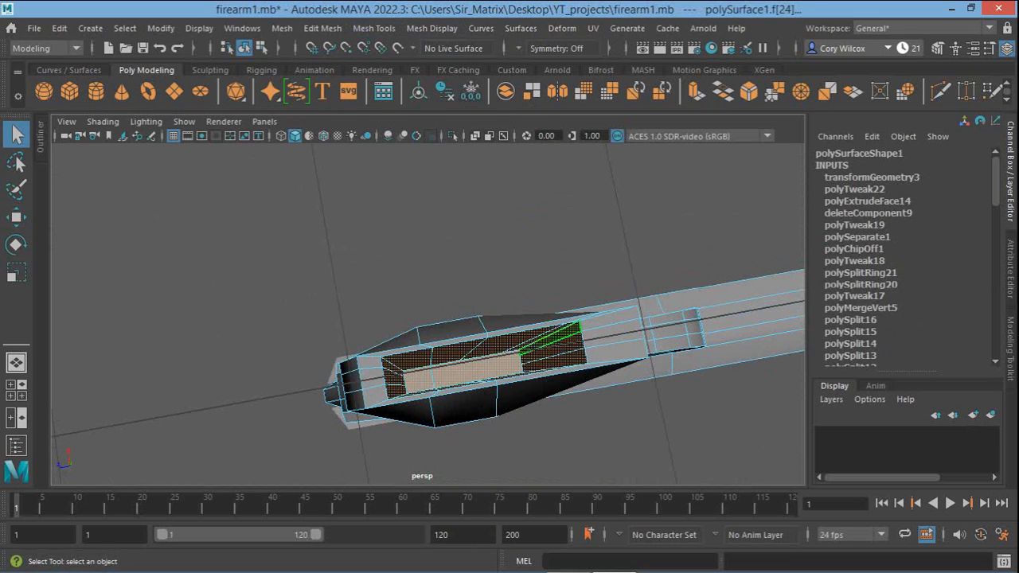
pyautogui.keyDown('shift'); pyautogui.moveTo(502, 207); pyautogui.dragTo(493, 476, button='right'); pyautogui.keyUp('shift')
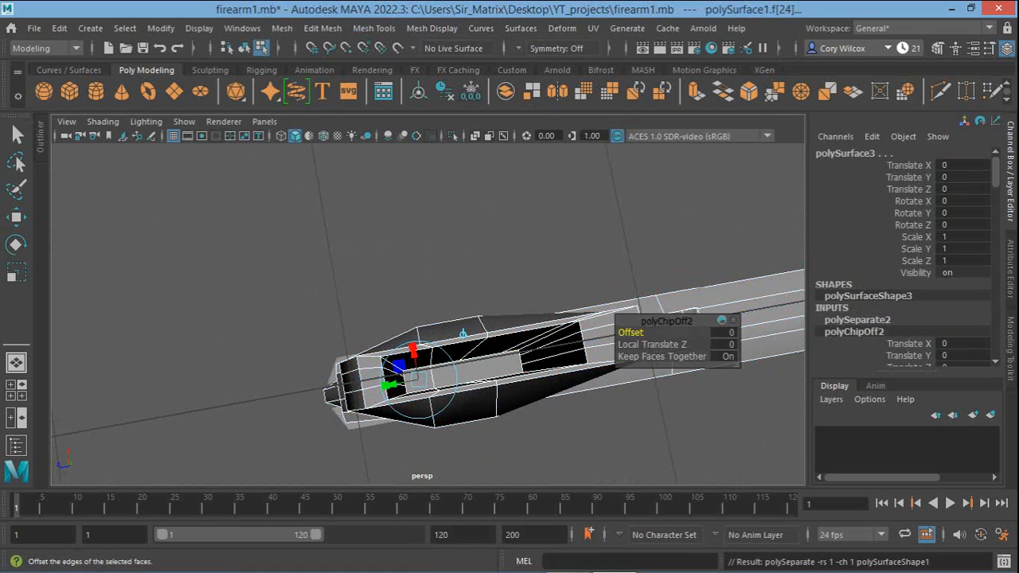
# Lower the duplicated inner shell along Y until it is clear of the grip, to a Translate Y of about -5.571
pyautogui.moveTo(532, 148); pyautogui.dragTo(605, 126, button='right')
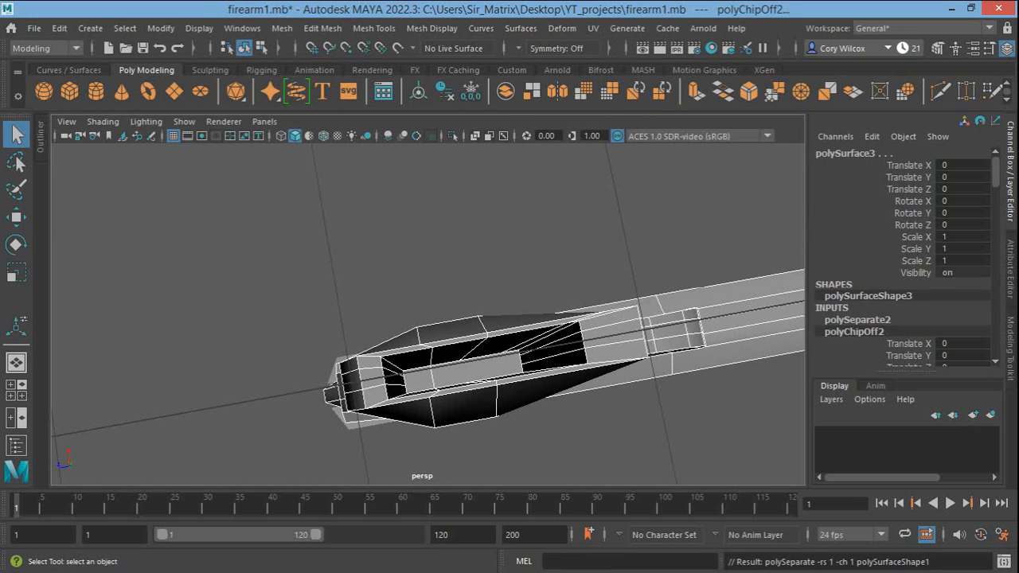
pyautogui.click(611, 340)
pyautogui.click(556, 344)
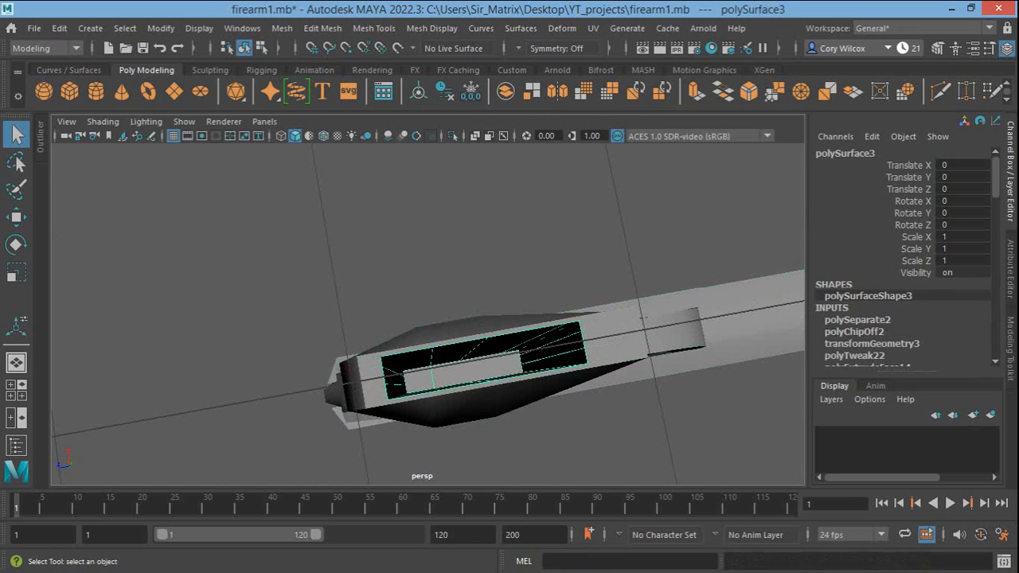
pyautogui.press('w')
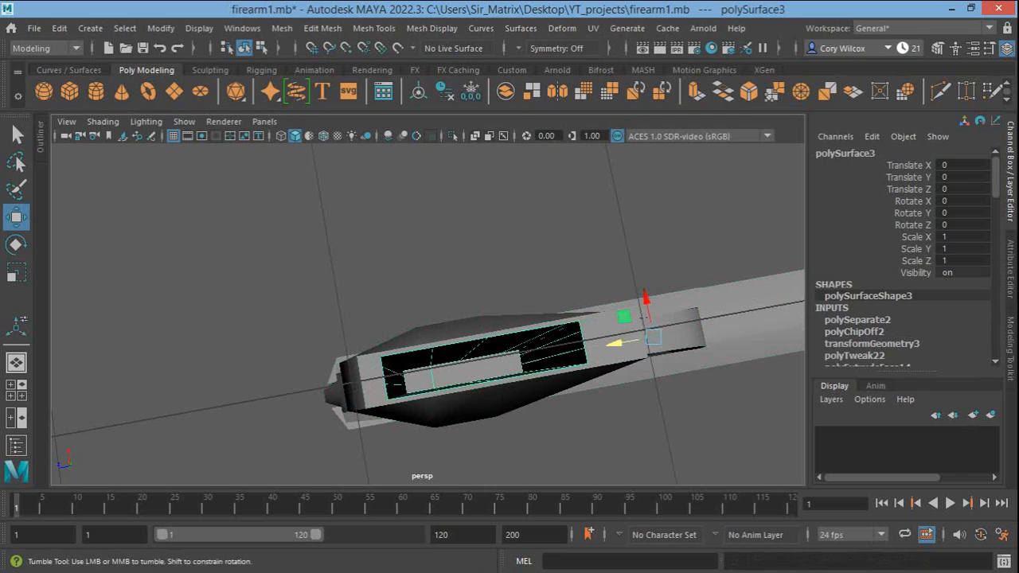
pyautogui.keyDown('alt'); pyautogui.moveTo(556, 344); pyautogui.dragTo(529, 426); pyautogui.keyUp('alt')
pyautogui.keyDown('alt'); pyautogui.moveTo(530, 426); pyautogui.dragTo(454, 426, button='right'); pyautogui.keyUp('alt')
pyautogui.keyDown('alt'); pyautogui.moveTo(454, 425); pyautogui.dragTo(451, 416); pyautogui.keyUp('alt')
pyautogui.keyDown('alt'); pyautogui.moveTo(451, 415); pyautogui.dragTo(411, 463, button='middle'); pyautogui.keyUp('alt')
pyautogui.keyDown('alt'); pyautogui.moveTo(412, 463); pyautogui.dragTo(387, 457); pyautogui.keyUp('alt')
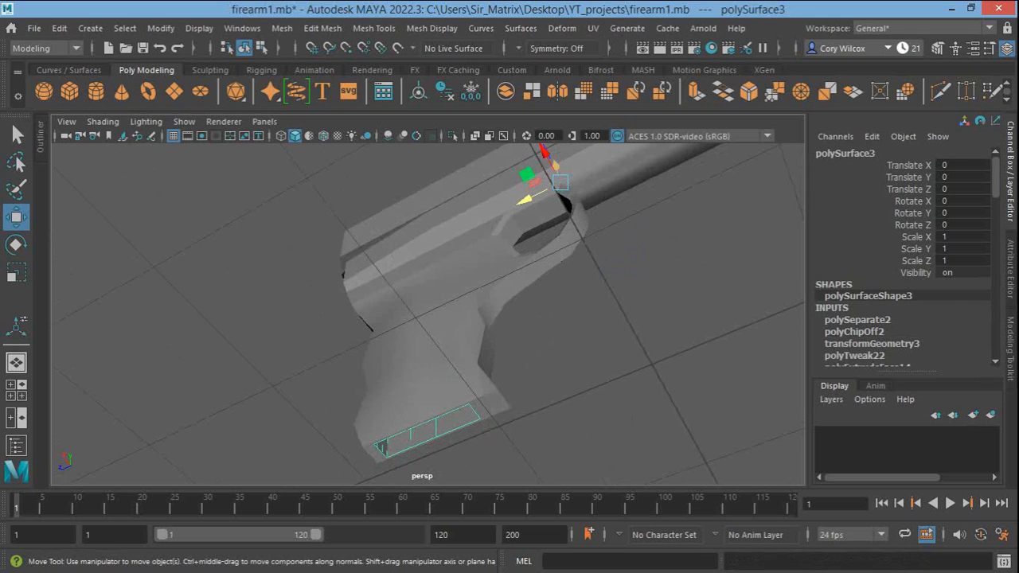
pyautogui.moveTo(554, 165); pyautogui.dragTo(626, 395)
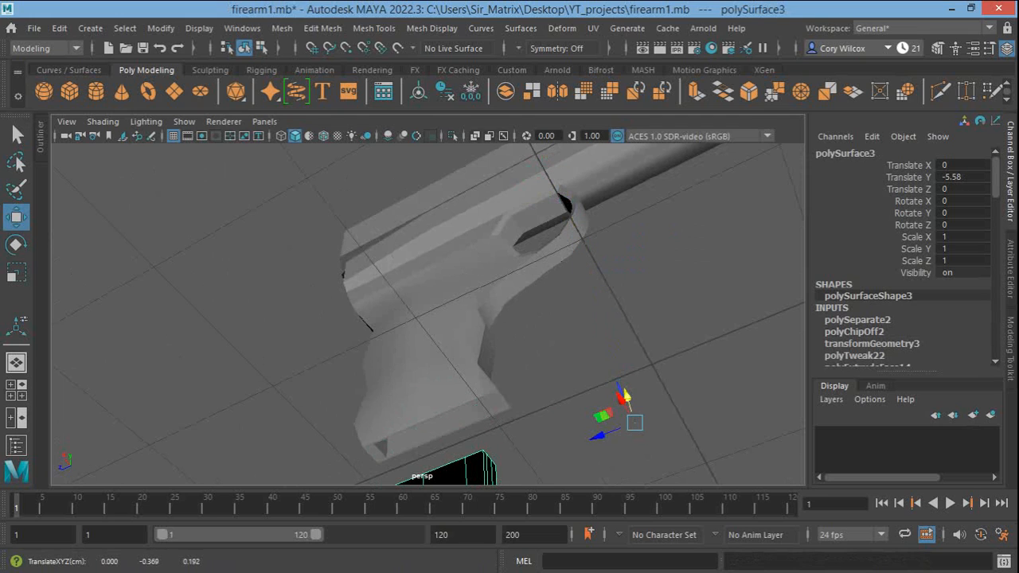
# Select the border edge loop at the shell's open lower end and move it up past the capped end into the grip
pyautogui.keyDown('alt'); pyautogui.moveTo(625, 395); pyautogui.dragTo(717, 159, button='middle'); pyautogui.keyUp('alt')
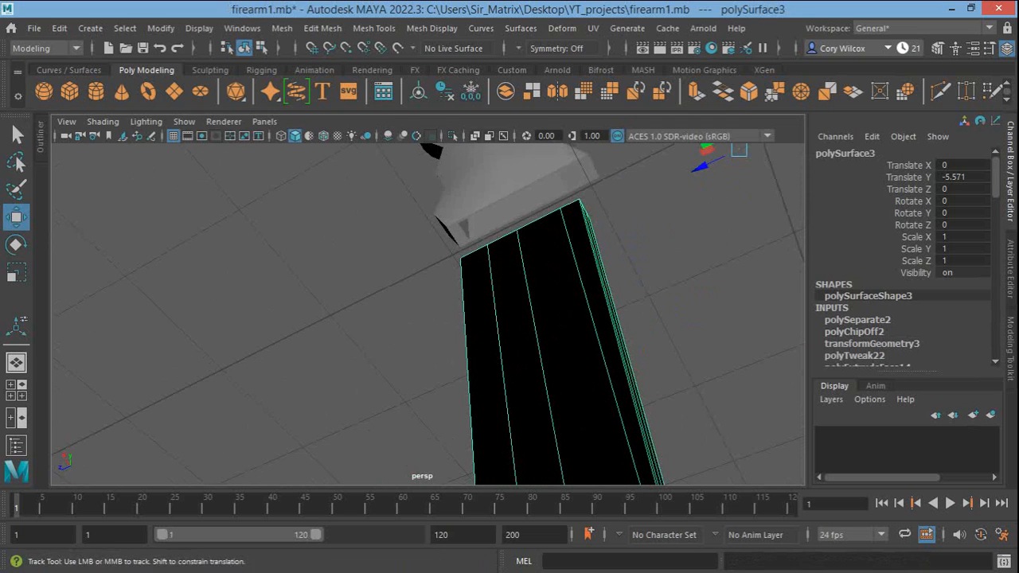
pyautogui.keyDown('alt'); pyautogui.moveTo(635, 393); pyautogui.dragTo(613, 302, button='middle'); pyautogui.keyUp('alt')
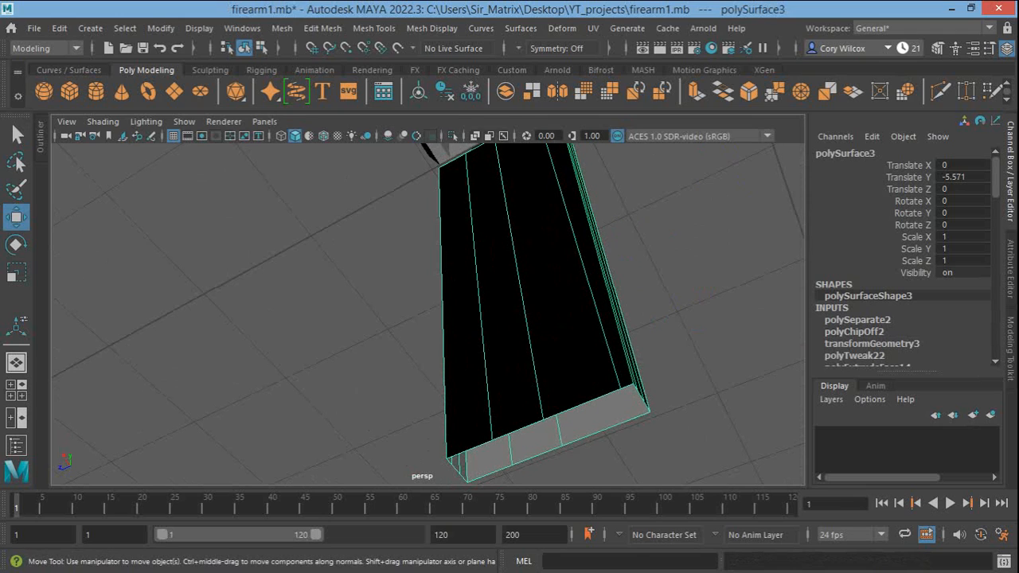
pyautogui.moveTo(573, 147); pyautogui.dragTo(572, 108, button='right')
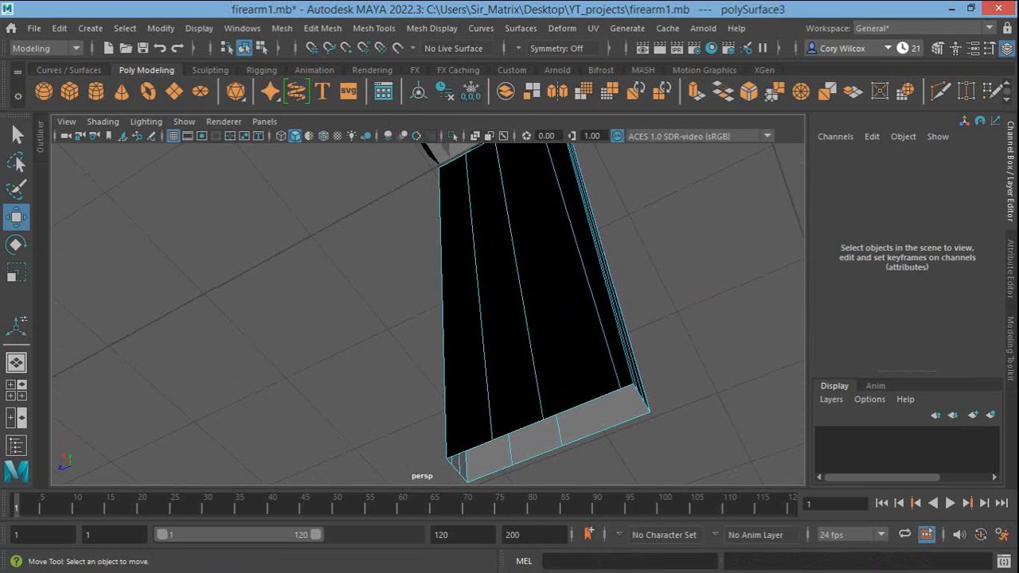
pyautogui.press('q')
pyautogui.click(519, 429)
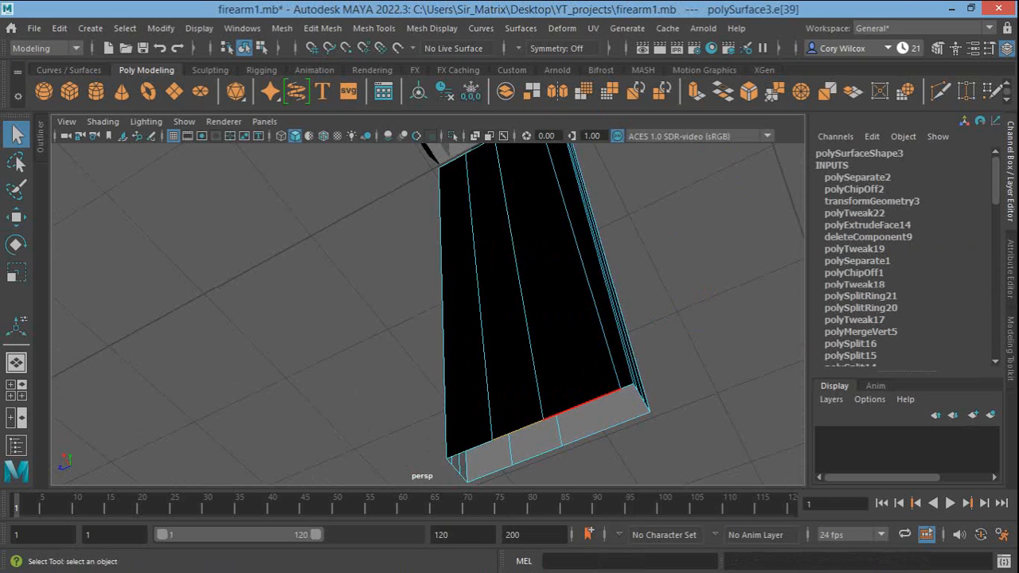
pyautogui.keyDown('shift'); pyautogui.doubleClick(577, 406); pyautogui.keyUp('shift')
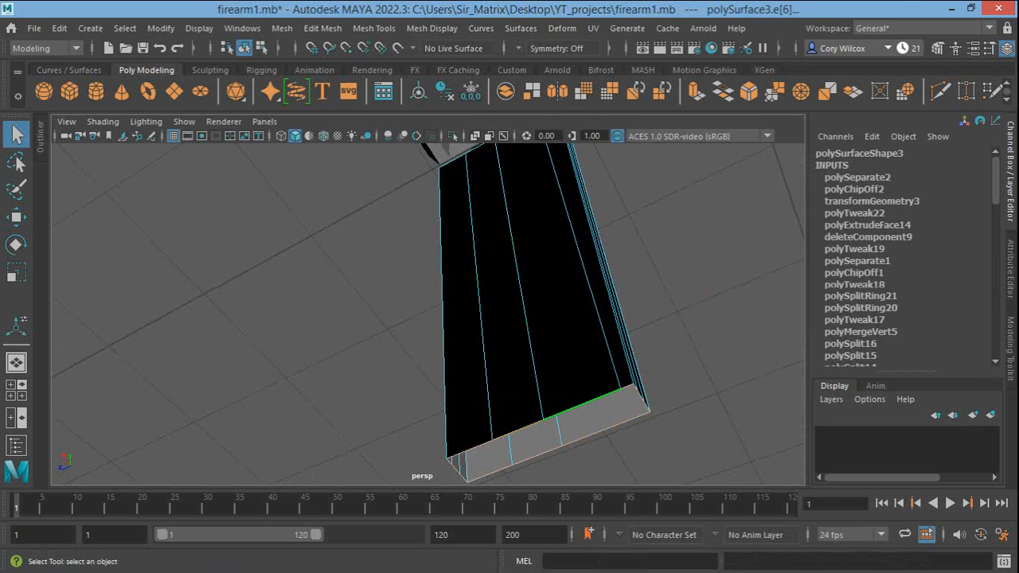
pyautogui.press('w')
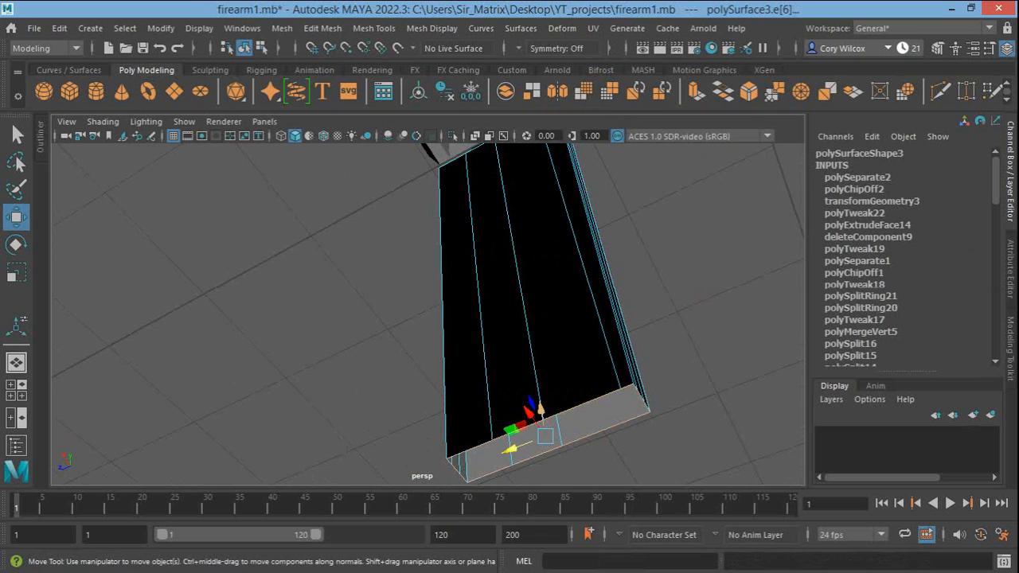
pyautogui.moveTo(541, 409); pyautogui.dragTo(546, 440)
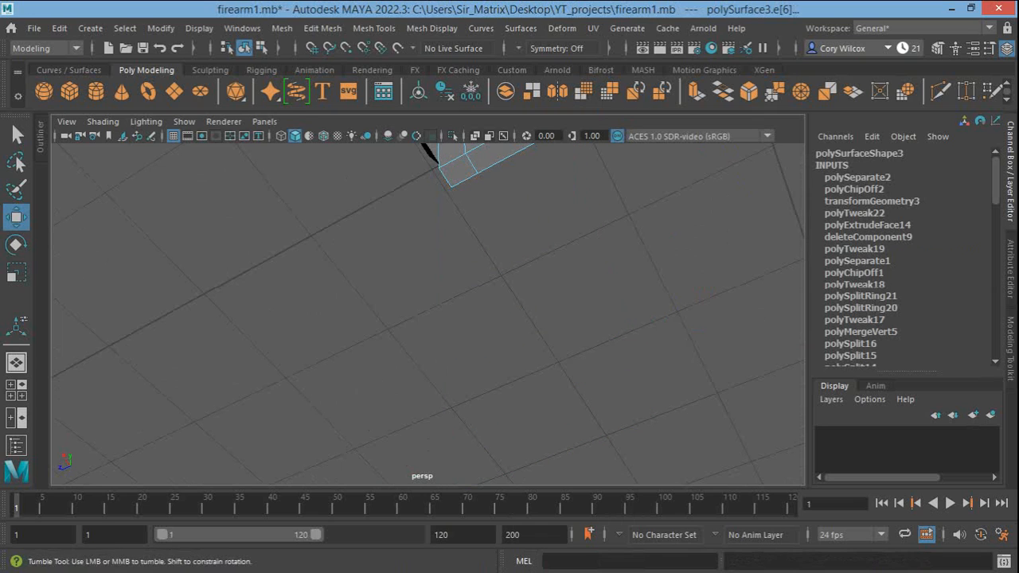
# Show the model in wireframe and raise the selected border edge loop along Y to lengthen the magazine inside the grip
pyautogui.keyDown('alt'); pyautogui.moveTo(478, 303); pyautogui.dragTo(525, 382); pyautogui.keyUp('alt')
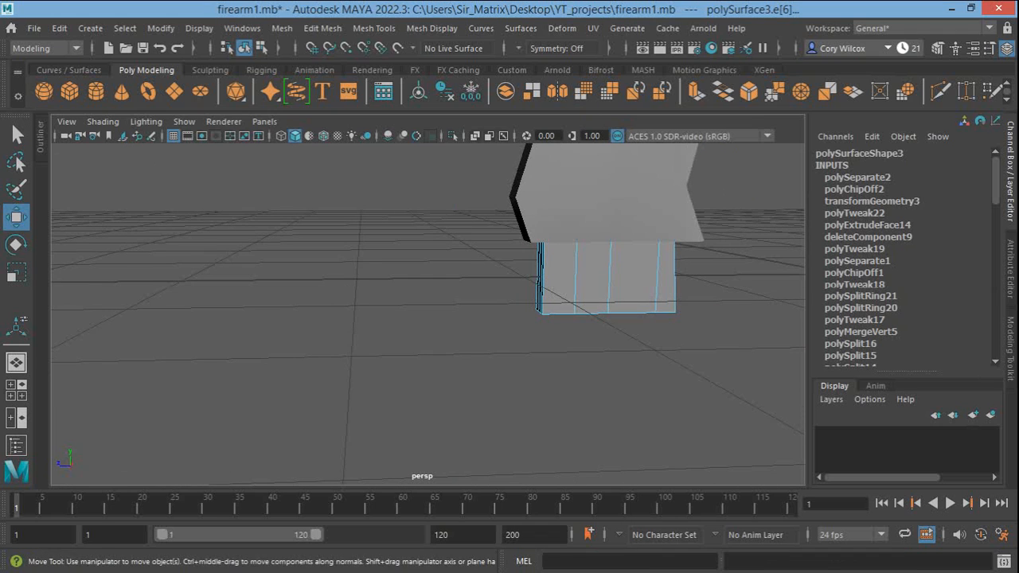
pyautogui.keyDown('alt'); pyautogui.moveTo(526, 318); pyautogui.dragTo(429, 430, button='middle'); pyautogui.keyUp('alt')
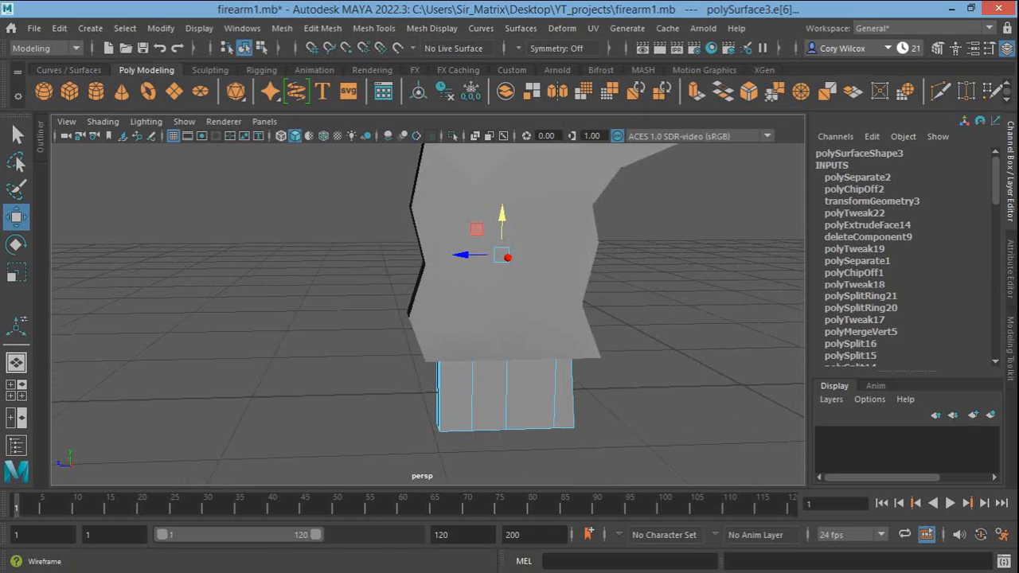
pyautogui.click(281, 136)
pyautogui.moveTo(477, 319)
pyautogui.keyDown('alt'); pyautogui.mouseDown(button='middle')
pyautogui.moveTo(438, 372)
pyautogui.moveTo(440, 438)
pyautogui.mouseUp(button='middle'); pyautogui.keyUp('alt')
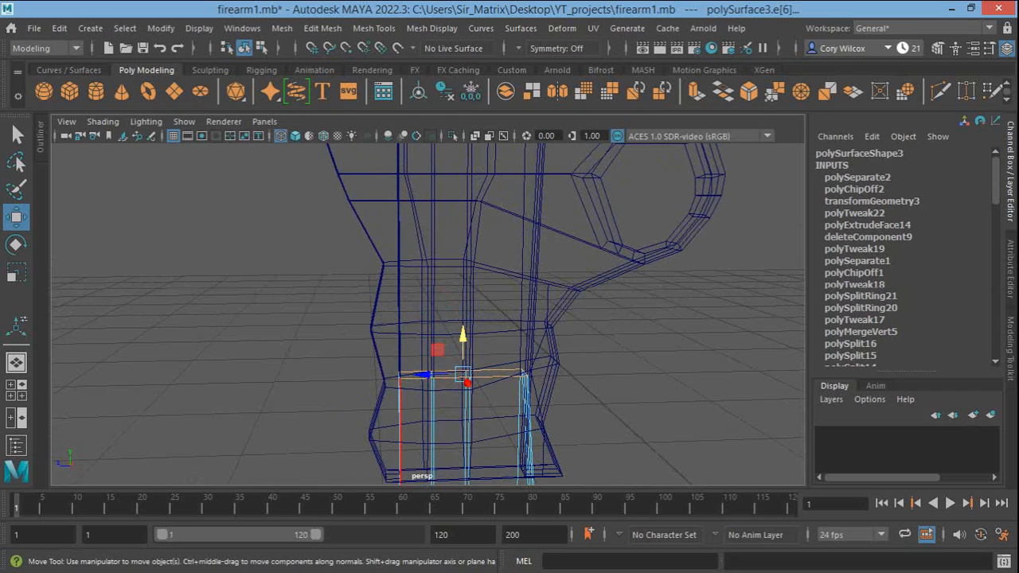
pyautogui.moveTo(462, 338); pyautogui.dragTo(463, 249)
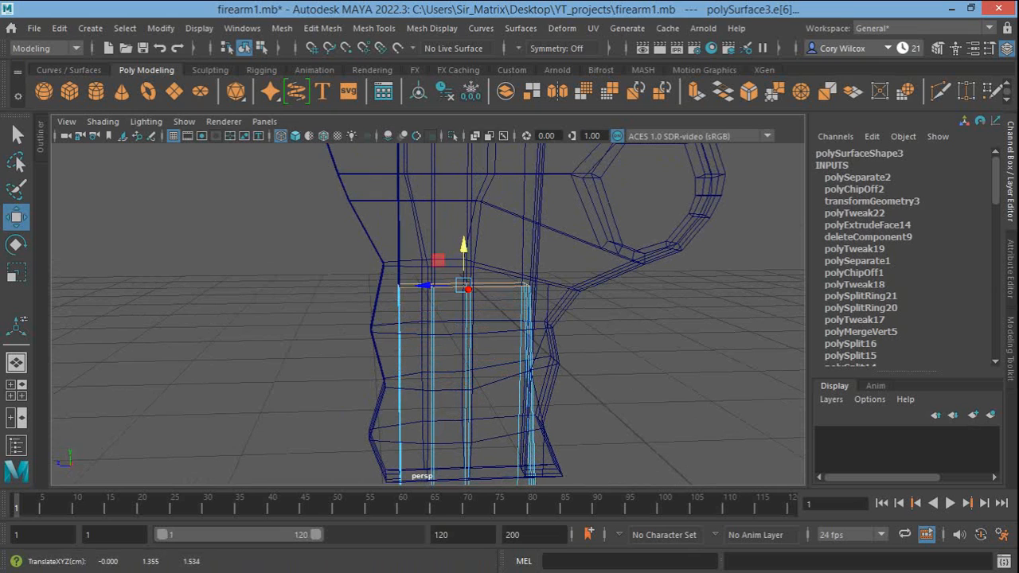
# Select the whole new magazine and raise it along Y into the grip, to a Translate Y of about -4.894
pyautogui.keyDown('alt'); pyautogui.moveTo(462, 249); pyautogui.dragTo(436, 89, button='middle'); pyautogui.keyUp('alt')
pyautogui.keyDown('alt'); pyautogui.moveTo(446, 255); pyautogui.dragTo(398, 255, button='right'); pyautogui.keyUp('alt')
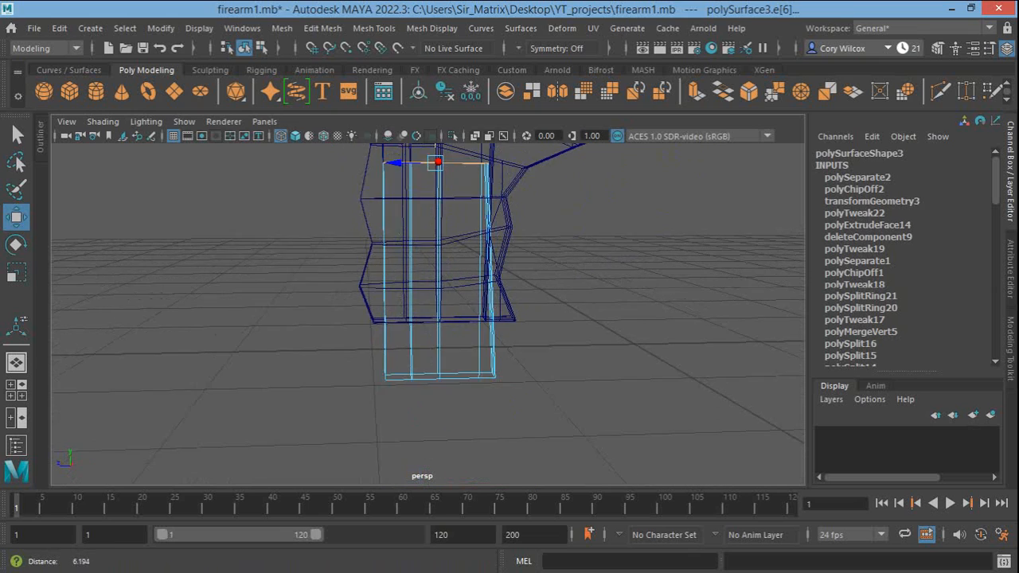
pyautogui.keyDown('alt'); pyautogui.moveTo(430, 239); pyautogui.dragTo(430, 367, button='middle'); pyautogui.keyUp('alt')
pyautogui.keyDown('alt'); pyautogui.moveTo(446, 271); pyautogui.dragTo(421, 270, button='right'); pyautogui.keyUp('alt')
pyautogui.keyDown('alt'); pyautogui.moveTo(422, 271); pyautogui.dragTo(468, 305, button='middle'); pyautogui.keyUp('alt')
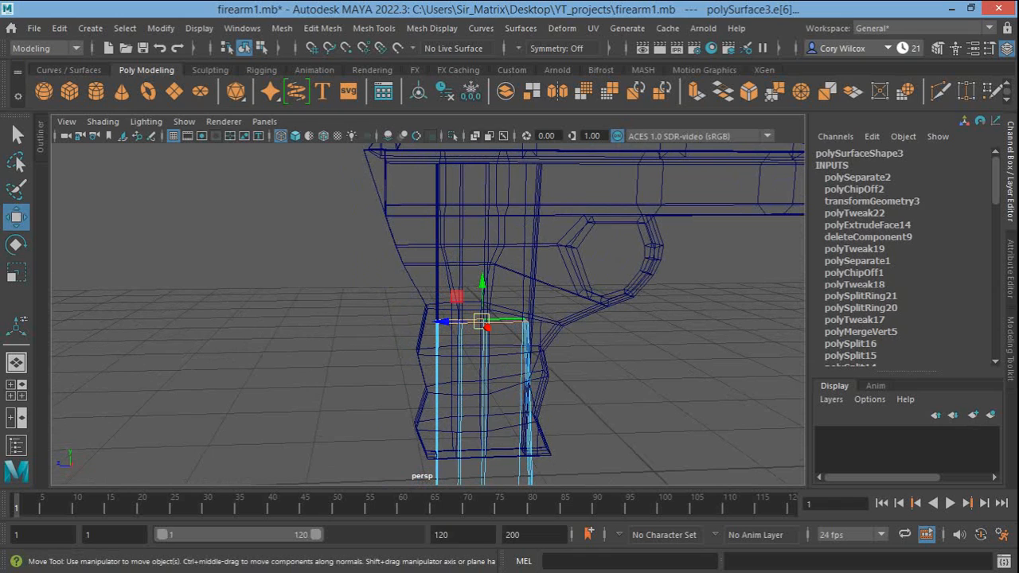
pyautogui.press('q')
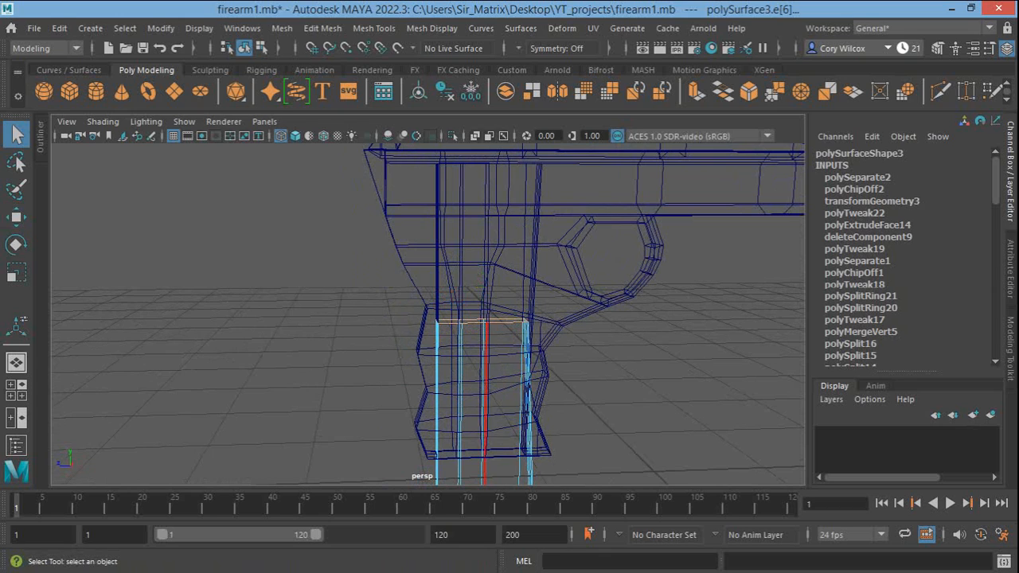
pyautogui.moveTo(502, 147); pyautogui.dragTo(591, 70, button='right')
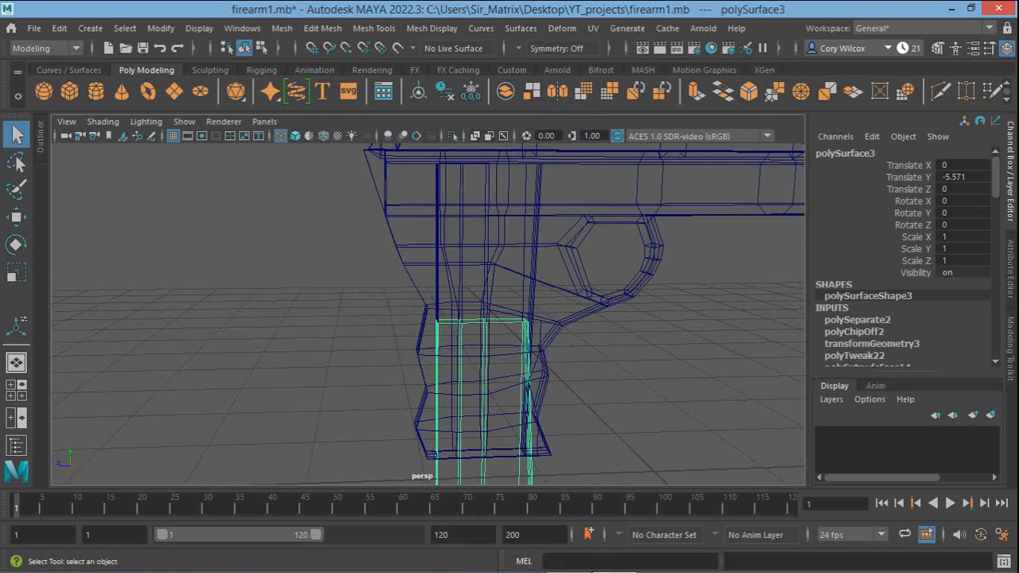
pyautogui.hotkey('alt', 'd')
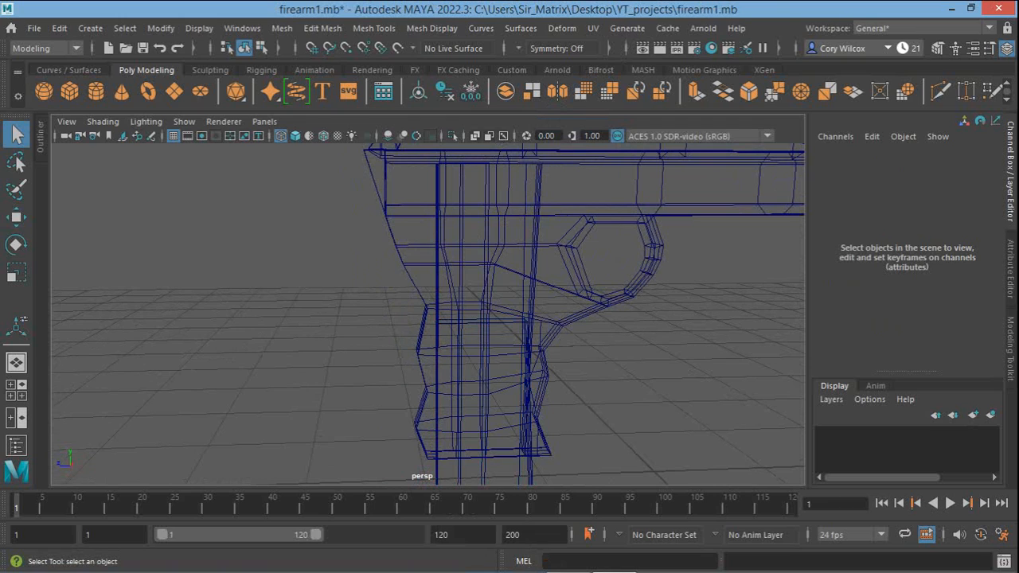
pyautogui.click(484, 469)
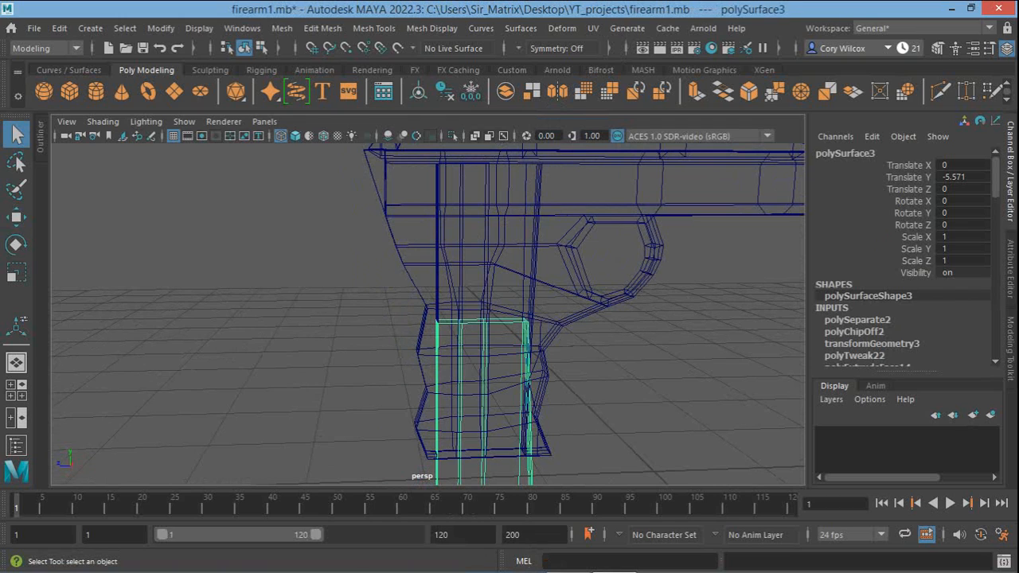
pyautogui.press('w')
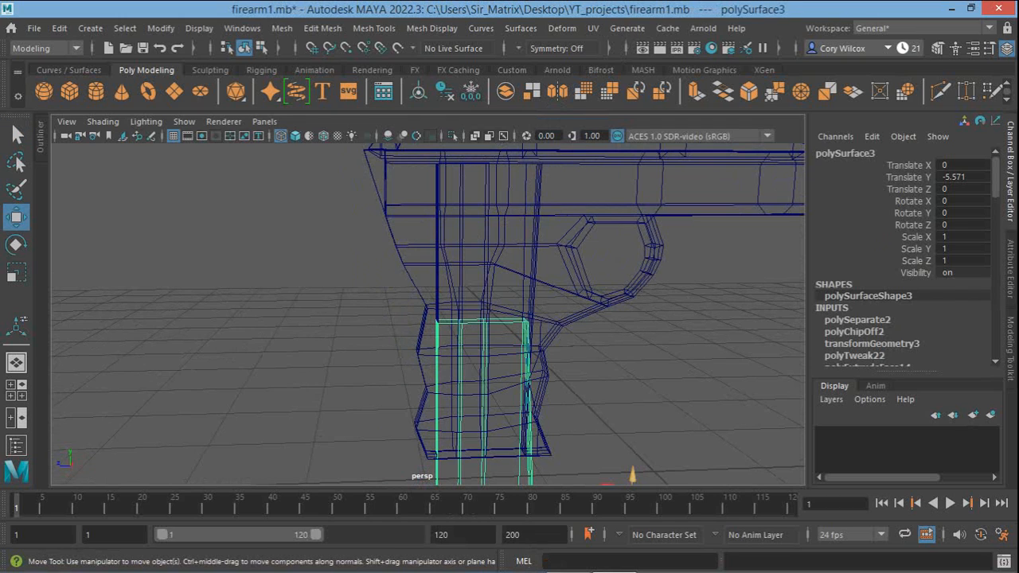
pyautogui.moveTo(631, 475); pyautogui.dragTo(634, 437)
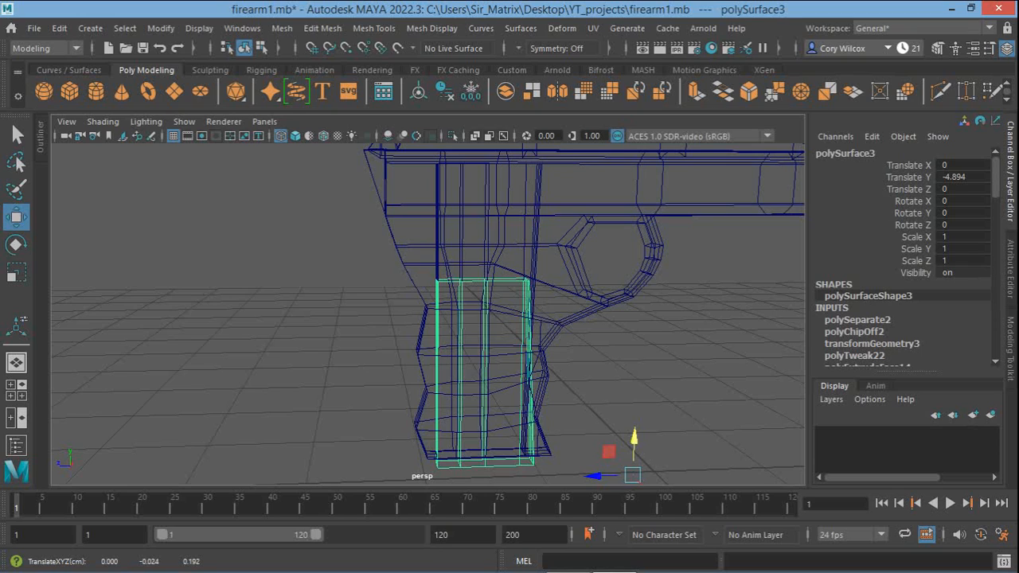
# Move the magazine's pivot along Z and Y to the middle of its width, just above its lower end
pyautogui.press('d')
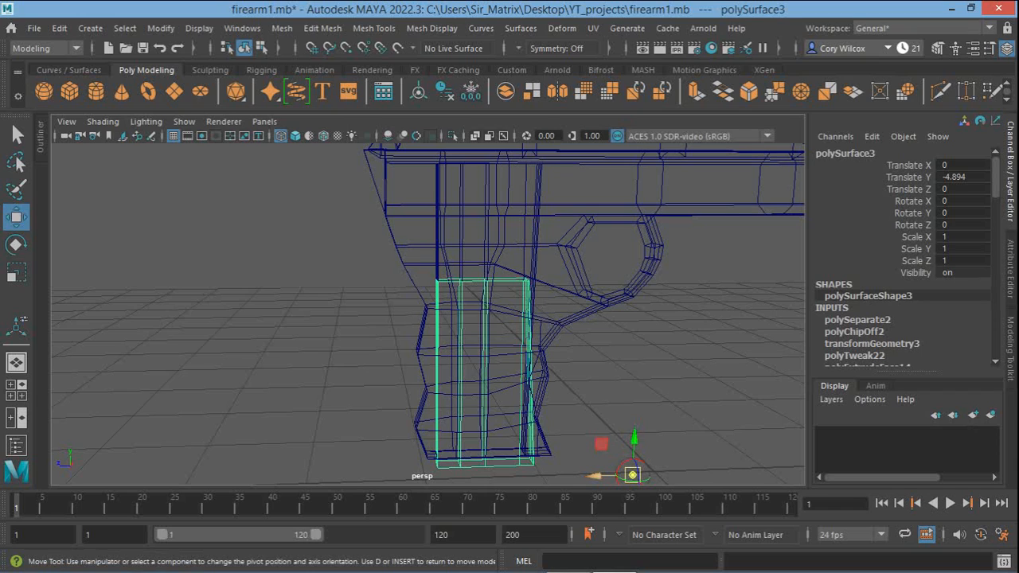
pyautogui.moveTo(595, 476); pyautogui.dragTo(445, 480)
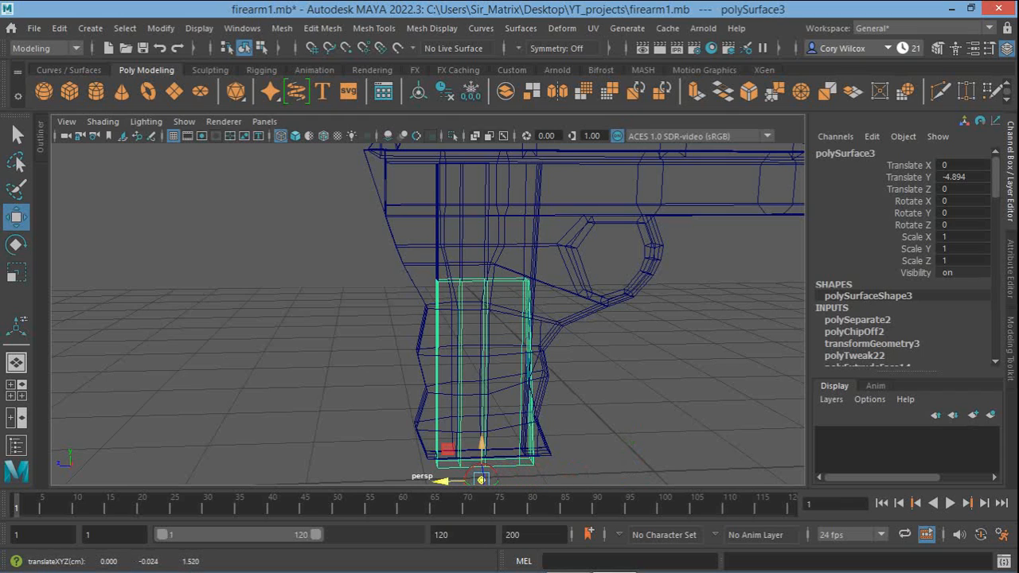
pyautogui.moveTo(482, 440); pyautogui.dragTo(481, 388)
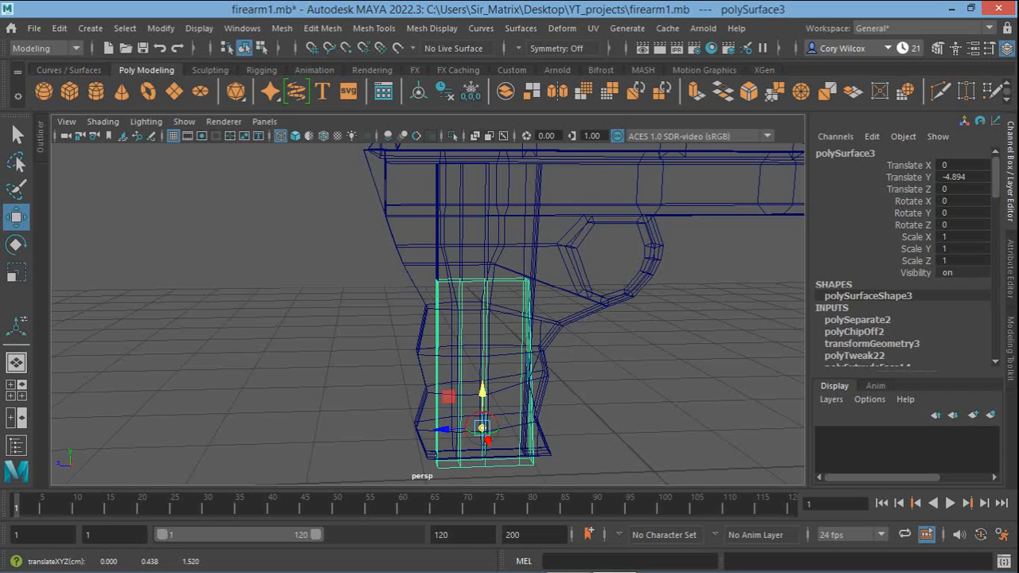
pyautogui.press('d')
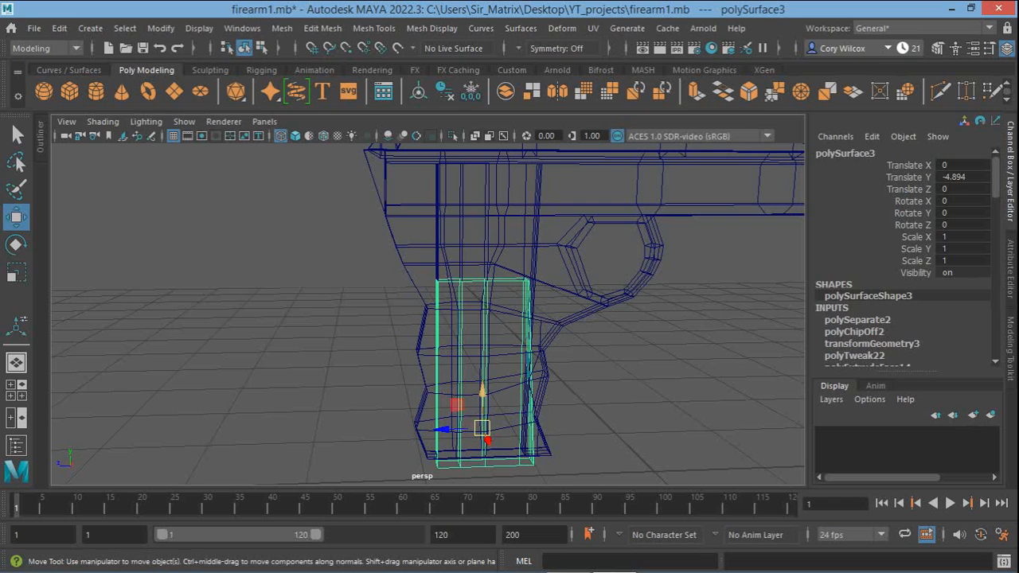
# Raise the magazine along Y inside the grip to a Translate Y of about -3.25
pyautogui.moveTo(481, 390); pyautogui.dragTo(481, 286)
pyautogui.scroll(4, 482, 291)
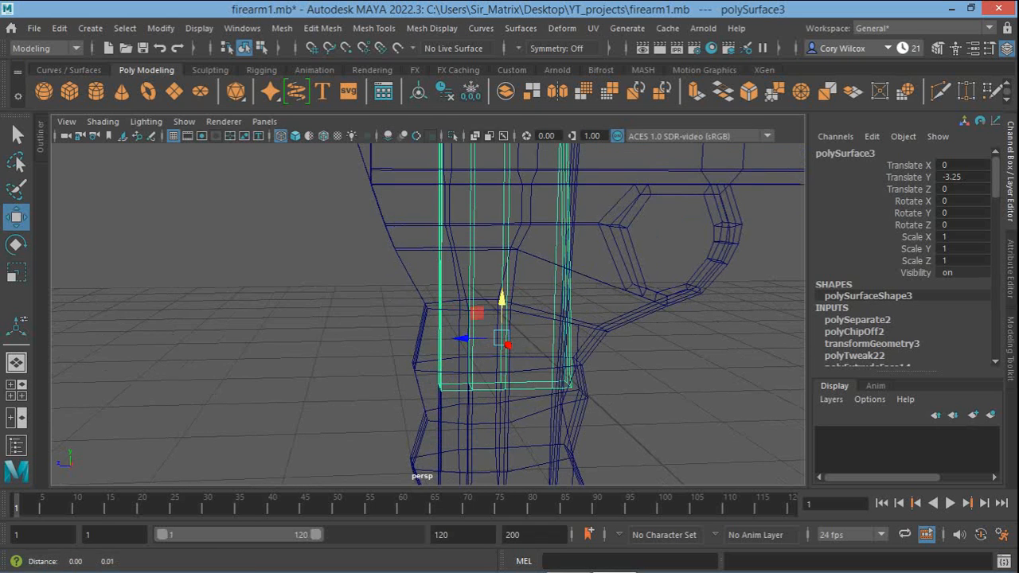
pyautogui.keyDown('alt'); pyautogui.moveTo(482, 291); pyautogui.dragTo(489, 239, button='middle'); pyautogui.keyUp('alt')
pyautogui.scroll(-1, 468, 372)
pyautogui.scroll(-1, 468, 372)
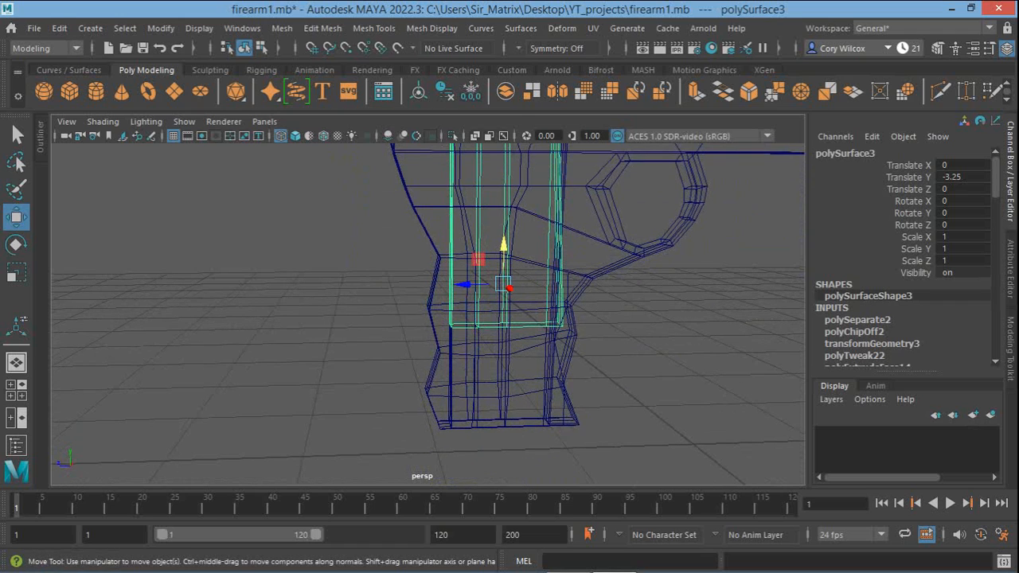
# Stretch the magazine along Y to a scale of about 1.904 and lower it to a Translate Y of about -4.293
pyautogui.press('r')
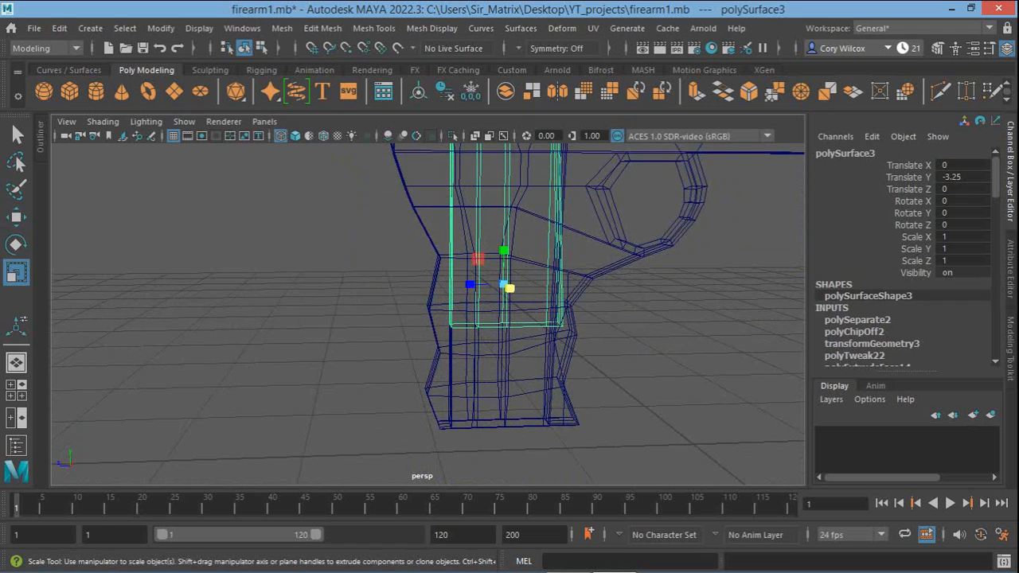
pyautogui.moveTo(504, 252); pyautogui.dragTo(503, 316)
pyautogui.press('w')
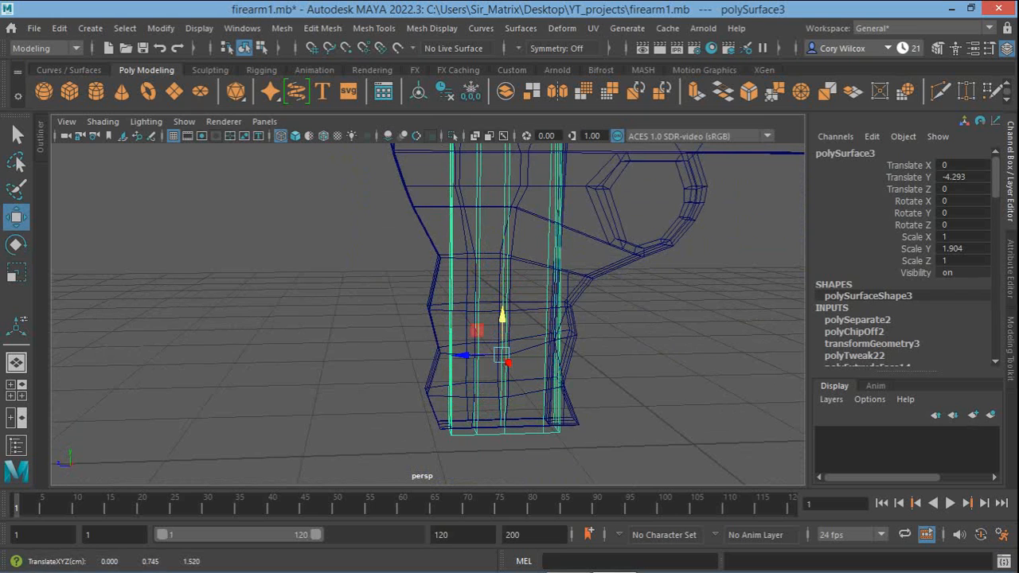
# Shorten the magazine to a Scale Y of about 1.526 and lower it to a Translate Y of about -4.424, keeping it below the slide
pyautogui.keyDown('alt'); pyautogui.moveTo(503, 315); pyautogui.dragTo(493, 525, button='middle'); pyautogui.keyUp('alt')
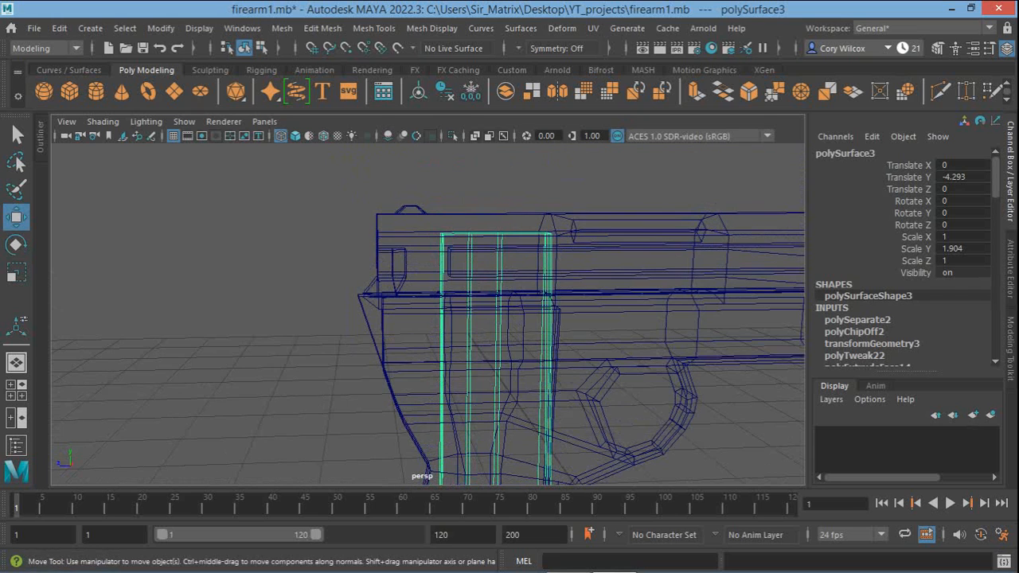
pyautogui.keyDown('alt'); pyautogui.moveTo(492, 382); pyautogui.dragTo(438, 380, button='right'); pyautogui.keyUp('alt')
pyautogui.keyDown('alt'); pyautogui.moveTo(438, 380); pyautogui.dragTo(426, 317, button='middle'); pyautogui.keyUp('alt')
pyautogui.press('r')
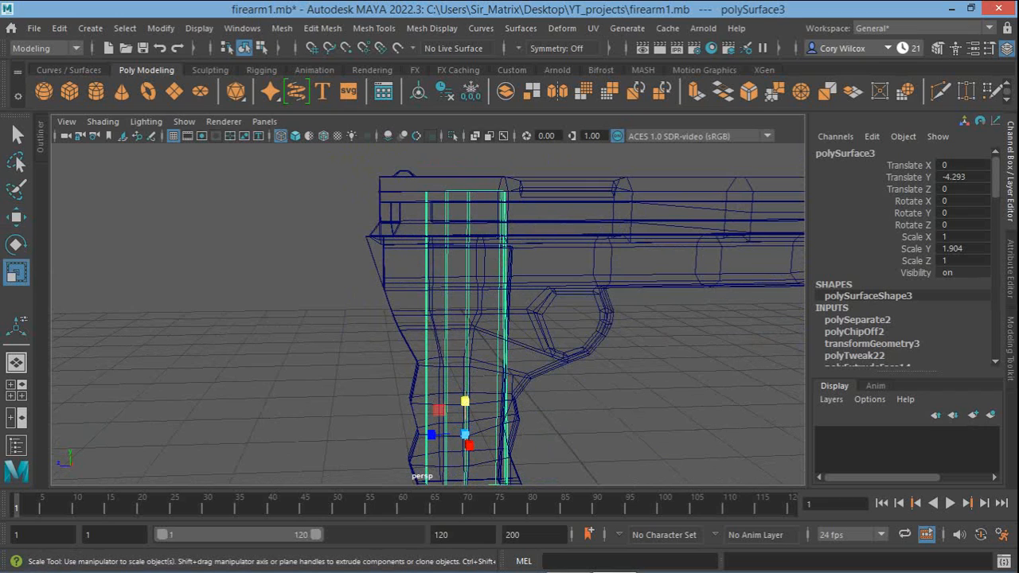
pyautogui.moveTo(465, 401); pyautogui.dragTo(464, 407)
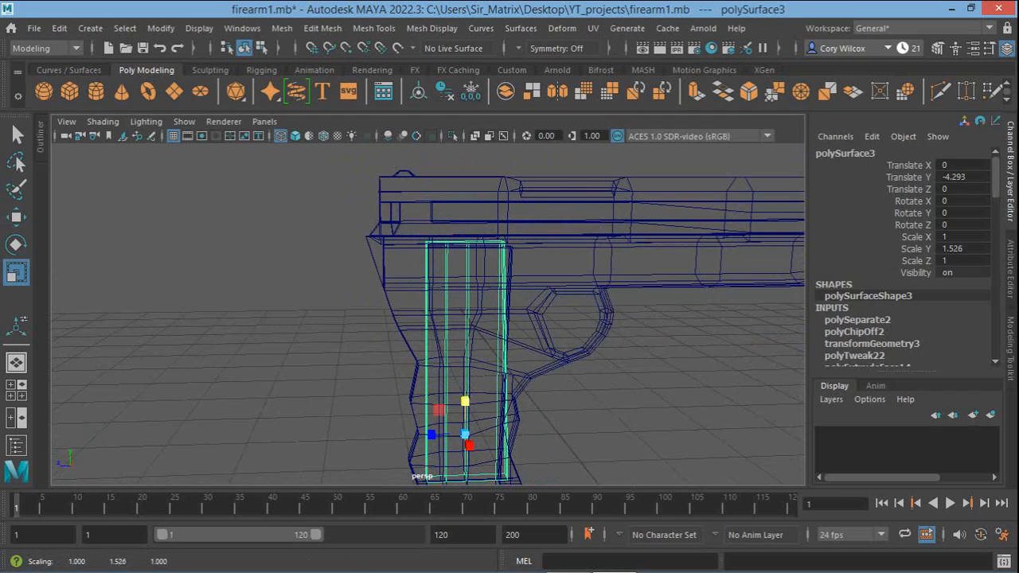
pyautogui.press('w')
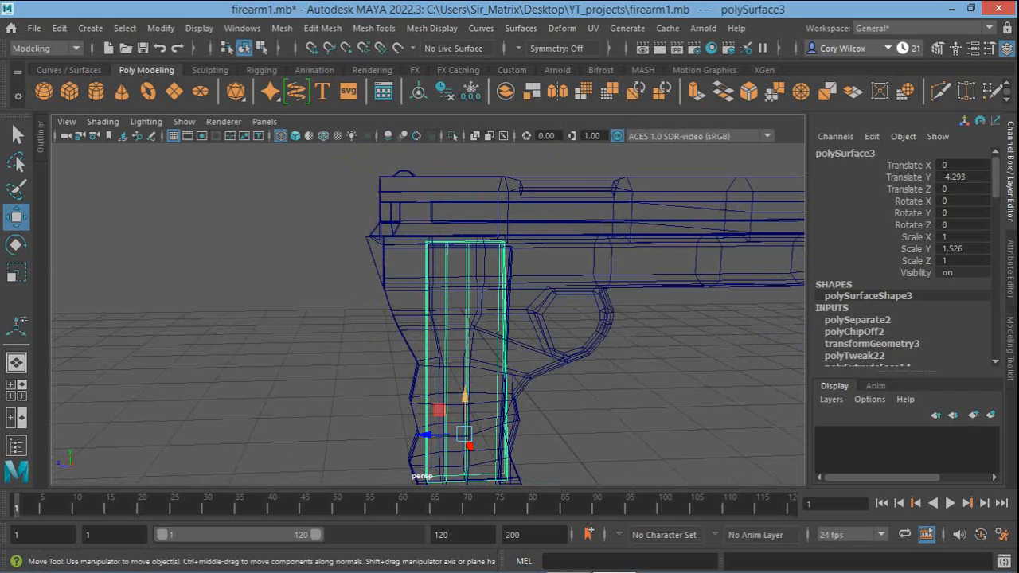
pyautogui.moveTo(465, 398); pyautogui.dragTo(464, 402)
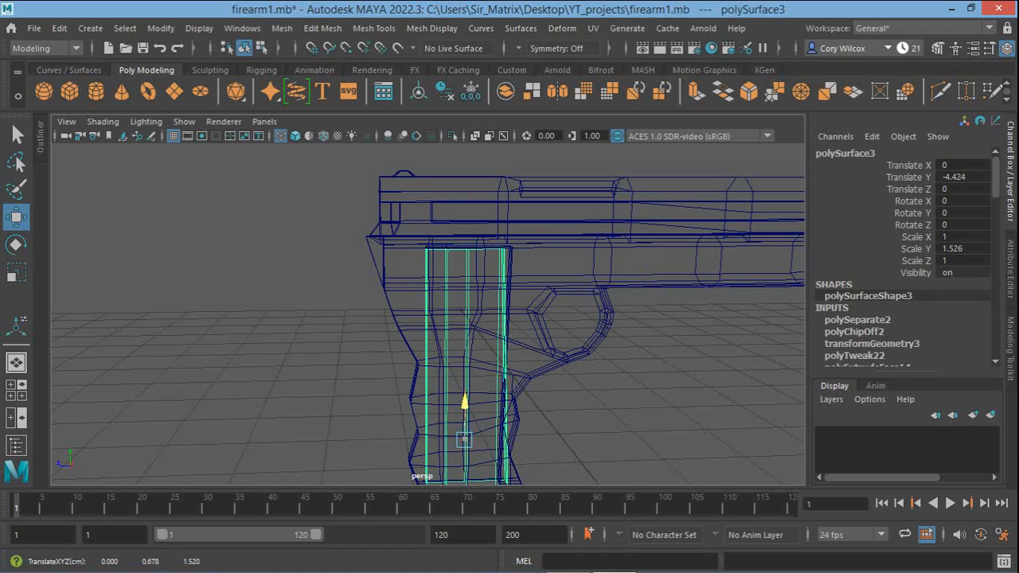
# Inspect the magazine's fit at the grip's lower opening and switch the model from wireframe to shaded display
pyautogui.press('q')
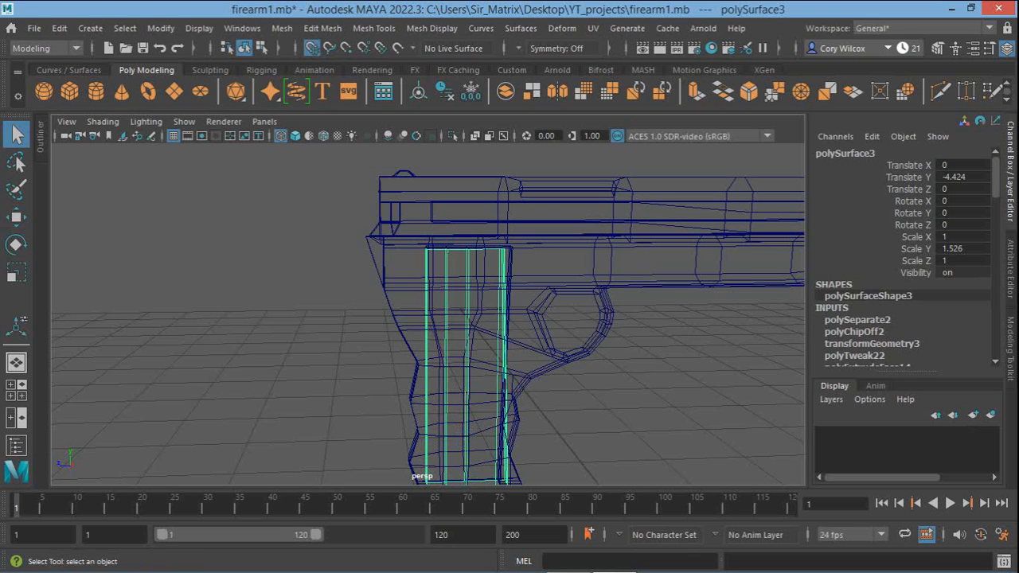
pyautogui.keyDown('alt'); pyautogui.moveTo(465, 398); pyautogui.dragTo(471, 397); pyautogui.keyUp('alt')
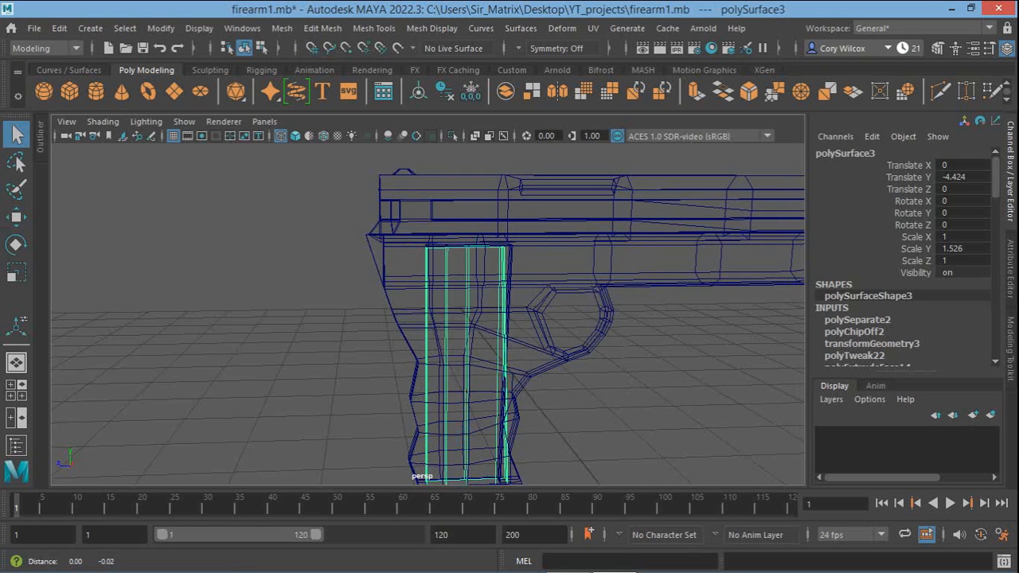
pyautogui.keyDown('alt'); pyautogui.moveTo(471, 397); pyautogui.dragTo(530, 260, button='middle'); pyautogui.keyUp('alt')
pyautogui.keyDown('alt'); pyautogui.moveTo(530, 260); pyautogui.dragTo(560, 256, button='right'); pyautogui.keyUp('alt')
pyautogui.keyDown('alt'); pyautogui.moveTo(561, 257); pyautogui.dragTo(571, 133); pyautogui.keyUp('alt')
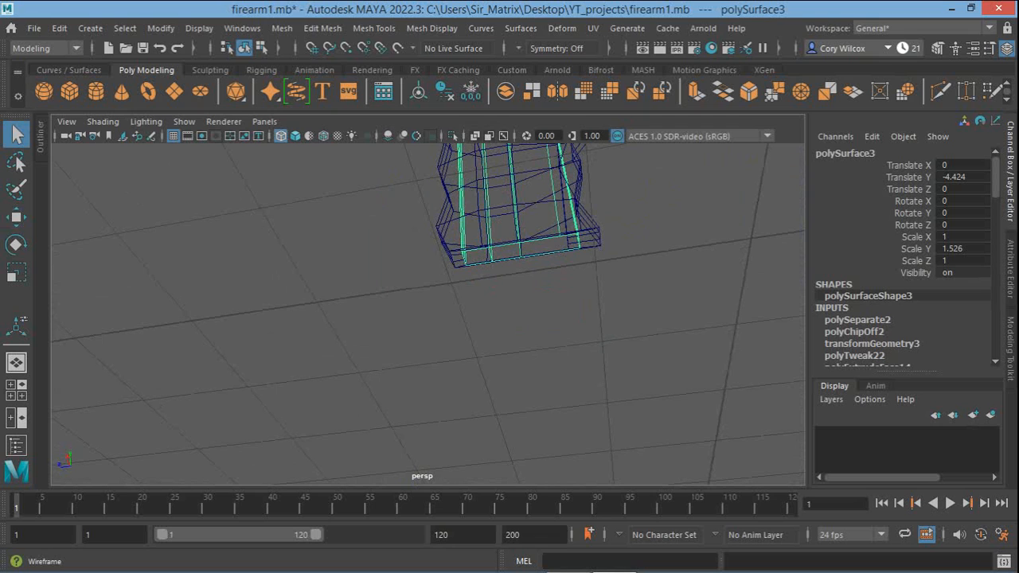
pyautogui.click(294, 135)
pyautogui.keyDown('alt'); pyautogui.moveTo(477, 262); pyautogui.dragTo(526, 352); pyautogui.keyUp('alt')
pyautogui.keyDown('alt'); pyautogui.moveTo(542, 279); pyautogui.dragTo(349, 414, button='middle'); pyautogui.keyUp('alt')
pyautogui.scroll(-2, 349, 414)
pyautogui.scroll(-1, 429, 315)
# Move the magazine down out of the grip to a Translate Y of about -10.288 and freeze its transformations
pyautogui.press('w')
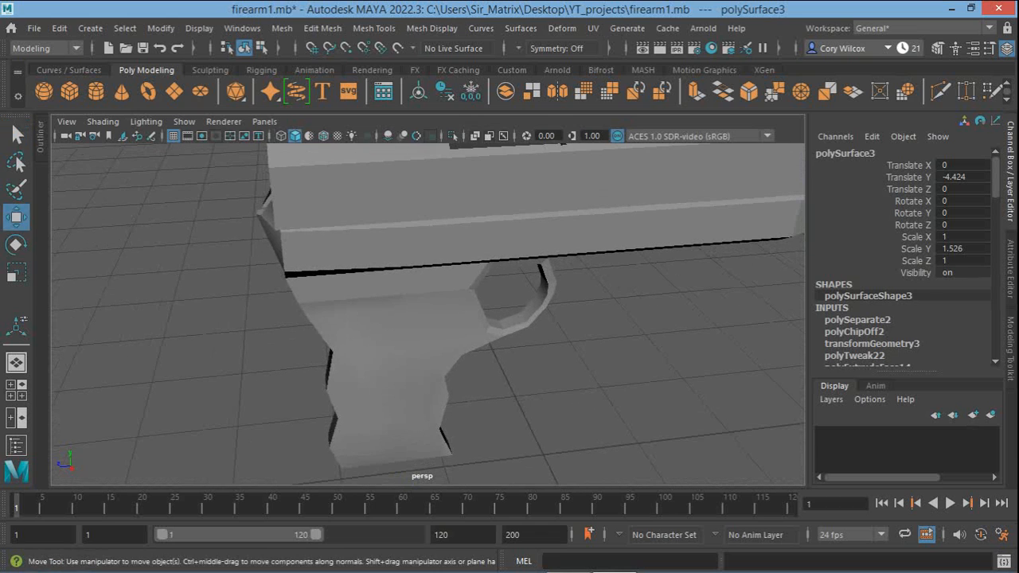
pyautogui.keyDown('alt'); pyautogui.moveTo(428, 334); pyautogui.dragTo(435, 208, button='middle'); pyautogui.keyUp('alt')
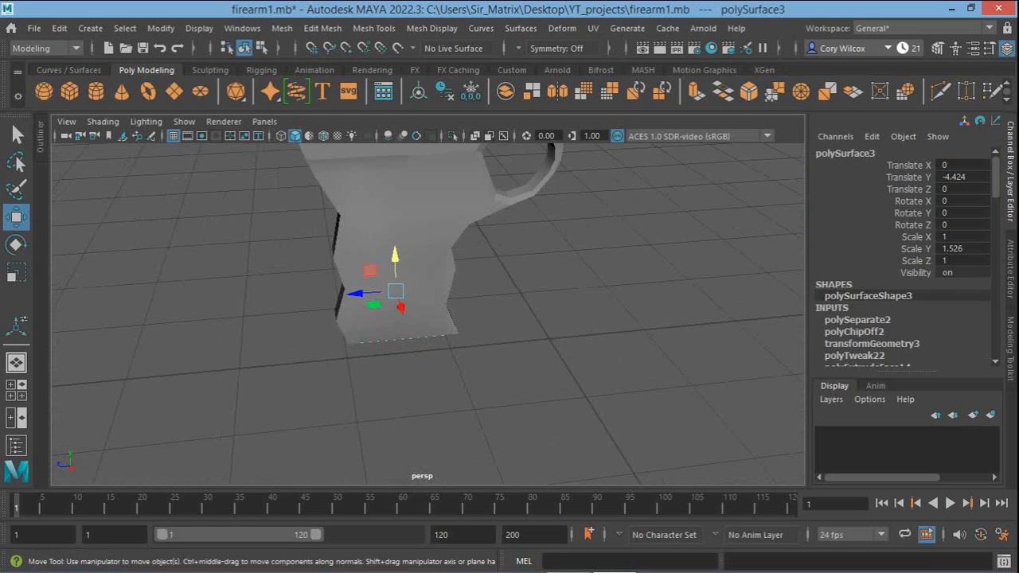
pyautogui.scroll(-3, 435, 209)
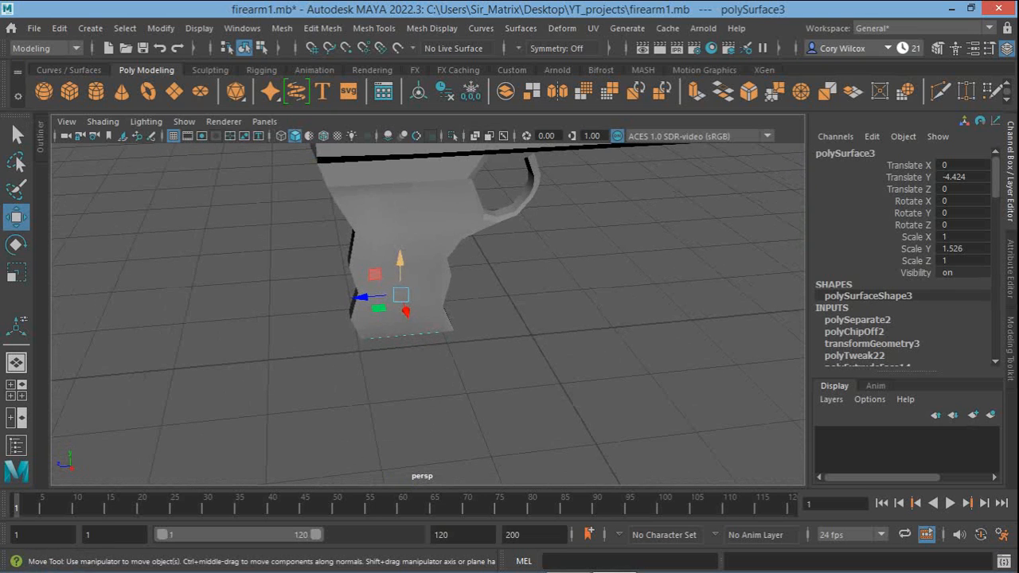
pyautogui.moveTo(399, 257); pyautogui.dragTo(404, 472)
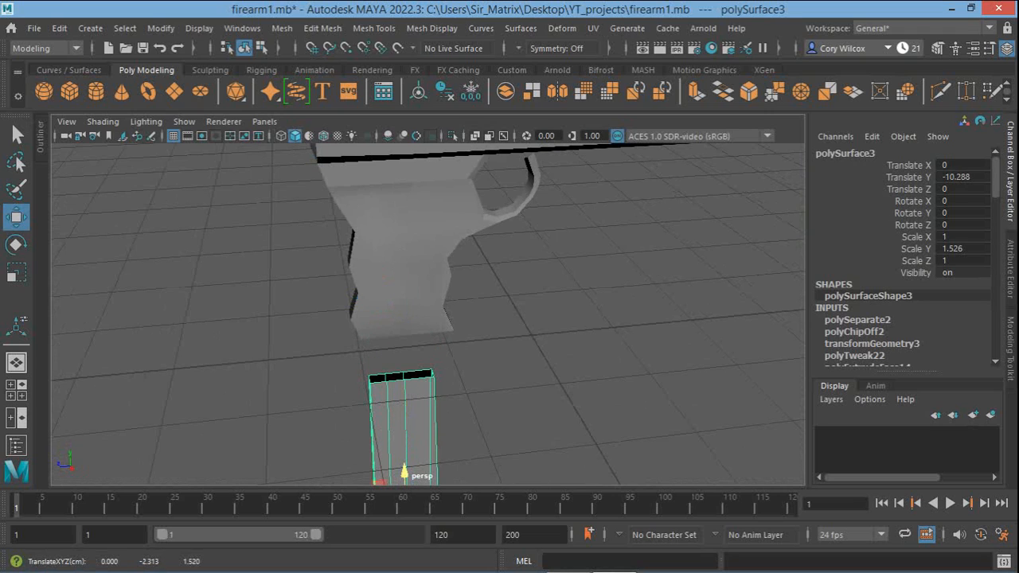
pyautogui.keyDown('alt'); pyautogui.moveTo(404, 472); pyautogui.dragTo(350, 467, button='right'); pyautogui.keyUp('alt')
pyautogui.keyDown('alt'); pyautogui.moveTo(350, 466); pyautogui.dragTo(382, 377, button='middle'); pyautogui.keyUp('alt')
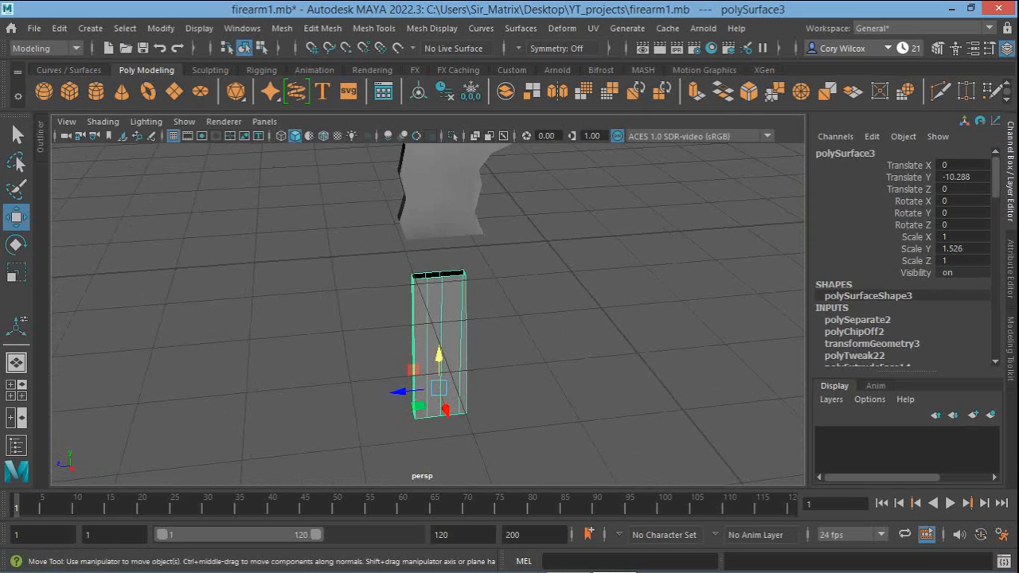
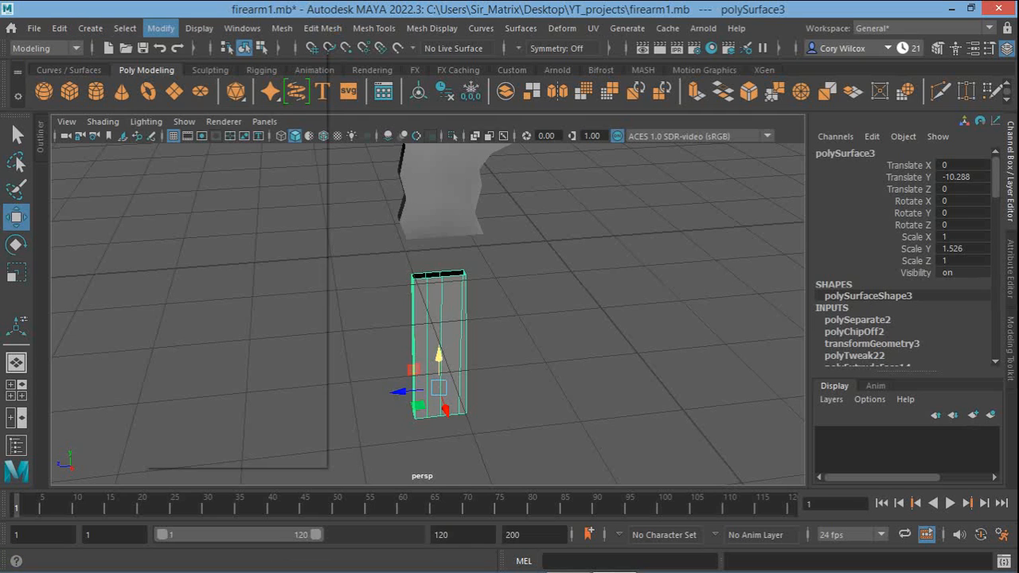
pyautogui.click(160, 28)
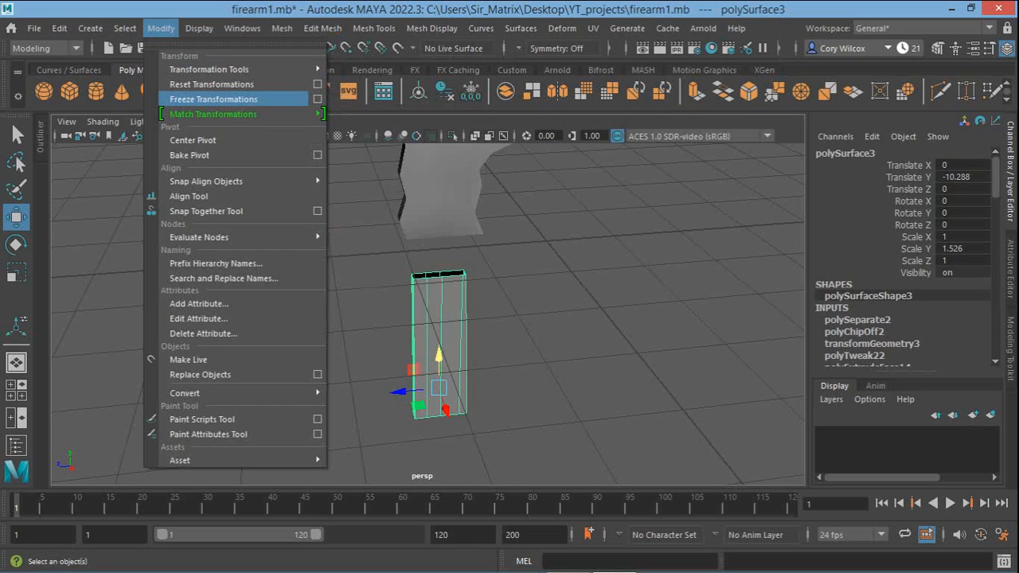
pyautogui.click(213, 99)
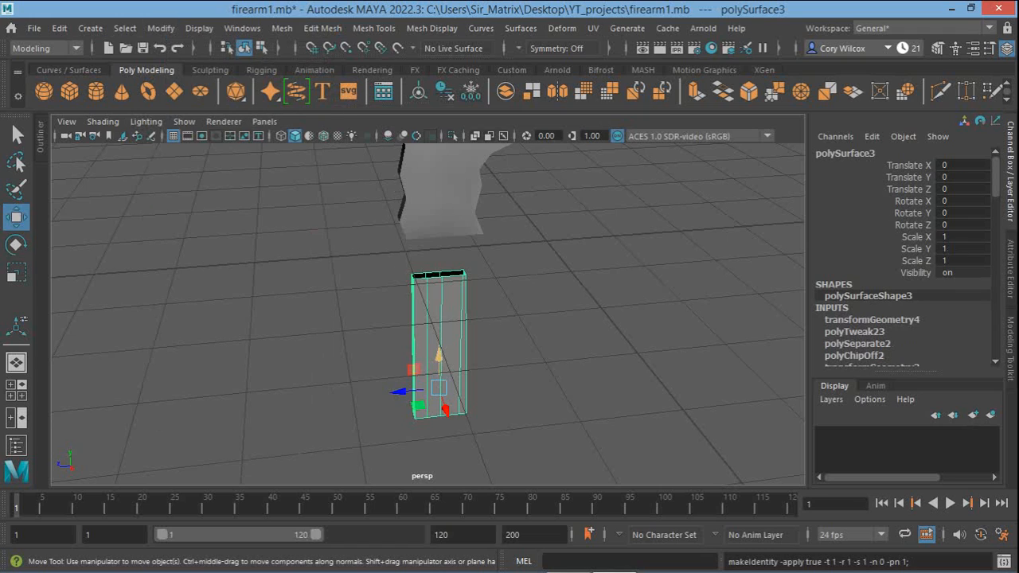
# Test the frozen rest position by moving the magazine away along Z and resetting its Translate Z to 0
pyautogui.moveTo(402, 391); pyautogui.dragTo(692, 362)
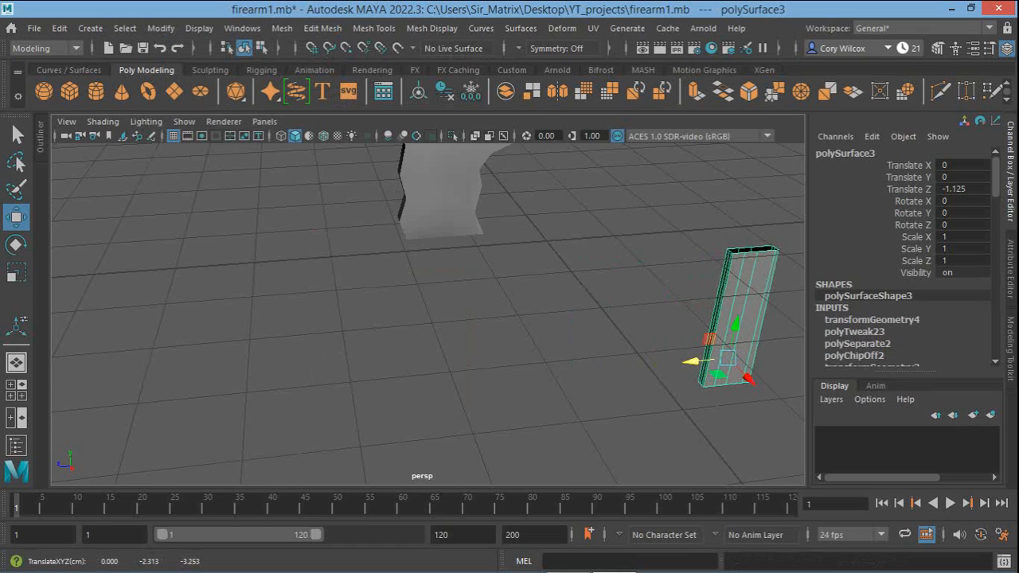
pyautogui.click(963, 190)
pyautogui.write('0')
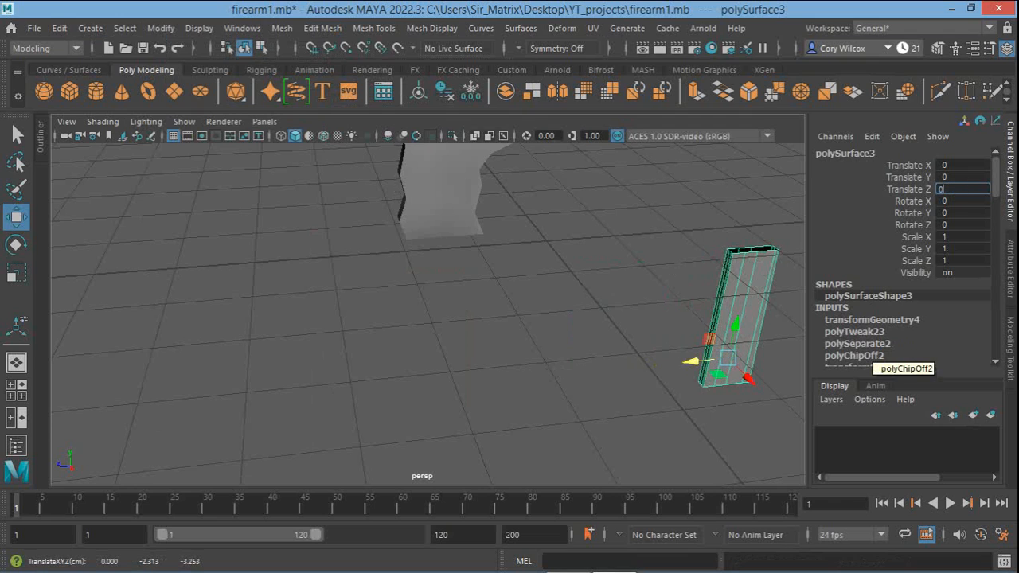
pyautogui.click(605, 343)
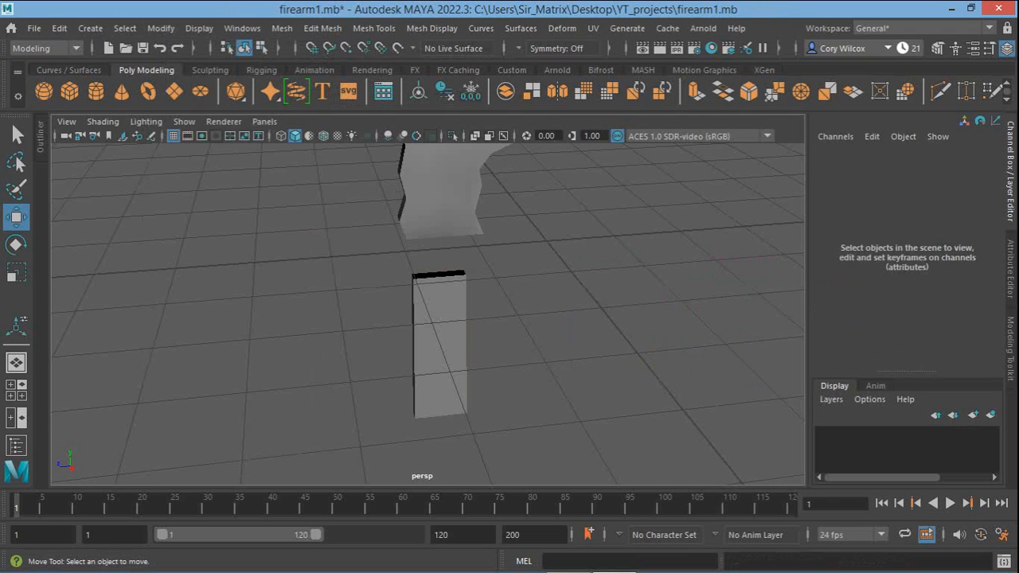
# Raise the magazine back into the grip to a Translate Y of about 5.713 and freeze its transformations there
pyautogui.click(439, 346)
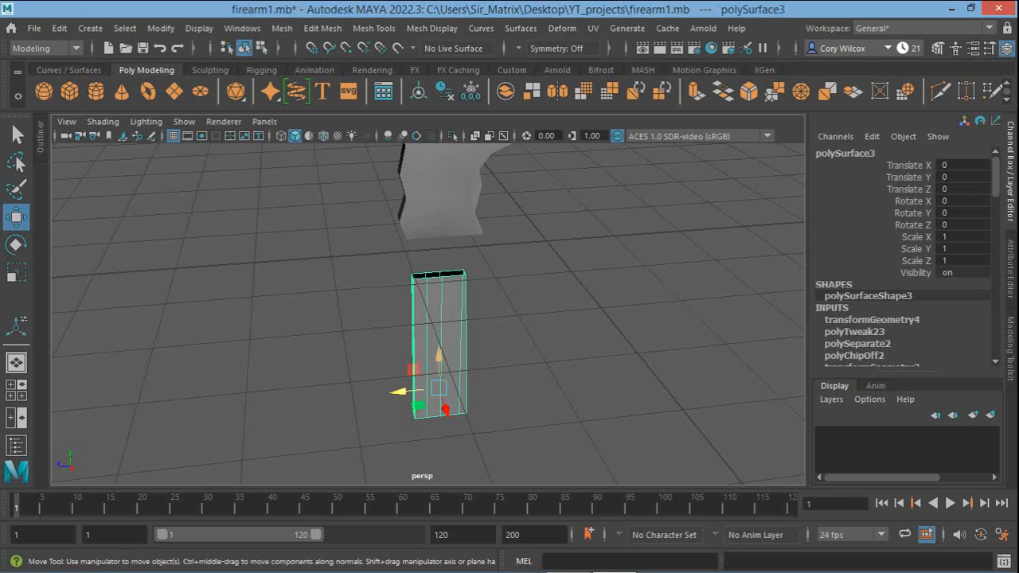
pyautogui.moveTo(439, 356); pyautogui.dragTo(440, 169)
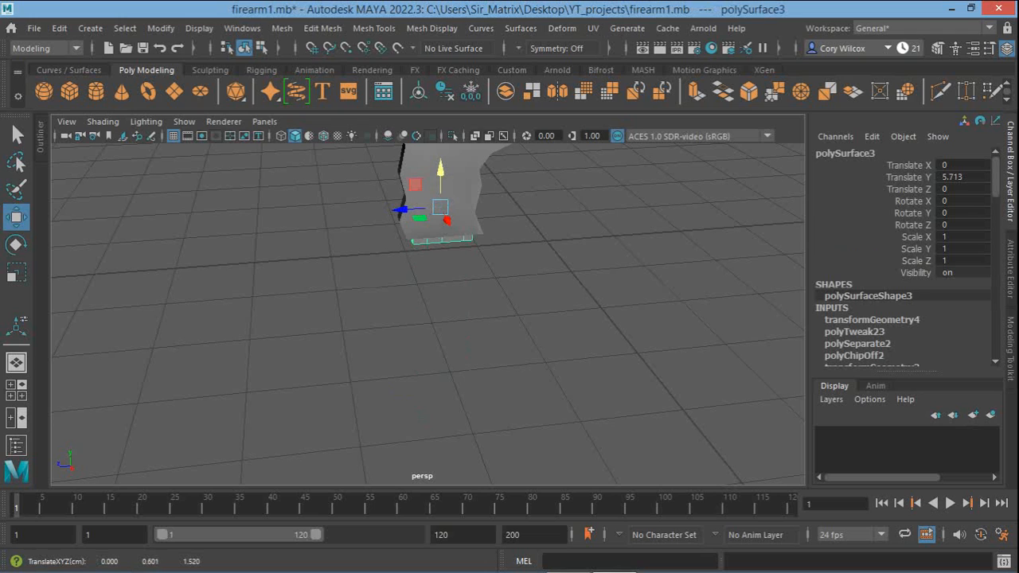
pyautogui.keyDown('alt'); pyautogui.moveTo(477, 334); pyautogui.dragTo(460, 256); pyautogui.keyUp('alt')
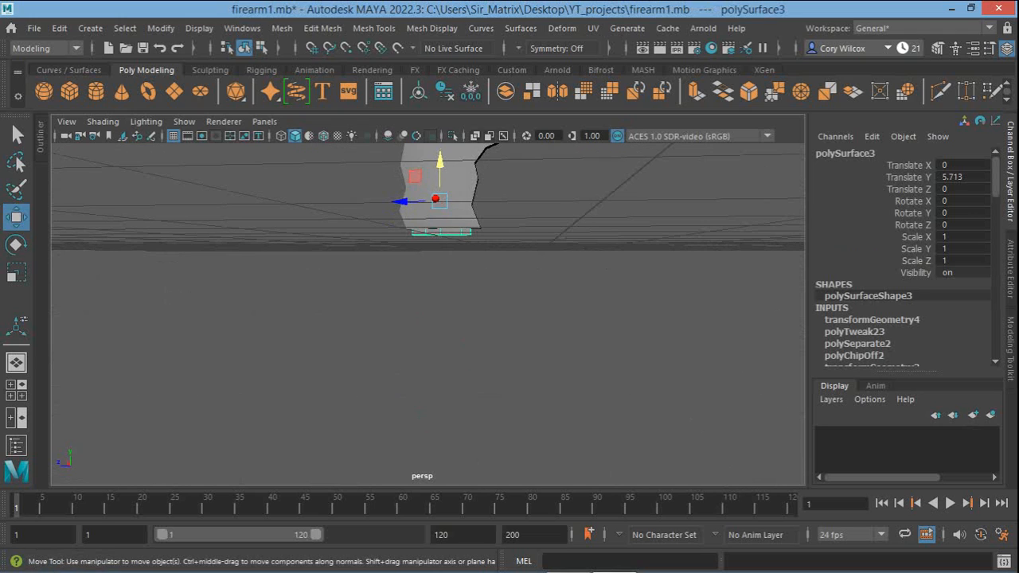
pyautogui.keyDown('alt'); pyautogui.moveTo(460, 256); pyautogui.dragTo(509, 271, button='right'); pyautogui.keyUp('alt')
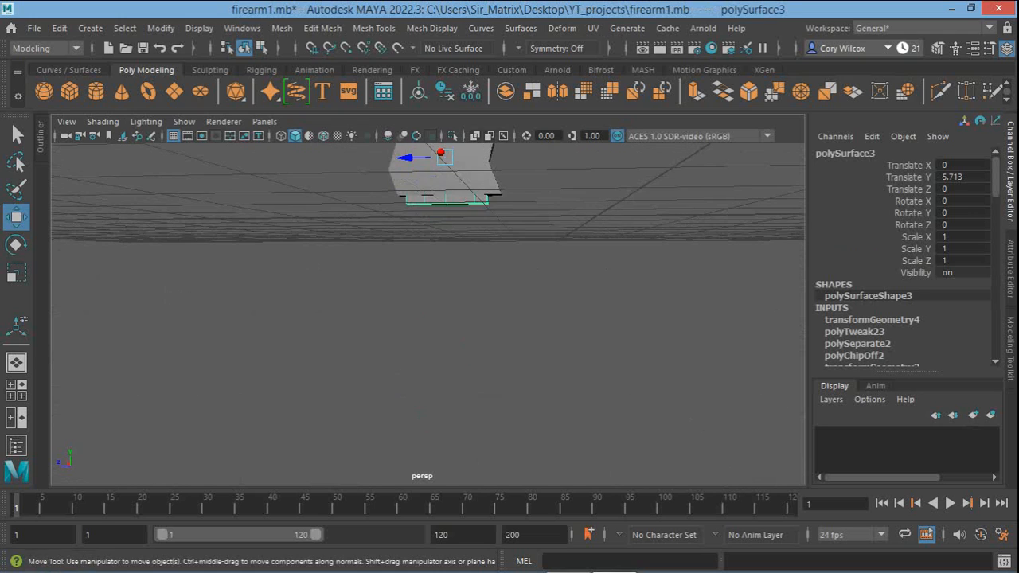
pyautogui.keyDown('alt'); pyautogui.moveTo(477, 286); pyautogui.dragTo(473, 312); pyautogui.keyUp('alt')
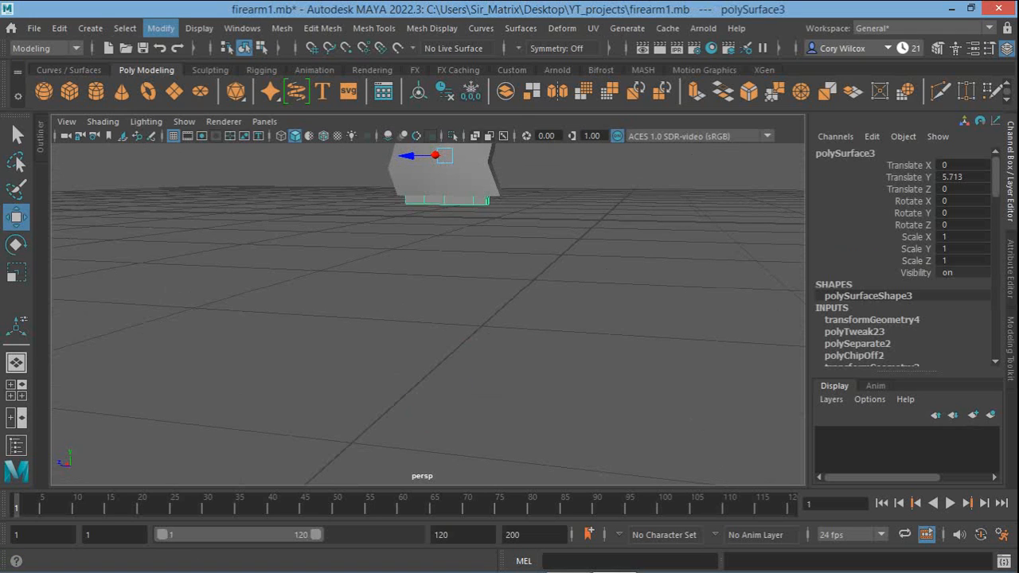
pyautogui.click(160, 28)
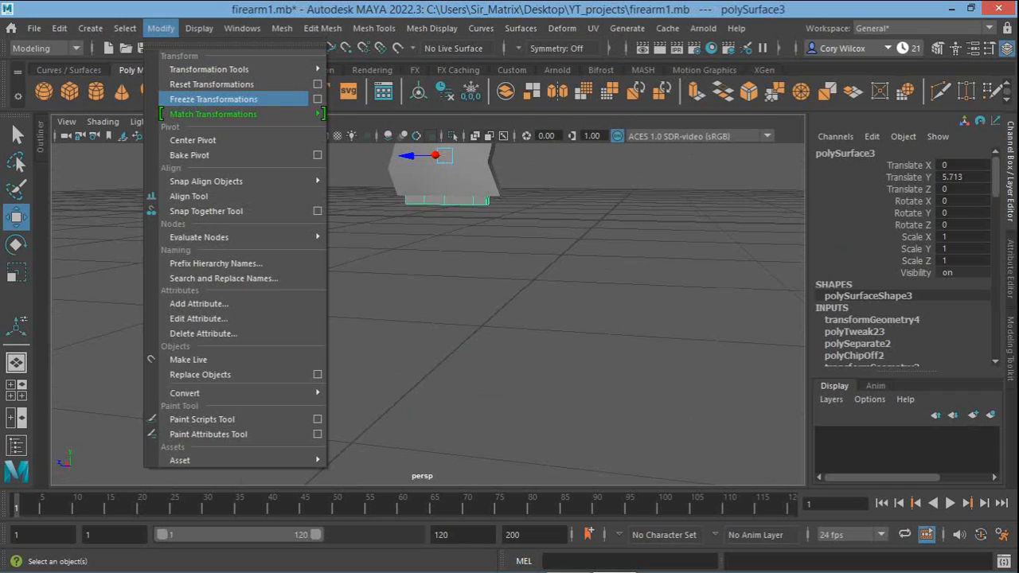
pyautogui.click(213, 98)
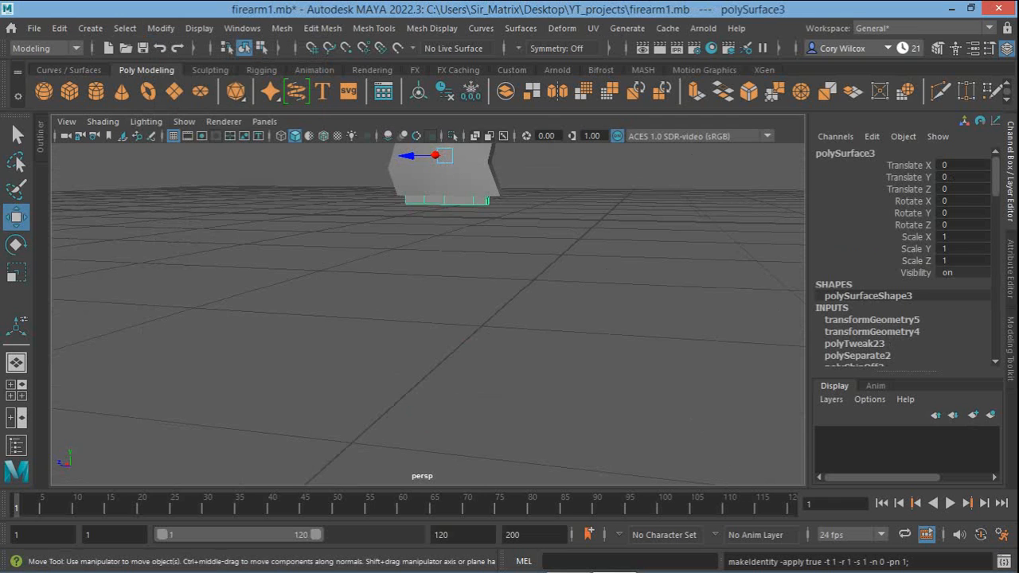
# Test the magazine's seated zero position by moving it away on all axes and resetting Translate X, Y and Z to 0
pyautogui.scroll(-5, 428, 313)
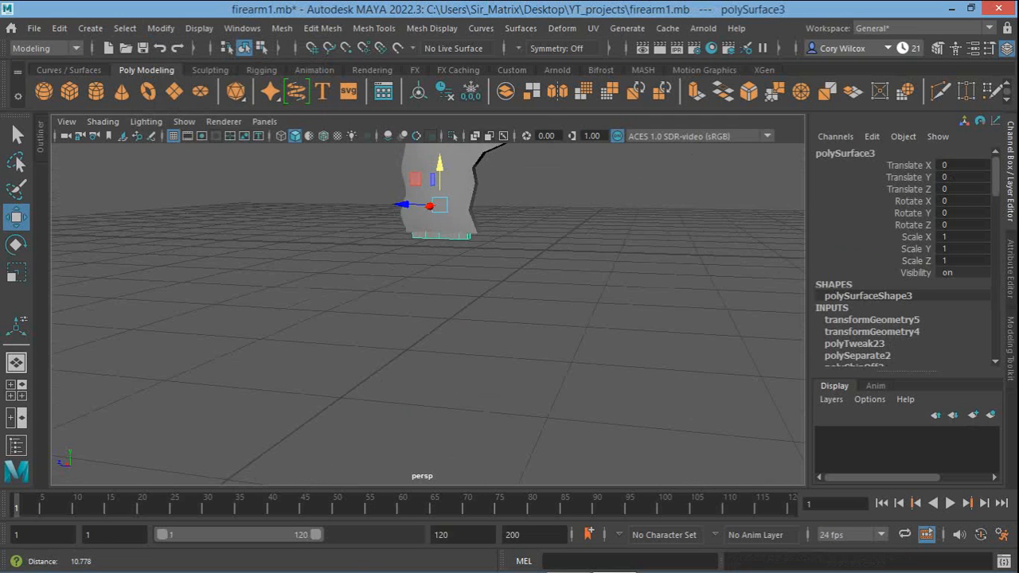
pyautogui.moveTo(437, 180); pyautogui.dragTo(649, 150)
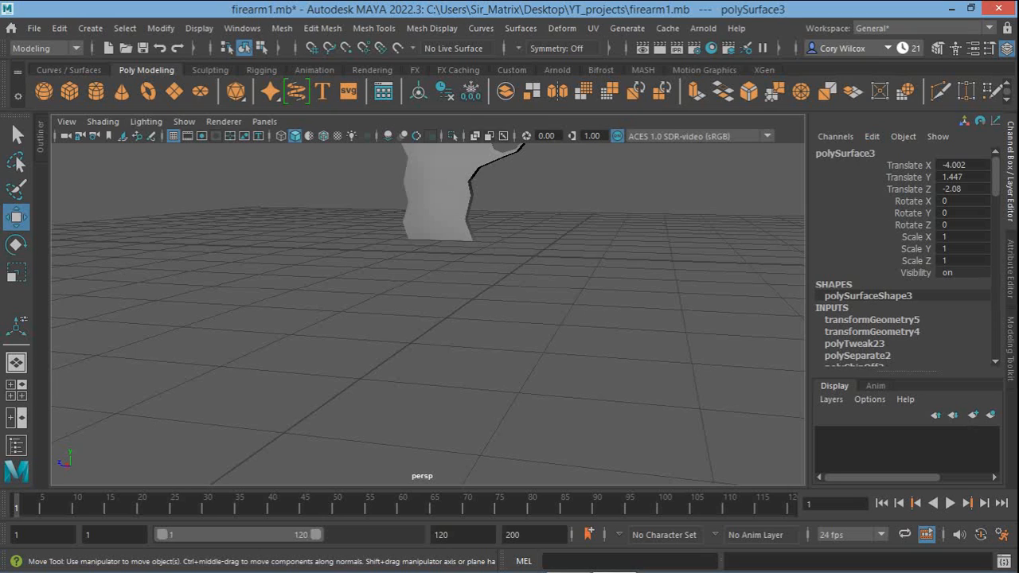
pyautogui.click(962, 190)
pyautogui.write('0')
pyautogui.click(962, 178)
pyautogui.write('0')
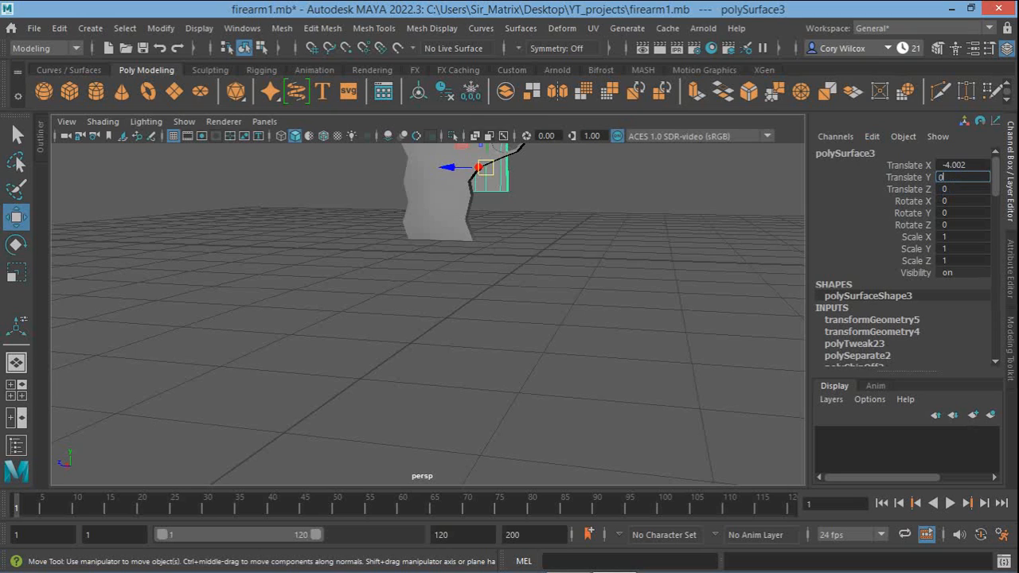
pyautogui.click(962, 165)
pyautogui.write('0')
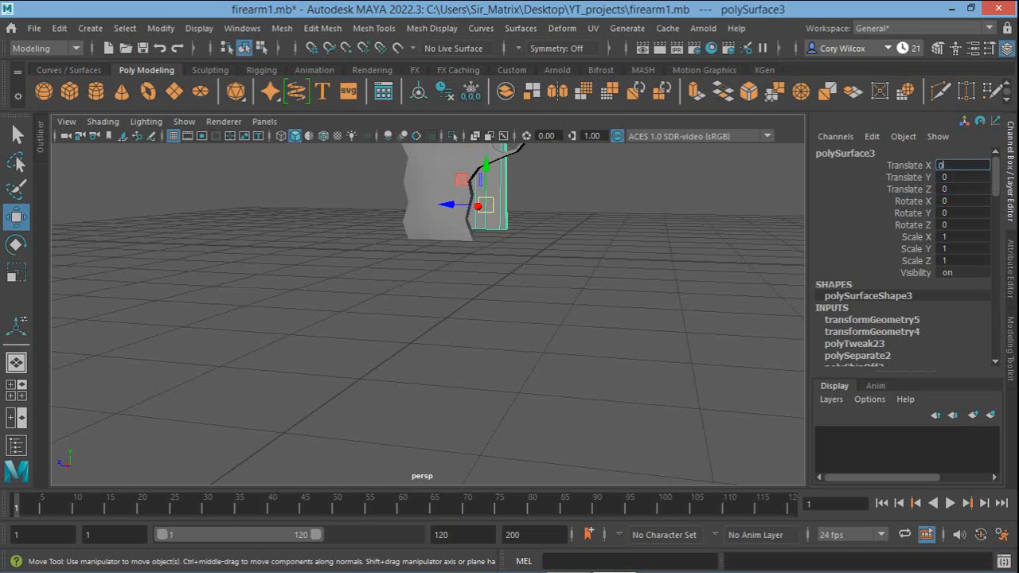
pyautogui.click(636, 302)
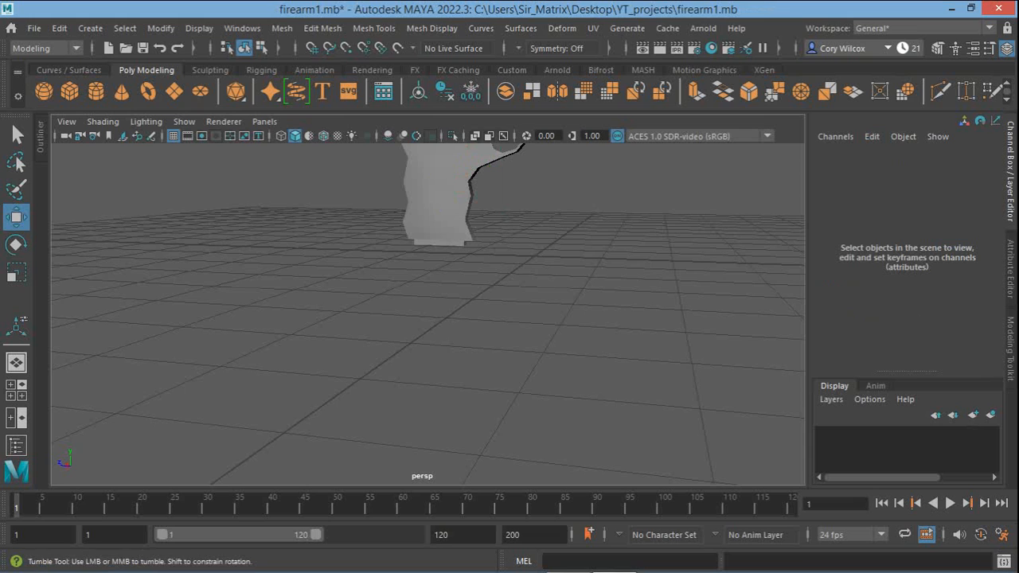
# Lower the magazine straight down out of the grip to a Translate Y of about -5.831
pyautogui.keyDown('alt'); pyautogui.moveTo(637, 334); pyautogui.dragTo(696, 326); pyautogui.keyUp('alt')
pyautogui.keyDown('alt'); pyautogui.moveTo(509, 279); pyautogui.dragTo(503, 363, button='middle'); pyautogui.keyUp('alt')
pyautogui.press('q')
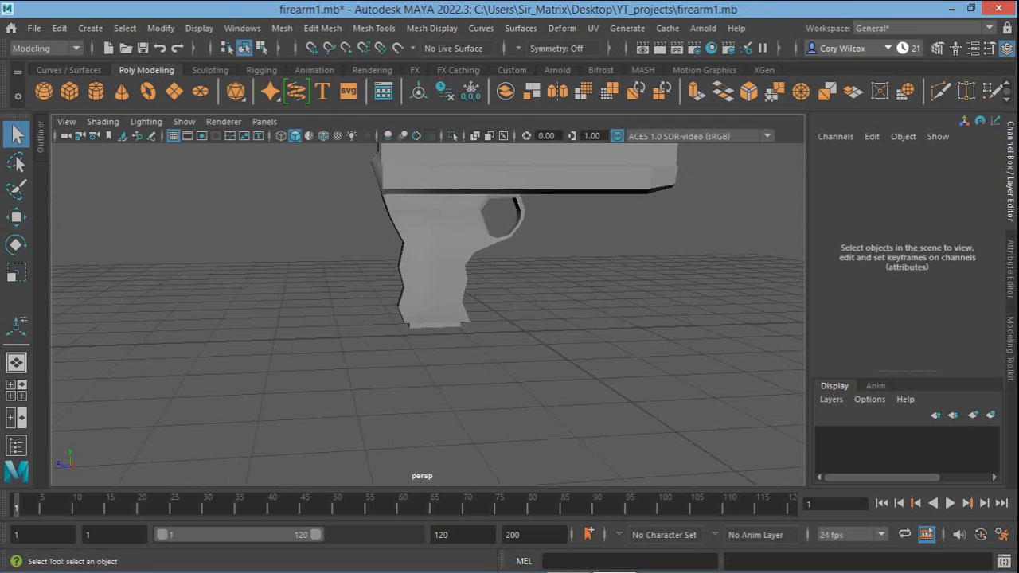
pyautogui.click(434, 259)
pyautogui.click(434, 325)
pyautogui.press('w')
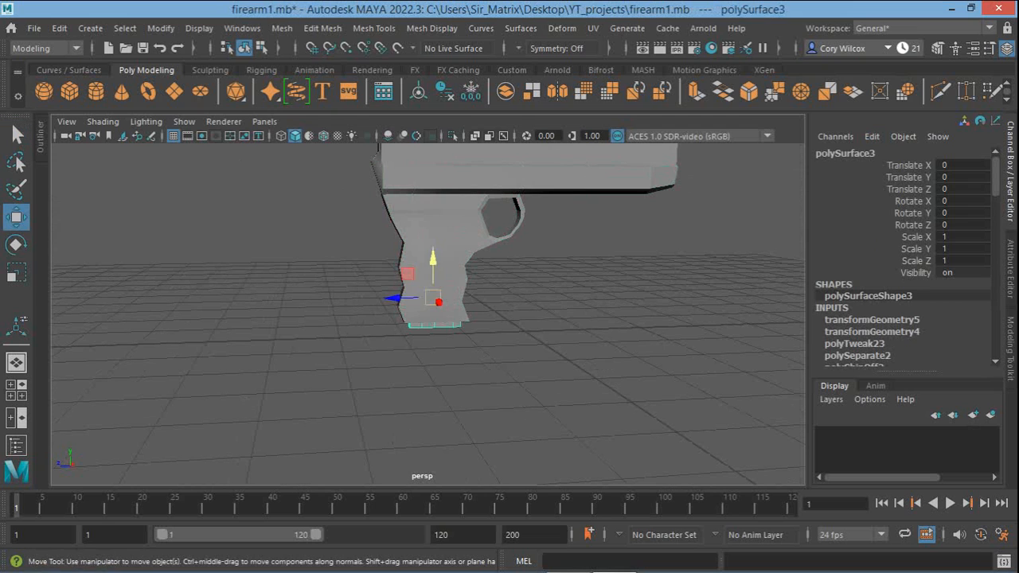
pyautogui.moveTo(433, 259); pyautogui.dragTo(432, 435)
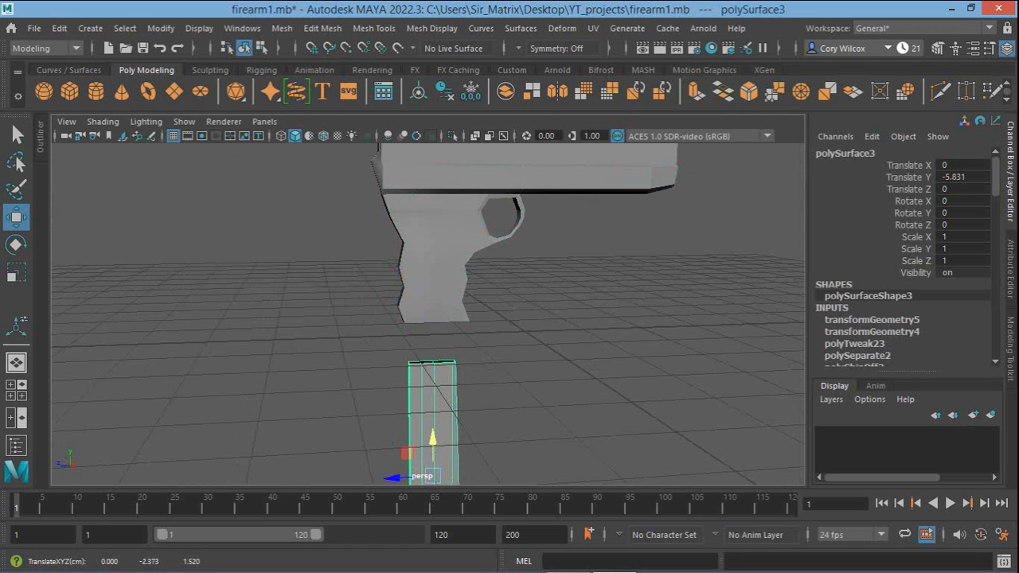
pyautogui.press('q')
# Cut a vertical edge into the upper grip just behind the trigger guard with Multi-Cut, extending the grip's front edge line upward
pyautogui.keyDown('alt'); pyautogui.moveTo(432, 390); pyautogui.dragTo(416, 477, button='middle'); pyautogui.keyUp('alt')
pyautogui.scroll(4, 428, 315)
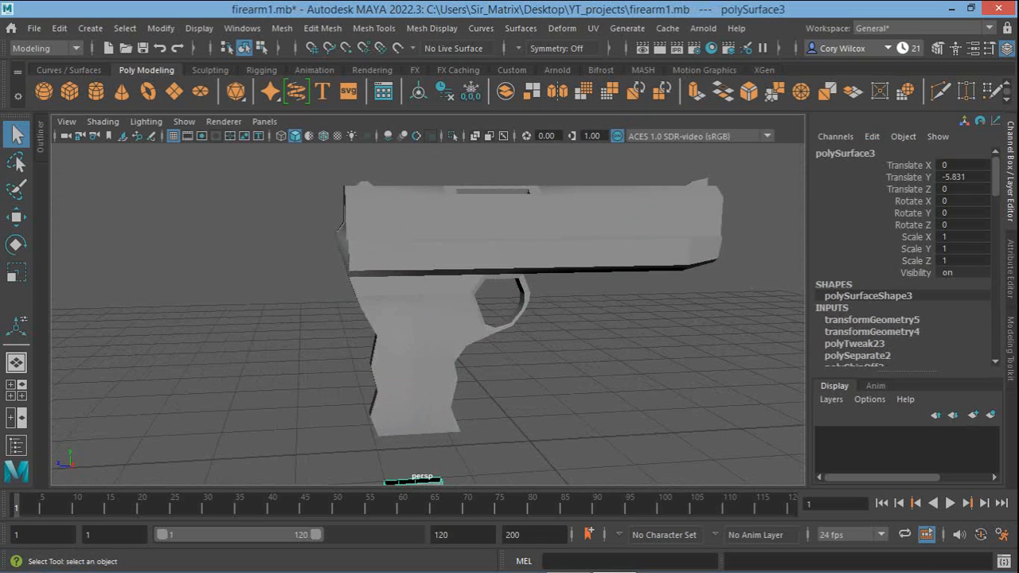
pyautogui.keyDown('alt'); pyautogui.moveTo(428, 314); pyautogui.dragTo(478, 319); pyautogui.keyUp('alt')
pyautogui.scroll(4, 481, 296)
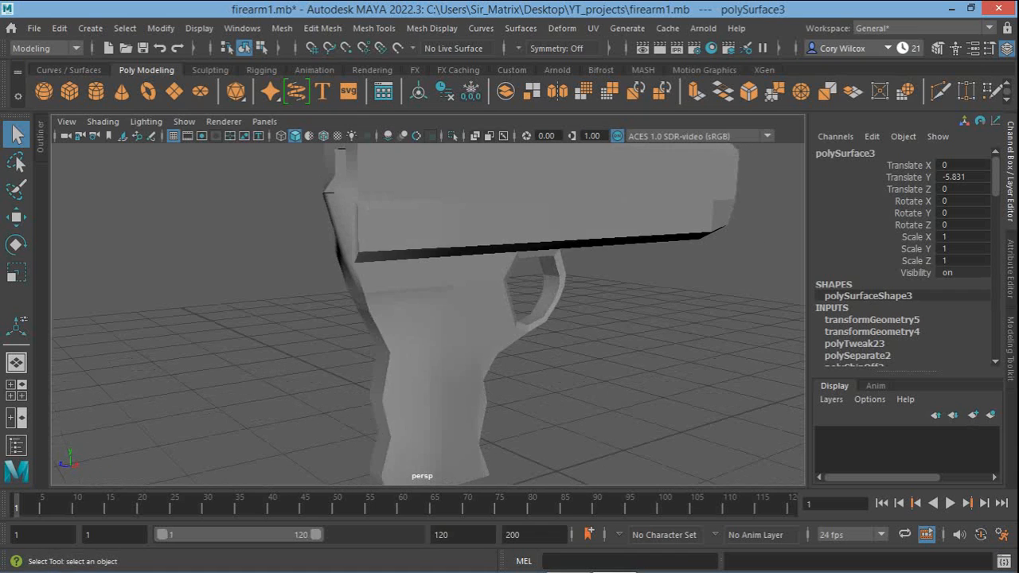
pyautogui.click(469, 318)
pyautogui.moveTo(486, 309); pyautogui.dragTo(417, 149, button='right')
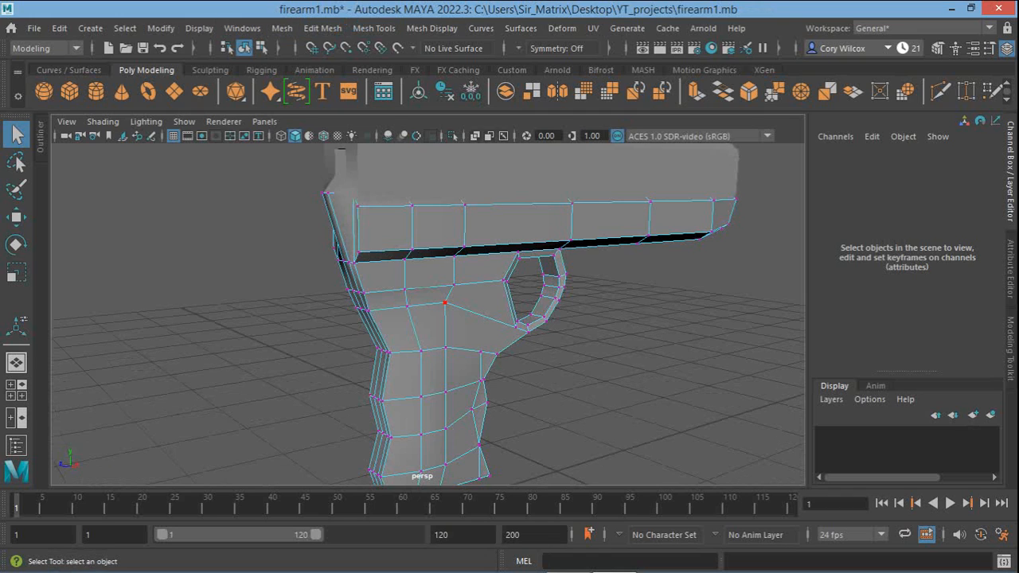
pyautogui.moveTo(445, 303); pyautogui.dragTo(444, 111, button='right')
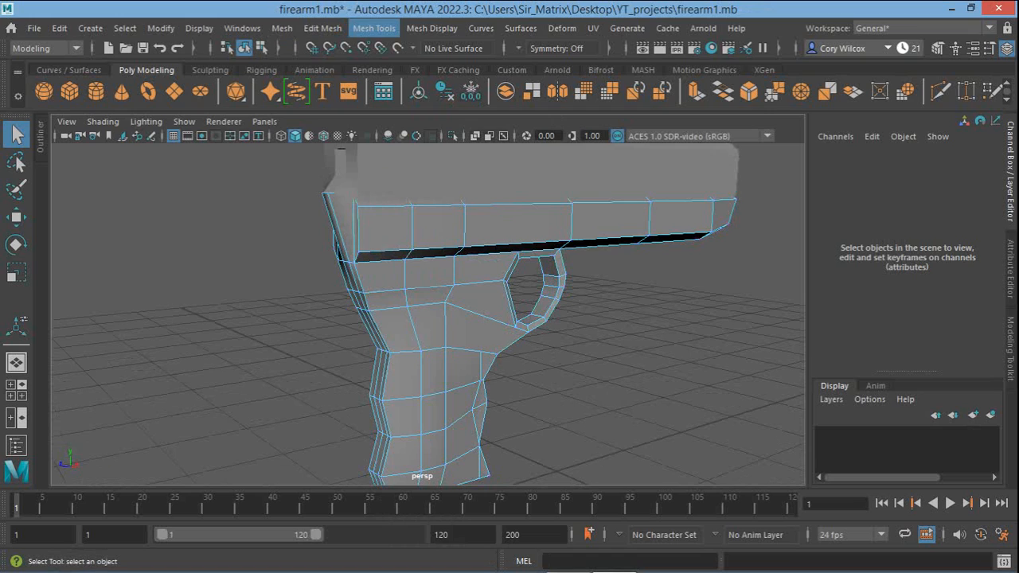
pyautogui.click(373, 28)
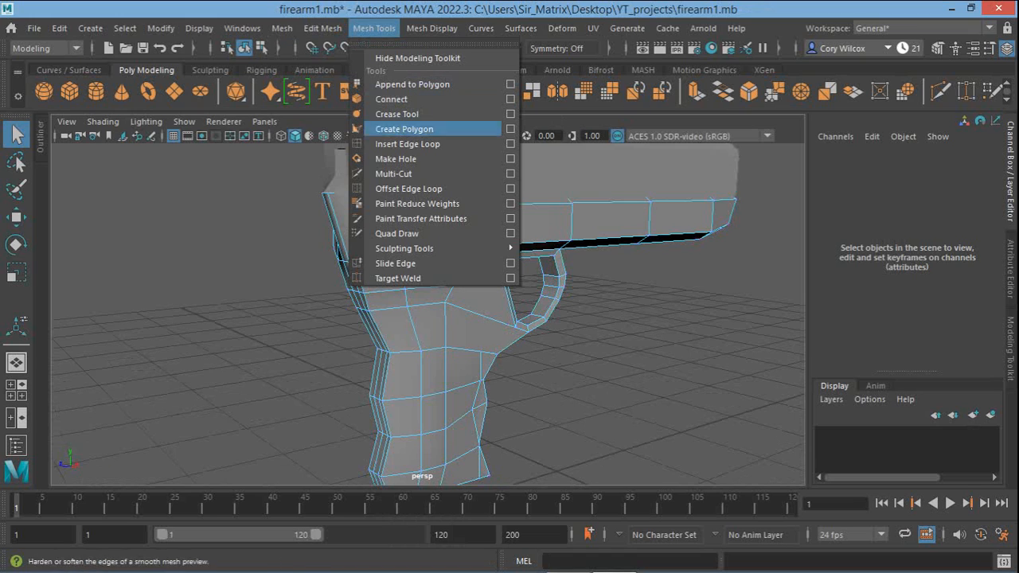
pyautogui.click(393, 174)
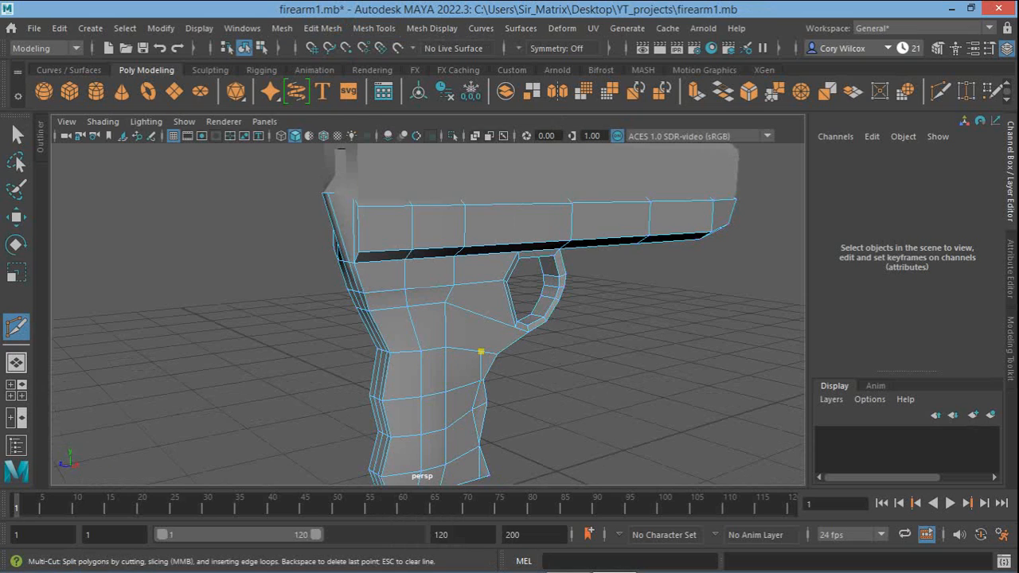
pyautogui.click(480, 352)
pyautogui.click(488, 281)
pyautogui.press('Return')
# Cut a small diamond around the edge intersection behind the trigger guard with Multi-Cut
pyautogui.keyDown('alt'); pyautogui.moveTo(446, 318); pyautogui.dragTo(501, 319, button='right'); pyautogui.keyUp('alt')
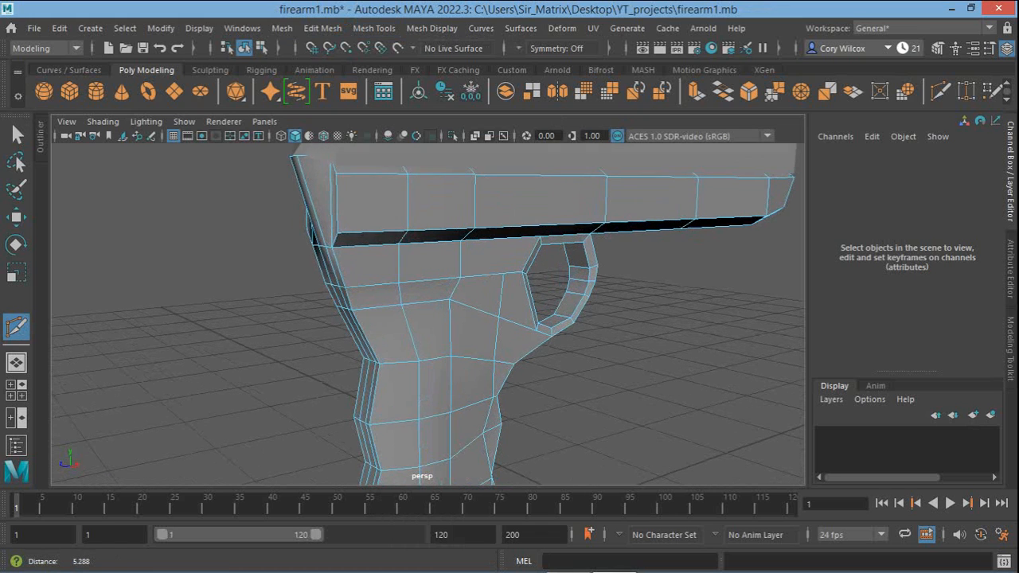
pyautogui.keyDown('alt'); pyautogui.moveTo(501, 319); pyautogui.dragTo(388, 294); pyautogui.keyUp('alt')
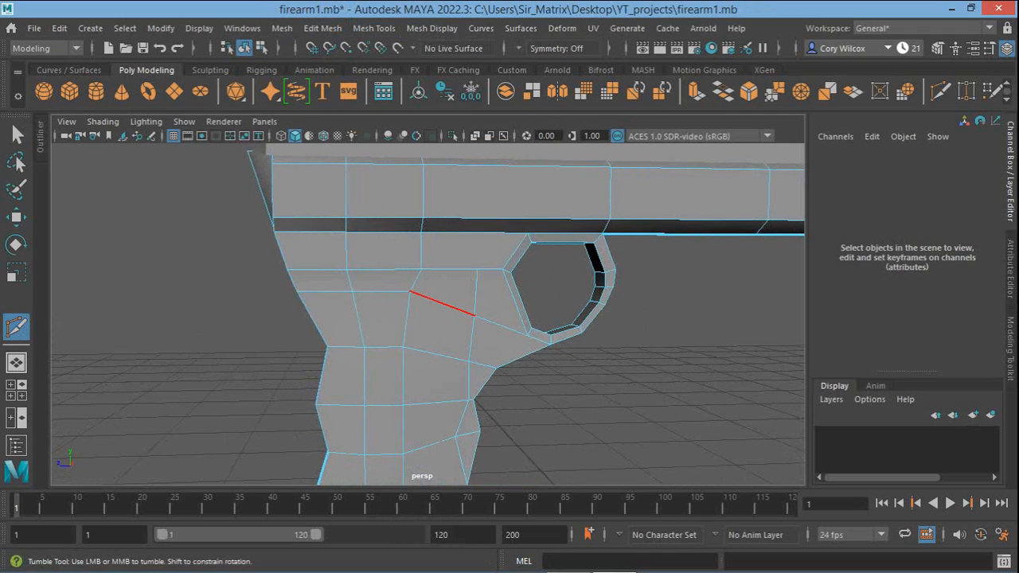
pyautogui.click(454, 307)
pyautogui.click(472, 333)
pyautogui.click(486, 319)
pyautogui.click(475, 300)
pyautogui.press('Return')
pyautogui.press('q')
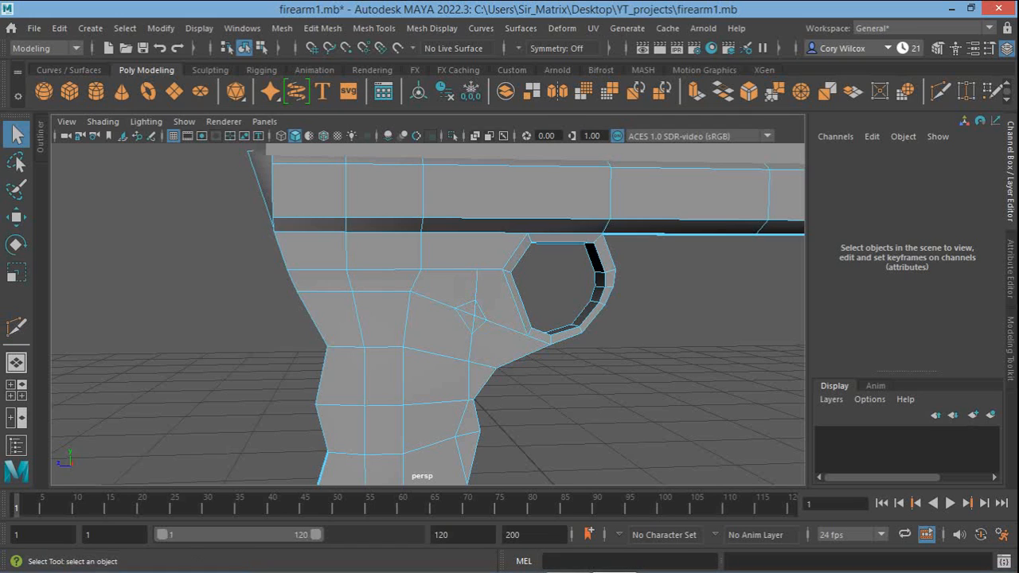
# Delete the edges crossing inside the small diamond to leave a single face
pyautogui.moveTo(483, 147); pyautogui.dragTo(483, 109, button='right')
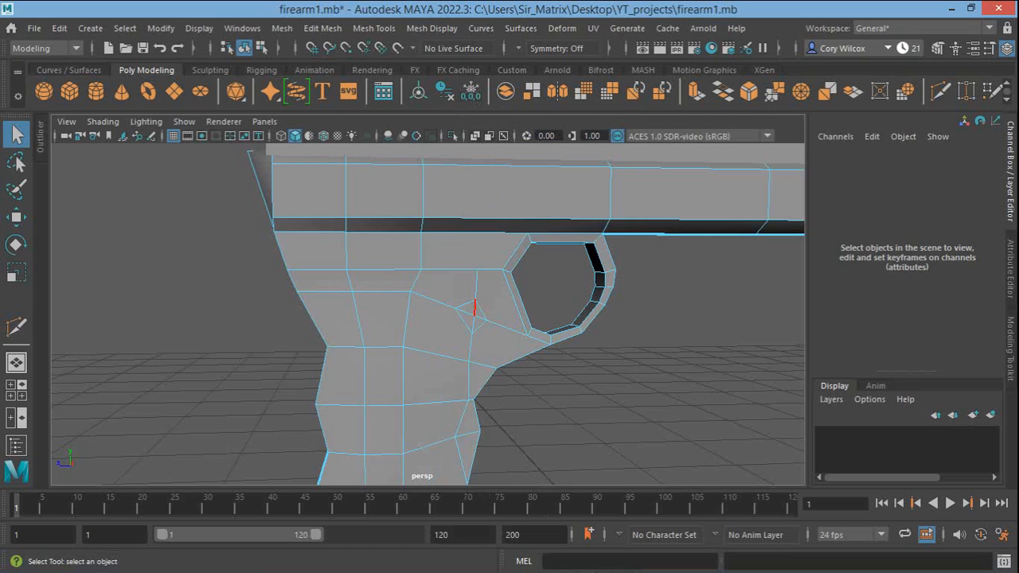
pyautogui.click(475, 307)
pyautogui.keyDown('shift'); pyautogui.click(465, 312); pyautogui.keyUp('shift')
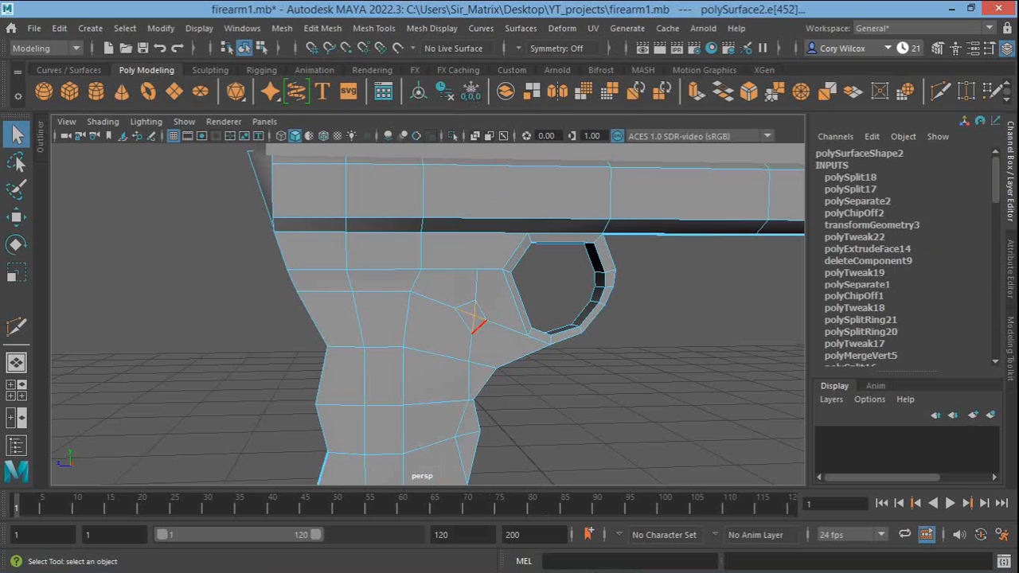
pyautogui.press('Delete')
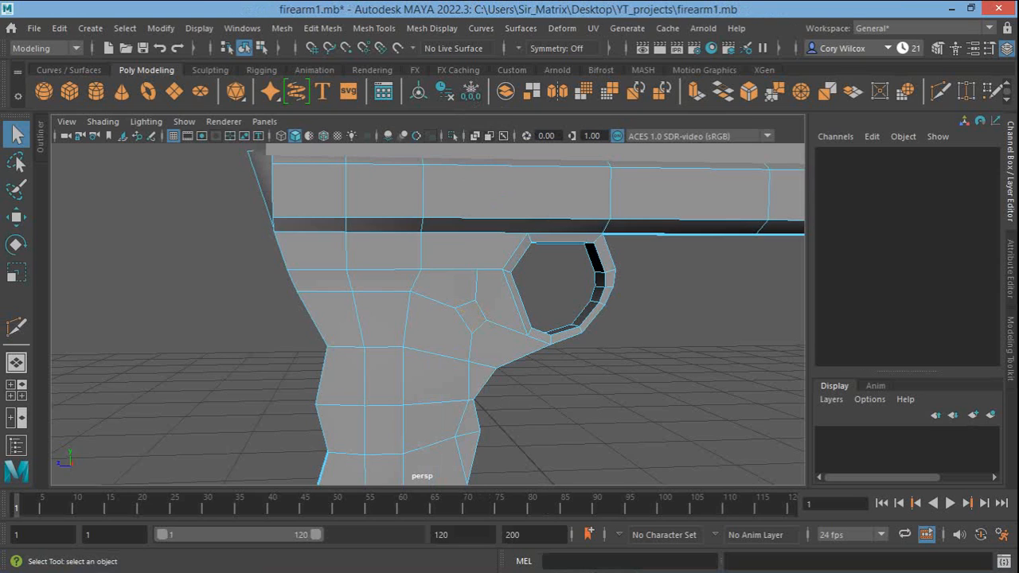
# Select the diamond face behind the trigger guard and scale it down uniformly to a smaller size
pyautogui.moveTo(476, 310); pyautogui.dragTo(475, 189, button='right')
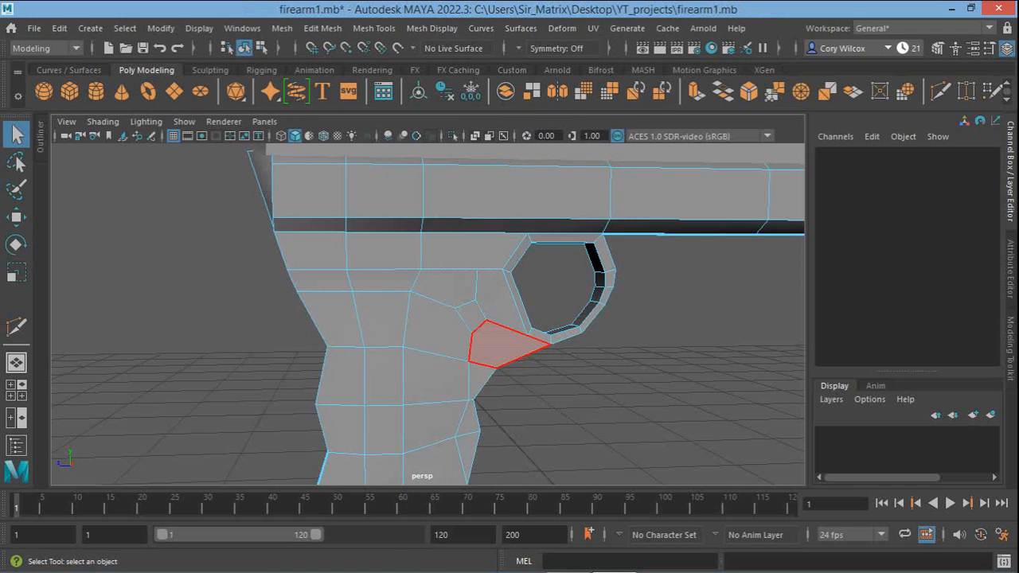
pyautogui.click(471, 310)
pyautogui.press('r')
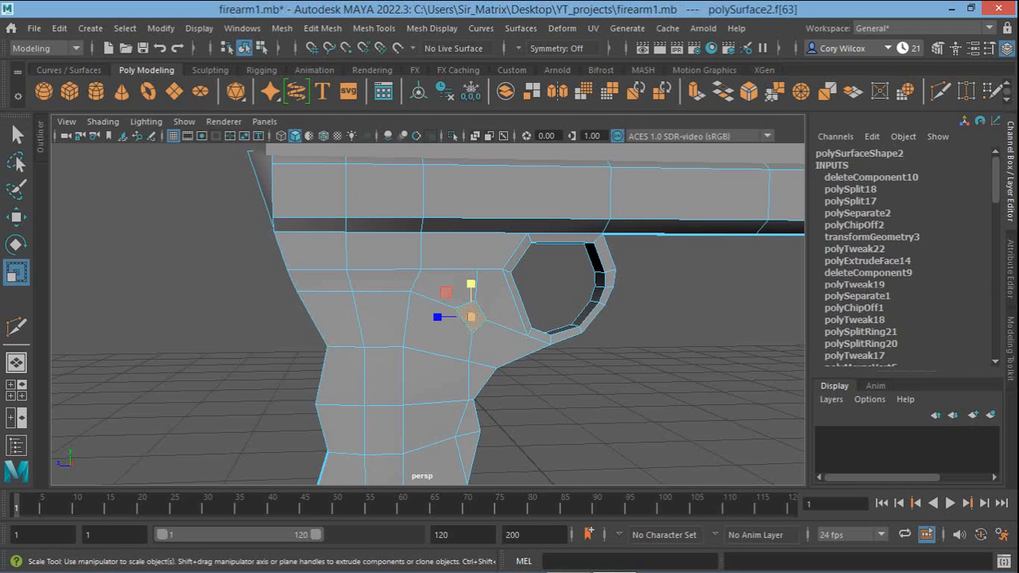
pyautogui.moveTo(470, 317); pyautogui.dragTo(444, 317)
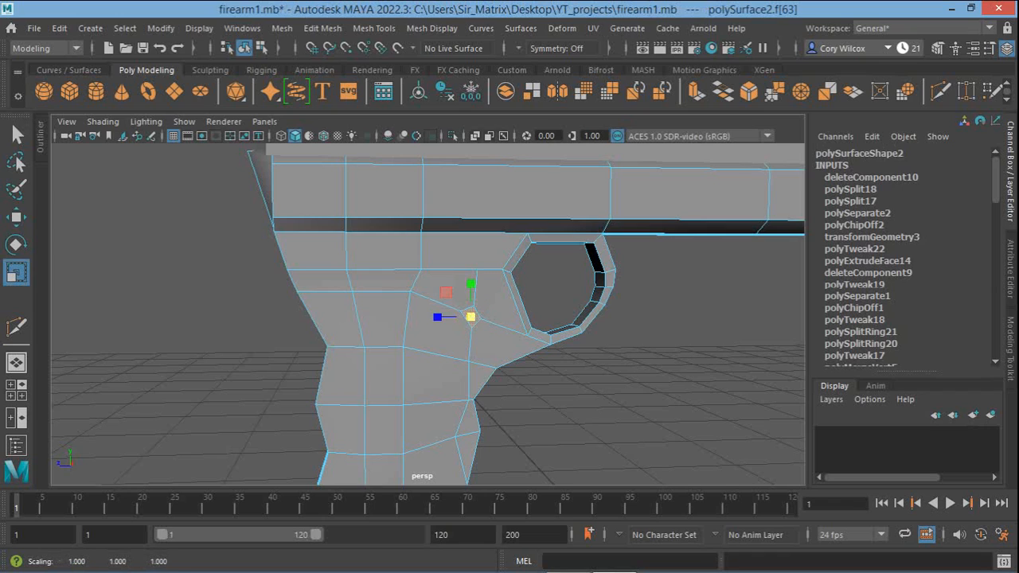
pyautogui.press('q')
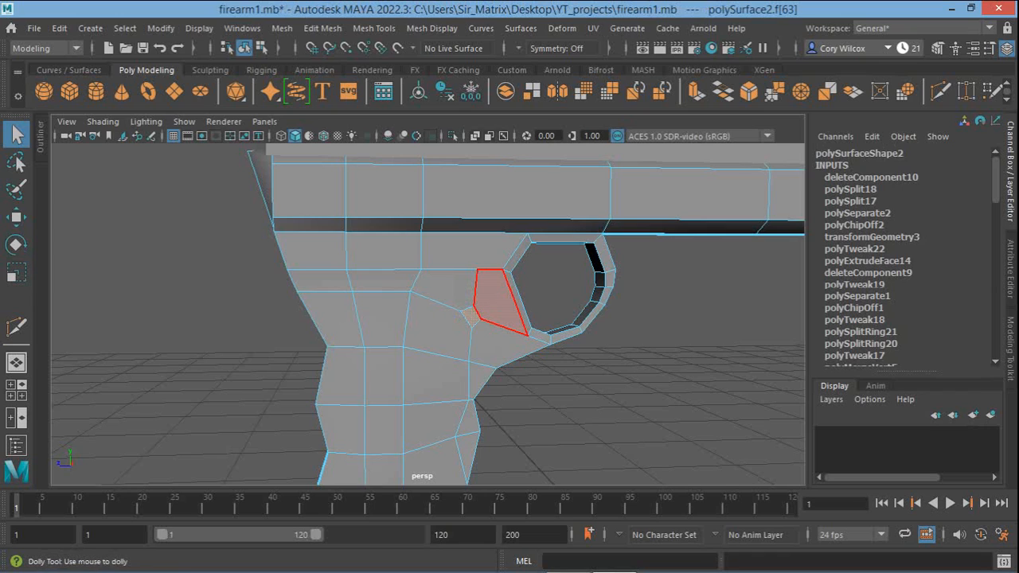
# Extrude the diamond face and pull it outward from the grip to form a small raised button
pyautogui.keyDown('alt'); pyautogui.moveTo(509, 299); pyautogui.dragTo(564, 299, button='right'); pyautogui.keyUp('alt')
pyautogui.keyDown('alt'); pyautogui.moveTo(563, 299); pyautogui.dragTo(631, 315); pyautogui.keyUp('alt')
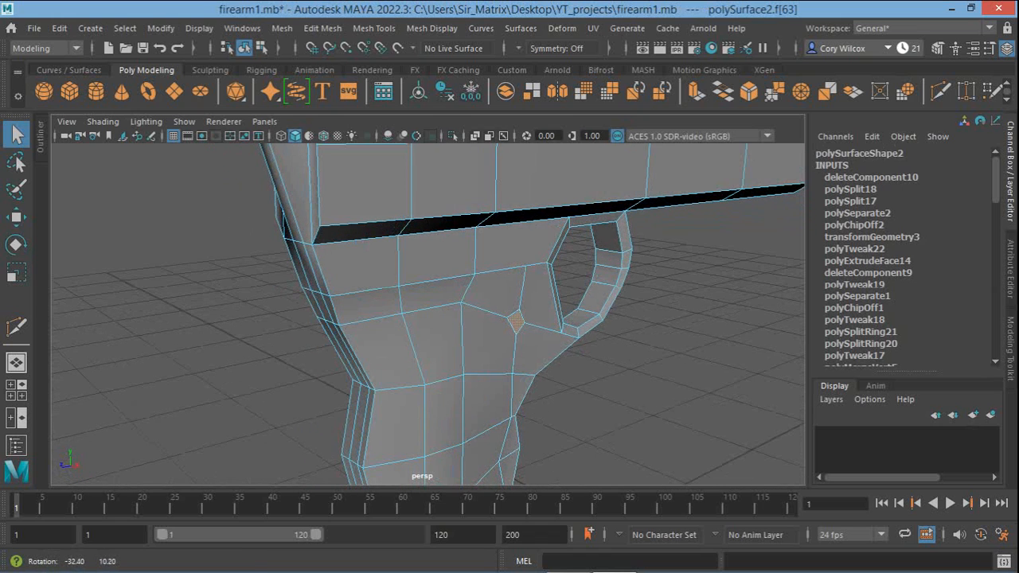
pyautogui.click(374, 29)
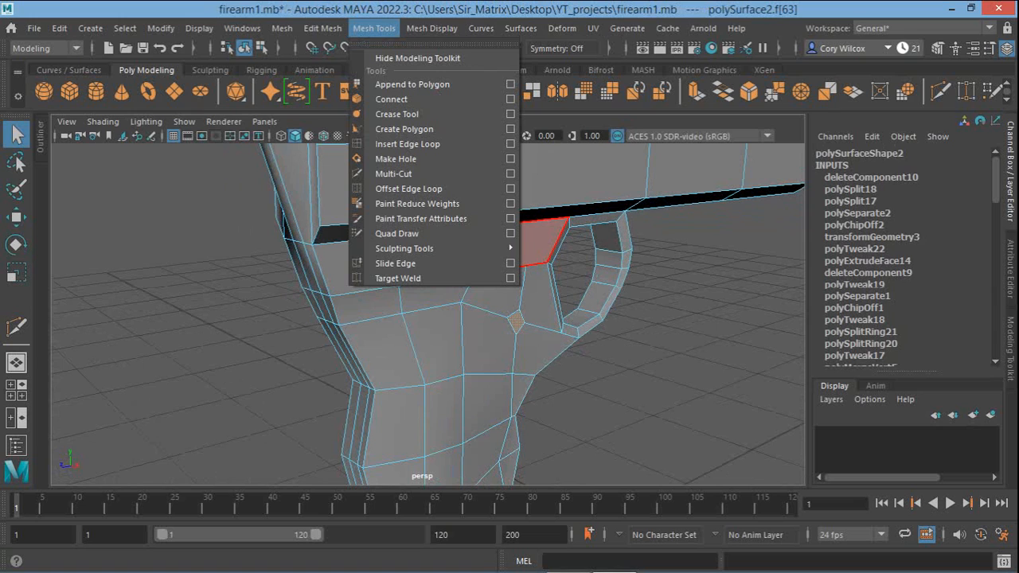
pyautogui.moveTo(322, 29)
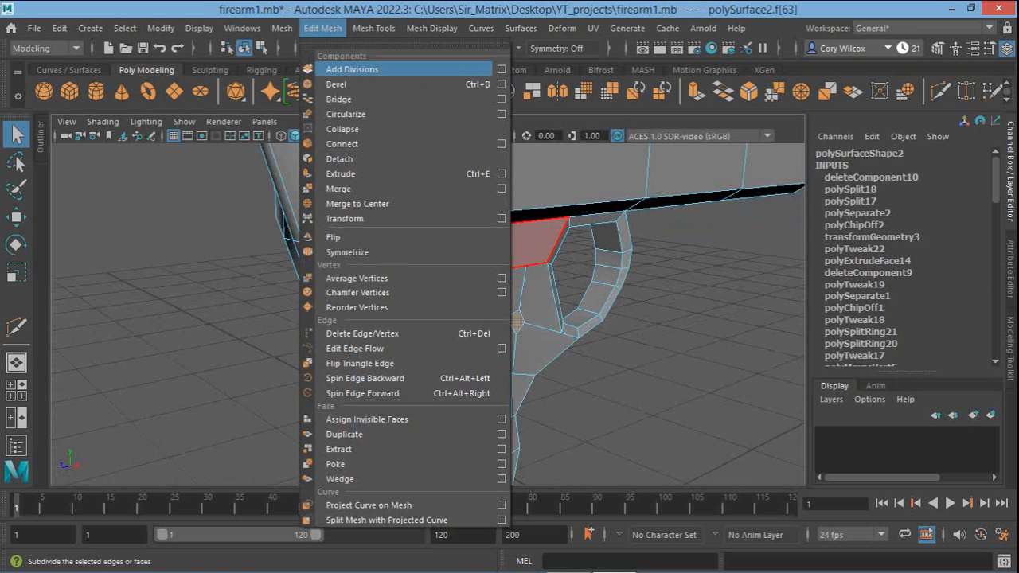
pyautogui.click(342, 173)
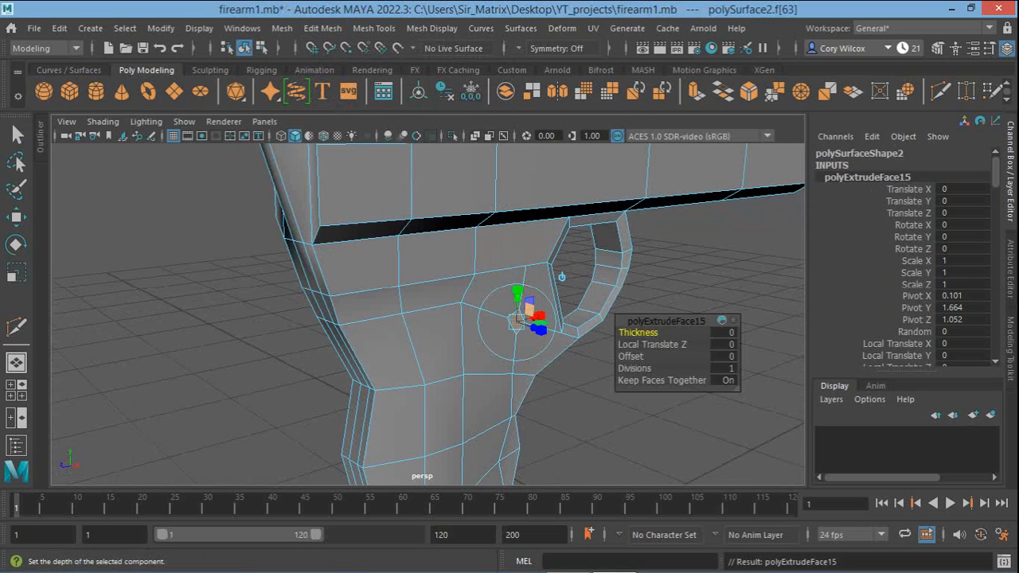
pyautogui.press('w')
pyautogui.moveTo(543, 328); pyautogui.dragTo(465, 347)
pyautogui.press('q')
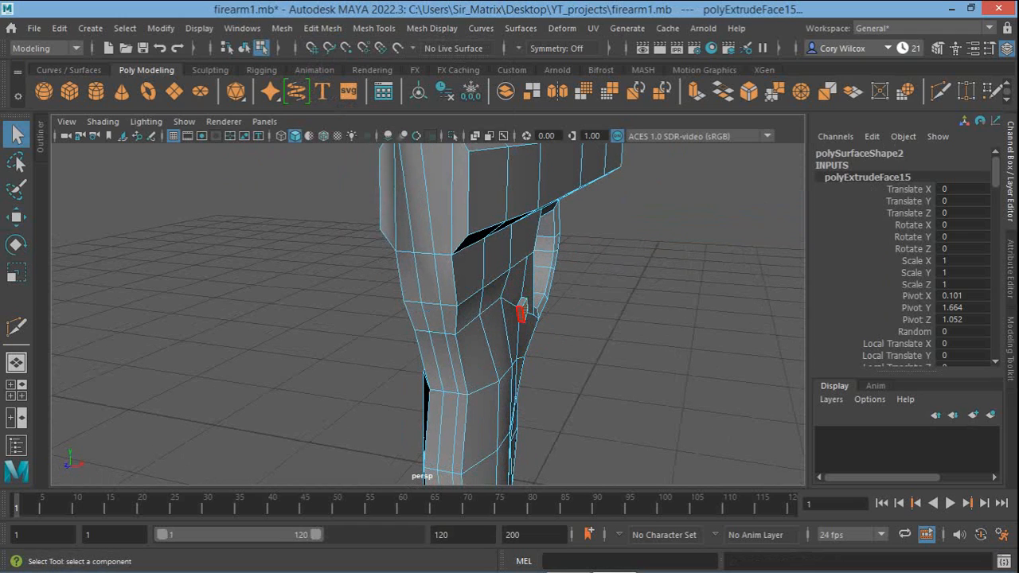
# Examine the raised button and frame from several angles in smooth preview and in the unsmoothed display
pyautogui.keyDown('alt'); pyautogui.moveTo(522, 315); pyautogui.dragTo(495, 316, button='right'); pyautogui.keyUp('alt')
pyautogui.keyDown('alt'); pyautogui.moveTo(495, 315); pyautogui.dragTo(390, 386); pyautogui.keyUp('alt')
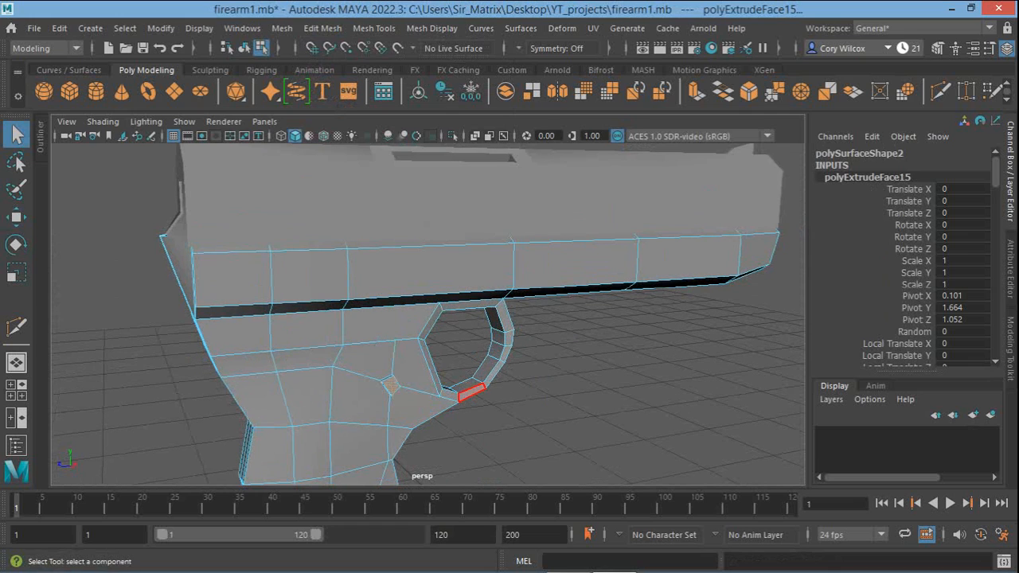
pyautogui.press('3')
pyautogui.keyDown('alt'); pyautogui.moveTo(469, 392); pyautogui.dragTo(590, 354); pyautogui.keyUp('alt')
pyautogui.keyDown('alt'); pyautogui.moveTo(590, 353); pyautogui.dragTo(567, 387, button='middle'); pyautogui.keyUp('alt')
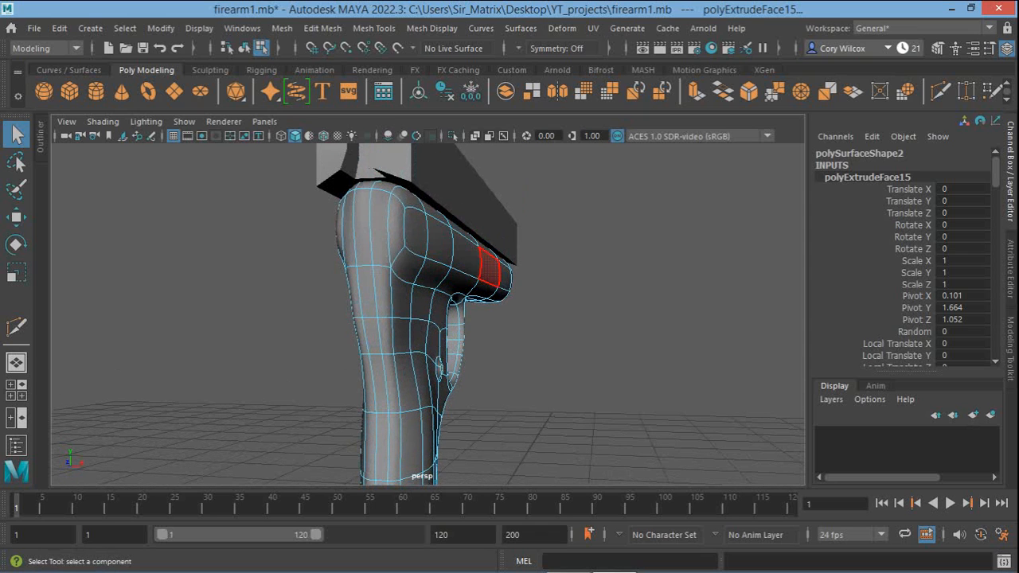
pyautogui.keyDown('alt'); pyautogui.moveTo(482, 288); pyautogui.dragTo(478, 289, button='right'); pyautogui.keyUp('alt')
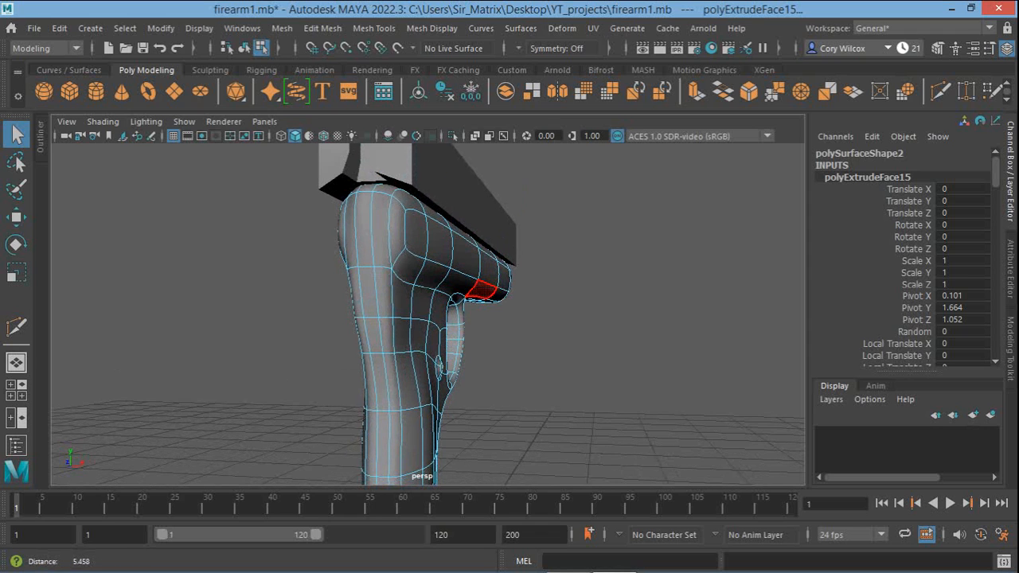
pyautogui.keyDown('alt'); pyautogui.moveTo(478, 290); pyautogui.dragTo(406, 285); pyautogui.keyUp('alt')
pyautogui.press('1')
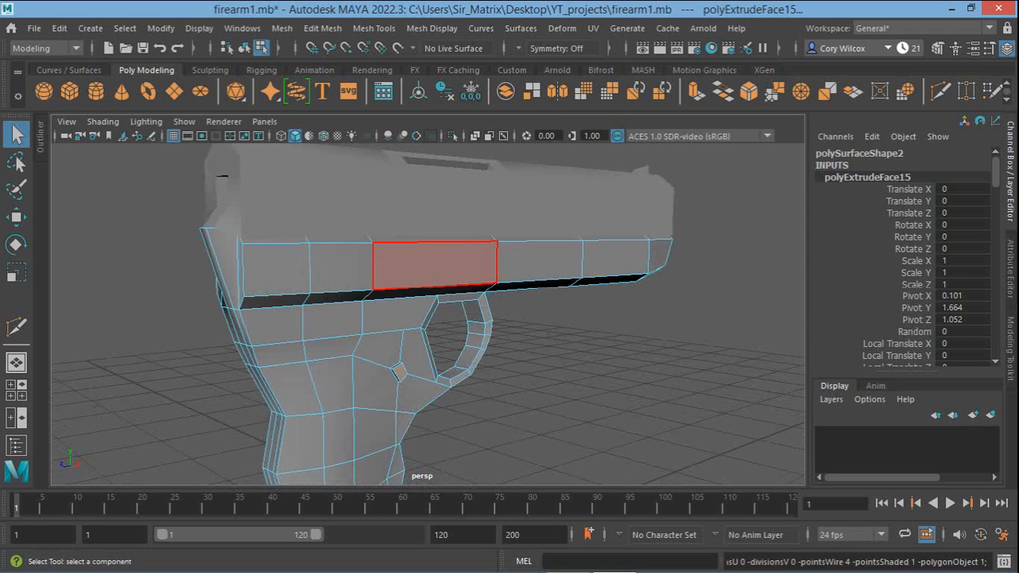
pyautogui.keyDown('alt'); pyautogui.moveTo(611, 291); pyautogui.dragTo(583, 293, button='right'); pyautogui.keyUp('alt')
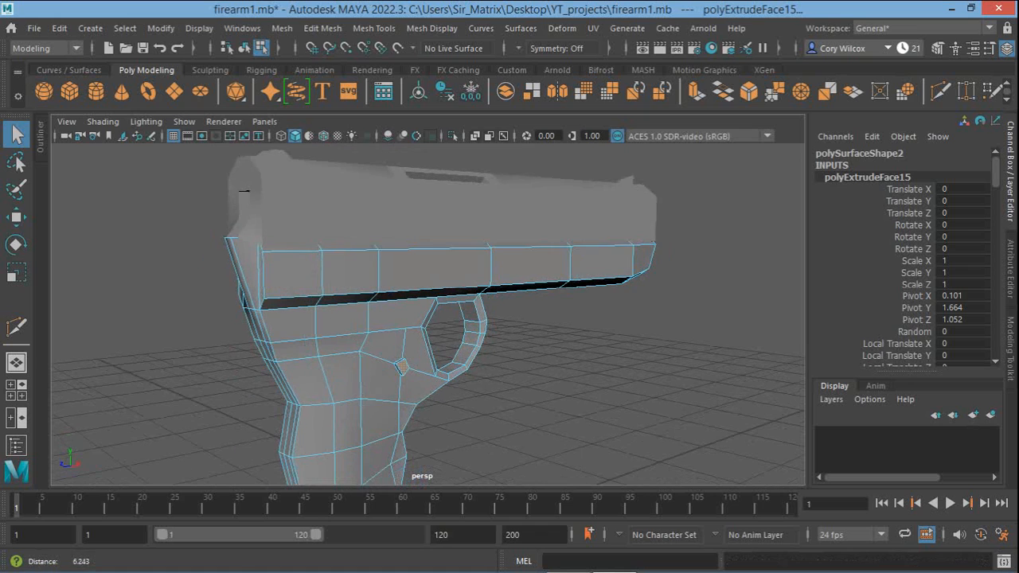
pyautogui.keyDown('alt'); pyautogui.moveTo(582, 293); pyautogui.dragTo(614, 291, button='middle'); pyautogui.keyUp('alt')
pyautogui.keyDown('alt'); pyautogui.moveTo(613, 291); pyautogui.dragTo(681, 285); pyautogui.keyUp('alt')
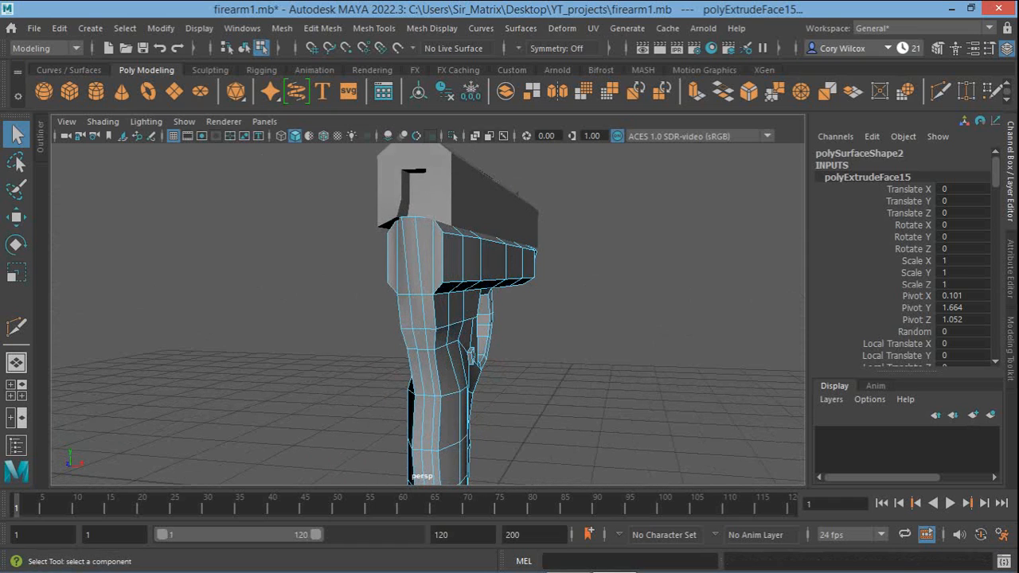
pyautogui.keyDown('alt'); pyautogui.moveTo(681, 284); pyautogui.dragTo(710, 287, button='right'); pyautogui.keyUp('alt')
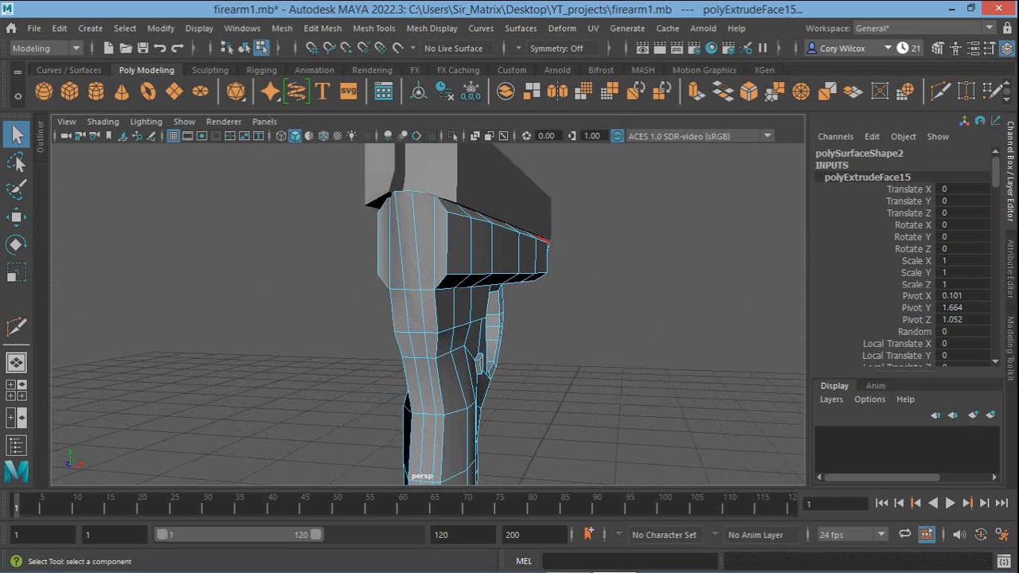
# Select the upper and lower lengthwise edges along the frame's side below the slide, from the rear to the muzzle end
pyautogui.keyDown('alt'); pyautogui.moveTo(529, 257); pyautogui.dragTo(261, 264); pyautogui.keyUp('alt')
pyautogui.moveTo(379, 258); pyautogui.dragTo(379, 107, button='right')
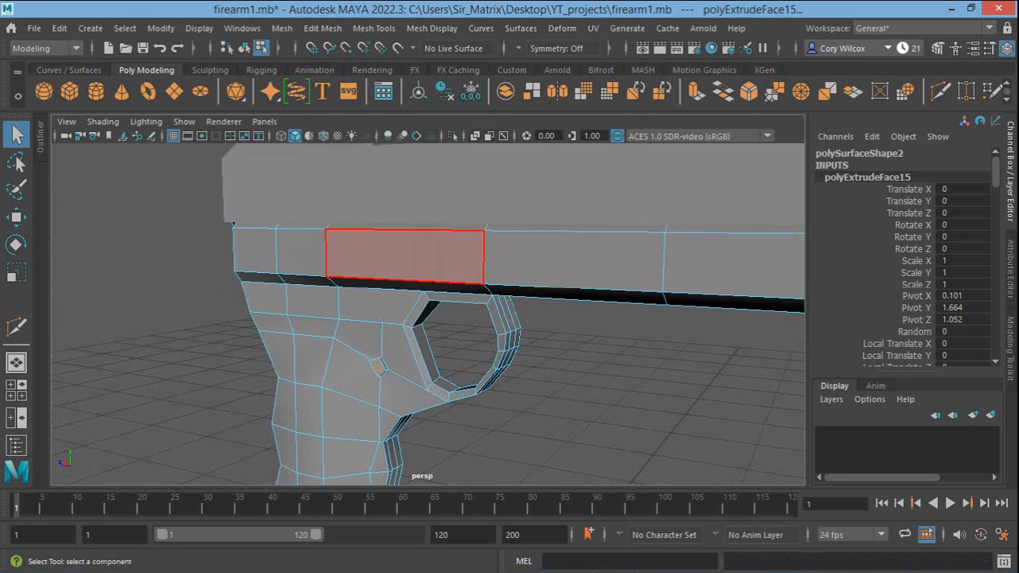
pyautogui.click(255, 272)
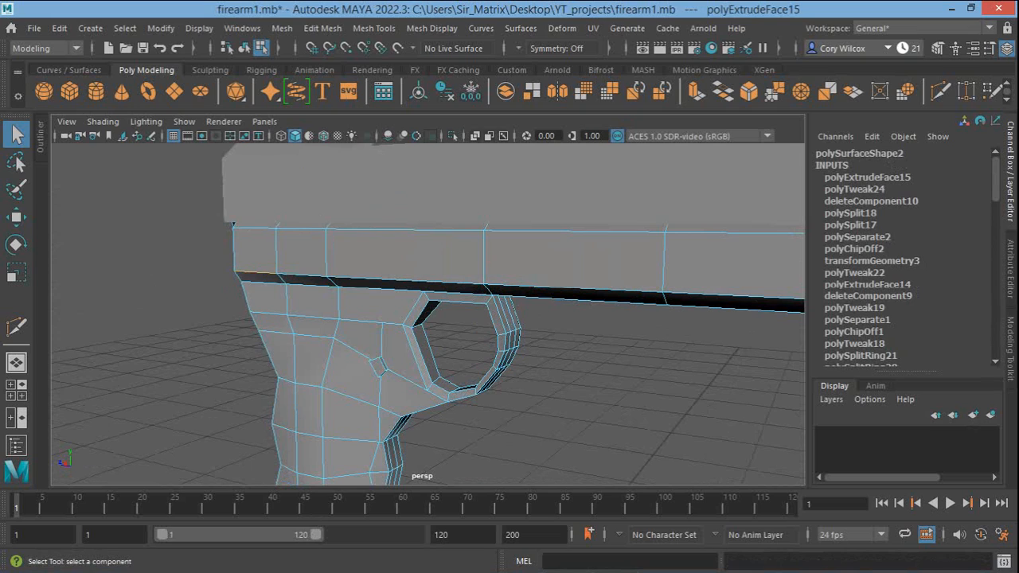
pyautogui.keyDown('shift'); pyautogui.click(256, 229); pyautogui.keyUp('shift')
pyautogui.keyDown('shift'); pyautogui.click(304, 229); pyautogui.keyUp('shift')
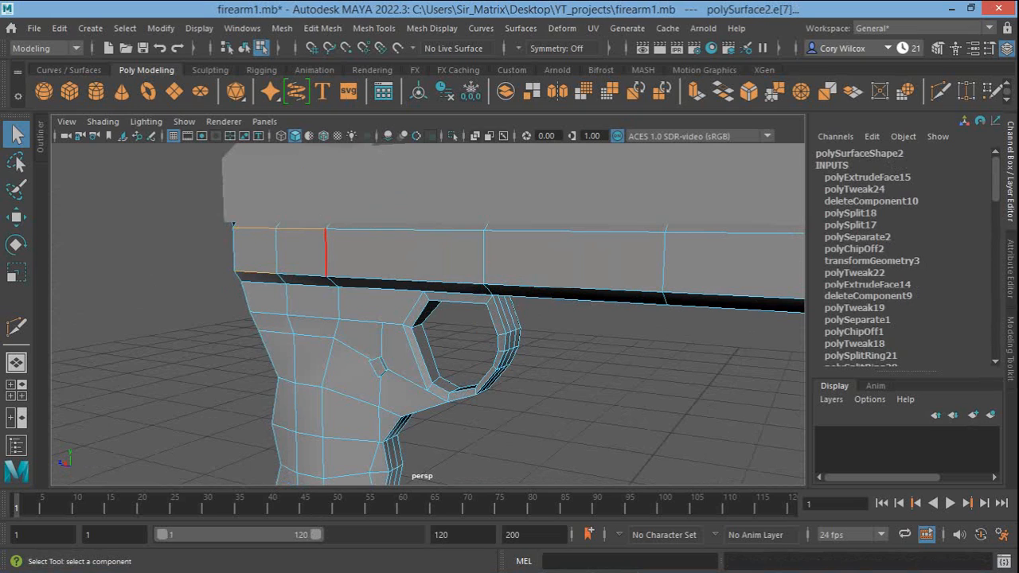
pyautogui.keyDown('shift'); pyautogui.click(305, 275); pyautogui.keyUp('shift')
pyautogui.keyDown('shift'); pyautogui.click(389, 280); pyautogui.keyUp('shift')
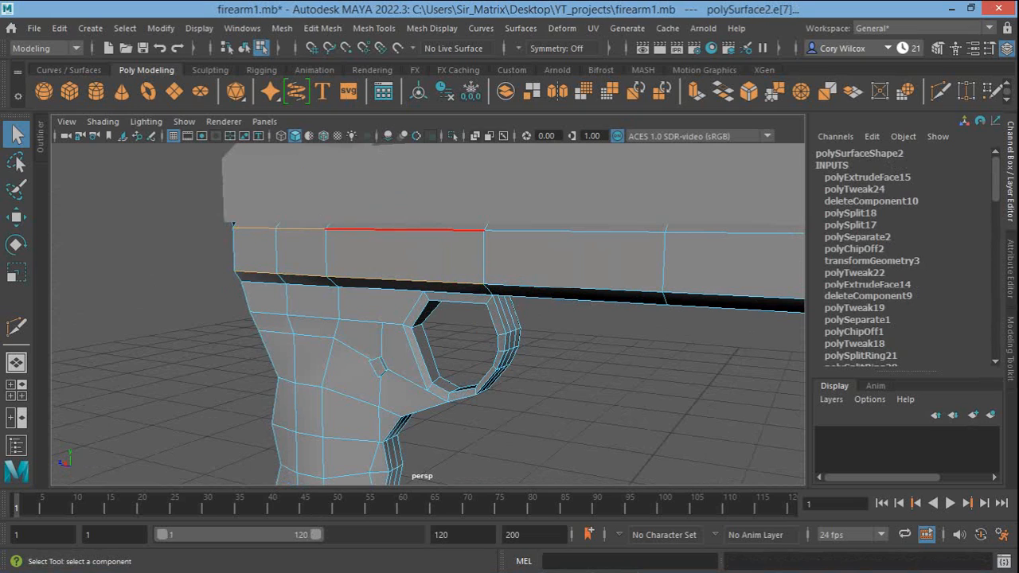
pyautogui.keyDown('shift'); pyautogui.click(404, 230); pyautogui.keyUp('shift')
pyautogui.keyDown('shift'); pyautogui.click(573, 232); pyautogui.keyUp('shift')
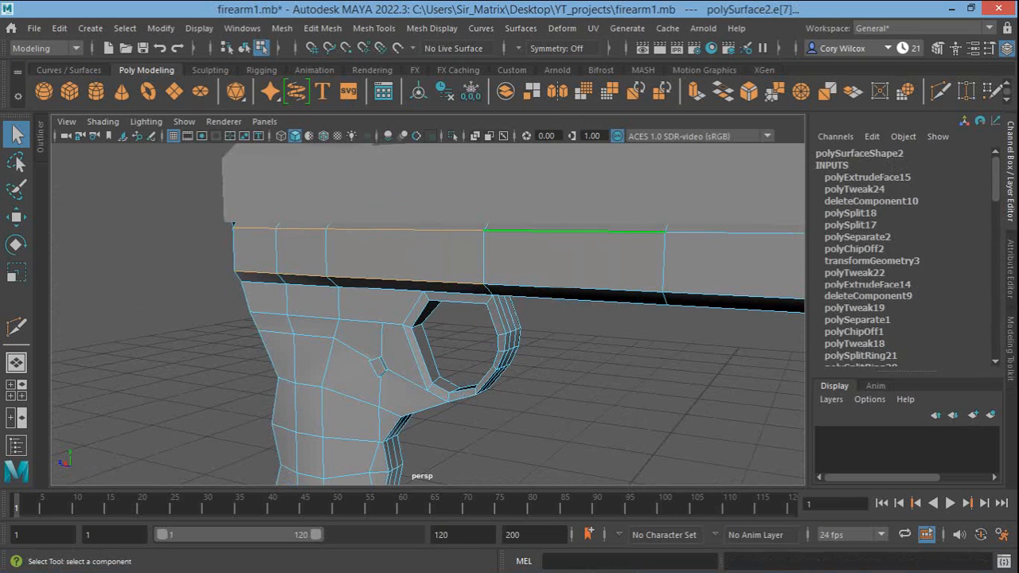
pyautogui.keyDown('shift'); pyautogui.click(573, 288); pyautogui.keyUp('shift')
pyautogui.scroll(-1, 573, 288)
pyautogui.keyDown('alt'); pyautogui.moveTo(573, 288); pyautogui.dragTo(494, 288, button='right'); pyautogui.keyUp('alt')
pyautogui.keyDown('alt'); pyautogui.moveTo(493, 288); pyautogui.dragTo(373, 273); pyautogui.keyUp('alt')
pyautogui.keyDown('shift'); pyautogui.click(553, 247); pyautogui.keyUp('shift')
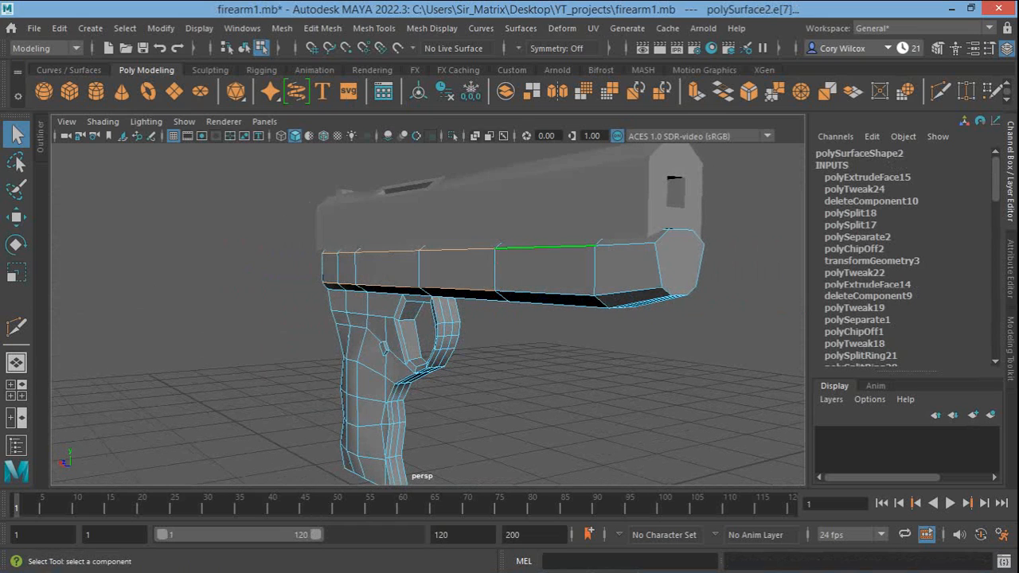
pyautogui.keyDown('shift'); pyautogui.click(553, 294); pyautogui.keyUp('shift')
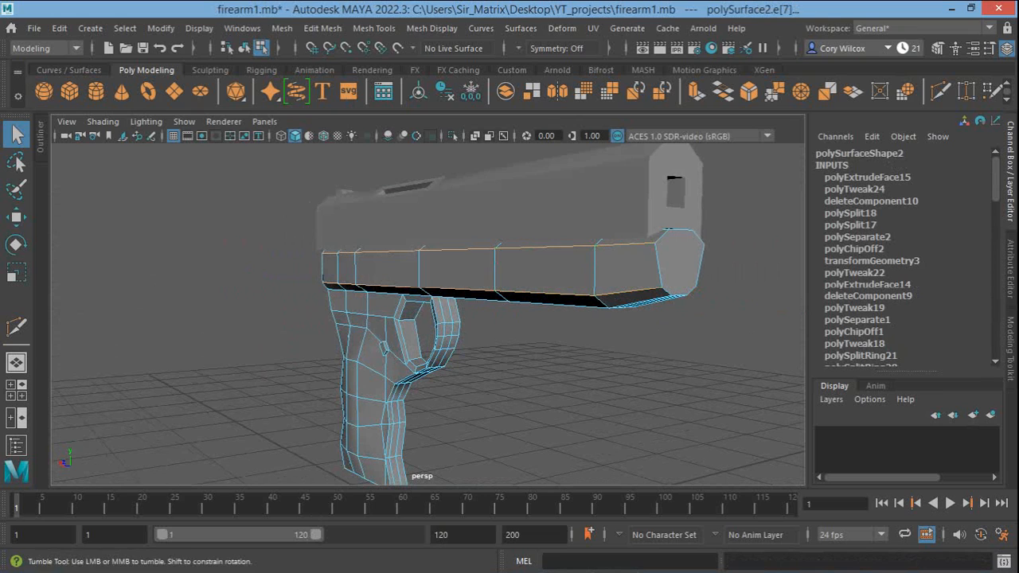
# Extend the edge selection to the upper and lower lengthwise edges on the frame's opposite side, starting at the muzzle end
pyautogui.keyDown('alt'); pyautogui.moveTo(629, 291); pyautogui.dragTo(426, 321); pyautogui.keyUp('alt')
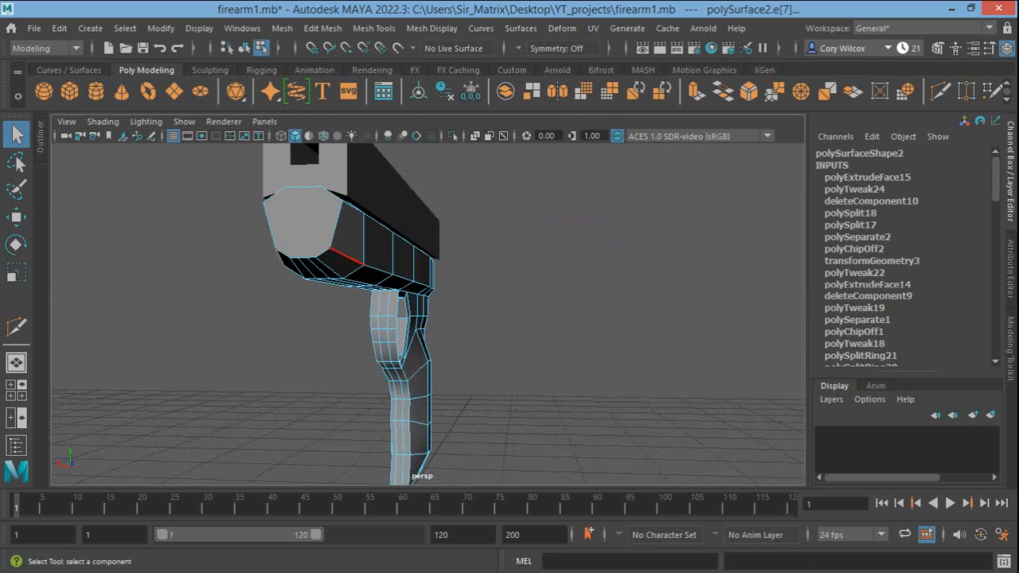
pyautogui.keyDown('shift'); pyautogui.click(347, 256); pyautogui.keyUp('shift')
pyautogui.keyDown('alt'); pyautogui.moveTo(347, 256); pyautogui.dragTo(238, 225); pyautogui.keyUp('alt')
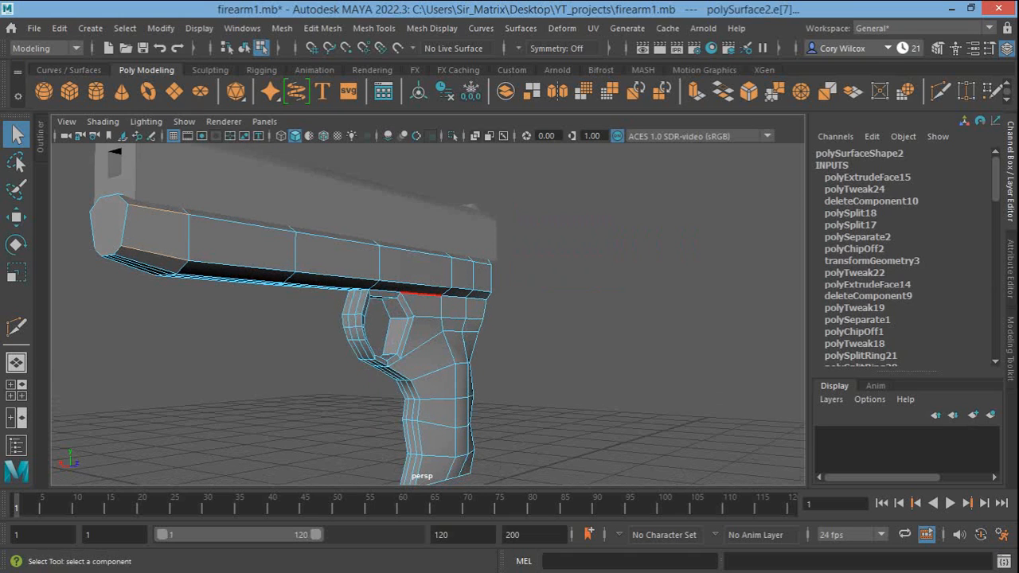
# Scale the long upper and lower side edges of the frame across its width so its sides sit close to the slide's width
pyautogui.keyDown('shift'); pyautogui.click(241, 222); pyautogui.keyUp('shift')
pyautogui.keyDown('shift'); pyautogui.click(336, 277); pyautogui.keyUp('shift')
pyautogui.keyDown('shift'); pyautogui.click(414, 249); pyautogui.keyUp('shift')
pyautogui.keyDown('shift'); pyautogui.click(416, 284); pyautogui.keyUp('shift')
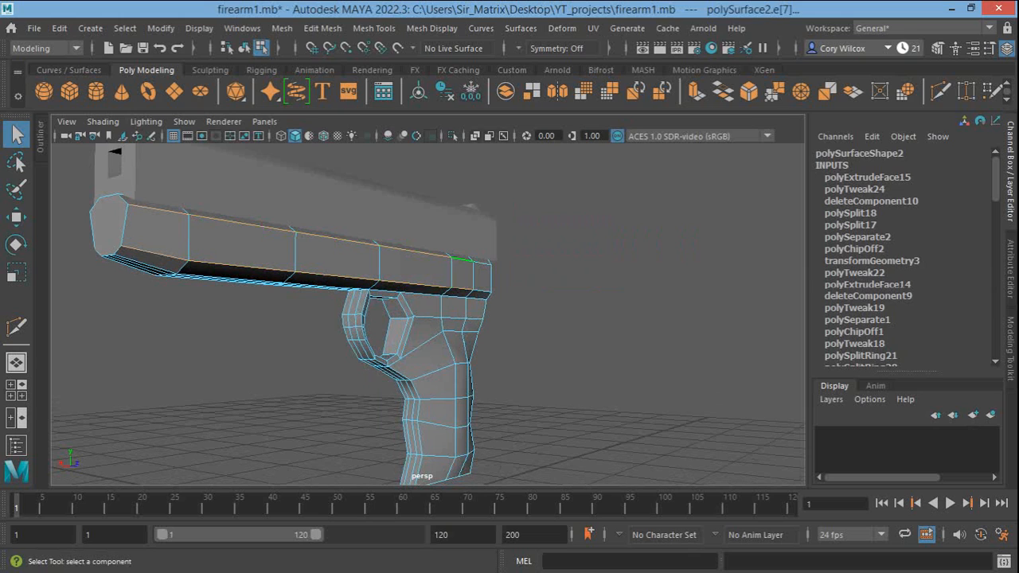
pyautogui.keyDown('shift'); pyautogui.click(481, 261); pyautogui.keyUp('shift')
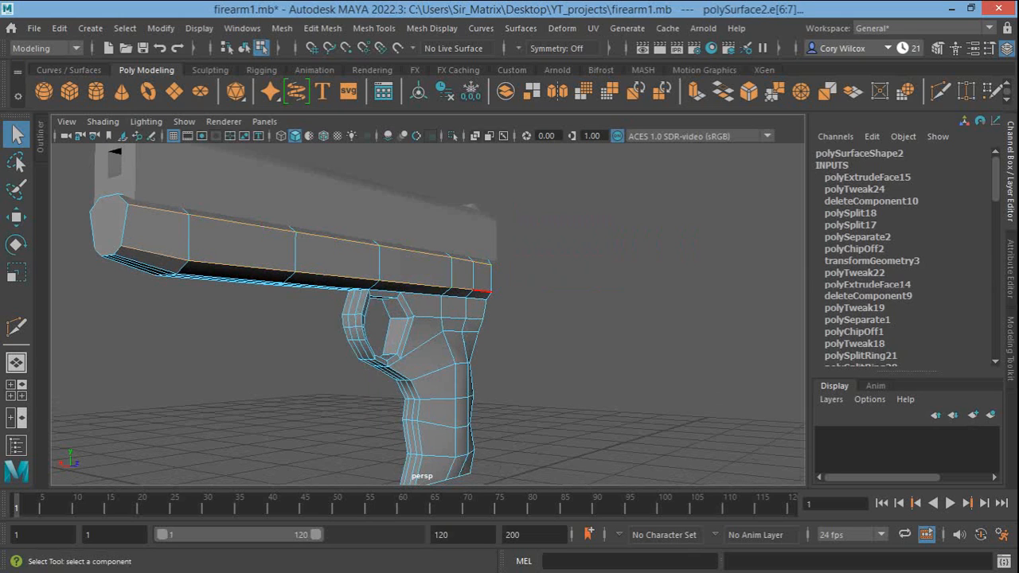
pyautogui.keyDown('alt'); pyautogui.moveTo(355, 319); pyautogui.dragTo(465, 346); pyautogui.keyUp('alt')
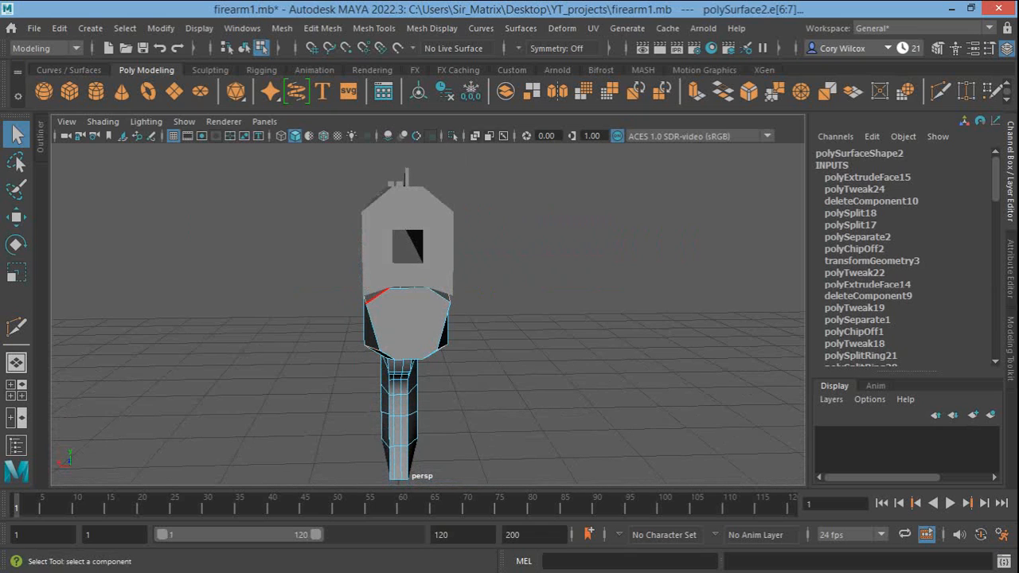
pyautogui.press('r')
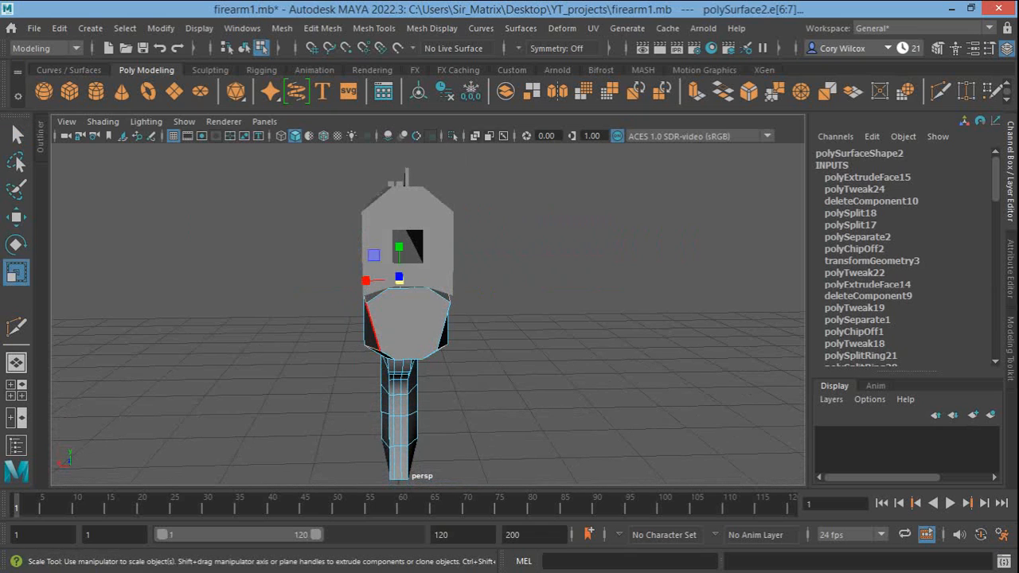
pyautogui.moveTo(366, 280); pyautogui.dragTo(730, 278)
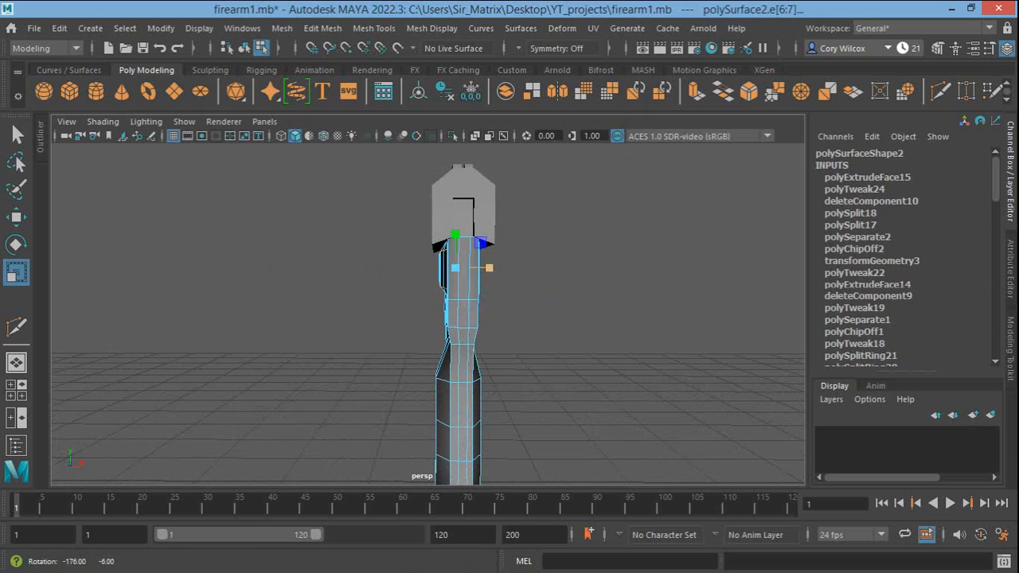
pyautogui.moveTo(488, 267); pyautogui.dragTo(504, 268)
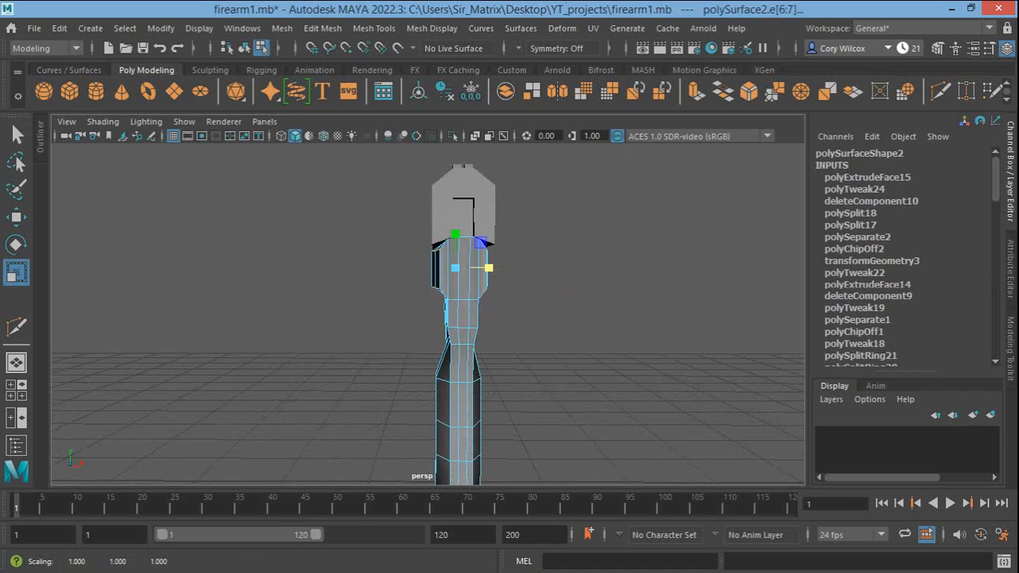
pyautogui.click(489, 268)
pyautogui.moveTo(456, 234); pyautogui.dragTo(219, 240)
pyautogui.press('q')
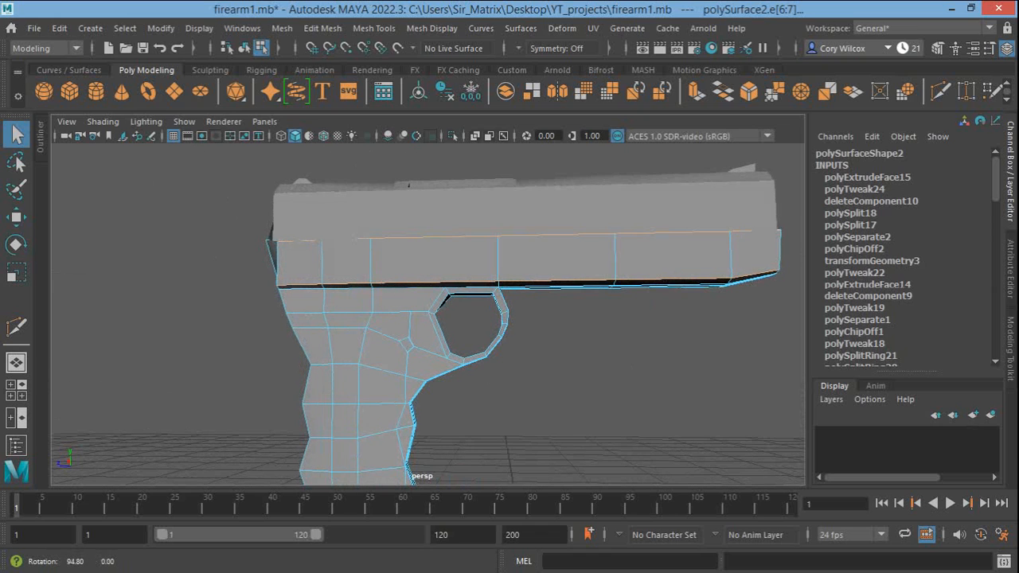
# Select all the edges that outline the frame's front end face below the muzzle
pyautogui.keyDown('alt'); pyautogui.moveTo(478, 302); pyautogui.dragTo(300, 298, button='middle'); pyautogui.keyUp('alt')
pyautogui.keyDown('alt'); pyautogui.moveTo(379, 169); pyautogui.dragTo(544, 205); pyautogui.keyUp('alt')
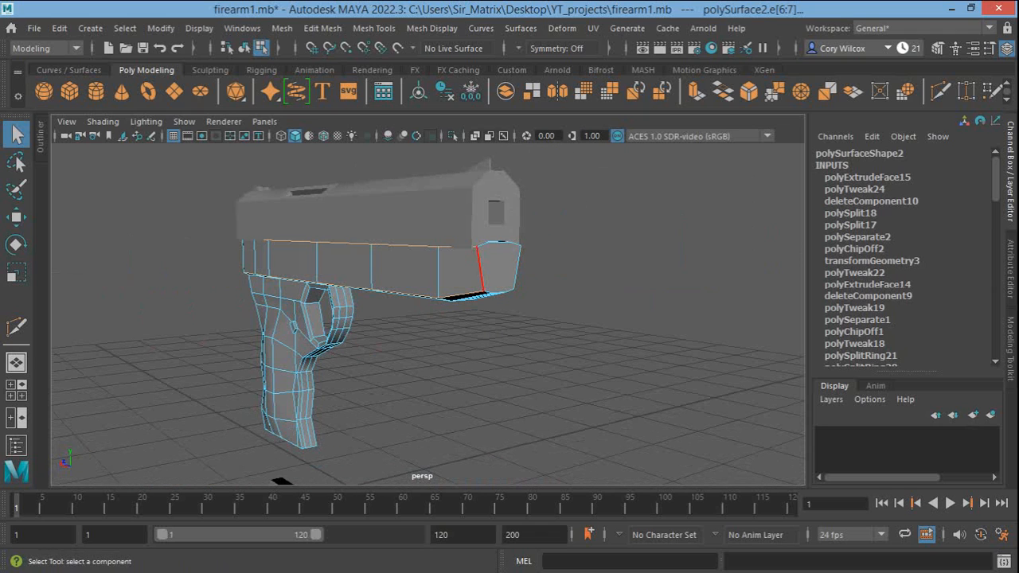
pyautogui.click(480, 268)
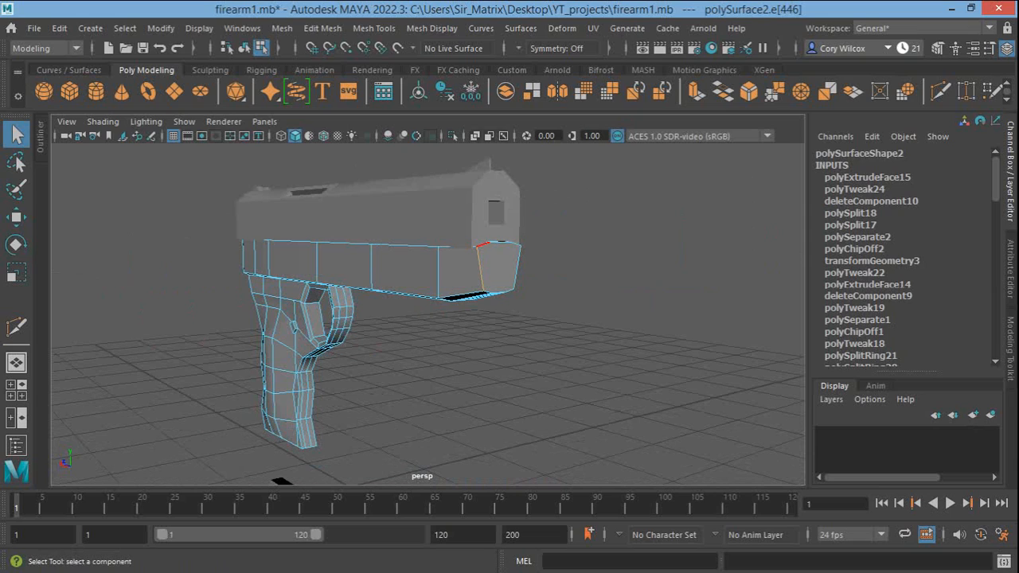
pyautogui.keyDown('shift'); pyautogui.click(483, 245); pyautogui.keyUp('shift')
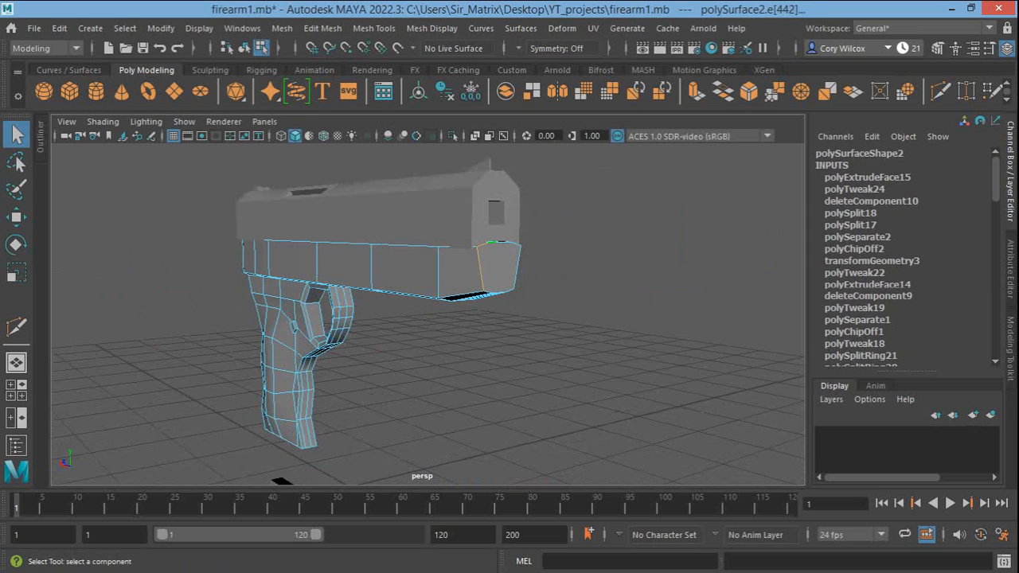
pyautogui.hotkey('ctrl', 'z')
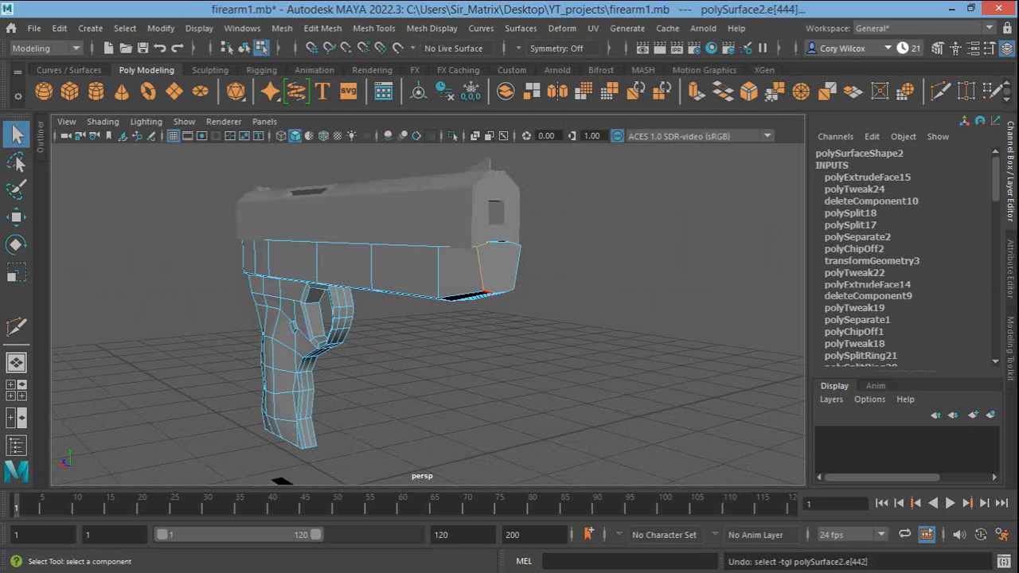
pyautogui.hotkey('ctrl', 'z')
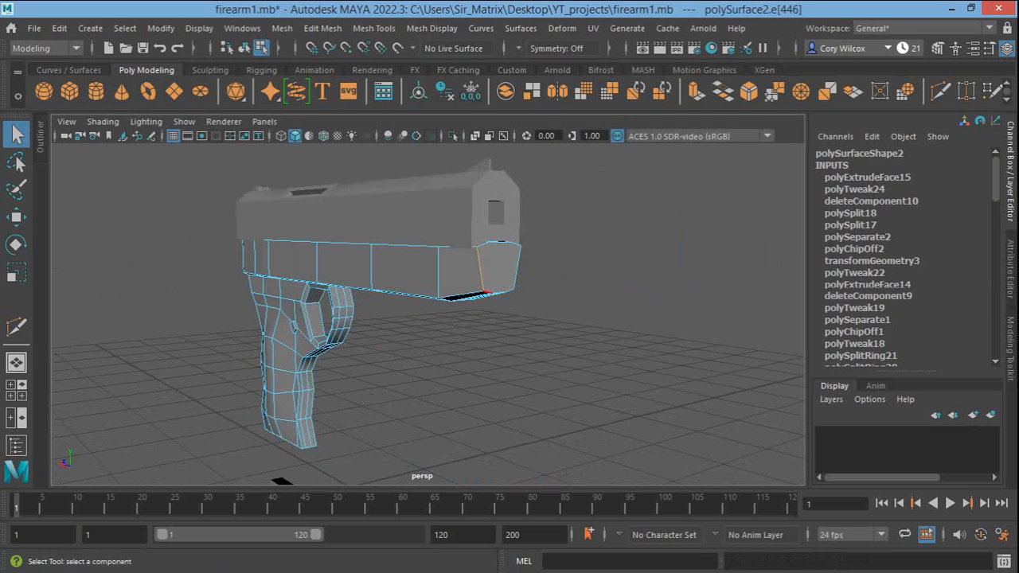
pyautogui.press('f')
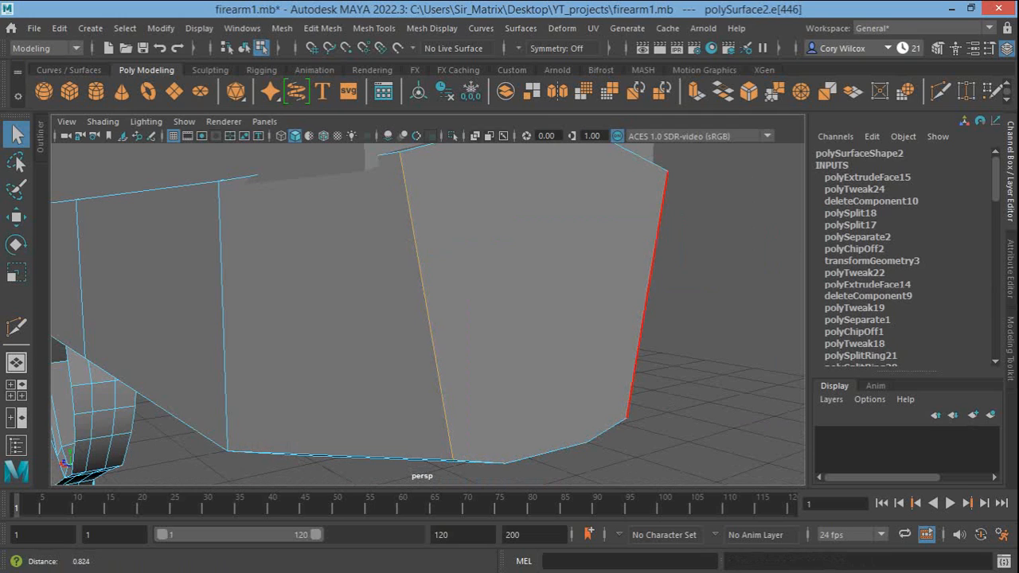
pyautogui.scroll(-5, 429, 314)
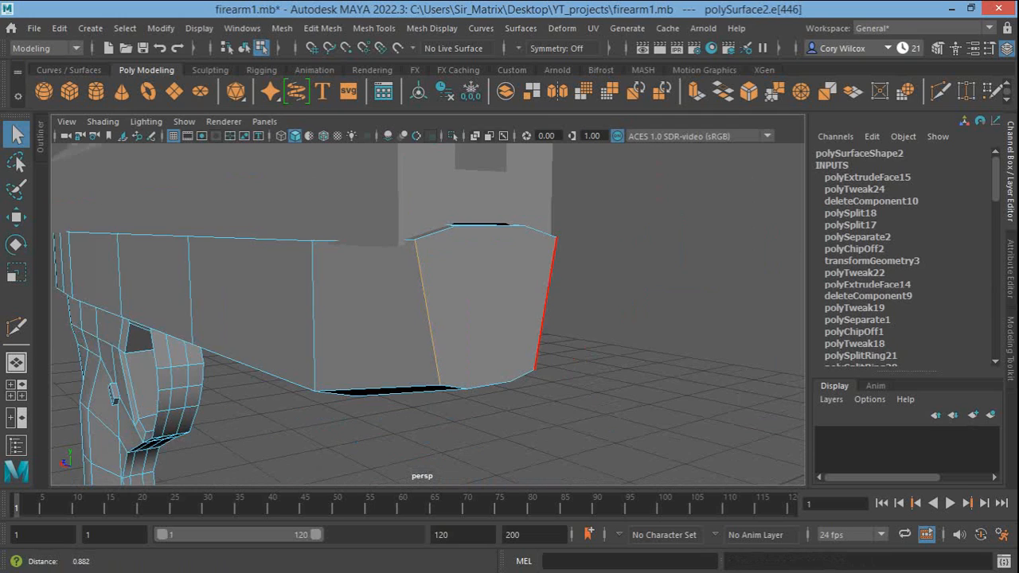
pyautogui.keyDown('alt'); pyautogui.moveTo(445, 318); pyautogui.dragTo(390, 289); pyautogui.keyUp('alt')
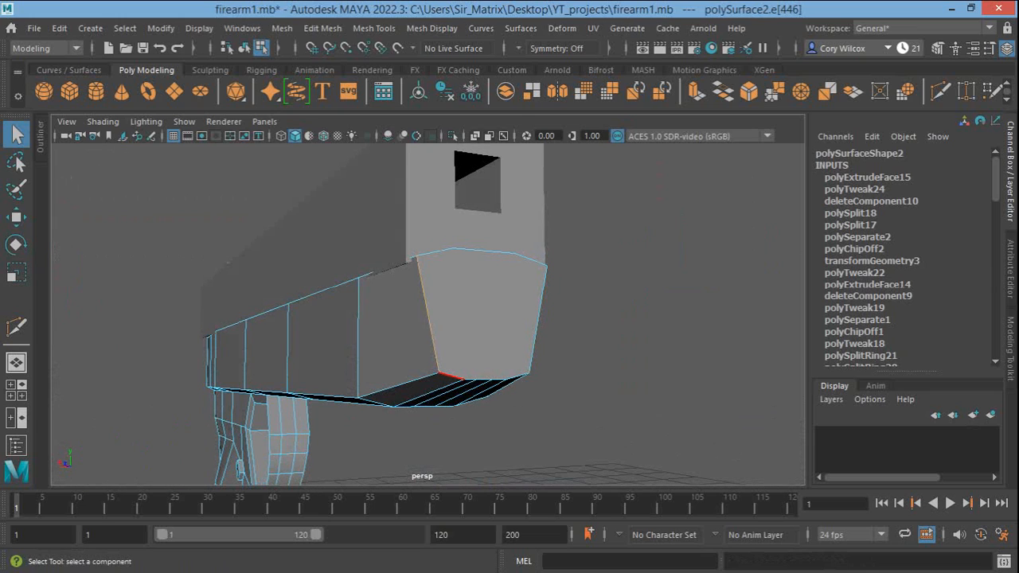
pyautogui.keyDown('shift'); pyautogui.click(453, 376); pyautogui.keyUp('shift')
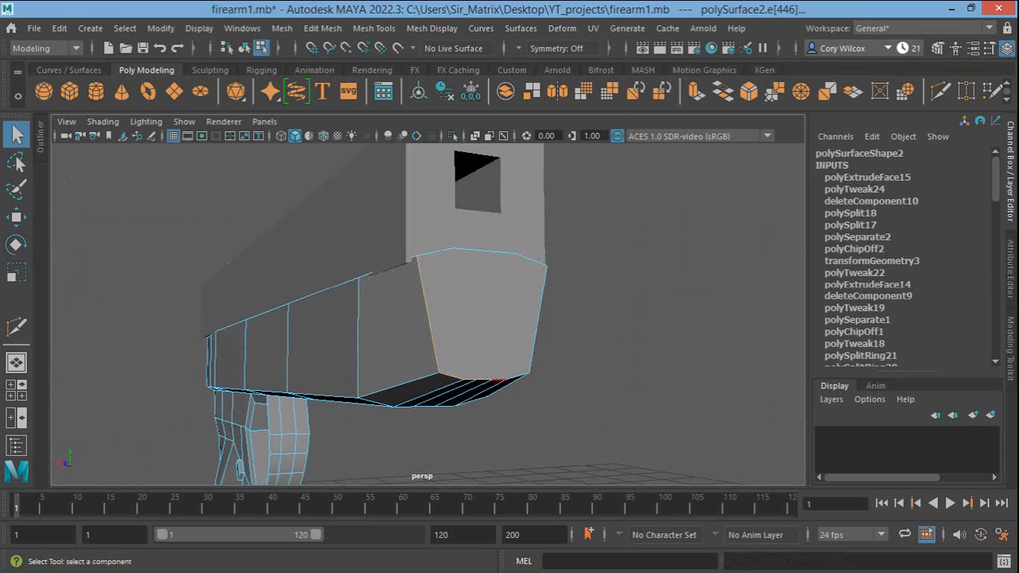
pyautogui.keyDown('shift'); pyautogui.click(499, 379); pyautogui.keyUp('shift')
pyautogui.keyDown('shift'); pyautogui.click(539, 313); pyautogui.keyUp('shift')
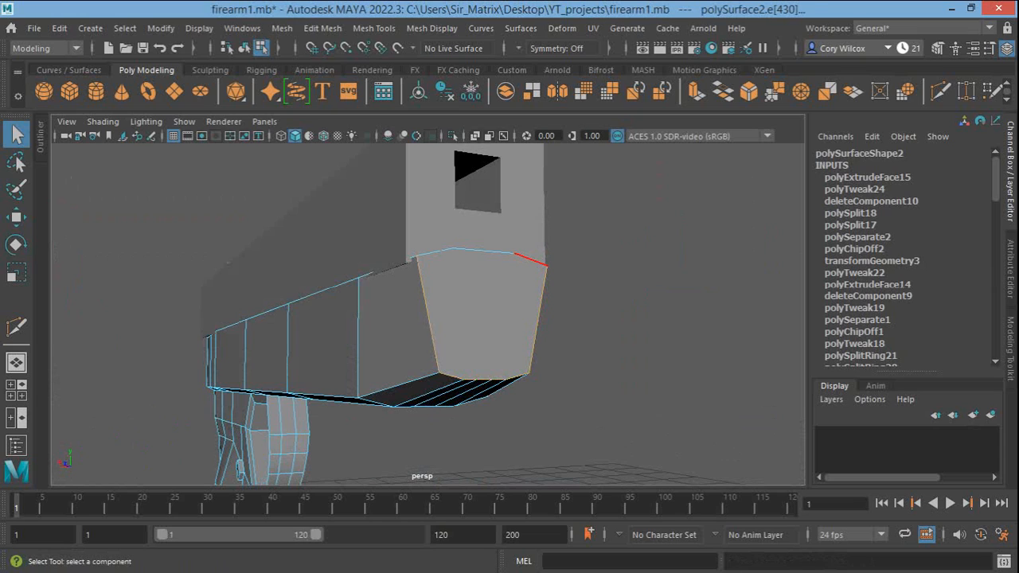
pyautogui.keyDown('shift'); pyautogui.click(531, 260); pyautogui.keyUp('shift')
pyautogui.keyDown('shift'); pyautogui.click(504, 253); pyautogui.keyUp('shift')
pyautogui.keyDown('shift'); pyautogui.click(483, 251); pyautogui.keyUp('shift')
pyautogui.keyDown('shift'); pyautogui.click(463, 250); pyautogui.keyUp('shift')
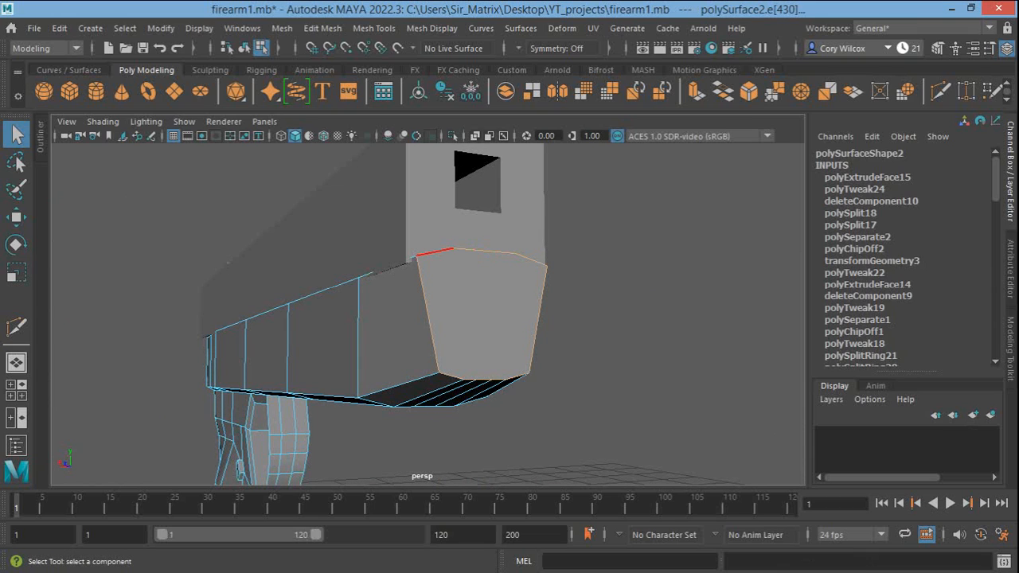
pyautogui.keyDown('shift'); pyautogui.click(435, 253); pyautogui.keyUp('shift')
pyautogui.moveTo(486, 155); pyautogui.dragTo(484, 191, button='right')
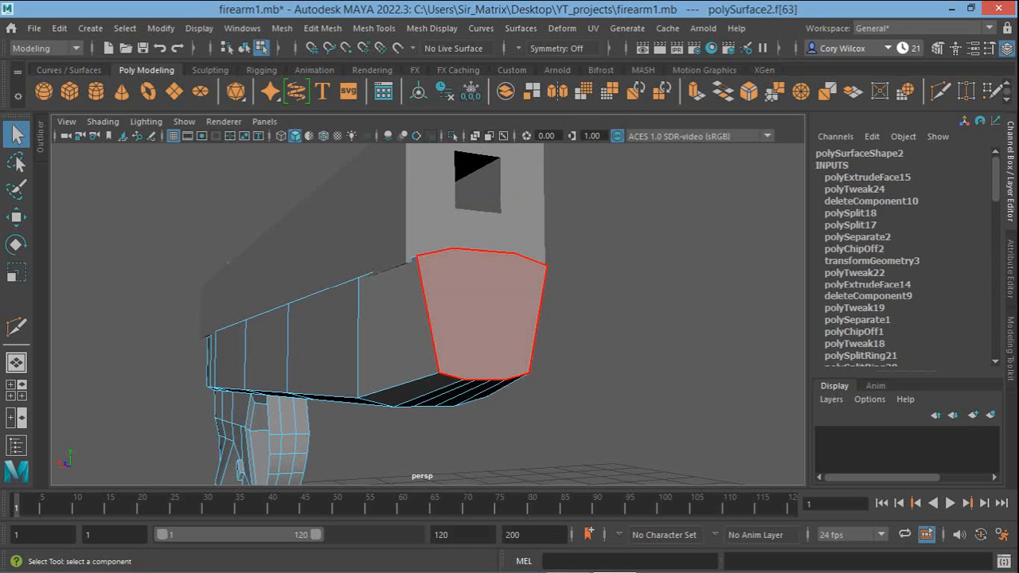
pyautogui.moveTo(468, 166); pyautogui.dragTo(468, 103, button='right')
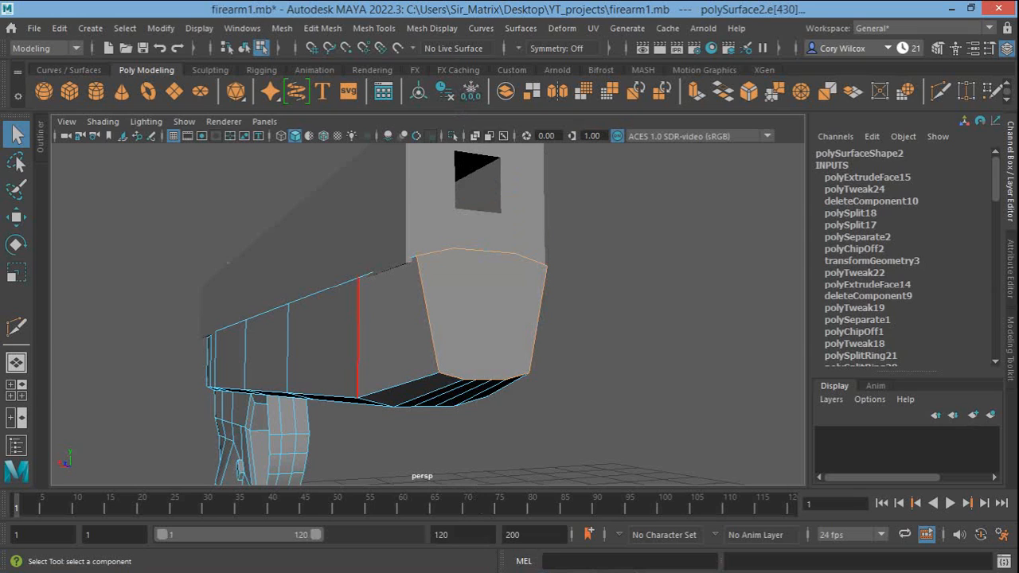
pyautogui.click(359, 334)
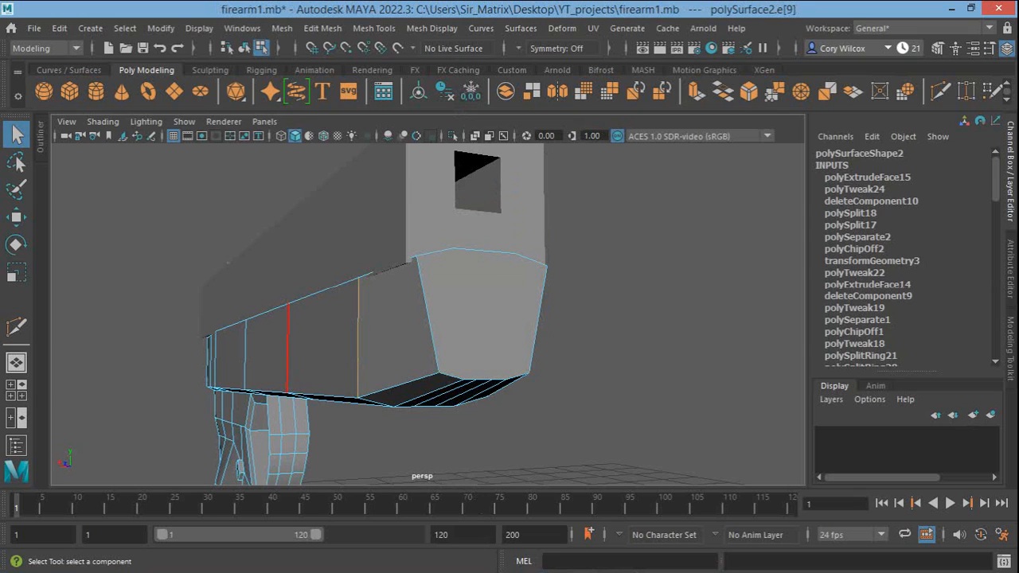
pyautogui.keyDown('shift'); pyautogui.doubleClick(288, 347); pyautogui.keyUp('shift')
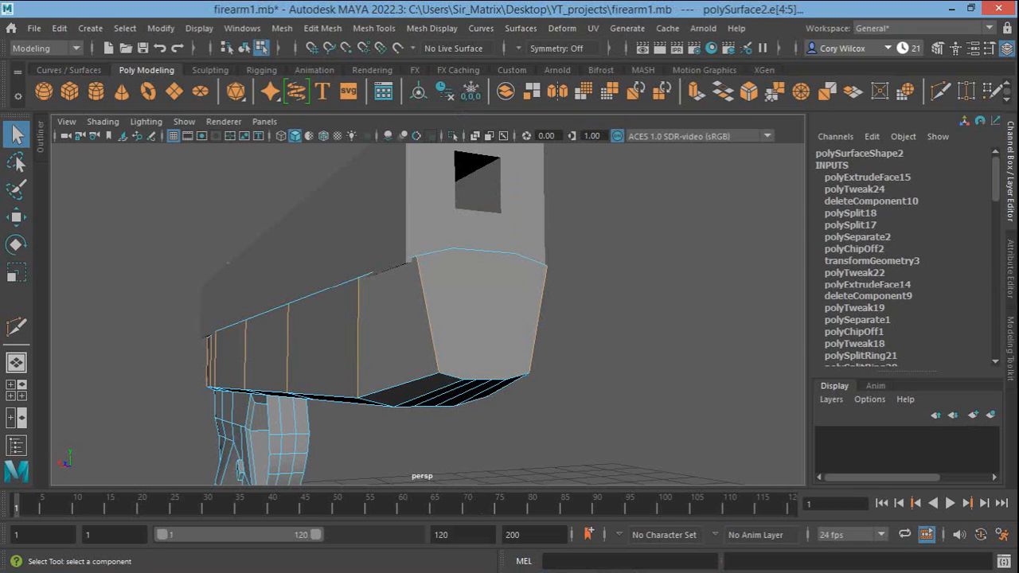
pyautogui.hotkey('ctrl', 'z')
pyautogui.hotkey('ctrl', 'z')
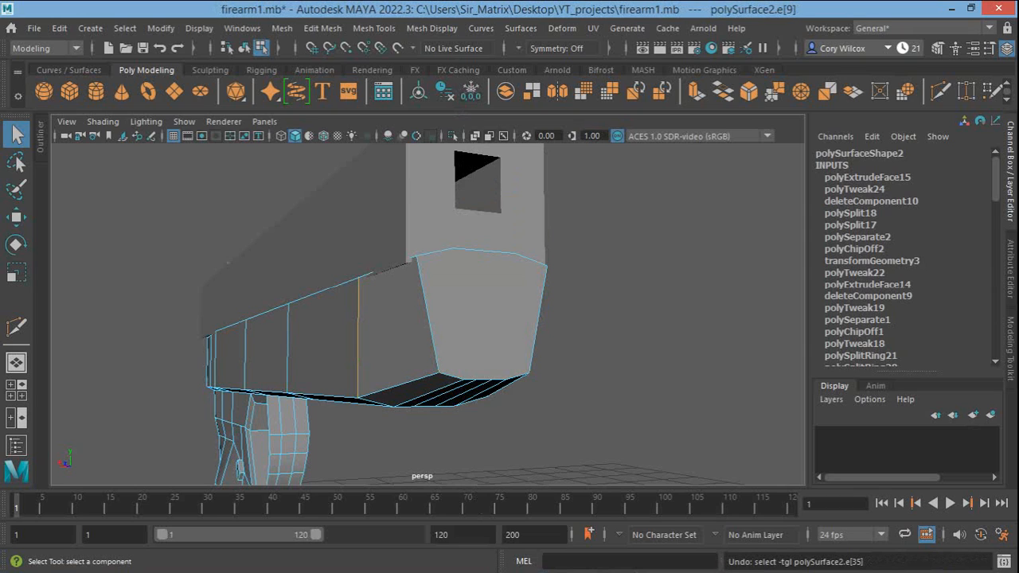
pyautogui.hotkey('ctrl', 'z')
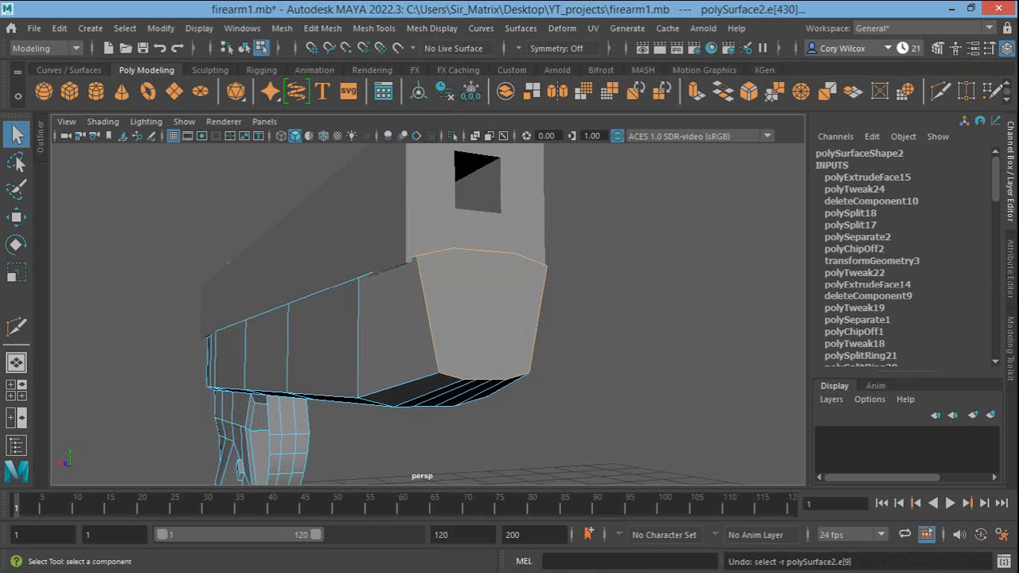
# Move the frame's front edge outline slightly backward along the gun's length, in line with the slide's front
pyautogui.keyDown('alt'); pyautogui.moveTo(430, 318); pyautogui.dragTo(501, 387); pyautogui.keyUp('alt')
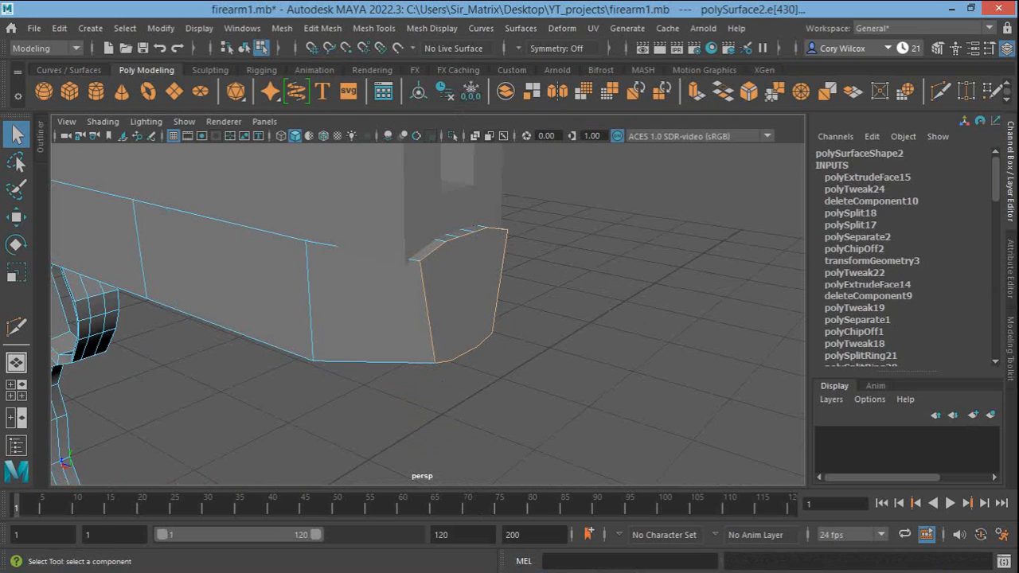
pyautogui.press('w')
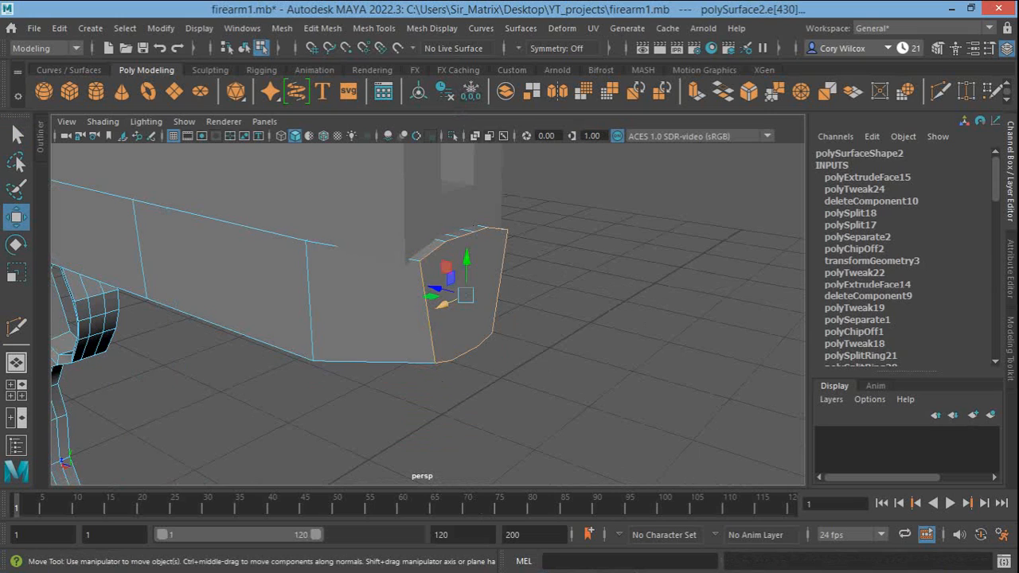
pyautogui.moveTo(435, 288); pyautogui.dragTo(424, 286)
pyautogui.press('q')
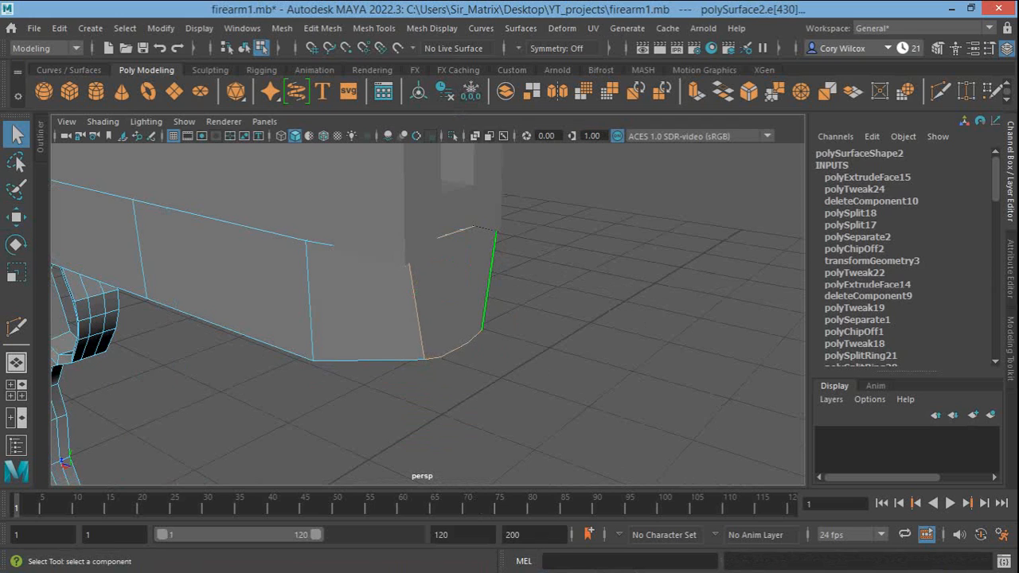
# Inspect how the frame's front end lines up with the slide in side view and check the frame's rear and underside
pyautogui.keyDown('alt'); pyautogui.moveTo(425, 286); pyautogui.dragTo(398, 289, button='right'); pyautogui.keyUp('alt')
pyautogui.keyDown('alt'); pyautogui.moveTo(398, 288); pyautogui.dragTo(591, 234); pyautogui.keyUp('alt')
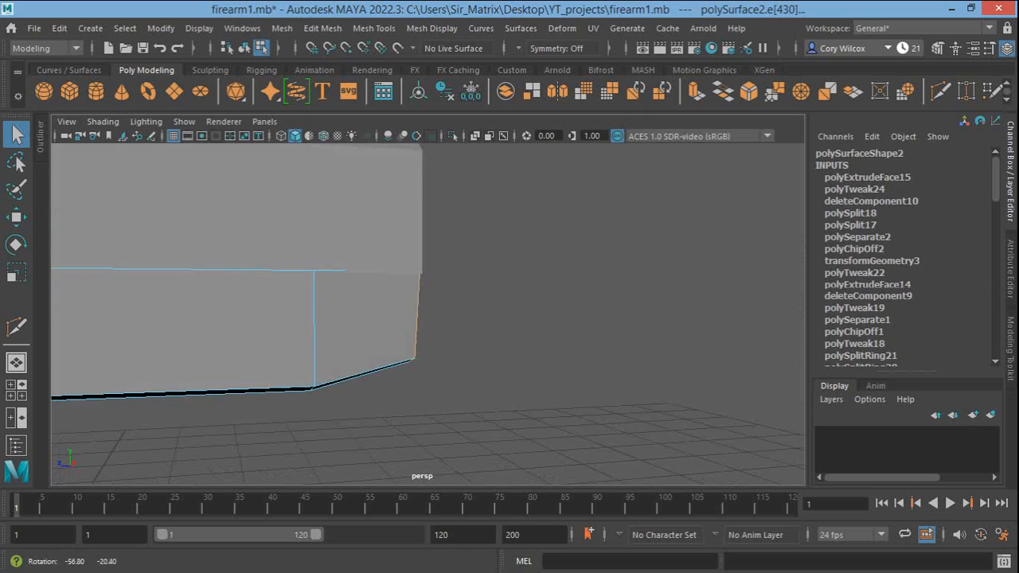
pyautogui.keyDown('alt'); pyautogui.moveTo(591, 234); pyautogui.dragTo(772, 198, button='middle'); pyautogui.keyUp('alt')
pyautogui.scroll(-5, 427, 311)
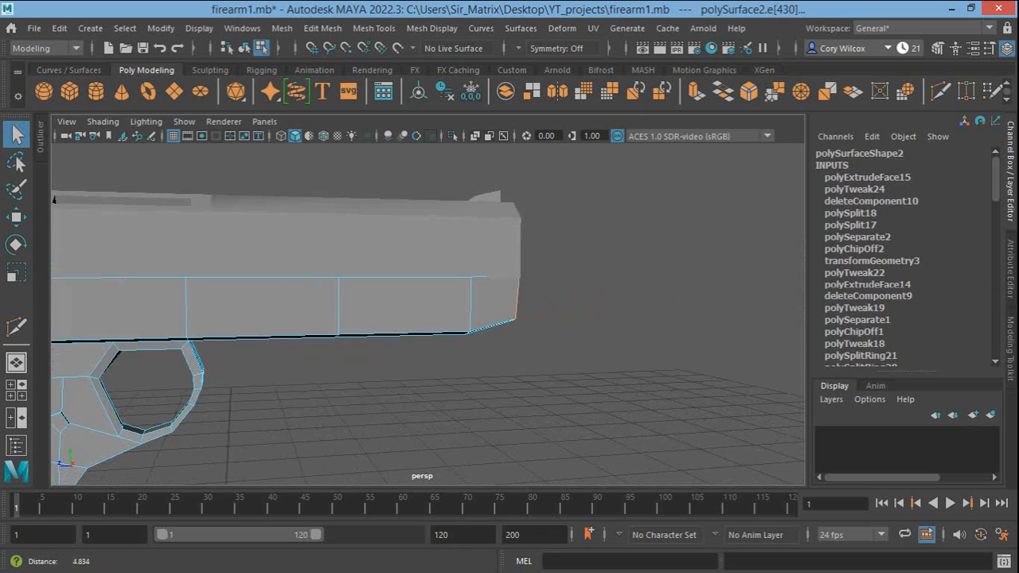
pyautogui.keyDown('alt'); pyautogui.moveTo(427, 310); pyautogui.dragTo(745, 290, button='middle'); pyautogui.keyUp('alt')
pyautogui.keyDown('alt'); pyautogui.moveTo(428, 310); pyautogui.dragTo(577, 243); pyautogui.keyUp('alt')
pyautogui.keyDown('alt'); pyautogui.moveTo(427, 310); pyautogui.dragTo(430, 311, button='right'); pyautogui.keyUp('alt')
pyautogui.keyDown('alt'); pyautogui.moveTo(478, 274); pyautogui.dragTo(339, 340); pyautogui.keyUp('alt')
# Select the two upper rows of vertices on the grip's back edge, just below the frame, with the Move tool
pyautogui.moveTo(320, 314); pyautogui.dragTo(286, 146, button='right')
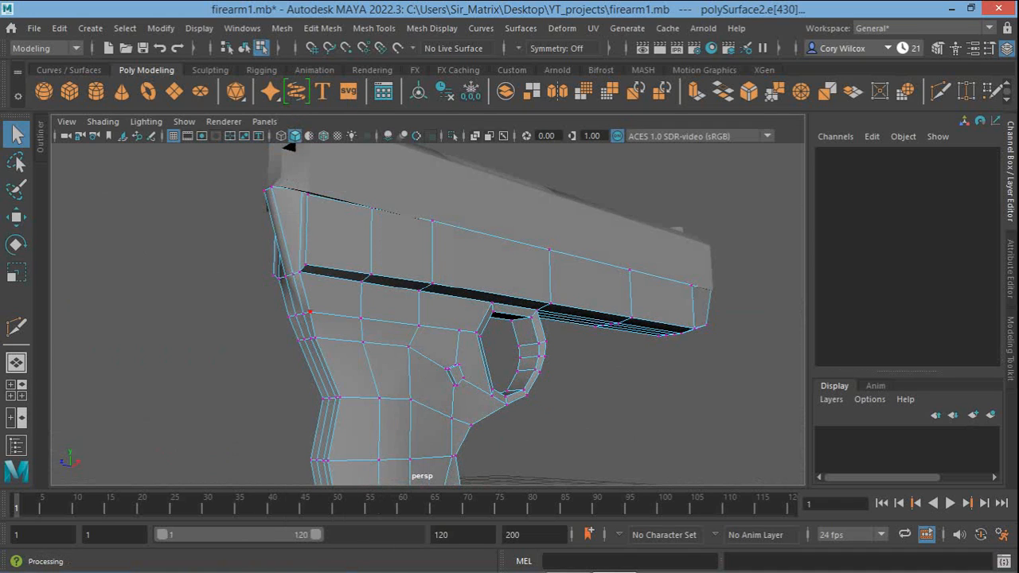
pyautogui.click(291, 316)
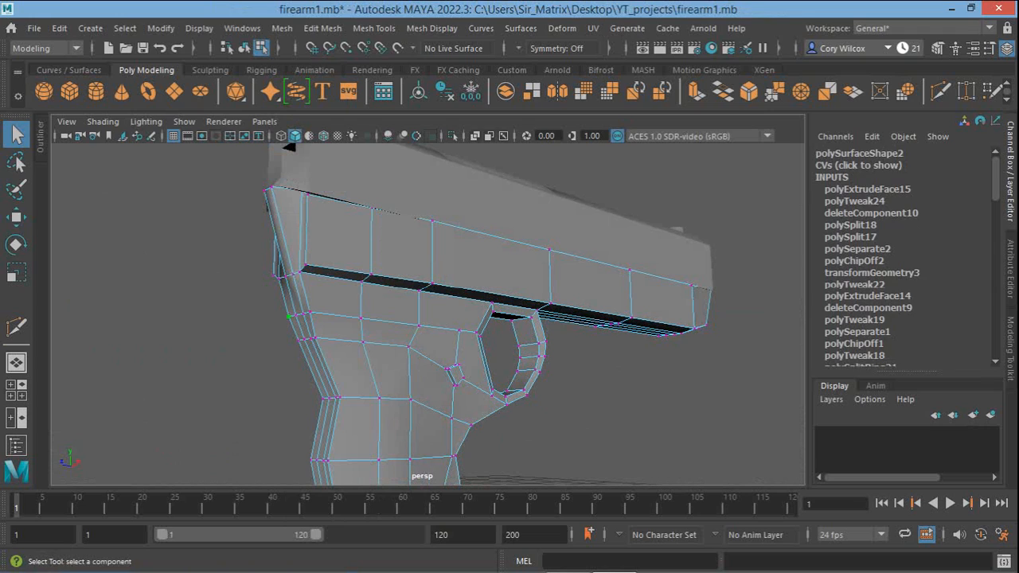
pyautogui.keyDown('shift'); pyautogui.click(295, 316); pyautogui.keyUp('shift')
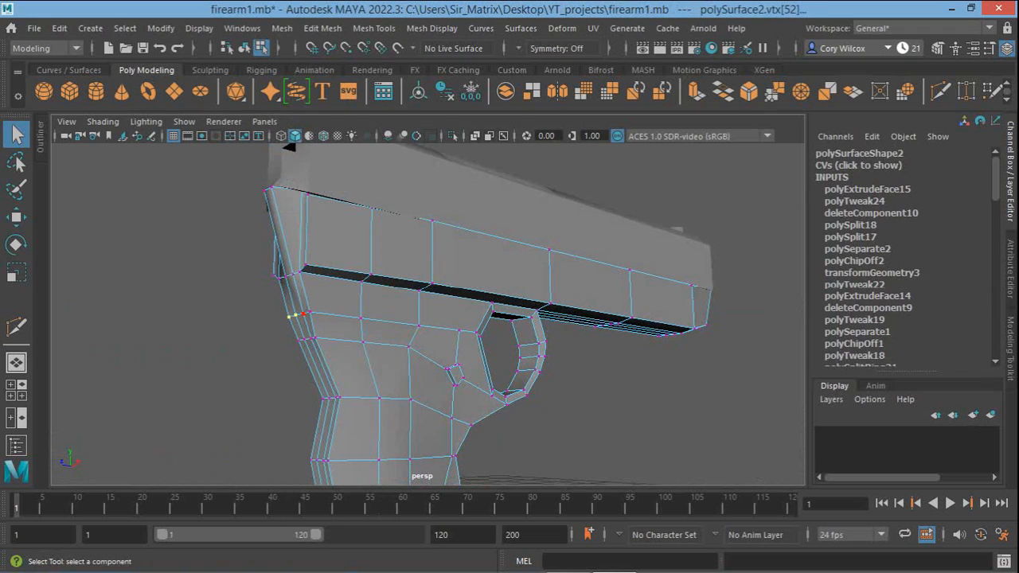
pyautogui.keyDown('shift'); pyautogui.click(302, 314); pyautogui.keyUp('shift')
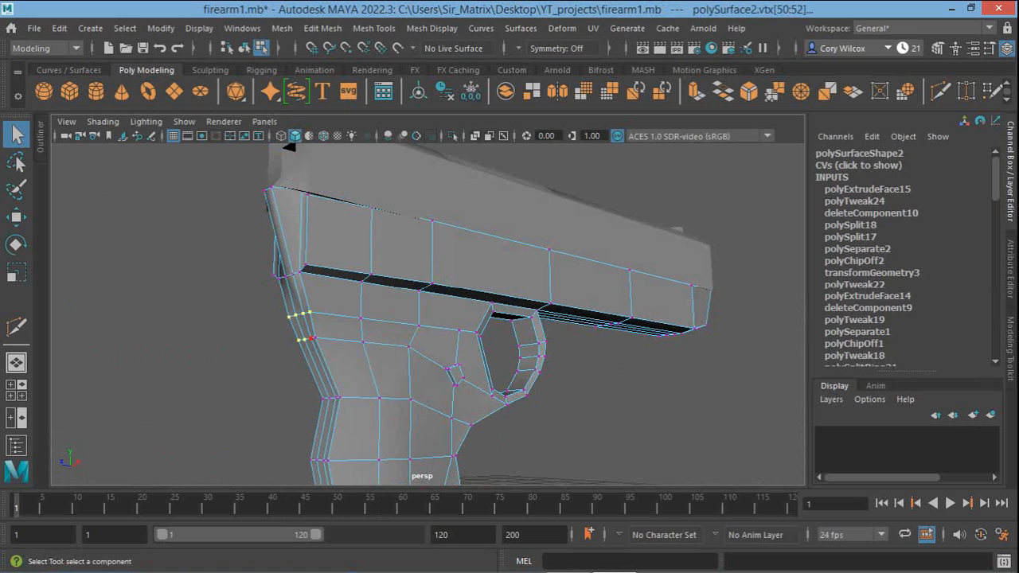
pyautogui.press('w')
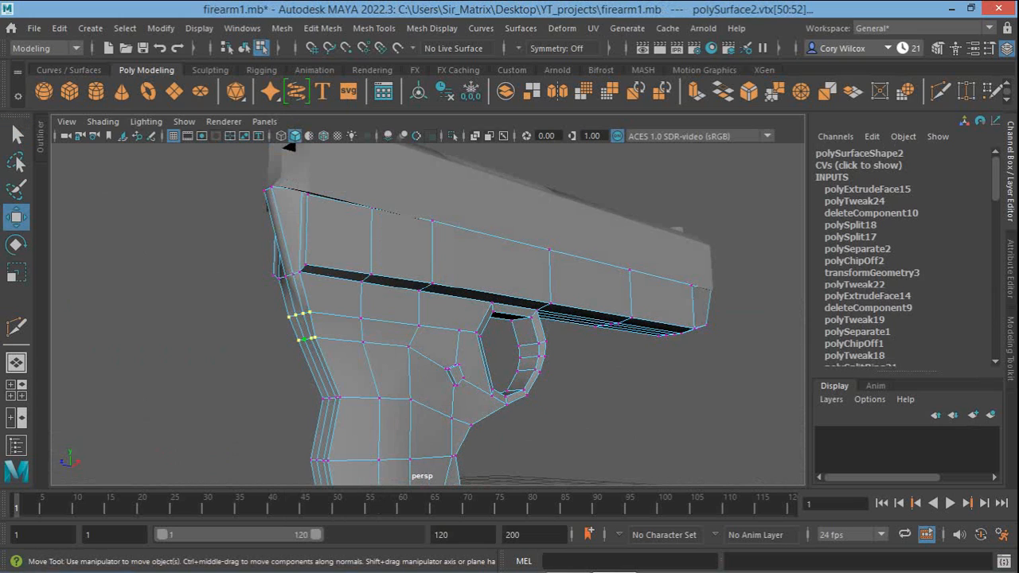
pyautogui.keyDown('alt'); pyautogui.moveTo(315, 337); pyautogui.dragTo(232, 330); pyautogui.keyUp('alt')
pyautogui.press('q')
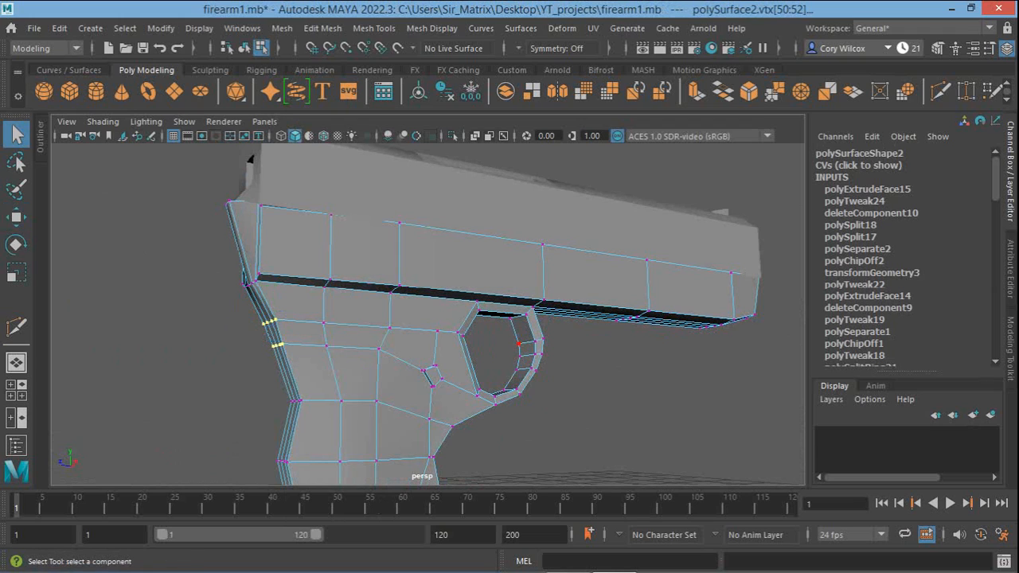
# Move only the uppermost row of vertices on the grip's back edge slightly backward along the gun's length
pyautogui.keyDown('alt'); pyautogui.moveTo(518, 344); pyautogui.dragTo(454, 309, button='middle'); pyautogui.keyUp('alt')
pyautogui.scroll(2, 454, 309)
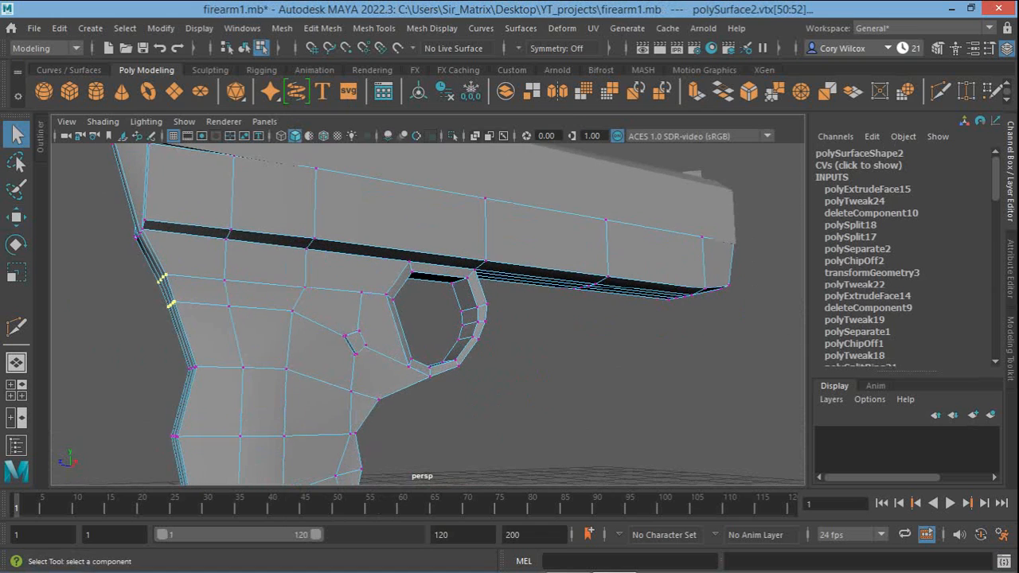
pyautogui.keyDown('alt'); pyautogui.moveTo(454, 309); pyautogui.dragTo(318, 341); pyautogui.keyUp('alt')
pyautogui.moveTo(163, 312); pyautogui.dragTo(209, 320)
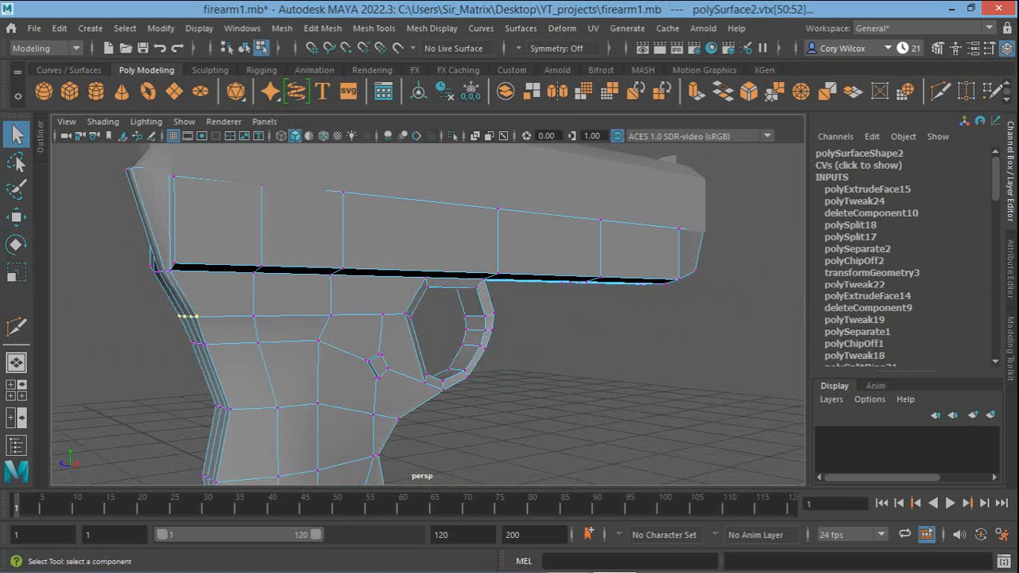
pyautogui.press('w')
pyautogui.moveTo(146, 317); pyautogui.dragTo(137, 317)
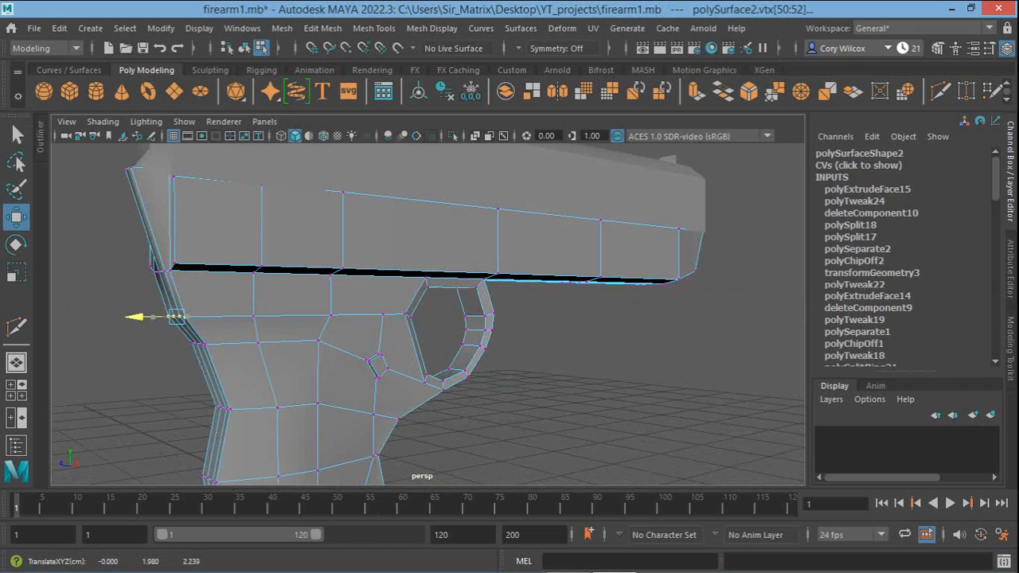
pyautogui.press('q')
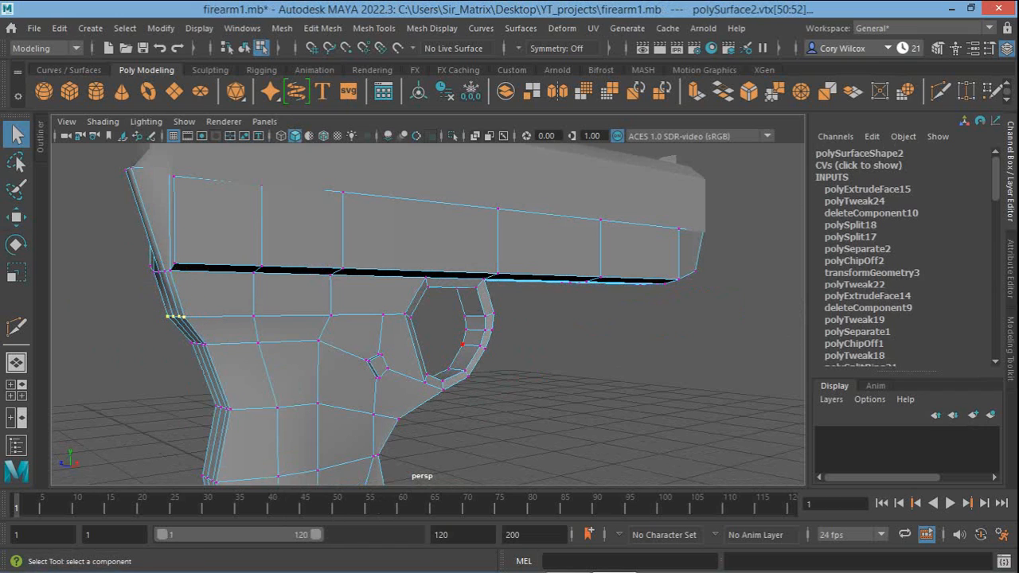
# Select the ring of sloped faces around the ejection port on the slide and frame the port in a close-up view
pyautogui.keyDown('alt'); pyautogui.moveTo(462, 344); pyautogui.dragTo(463, 366); pyautogui.keyUp('alt')
pyautogui.keyDown('alt'); pyautogui.moveTo(463, 366); pyautogui.dragTo(482, 420, button='middle'); pyautogui.keyUp('alt')
pyautogui.keyDown('alt'); pyautogui.moveTo(482, 419); pyautogui.dragTo(467, 393); pyautogui.keyUp('alt')
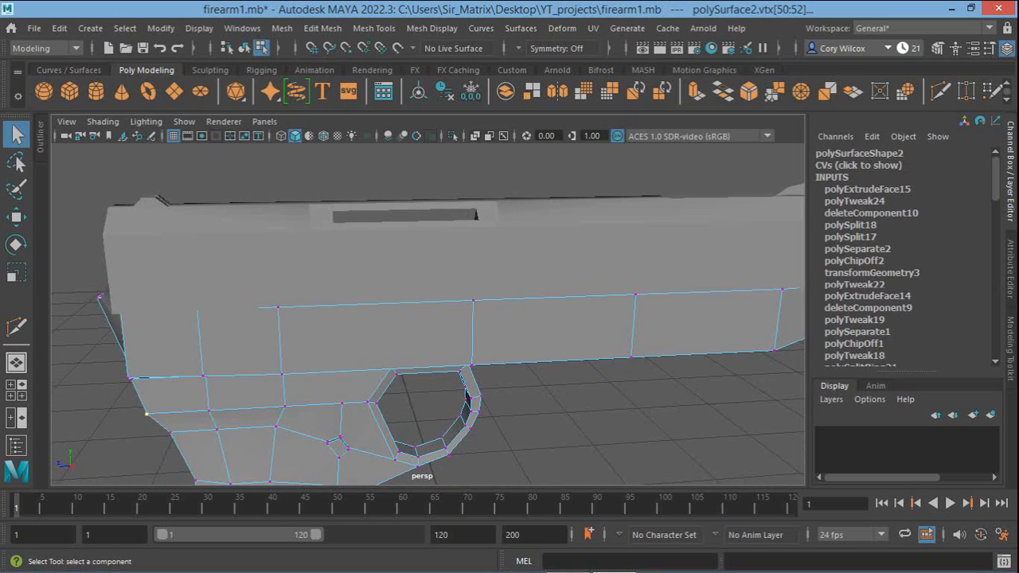
pyautogui.moveTo(477, 147); pyautogui.dragTo(477, 106, button='right')
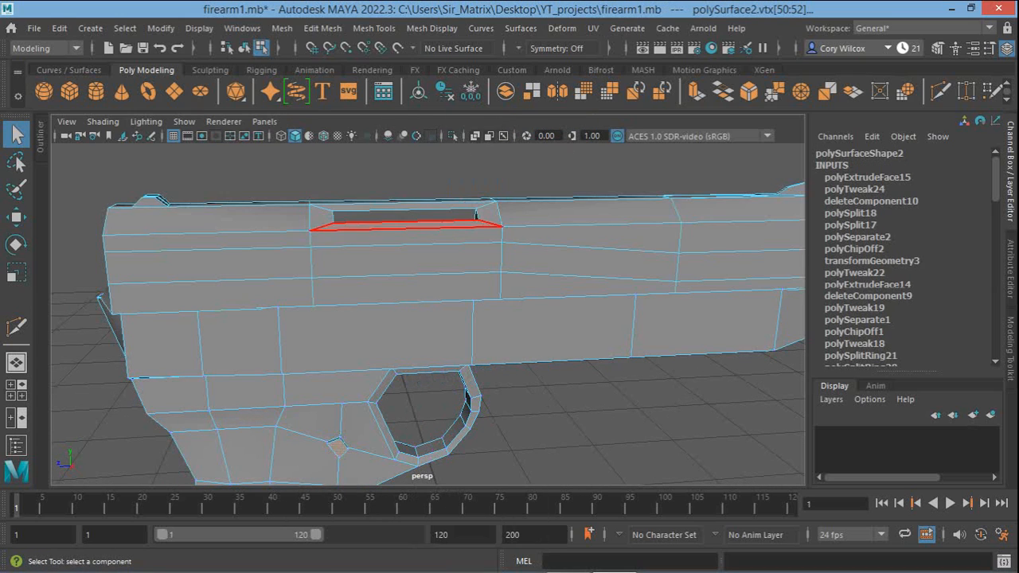
pyautogui.click(322, 217)
pyautogui.keyDown('shift'); pyautogui.doubleClick(405, 226); pyautogui.keyUp('shift')
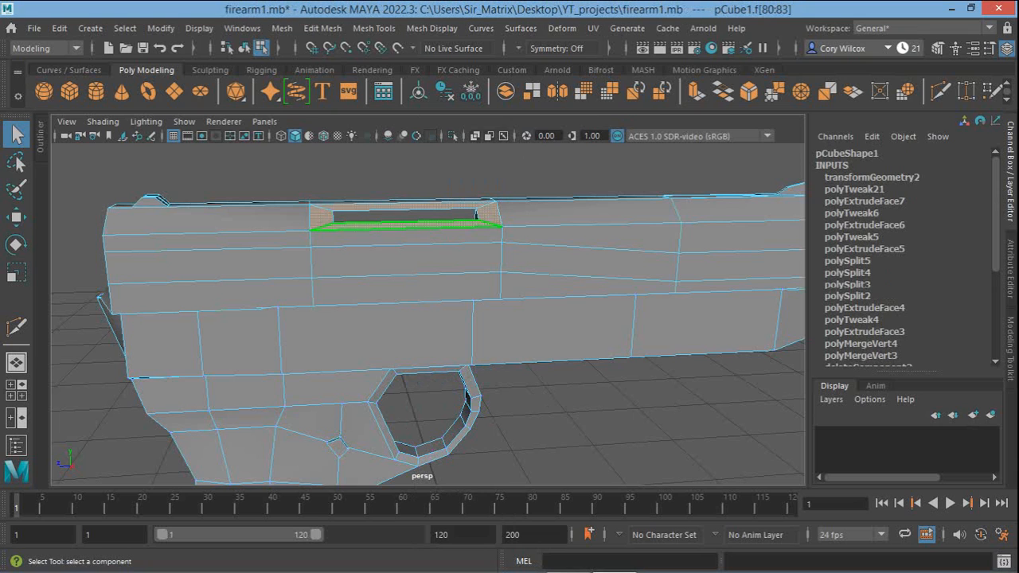
pyautogui.press('f')
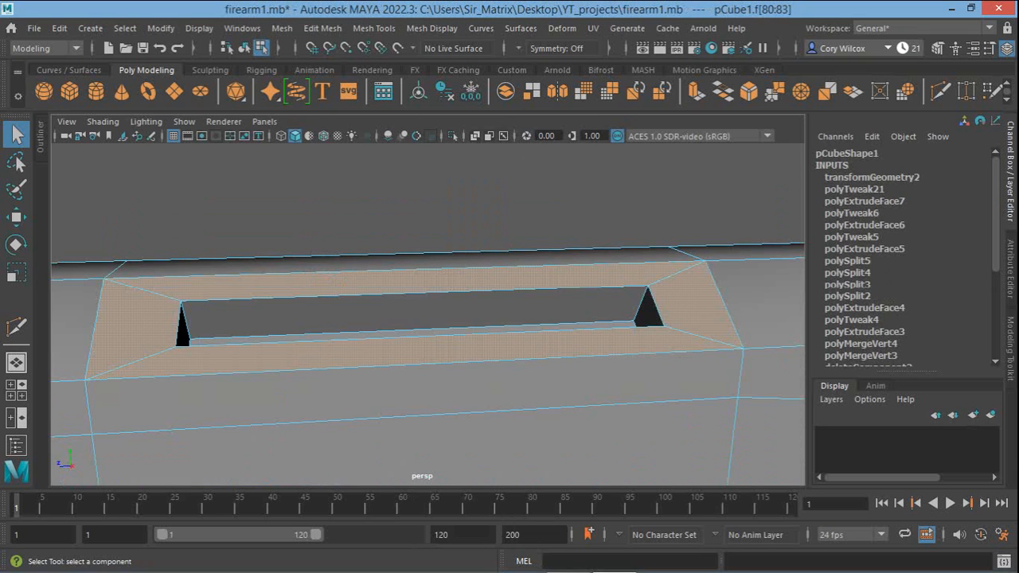
pyautogui.keyDown('alt'); pyautogui.moveTo(414, 309); pyautogui.dragTo(338, 309, button='right'); pyautogui.keyUp('alt')
pyautogui.keyDown('alt'); pyautogui.moveTo(338, 309); pyautogui.dragTo(231, 366); pyautogui.keyUp('alt')
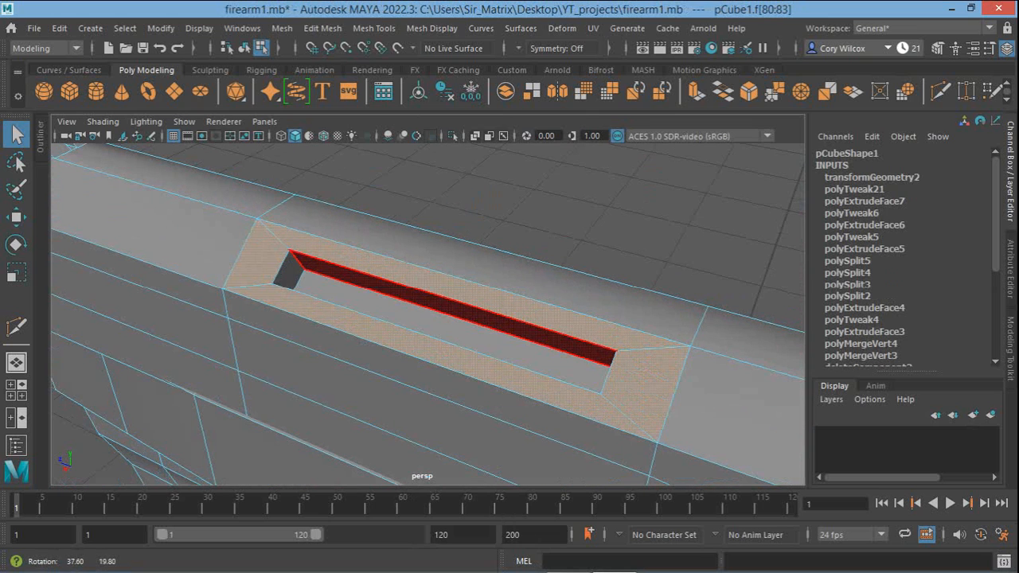
# Select the inner walls and floor of the ejection port recess and scale them up to enlarge the opening
pyautogui.click(287, 272)
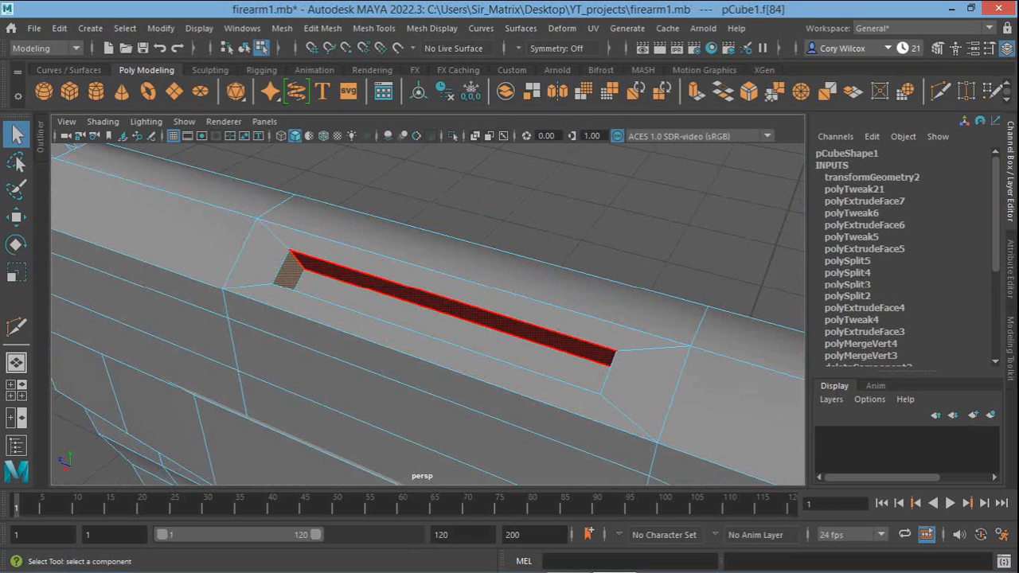
pyautogui.keyDown('shift'); pyautogui.doubleClick(452, 308); pyautogui.keyUp('shift')
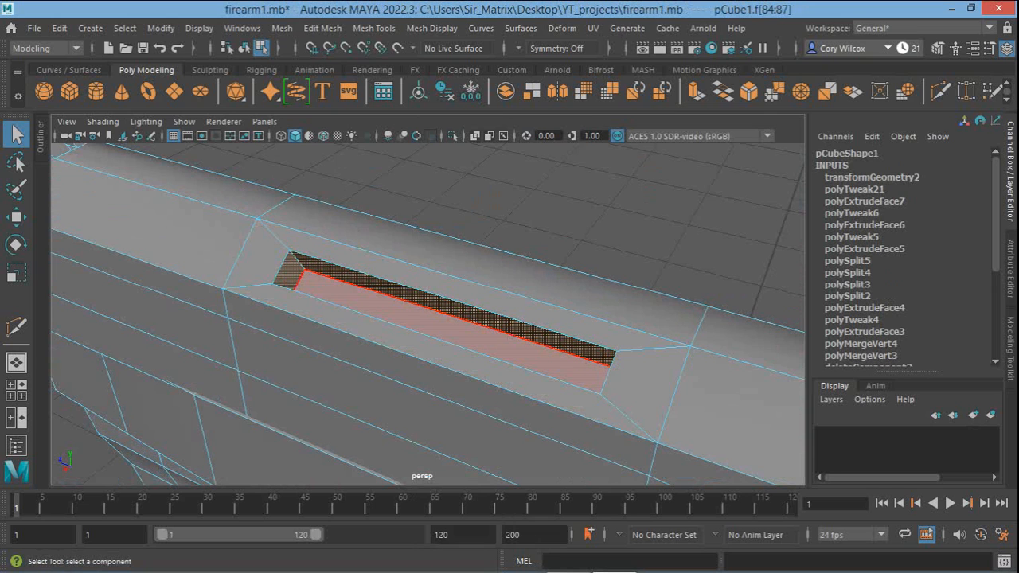
pyautogui.keyDown('shift'); pyautogui.click(452, 330); pyautogui.keyUp('shift')
pyautogui.keyDown('alt'); pyautogui.moveTo(455, 355); pyautogui.dragTo(700, 302); pyautogui.keyUp('alt')
pyautogui.press('r')
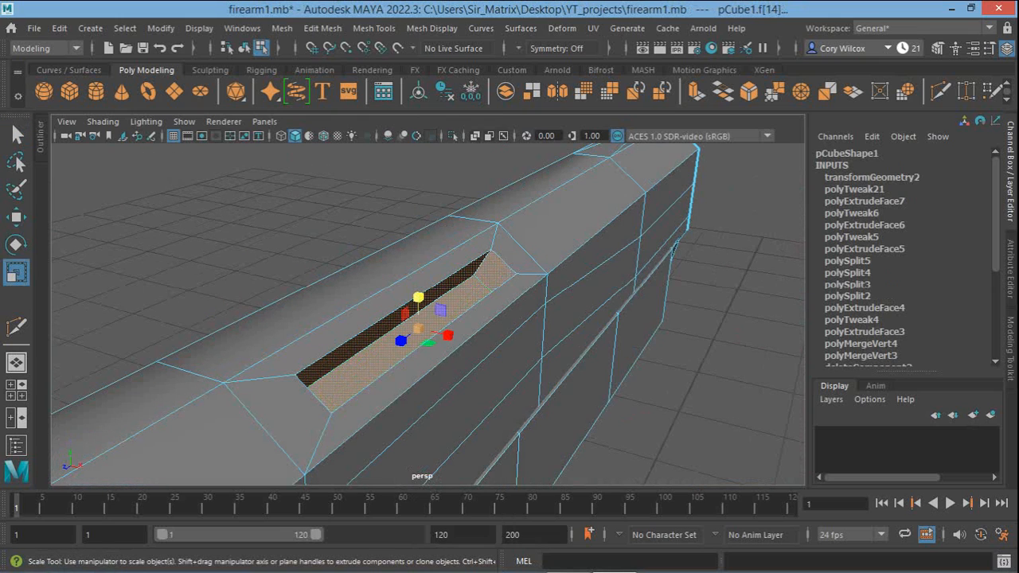
pyautogui.moveTo(417, 328); pyautogui.dragTo(453, 335)
pyautogui.moveTo(418, 297)
pyautogui.mouseDown()
pyautogui.moveTo(418, 305)
pyautogui.moveTo(417, 296)
pyautogui.mouseUp()
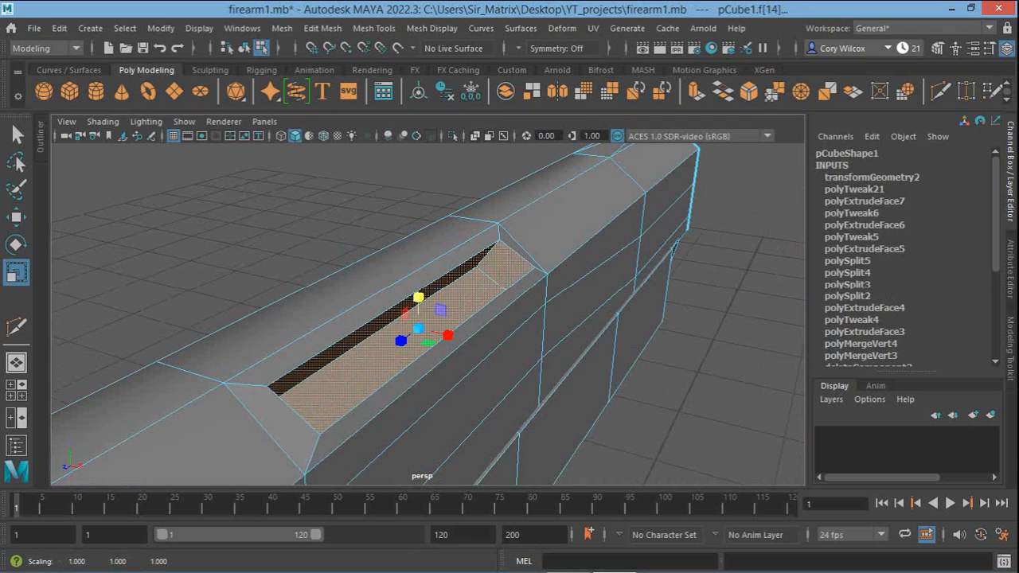
pyautogui.press('q')
# Select the two lower corner vertices of the ejection port's opening and scale them closer together along the slide's length
pyautogui.keyDown('alt'); pyautogui.moveTo(641, 328); pyautogui.dragTo(500, 342); pyautogui.keyUp('alt')
pyautogui.moveTo(248, 307); pyautogui.dragTo(187, 151, button='right')
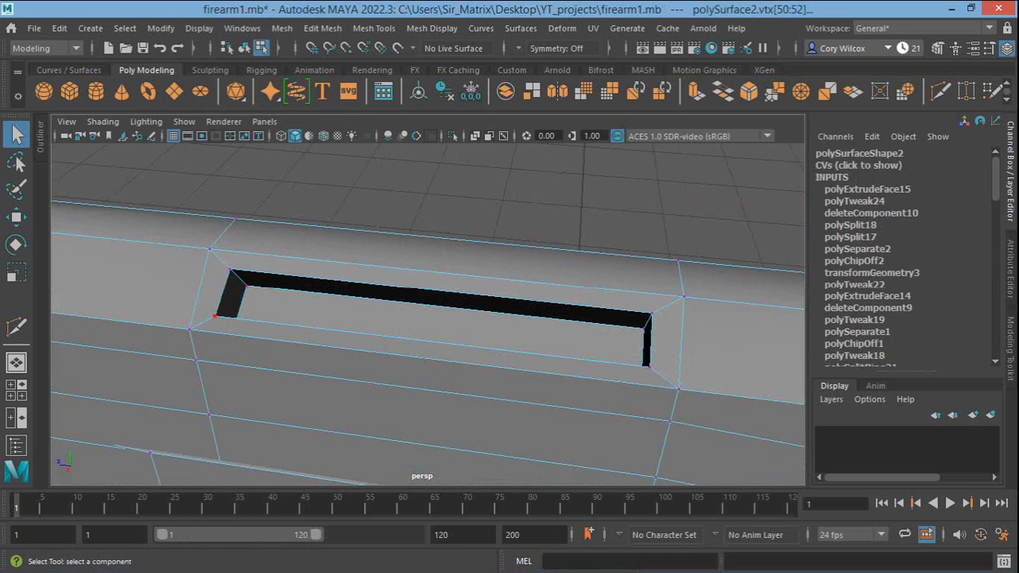
pyautogui.click(215, 316)
pyautogui.keyDown('shift'); pyautogui.click(649, 367); pyautogui.keyUp('shift')
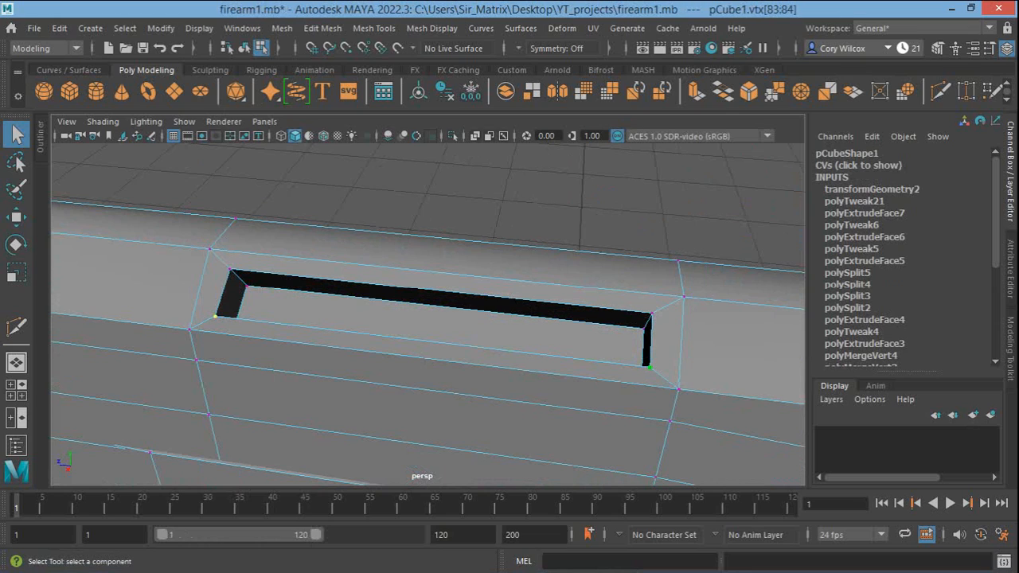
pyautogui.press('r')
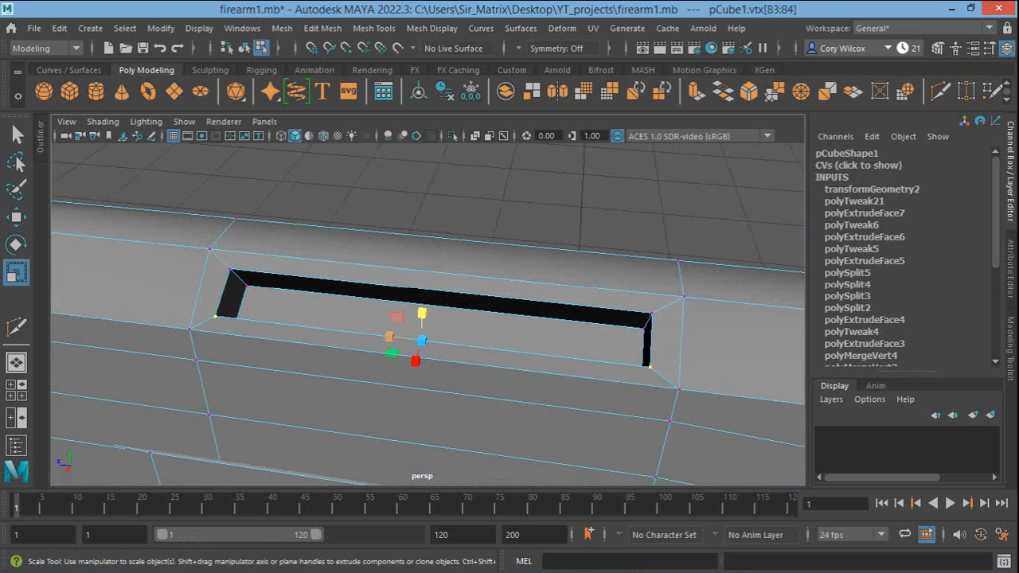
pyautogui.moveTo(389, 337)
pyautogui.mouseDown()
pyautogui.moveTo(399, 338)
pyautogui.moveTo(388, 337)
pyautogui.mouseUp()
pyautogui.press('q')
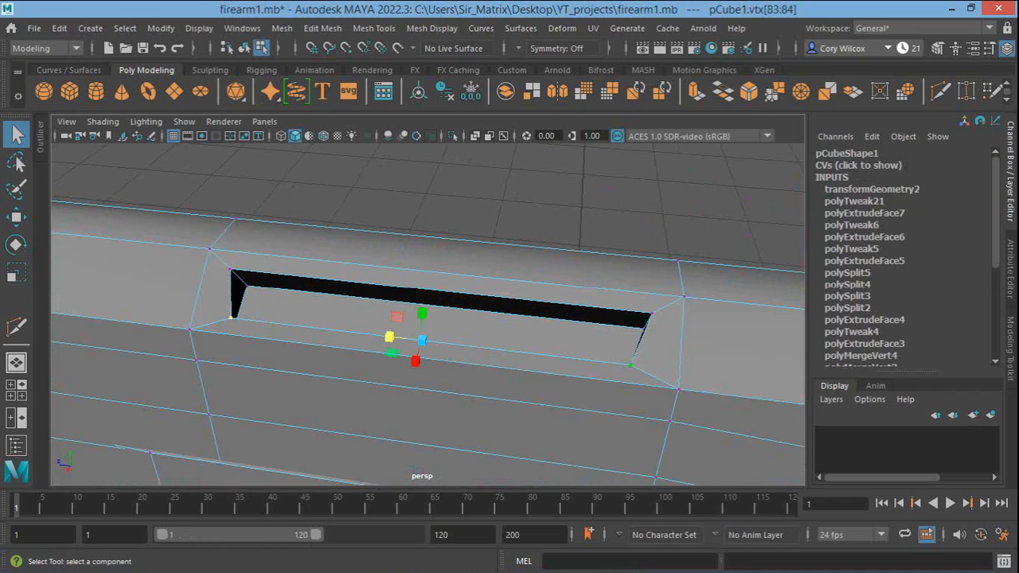
# Inspect the tapered shape of the ejection port opening from several angles and clear the vertex selection
pyautogui.keyDown('alt'); pyautogui.moveTo(661, 269); pyautogui.dragTo(879, 191); pyautogui.keyUp('alt')
pyautogui.keyDown('alt'); pyautogui.moveTo(636, 262); pyautogui.dragTo(598, 273); pyautogui.keyUp('alt')
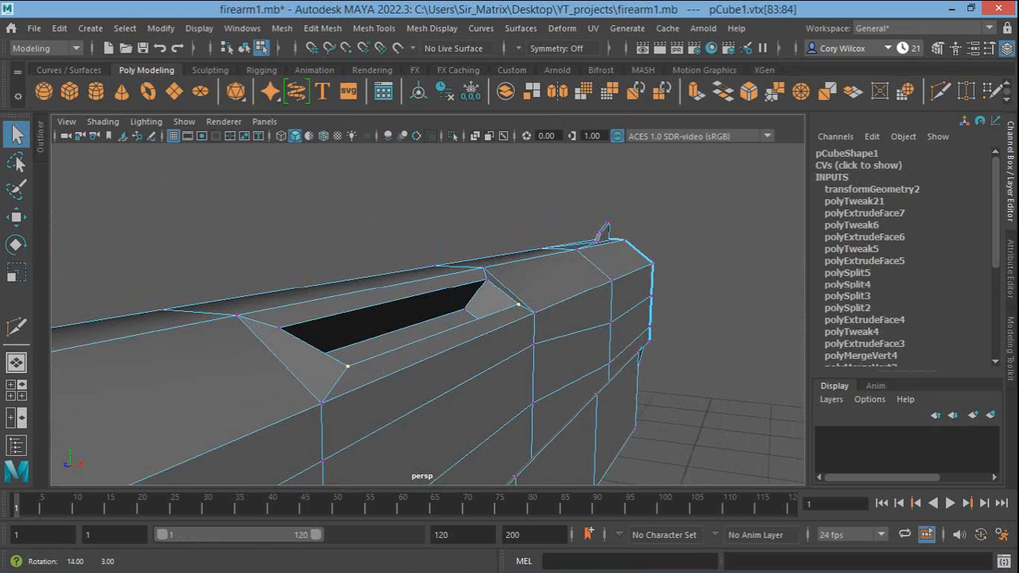
pyautogui.keyDown('alt'); pyautogui.moveTo(639, 355); pyautogui.dragTo(625, 351); pyautogui.keyUp('alt')
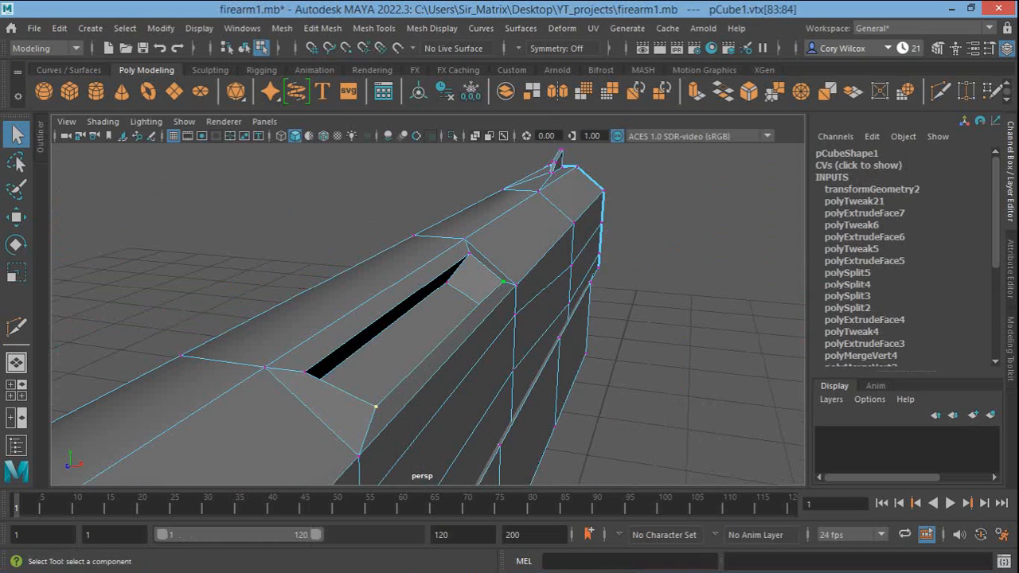
pyautogui.keyDown('alt'); pyautogui.moveTo(377, 405); pyautogui.dragTo(355, 400); pyautogui.keyUp('alt')
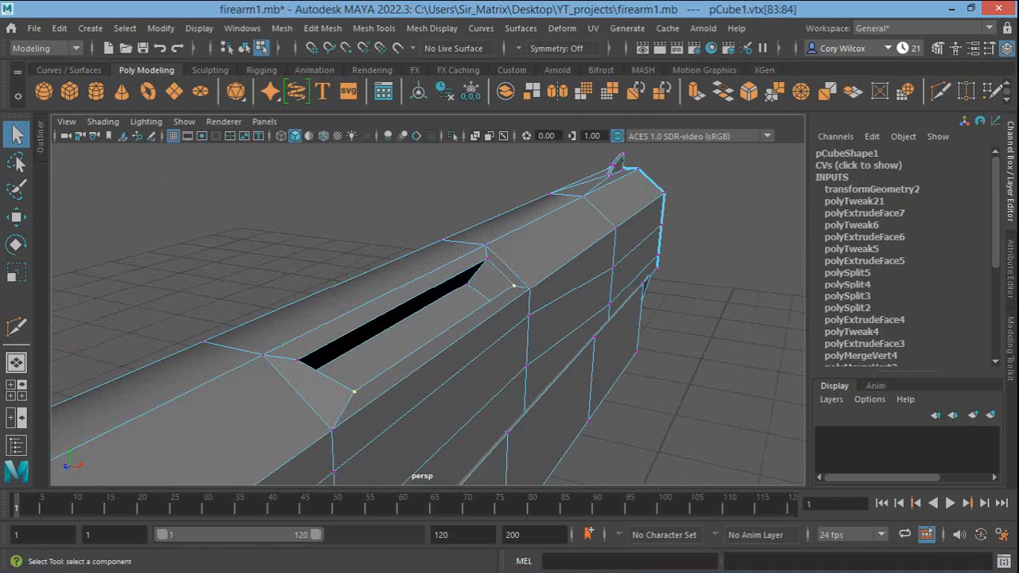
pyautogui.click(322, 28)
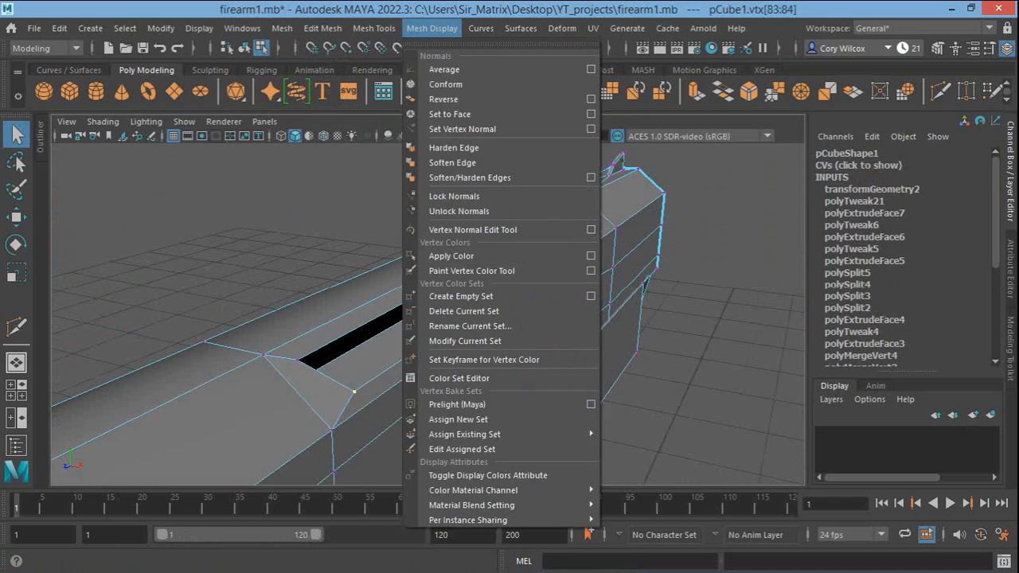
pyautogui.moveTo(374, 28)
pyautogui.click(303, 191)
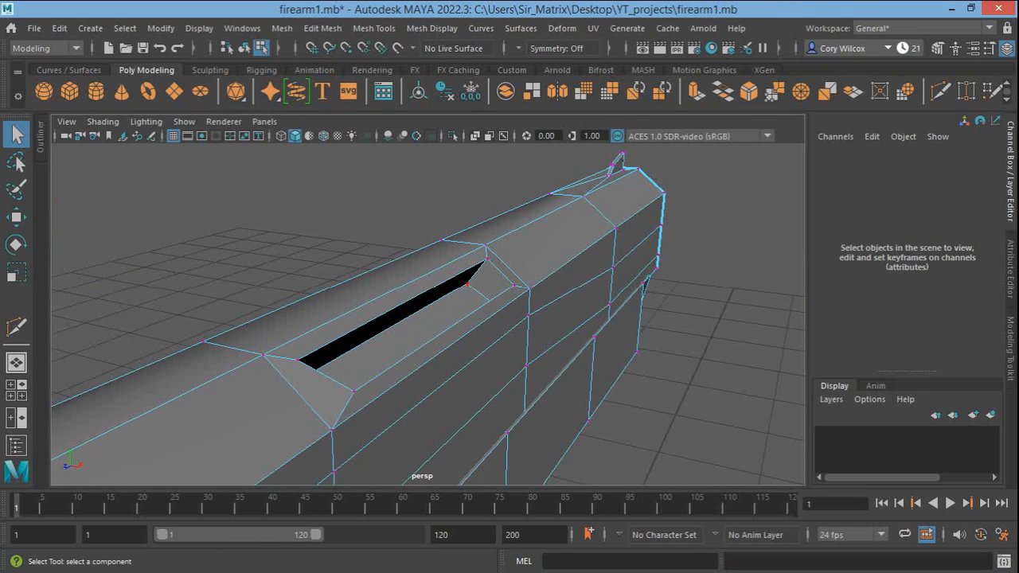
# Insert an edge loop around the inner walls of the ejection port recess, about halfway down its depth
pyautogui.keyDown('alt'); pyautogui.moveTo(299, 361); pyautogui.dragTo(373, 348, button='middle'); pyautogui.keyUp('alt')
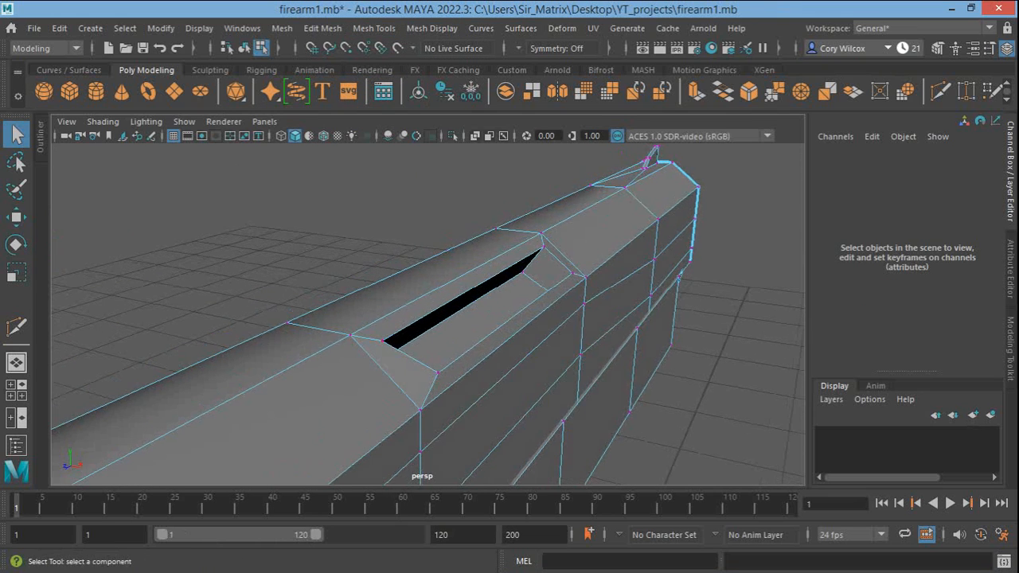
pyautogui.keyDown('alt'); pyautogui.moveTo(372, 347); pyautogui.dragTo(291, 388); pyautogui.keyUp('alt')
pyautogui.moveTo(543, 325); pyautogui.dragTo(542, 187, button='right')
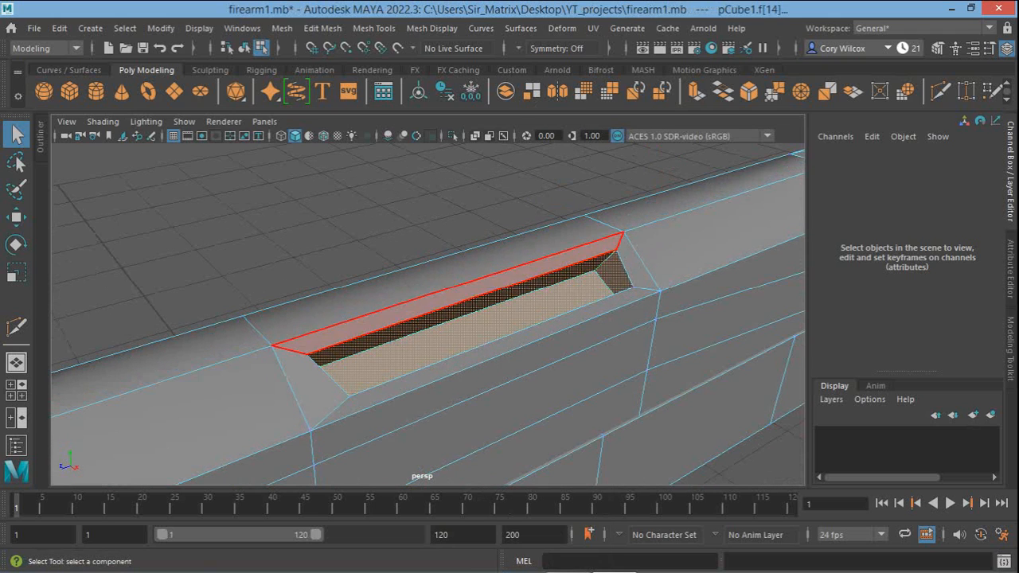
pyautogui.moveTo(548, 148); pyautogui.dragTo(547, 109, button='right')
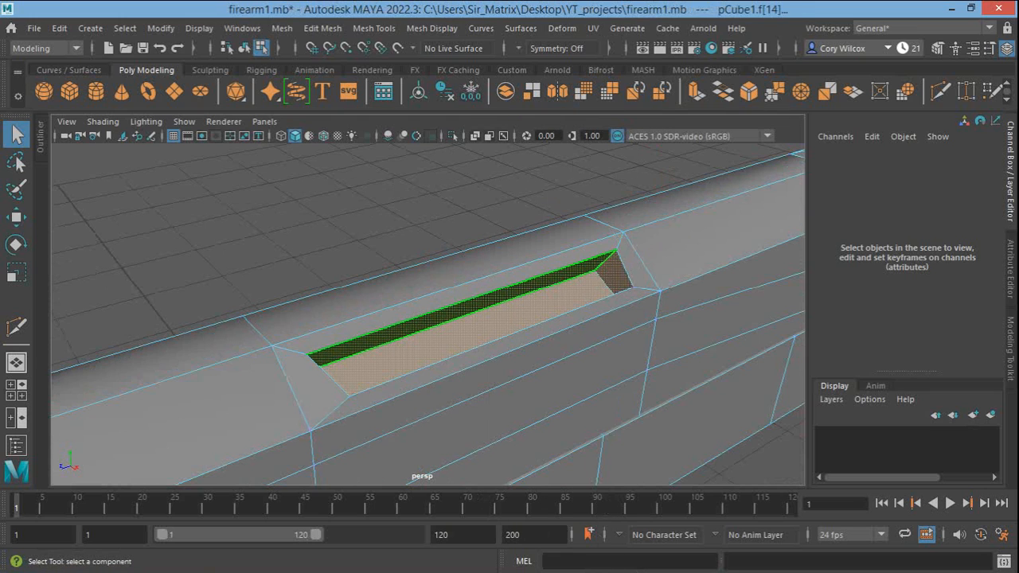
pyautogui.click(374, 28)
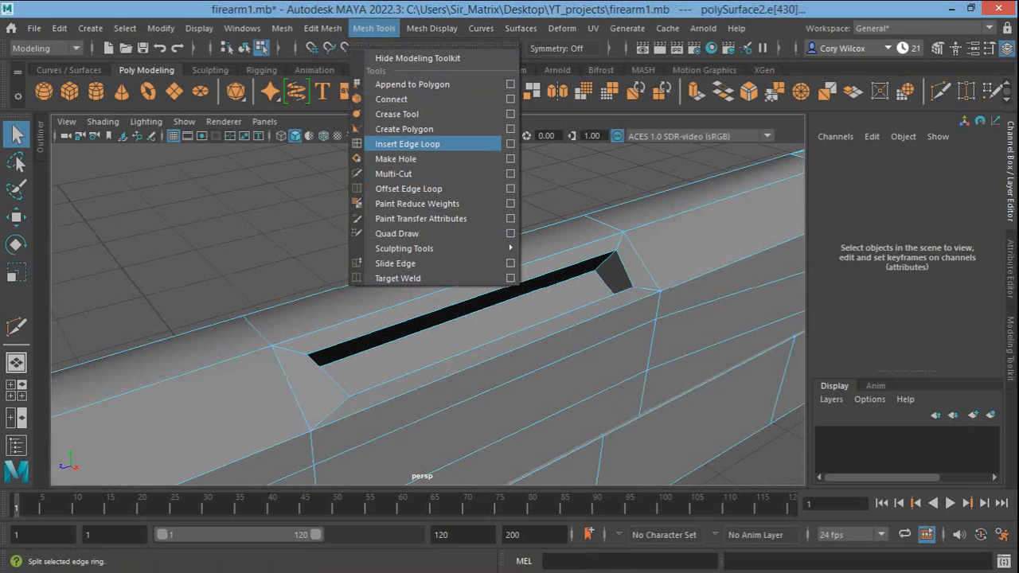
pyautogui.click(407, 144)
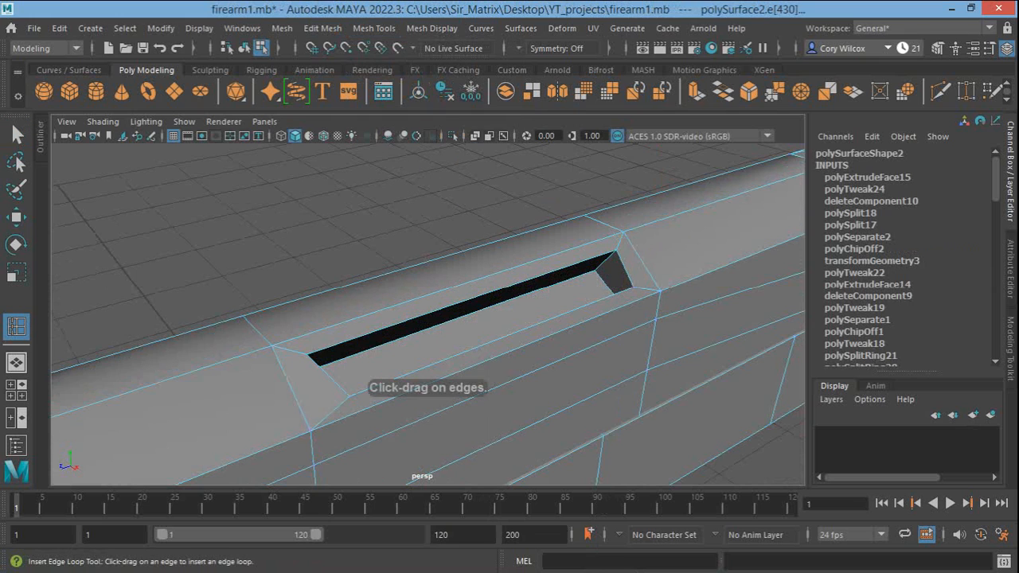
pyautogui.click(603, 264)
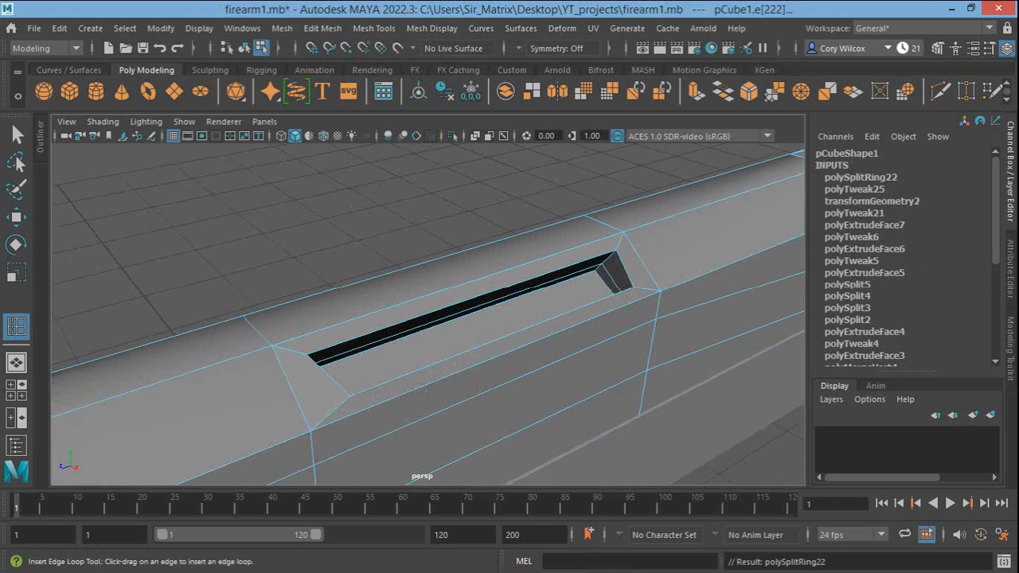
pyautogui.press('q')
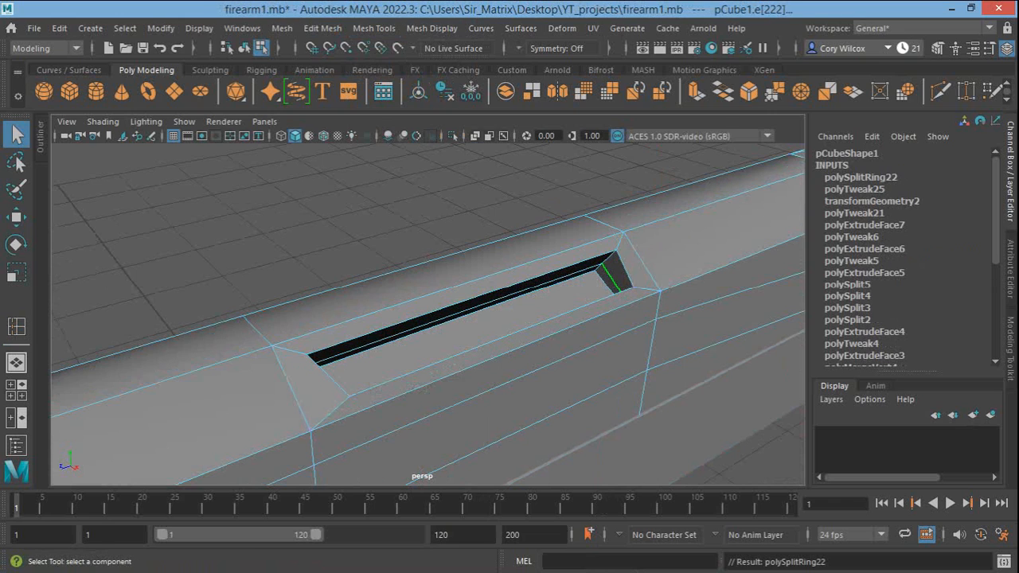
# Extrude the outer end-wall face of the ejection port recess along the slide's length, leaving only a short gap at the opposite end
pyautogui.moveTo(607, 148); pyautogui.dragTo(607, 188, button='right')
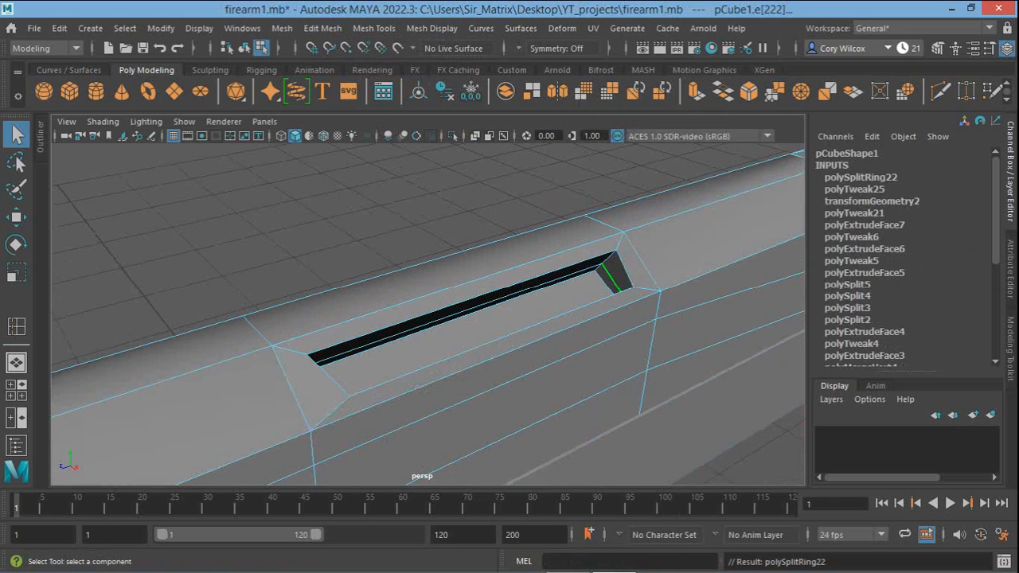
pyautogui.click(613, 271)
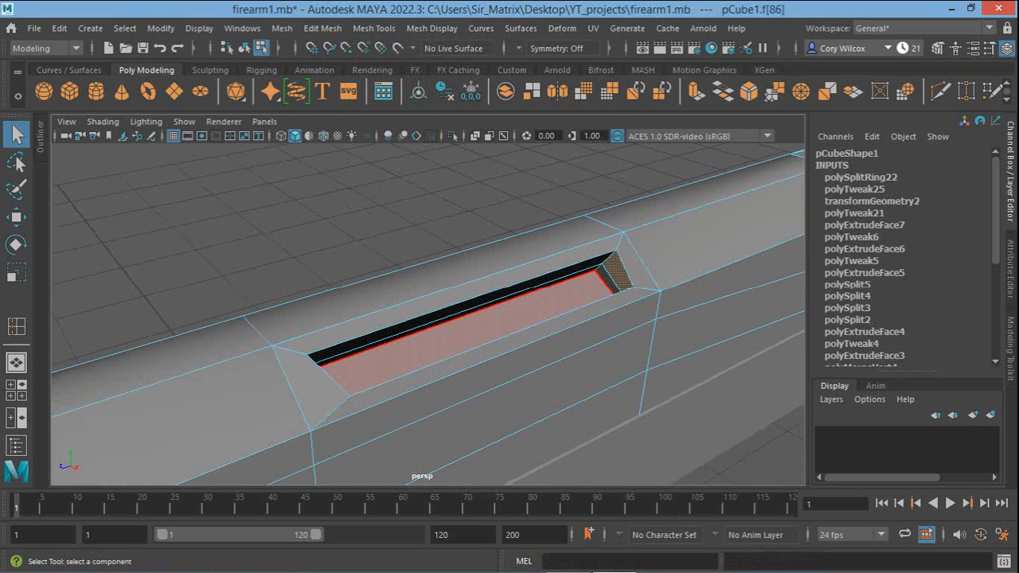
pyautogui.click(322, 27)
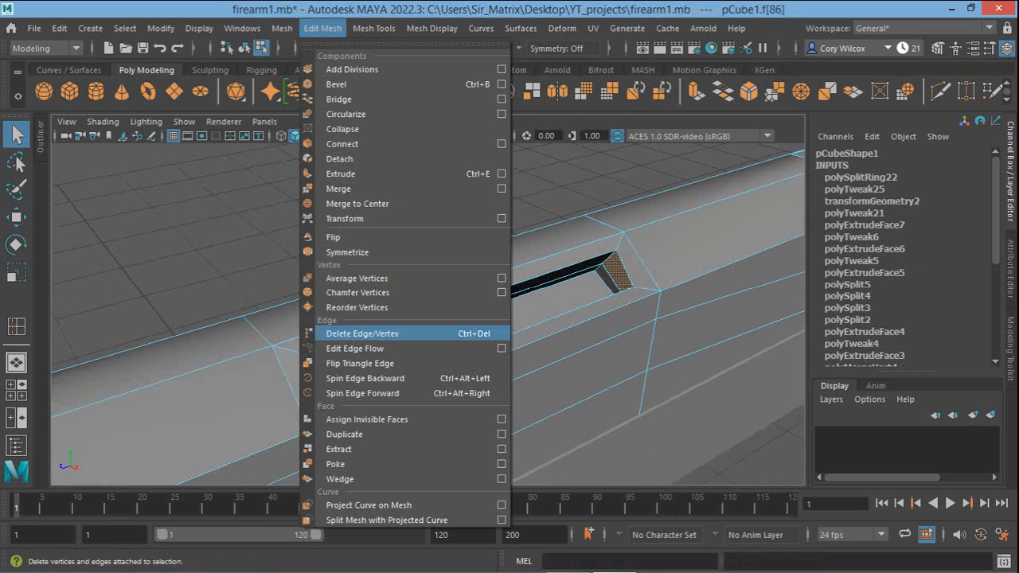
pyautogui.click(341, 171)
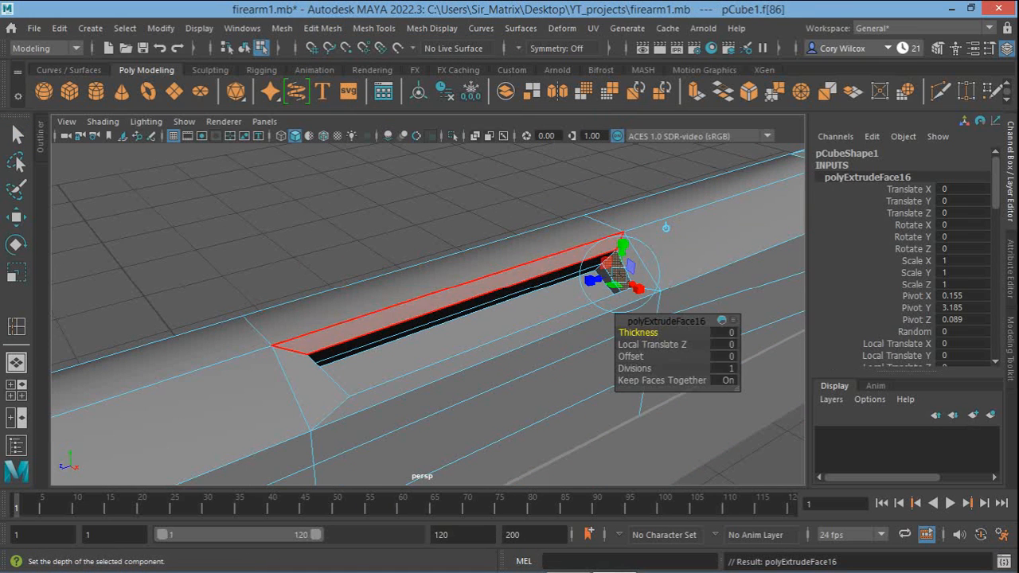
pyautogui.press('w')
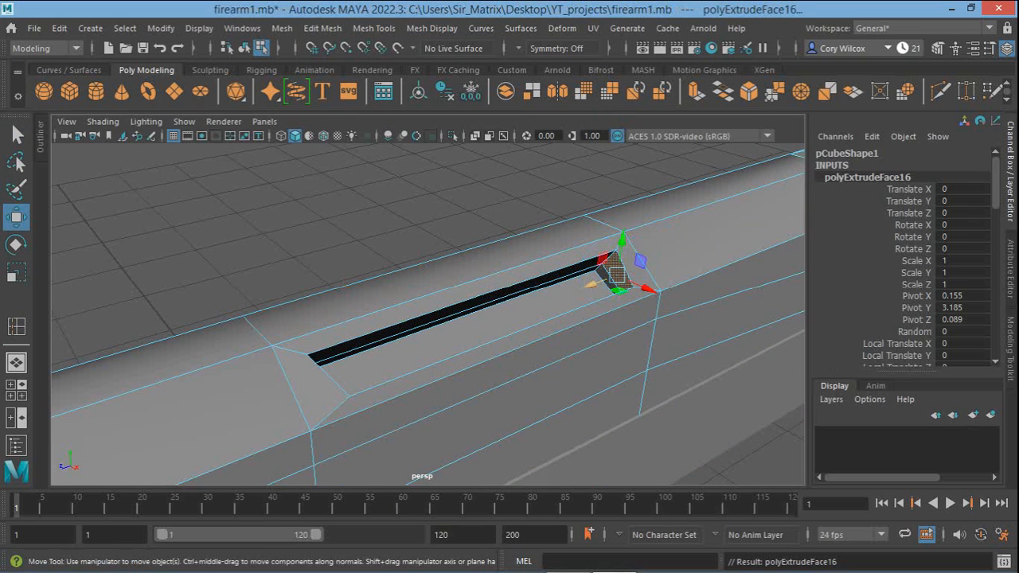
pyautogui.moveTo(589, 284); pyautogui.dragTo(306, 388)
pyautogui.press('q')
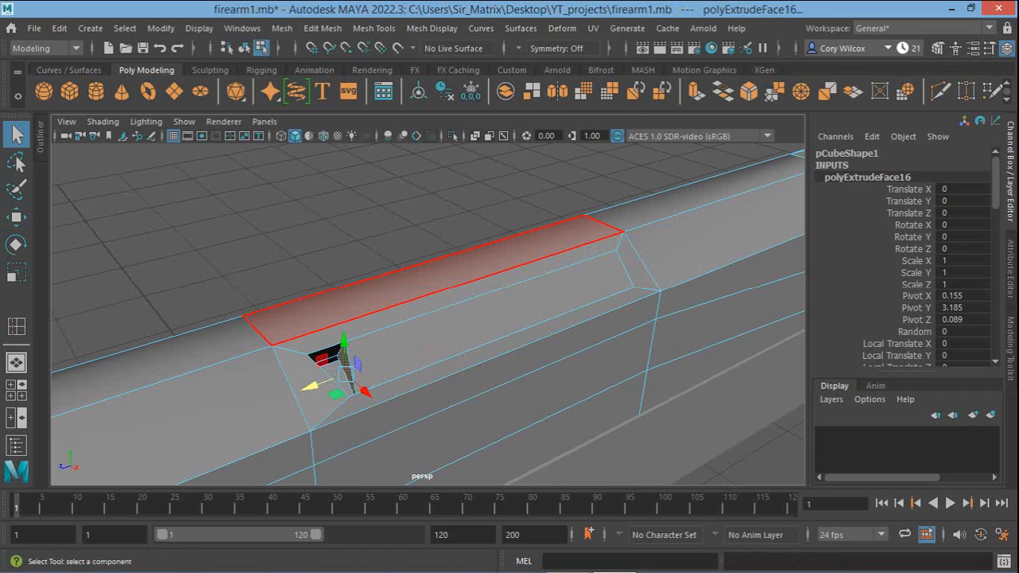
# Select the outer face of the extruded block in the ejection port and, in wireframe display, add its end face
pyautogui.keyDown('alt'); pyautogui.moveTo(477, 318); pyautogui.dragTo(531, 297, button='middle'); pyautogui.keyUp('alt')
pyautogui.keyDown('alt'); pyautogui.moveTo(430, 318); pyautogui.dragTo(541, 317); pyautogui.keyUp('alt')
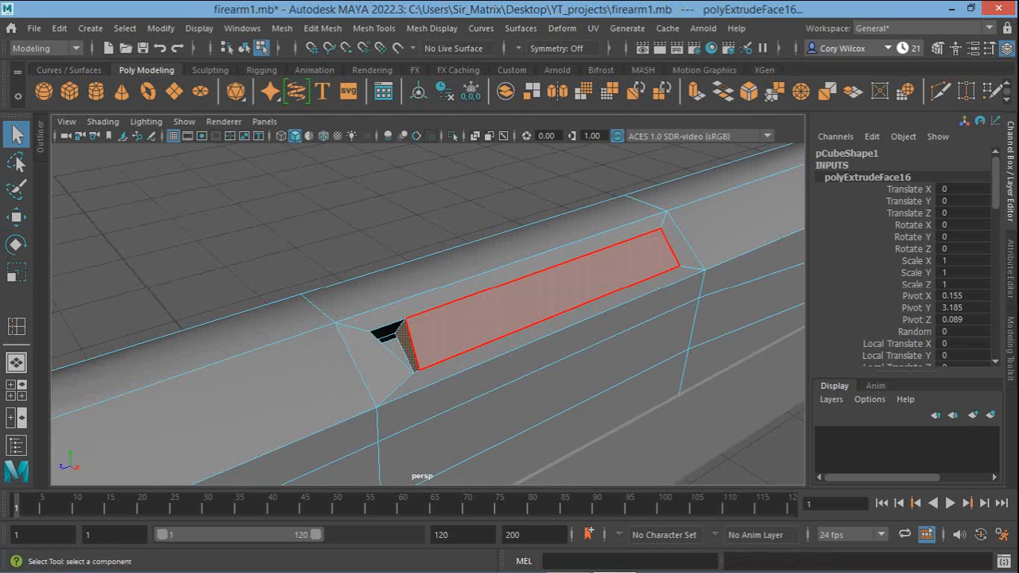
pyautogui.keyDown('alt'); pyautogui.moveTo(541, 317); pyautogui.dragTo(478, 305, button='middle'); pyautogui.keyUp('alt')
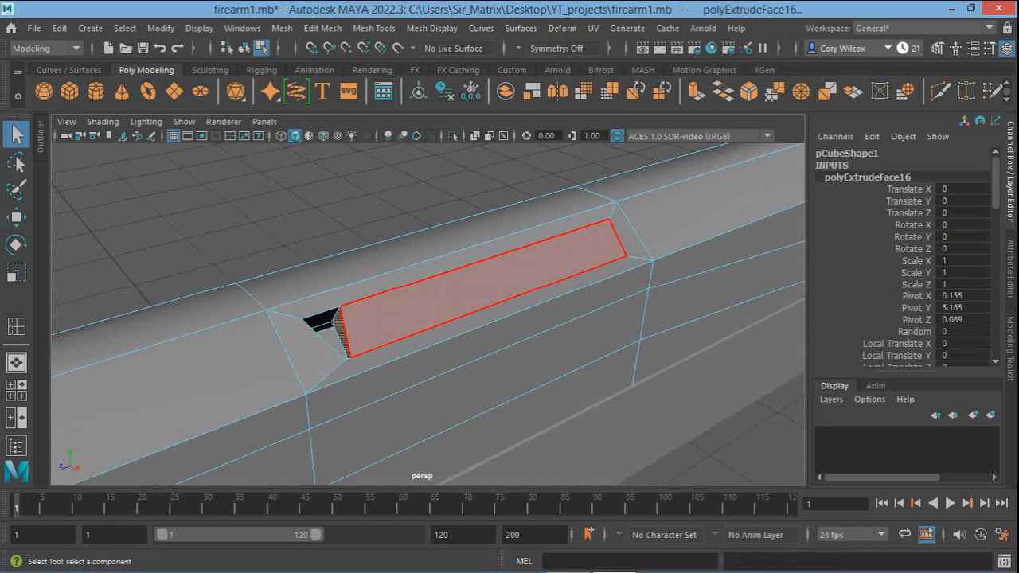
pyautogui.keyDown('alt'); pyautogui.moveTo(477, 320); pyautogui.dragTo(569, 326, button='right'); pyautogui.keyUp('alt')
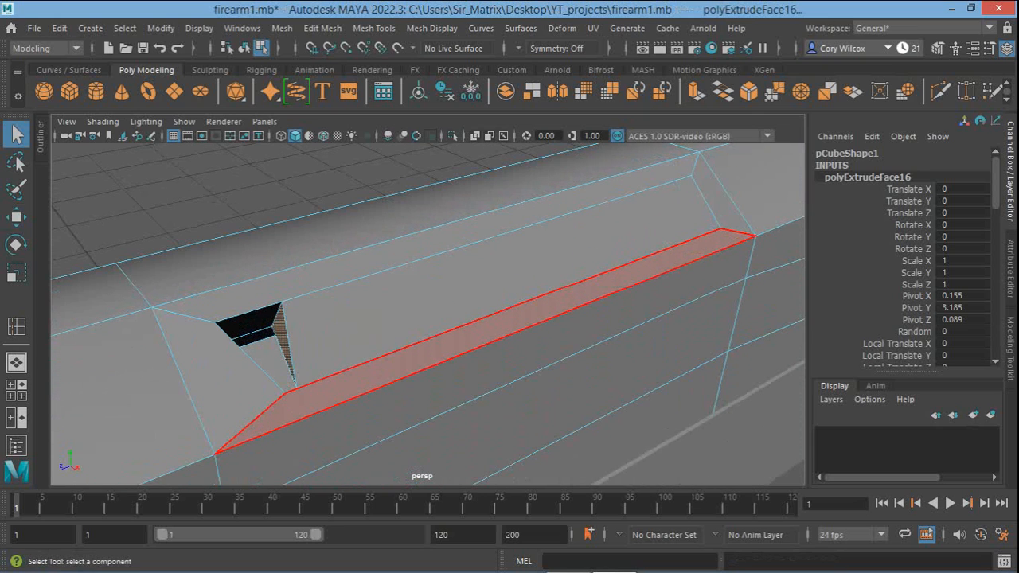
pyautogui.click(525, 276)
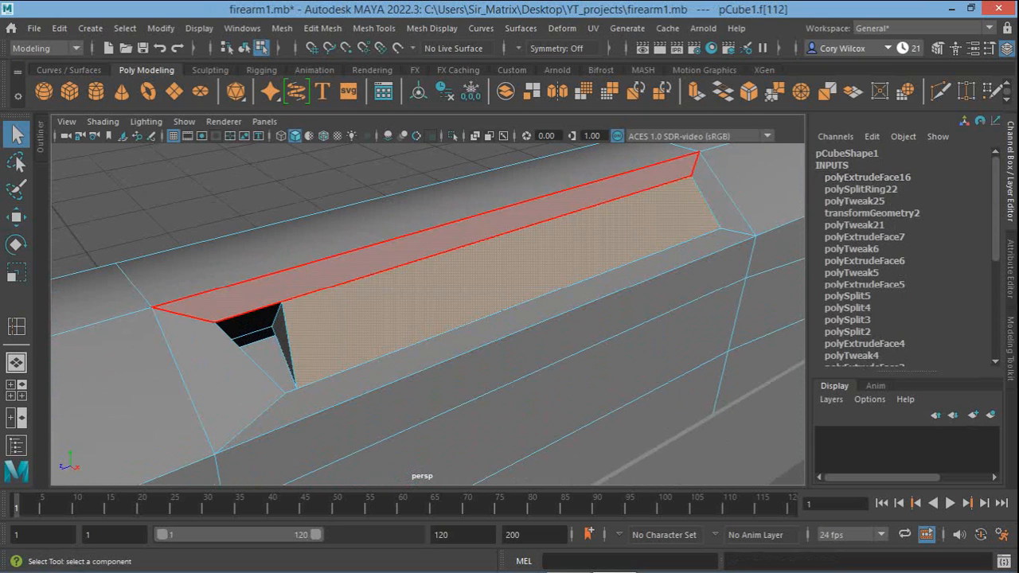
pyautogui.click(281, 136)
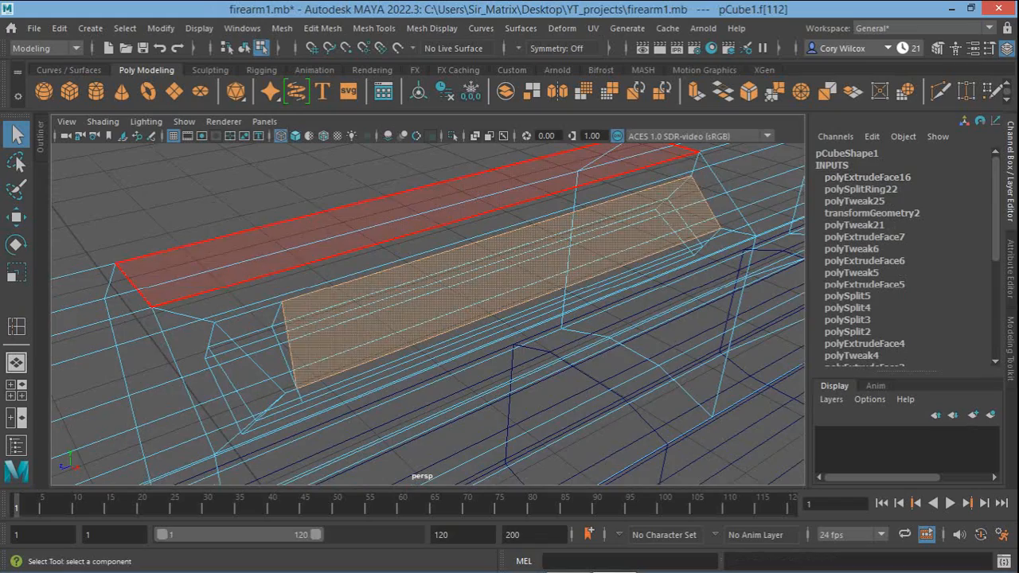
pyautogui.moveTo(493, 274)
pyautogui.keyDown('alt'); pyautogui.mouseDown()
pyautogui.moveTo(661, 175)
pyautogui.moveTo(641, 123)
pyautogui.mouseUp(); pyautogui.keyUp('alt')
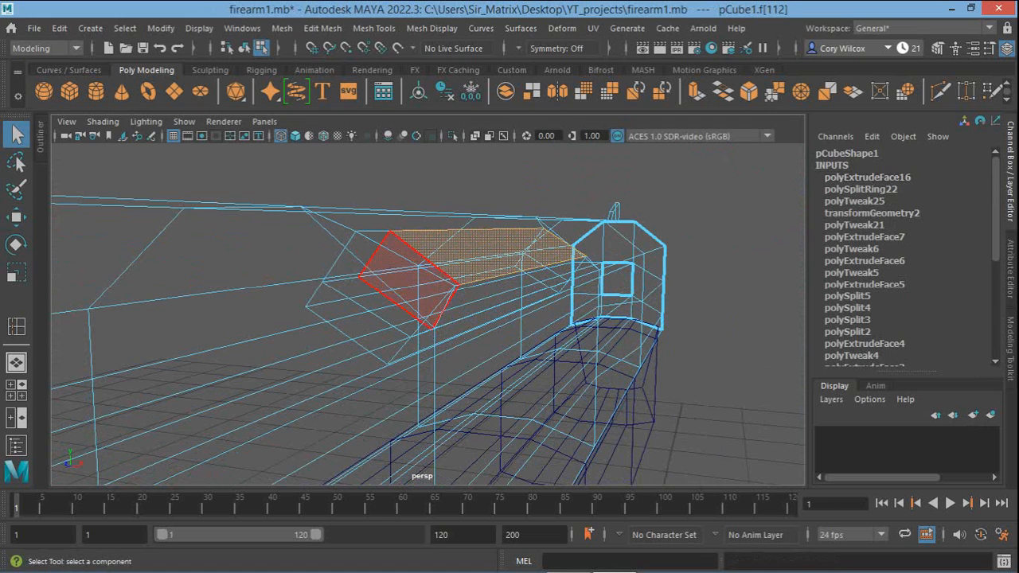
pyautogui.click(410, 275)
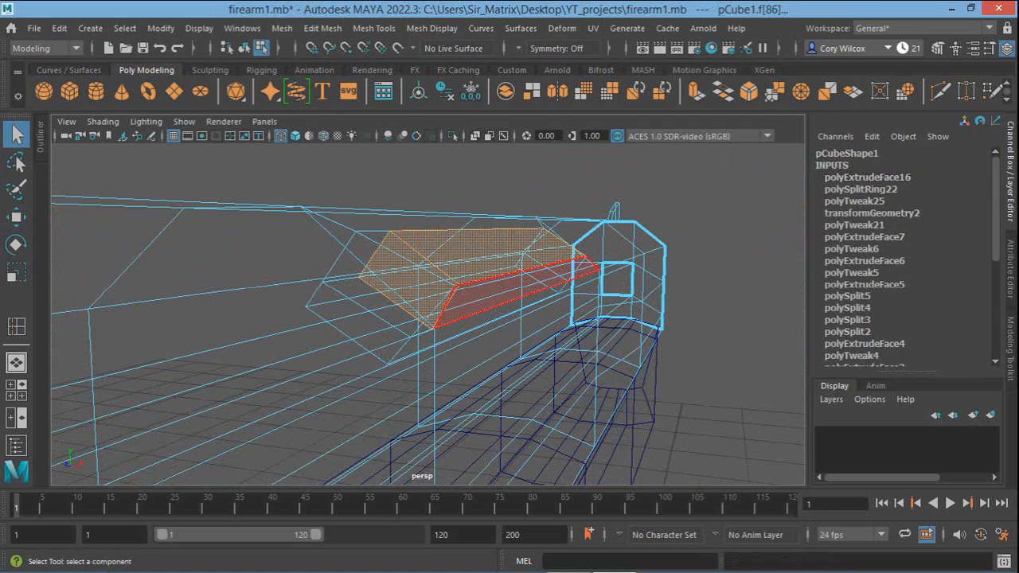
# Try adding the slide's lower bevel face and the port's upper wall to the block's face selection, and deselect both
pyautogui.keyDown('shift'); pyautogui.click(503, 296); pyautogui.keyUp('shift')
pyautogui.keyDown('alt'); pyautogui.moveTo(359, 323); pyautogui.dragTo(489, 323); pyautogui.keyUp('alt')
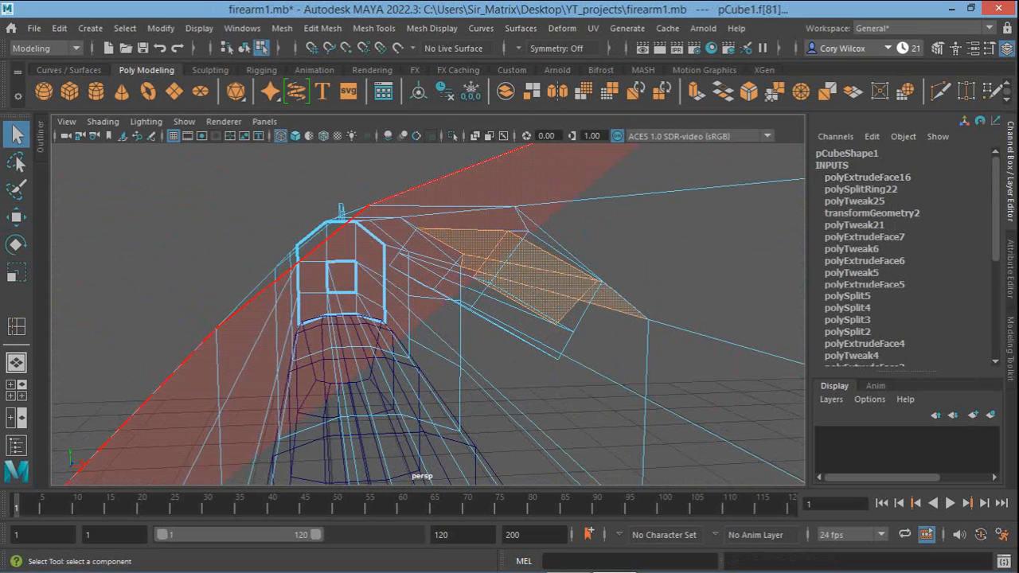
pyautogui.keyDown('alt'); pyautogui.moveTo(398, 258); pyautogui.dragTo(461, 254, button='right'); pyautogui.keyUp('alt')
pyautogui.keyDown('shift'); pyautogui.click(470, 239); pyautogui.keyUp('shift')
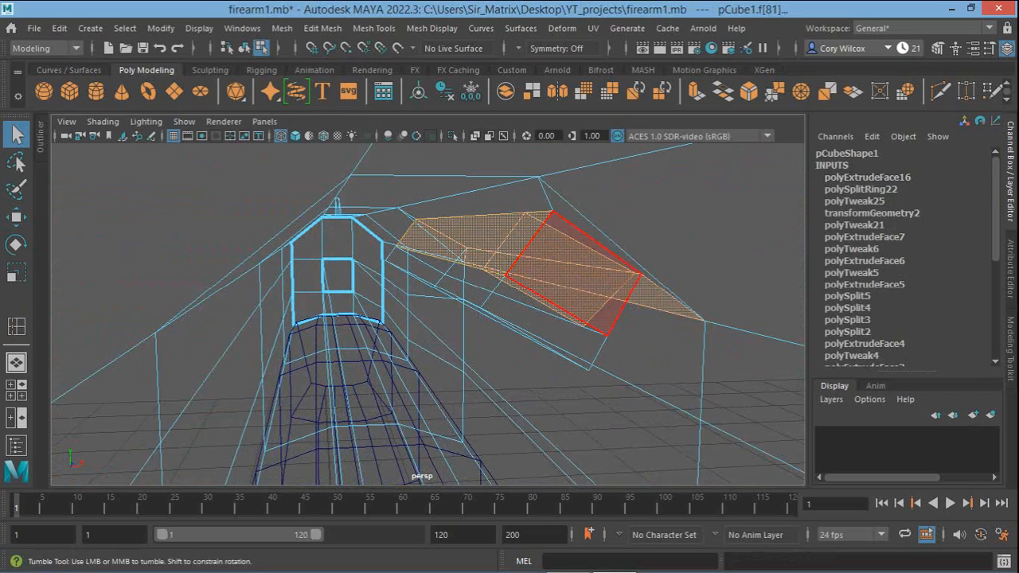
pyautogui.keyDown('alt'); pyautogui.moveTo(567, 275); pyautogui.dragTo(457, 283); pyautogui.keyUp('alt')
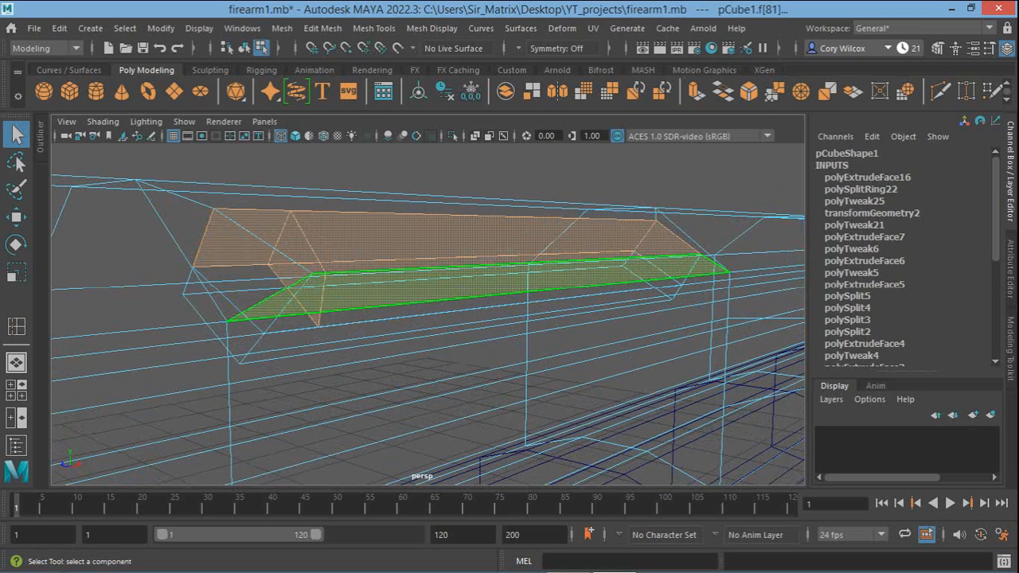
pyautogui.keyDown('shift'); pyautogui.click(477, 286); pyautogui.keyUp('shift')
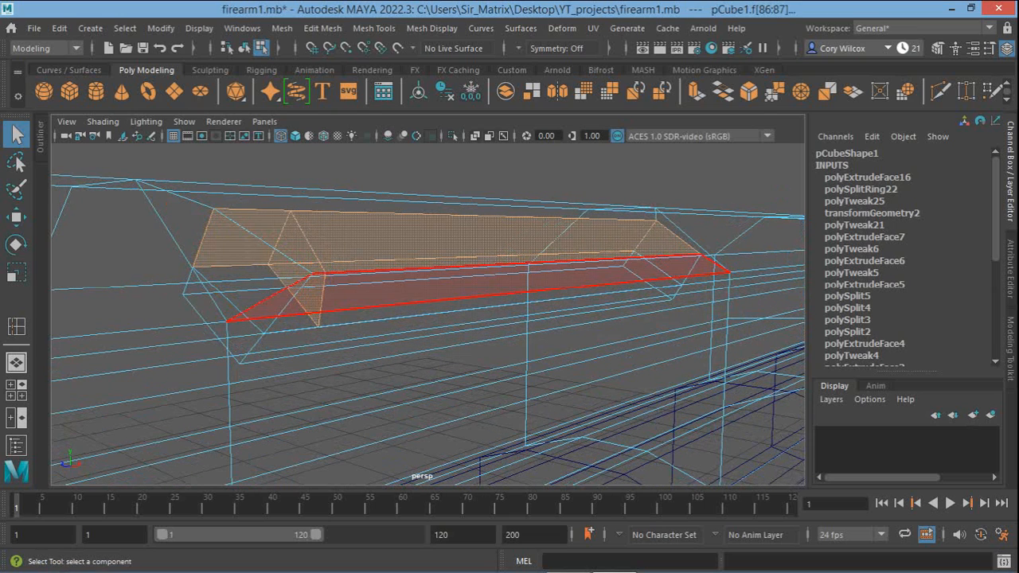
pyautogui.keyDown('alt'); pyautogui.moveTo(478, 283); pyautogui.dragTo(541, 341); pyautogui.keyUp('alt')
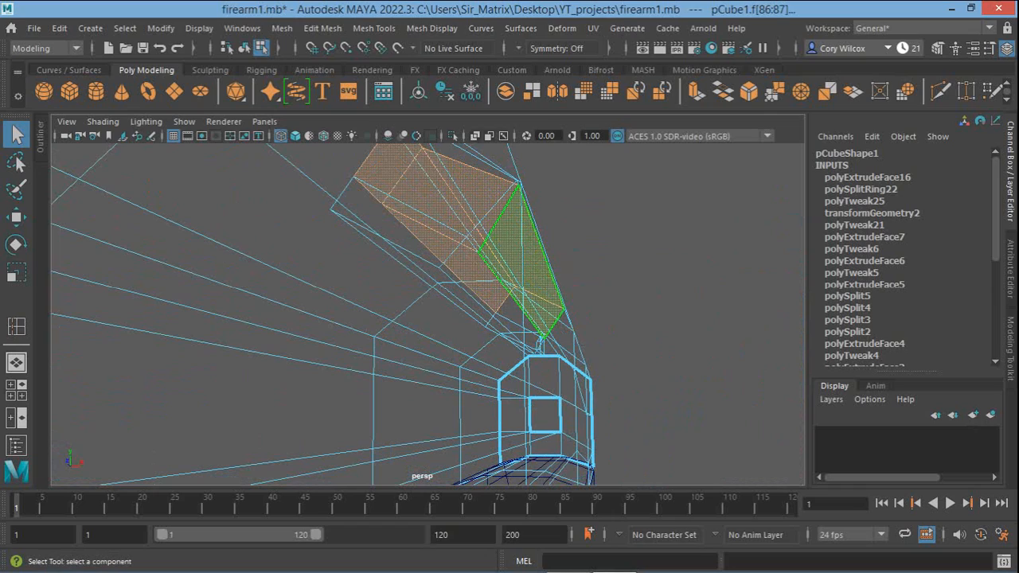
pyautogui.keyDown('alt'); pyautogui.moveTo(549, 298); pyautogui.dragTo(472, 347); pyautogui.keyUp('alt')
pyautogui.keyDown('ctrl'); pyautogui.click(482, 248); pyautogui.keyUp('ctrl')
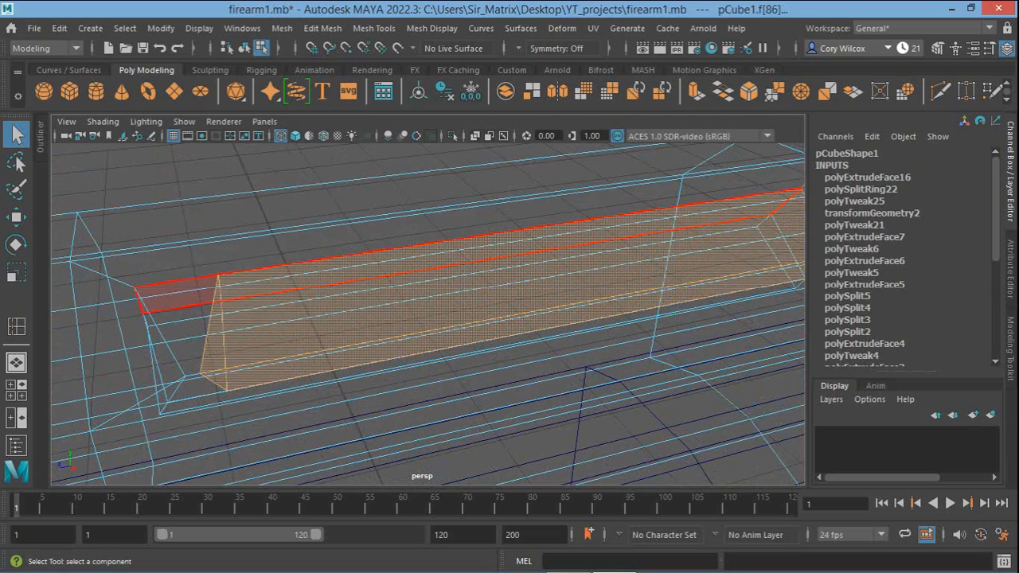
# Try including the port's upper wall in the block's face selection again
pyautogui.keyDown('alt'); pyautogui.moveTo(487, 258); pyautogui.dragTo(403, 272); pyautogui.keyUp('alt')
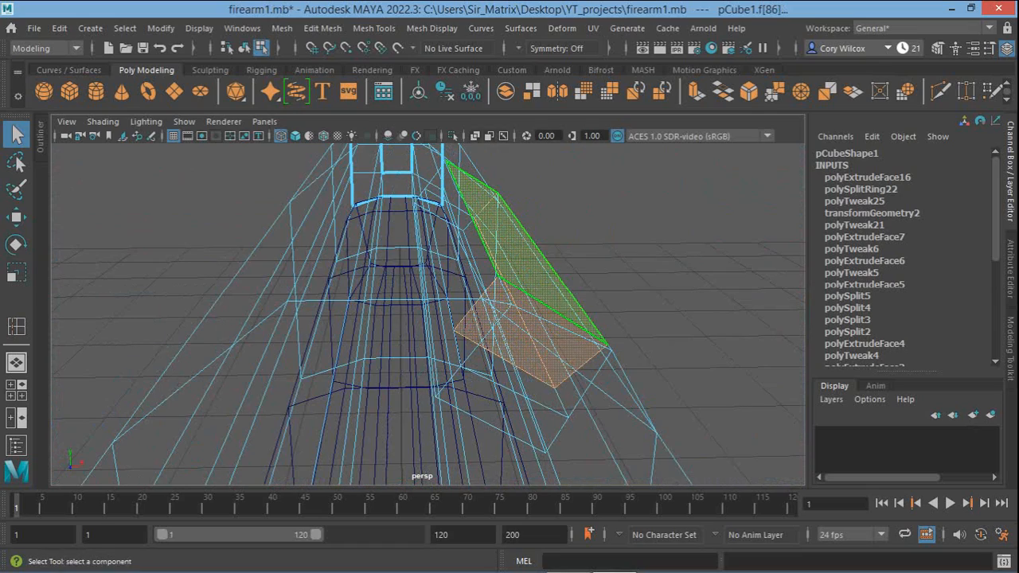
pyautogui.keyDown('alt'); pyautogui.moveTo(509, 255); pyautogui.dragTo(545, 257, button='right'); pyautogui.keyUp('alt')
pyautogui.keyDown('alt'); pyautogui.moveTo(546, 257); pyautogui.dragTo(541, 238); pyautogui.keyUp('alt')
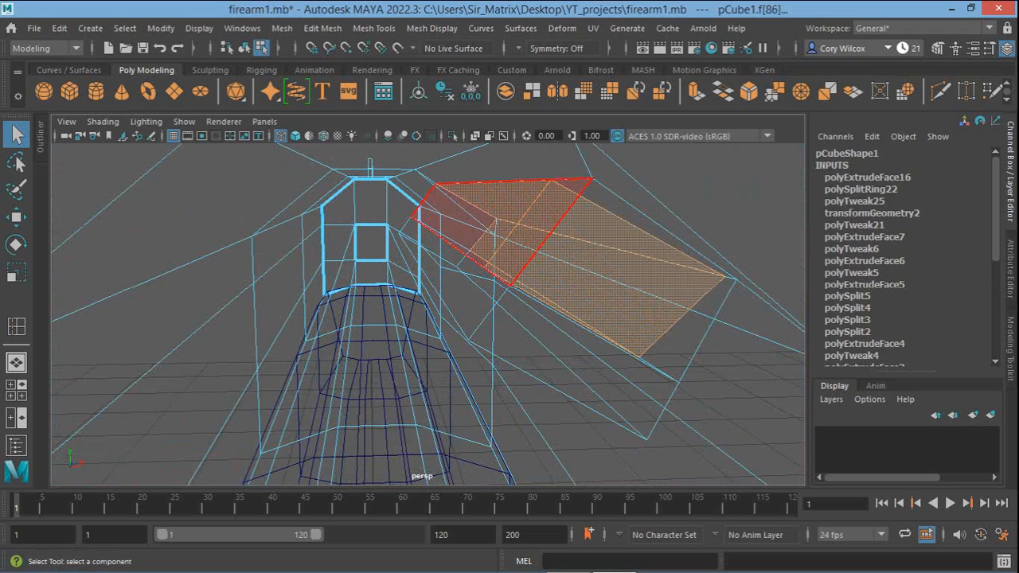
pyautogui.keyDown('alt'); pyautogui.moveTo(558, 238); pyautogui.dragTo(584, 237); pyautogui.keyUp('alt')
pyautogui.keyDown('alt'); pyautogui.moveTo(585, 238); pyautogui.dragTo(602, 240, button='right'); pyautogui.keyUp('alt')
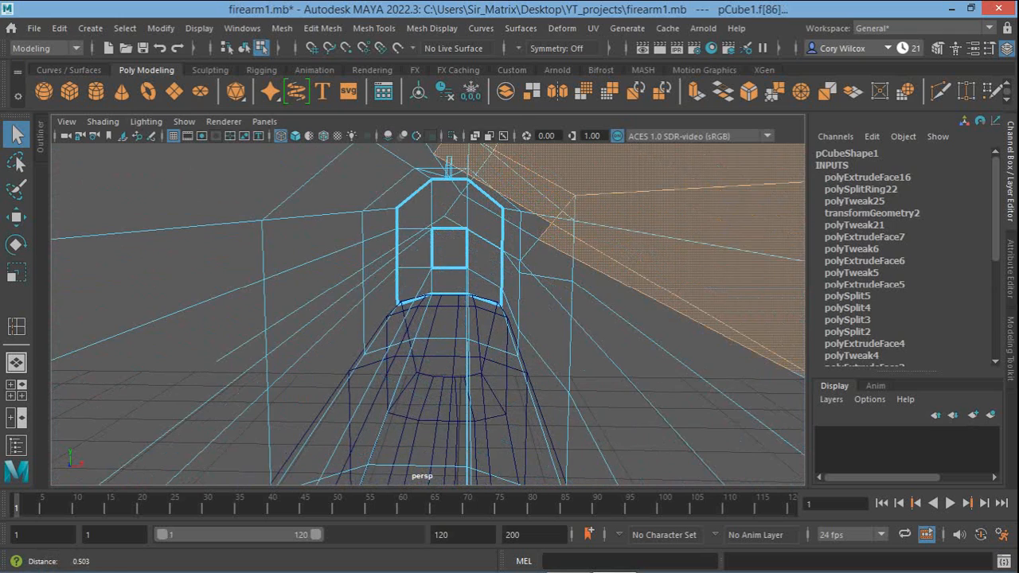
pyautogui.keyDown('alt'); pyautogui.moveTo(602, 239); pyautogui.dragTo(608, 274); pyautogui.keyUp('alt')
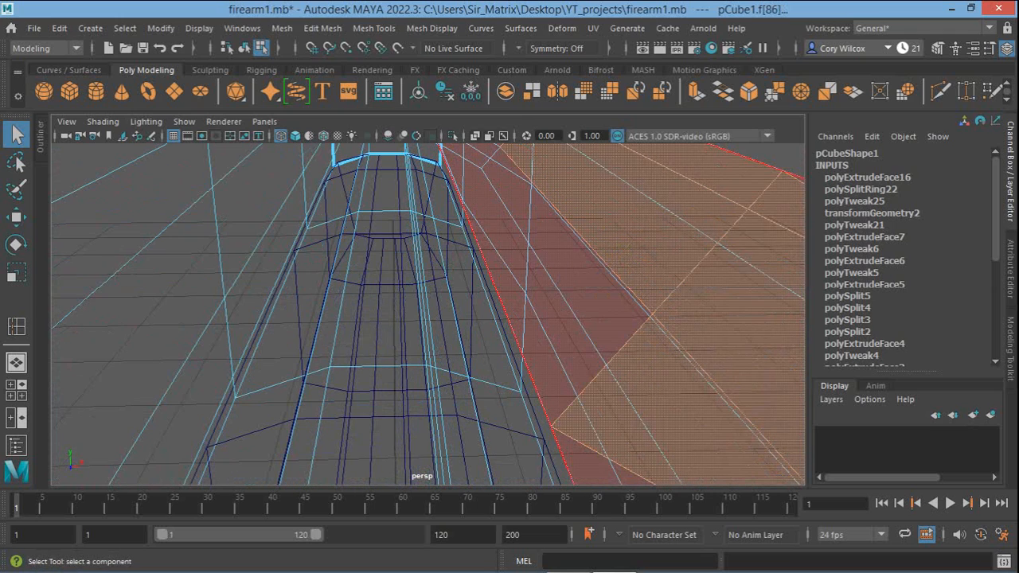
pyautogui.keyDown('shift'); pyautogui.click(604, 279); pyautogui.keyUp('shift')
pyautogui.keyDown('alt'); pyautogui.moveTo(603, 278); pyautogui.dragTo(538, 275, button='right'); pyautogui.keyUp('alt')
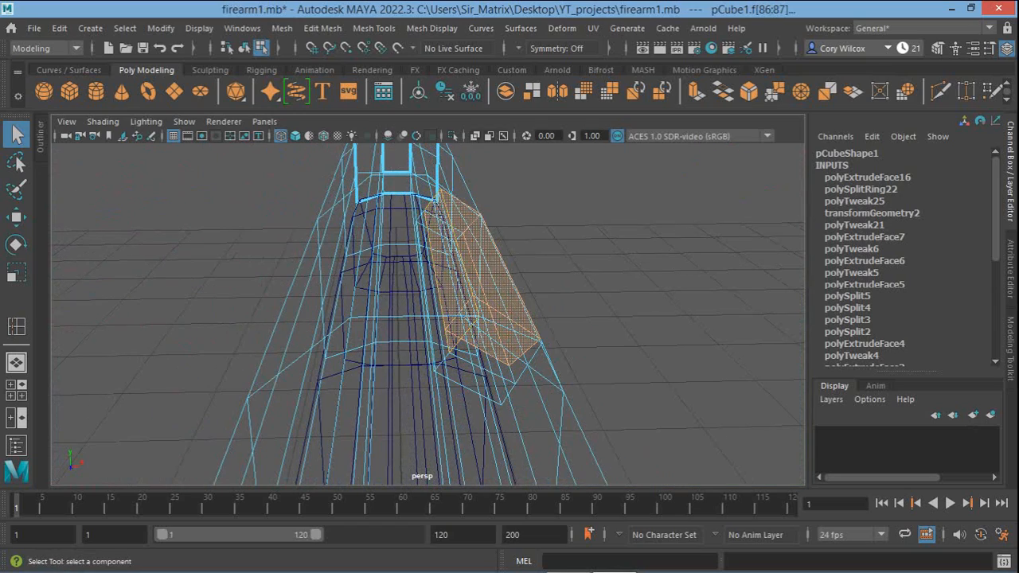
pyautogui.keyDown('alt'); pyautogui.moveTo(538, 275); pyautogui.dragTo(442, 267); pyautogui.keyUp('alt')
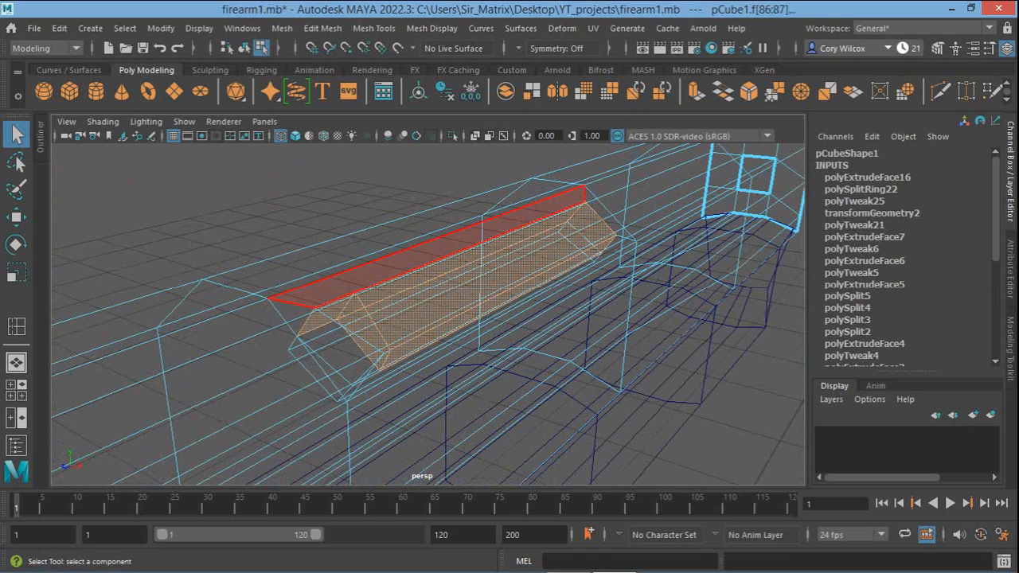
# Deselect the port's upper wall in shaded display and add the block's inner side face to the selection from inside the slide
pyautogui.click(294, 135)
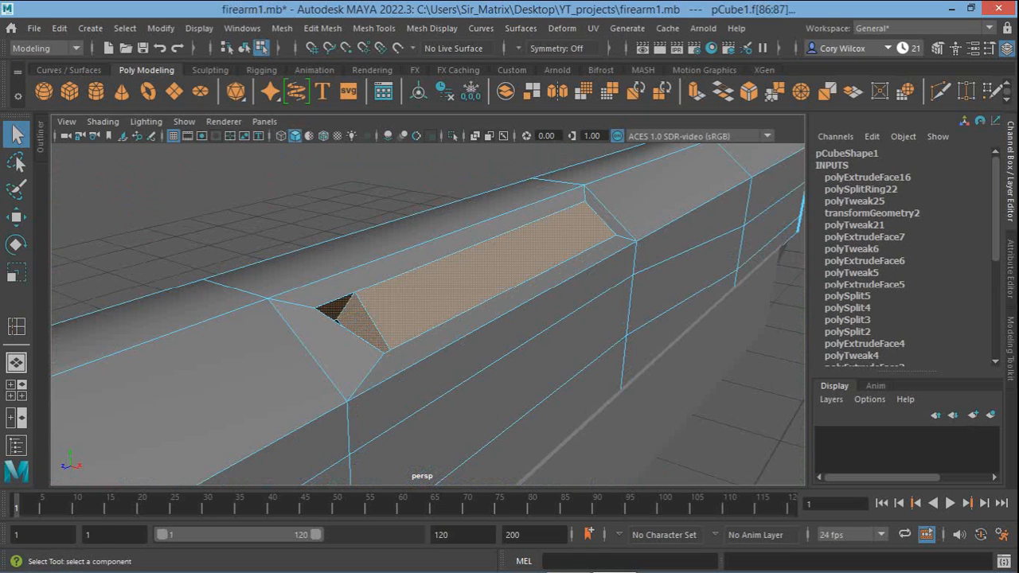
pyautogui.keyDown('alt'); pyautogui.moveTo(487, 342); pyautogui.dragTo(541, 346, button='right'); pyautogui.keyUp('alt')
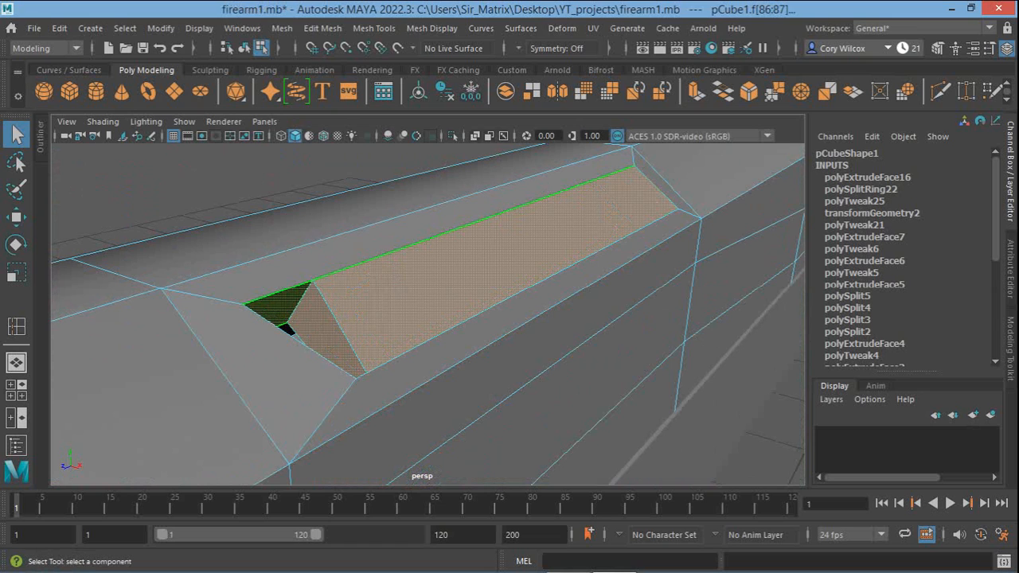
pyautogui.keyDown('ctrl'); pyautogui.click(282, 301); pyautogui.keyUp('ctrl')
pyautogui.keyDown('alt'); pyautogui.moveTo(382, 306); pyautogui.dragTo(447, 309, button='right'); pyautogui.keyUp('alt')
pyautogui.keyDown('alt'); pyautogui.moveTo(447, 309); pyautogui.dragTo(555, 286); pyautogui.keyUp('alt')
pyautogui.keyDown('alt'); pyautogui.moveTo(555, 285); pyautogui.dragTo(585, 285, button='right'); pyautogui.keyUp('alt')
pyautogui.keyDown('alt'); pyautogui.moveTo(585, 285); pyautogui.dragTo(560, 330, button='middle'); pyautogui.keyUp('alt')
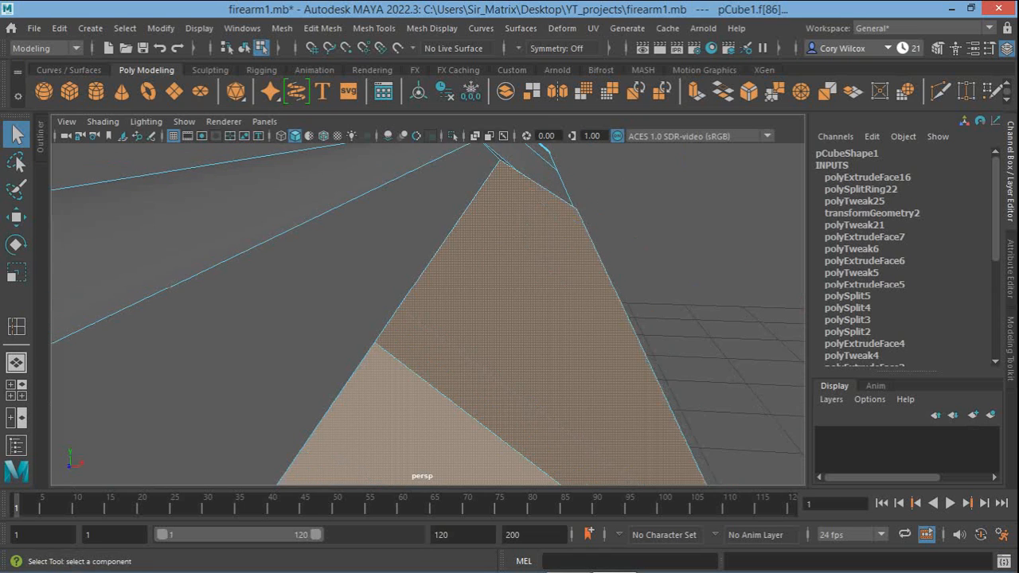
pyautogui.keyDown('alt'); pyautogui.moveTo(560, 329); pyautogui.dragTo(592, 311); pyautogui.keyUp('alt')
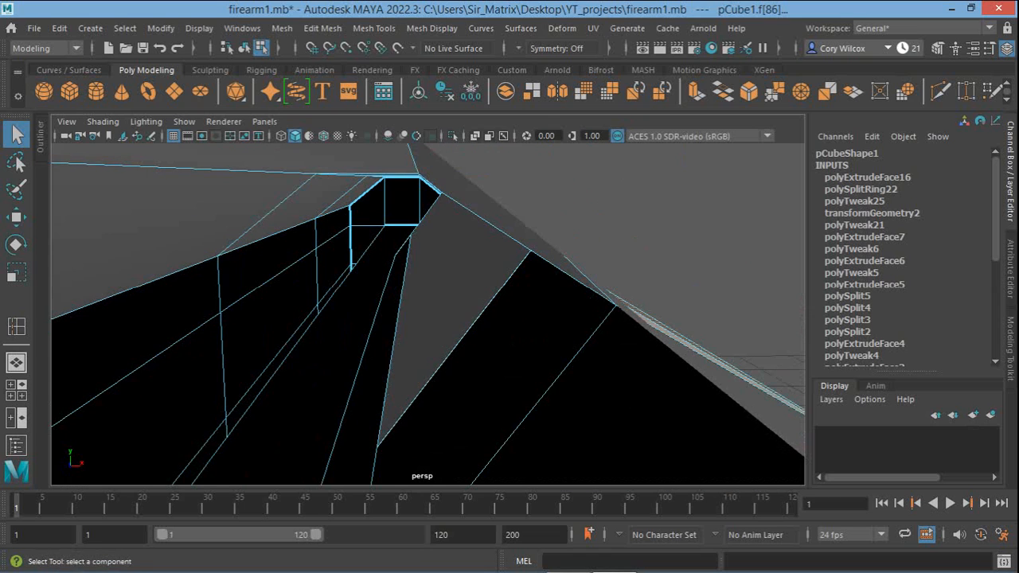
pyautogui.keyDown('shift'); pyautogui.click(463, 291); pyautogui.keyUp('shift')
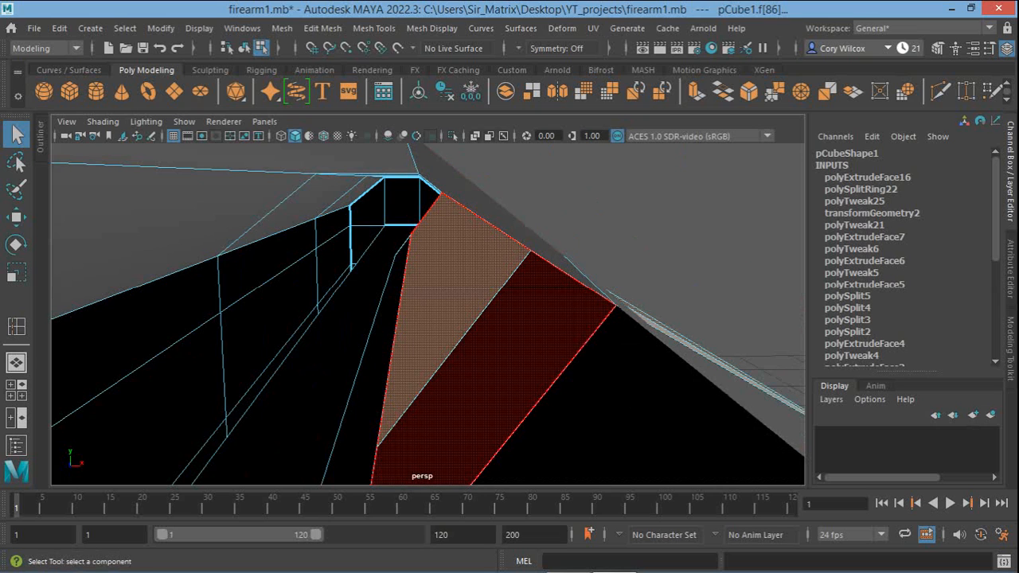
# Extract the selected block faces in the ejection port from the slide mesh as a separate piece
pyautogui.keyDown('alt'); pyautogui.moveTo(517, 322); pyautogui.dragTo(453, 322, button='right'); pyautogui.keyUp('alt')
pyautogui.keyDown('alt'); pyautogui.moveTo(477, 319); pyautogui.dragTo(267, 374); pyautogui.keyUp('alt')
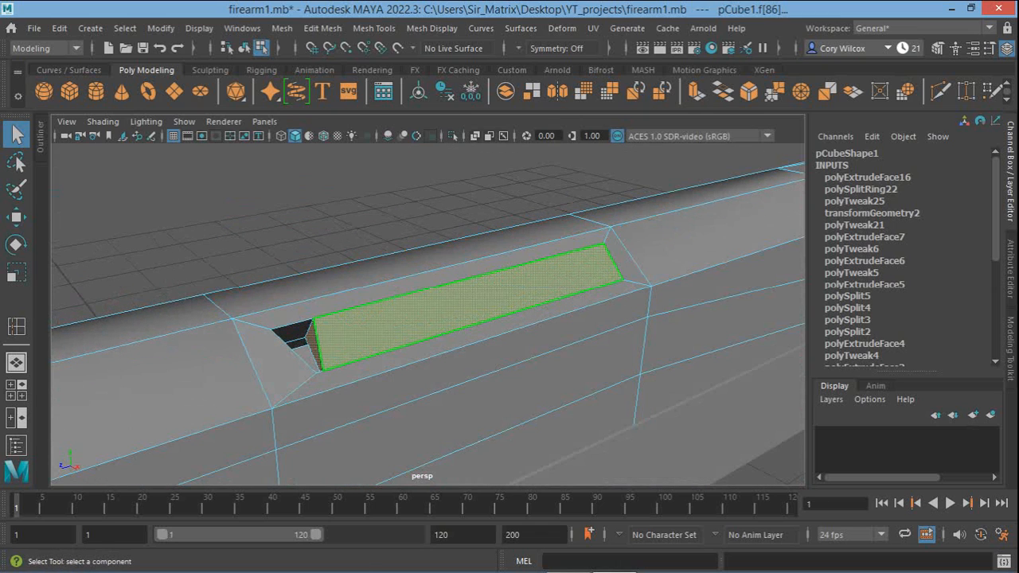
pyautogui.click(322, 27)
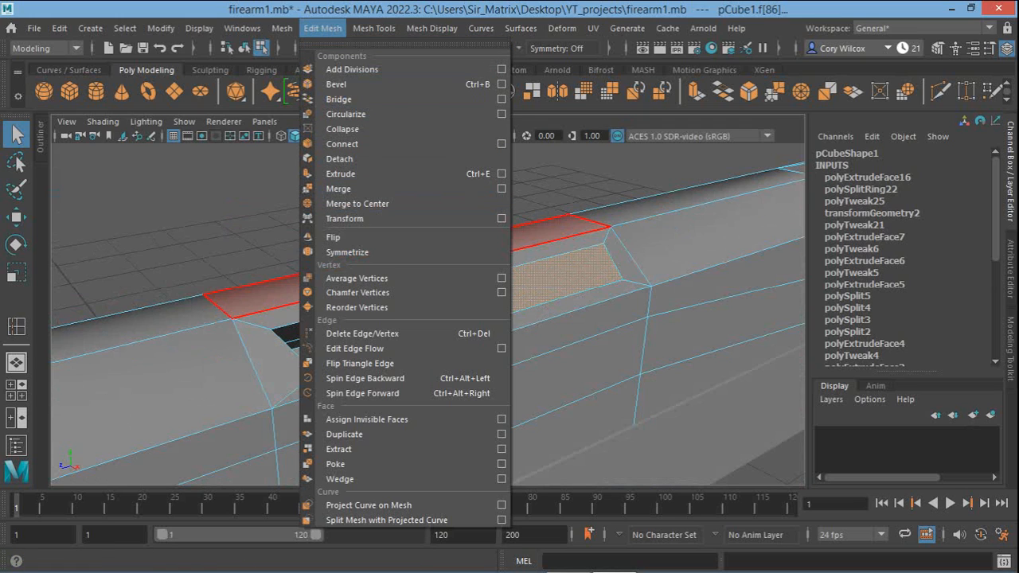
pyautogui.keyDown('shift'); pyautogui.rightClick(562, 207); pyautogui.keyUp('shift')
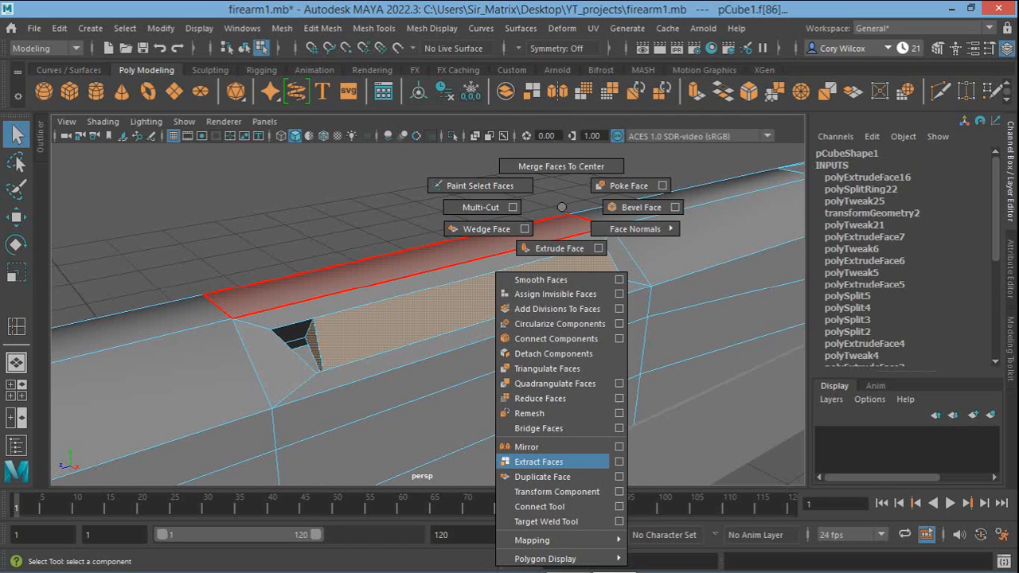
pyautogui.click(538, 462)
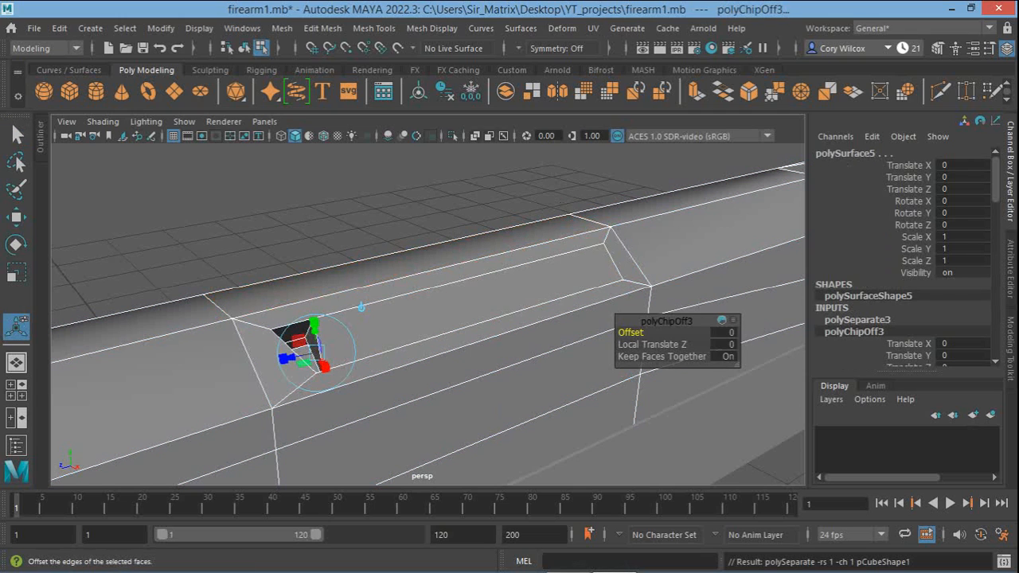
pyautogui.press('q')
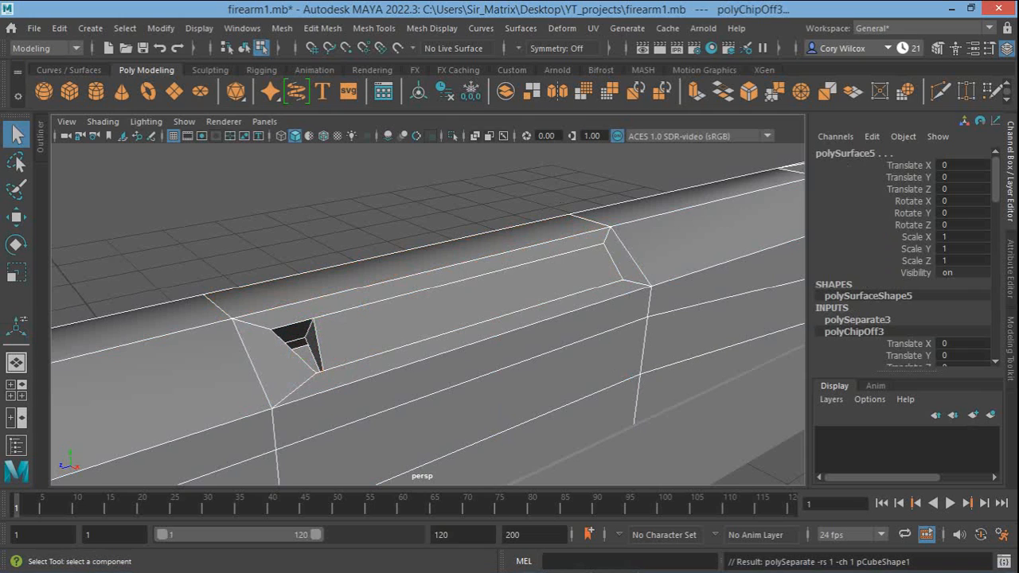
# Select the extracted block as an object and move its pivot from the origin onto the block, at about Y 3.160 and Z 0.445
pyautogui.moveTo(443, 148); pyautogui.dragTo(516, 126, button='right')
pyautogui.click(468, 306)
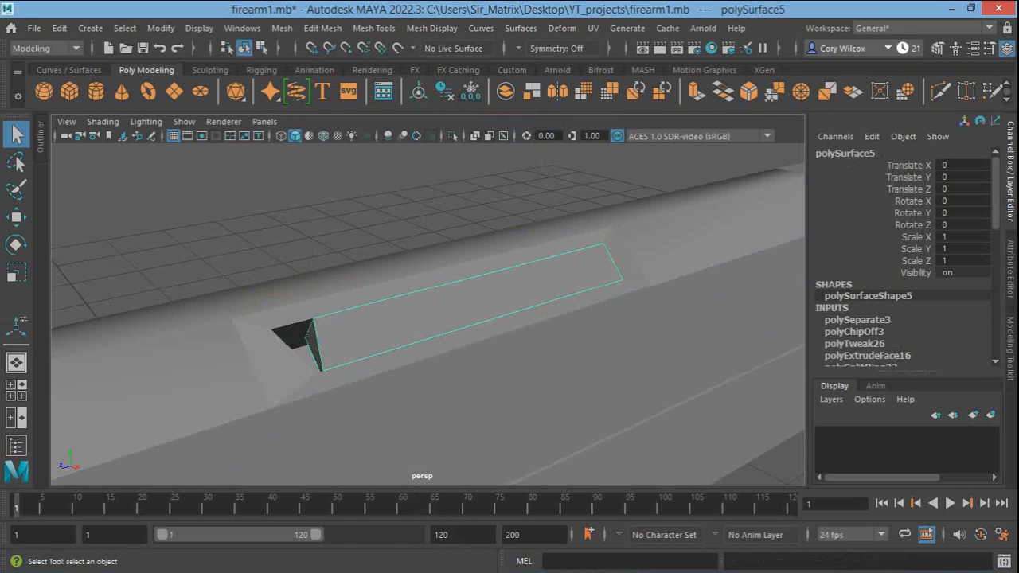
pyautogui.press('w')
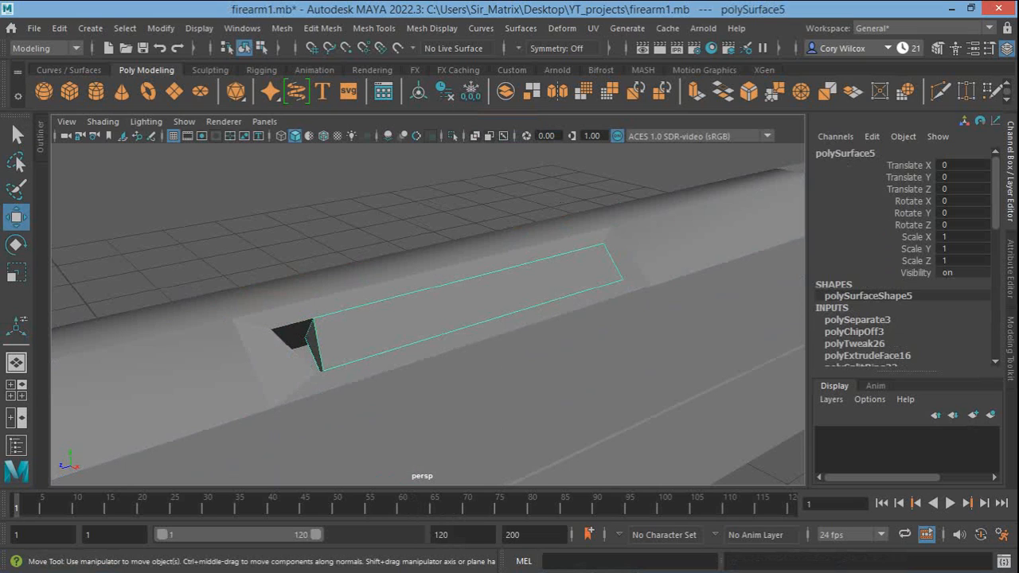
pyautogui.scroll(-8, 427, 326)
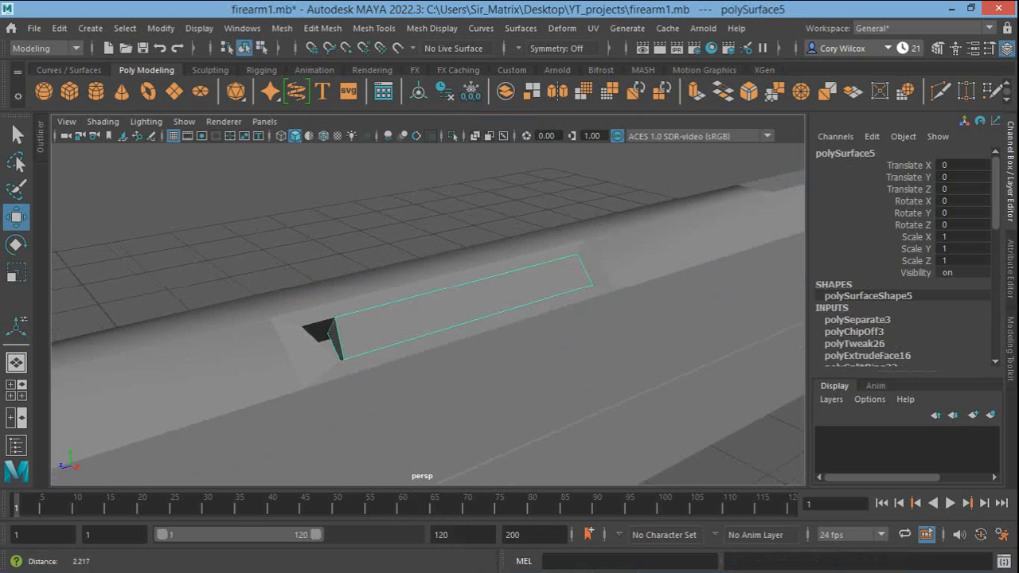
pyautogui.scroll(-10, 428, 327)
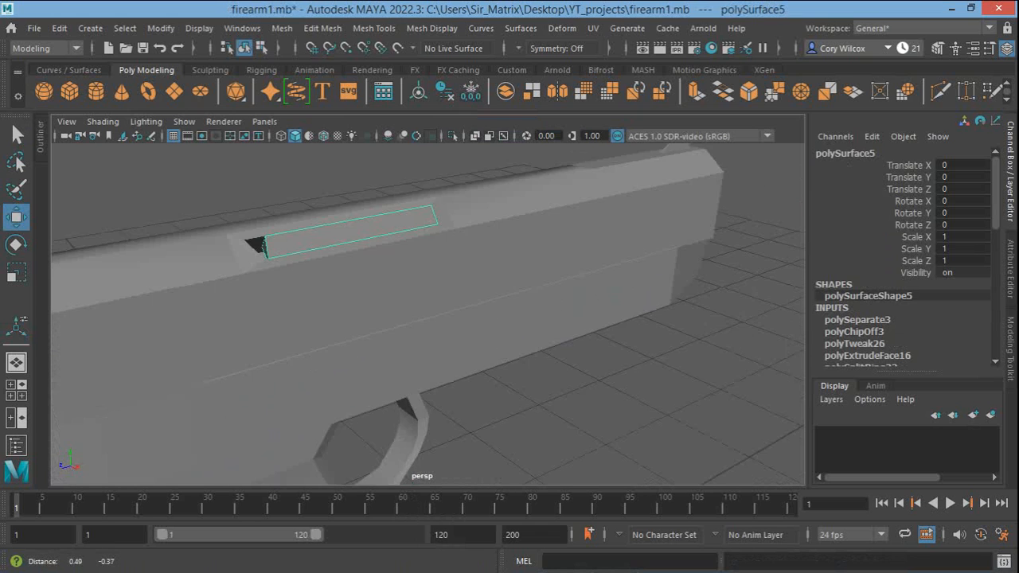
pyautogui.scroll(-4, 428, 326)
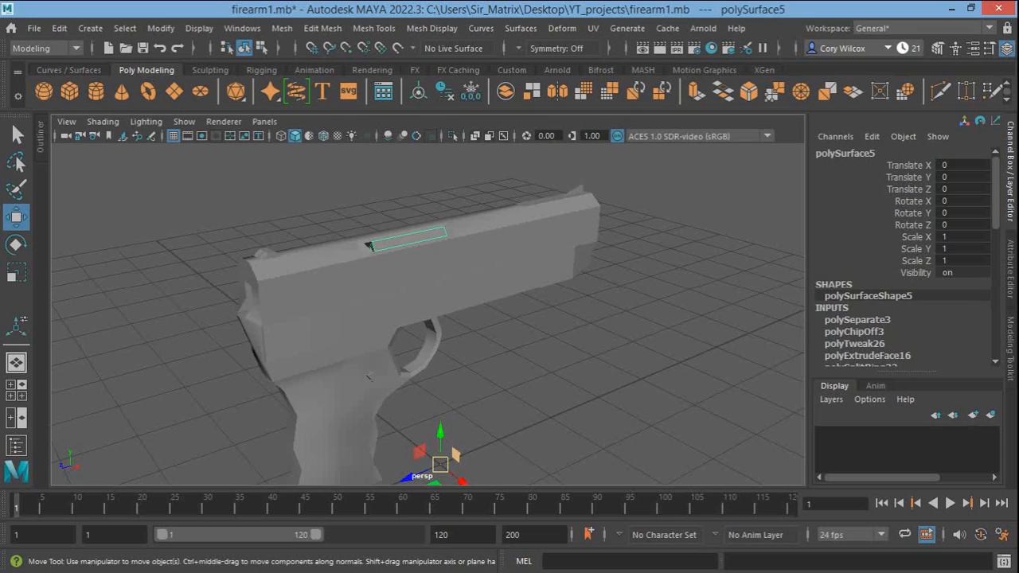
pyautogui.press('d')
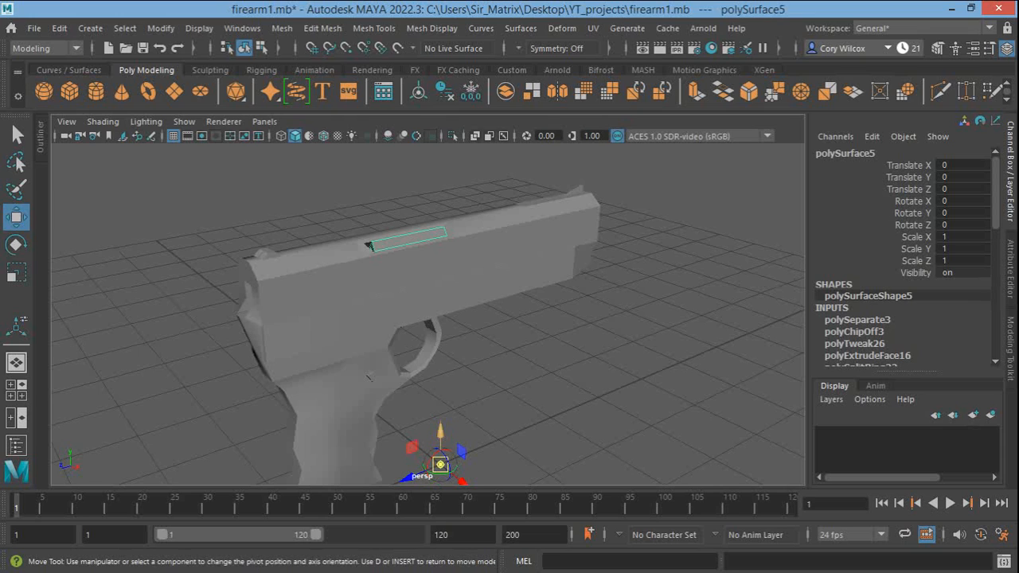
pyautogui.moveTo(440, 436); pyautogui.dragTo(442, 205)
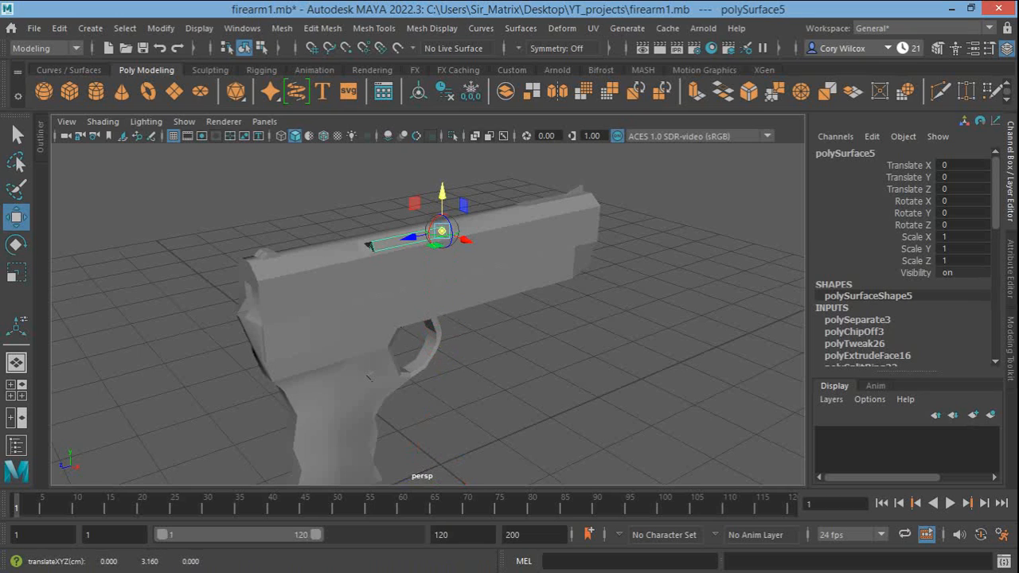
pyautogui.moveTo(407, 237); pyautogui.dragTo(375, 244)
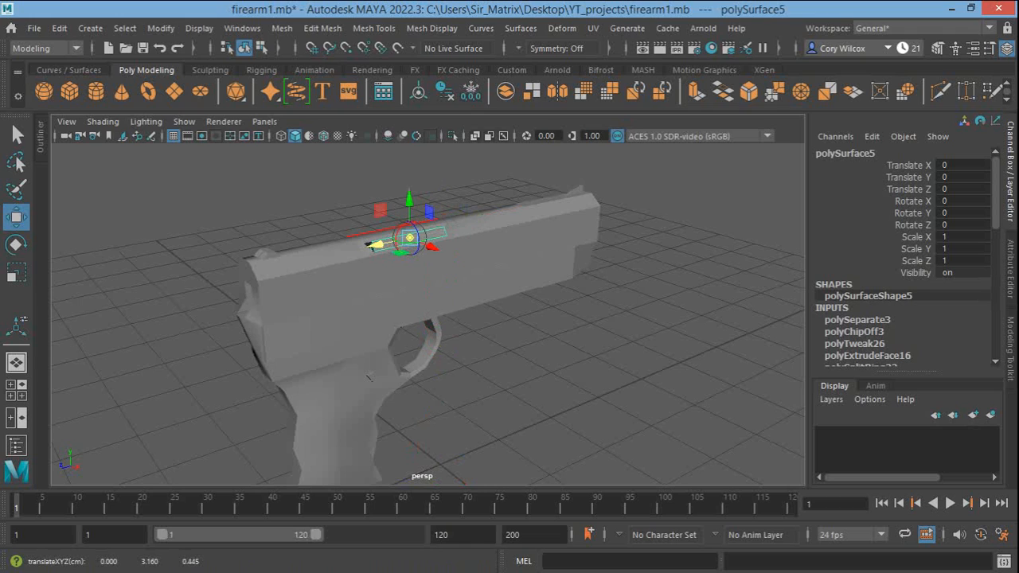
pyautogui.press('d')
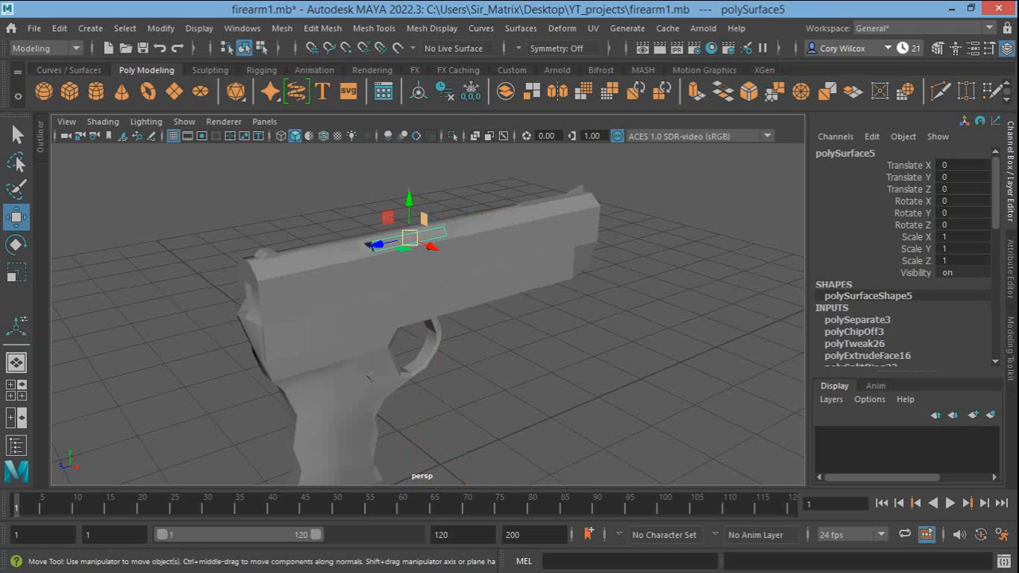
# Try lifting the block about 0.261 along Y out of the ejection port, and undo the move
pyautogui.press('f')
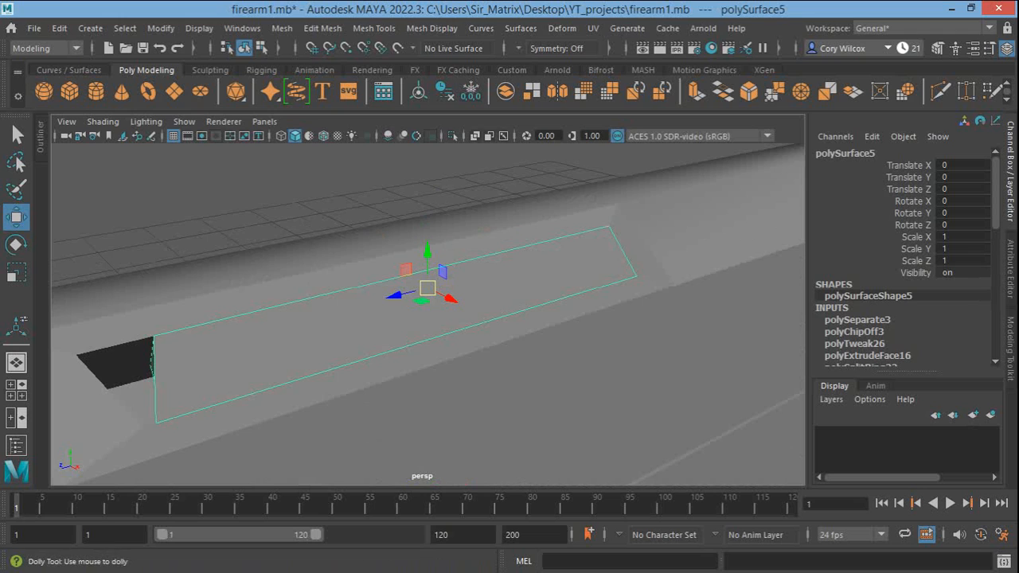
pyautogui.scroll(3, 421, 302)
pyautogui.keyDown('alt'); pyautogui.moveTo(422, 318); pyautogui.dragTo(455, 286); pyautogui.keyUp('alt')
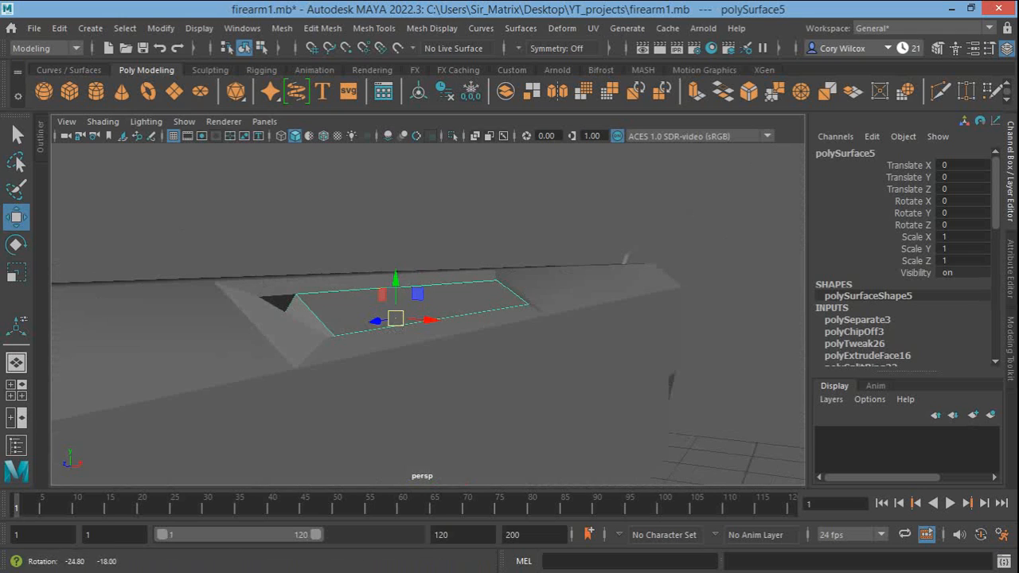
pyautogui.moveTo(395, 280); pyautogui.dragTo(395, 177)
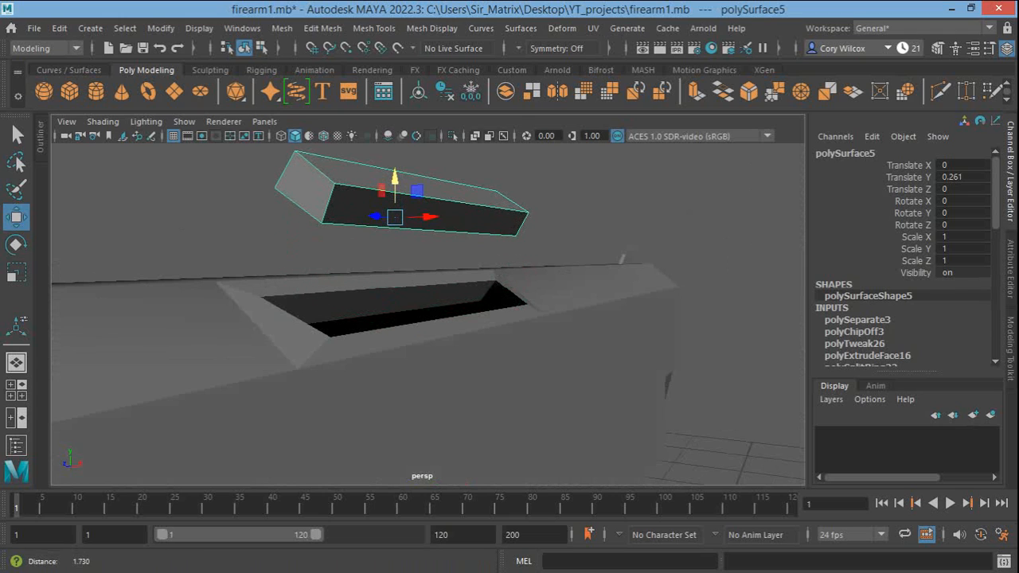
pyautogui.keyDown('alt'); pyautogui.moveTo(429, 314); pyautogui.dragTo(437, 314, button='right'); pyautogui.keyUp('alt')
pyautogui.keyDown('alt'); pyautogui.moveTo(429, 306); pyautogui.dragTo(423, 318); pyautogui.keyUp('alt')
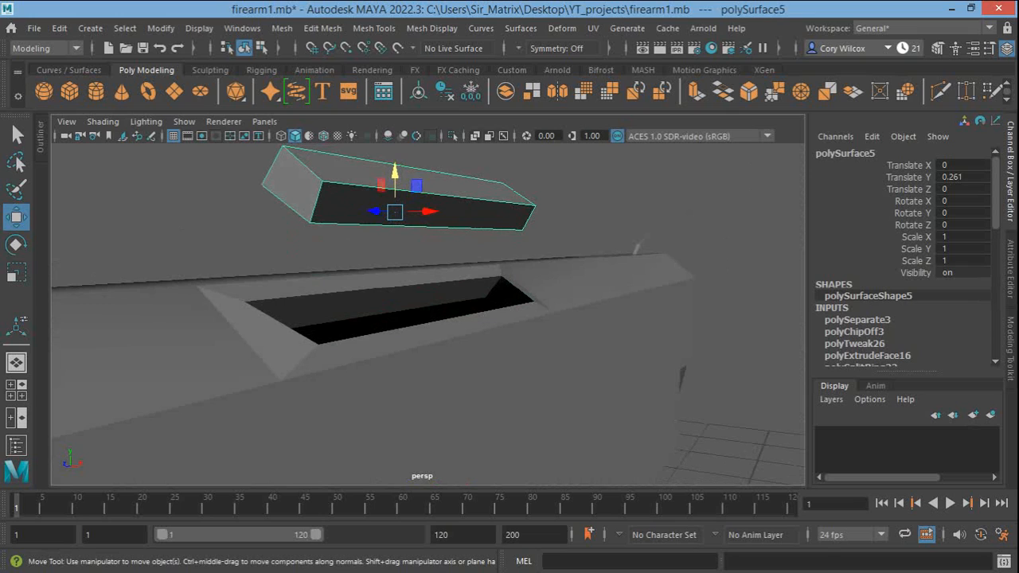
pyautogui.hotkey('ctrl', 'z')
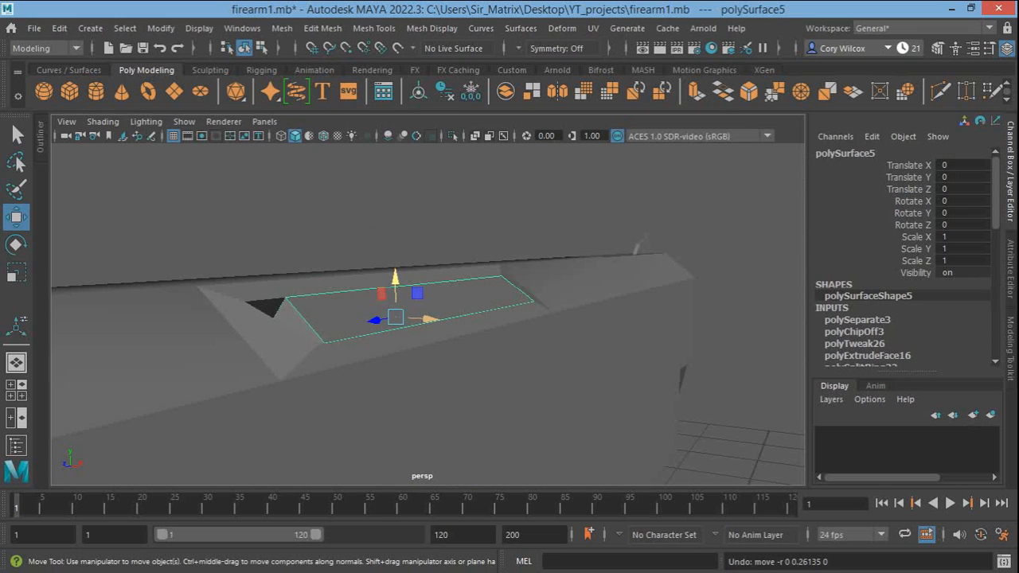
# Try pulling the block sideways about 0.606 along X, reset its Translate X to 0 and deselect it
pyautogui.moveTo(430, 320); pyautogui.dragTo(678, 334)
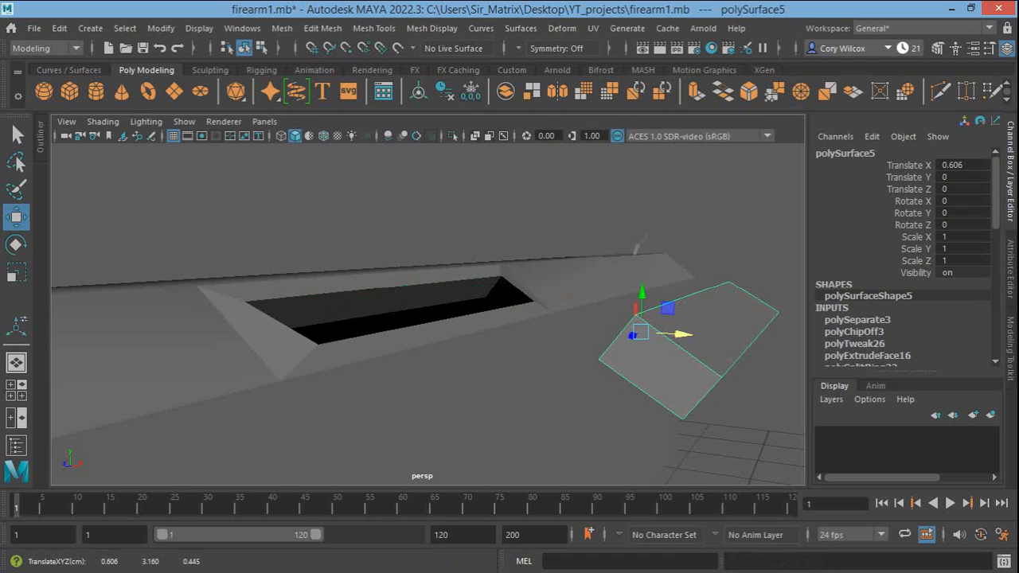
pyautogui.click(962, 164)
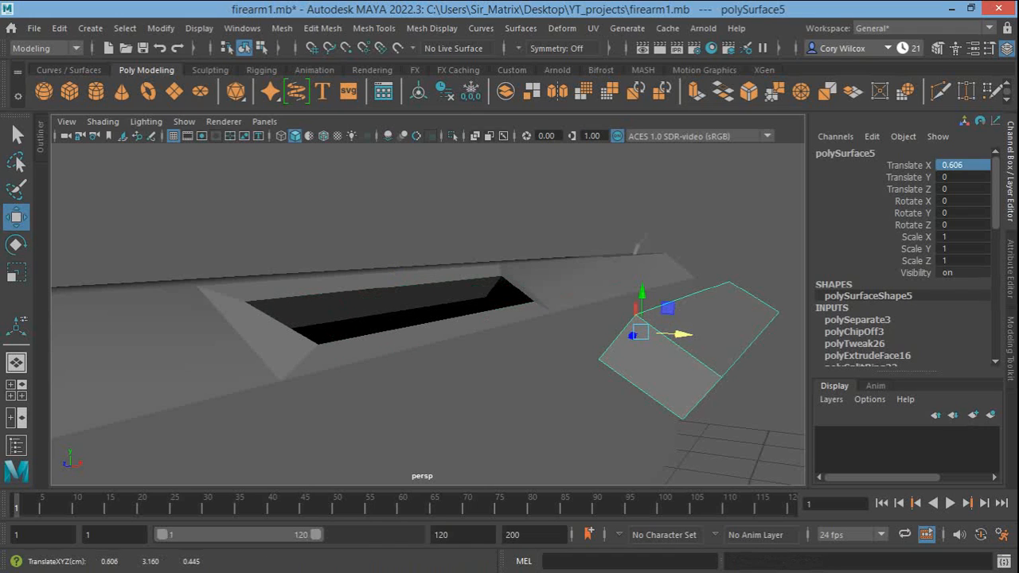
pyautogui.write('0')
pyautogui.press('Return')
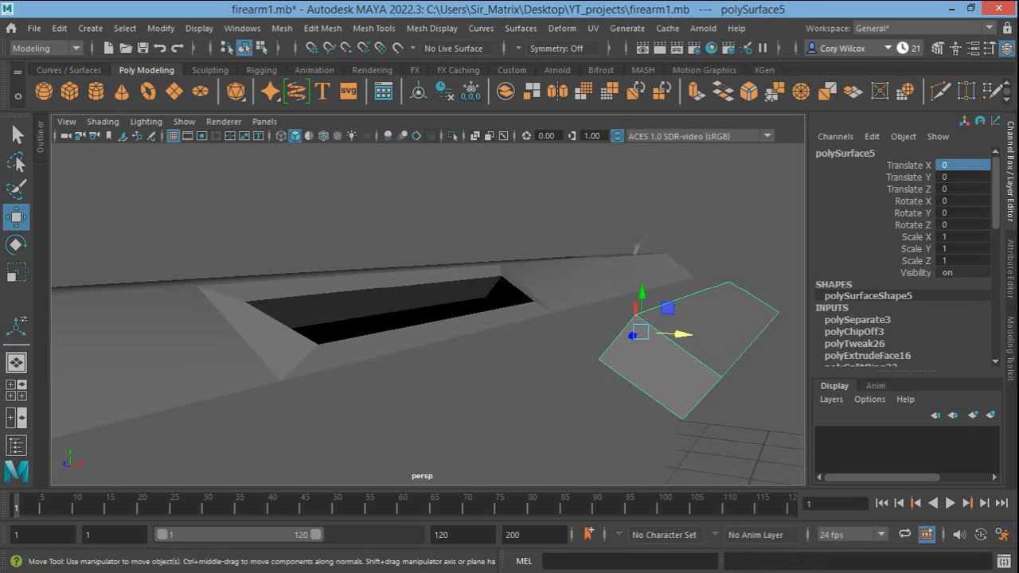
pyautogui.click(732, 215)
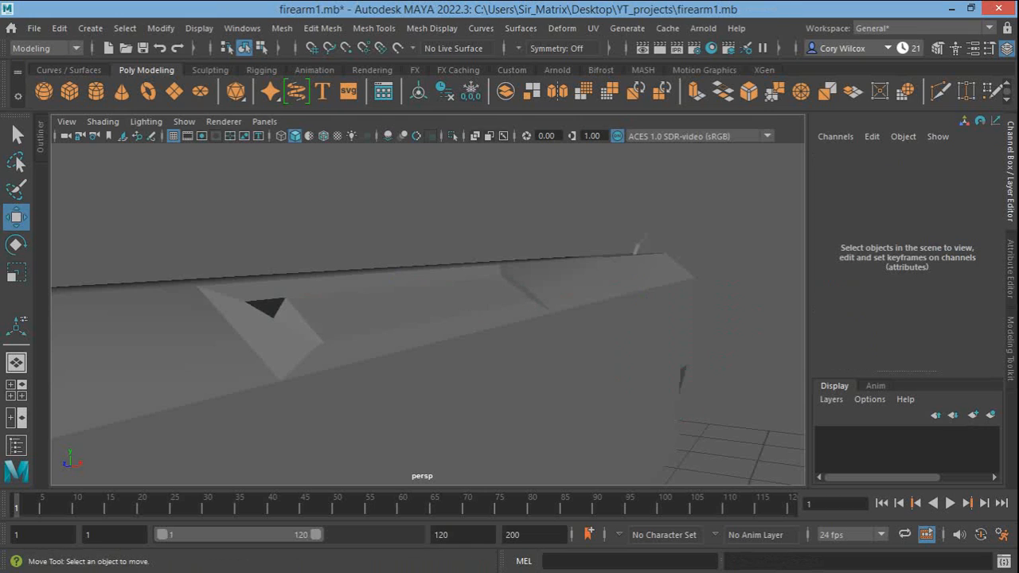
# Select the block again and raise it about 0.205 along Y above the ejection port
pyautogui.keyDown('alt'); pyautogui.moveTo(446, 303); pyautogui.dragTo(404, 367); pyautogui.keyUp('alt')
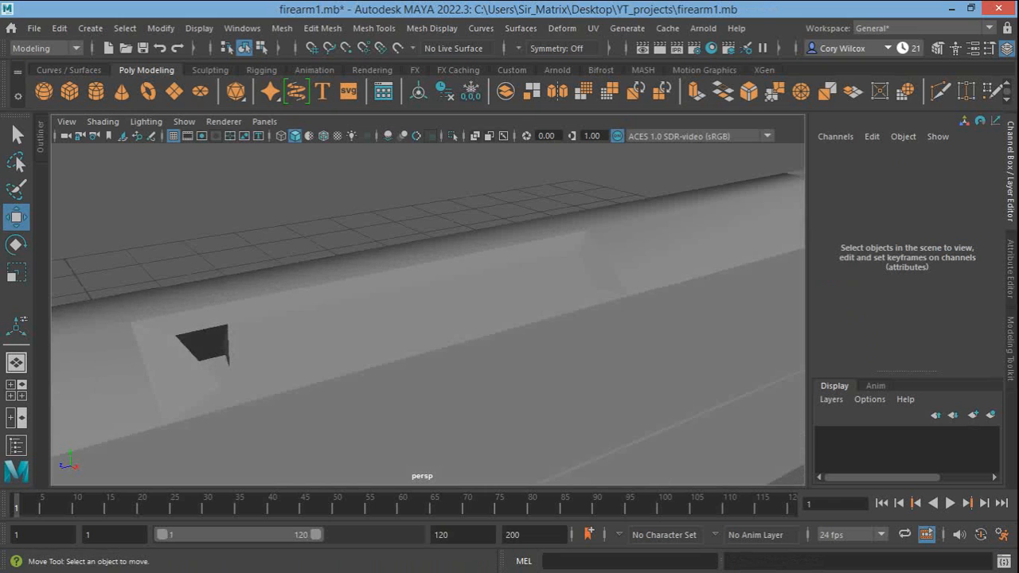
pyautogui.click(450, 305)
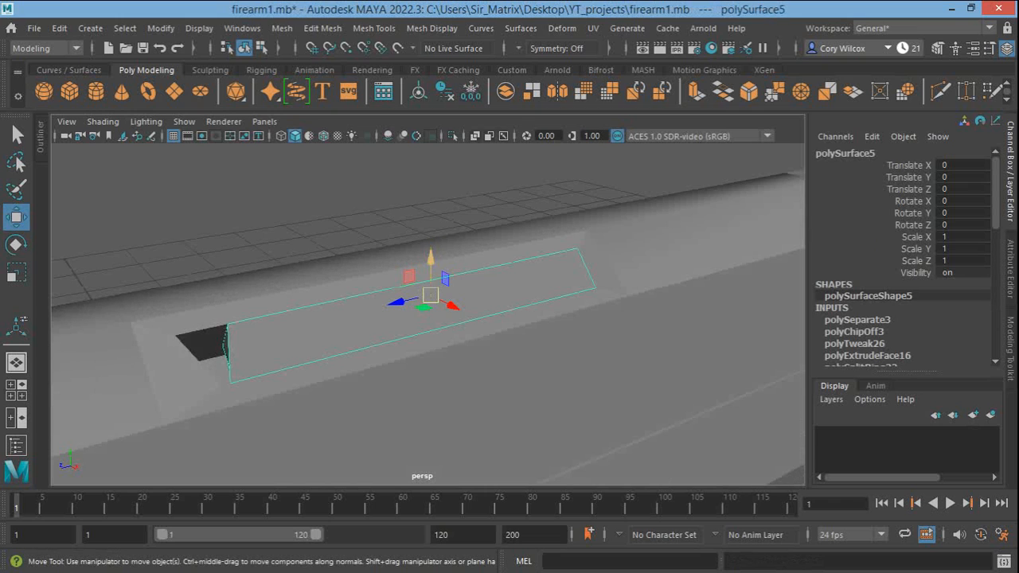
pyautogui.moveTo(431, 261); pyautogui.dragTo(430, 180)
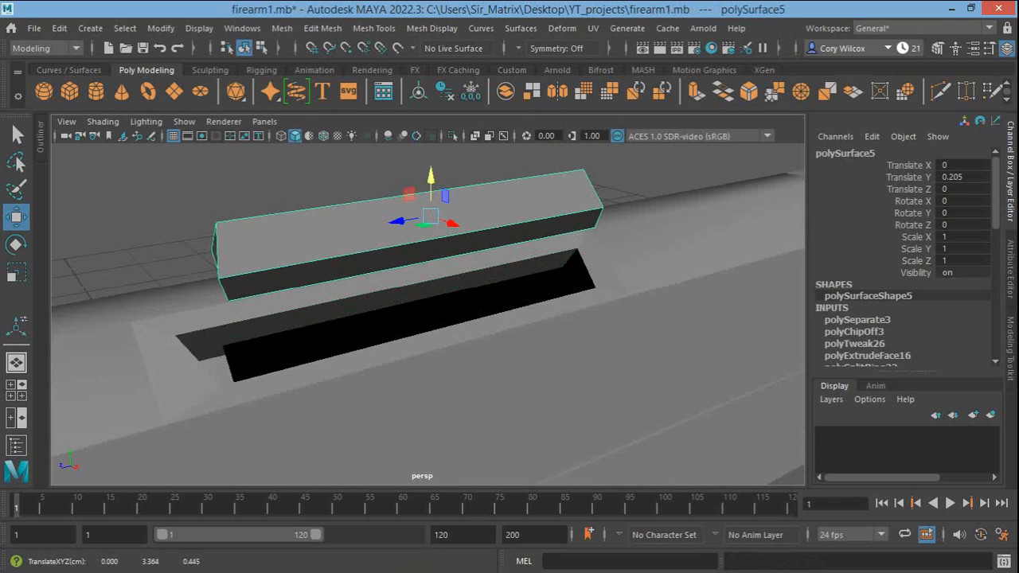
pyautogui.keyDown('alt'); pyautogui.moveTo(431, 239); pyautogui.dragTo(501, 247, button='right'); pyautogui.keyUp('alt')
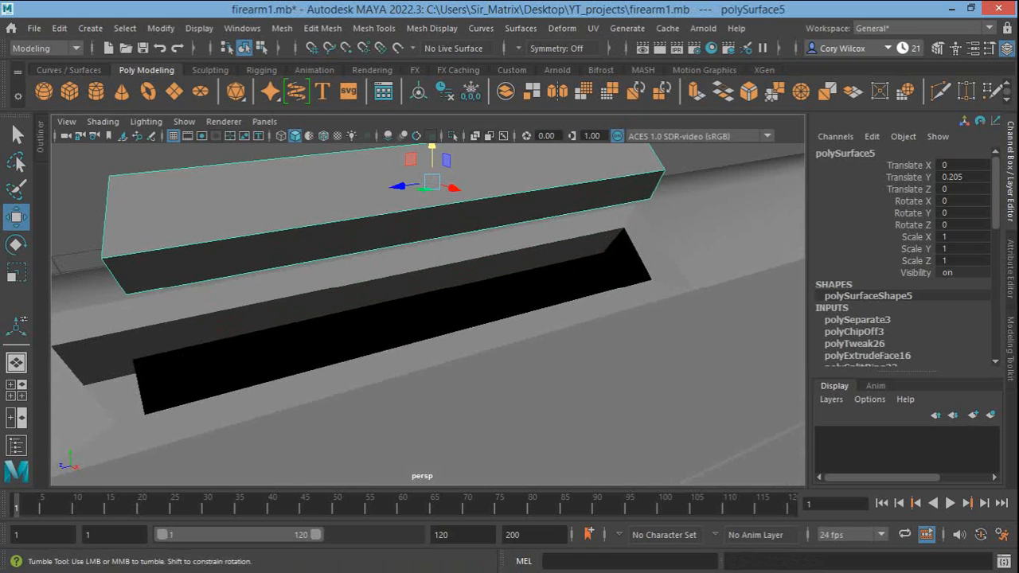
pyautogui.keyDown('alt'); pyautogui.moveTo(477, 270); pyautogui.dragTo(569, 269); pyautogui.keyUp('alt')
# Select the slide mesh beneath the raised block, around the front end of the open ejection port
pyautogui.click(502, 343)
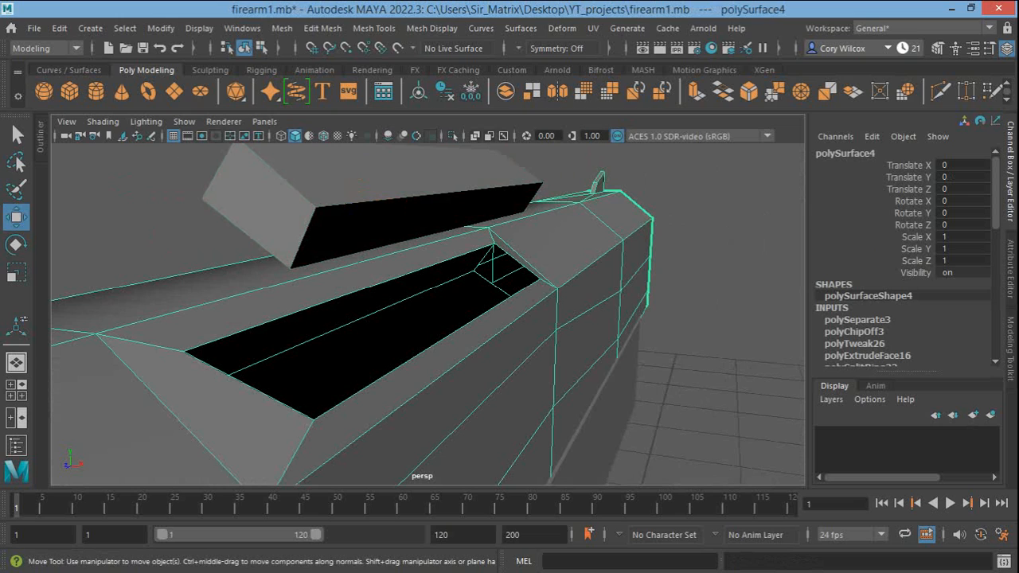
pyautogui.press('q')
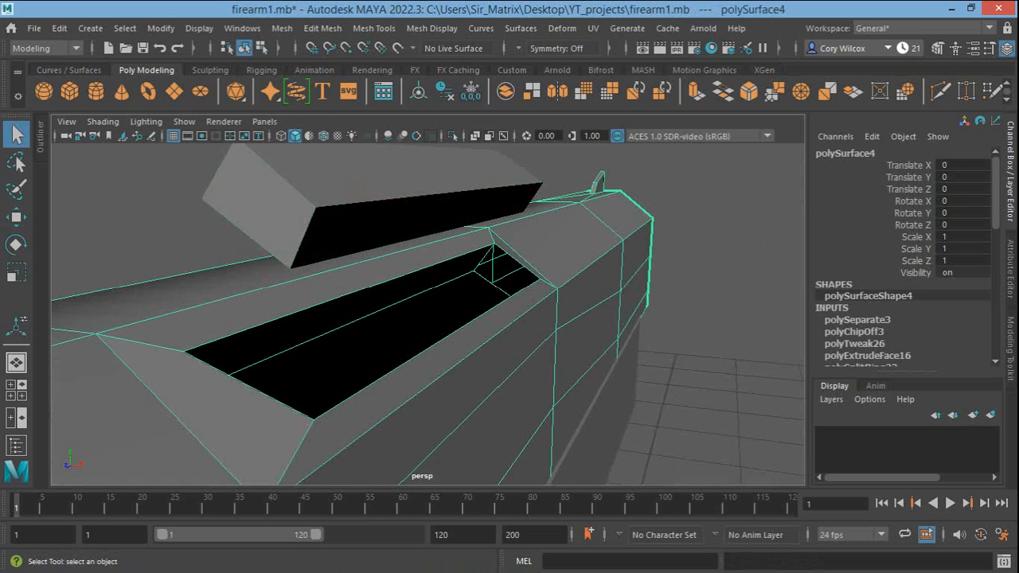
pyautogui.keyDown('alt'); pyautogui.moveTo(501, 342); pyautogui.dragTo(452, 337); pyautogui.keyUp('alt')
pyautogui.keyDown('alt'); pyautogui.moveTo(452, 337); pyautogui.dragTo(486, 338, button='right'); pyautogui.keyUp('alt')
pyautogui.keyDown('alt'); pyautogui.moveTo(485, 338); pyautogui.dragTo(445, 347); pyautogui.keyUp('alt')
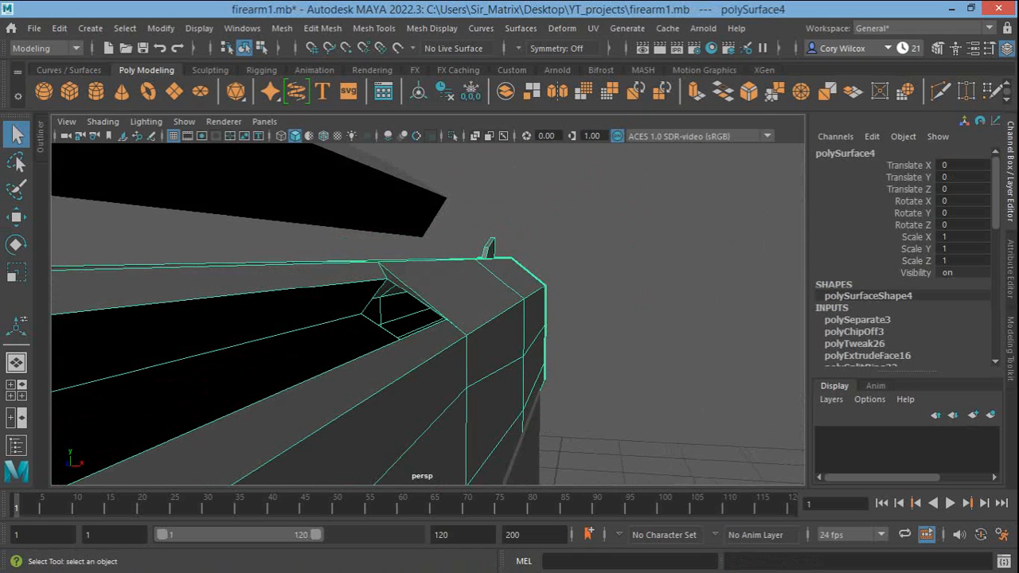
pyautogui.click(380, 199)
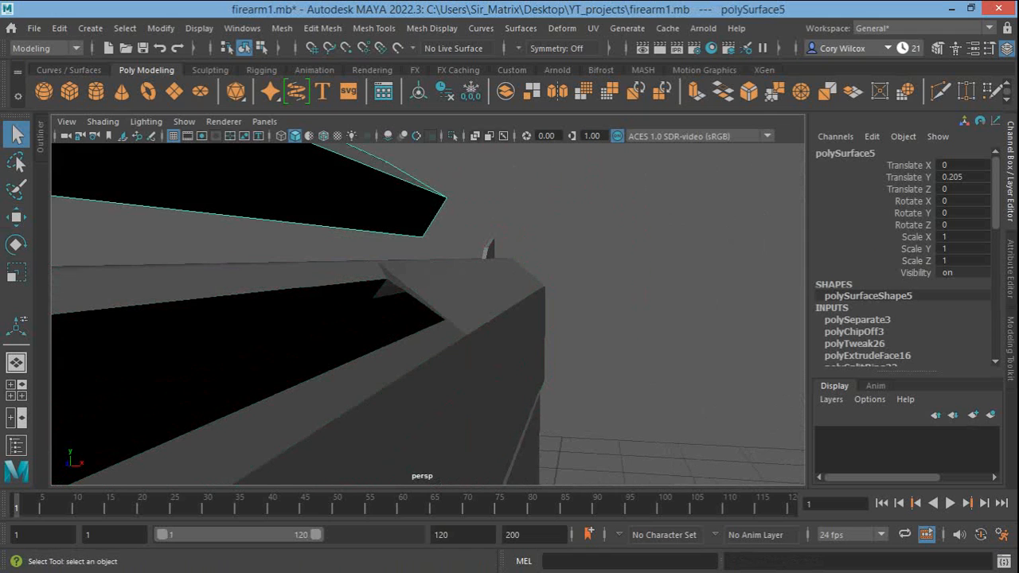
pyautogui.click(430, 350)
pyautogui.keyDown('alt'); pyautogui.moveTo(430, 350); pyautogui.dragTo(404, 351); pyautogui.keyUp('alt')
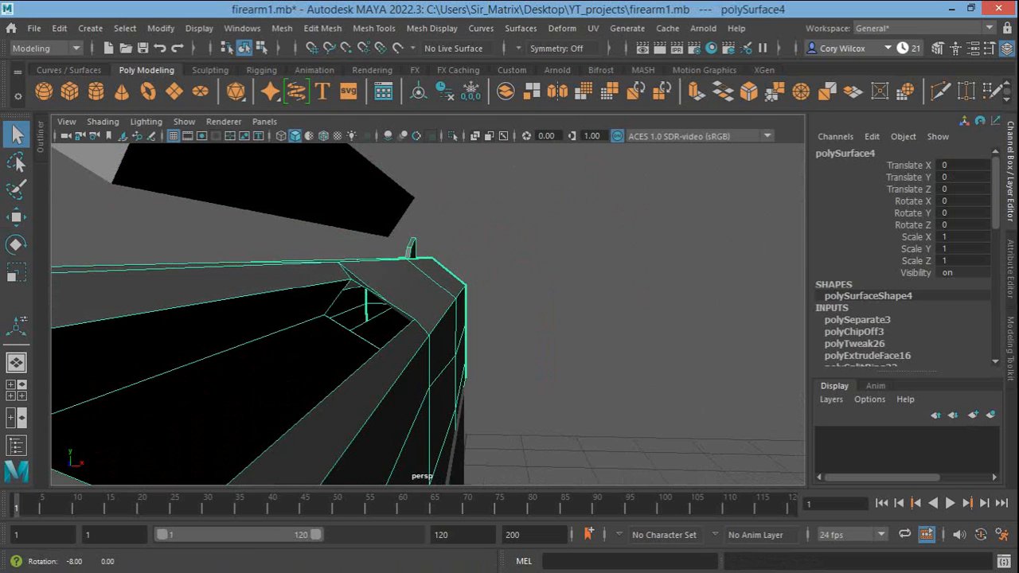
# Select the four border edges around the hole at the front end of the slide's ejection port
pyautogui.moveTo(364, 334); pyautogui.dragTo(363, 107, button='right')
pyautogui.click(352, 332)
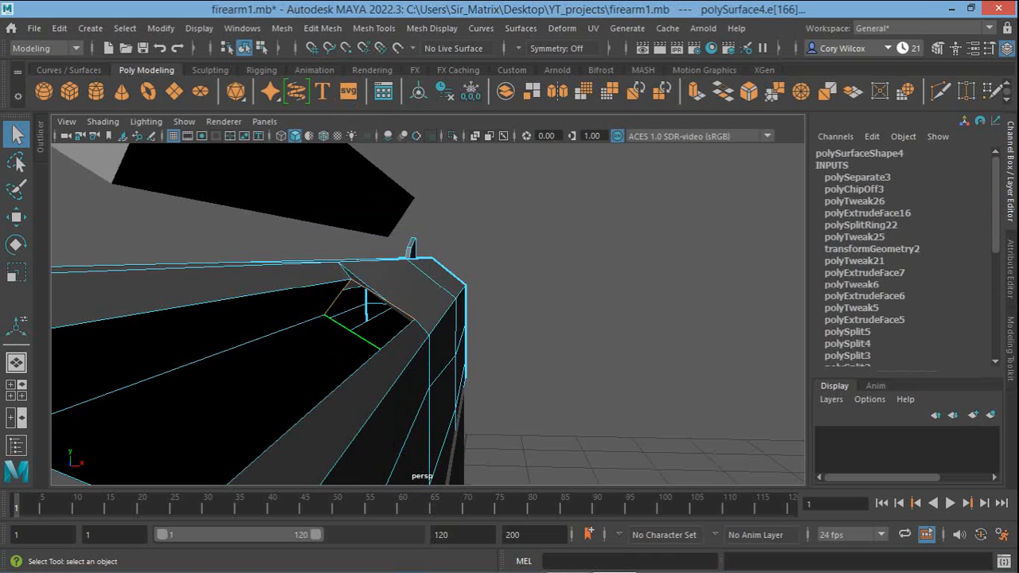
pyautogui.click(353, 332)
pyautogui.keyDown('alt'); pyautogui.moveTo(353, 332); pyautogui.dragTo(413, 336); pyautogui.keyUp('alt')
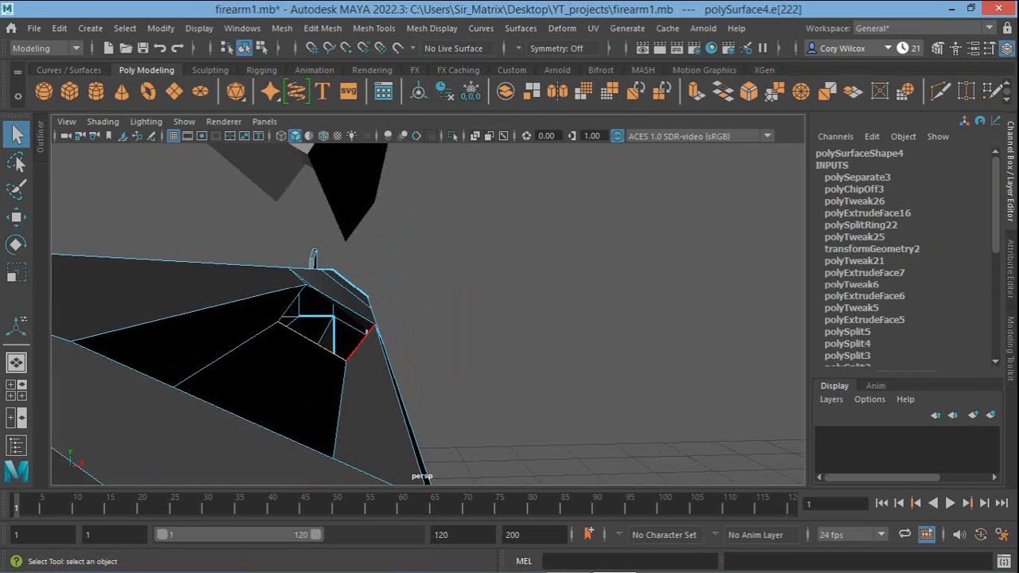
pyautogui.click(359, 344)
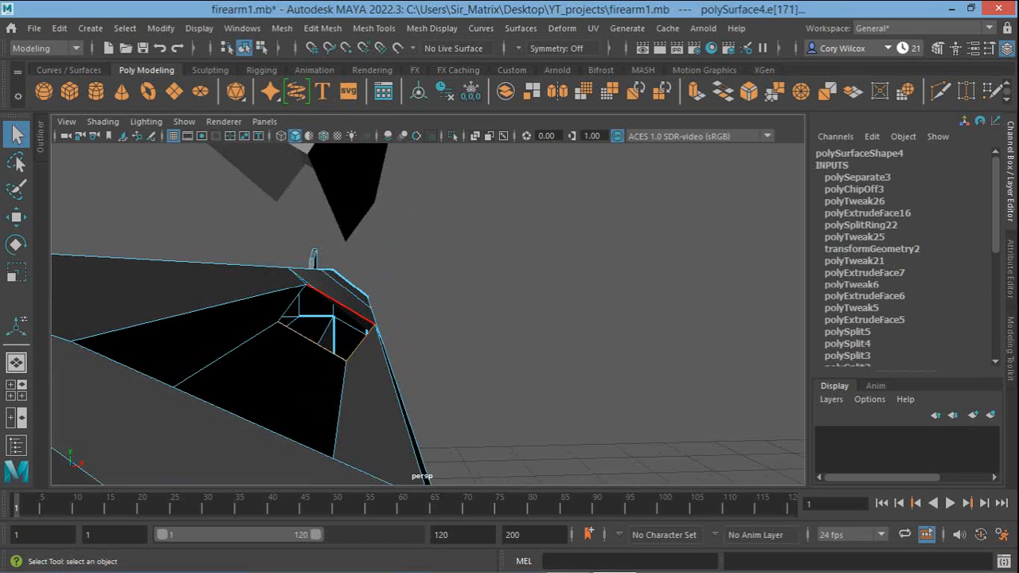
pyautogui.click(339, 304)
pyautogui.press('f')
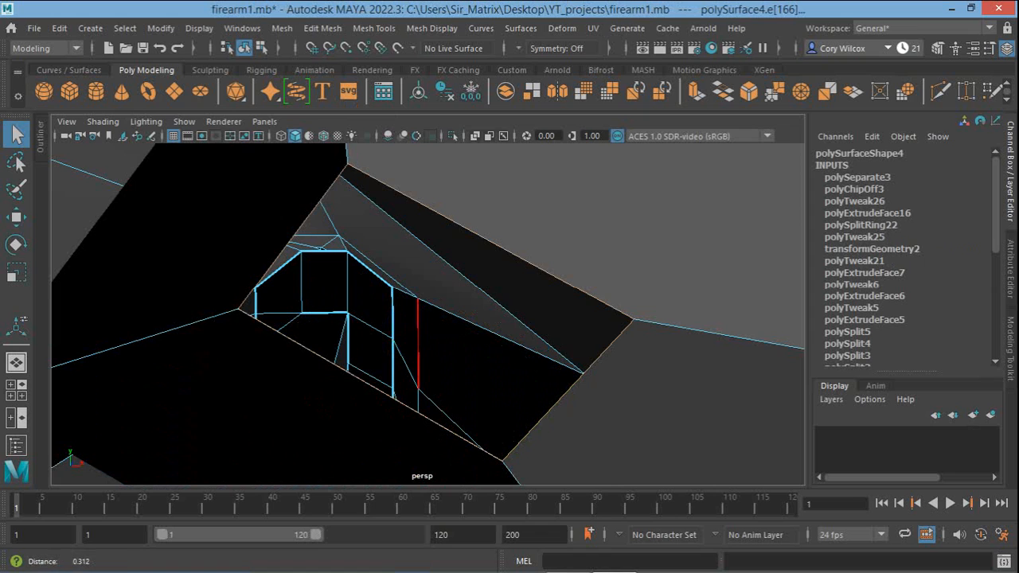
pyautogui.keyDown('alt'); pyautogui.moveTo(418, 348); pyautogui.dragTo(339, 348, button='right'); pyautogui.keyUp('alt')
pyautogui.keyDown('alt'); pyautogui.moveTo(338, 347); pyautogui.dragTo(219, 347); pyautogui.keyUp('alt')
pyautogui.keyDown('alt'); pyautogui.moveTo(219, 348); pyautogui.dragTo(153, 336, button='right'); pyautogui.keyUp('alt')
pyautogui.keyDown('alt'); pyautogui.moveTo(152, 336); pyautogui.dragTo(217, 328); pyautogui.keyUp('alt')
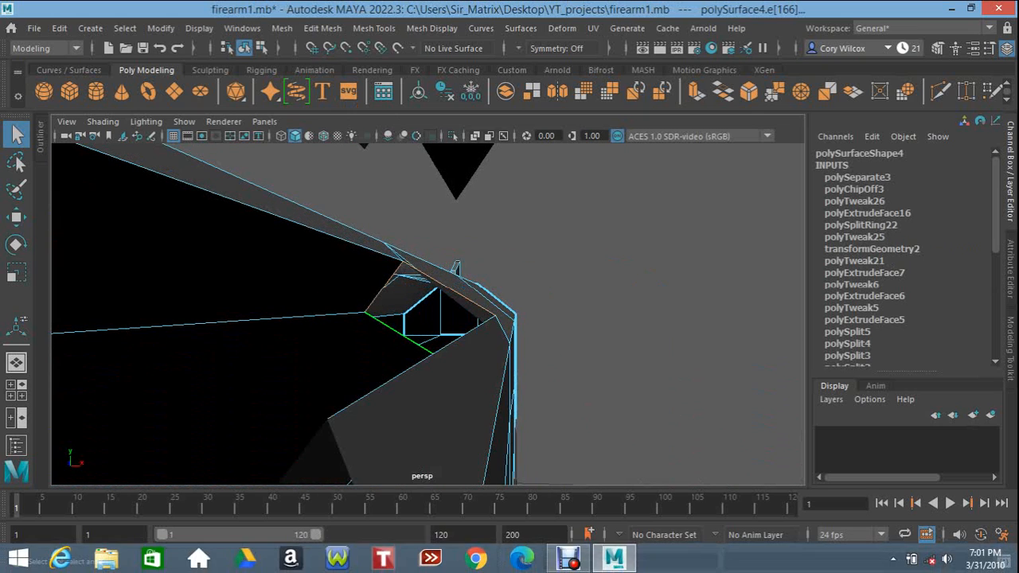
pyautogui.click(161, 28)
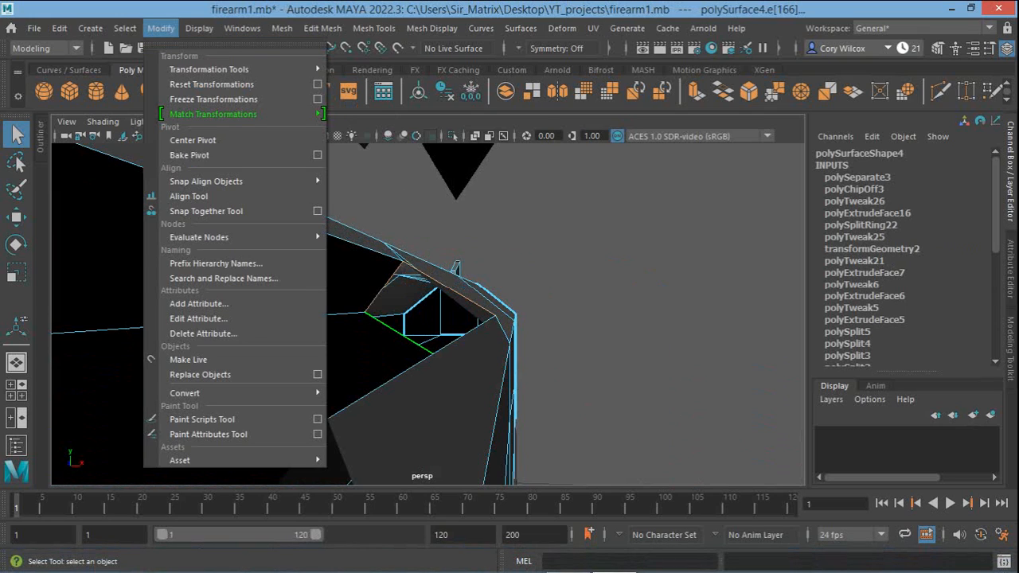
pyautogui.moveTo(90, 29)
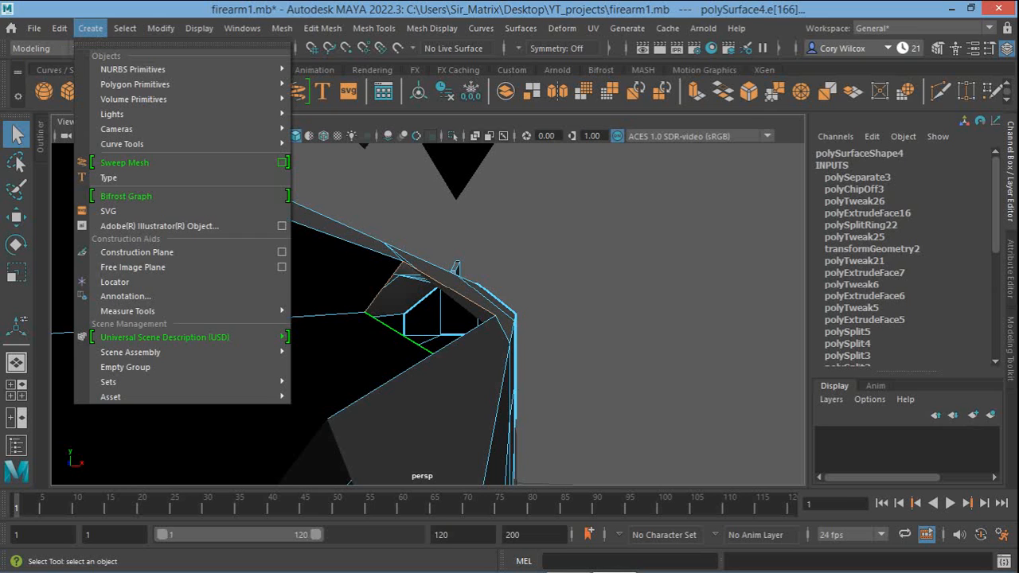
pyautogui.moveTo(125, 28)
pyautogui.moveTo(161, 29)
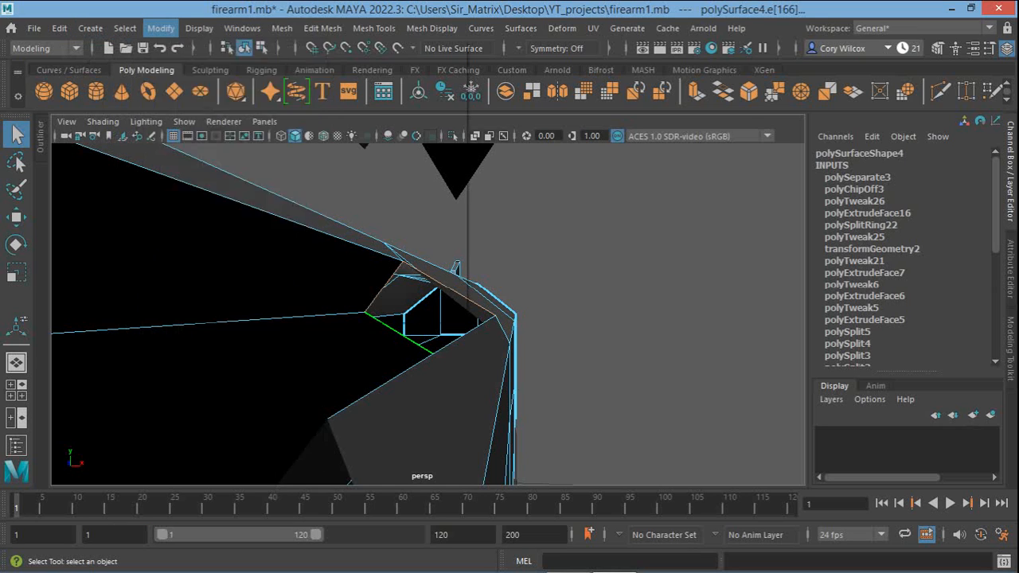
# Try closing the hole at the front end of the slide's ejection port with Fill Hole, then undo the fill
pyautogui.moveTo(199, 28)
pyautogui.moveTo(281, 28)
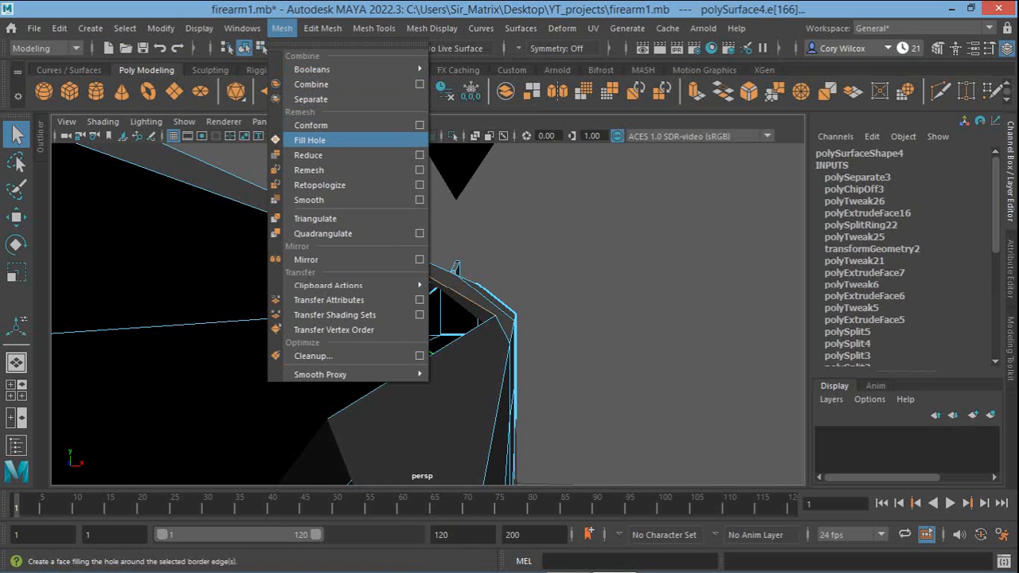
pyautogui.click(314, 141)
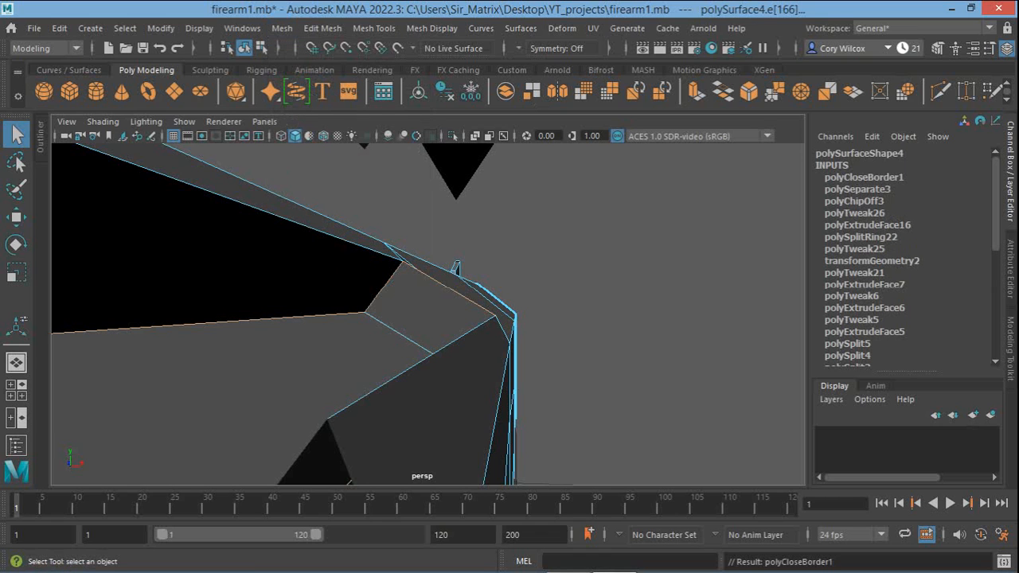
pyautogui.keyDown('alt'); pyautogui.moveTo(453, 279); pyautogui.dragTo(314, 234); pyautogui.keyUp('alt')
pyautogui.keyDown('alt'); pyautogui.moveTo(314, 235); pyautogui.dragTo(617, 192, button='middle'); pyautogui.keyUp('alt')
pyautogui.keyDown('alt'); pyautogui.moveTo(617, 193); pyautogui.dragTo(575, 201); pyautogui.keyUp('alt')
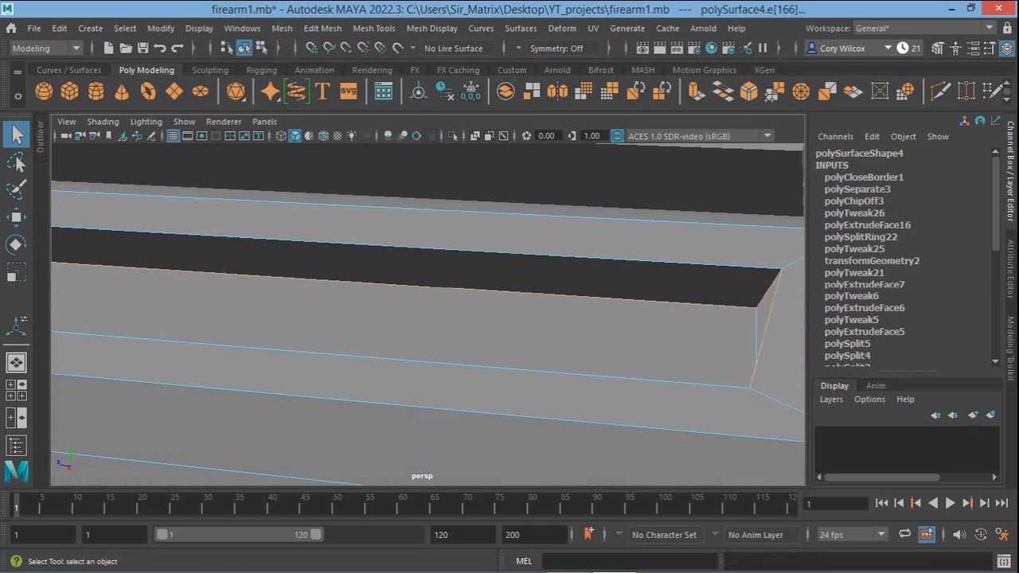
pyautogui.keyDown('alt'); pyautogui.moveTo(575, 201); pyautogui.dragTo(716, 201, button='middle'); pyautogui.keyUp('alt')
pyautogui.keyDown('alt'); pyautogui.moveTo(716, 200); pyautogui.dragTo(876, 187); pyautogui.keyUp('alt')
pyautogui.hotkey('ctrl', 'z')
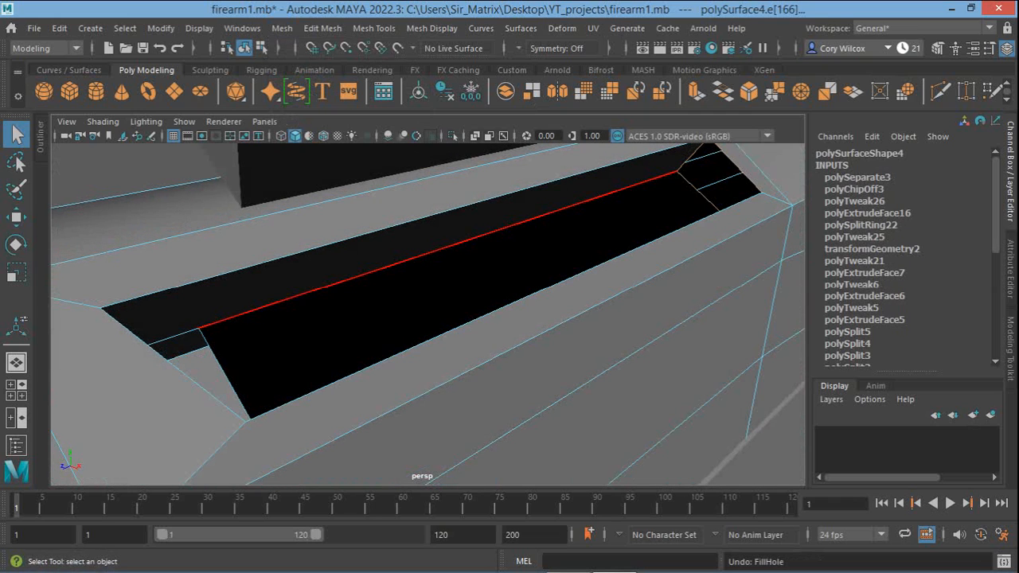
# Delete the long dark face spanning the inside of the slide's ejection port
pyautogui.scroll(1, 494, 314)
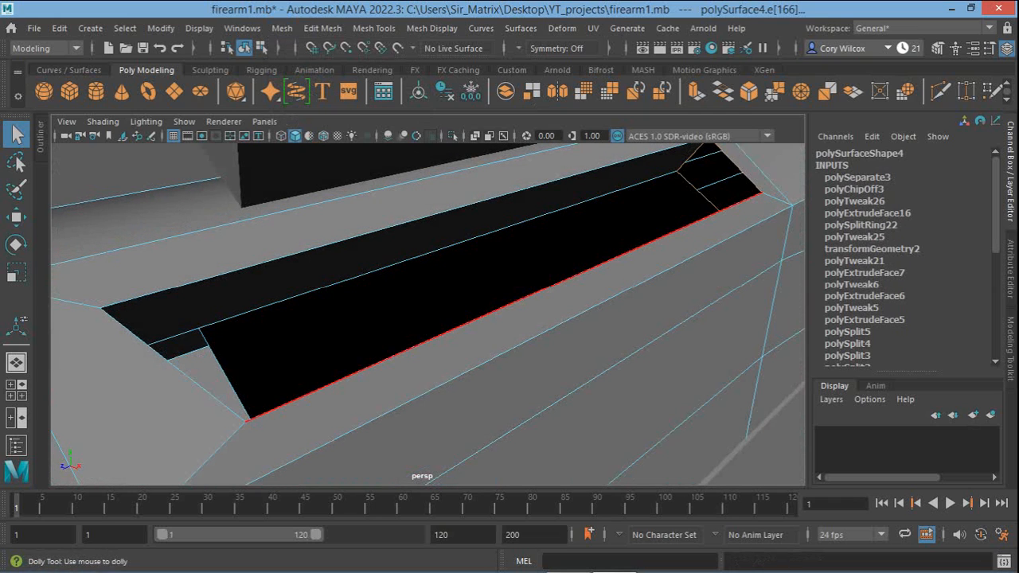
pyautogui.moveTo(359, 266); pyautogui.dragTo(359, 190, button='right')
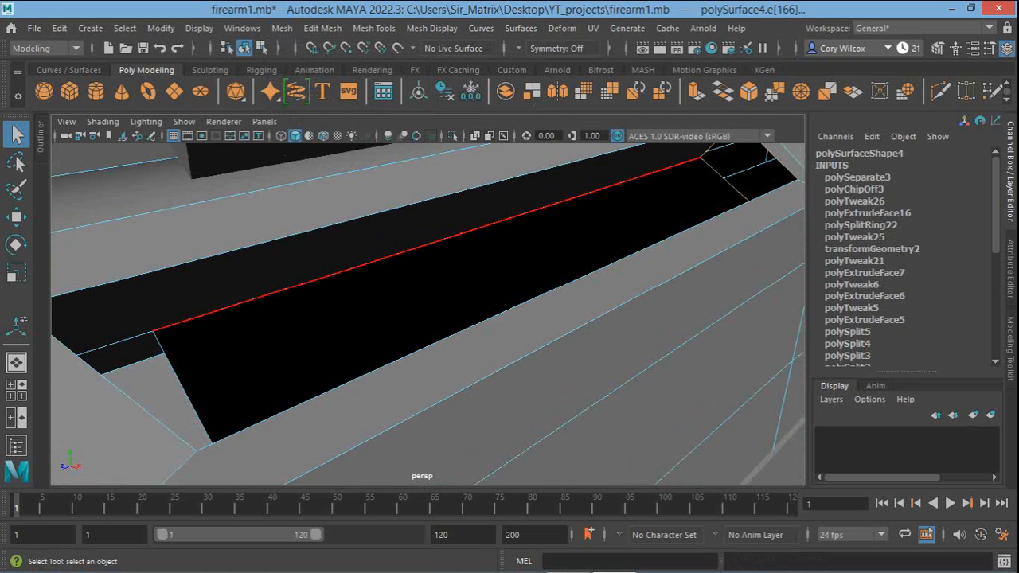
pyautogui.click(398, 307)
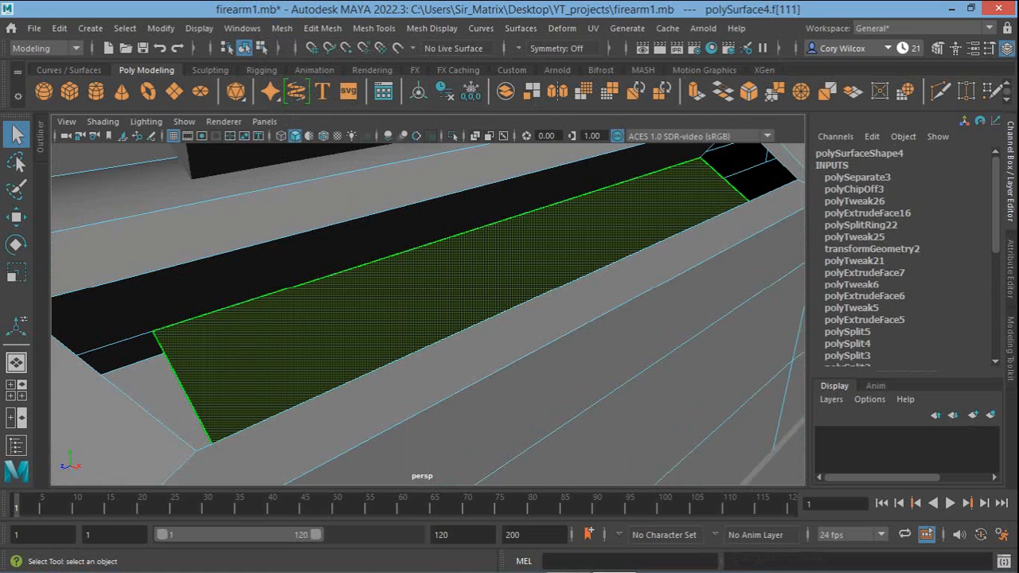
pyautogui.press('Delete')
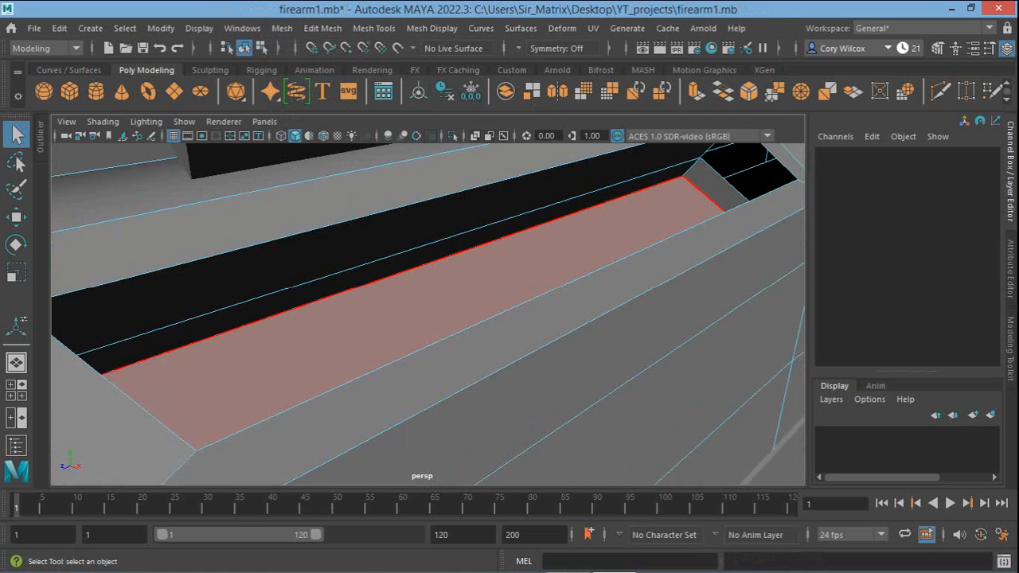
# Delete the remaining long face beneath it inside the slide's ejection port
pyautogui.keyDown('alt'); pyautogui.moveTo(494, 295); pyautogui.dragTo(223, 295); pyautogui.keyUp('alt')
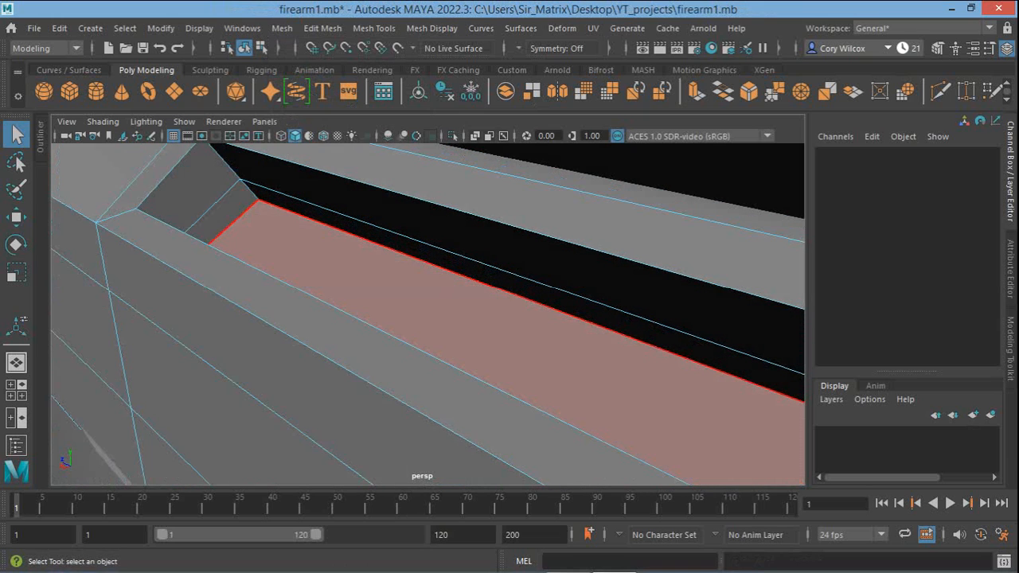
pyautogui.scroll(-10, 445, 311)
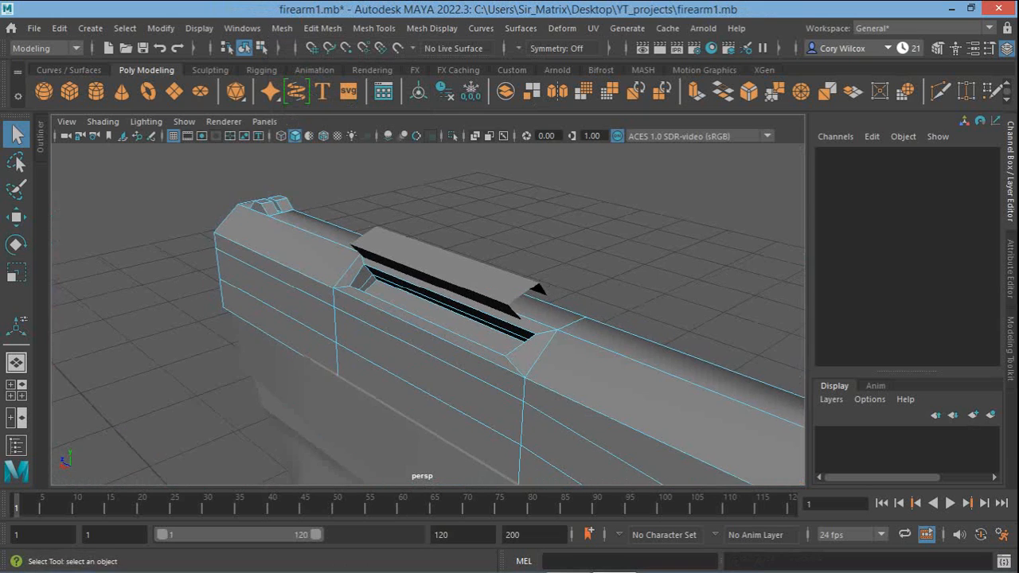
pyautogui.keyDown('alt'); pyautogui.moveTo(446, 310); pyautogui.dragTo(465, 39, button='middle'); pyautogui.keyUp('alt')
pyautogui.keyDown('alt'); pyautogui.moveTo(446, 310); pyautogui.dragTo(366, 416, button='middle'); pyautogui.keyUp('alt')
pyautogui.keyDown('alt'); pyautogui.moveTo(430, 270); pyautogui.dragTo(430, 342); pyautogui.keyUp('alt')
pyautogui.keyDown('alt'); pyautogui.moveTo(430, 306); pyautogui.dragTo(455, 319); pyautogui.keyUp('alt')
pyautogui.keyDown('alt'); pyautogui.moveTo(455, 318); pyautogui.dragTo(464, 318, button='right'); pyautogui.keyUp('alt')
pyautogui.keyDown('alt'); pyautogui.moveTo(463, 318); pyautogui.dragTo(585, 307); pyautogui.keyUp('alt')
pyautogui.click(328, 244)
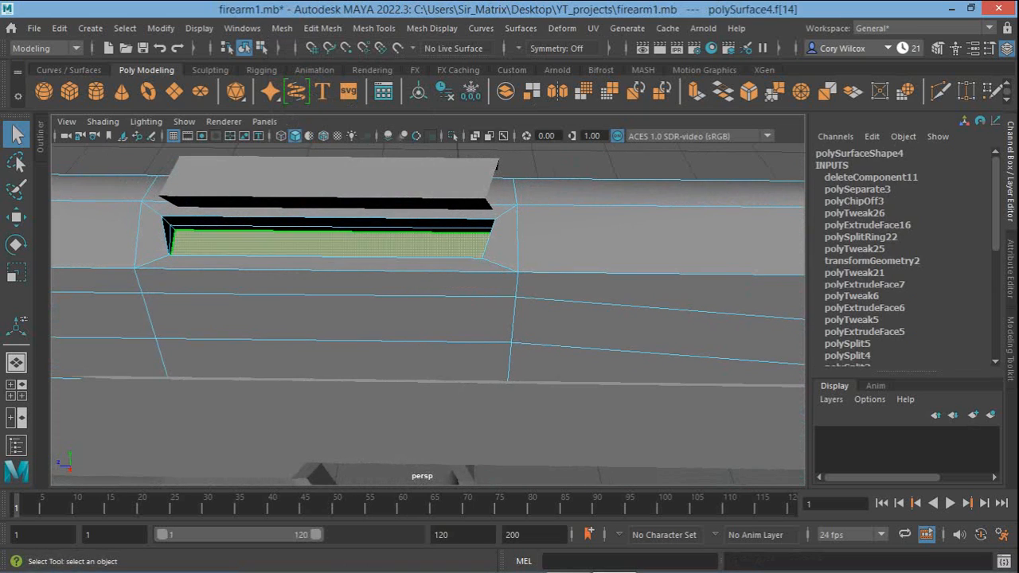
pyautogui.press('Delete')
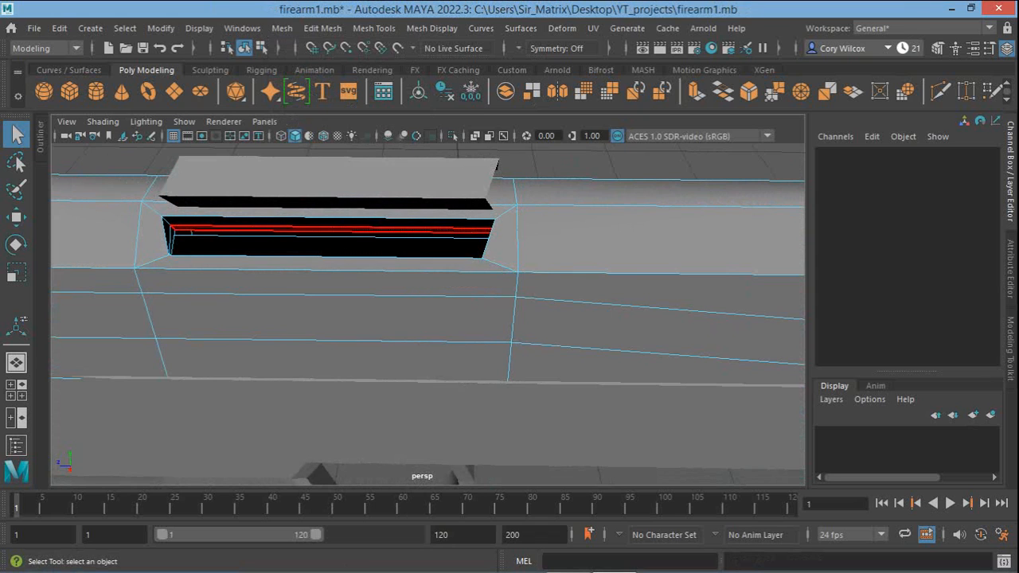
# Examine the opened ejection port and the gap at its front end from several angles
pyautogui.keyDown('alt'); pyautogui.moveTo(328, 231); pyautogui.dragTo(363, 297, button='middle'); pyautogui.keyUp('alt')
pyautogui.keyDown('alt'); pyautogui.moveTo(363, 298); pyautogui.dragTo(428, 301, button='right'); pyautogui.keyUp('alt')
pyautogui.keyDown('alt'); pyautogui.moveTo(428, 301); pyautogui.dragTo(227, 271); pyautogui.keyUp('alt')
pyautogui.keyDown('alt'); pyautogui.moveTo(228, 271); pyautogui.dragTo(326, 392, button='middle'); pyautogui.keyUp('alt')
pyautogui.keyDown('alt'); pyautogui.moveTo(326, 391); pyautogui.dragTo(360, 394, button='right'); pyautogui.keyUp('alt')
pyautogui.keyDown('alt'); pyautogui.moveTo(359, 394); pyautogui.dragTo(377, 412); pyautogui.keyUp('alt')
pyautogui.keyDown('alt'); pyautogui.moveTo(429, 335); pyautogui.dragTo(525, 274); pyautogui.keyUp('alt')
pyautogui.keyDown('alt'); pyautogui.moveTo(525, 275); pyautogui.dragTo(320, 225, button='middle'); pyautogui.keyUp('alt')
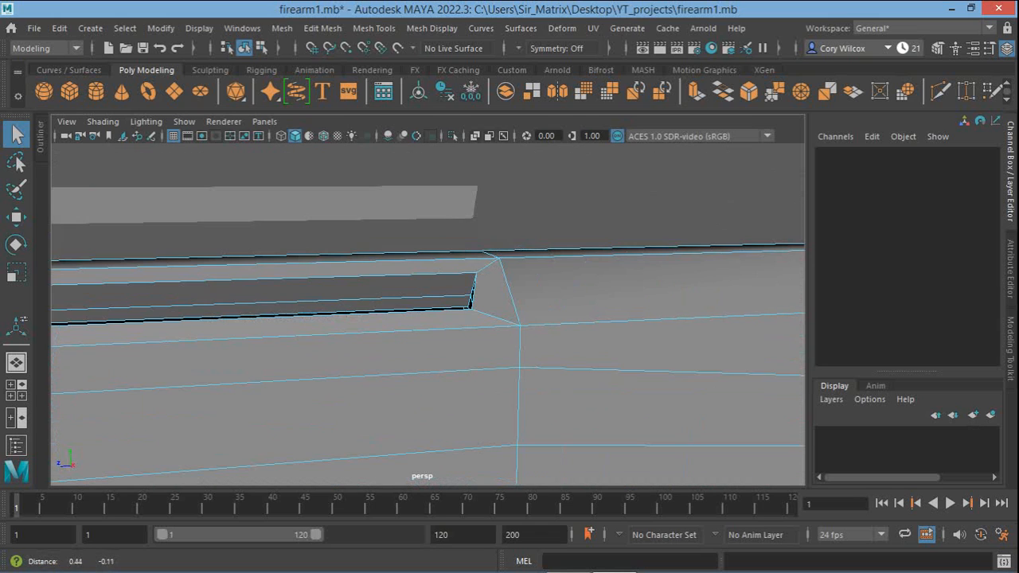
pyautogui.keyDown('alt'); pyautogui.moveTo(342, 302); pyautogui.dragTo(489, 299); pyautogui.keyUp('alt')
pyautogui.keyDown('alt'); pyautogui.moveTo(489, 299); pyautogui.dragTo(447, 265, button='middle'); pyautogui.keyUp('alt')
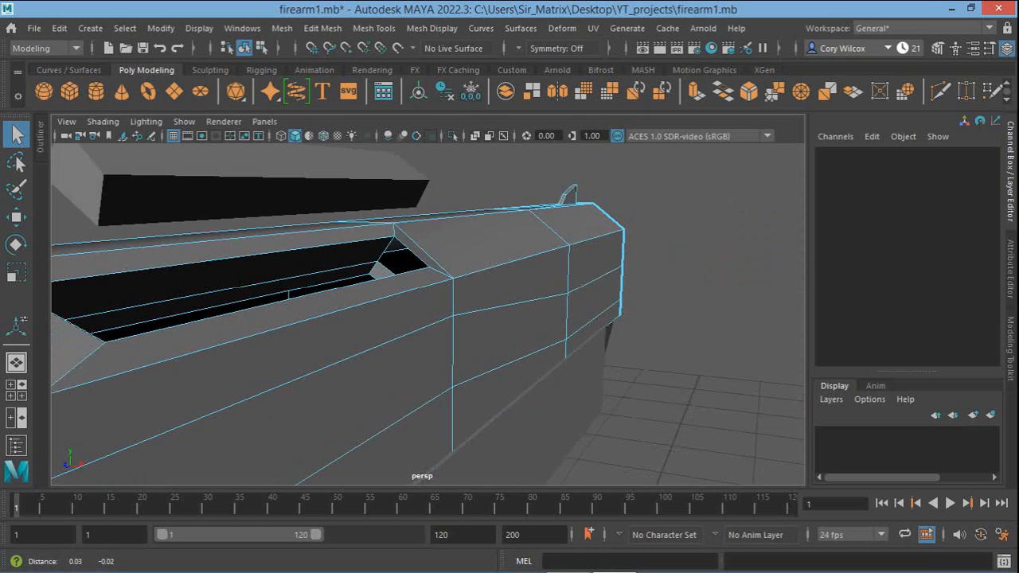
pyautogui.keyDown('alt'); pyautogui.moveTo(448, 266); pyautogui.dragTo(490, 267, button='right'); pyautogui.keyUp('alt')
pyautogui.keyDown('alt'); pyautogui.moveTo(490, 267); pyautogui.dragTo(543, 253); pyautogui.keyUp('alt')
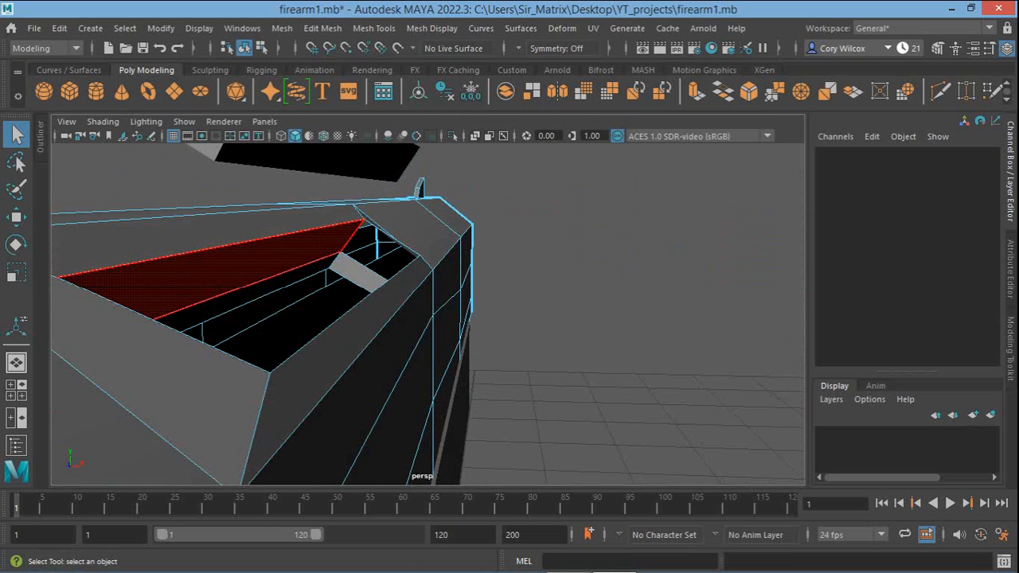
# Close the gap in the slide mesh at the ejection port's front end by bridging its border edges with Append to Polygon
pyautogui.moveTo(348, 148); pyautogui.dragTo(348, 189, button='right')
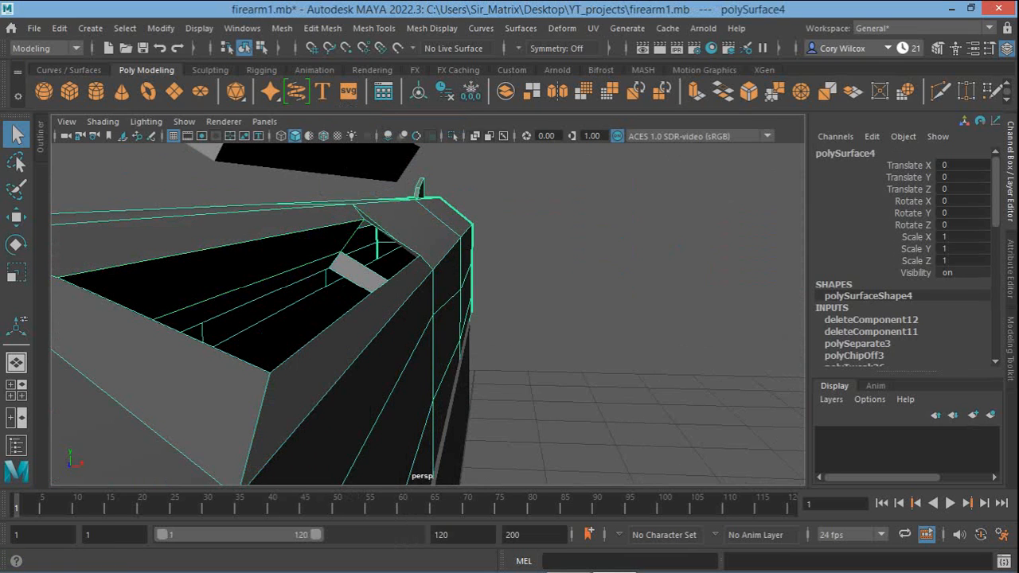
pyautogui.click(283, 29)
pyautogui.moveTo(323, 29)
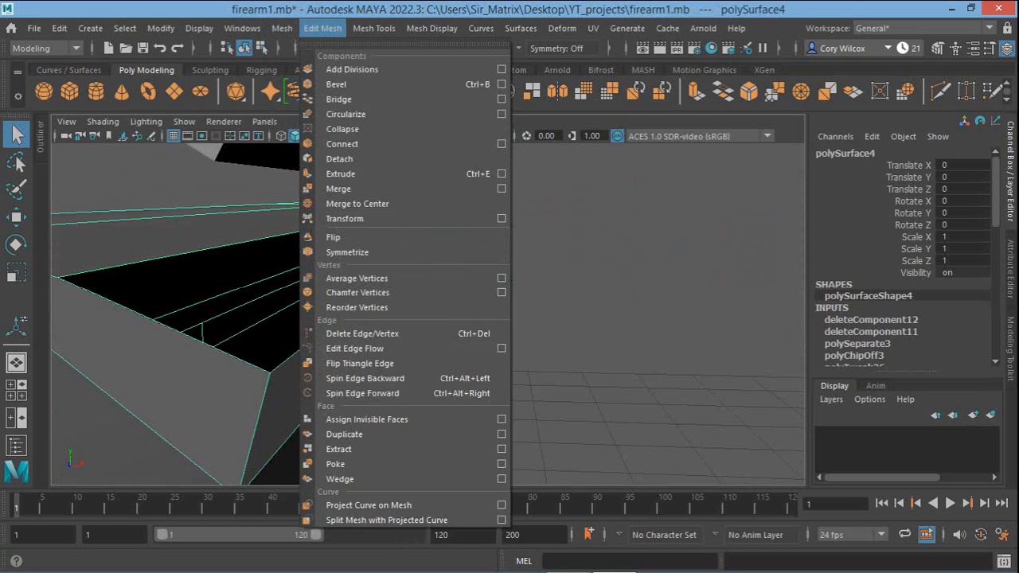
pyautogui.moveTo(374, 28)
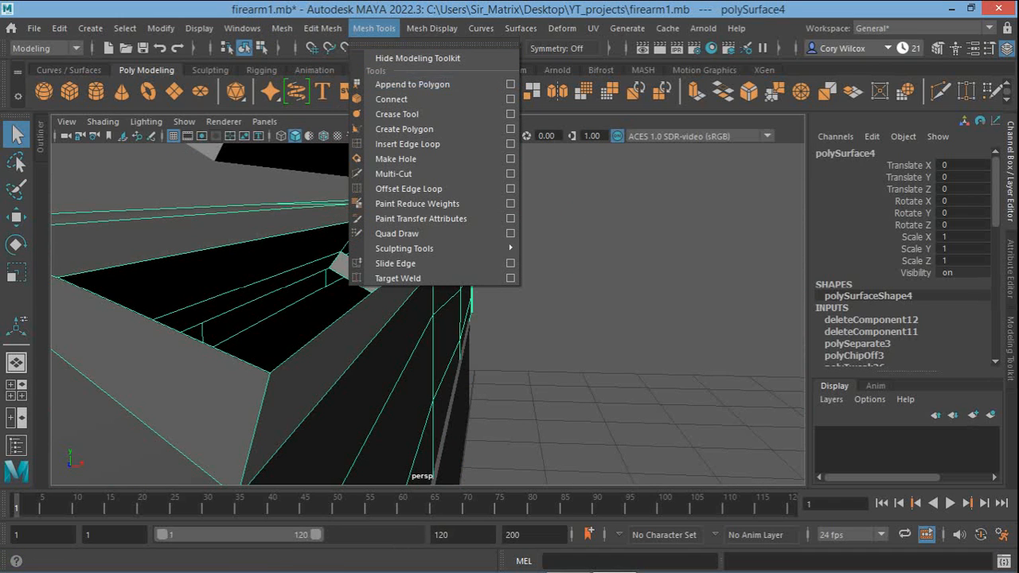
pyautogui.click(413, 84)
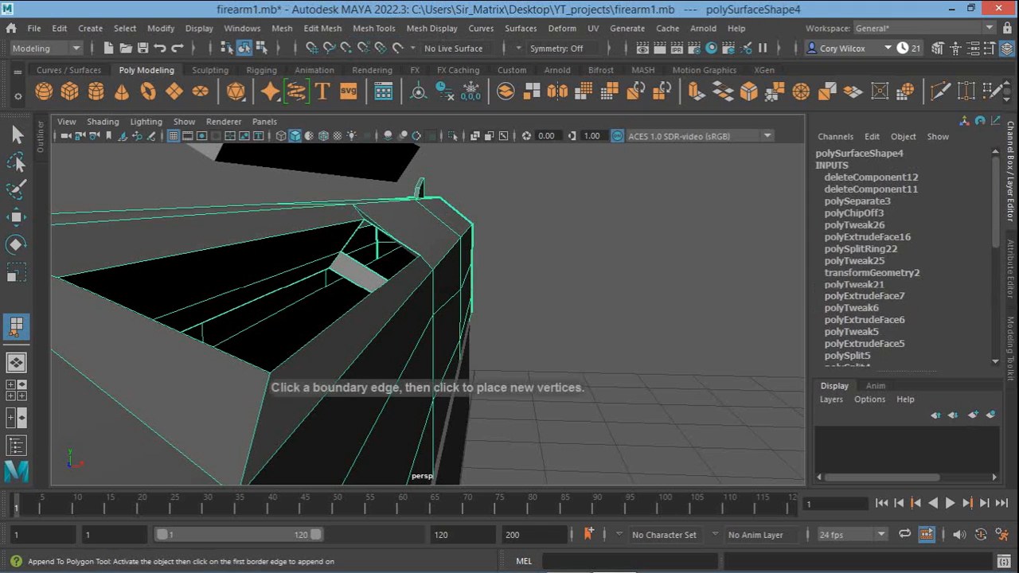
pyautogui.keyDown('alt'); pyautogui.moveTo(374, 302); pyautogui.dragTo(438, 308, button='right'); pyautogui.keyUp('alt')
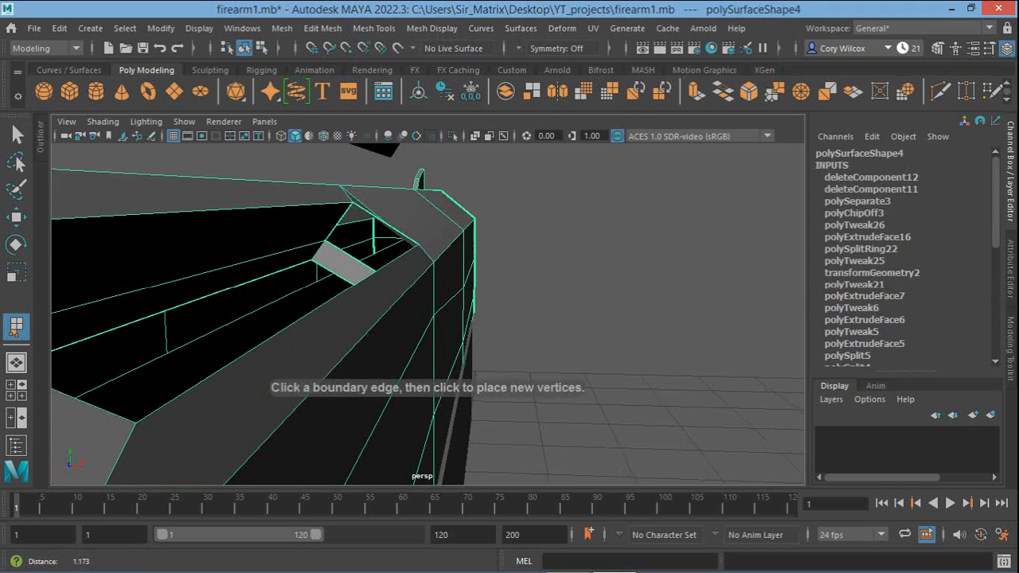
pyautogui.keyDown('alt'); pyautogui.moveTo(437, 309); pyautogui.dragTo(410, 307); pyautogui.keyUp('alt')
pyautogui.click(399, 262)
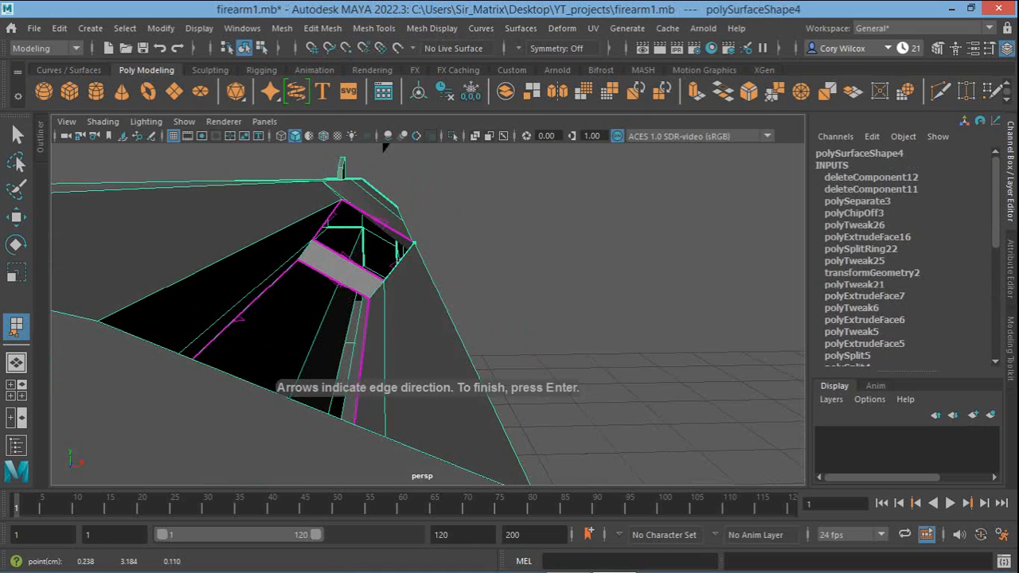
pyautogui.click(328, 219)
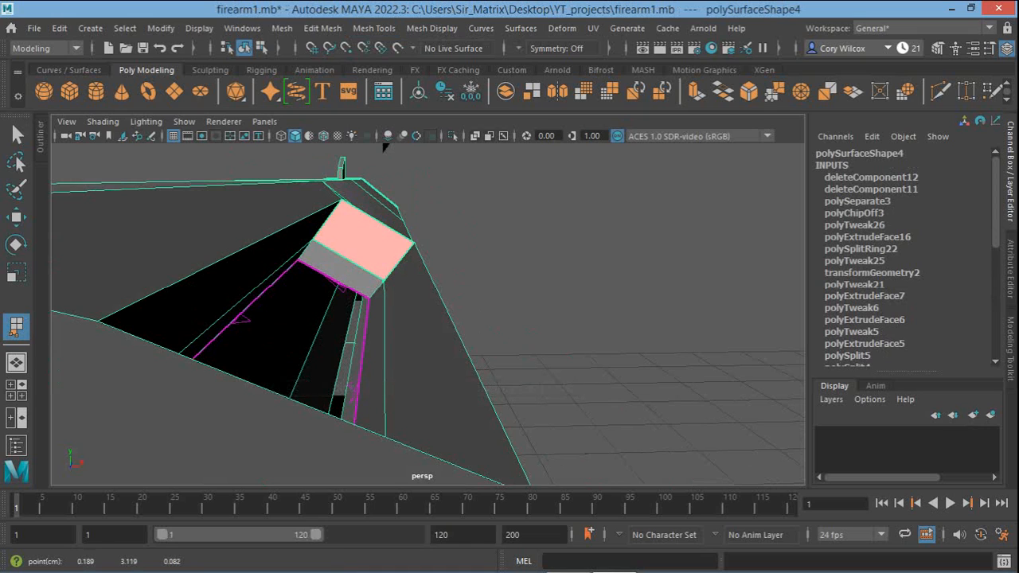
pyautogui.keyDown('alt'); pyautogui.moveTo(366, 270); pyautogui.dragTo(264, 274); pyautogui.keyUp('alt')
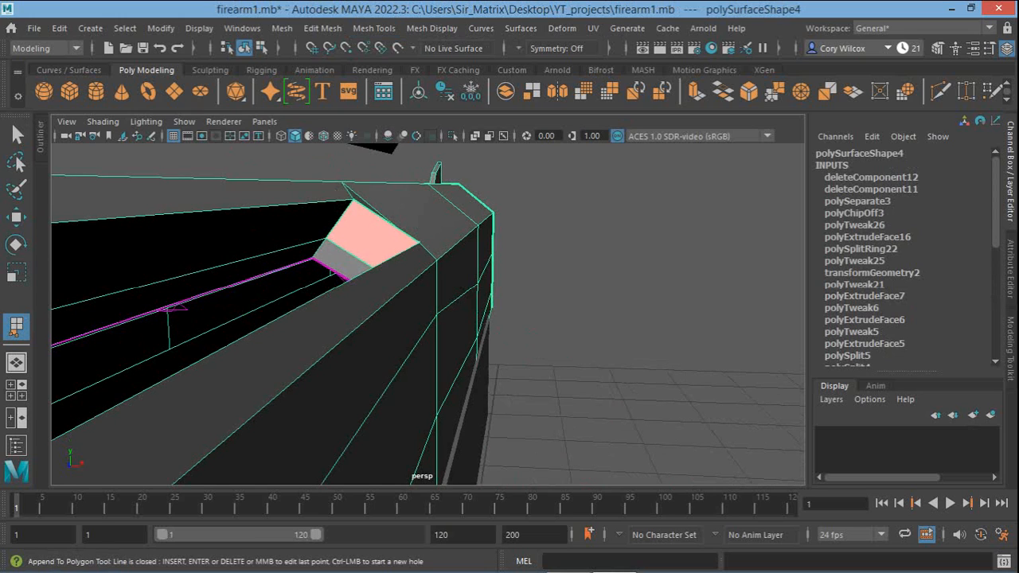
pyautogui.press('Return')
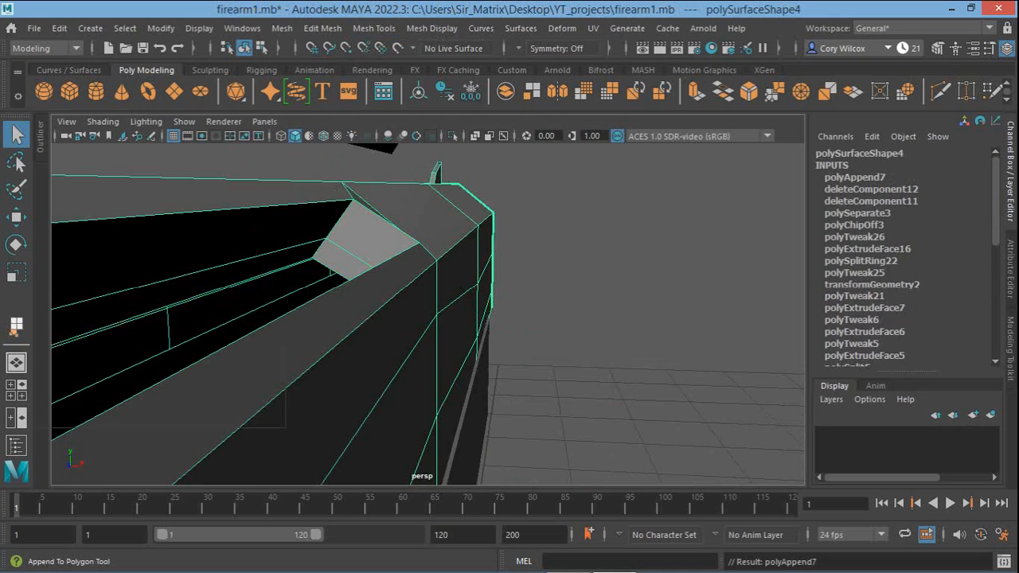
# Append a polygon across the open underside of the raised ejection port block
pyautogui.click(16, 326)
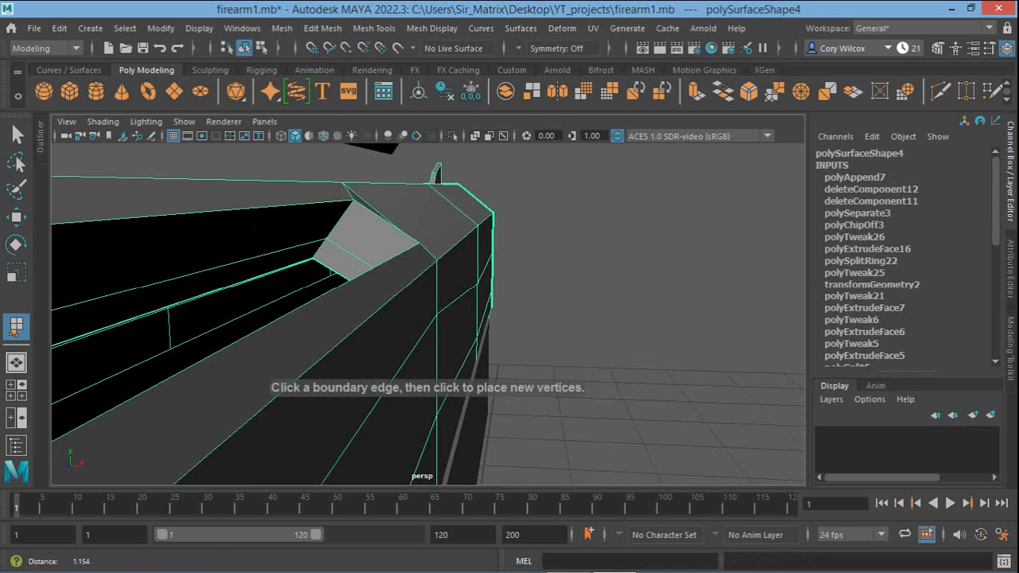
pyautogui.keyDown('alt'); pyautogui.moveTo(430, 318); pyautogui.dragTo(390, 318, button='right'); pyautogui.keyUp('alt')
pyautogui.keyDown('alt'); pyautogui.moveTo(390, 319); pyautogui.dragTo(395, 355, button='middle'); pyautogui.keyUp('alt')
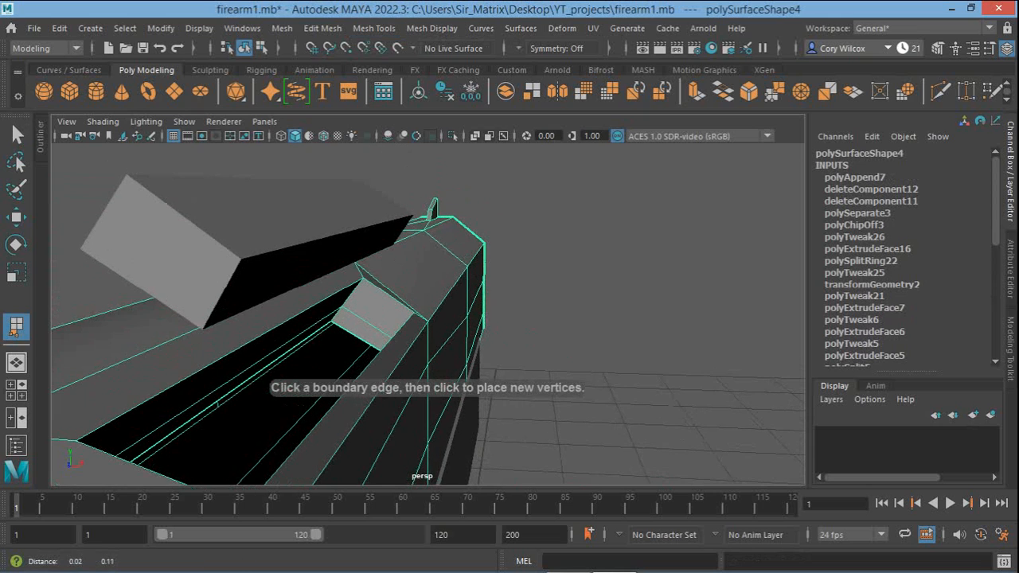
pyautogui.keyDown('alt'); pyautogui.moveTo(395, 354); pyautogui.dragTo(459, 373); pyautogui.keyUp('alt')
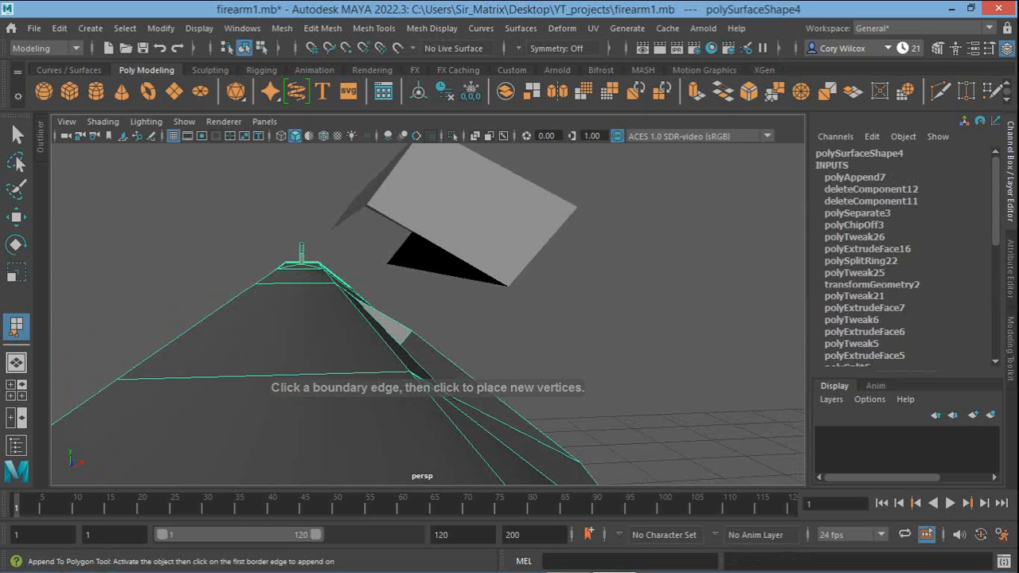
pyautogui.click(468, 227)
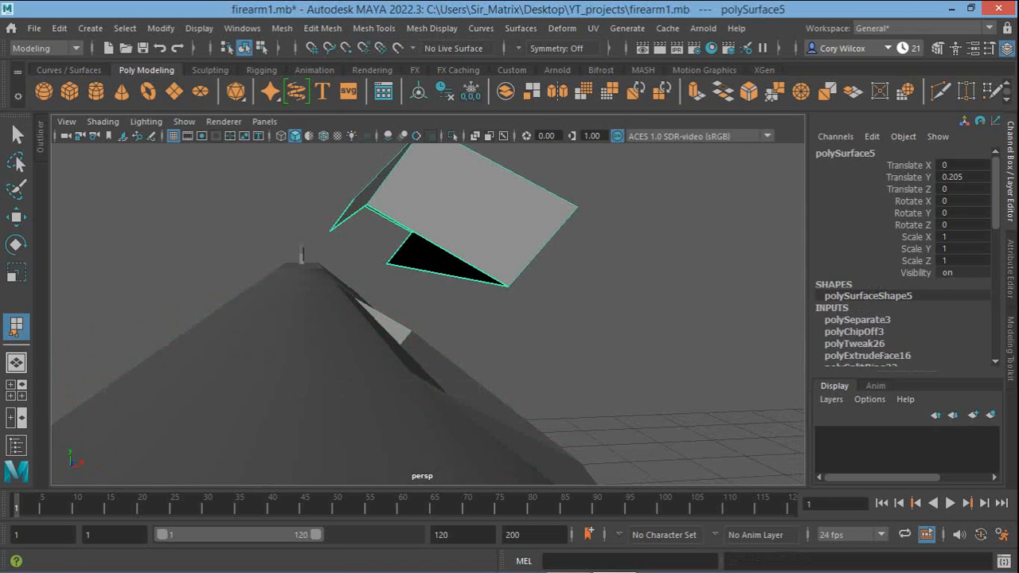
pyautogui.click(449, 256)
pyautogui.click(344, 219)
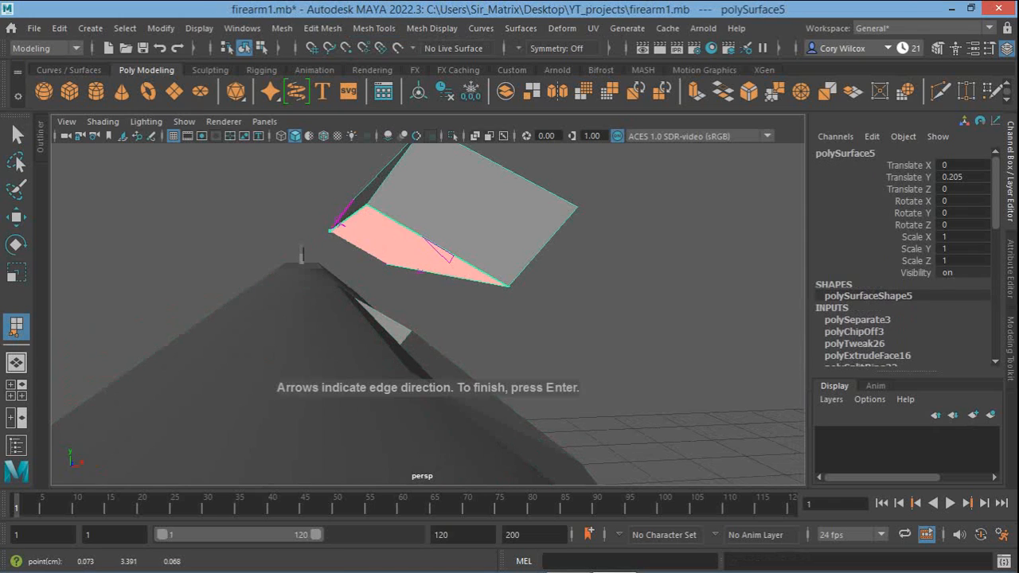
pyautogui.keyDown('alt'); pyautogui.moveTo(333, 230); pyautogui.dragTo(489, 251); pyautogui.keyUp('alt')
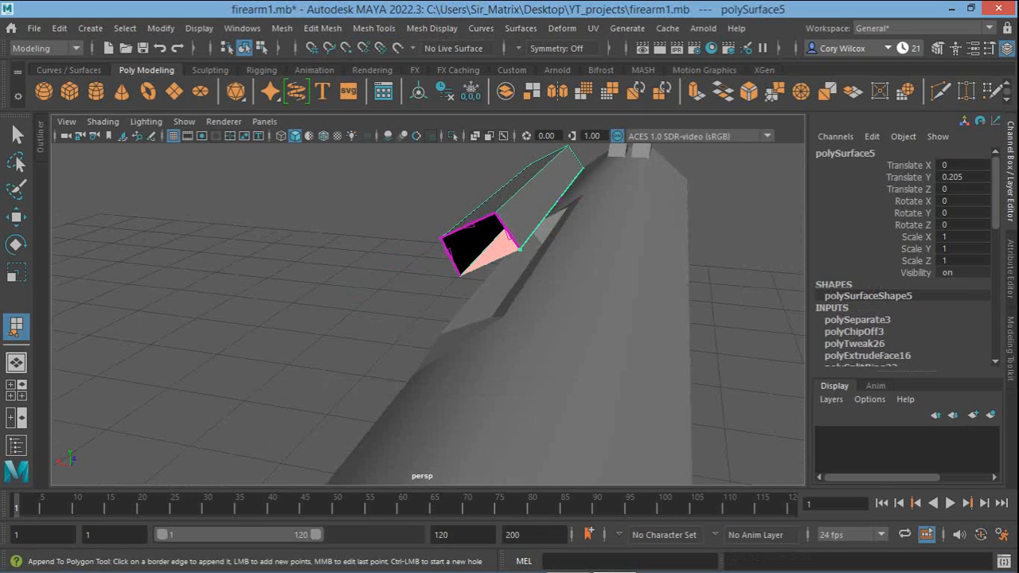
pyautogui.press('Return')
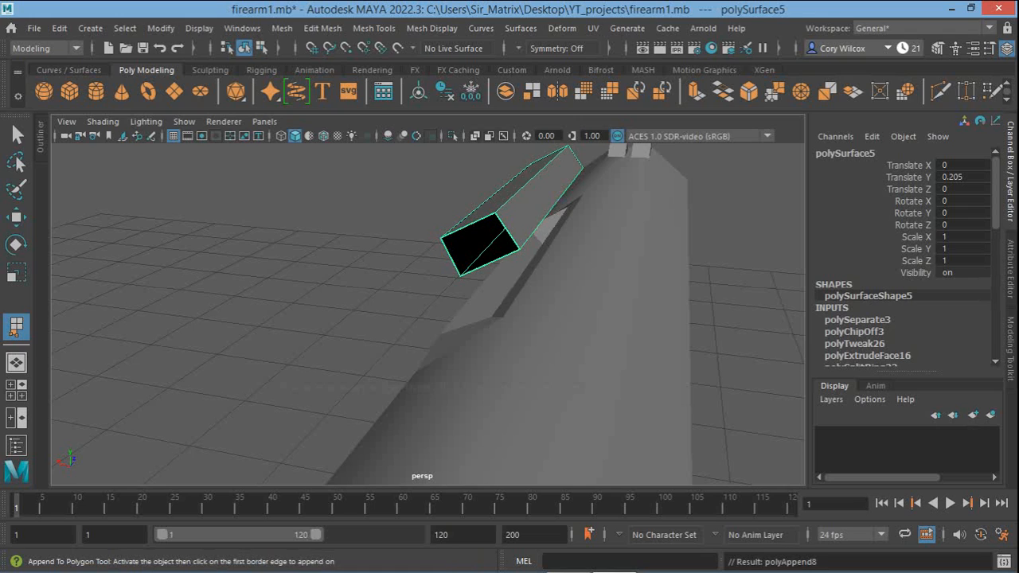
# Append a polygon closing the open front end of the raised block, then return to the Select tool
pyautogui.press('g')
pyautogui.click(508, 231)
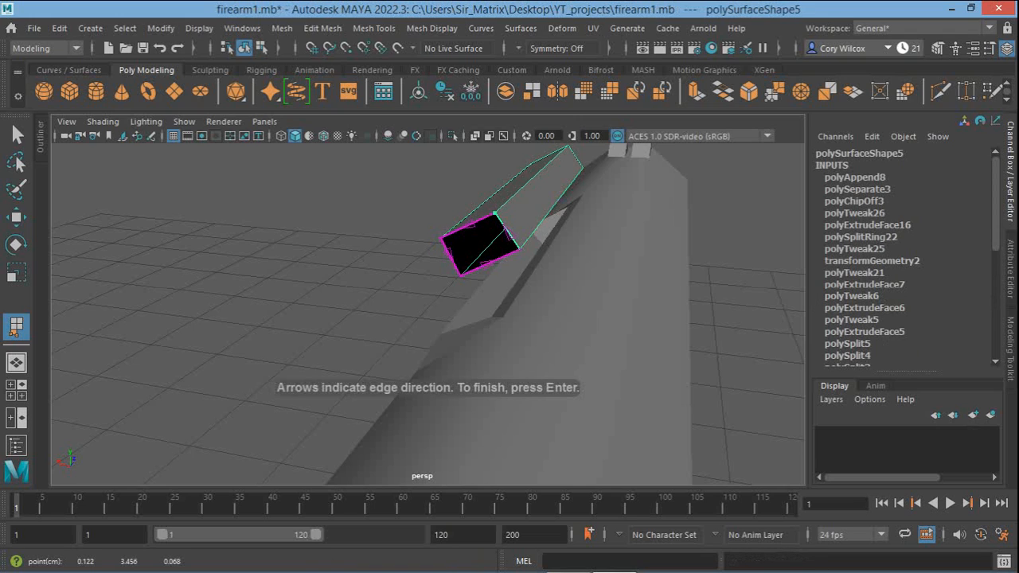
pyautogui.click(451, 256)
pyautogui.press('q')
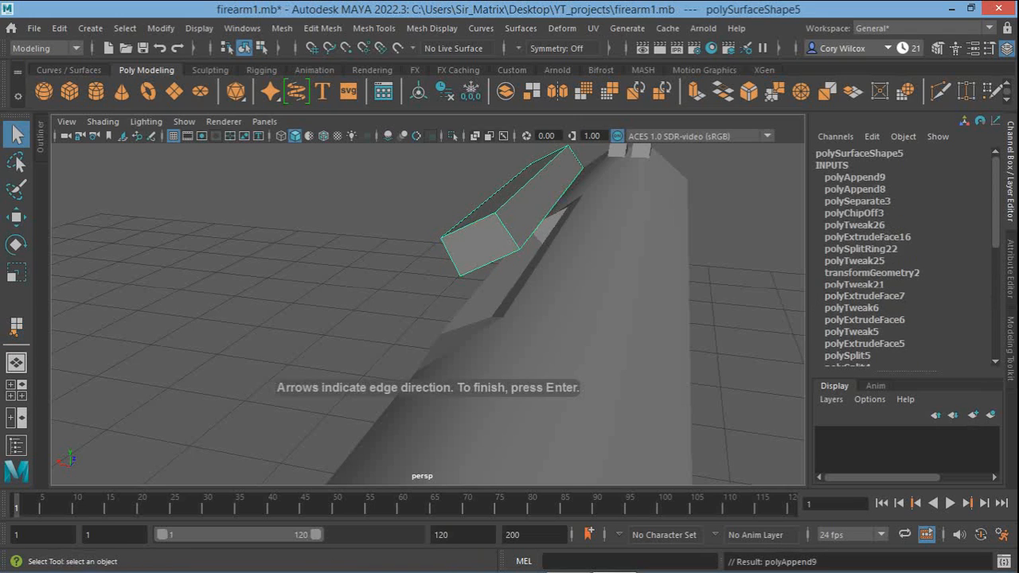
# Lower the closed block back into the ejection port by setting its Translate Y to 0
pyautogui.keyDown('alt'); pyautogui.moveTo(451, 256); pyautogui.dragTo(632, 273); pyautogui.keyUp('alt')
pyautogui.keyDown('alt'); pyautogui.moveTo(398, 188); pyautogui.dragTo(400, 188); pyautogui.keyUp('alt')
pyautogui.keyDown('alt'); pyautogui.moveTo(401, 188); pyautogui.dragTo(503, 152, button='middle'); pyautogui.keyUp('alt')
pyautogui.moveTo(488, 147)
pyautogui.mouseDown(button='right')
pyautogui.moveTo(488, 189)
pyautogui.moveTo(526, 127)
pyautogui.mouseUp(button='right')
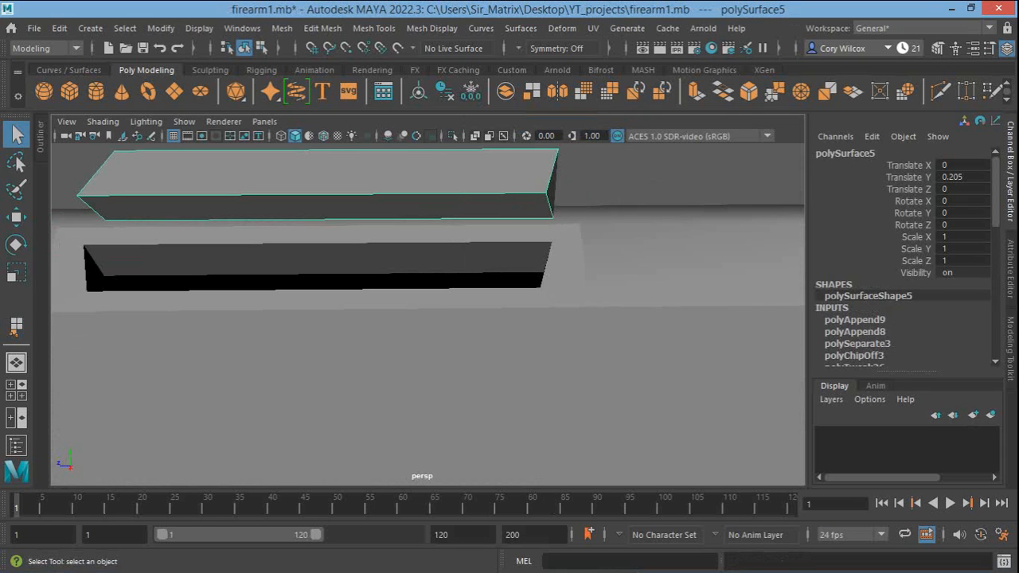
pyautogui.click(965, 178)
pyautogui.write('0')
pyautogui.press('Return')
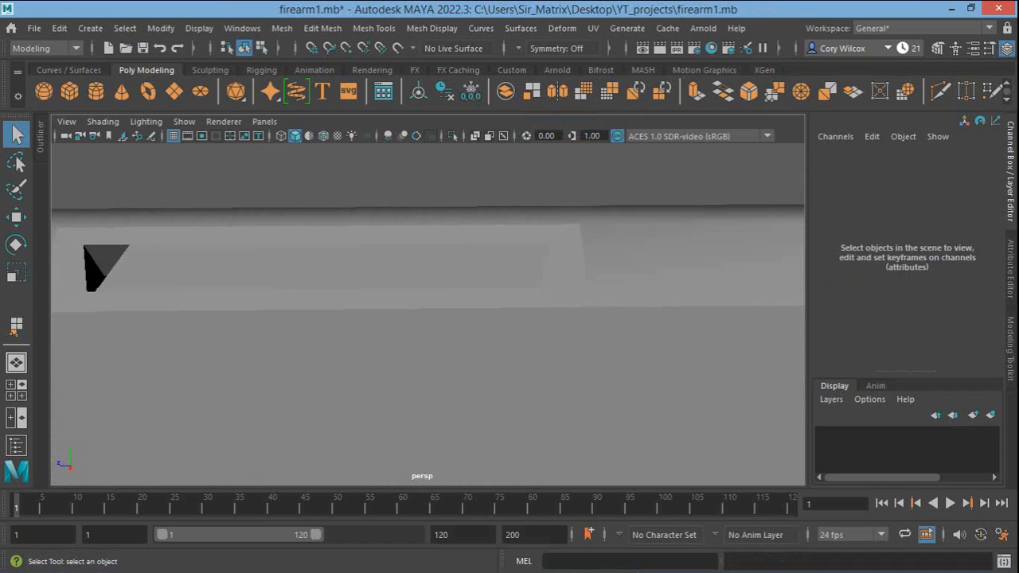
# Merge the block's upper corner vertex beside the triangular gap with the slide opening's matching corner vertex using Merge to Center
pyautogui.keyDown('alt'); pyautogui.moveTo(386, 318); pyautogui.dragTo(473, 308, button='middle'); pyautogui.keyUp('alt')
pyautogui.moveTo(283, 245); pyautogui.dragTo(213, 148, button='right')
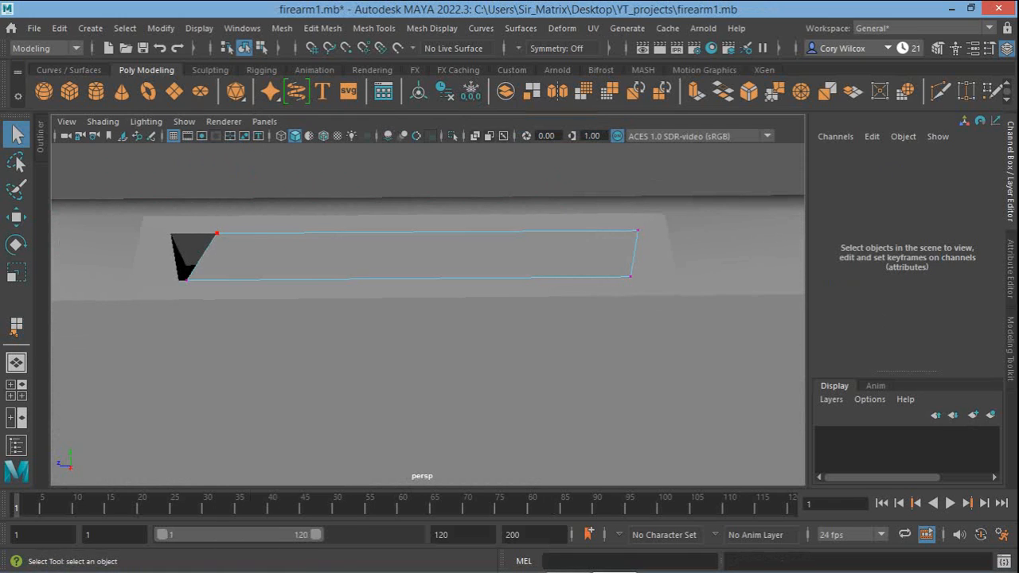
pyautogui.click(217, 233)
pyautogui.click(208, 310)
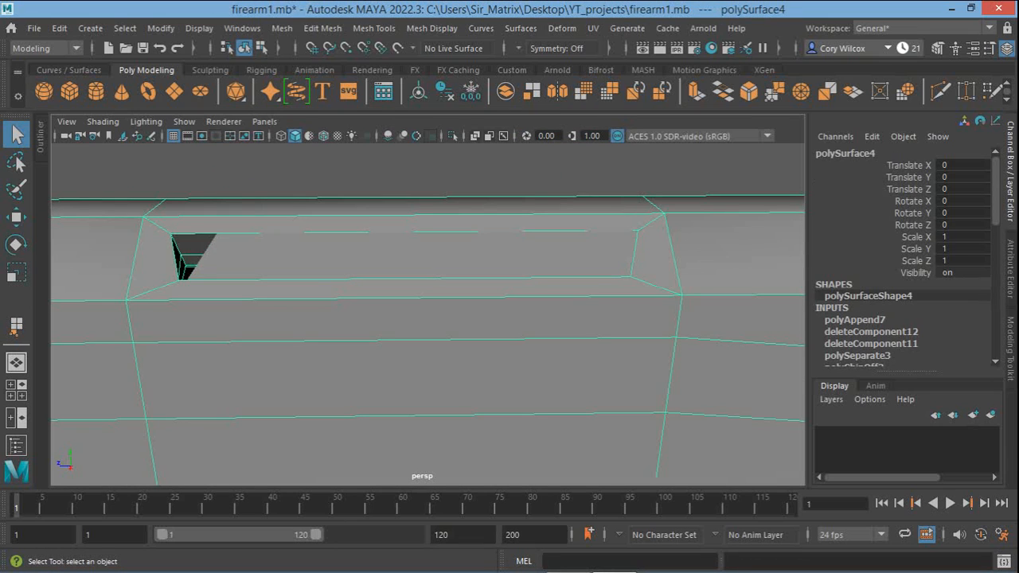
pyautogui.moveTo(183, 191); pyautogui.dragTo(92, 146, button='right')
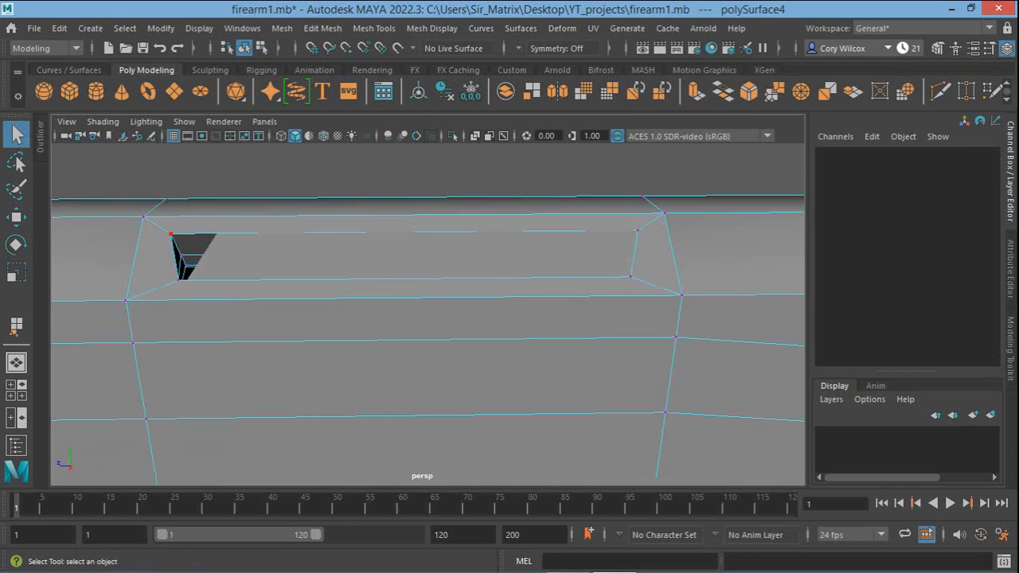
pyautogui.moveTo(306, 255); pyautogui.dragTo(235, 147, button='right')
pyautogui.click(216, 233)
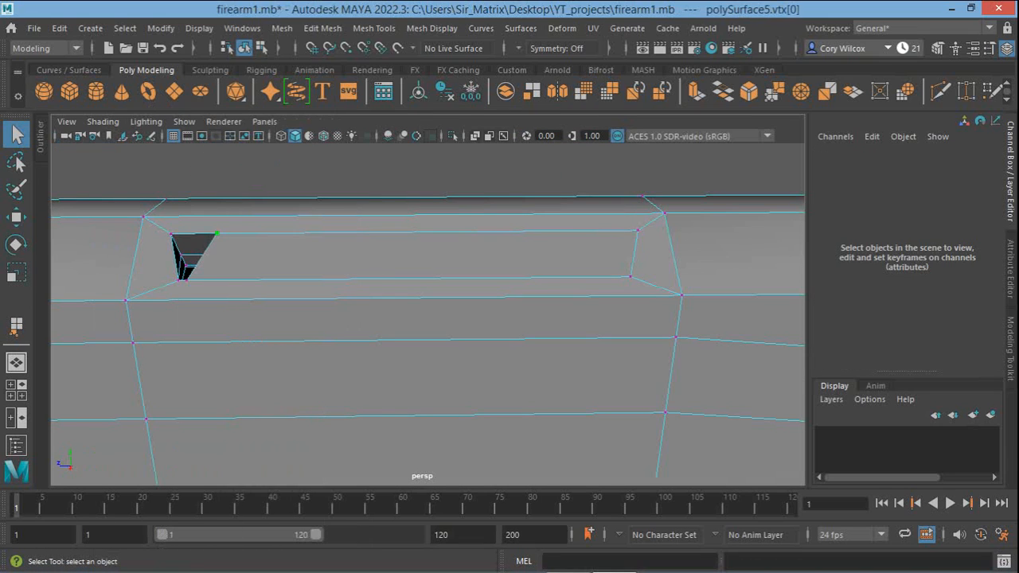
pyautogui.keyDown('shift'); pyautogui.click(170, 233); pyautogui.keyUp('shift')
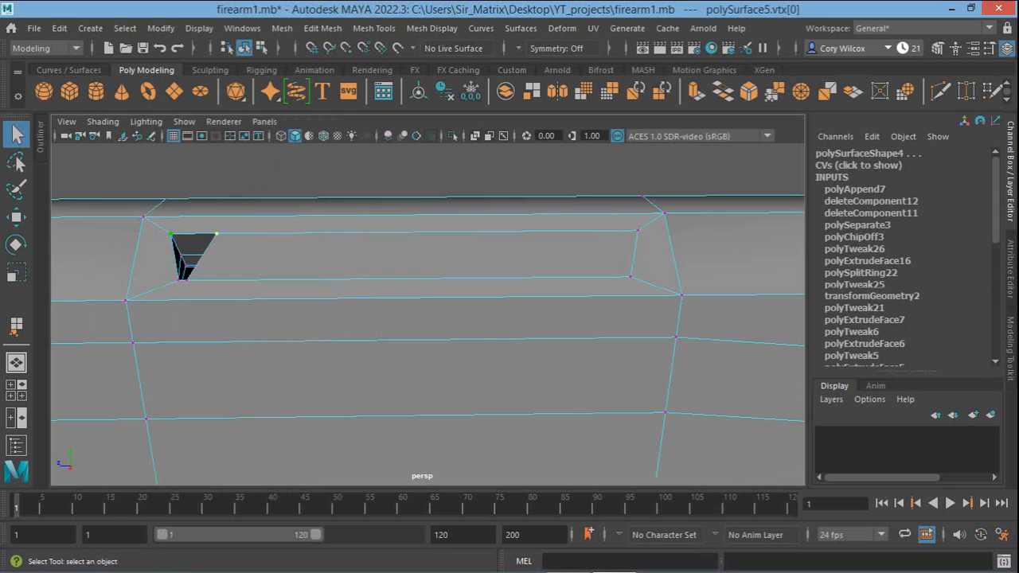
pyautogui.click(322, 28)
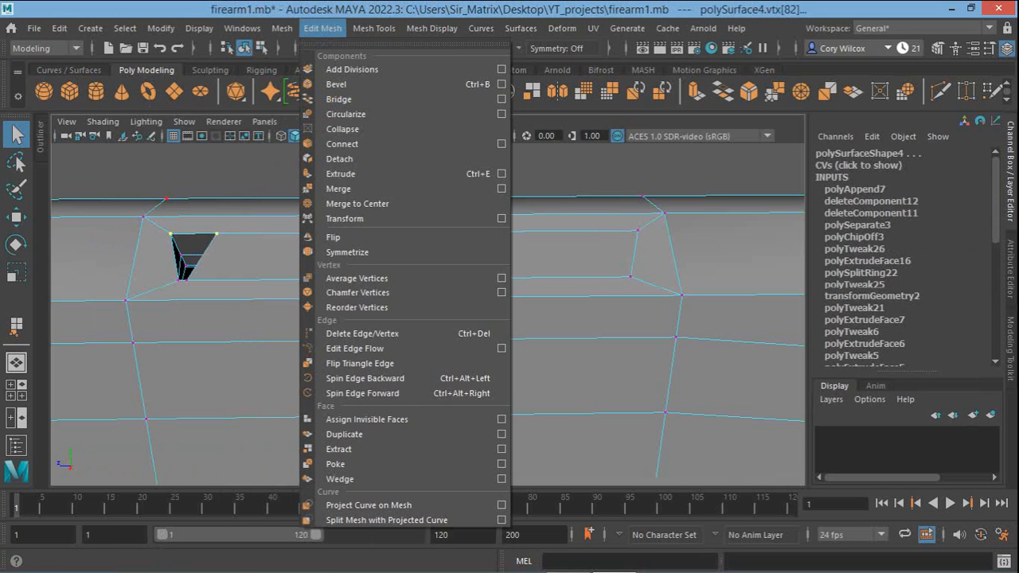
pyautogui.click(350, 200)
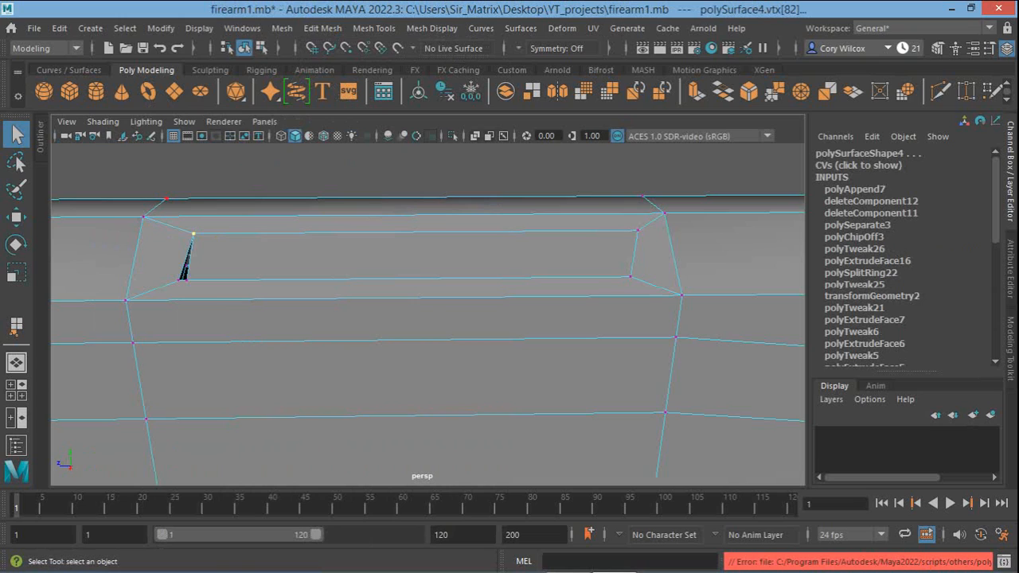
# Try moving the block's upper corner vertex away from the slide opening's corner, then undo the move
pyautogui.press('w')
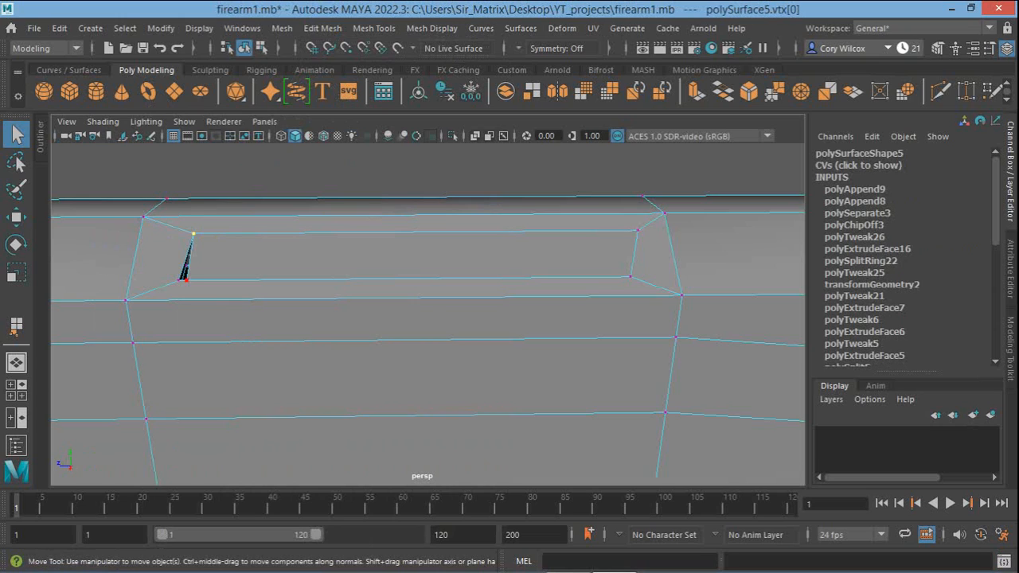
pyautogui.moveTo(193, 234); pyautogui.dragTo(279, 233)
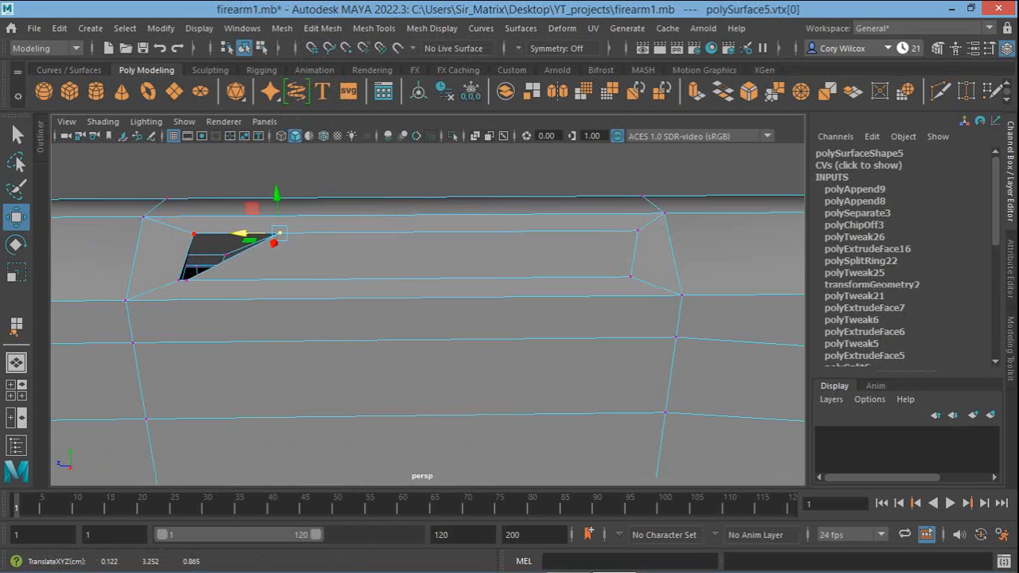
pyautogui.hotkey('ctrl', 'z')
pyautogui.hotkey('ctrl', 'z')
pyautogui.hotkey('ctrl', 'z')
pyautogui.hotkey('ctrl', 'z')
pyautogui.hotkey('ctrl', 'z')
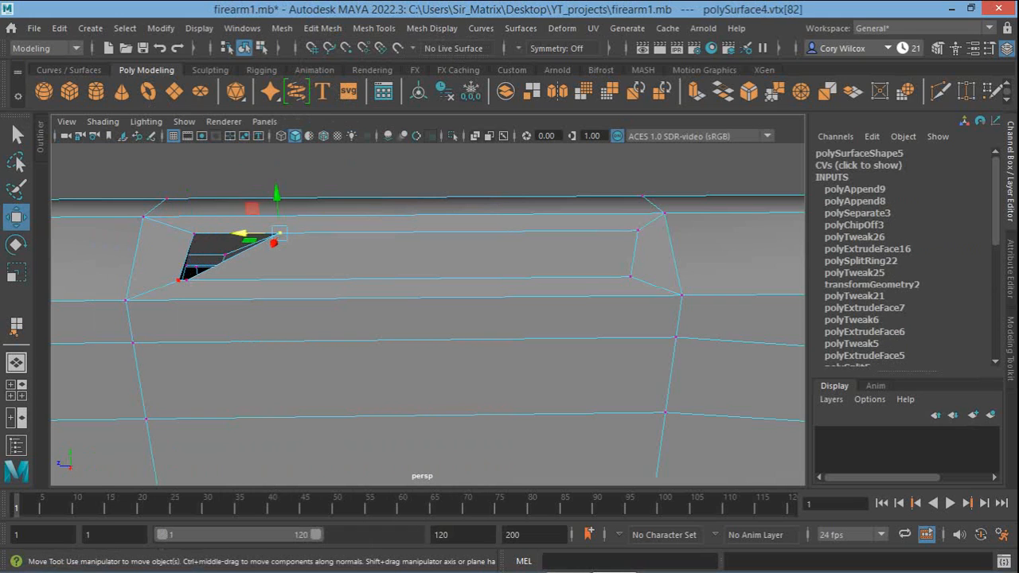
pyautogui.hotkey('ctrl', 'z')
pyautogui.hotkey('ctrl', 'z')
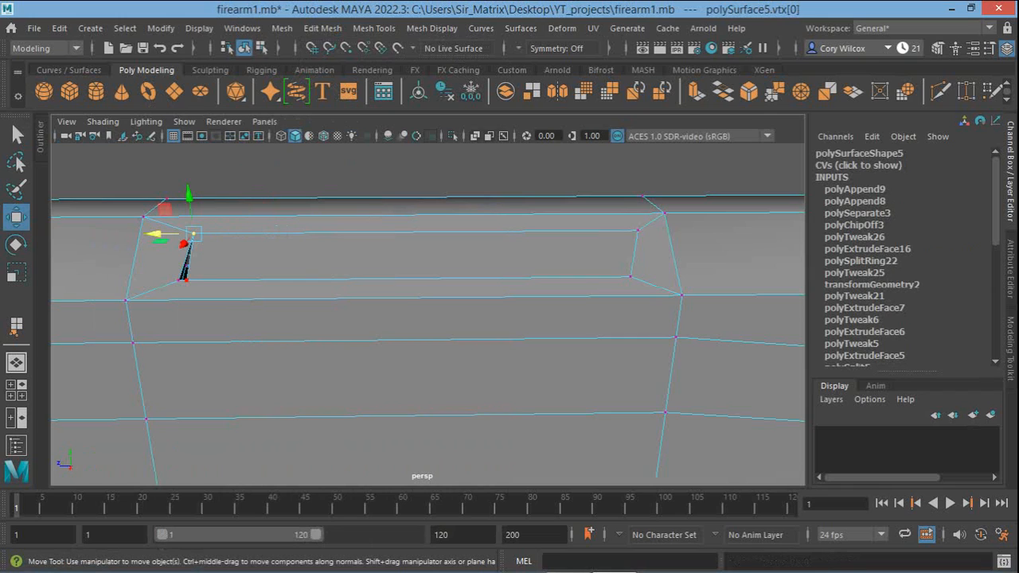
# Repeat Merge to Center on the lower corner vertices of the block and slide opening at the remaining gap, then return to object selection
pyautogui.click(186, 280)
pyautogui.press('q')
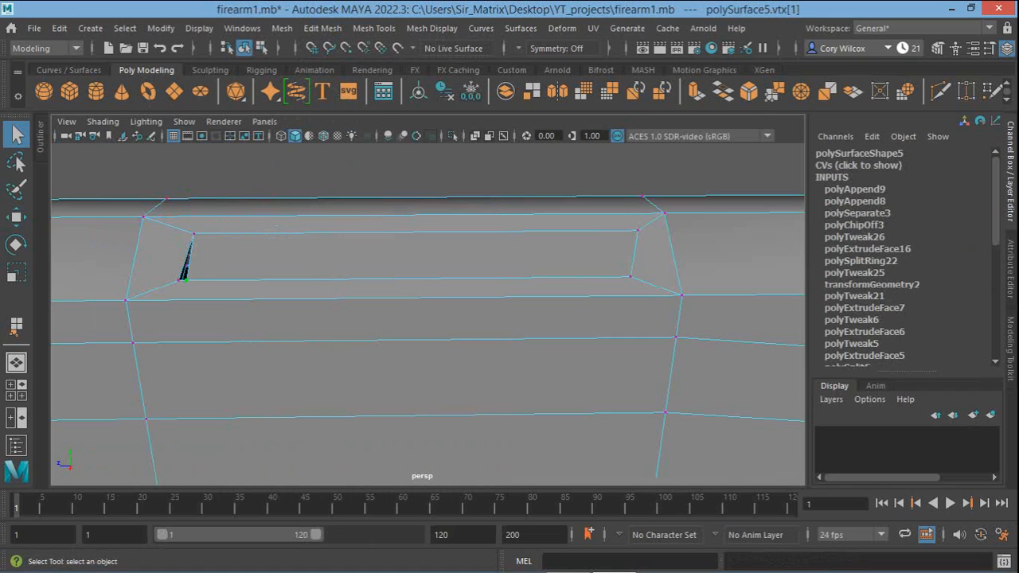
pyautogui.keyDown('shift'); pyautogui.click(178, 280); pyautogui.keyUp('shift')
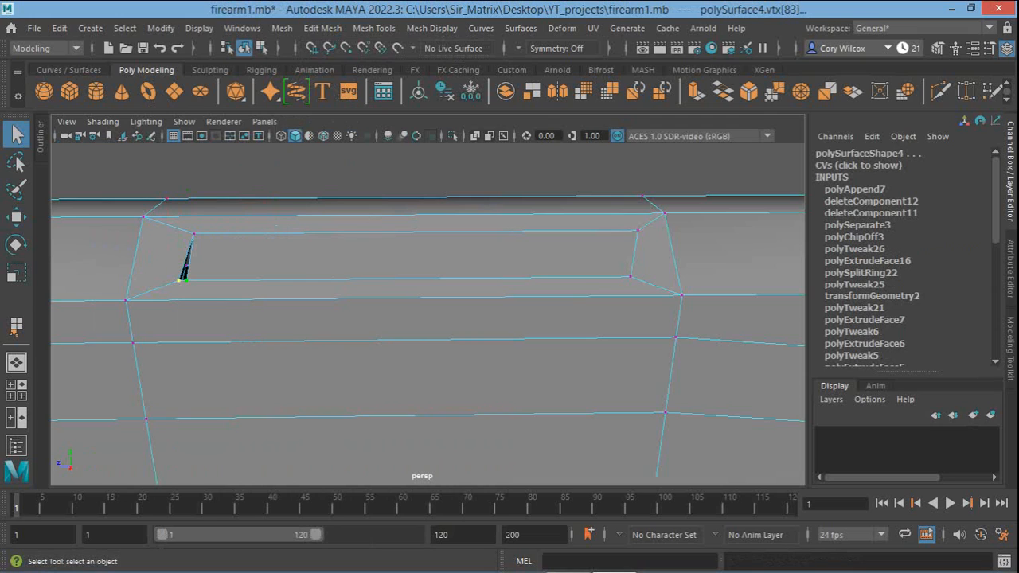
pyautogui.press('g')
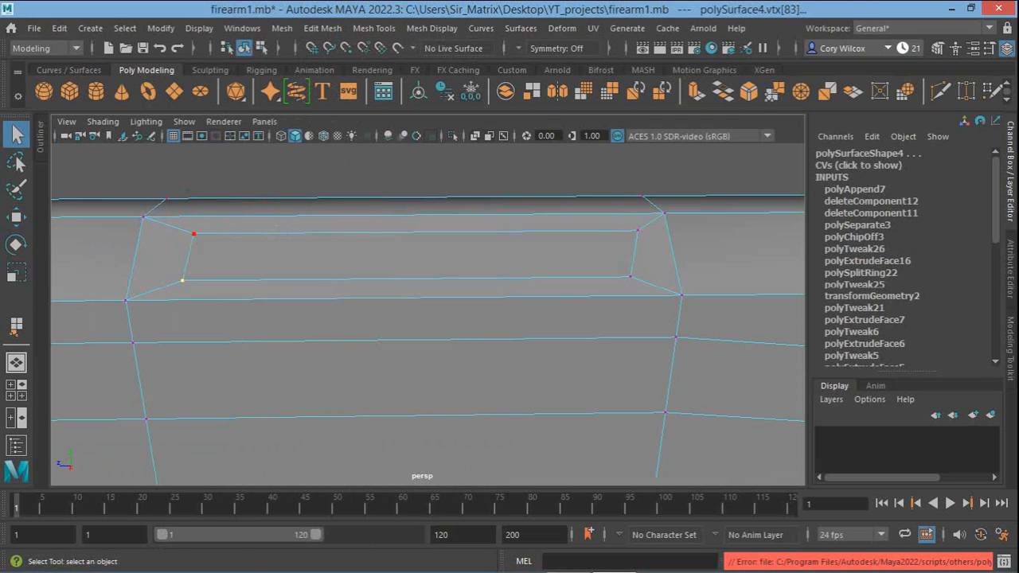
pyautogui.keyDown('alt'); pyautogui.moveTo(231, 229); pyautogui.dragTo(298, 267); pyautogui.keyUp('alt')
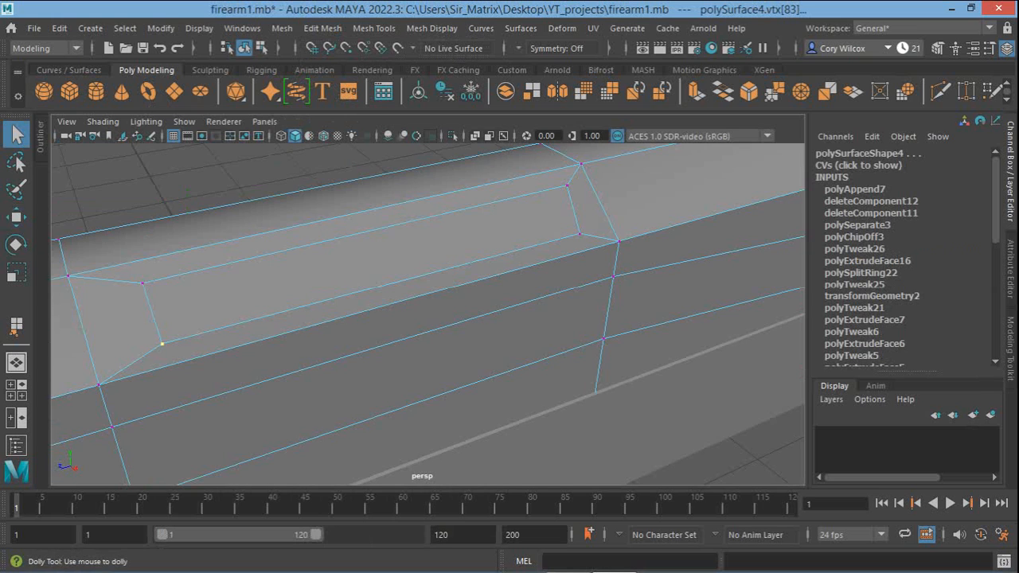
pyautogui.keyDown('alt'); pyautogui.moveTo(298, 267); pyautogui.dragTo(165, 266, button='right'); pyautogui.keyUp('alt')
pyautogui.moveTo(580, 319)
pyautogui.mouseDown(button='right')
pyautogui.moveTo(612, 255)
pyautogui.moveTo(639, 293)
pyautogui.mouseUp(button='right')
pyautogui.click(676, 379)
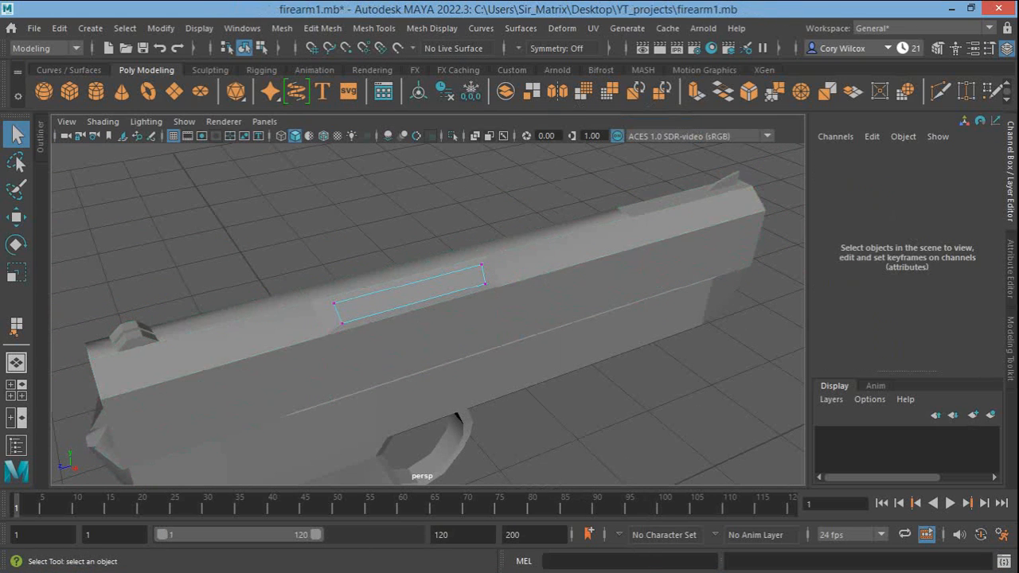
# Select the ejection port block and the slide in turn to check whether they are separate objects
pyautogui.click(573, 278)
pyautogui.click(557, 389)
pyautogui.click(410, 295)
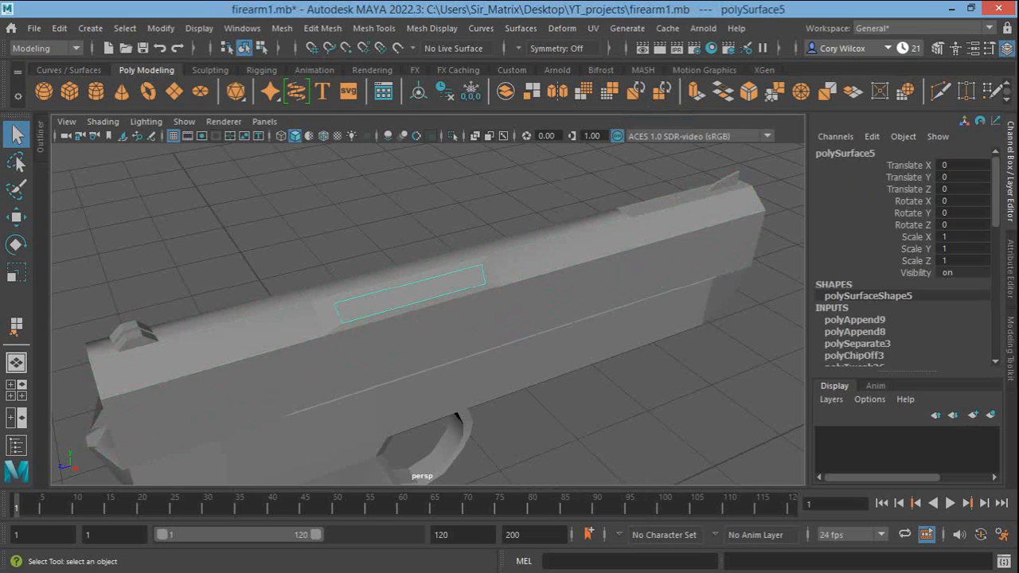
pyautogui.click(462, 322)
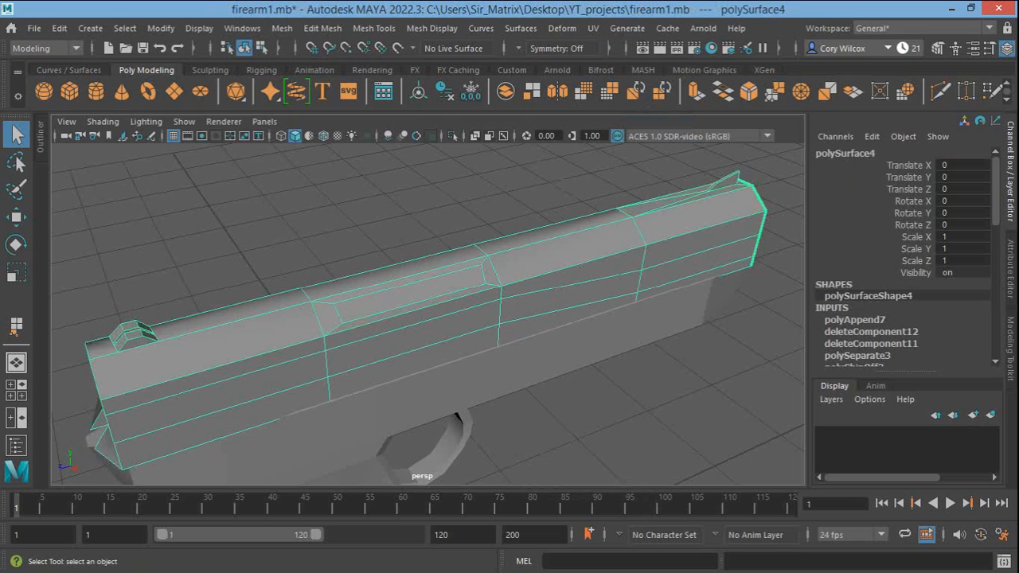
pyautogui.click(411, 295)
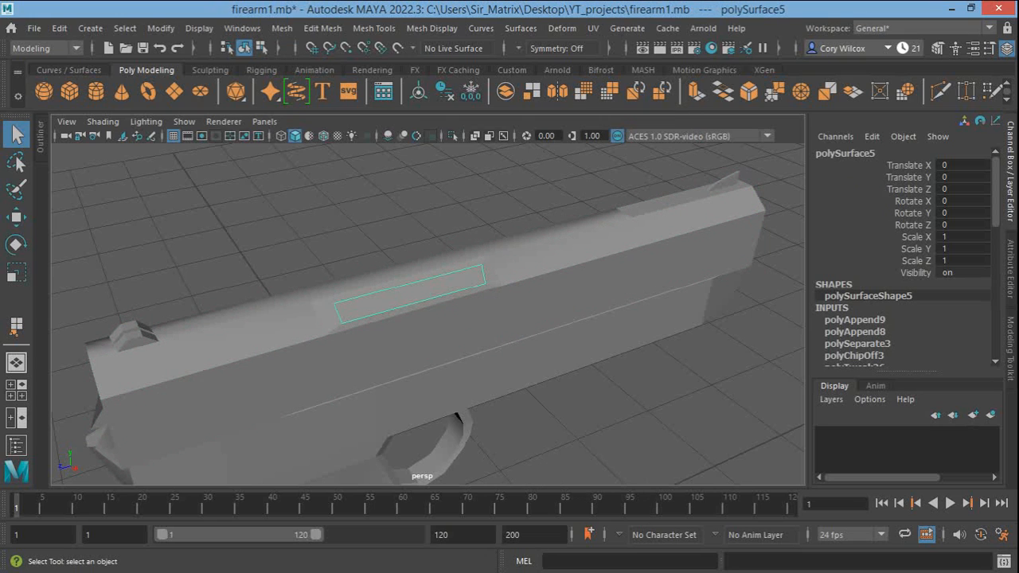
pyautogui.click(446, 325)
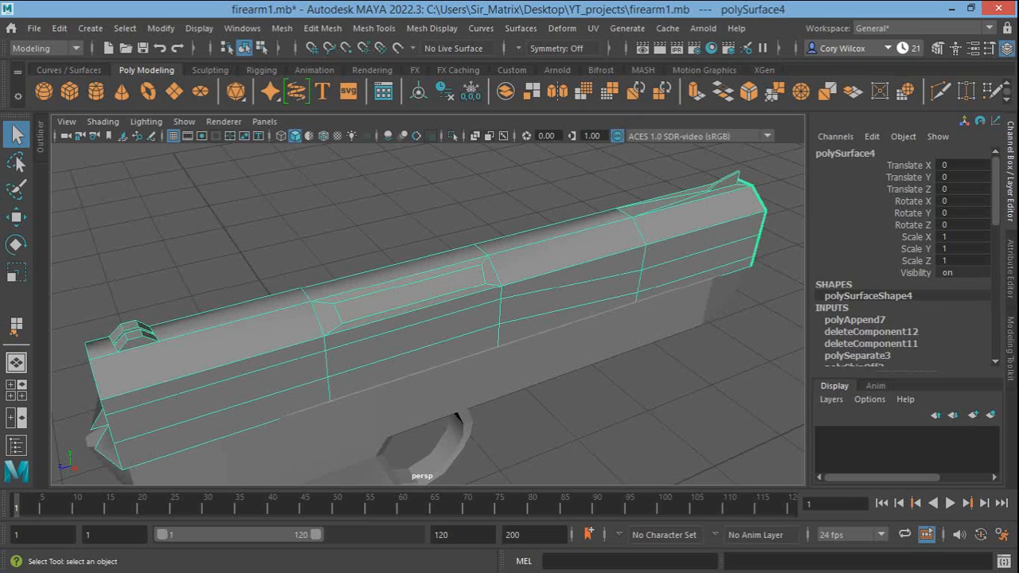
pyautogui.click(412, 293)
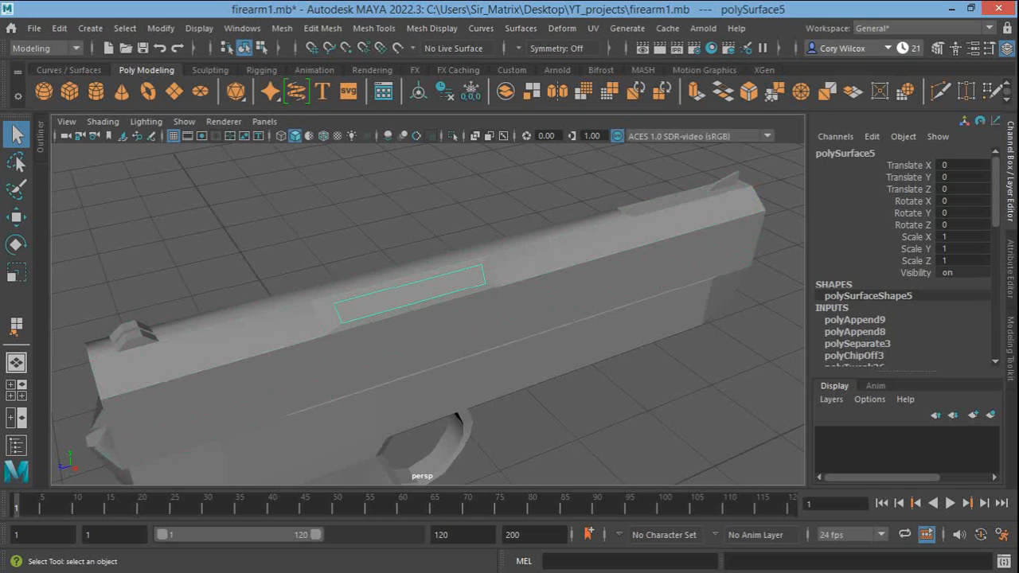
pyautogui.keyDown('shift'); pyautogui.click(447, 323); pyautogui.keyUp('shift')
pyautogui.click(448, 323)
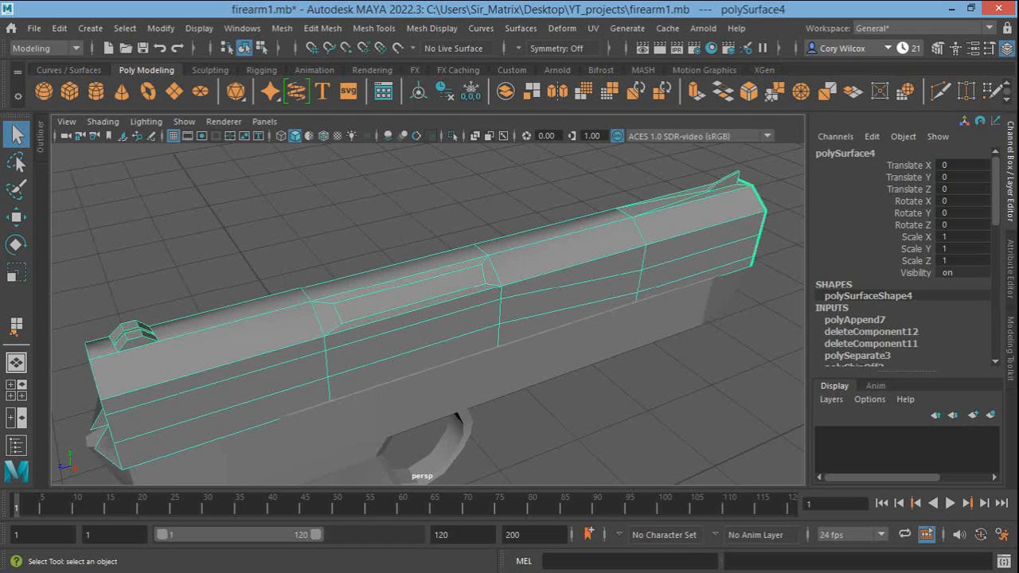
pyautogui.click(413, 294)
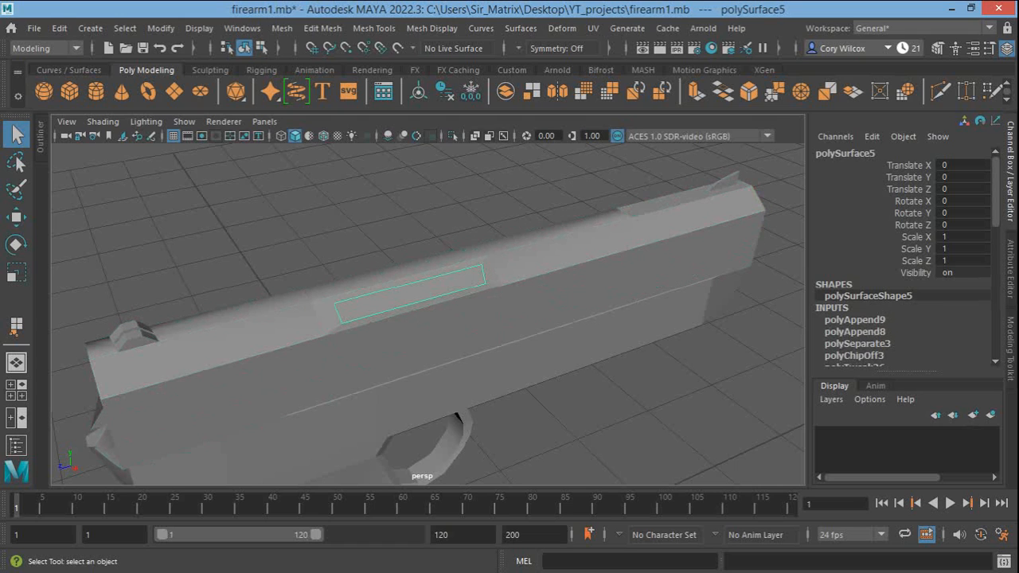
# Try to apply Separate to the slide and the ejection port block selected together
pyautogui.keyDown('shift'); pyautogui.click(447, 323); pyautogui.keyUp('shift')
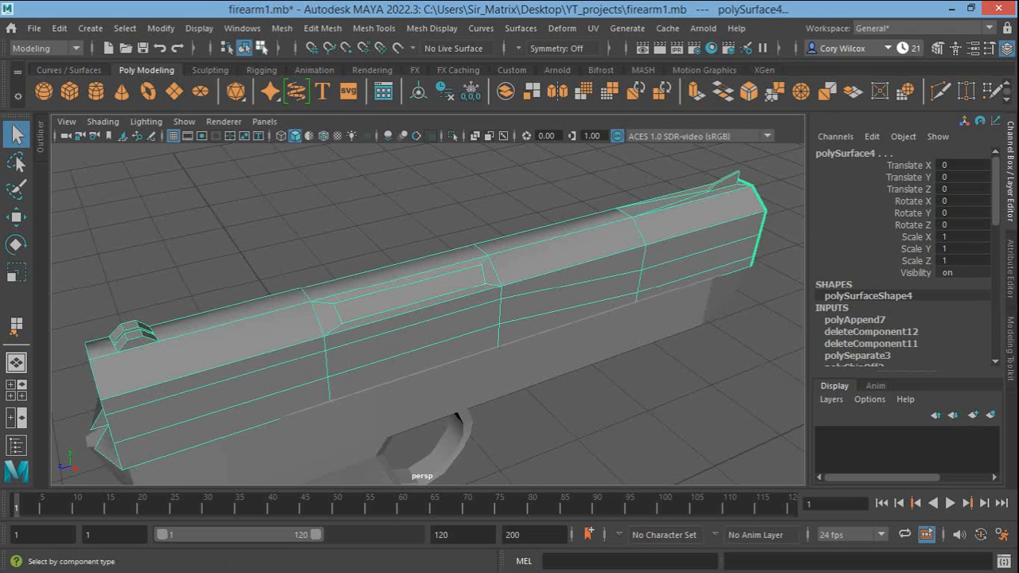
pyautogui.click(242, 28)
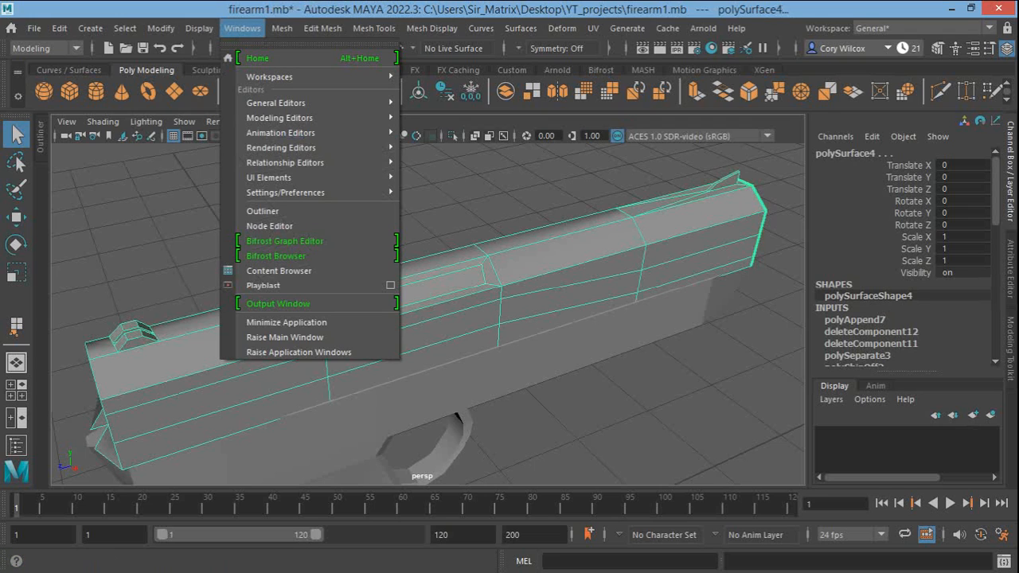
pyautogui.moveTo(282, 28)
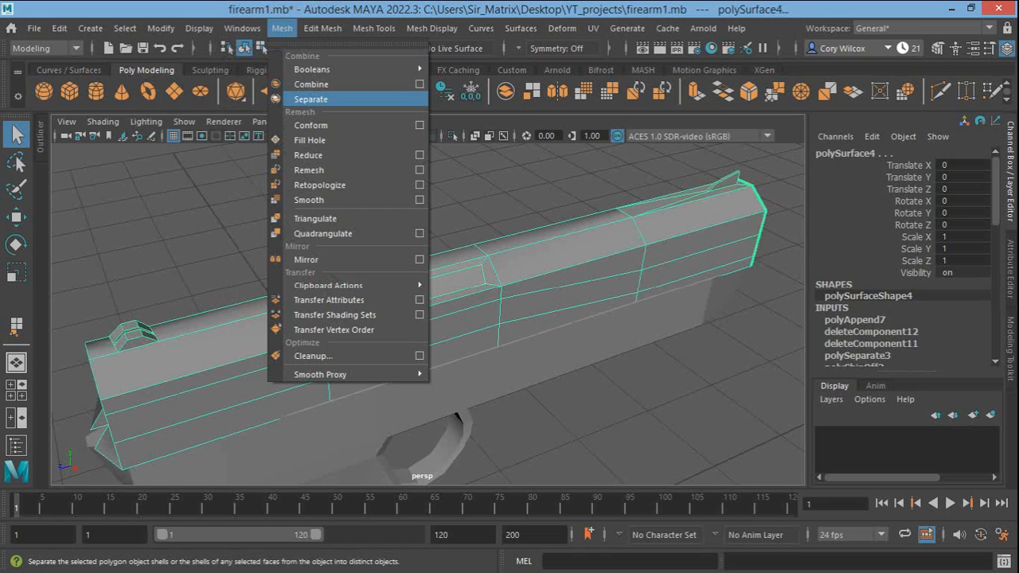
pyautogui.click(311, 99)
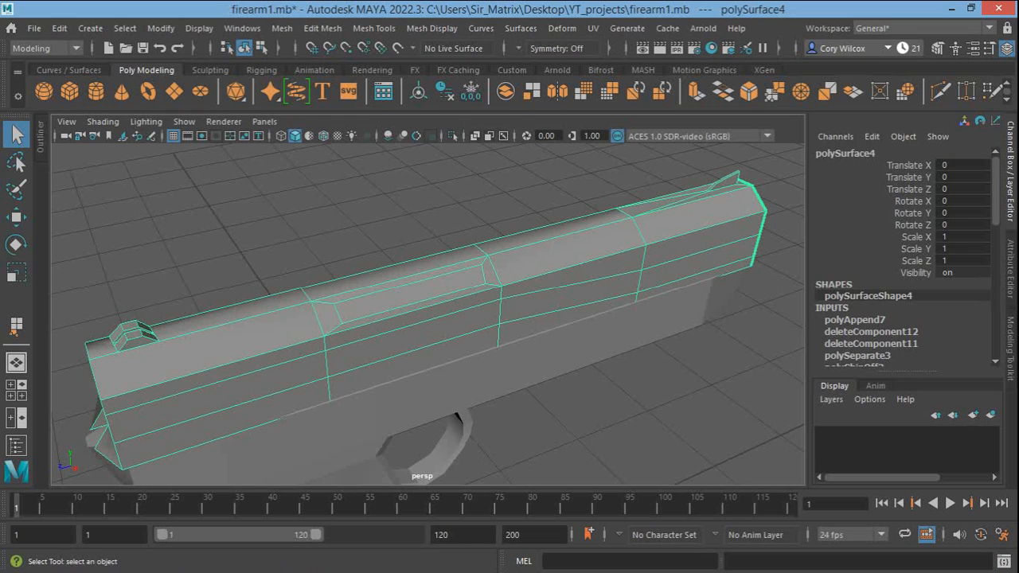
pyautogui.click(411, 295)
pyautogui.click(430, 328)
pyautogui.keyDown('shift'); pyautogui.click(411, 294); pyautogui.keyUp('shift')
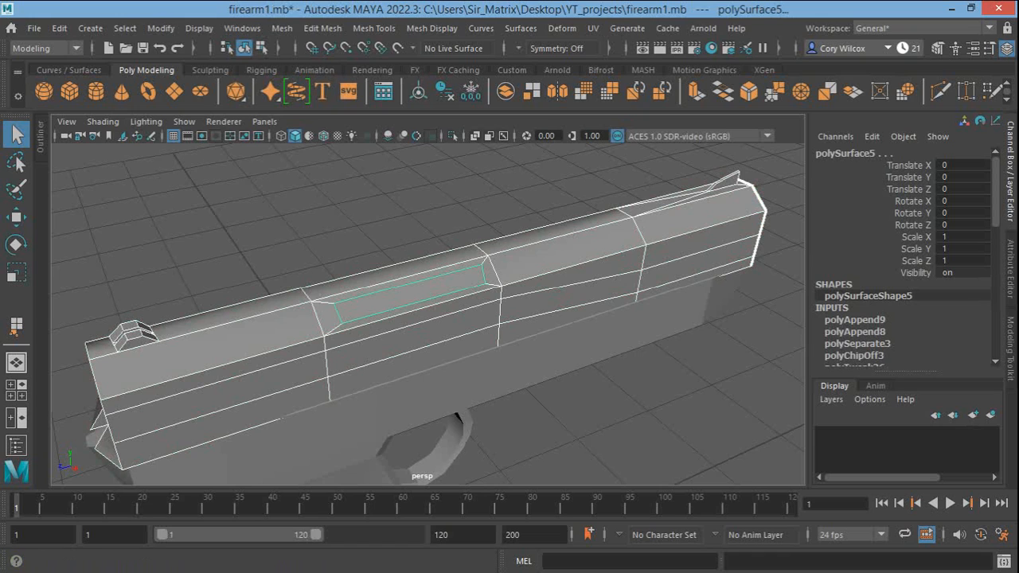
pyautogui.click(282, 28)
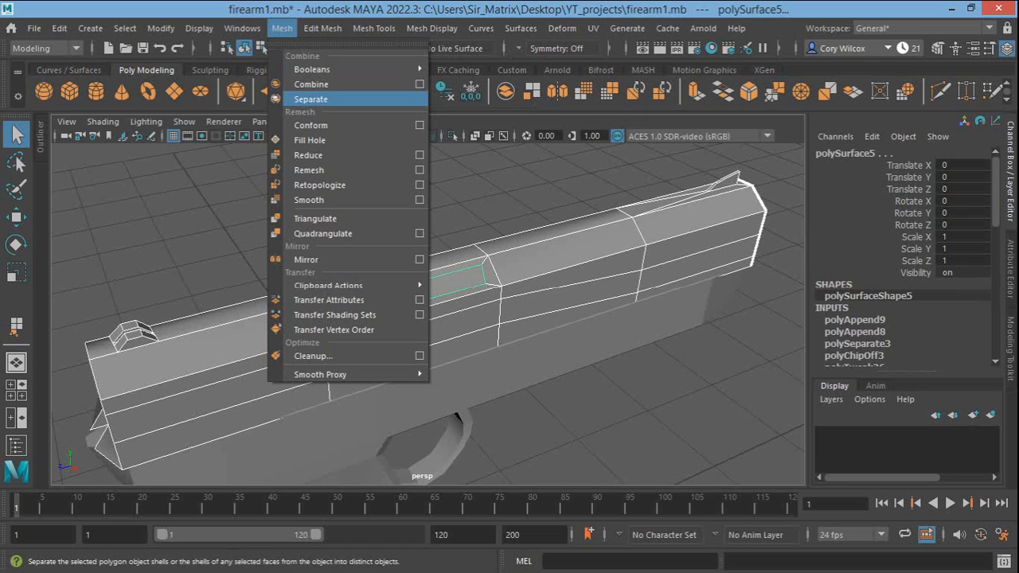
pyautogui.click(311, 98)
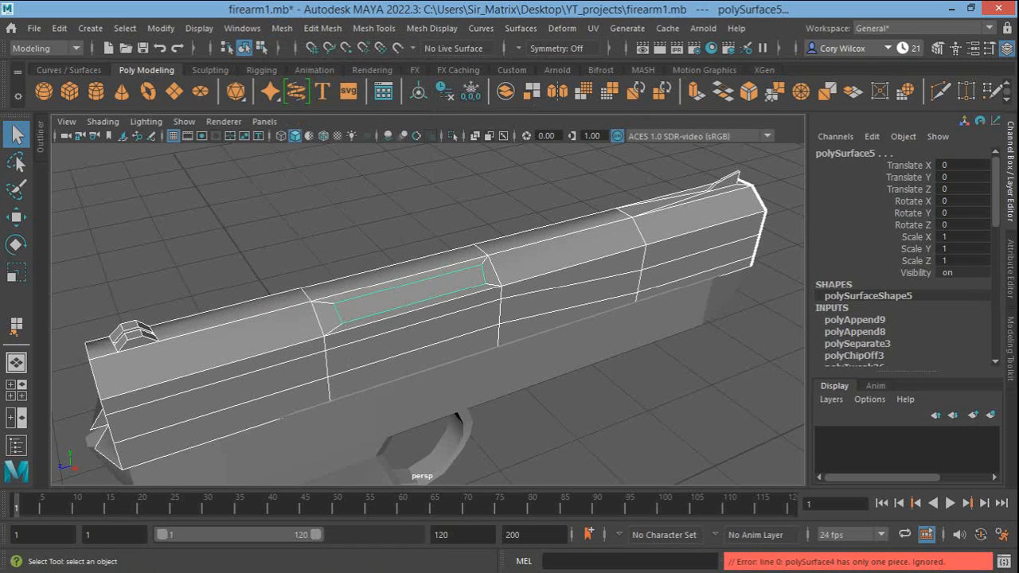
# Parent the slide to the ejection port block and check the link by moving up and down the hierarchy
pyautogui.click(413, 338)
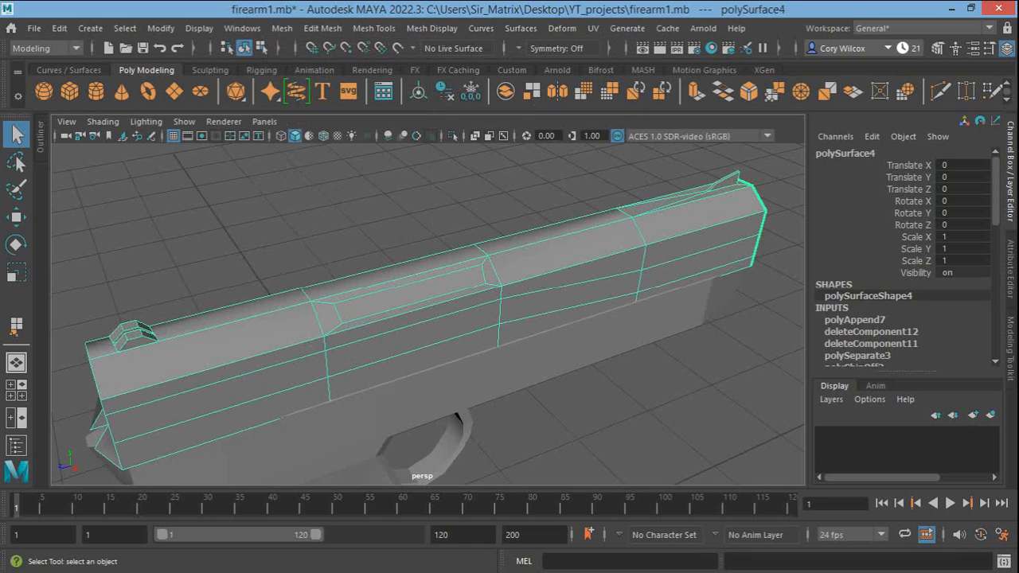
pyautogui.press('w')
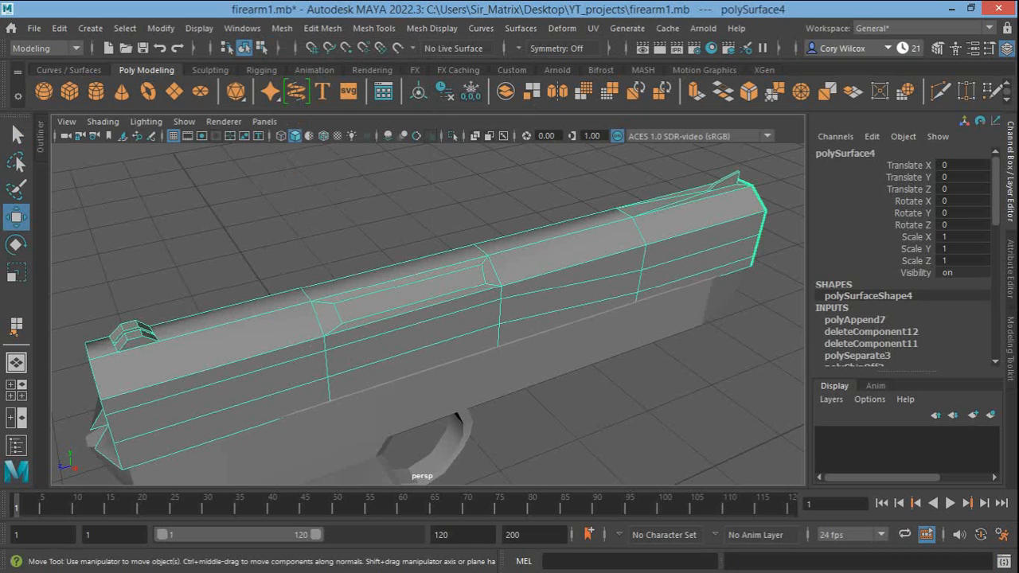
pyautogui.click(390, 296)
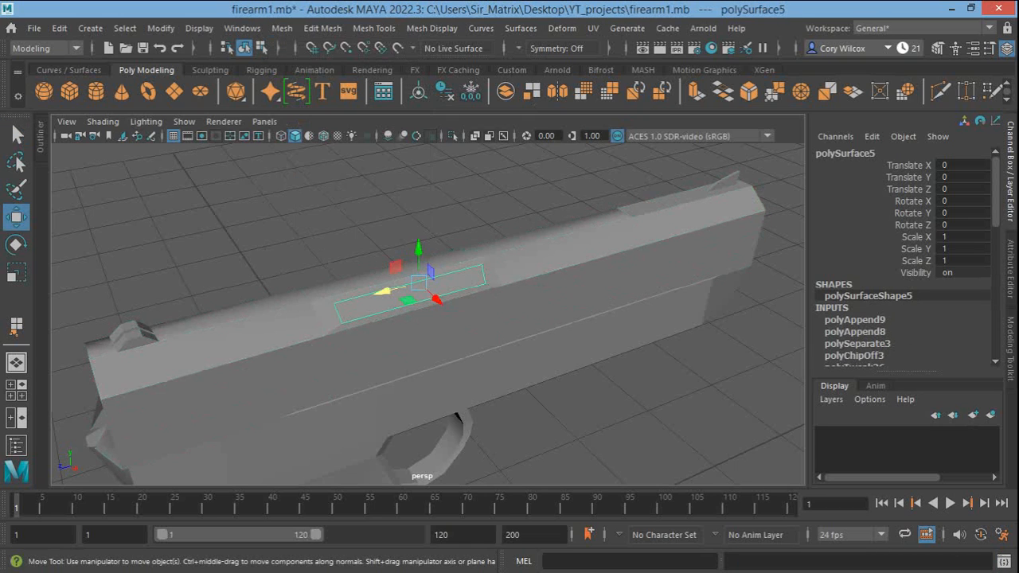
pyautogui.press('q')
pyautogui.keyDown('shift'); pyautogui.click(525, 270); pyautogui.keyUp('shift')
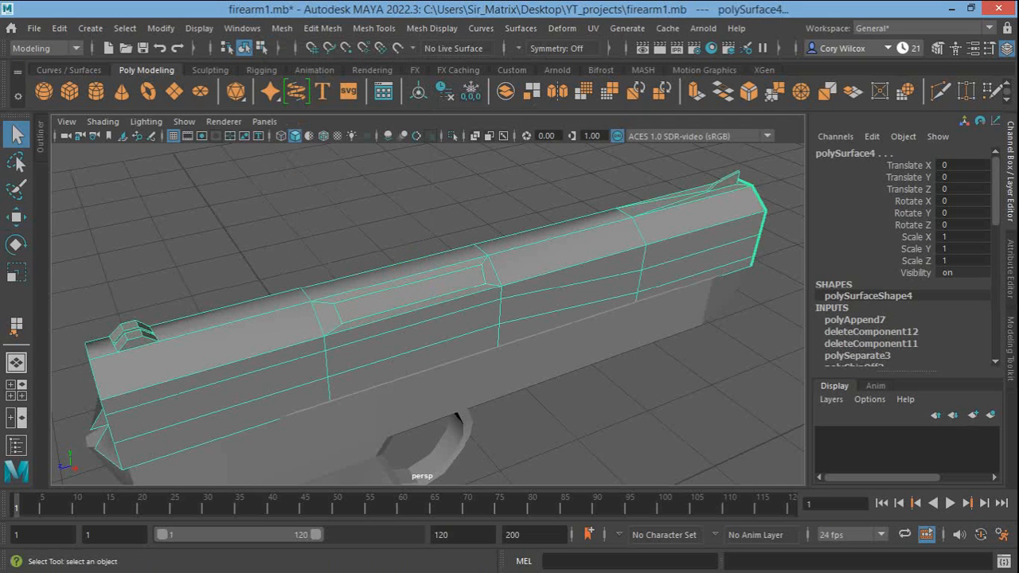
pyautogui.keyDown('shift'); pyautogui.click(409, 295); pyautogui.keyUp('shift')
pyautogui.keyDown('shift'); pyautogui.click(410, 295); pyautogui.keyUp('shift')
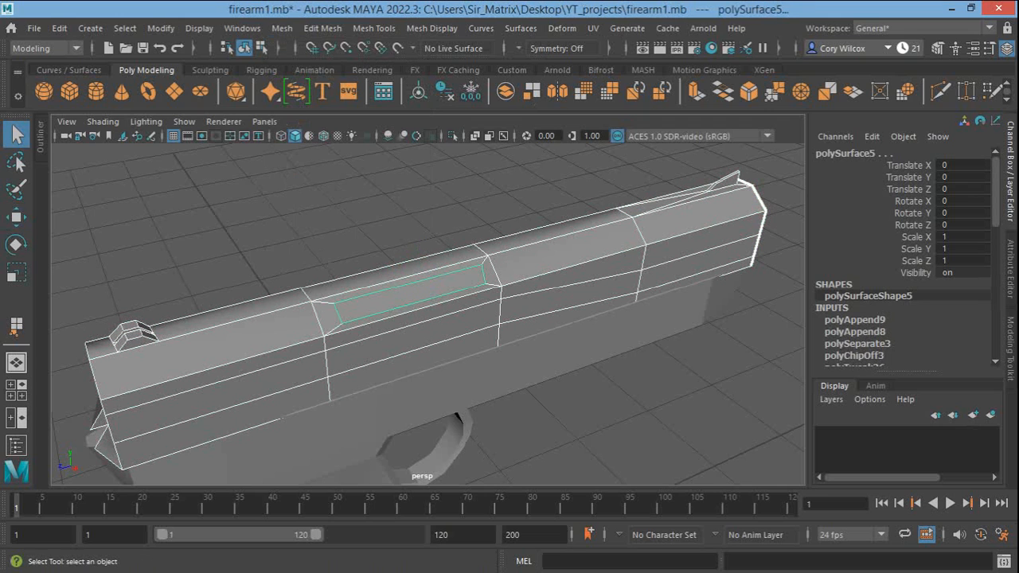
pyautogui.press('p')
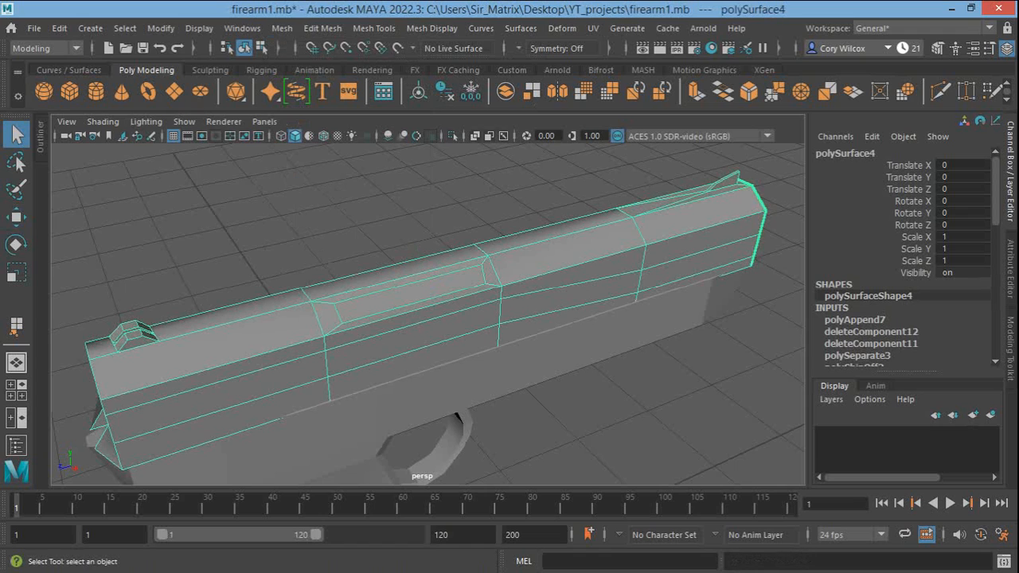
pyautogui.press('Up')
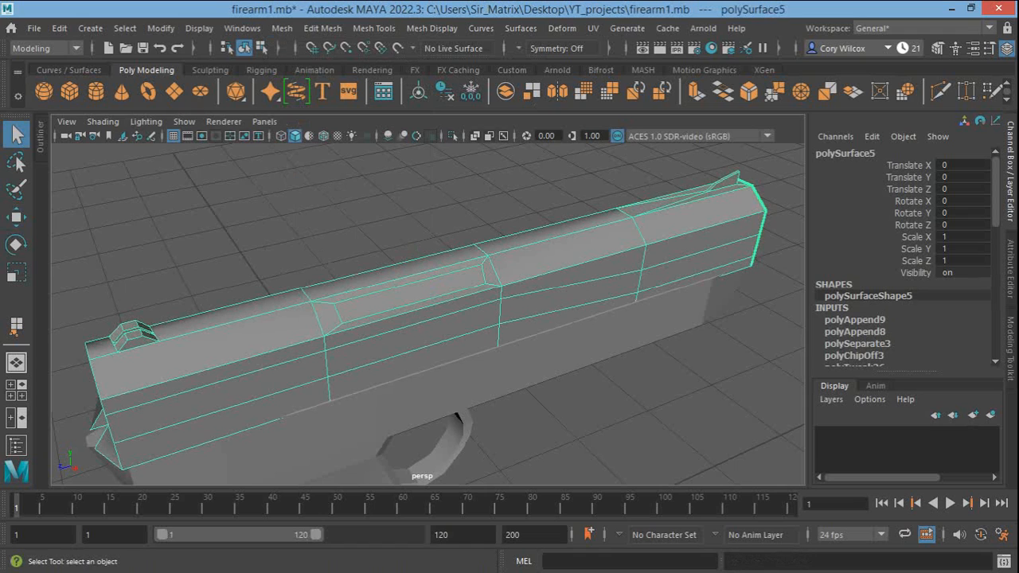
pyautogui.press('Down')
# Slide the slide backward along Z by about 0.686 to uncover the ejection port block
pyautogui.press('w')
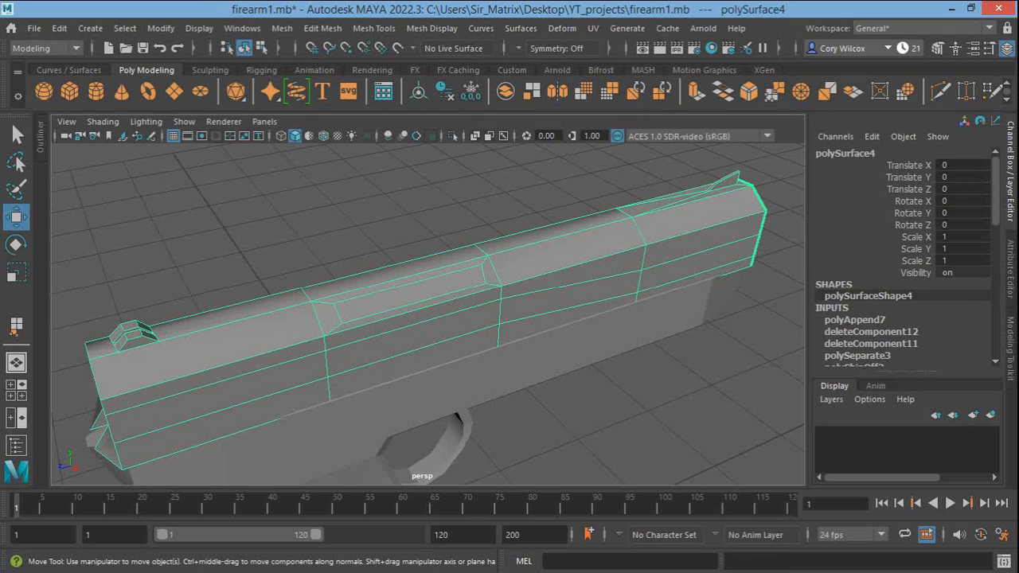
pyautogui.press('f')
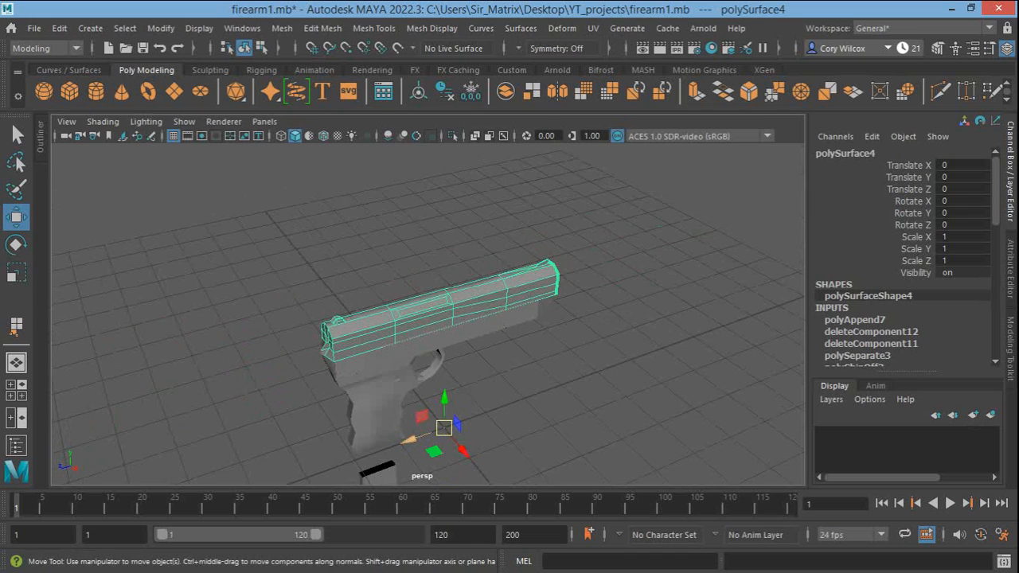
pyautogui.moveTo(408, 439); pyautogui.dragTo(379, 451)
pyautogui.press('f')
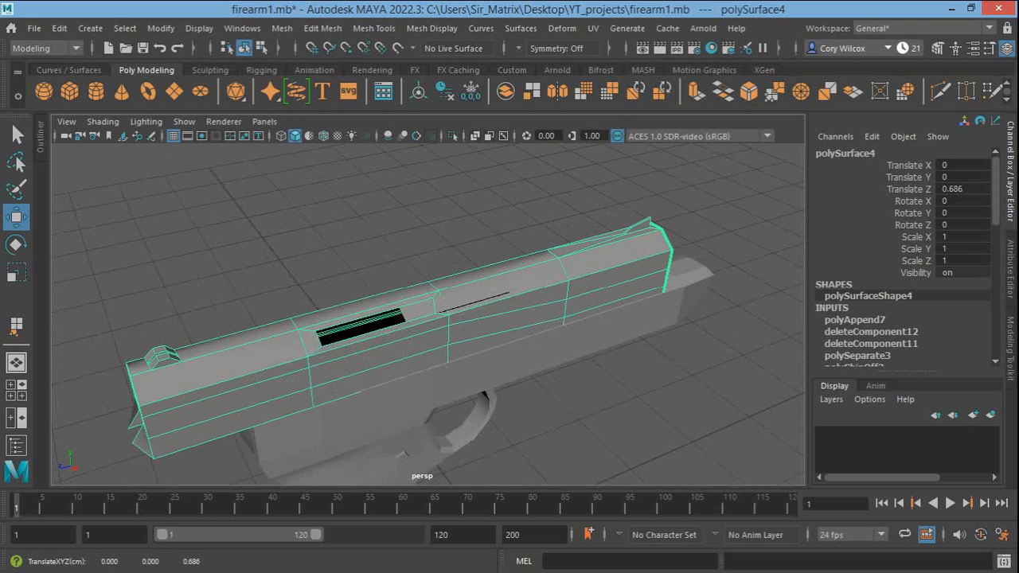
pyautogui.keyDown('alt'); pyautogui.moveTo(428, 314); pyautogui.dragTo(541, 314, button='right'); pyautogui.keyUp('alt')
pyautogui.keyDown('alt'); pyautogui.moveTo(510, 319); pyautogui.dragTo(403, 281); pyautogui.keyUp('alt')
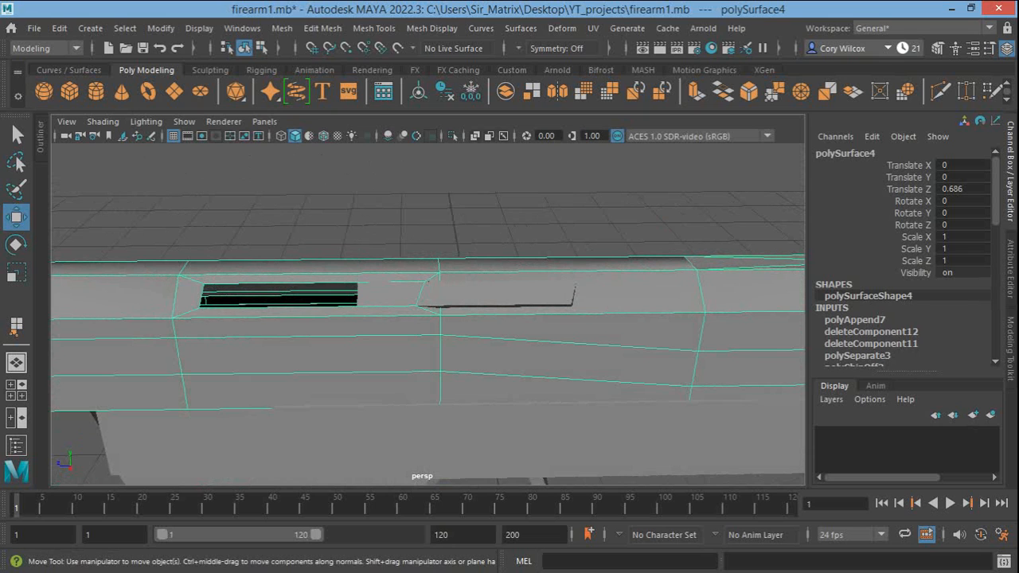
pyautogui.keyDown('alt'); pyautogui.moveTo(478, 311); pyautogui.dragTo(311, 311, button='right'); pyautogui.keyUp('alt')
pyautogui.scroll(2, 428, 314)
pyautogui.keyDown('alt'); pyautogui.moveTo(428, 358); pyautogui.dragTo(417, 219, button='middle'); pyautogui.keyUp('alt')
pyautogui.keyDown('alt'); pyautogui.moveTo(416, 219); pyautogui.dragTo(341, 219, button='right'); pyautogui.keyUp('alt')
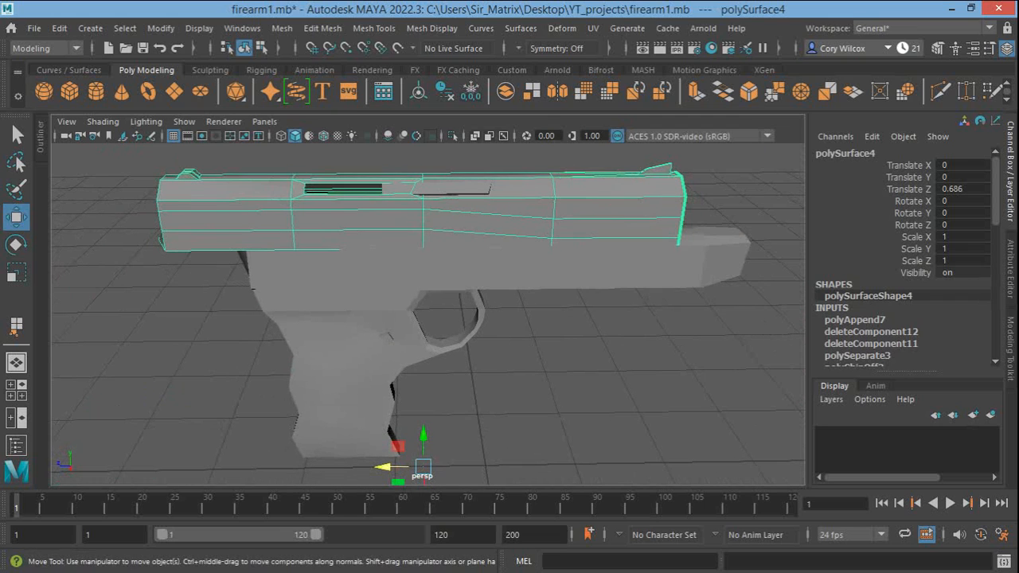
# Select the ejection port block's four outline edges and move them inward and down so the block sits below the slide's surface
pyautogui.press('q')
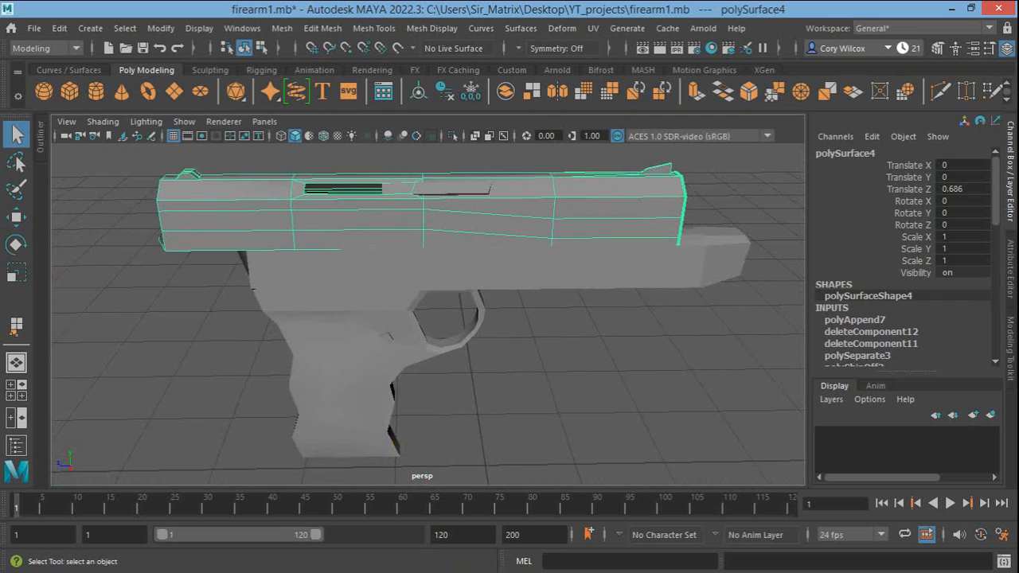
pyautogui.keyDown('shift'); pyautogui.click(464, 189); pyautogui.keyUp('shift')
pyautogui.moveTo(465, 189); pyautogui.dragTo(466, 115, button='right')
pyautogui.click(463, 193)
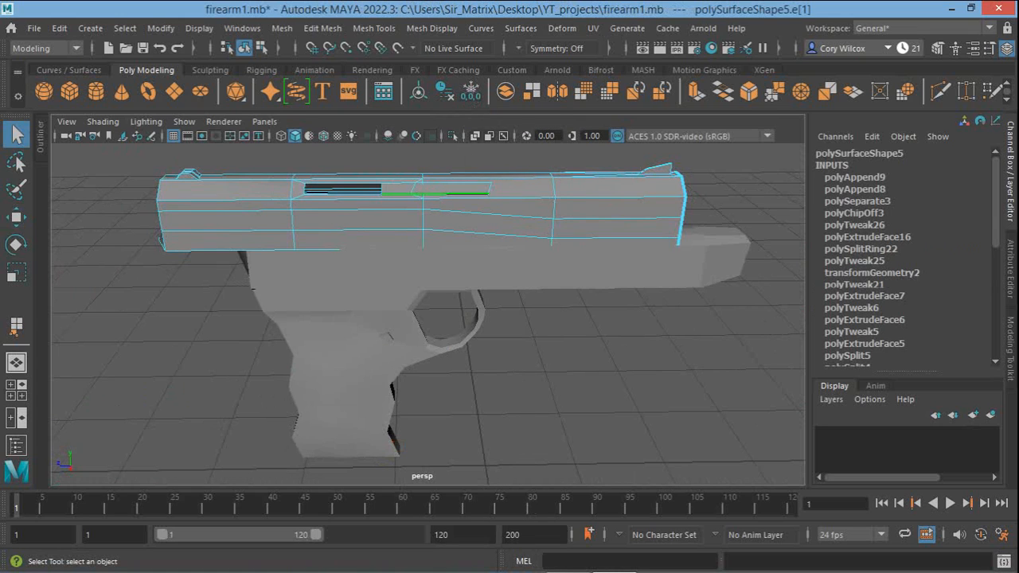
pyautogui.press('f')
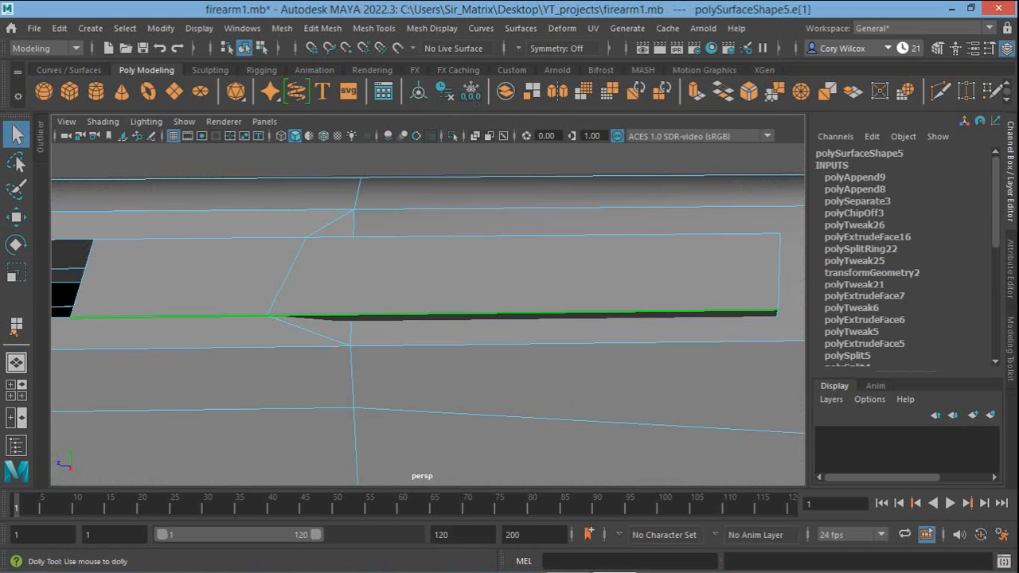
pyautogui.keyDown('alt'); pyautogui.moveTo(477, 287); pyautogui.dragTo(422, 286, button='right'); pyautogui.keyUp('alt')
pyautogui.keyDown('alt'); pyautogui.moveTo(477, 287); pyautogui.dragTo(378, 328); pyautogui.keyUp('alt')
pyautogui.keyDown('shift'); pyautogui.click(721, 372); pyautogui.keyUp('shift')
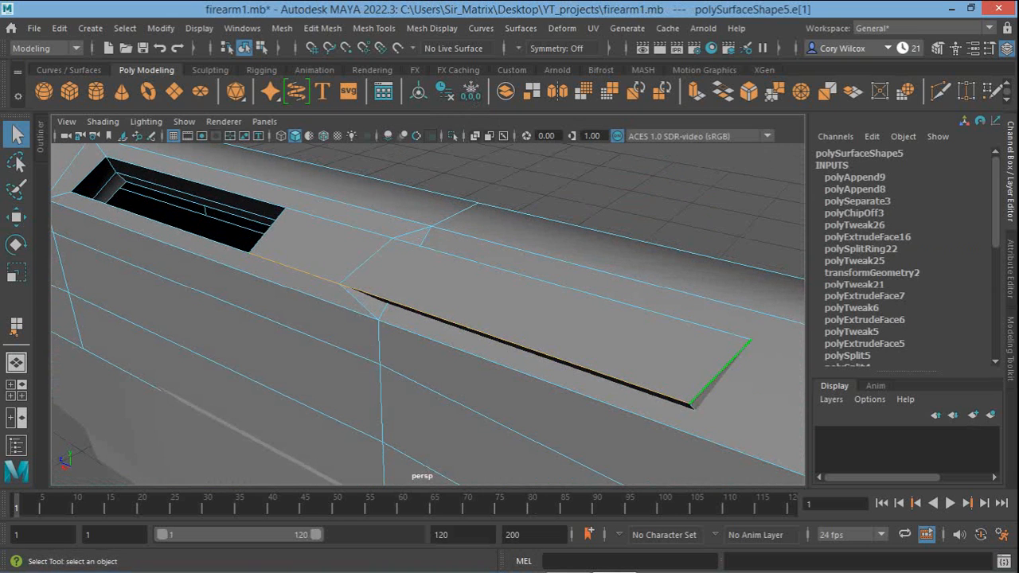
pyautogui.keyDown('shift'); pyautogui.click(589, 294); pyautogui.keyUp('shift')
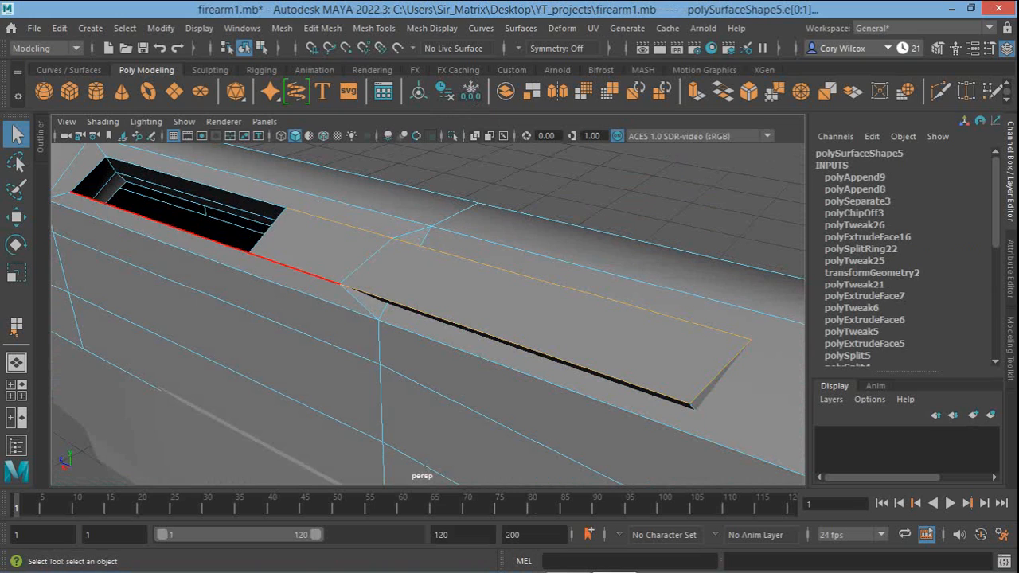
pyautogui.keyDown('shift'); pyautogui.click(269, 230); pyautogui.keyUp('shift')
pyautogui.press('w')
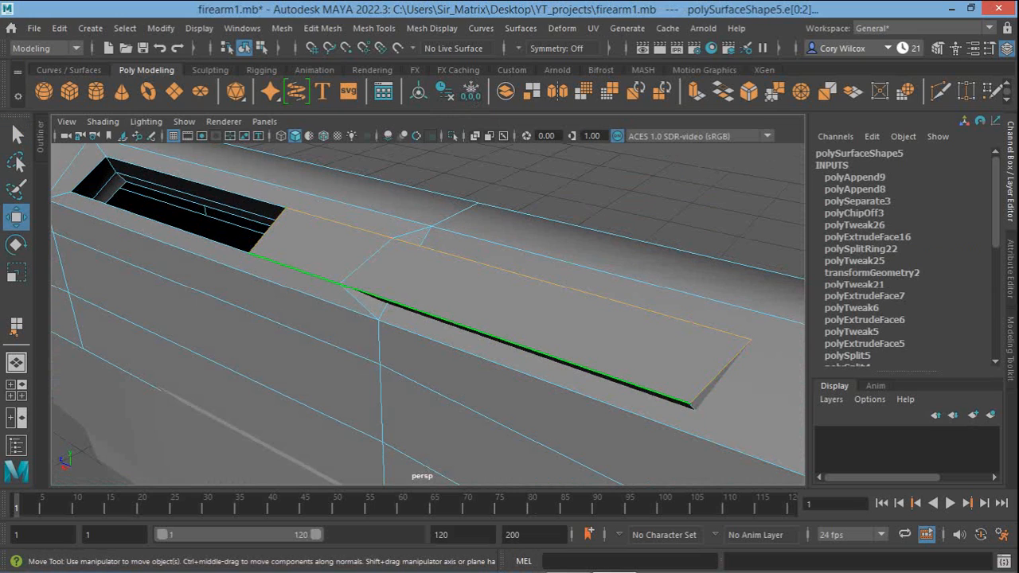
pyautogui.moveTo(456, 255); pyautogui.dragTo(456, 261)
pyautogui.press('r')
pyautogui.press('w')
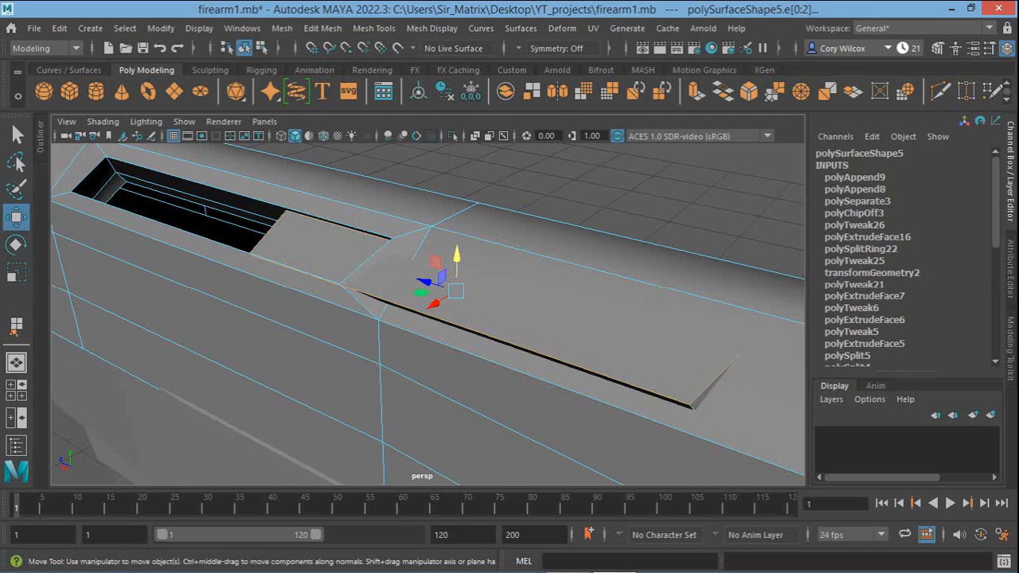
pyautogui.moveTo(434, 303); pyautogui.dragTo(438, 301)
pyautogui.moveTo(460, 256); pyautogui.dragTo(460, 264)
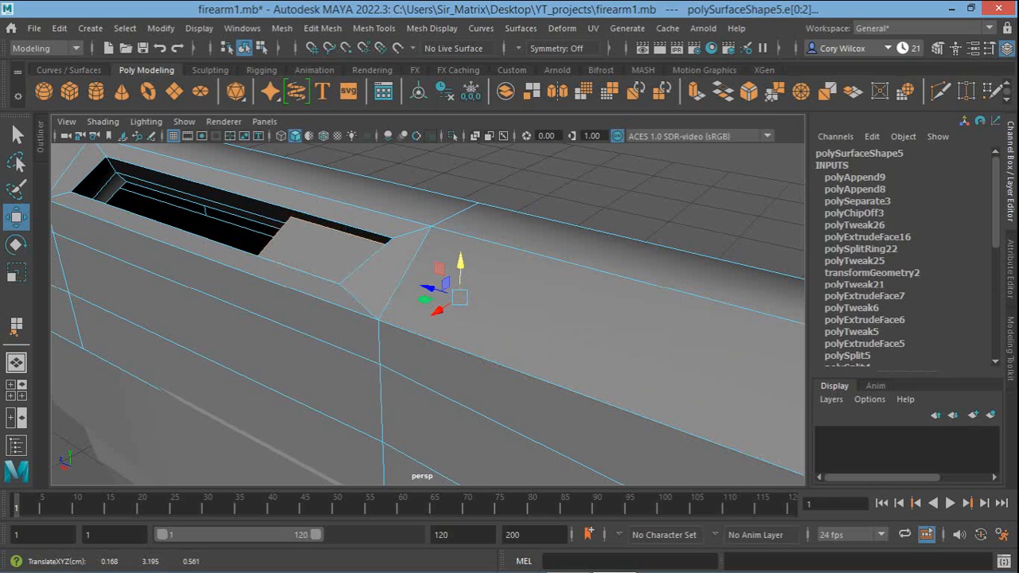
# Examine the recessed block and the slide's port opening from several angles with the slide pulled back
pyautogui.press('q')
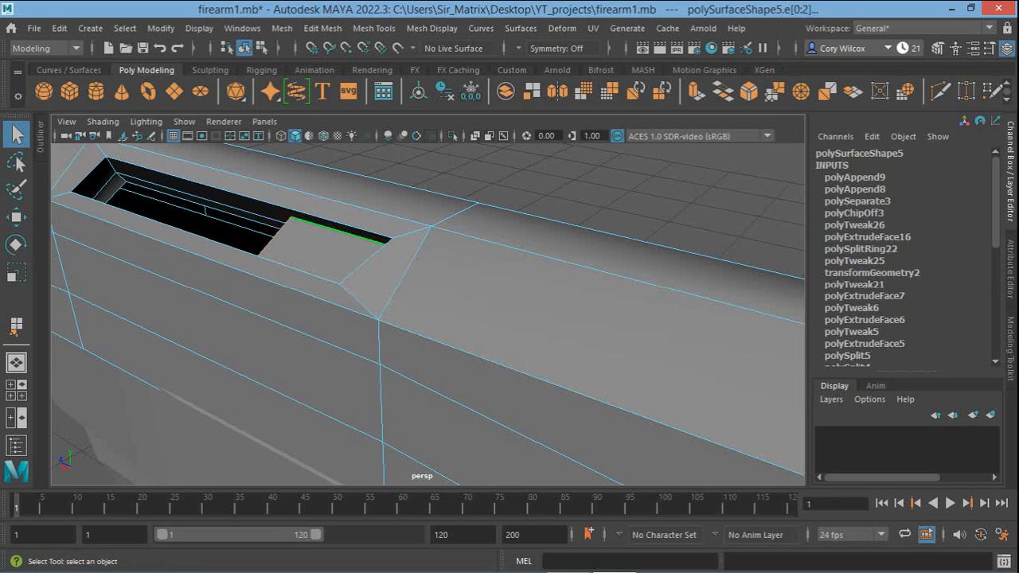
pyautogui.keyDown('alt'); pyautogui.moveTo(509, 425); pyautogui.dragTo(497, 426, button='right'); pyautogui.keyUp('alt')
pyautogui.keyDown('alt'); pyautogui.moveTo(498, 426); pyautogui.dragTo(597, 424); pyautogui.keyUp('alt')
pyautogui.keyDown('alt'); pyautogui.moveTo(597, 424); pyautogui.dragTo(545, 424, button='right'); pyautogui.keyUp('alt')
pyautogui.keyDown('alt'); pyautogui.moveTo(545, 424); pyautogui.dragTo(645, 294, button='middle'); pyautogui.keyUp('alt')
pyautogui.keyDown('alt'); pyautogui.moveTo(645, 295); pyautogui.dragTo(583, 294, button='right'); pyautogui.keyUp('alt')
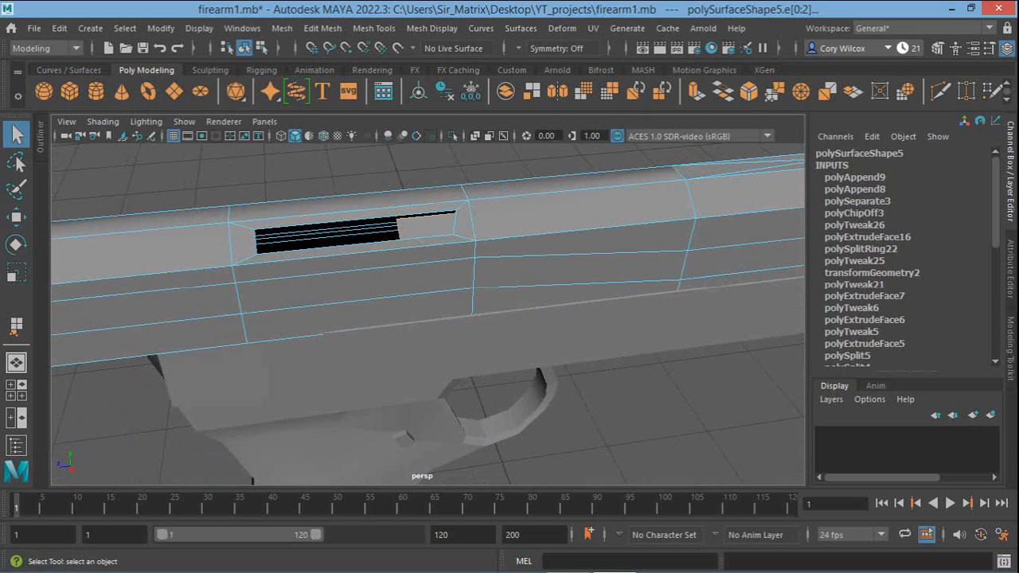
pyautogui.click(1010, 171)
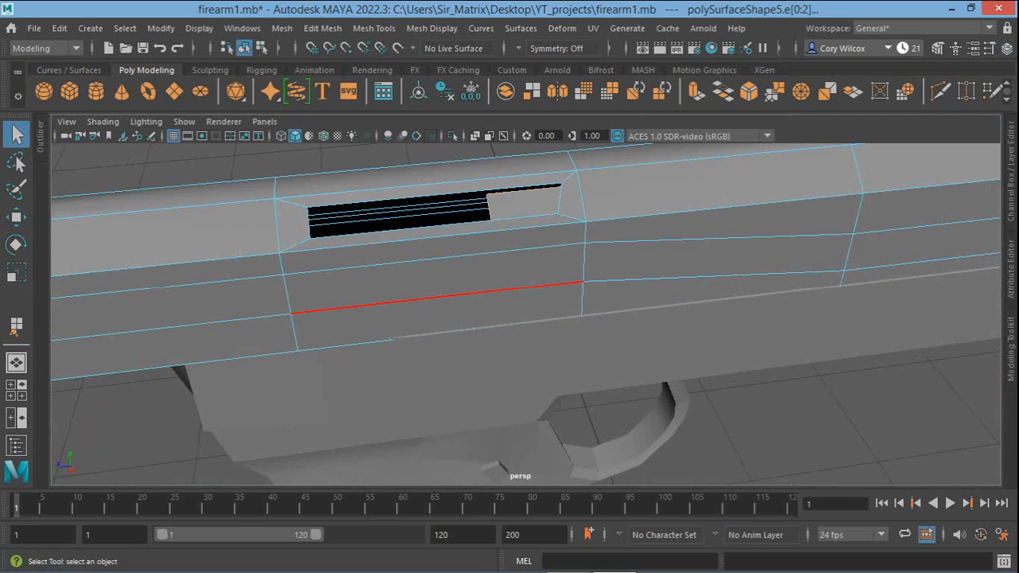
pyautogui.keyDown('alt'); pyautogui.moveTo(478, 293); pyautogui.dragTo(334, 292, button='right'); pyautogui.keyUp('alt')
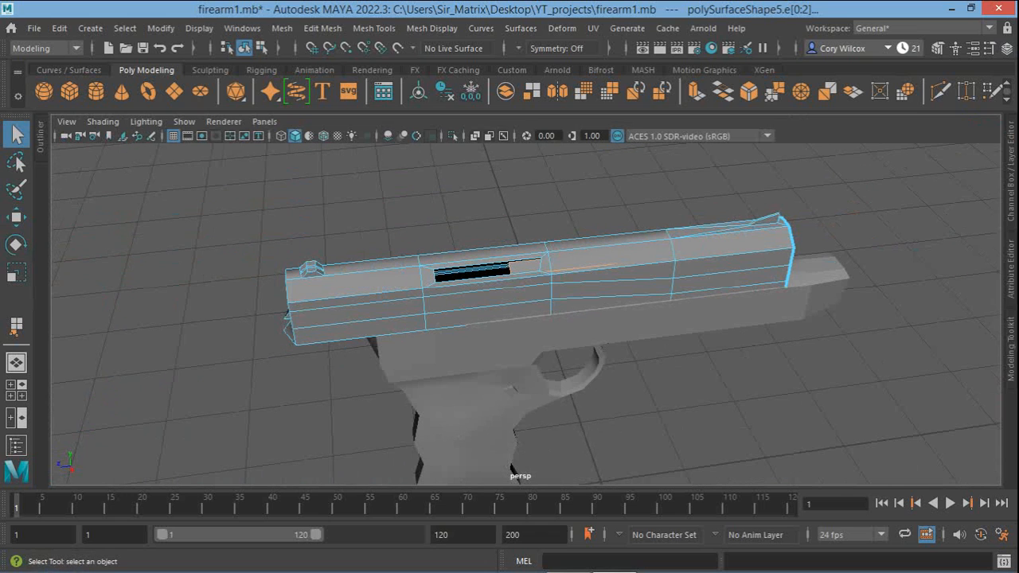
pyautogui.keyDown('alt'); pyautogui.moveTo(516, 469); pyautogui.dragTo(383, 388); pyautogui.keyUp('alt')
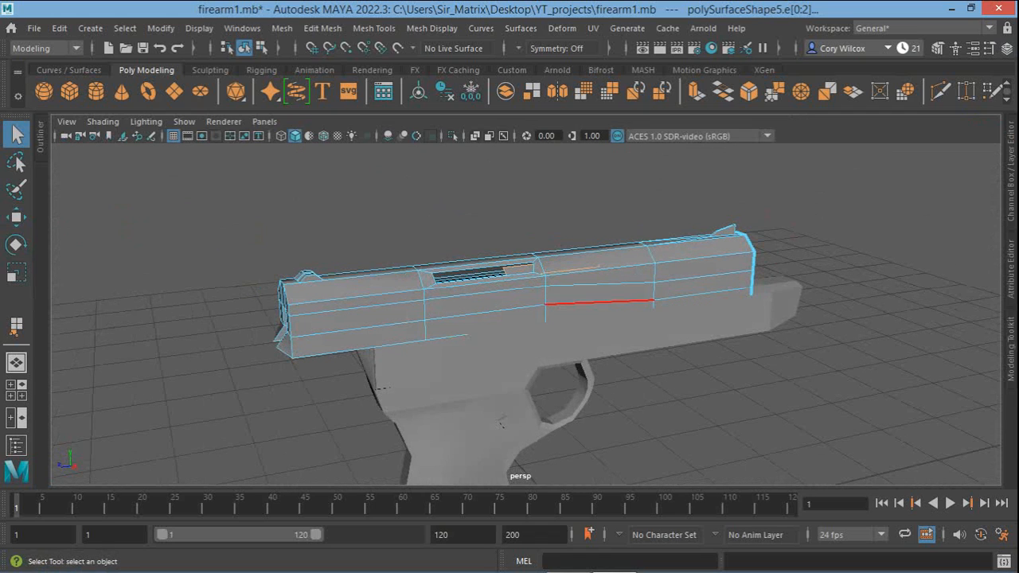
# Return to object selection, set the slide's Translate Z to 0 and clear the selection
pyautogui.rightClick(446, 280)
pyautogui.click(519, 126)
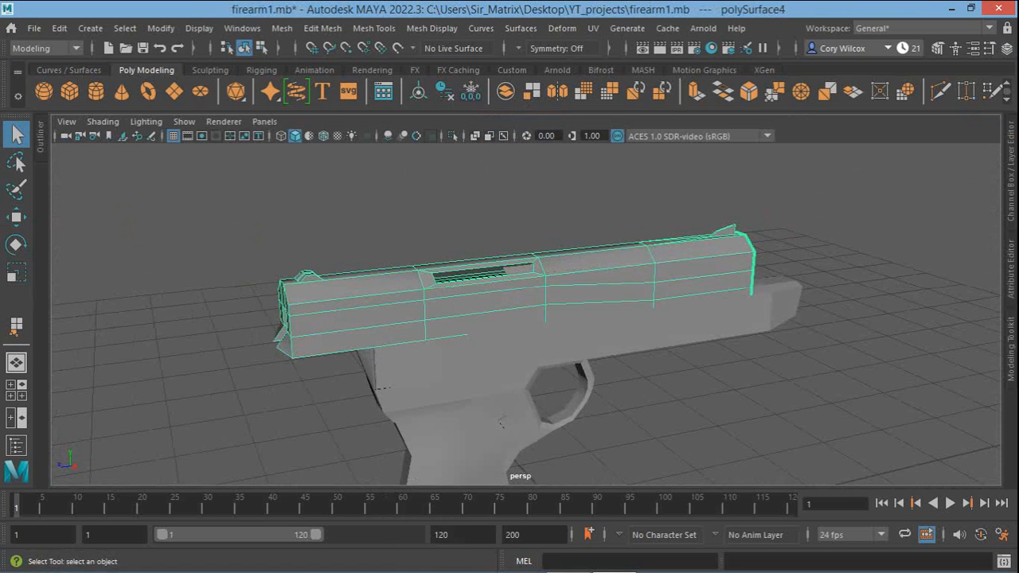
pyautogui.click(1010, 171)
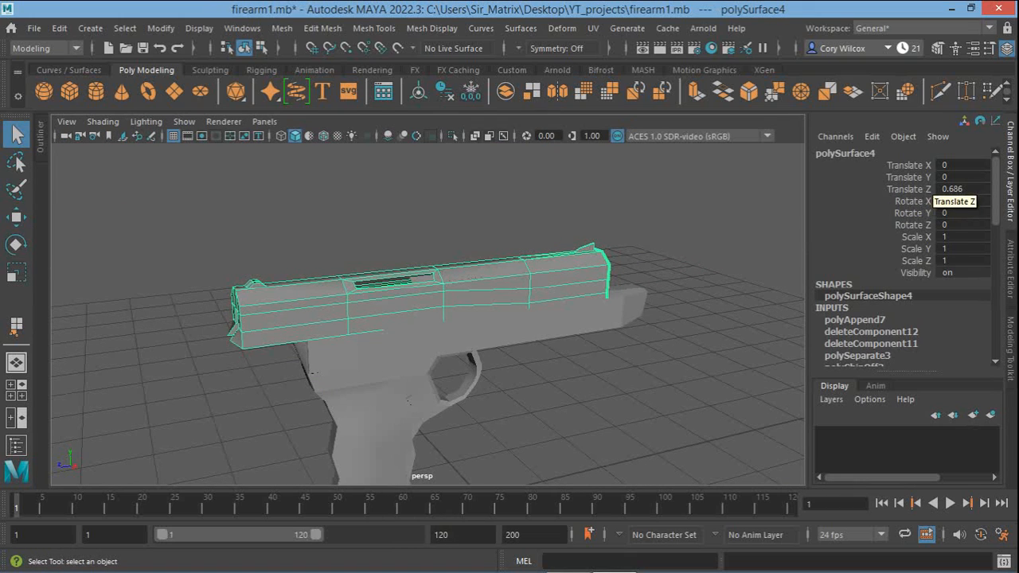
pyautogui.click(963, 188)
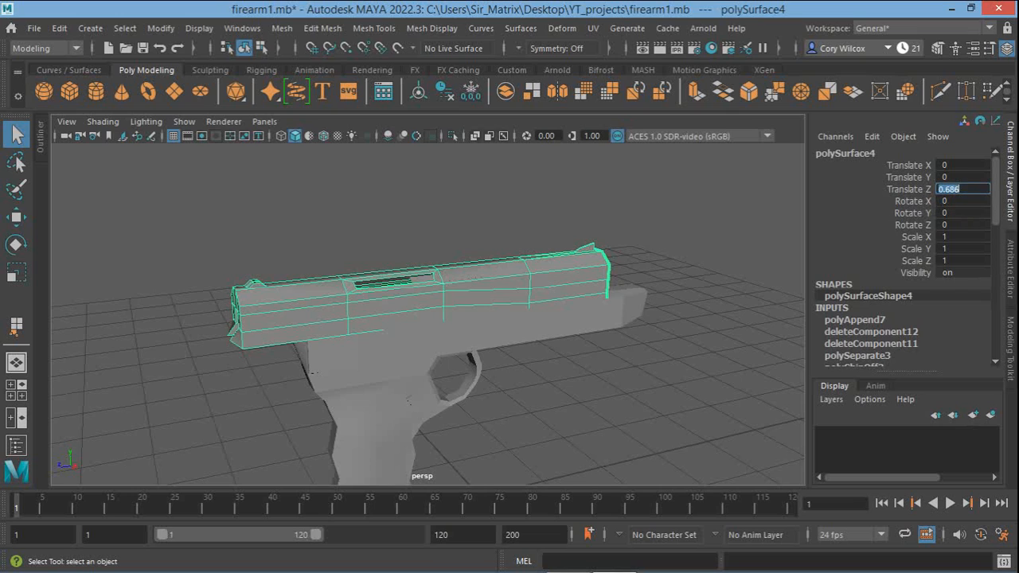
pyautogui.write('0')
pyautogui.press('Return')
pyautogui.click(704, 209)
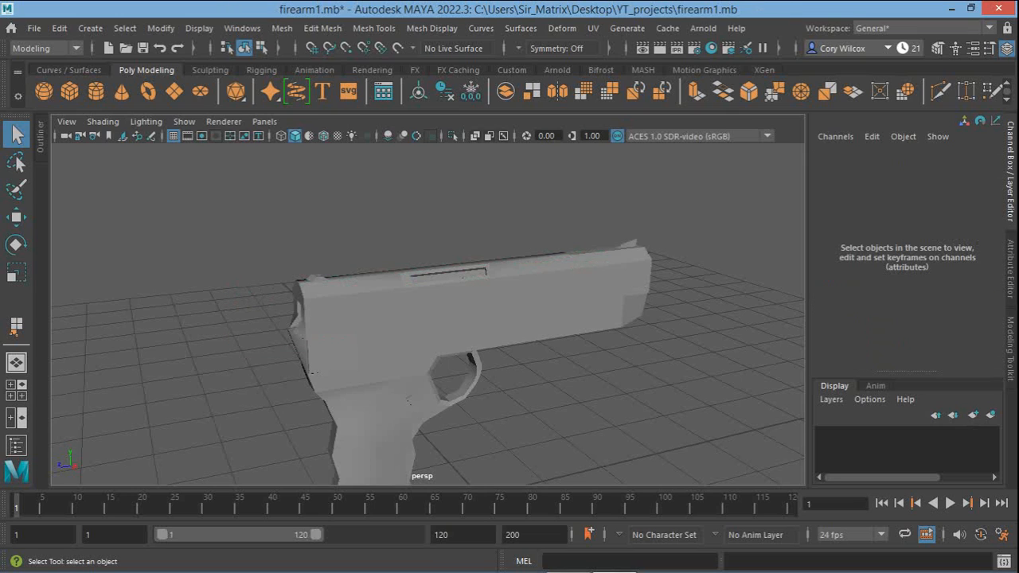
# Examine the pistol with the slide closed, from the side and from below along the frame
pyautogui.keyDown('alt'); pyautogui.moveTo(477, 319); pyautogui.dragTo(559, 319, button='right'); pyautogui.keyUp('alt')
pyautogui.moveTo(559, 318)
pyautogui.keyDown('alt'); pyautogui.mouseDown()
pyautogui.moveTo(491, 372)
pyautogui.moveTo(471, 360)
pyautogui.moveTo(473, 324)
pyautogui.moveTo(557, 315)
pyautogui.mouseUp(); pyautogui.keyUp('alt')
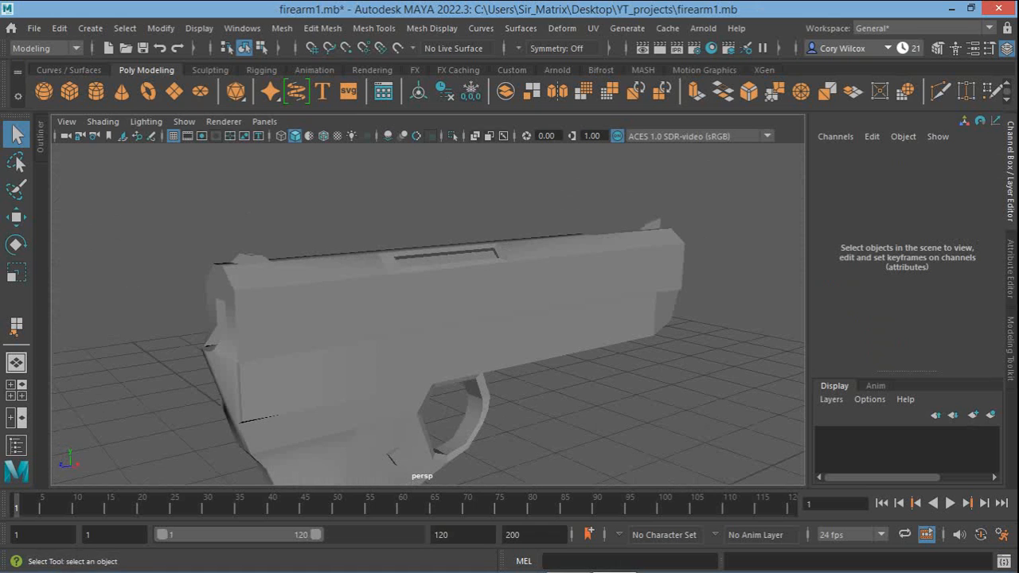
pyautogui.keyDown('alt'); pyautogui.moveTo(493, 318); pyautogui.dragTo(531, 319, button='right'); pyautogui.keyUp('alt')
pyautogui.keyDown('alt'); pyautogui.moveTo(531, 318); pyautogui.dragTo(575, 161, button='middle'); pyautogui.keyUp('alt')
pyautogui.keyDown('alt'); pyautogui.moveTo(575, 162); pyautogui.dragTo(531, 161, button='right'); pyautogui.keyUp('alt')
pyautogui.keyDown('alt'); pyautogui.moveTo(521, 334); pyautogui.dragTo(519, 329); pyautogui.keyUp('alt')
pyautogui.keyDown('alt'); pyautogui.moveTo(519, 329); pyautogui.dragTo(515, 289, button='middle'); pyautogui.keyUp('alt')
pyautogui.keyDown('alt'); pyautogui.moveTo(516, 289); pyautogui.dragTo(447, 149); pyautogui.keyUp('alt')
# Select the chain of lower side edges along one side of the frame, from above the grip to the front
pyautogui.moveTo(447, 148); pyautogui.dragTo(463, 104, button='right')
pyautogui.doubleClick(317, 196)
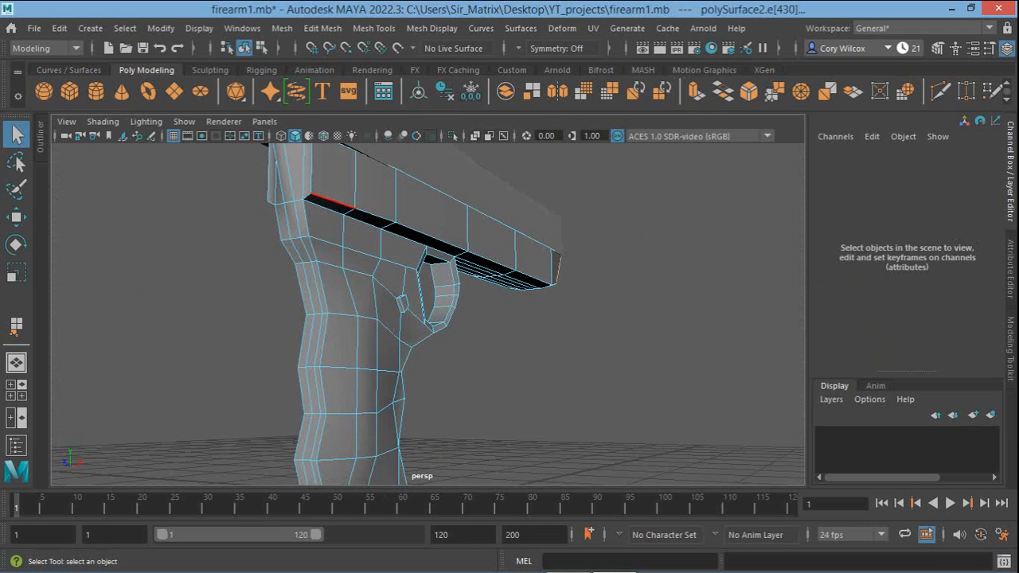
pyautogui.click(331, 201)
pyautogui.keyDown('shift'); pyautogui.click(375, 215); pyautogui.keyUp('shift')
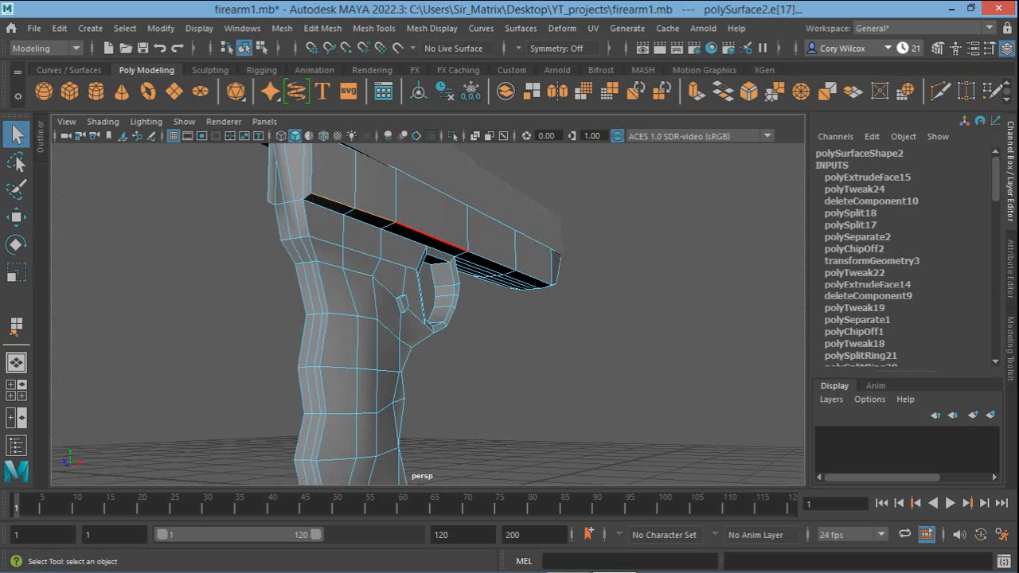
pyautogui.keyDown('shift'); pyautogui.click(432, 237); pyautogui.keyUp('shift')
pyautogui.keyDown('shift'); pyautogui.click(492, 262); pyautogui.keyUp('shift')
pyautogui.keyDown('shift'); pyautogui.click(535, 280); pyautogui.keyUp('shift')
# Add the matching lower side edges on the frame's opposite side, from the back to the muzzle end, to the selection
pyautogui.keyDown('alt'); pyautogui.moveTo(269, 188); pyautogui.dragTo(494, 211); pyautogui.keyUp('alt')
pyautogui.keyDown('shift'); pyautogui.click(528, 201); pyautogui.keyUp('shift')
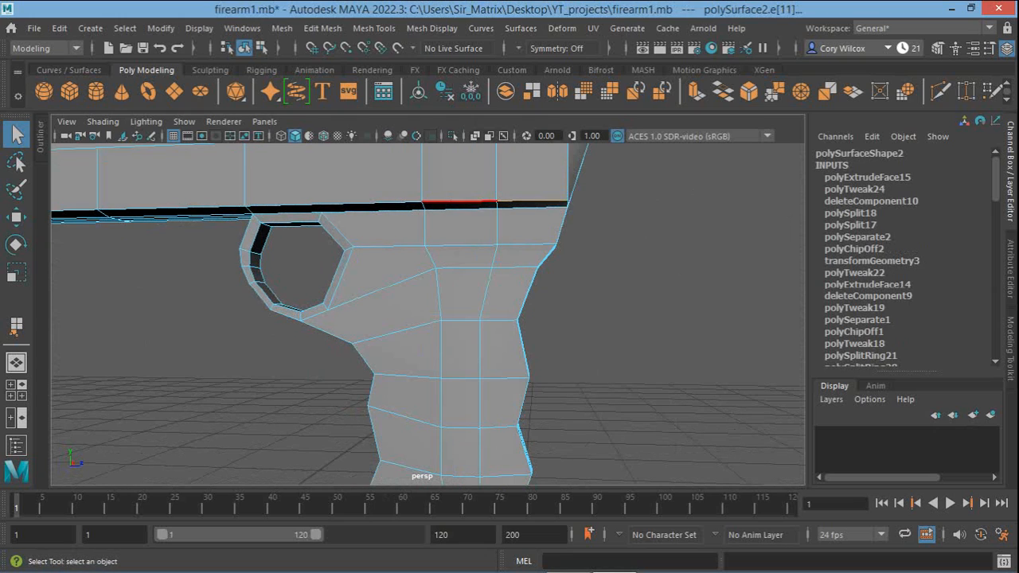
pyautogui.keyDown('shift'); pyautogui.click(461, 202); pyautogui.keyUp('shift')
pyautogui.keyDown('shift'); pyautogui.click(350, 205); pyautogui.keyUp('shift')
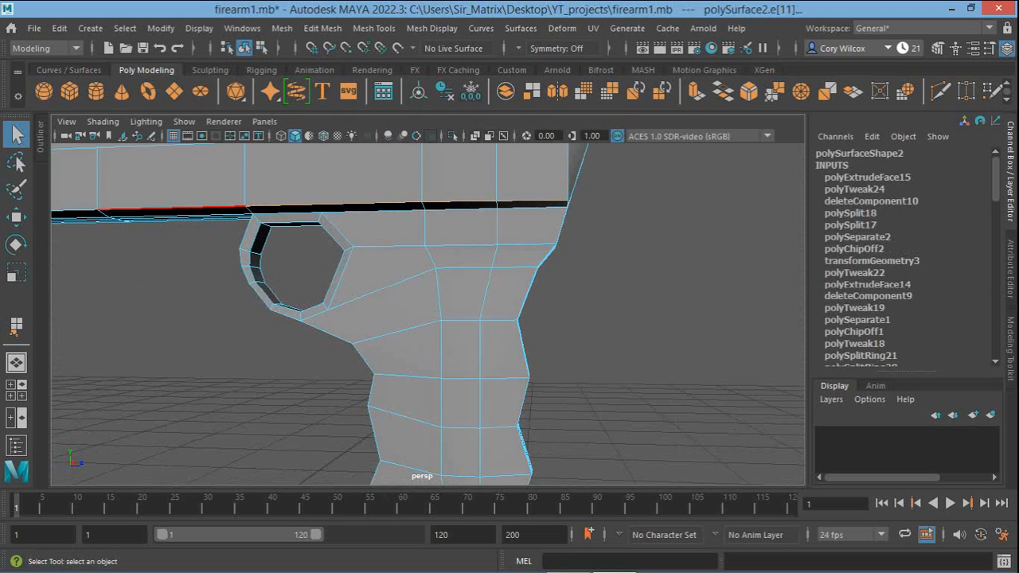
pyautogui.keyDown('shift'); pyautogui.click(159, 208); pyautogui.keyUp('shift')
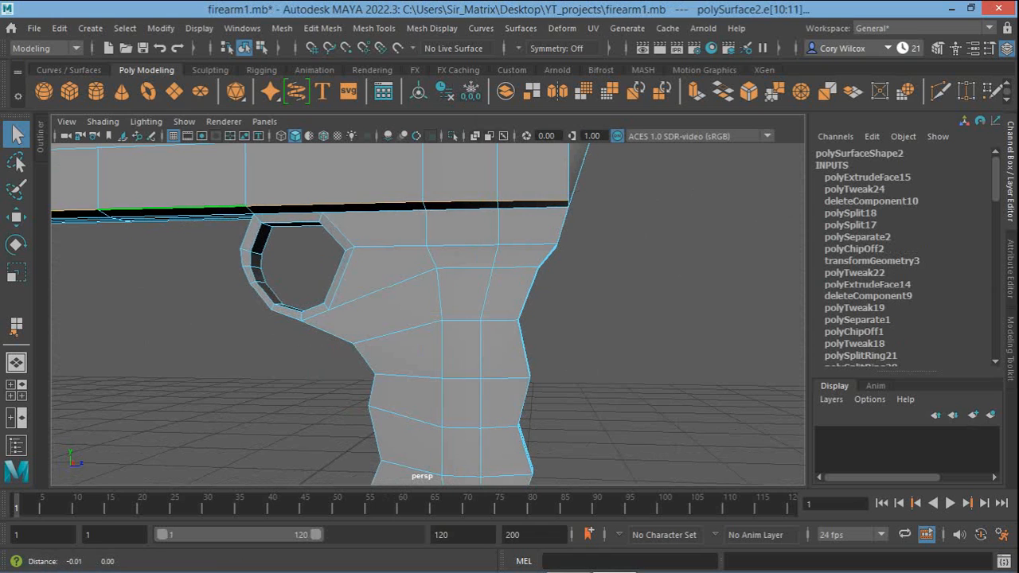
pyautogui.keyDown('alt'); pyautogui.moveTo(159, 209); pyautogui.dragTo(508, 239, button='middle'); pyautogui.keyUp('alt')
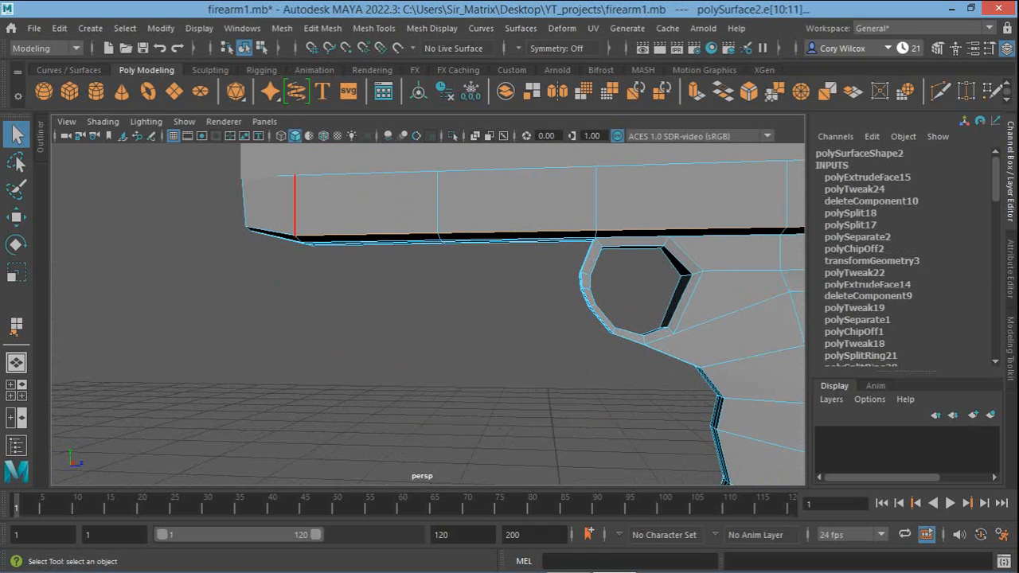
pyautogui.keyDown('shift'); pyautogui.click(271, 231); pyautogui.keyUp('shift')
pyautogui.keyDown('alt'); pyautogui.moveTo(271, 232); pyautogui.dragTo(374, 226); pyautogui.keyUp('alt')
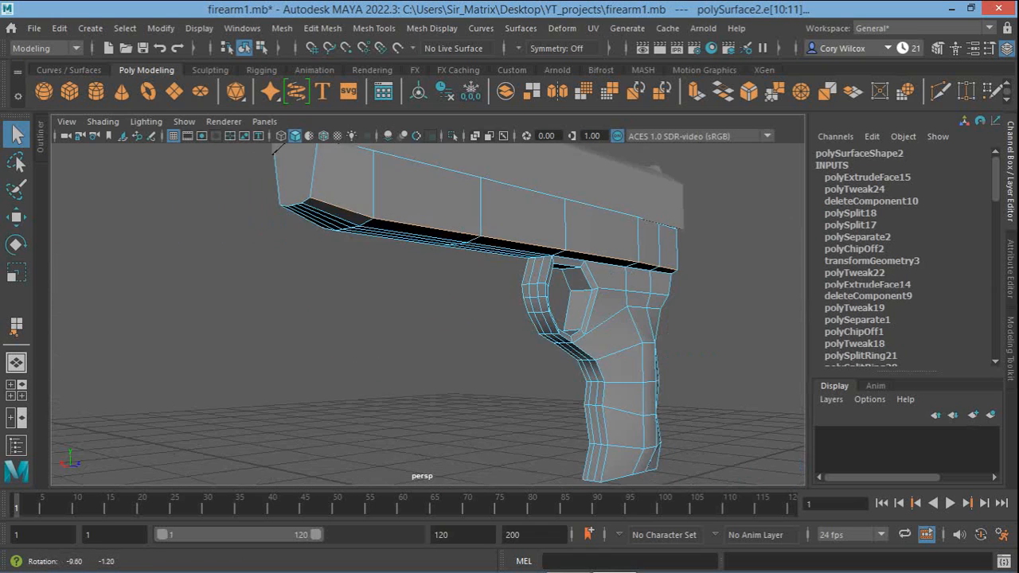
pyautogui.keyDown('alt'); pyautogui.moveTo(274, 149); pyautogui.dragTo(604, 163); pyautogui.keyUp('alt')
pyautogui.keyDown('shift'); pyautogui.click(562, 220); pyautogui.keyUp('shift')
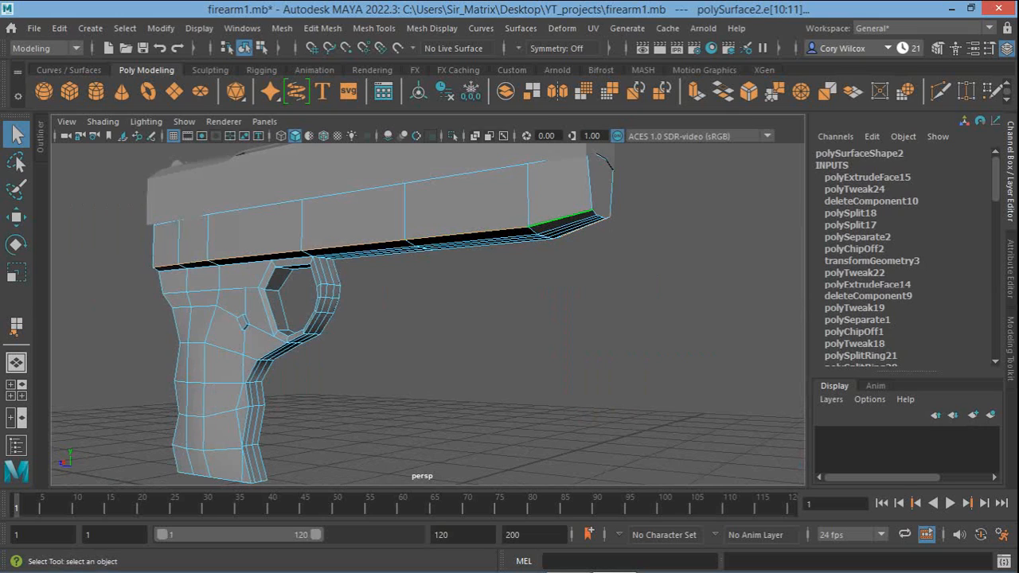
# Flatten the selected side edges vertically to one level, then raise them to widen the frame's sloped underside
pyautogui.press('r')
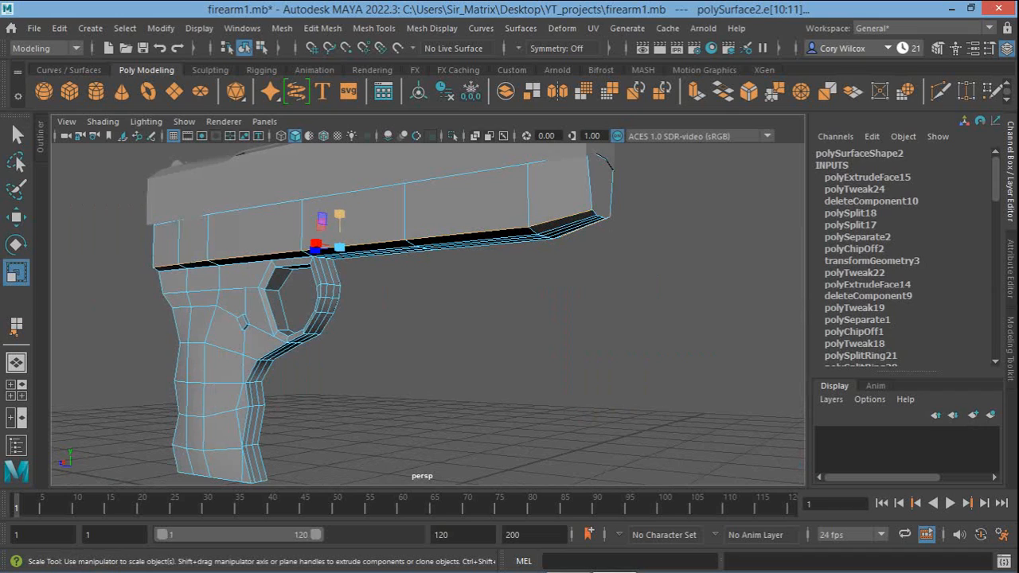
pyautogui.moveTo(339, 215); pyautogui.dragTo(339, 248)
pyautogui.press('q')
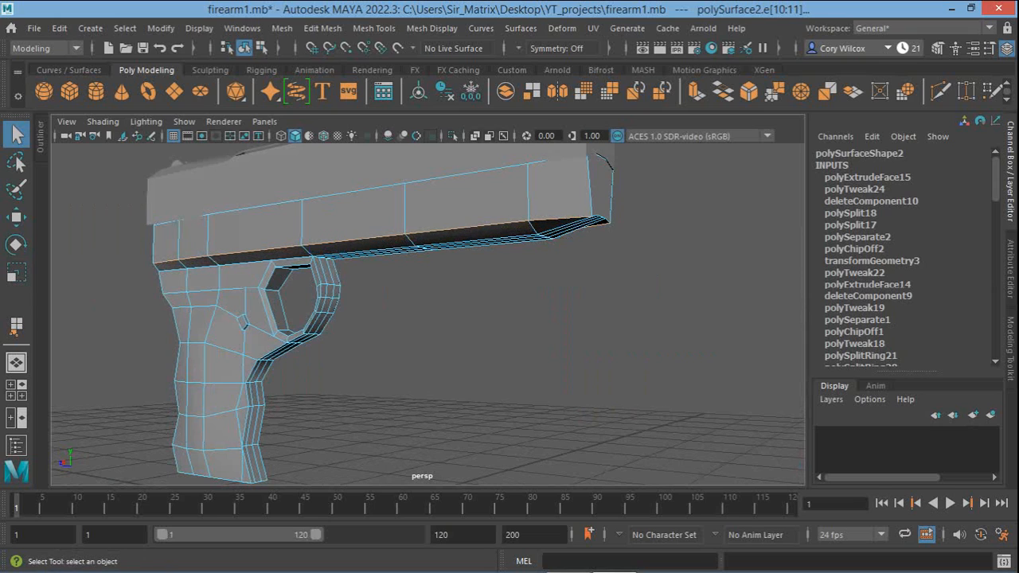
pyautogui.keyDown('alt'); pyautogui.moveTo(503, 253); pyautogui.dragTo(472, 248); pyautogui.keyUp('alt')
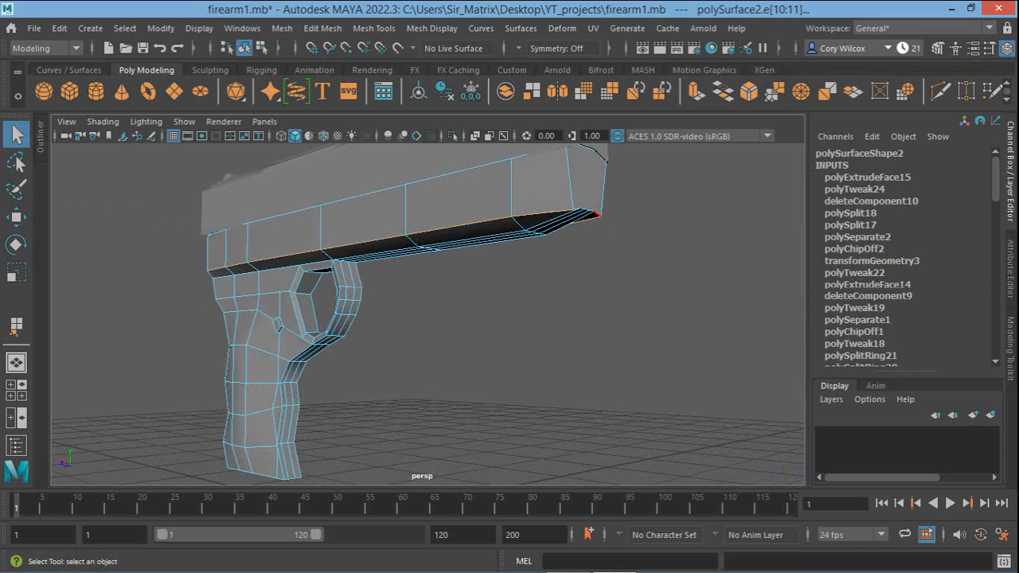
pyautogui.press('w')
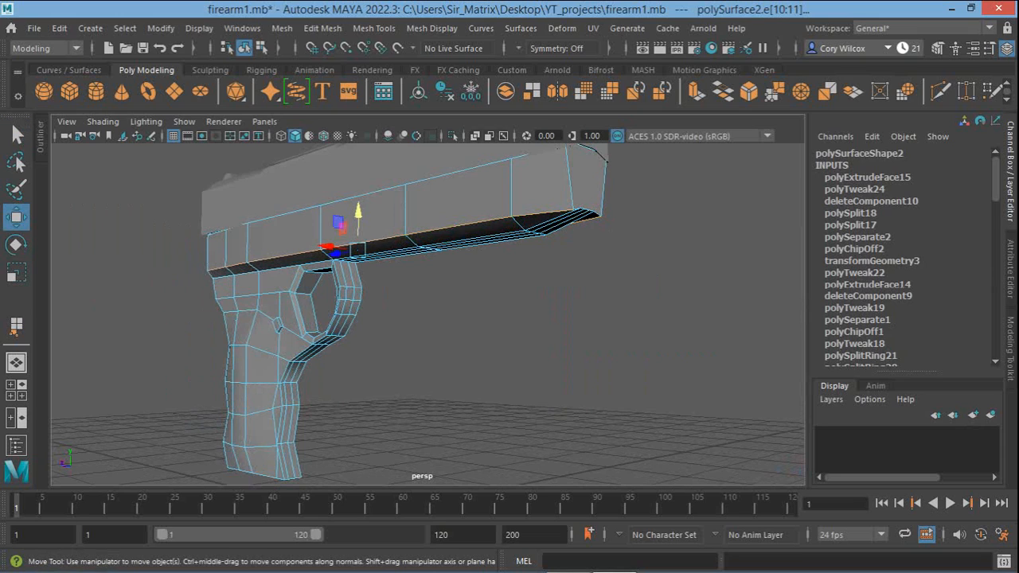
pyautogui.moveTo(358, 217); pyautogui.dragTo(244, 204)
pyautogui.press('q')
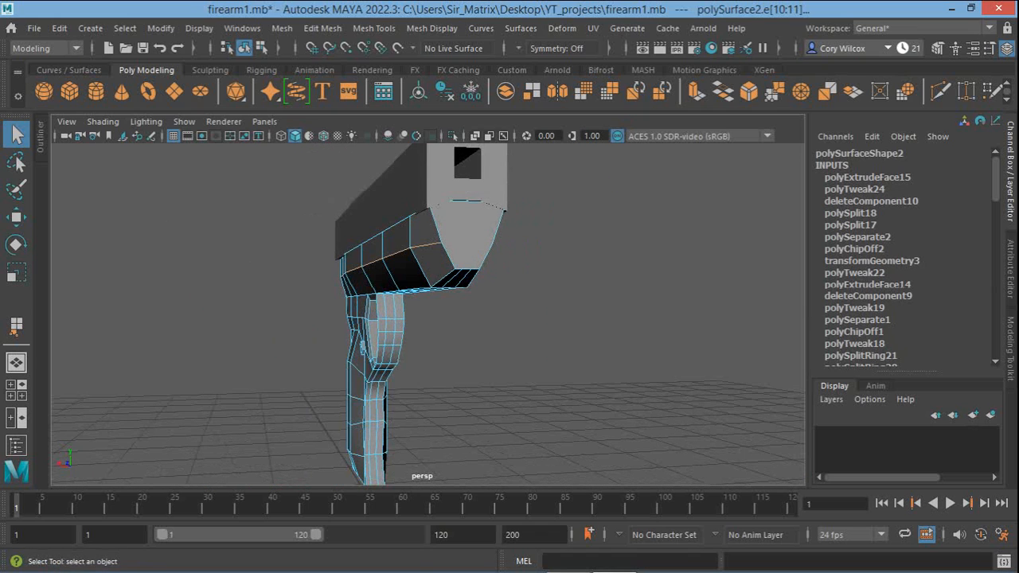
# Extrude the frame's front face below the muzzle and scale the new face inward
pyautogui.moveTo(466, 210); pyautogui.dragTo(467, 172, button='right')
pyautogui.click(467, 231)
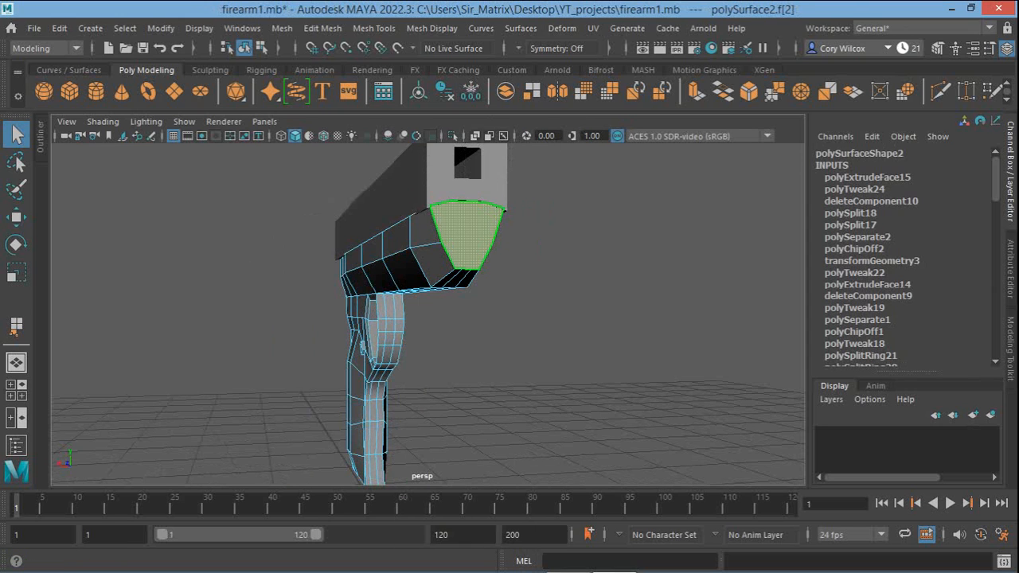
pyautogui.click(282, 27)
pyautogui.moveTo(322, 28)
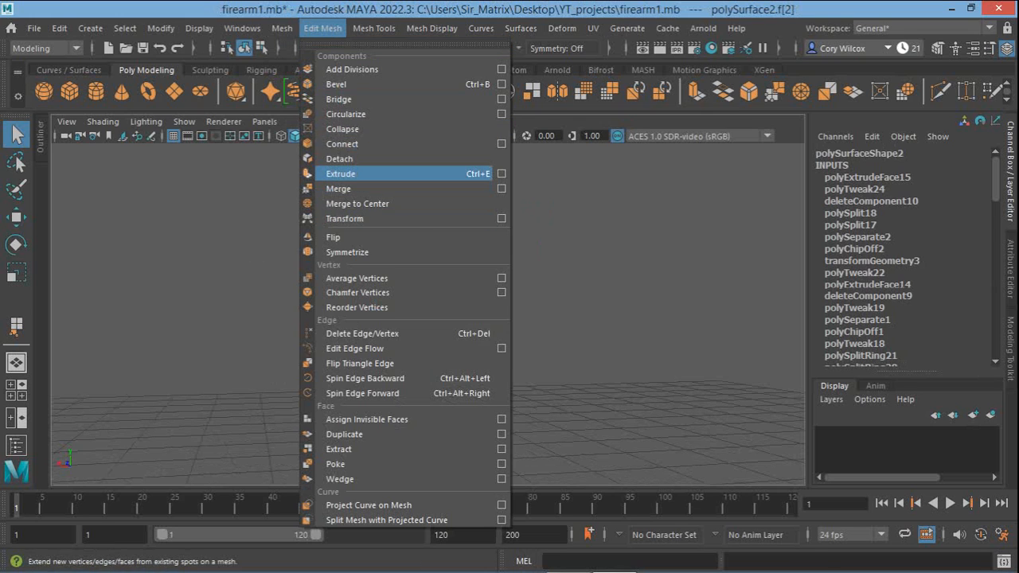
pyautogui.click(340, 174)
pyautogui.press('r')
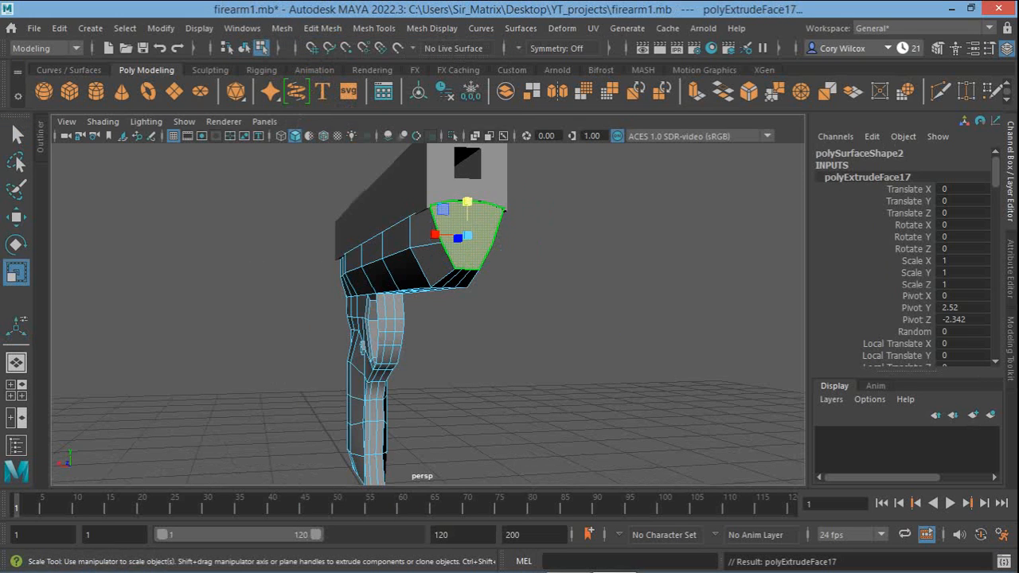
pyautogui.scroll(2, 468, 259)
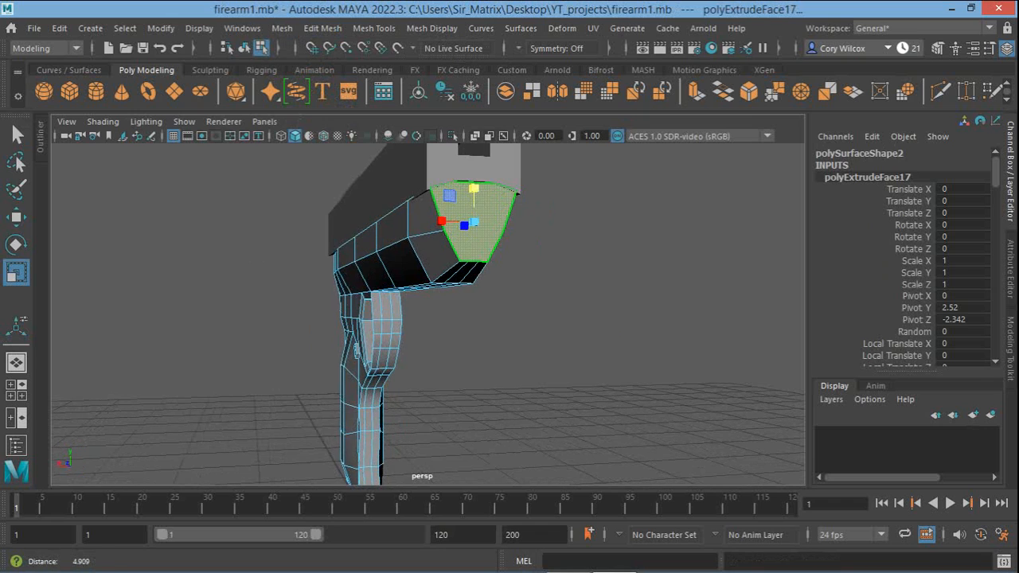
pyautogui.keyDown('alt'); pyautogui.moveTo(445, 229); pyautogui.dragTo(491, 240); pyautogui.keyUp('alt')
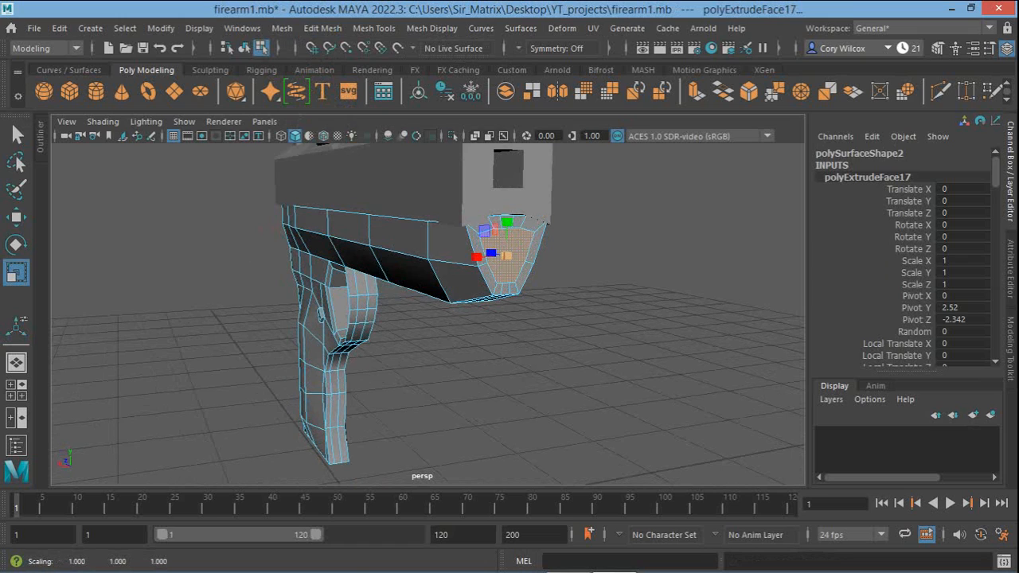
# Move the inset front face slightly up, shrink it a little more and raise it again within the frame's front end
pyautogui.press('w')
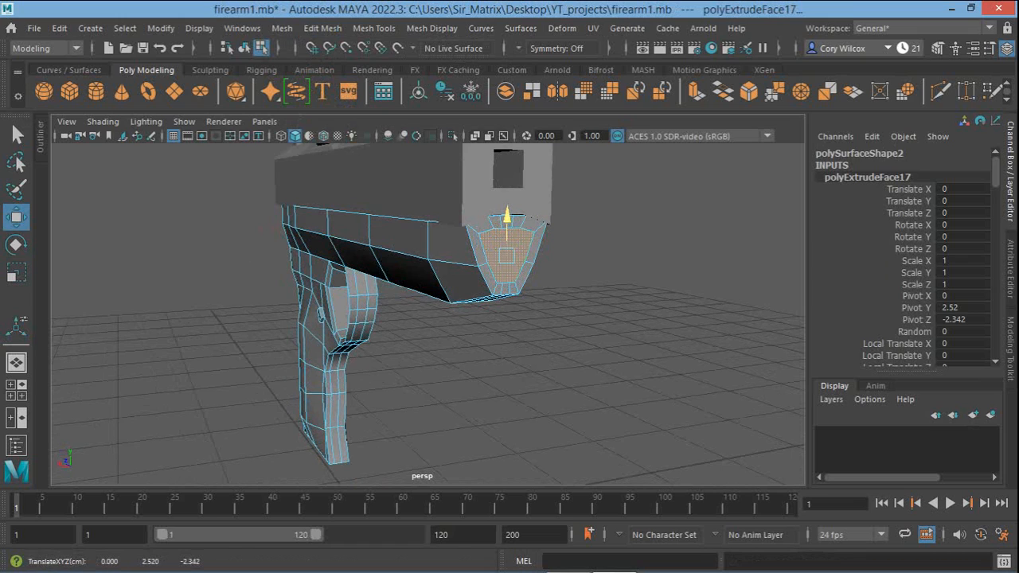
pyautogui.moveTo(506, 220); pyautogui.dragTo(506, 213)
pyautogui.press('r')
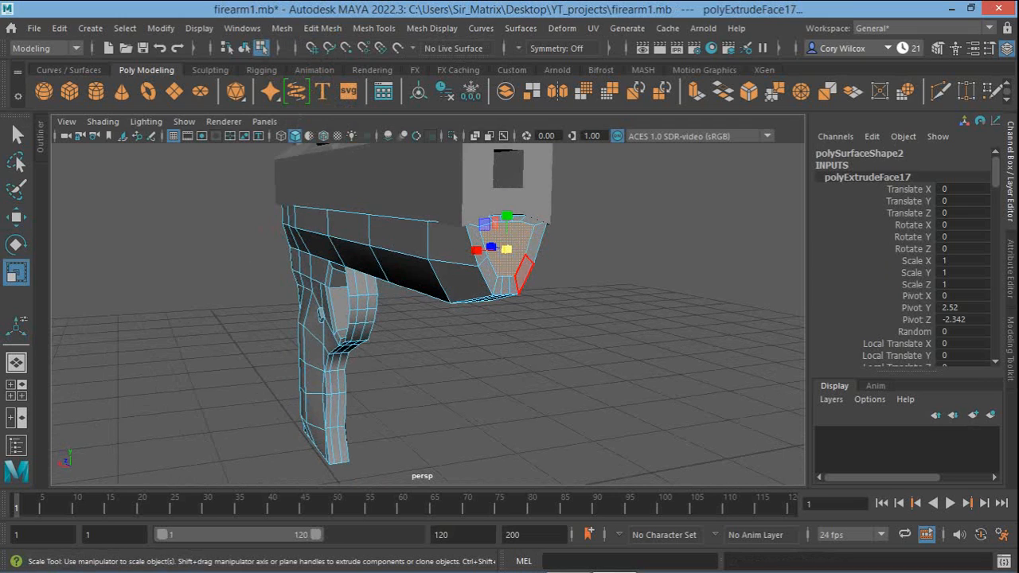
pyautogui.moveTo(503, 249); pyautogui.dragTo(493, 249)
pyautogui.press('w')
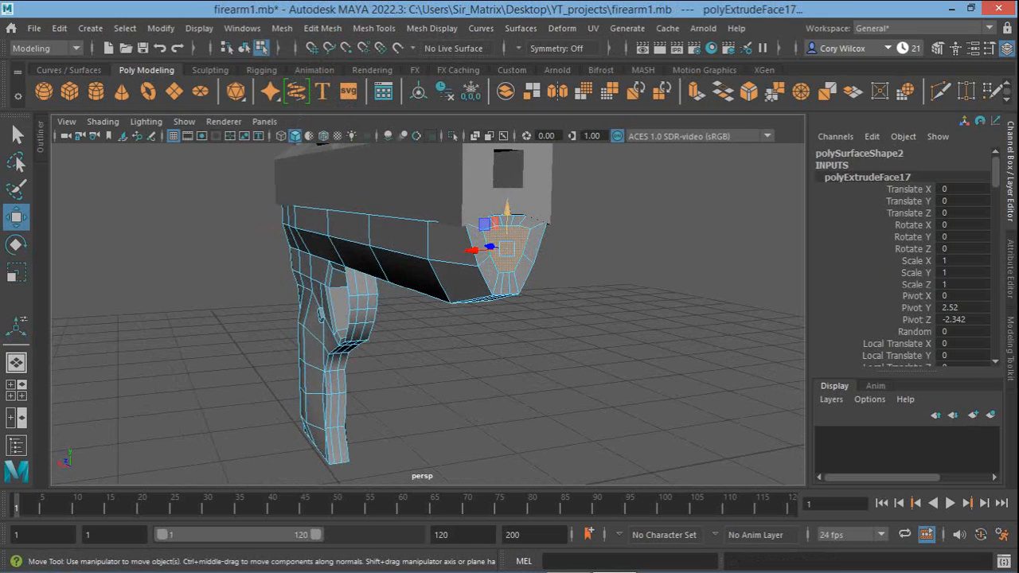
pyautogui.moveTo(506, 213); pyautogui.dragTo(507, 206)
# Extrude the inset front face a second time and scale it in height and width to a smaller central face
pyautogui.hotkey('ctrl', 'e')
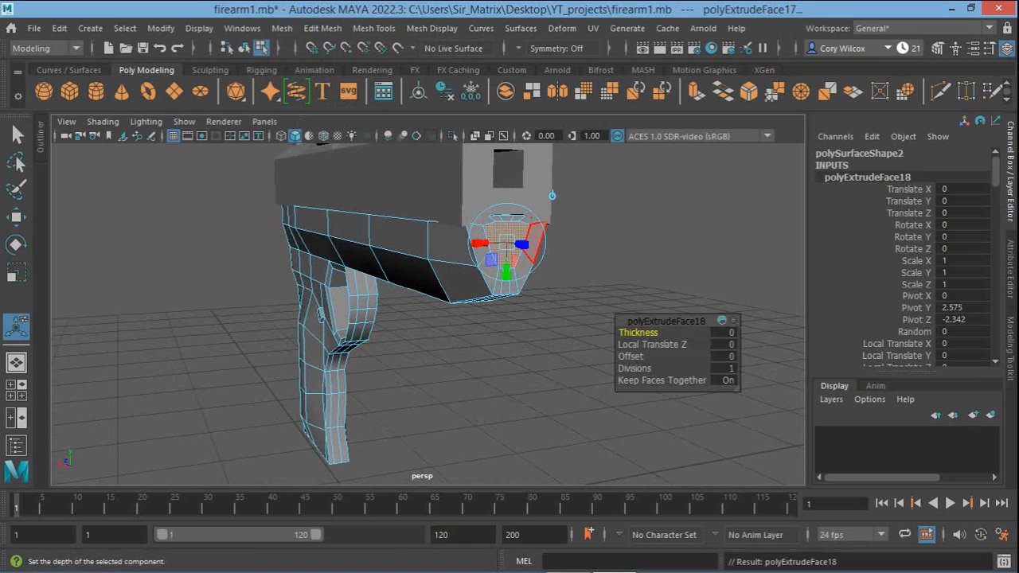
pyautogui.press('r')
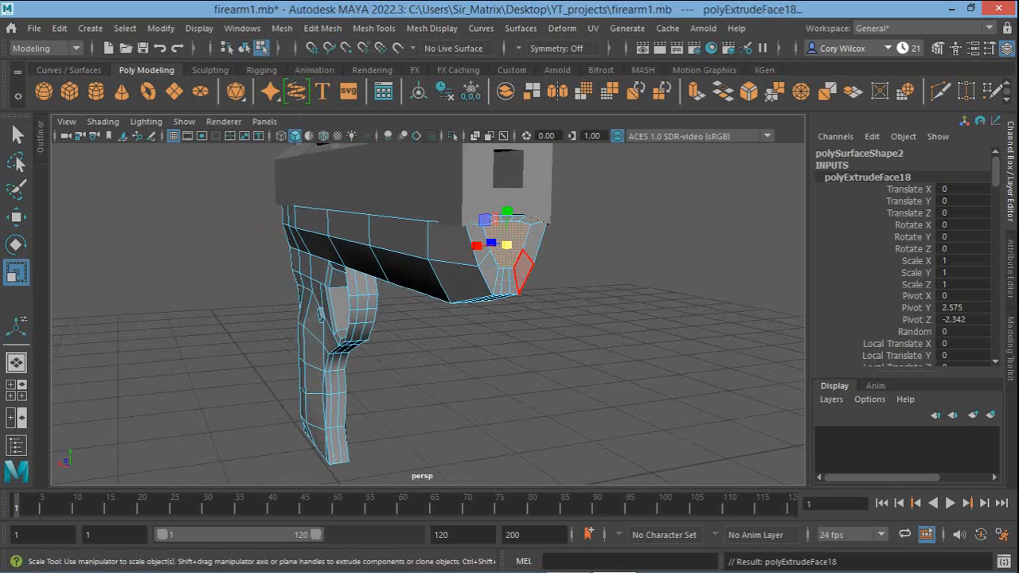
pyautogui.moveTo(484, 220); pyautogui.dragTo(495, 231)
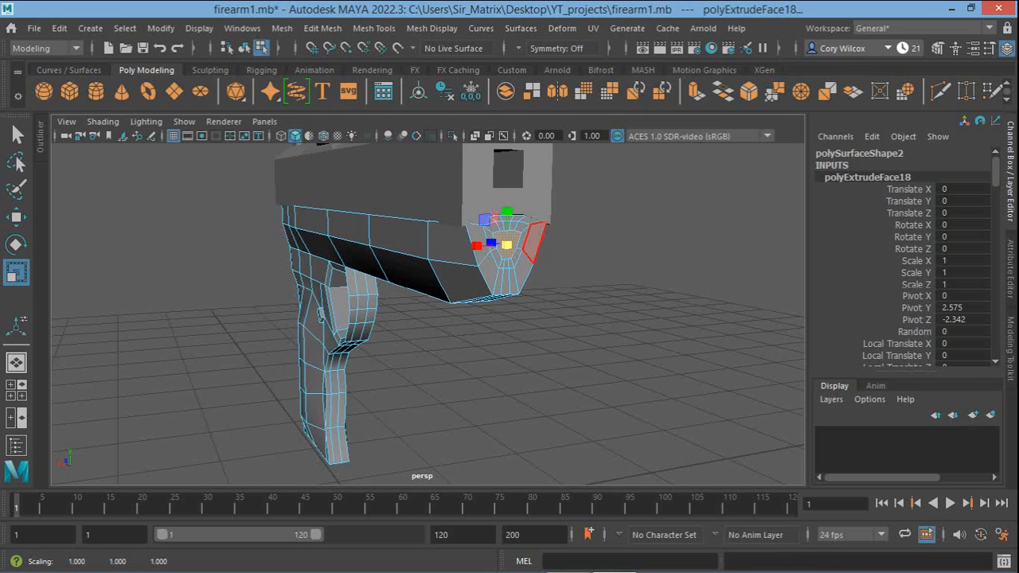
pyautogui.keyDown('alt'); pyautogui.moveTo(442, 274); pyautogui.dragTo(460, 286); pyautogui.keyUp('alt')
# Extrude the small central face again and push it back into the frame to form a recessed hole
pyautogui.hotkey('ctrl', 'e')
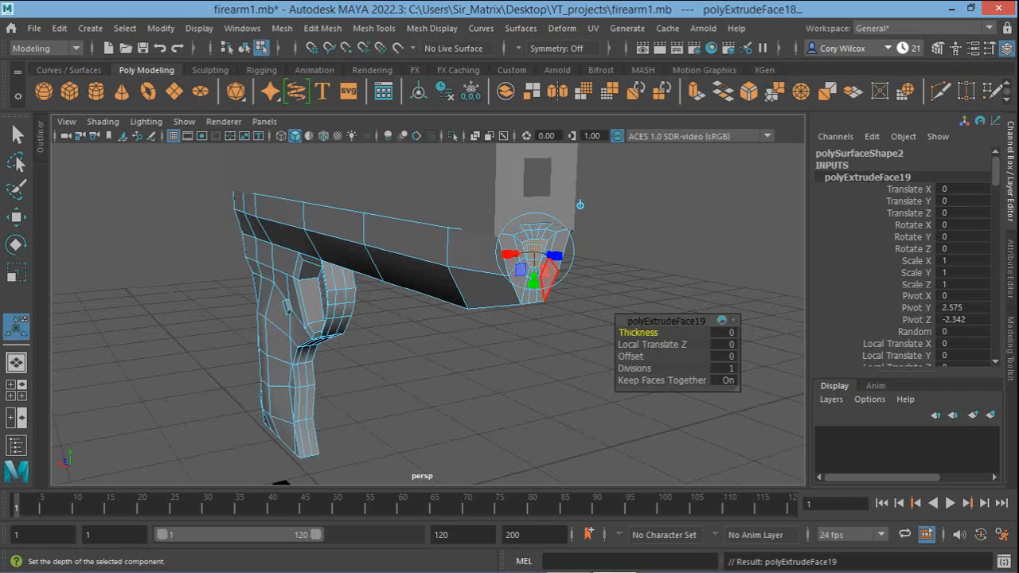
pyautogui.press('w')
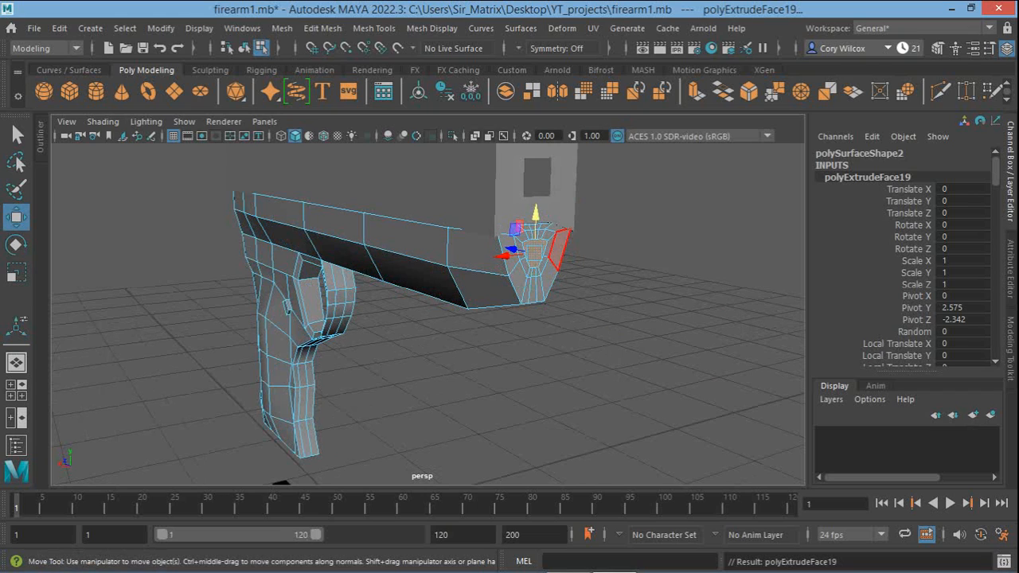
pyautogui.moveTo(510, 249); pyautogui.dragTo(497, 263)
pyautogui.press('q')
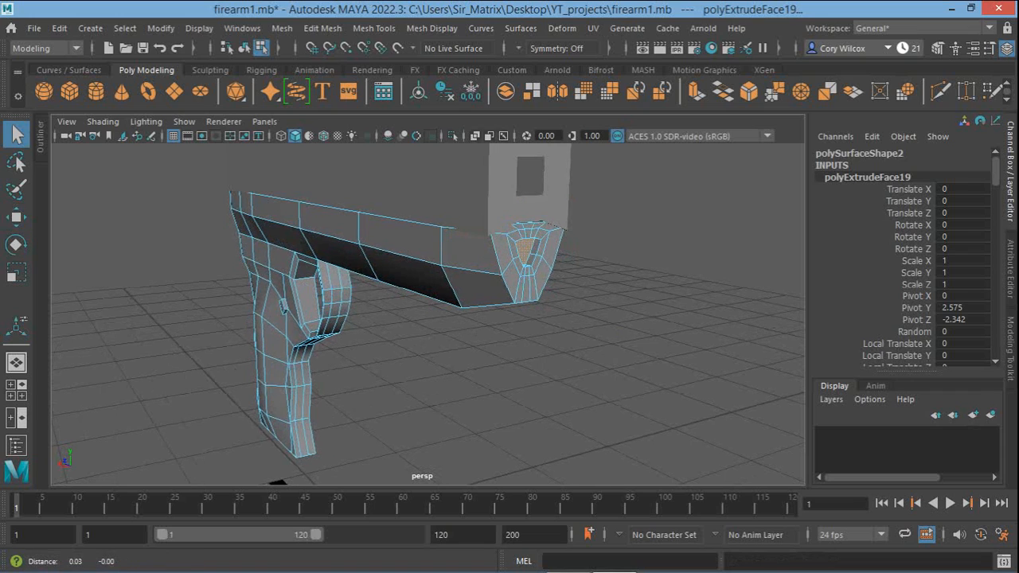
# Select the vertices at the frame's lower front tip and lower them to about 2.23 cm, level with the underside
pyautogui.keyDown('alt'); pyautogui.moveTo(498, 262); pyautogui.dragTo(452, 255, button='middle'); pyautogui.keyUp('alt')
pyautogui.moveTo(477, 256)
pyautogui.keyDown('alt'); pyautogui.mouseDown()
pyautogui.moveTo(398, 241)
pyautogui.moveTo(492, 249)
pyautogui.moveTo(587, 236)
pyautogui.moveTo(492, 258)
pyautogui.mouseUp(); pyautogui.keyUp('alt')
pyautogui.keyDown('alt'); pyautogui.moveTo(492, 258); pyautogui.dragTo(559, 240, button='middle'); pyautogui.keyUp('alt')
pyautogui.keyDown('alt'); pyautogui.moveTo(477, 262); pyautogui.dragTo(560, 229); pyautogui.keyUp('alt')
pyautogui.keyDown('alt'); pyautogui.moveTo(560, 229); pyautogui.dragTo(478, 231, button='middle'); pyautogui.keyUp('alt')
pyautogui.moveTo(564, 148); pyautogui.dragTo(565, 106, button='right')
pyautogui.moveTo(561, 169)
pyautogui.keyDown('alt'); pyautogui.mouseDown()
pyautogui.moveTo(544, 171)
pyautogui.moveTo(556, 169)
pyautogui.mouseUp(); pyautogui.keyUp('alt')
pyautogui.moveTo(526, 150); pyautogui.dragTo(465, 148, button='right')
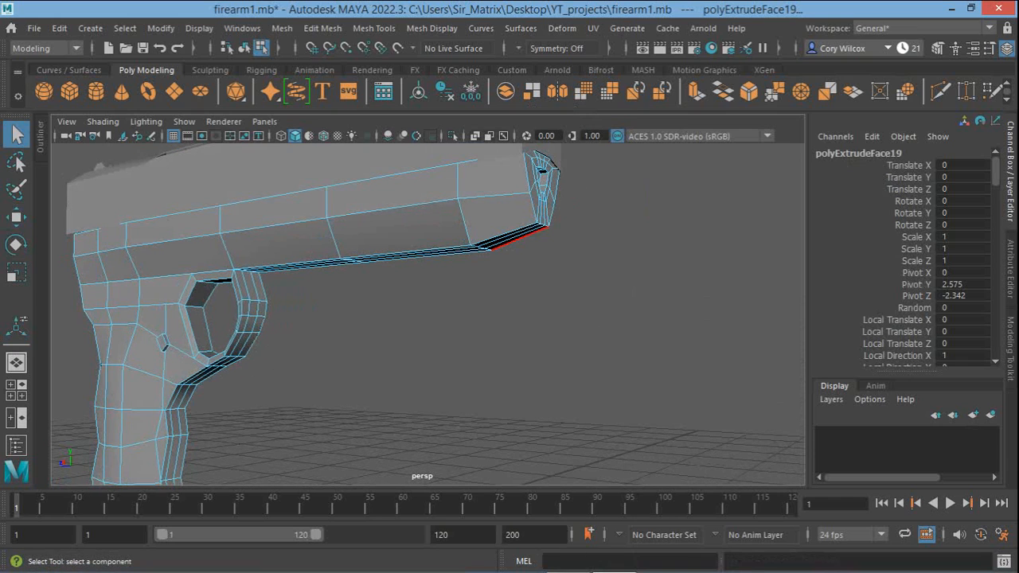
pyautogui.moveTo(533, 217)
pyautogui.mouseDown()
pyautogui.moveTo(548, 234)
pyautogui.moveTo(554, 228)
pyautogui.mouseUp()
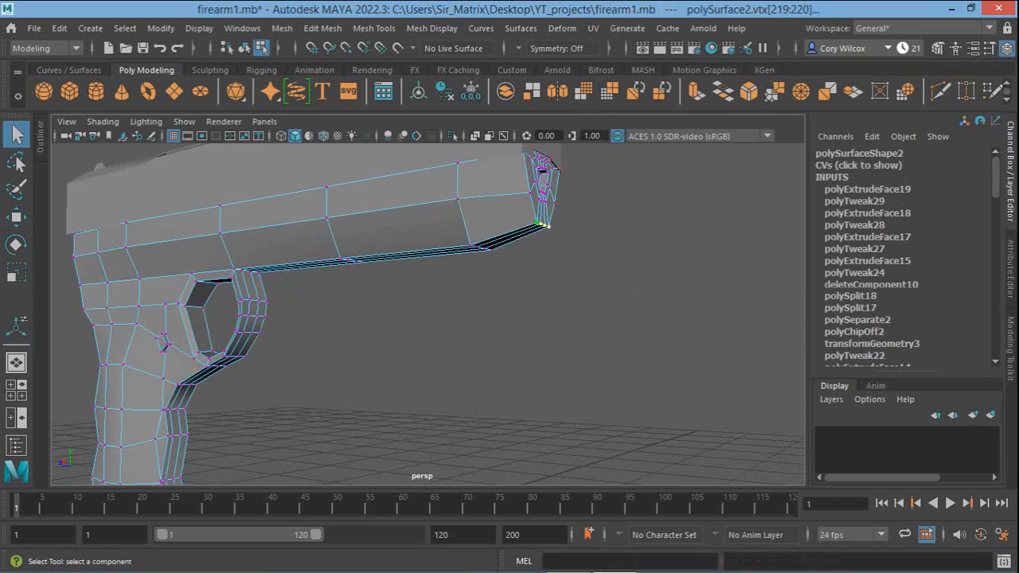
pyautogui.press('w')
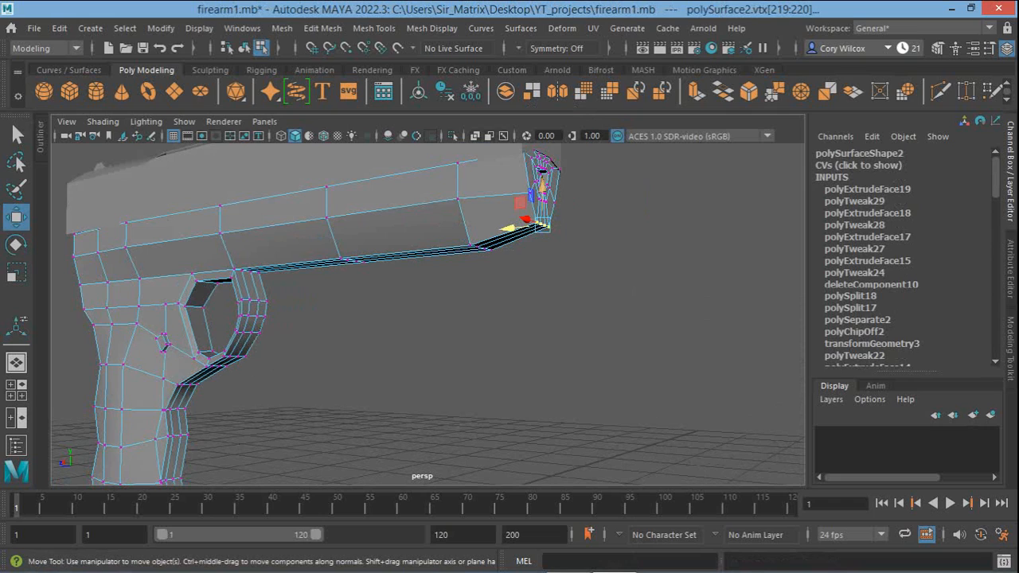
pyautogui.moveTo(542, 186); pyautogui.dragTo(542, 201)
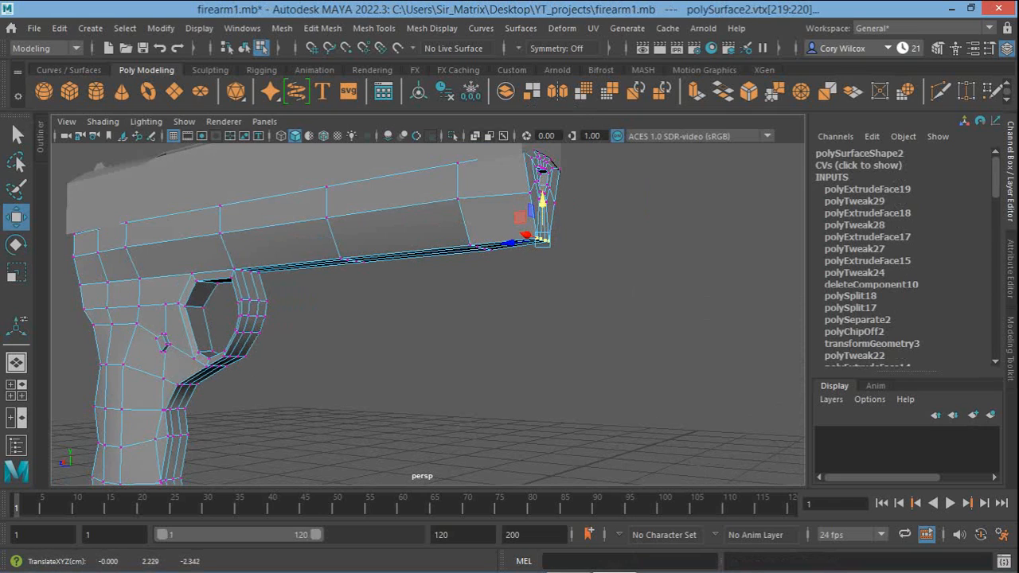
pyautogui.press('q')
# Return the frame to object mode and examine the frame and slide as separate parts from several sides
pyautogui.keyDown('alt'); pyautogui.moveTo(398, 334); pyautogui.dragTo(541, 338); pyautogui.keyUp('alt')
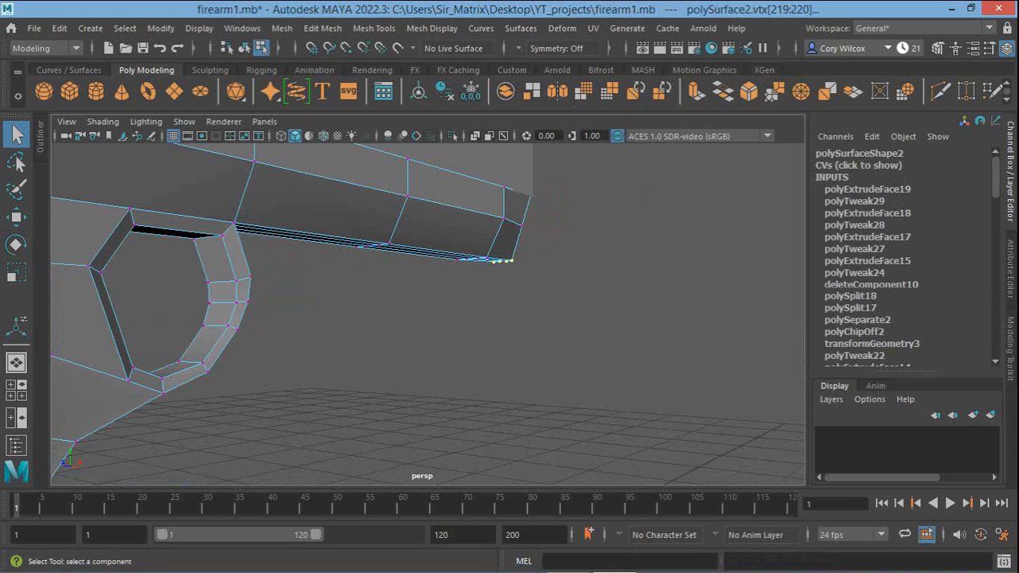
pyautogui.keyDown('alt'); pyautogui.moveTo(541, 337); pyautogui.dragTo(416, 337, button='right'); pyautogui.keyUp('alt')
pyautogui.keyDown('alt'); pyautogui.moveTo(445, 337); pyautogui.dragTo(378, 335); pyautogui.keyUp('alt')
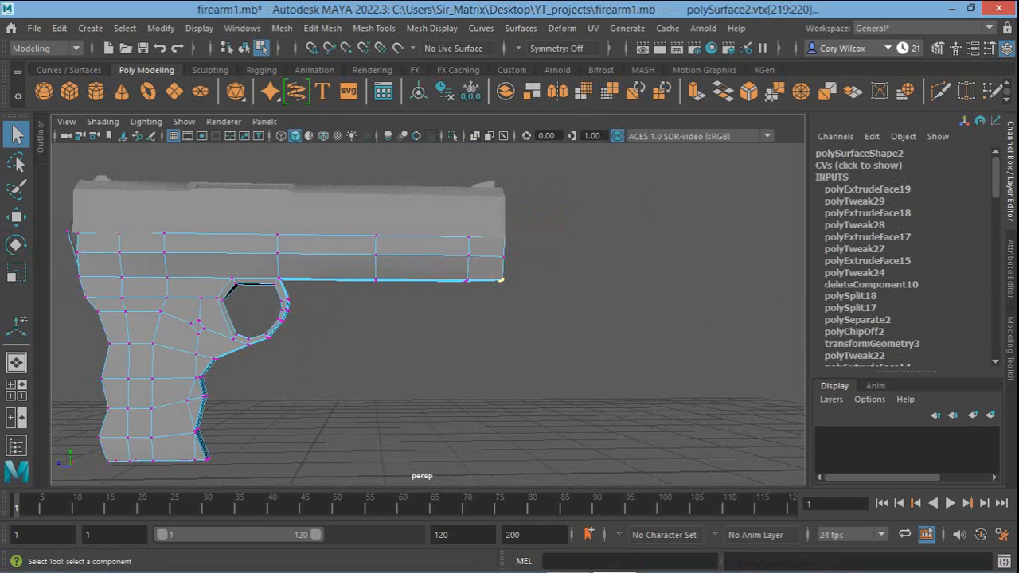
pyautogui.keyDown('alt'); pyautogui.moveTo(379, 335); pyautogui.dragTo(510, 319, button='middle'); pyautogui.keyUp('alt')
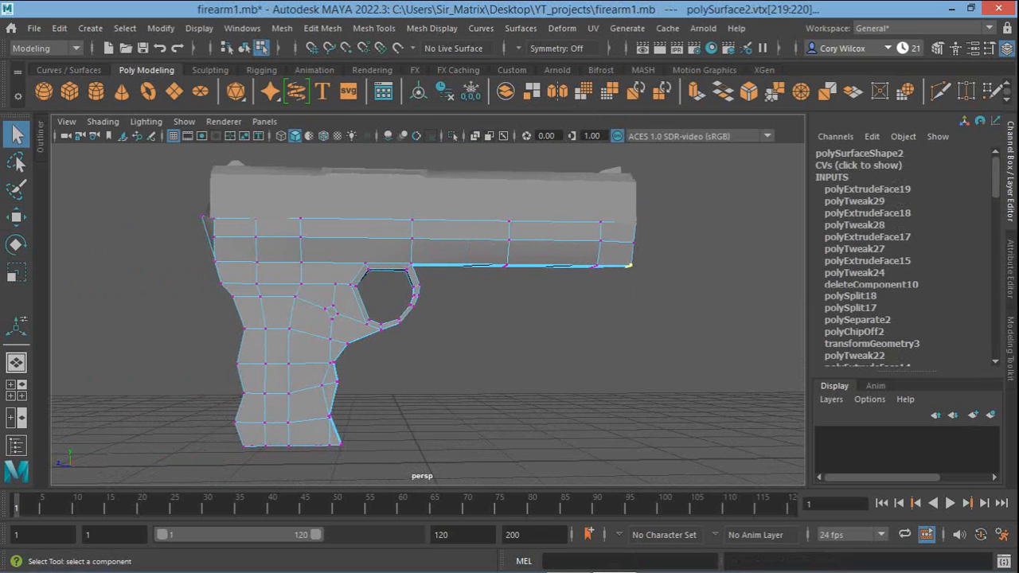
pyautogui.keyDown('alt'); pyautogui.moveTo(502, 307); pyautogui.dragTo(667, 335); pyautogui.keyUp('alt')
pyautogui.click(446, 222)
pyautogui.rightClick(439, 147)
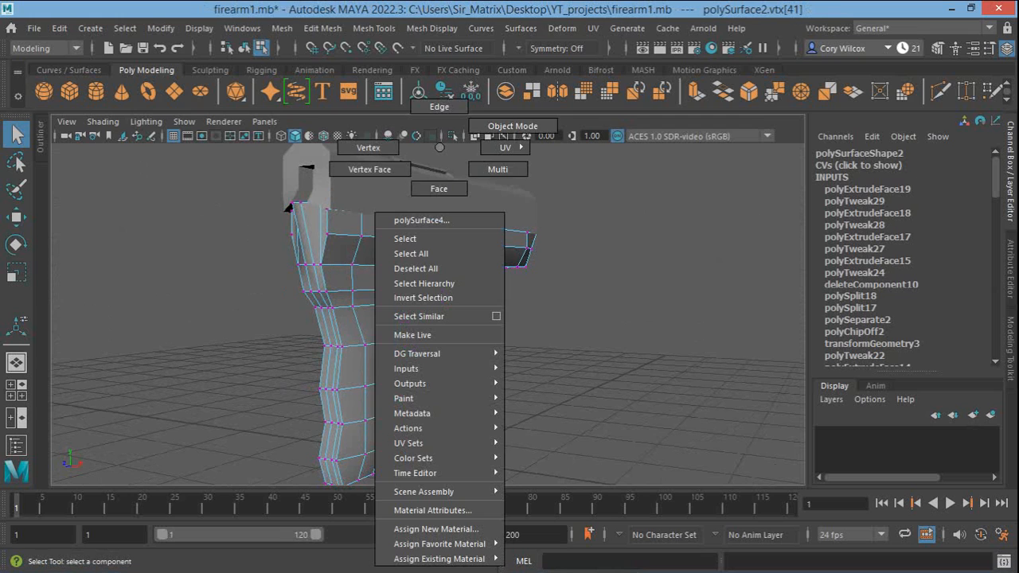
pyautogui.moveTo(439, 148); pyautogui.dragTo(510, 126, button='right')
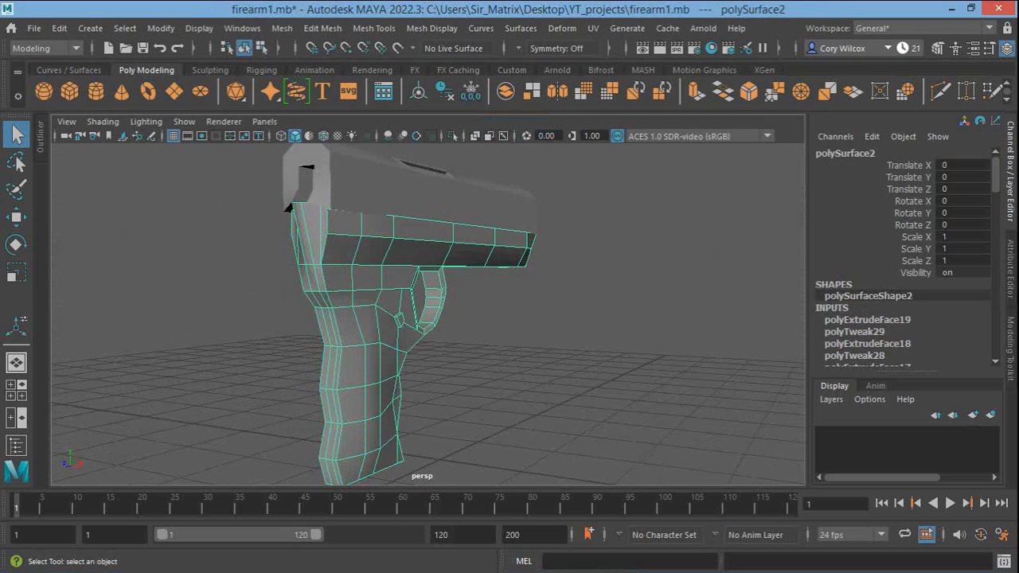
pyautogui.click(429, 189)
pyautogui.keyDown('alt'); pyautogui.moveTo(430, 189); pyautogui.dragTo(439, 191); pyautogui.keyUp('alt')
pyautogui.keyDown('alt'); pyautogui.moveTo(439, 191); pyautogui.dragTo(561, 204, button='middle'); pyautogui.keyUp('alt')
pyautogui.keyDown('alt'); pyautogui.moveTo(561, 204); pyautogui.dragTo(454, 213); pyautogui.keyUp('alt')
pyautogui.keyDown('alt'); pyautogui.moveTo(446, 346); pyautogui.dragTo(427, 347); pyautogui.keyUp('alt')
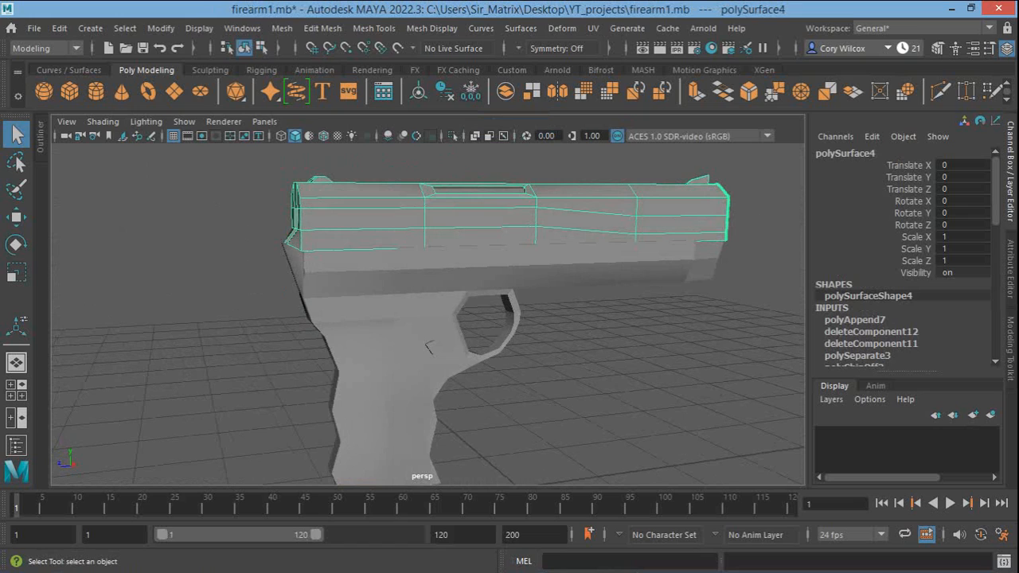
pyautogui.click(427, 347)
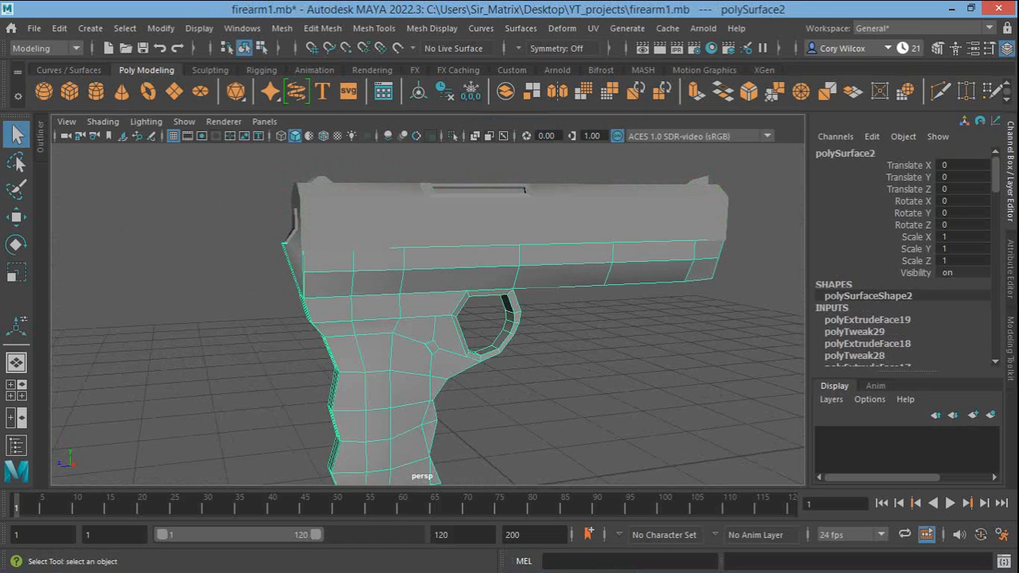
pyautogui.click(17, 162)
pyautogui.click(17, 189)
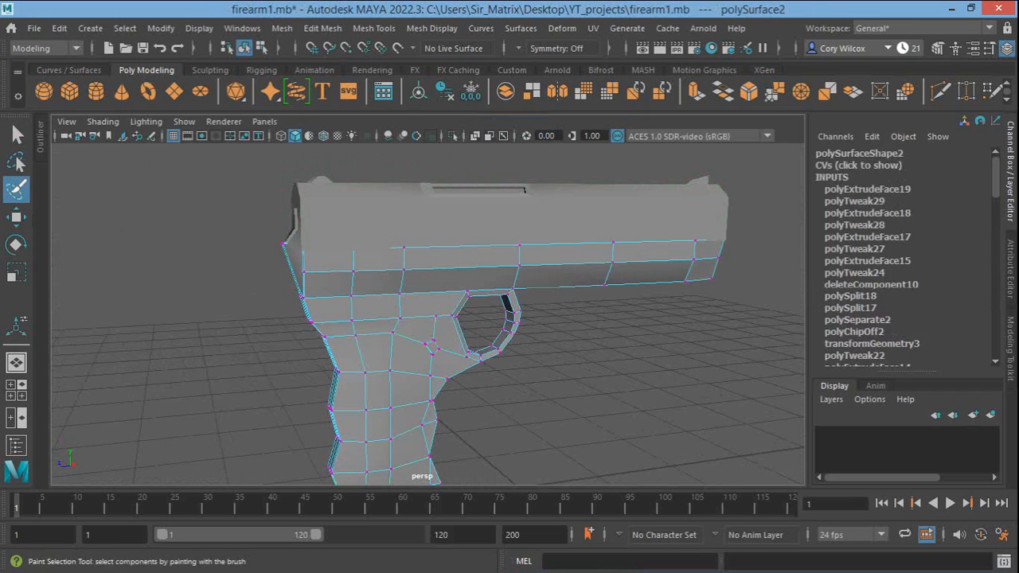
pyautogui.click(16, 216)
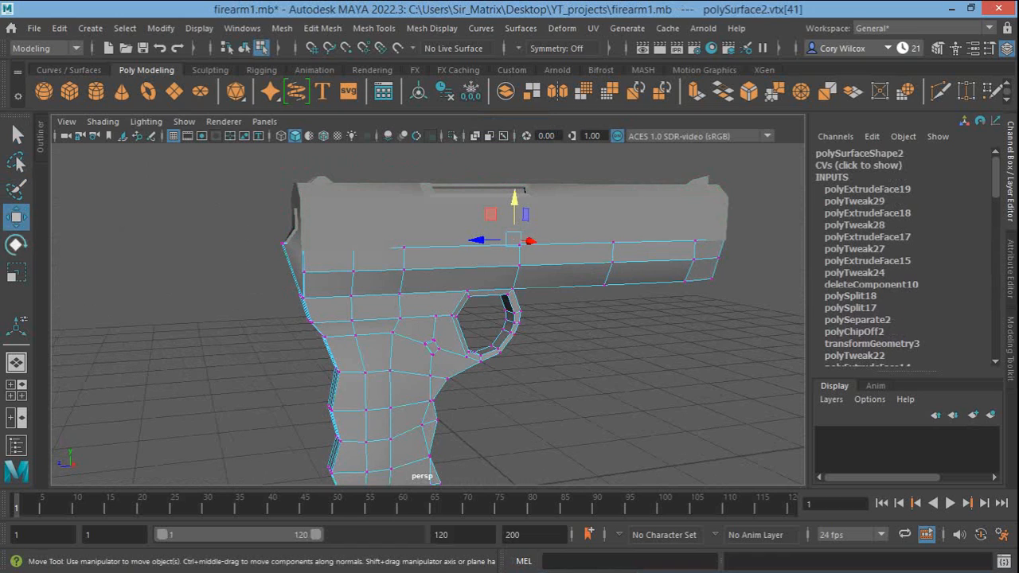
pyautogui.click(15, 243)
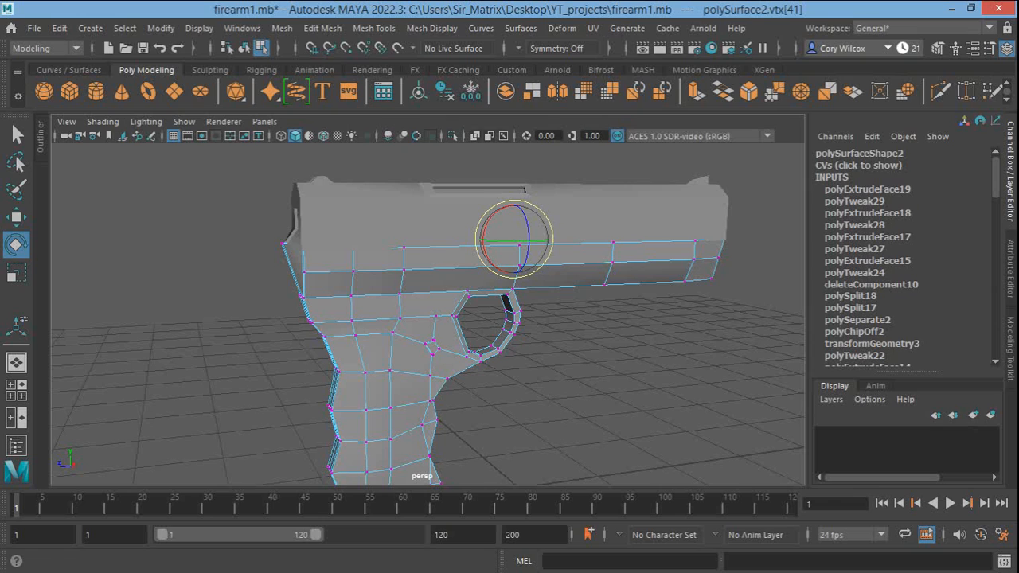
pyautogui.click(18, 134)
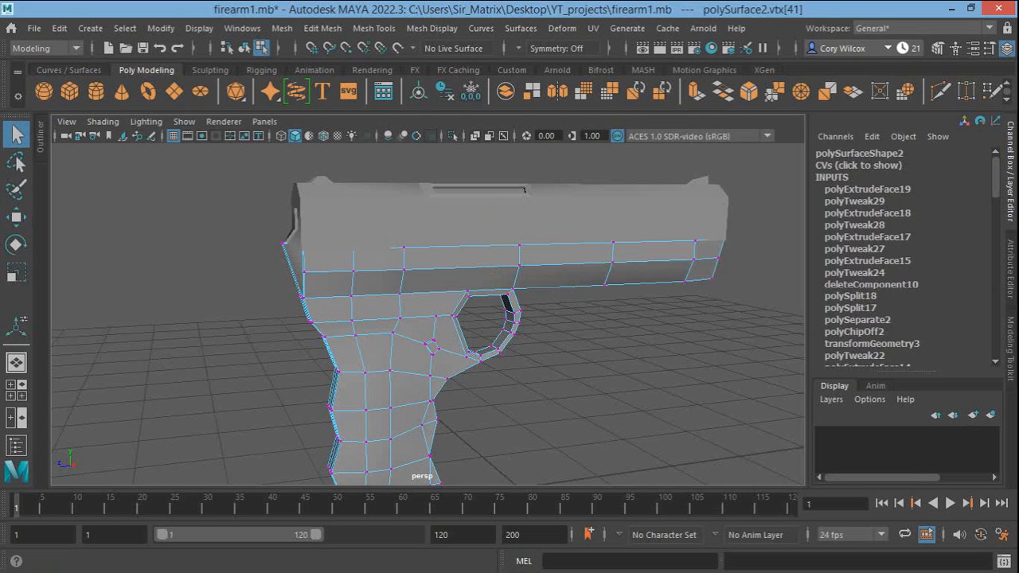
# Show the Outliner and return the frame from vertex editing to object mode
pyautogui.click(40, 136)
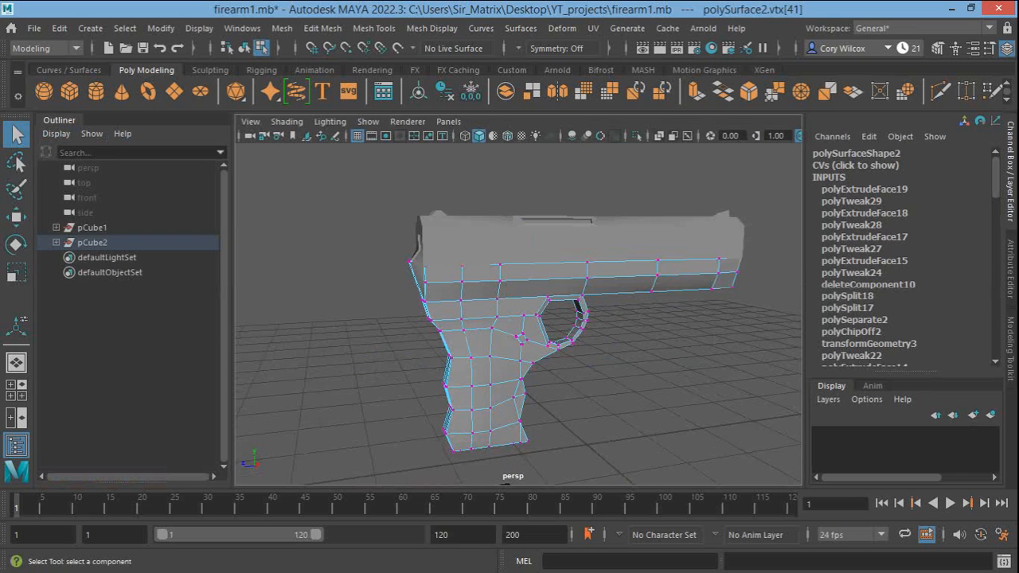
pyautogui.moveTo(655, 148); pyautogui.dragTo(725, 126, button='right')
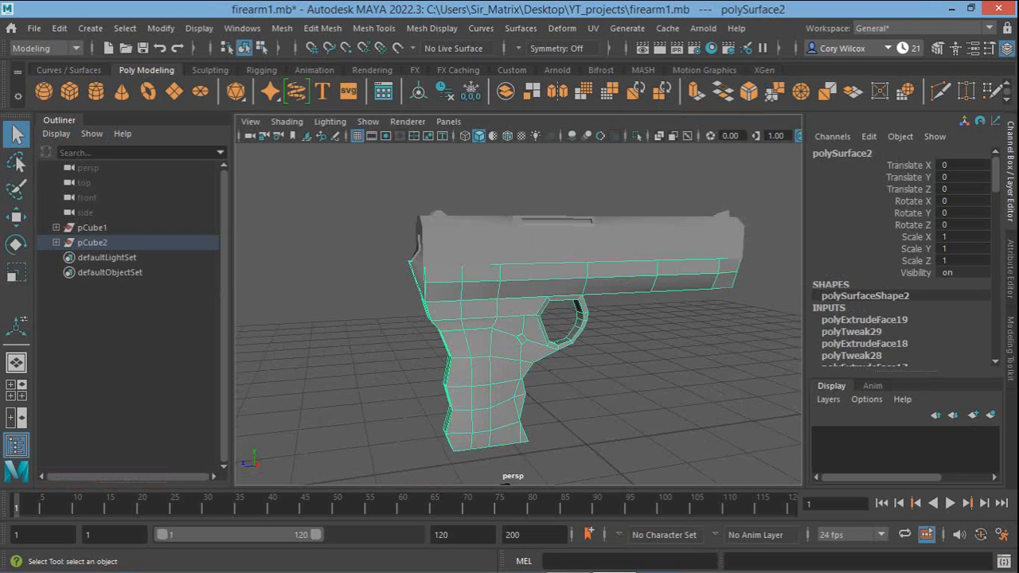
pyautogui.click(659, 231)
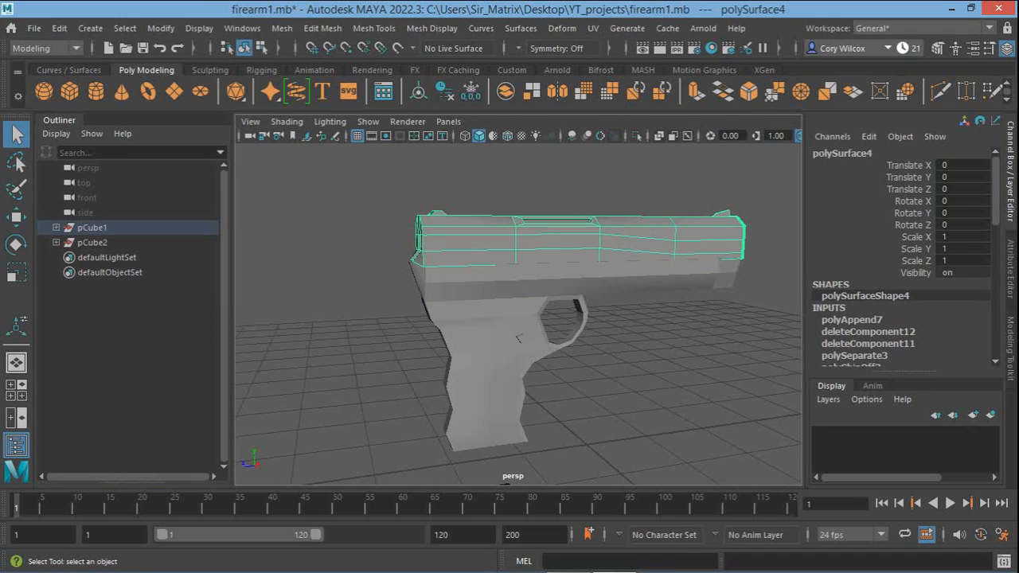
pyautogui.hotkey('ctrl', 'h')
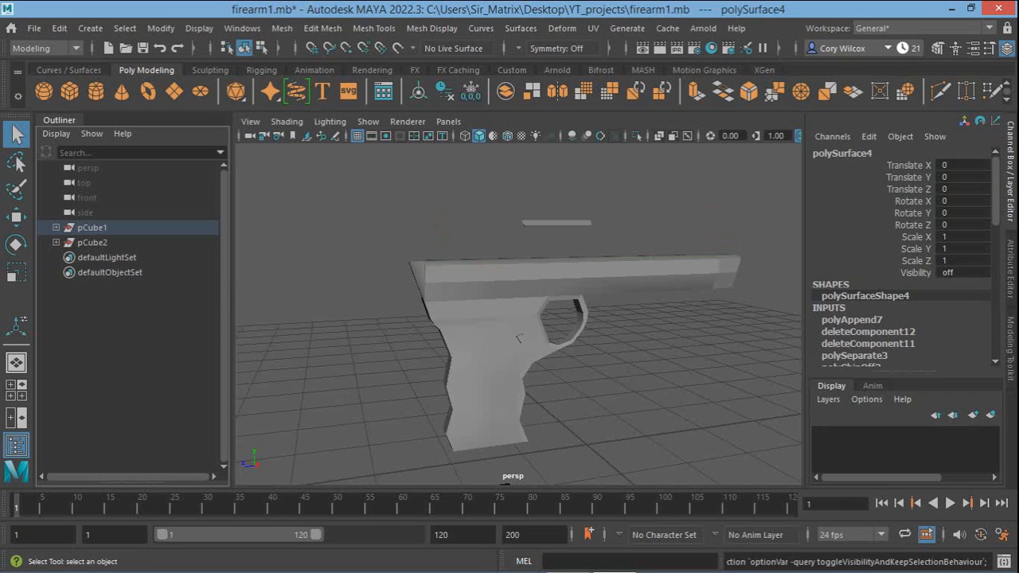
pyautogui.hotkey('ctrl', 'z')
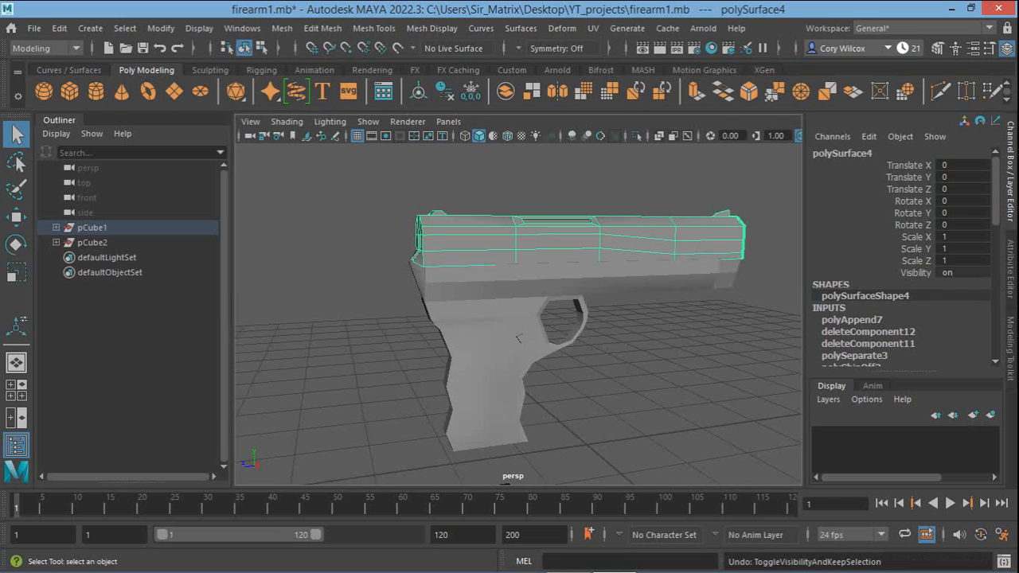
# Hide the frame with the grip and trigger guard, leaving the slide isolated for a look at its rear and underside
pyautogui.click(518, 337)
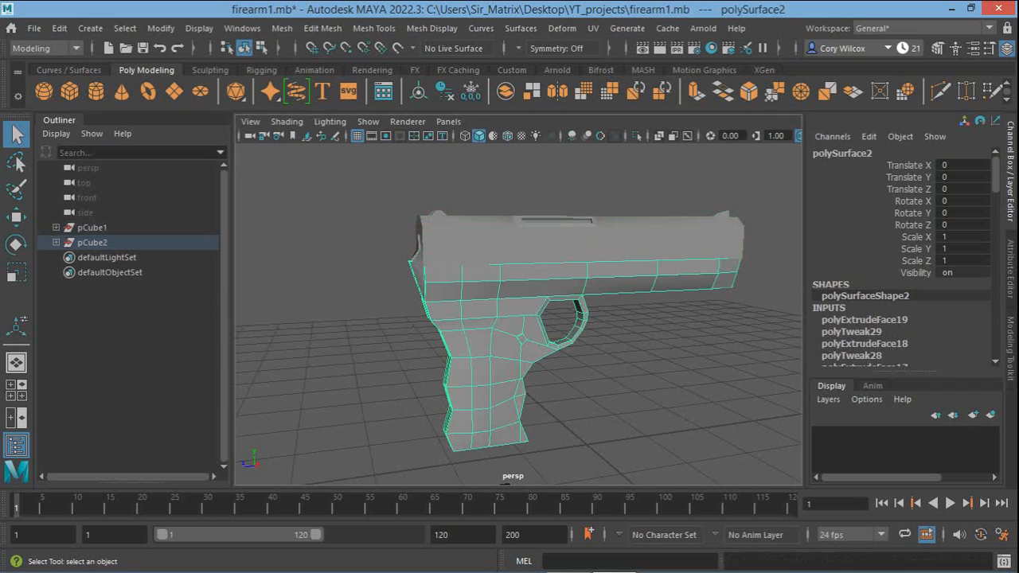
pyautogui.press('h')
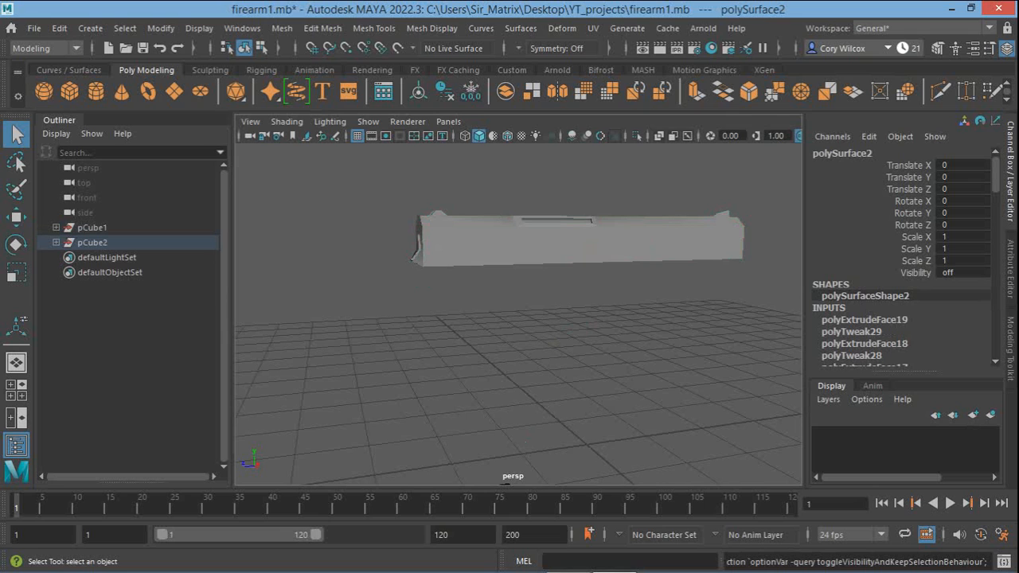
pyautogui.keyDown('alt'); pyautogui.moveTo(478, 318); pyautogui.dragTo(577, 319, button='right'); pyautogui.keyUp('alt')
pyautogui.keyDown('alt'); pyautogui.moveTo(573, 254); pyautogui.dragTo(386, 334, button='middle'); pyautogui.keyUp('alt')
pyautogui.keyDown('alt'); pyautogui.moveTo(386, 334); pyautogui.dragTo(434, 235); pyautogui.keyUp('alt')
pyautogui.keyDown('alt'); pyautogui.moveTo(513, 302); pyautogui.dragTo(475, 316); pyautogui.keyUp('alt')
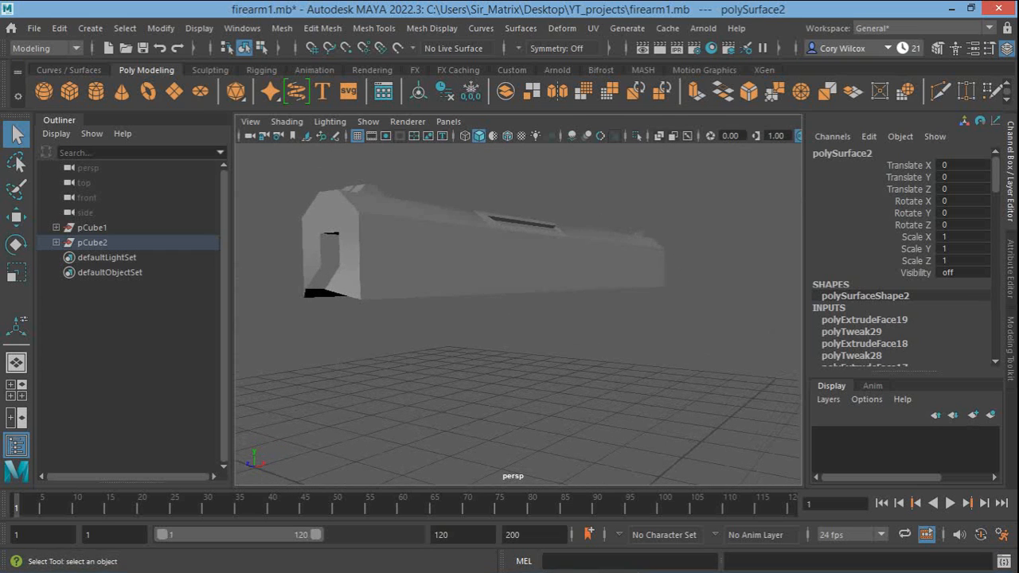
# Insert a first vertical edge loop across the ejection-port side of the slide, near its rear end
pyautogui.rightClick(455, 220)
pyautogui.click(454, 106)
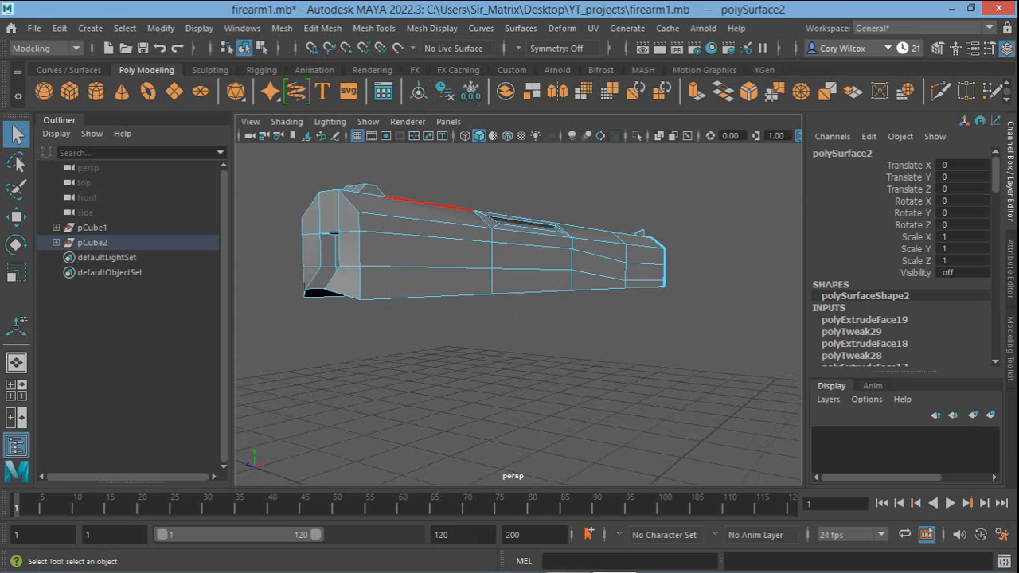
pyautogui.click(431, 28)
pyautogui.moveTo(374, 28)
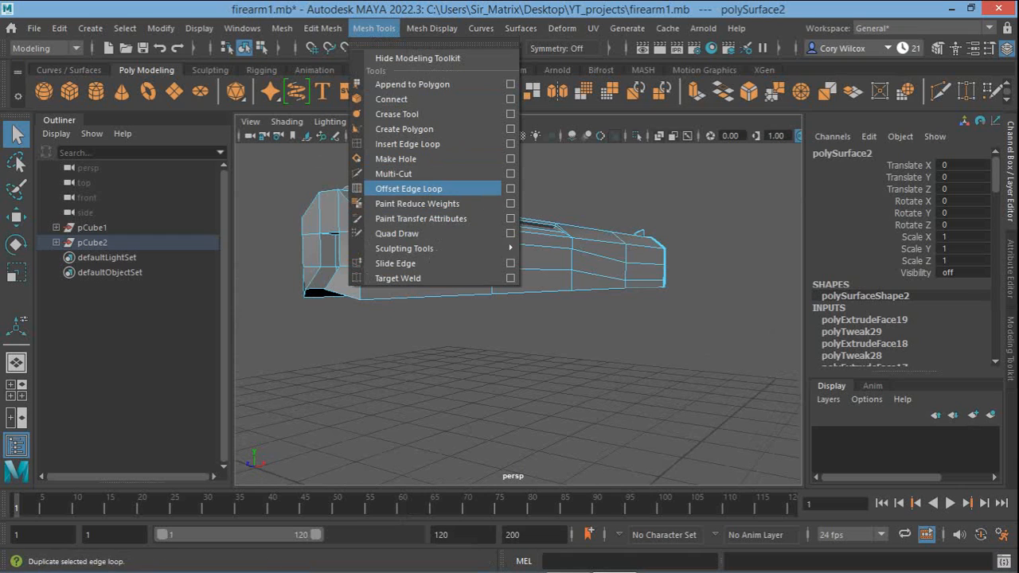
pyautogui.click(407, 144)
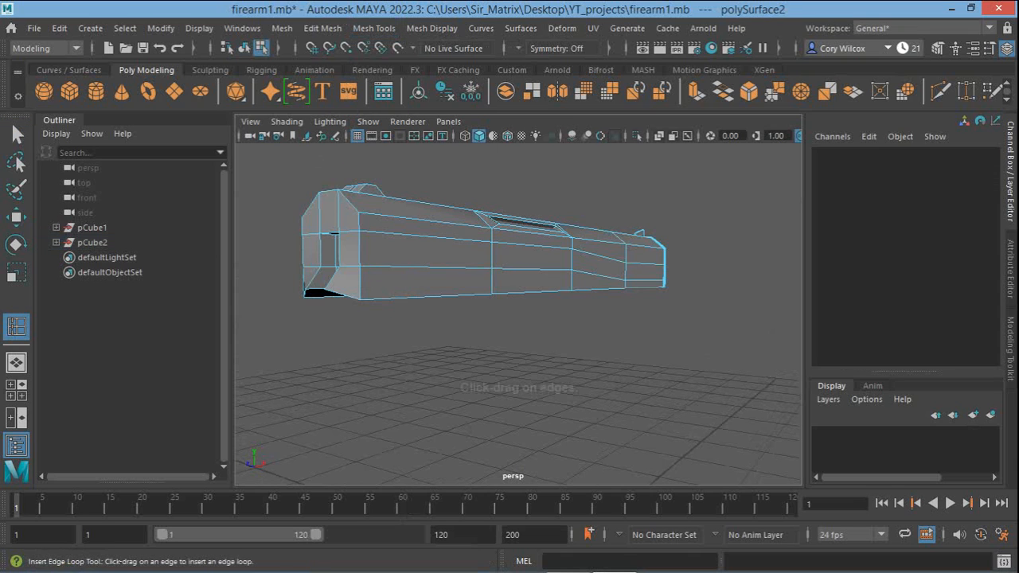
pyautogui.keyDown('alt'); pyautogui.moveTo(518, 318); pyautogui.dragTo(476, 308); pyautogui.keyUp('alt')
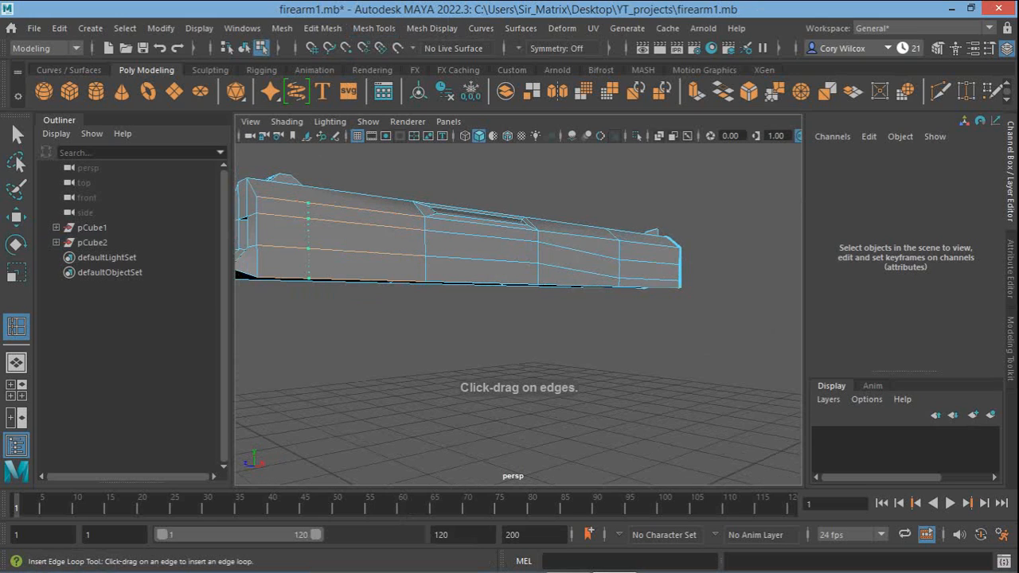
pyautogui.click(317, 218)
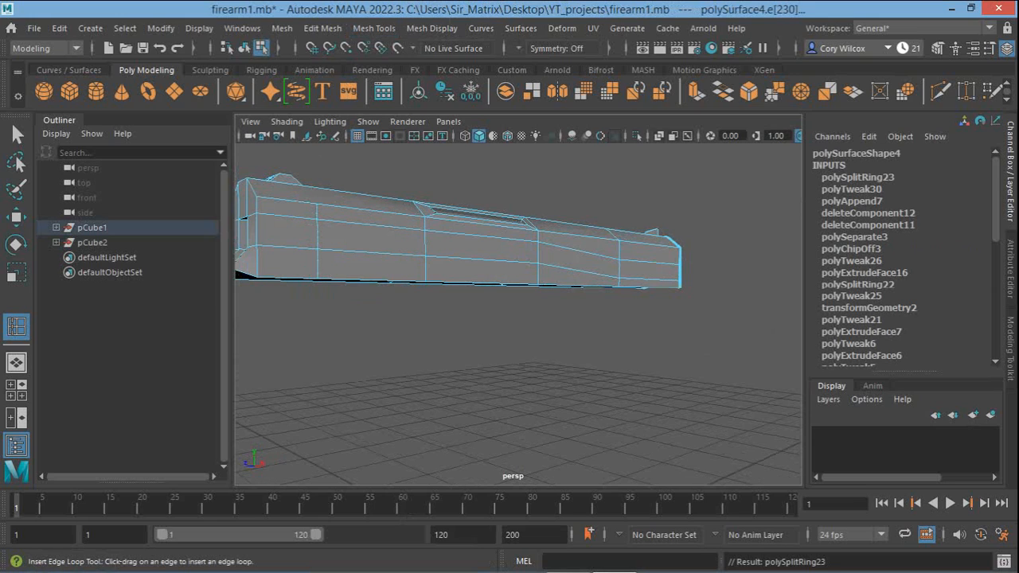
# Add five more vertical edge loops between the first one and the ejection port, forming three narrow vertical strips
pyautogui.click(345, 222)
pyautogui.moveTo(339, 222); pyautogui.dragTo(355, 224)
pyautogui.click(366, 224)
pyautogui.click(376, 224)
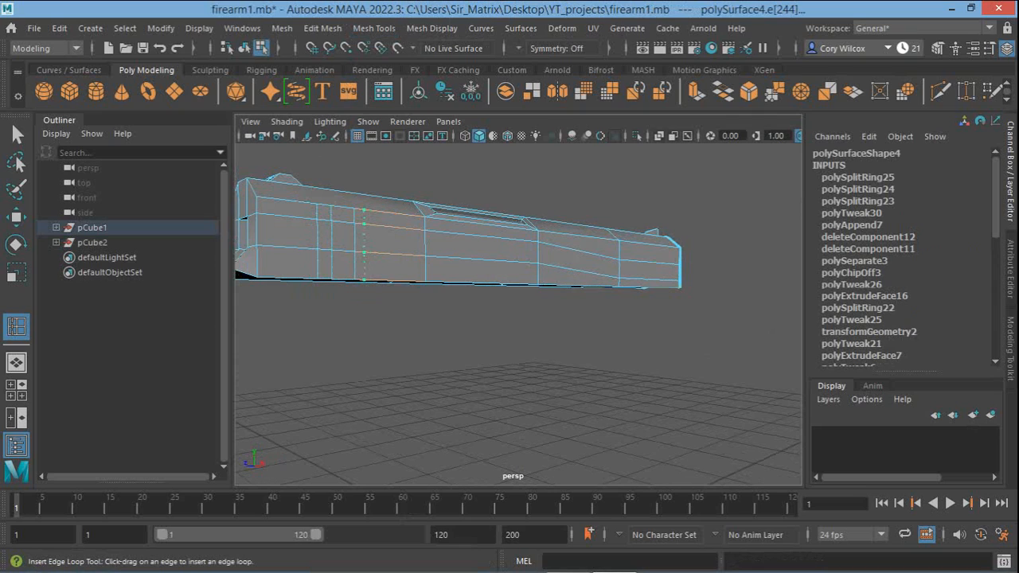
pyautogui.moveTo(363, 224); pyautogui.dragTo(660, 227)
pyautogui.click(388, 225)
pyautogui.click(415, 227)
pyautogui.press('f')
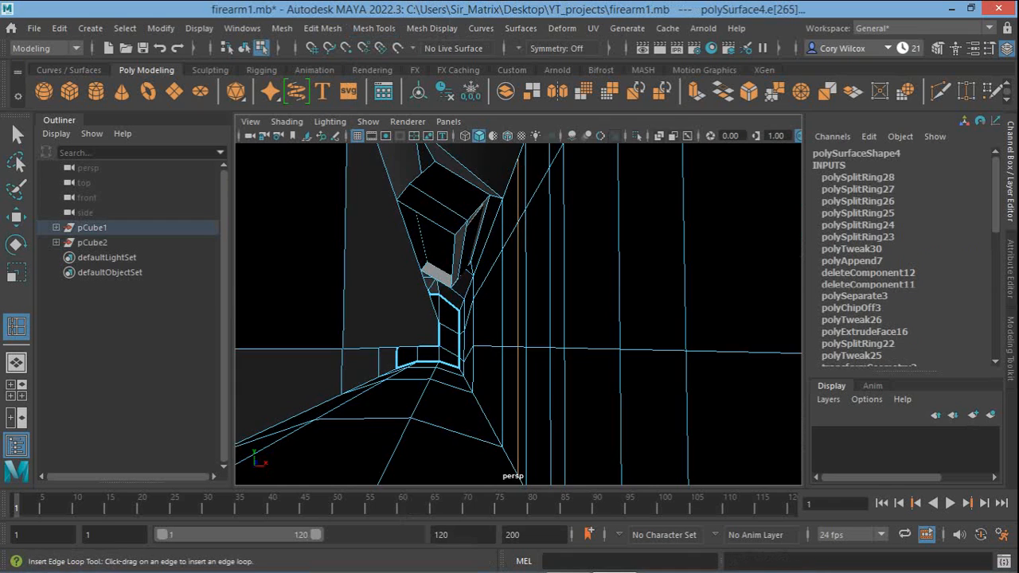
pyautogui.keyDown('alt'); pyautogui.moveTo(661, 239); pyautogui.dragTo(454, 239, button='right'); pyautogui.keyUp('alt')
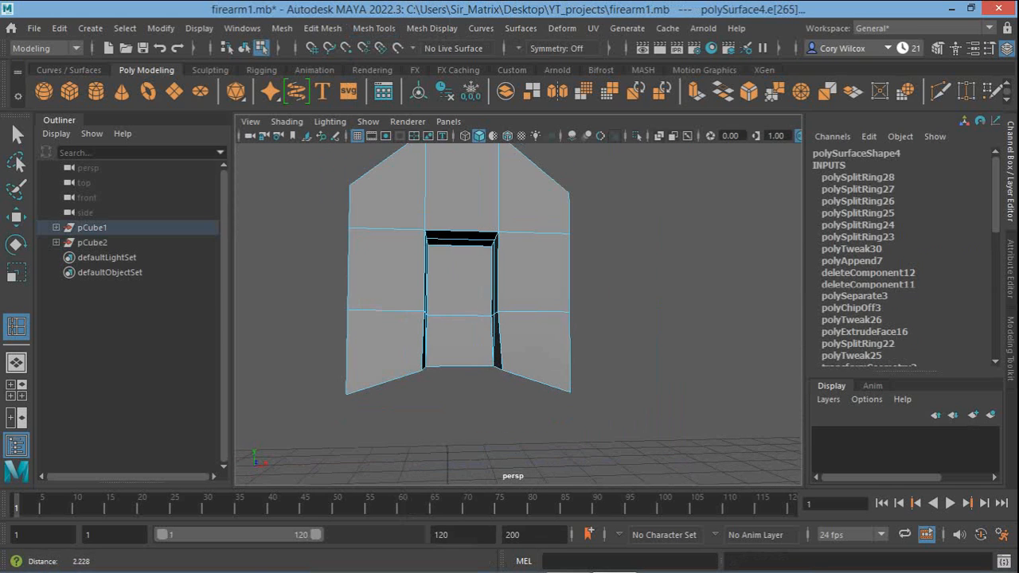
pyautogui.keyDown('alt'); pyautogui.moveTo(510, 294); pyautogui.dragTo(258, 278); pyautogui.keyUp('alt')
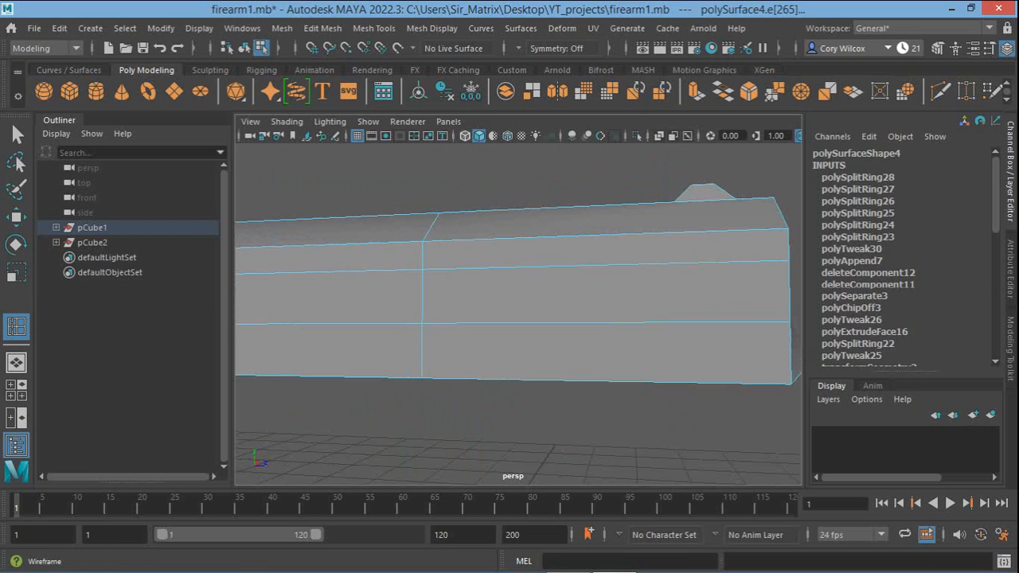
pyautogui.click(464, 135)
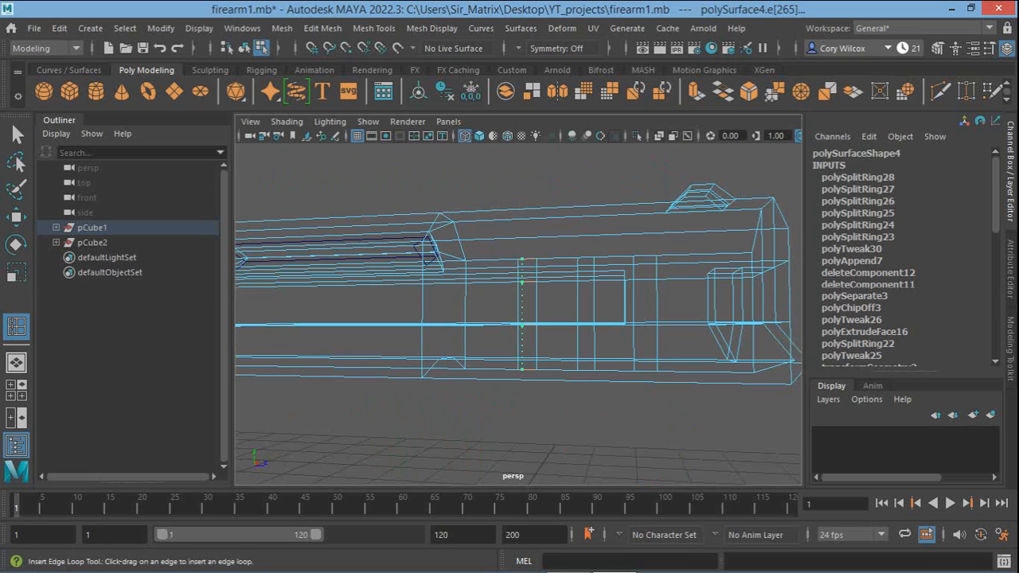
pyautogui.moveTo(522, 281); pyautogui.dragTo(518, 282)
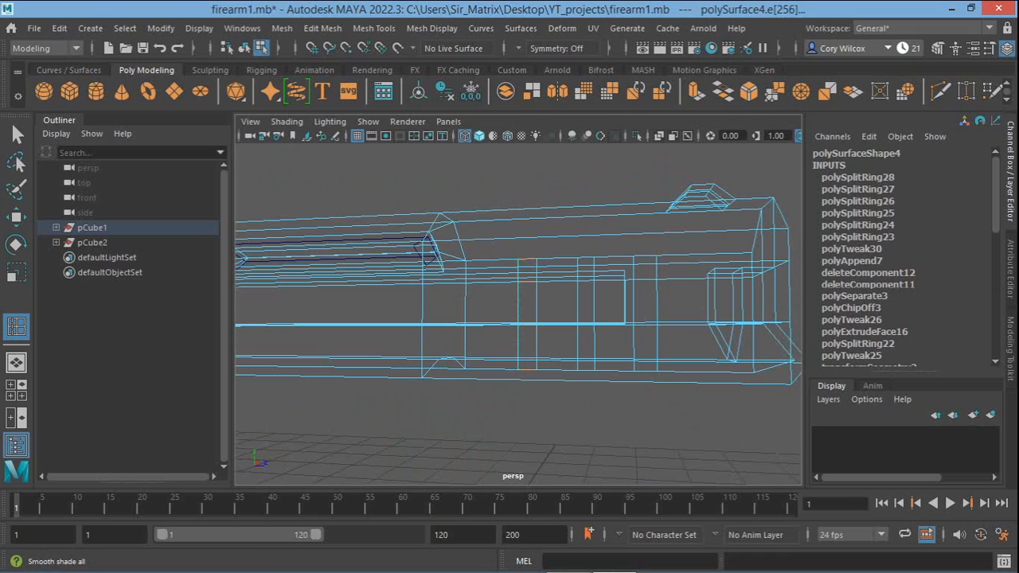
pyautogui.click(478, 135)
pyautogui.hotkey('ctrl', 'z')
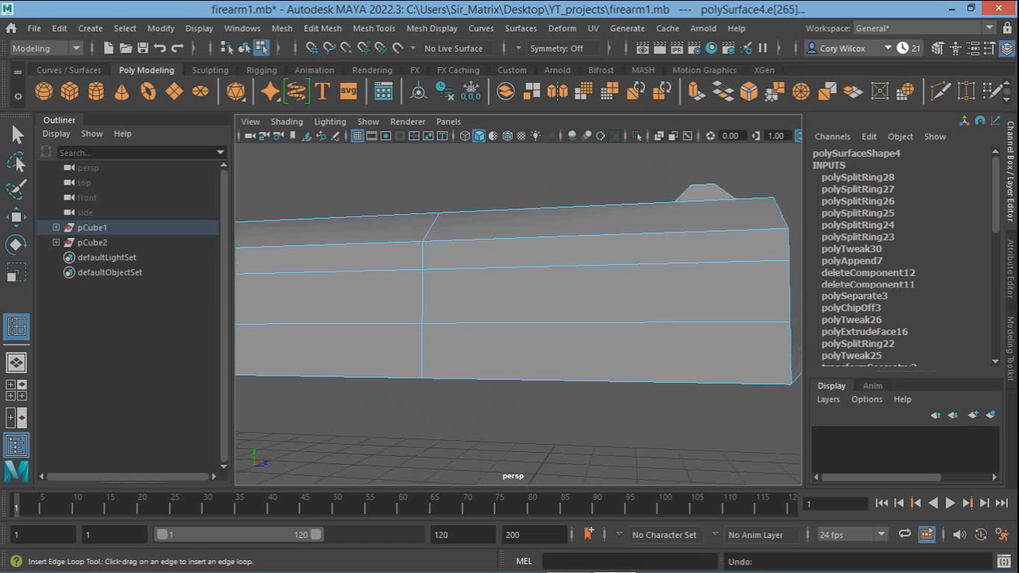
# Insert two closely spaced vertical edge loops on the opposite side of the slide, matching the first narrow strip behind the port
pyautogui.moveTo(517, 310)
pyautogui.keyDown('alt'); pyautogui.mouseDown()
pyautogui.moveTo(279, 328)
pyautogui.moveTo(505, 312)
pyautogui.mouseUp(); pyautogui.keyUp('alt')
pyautogui.press('4')
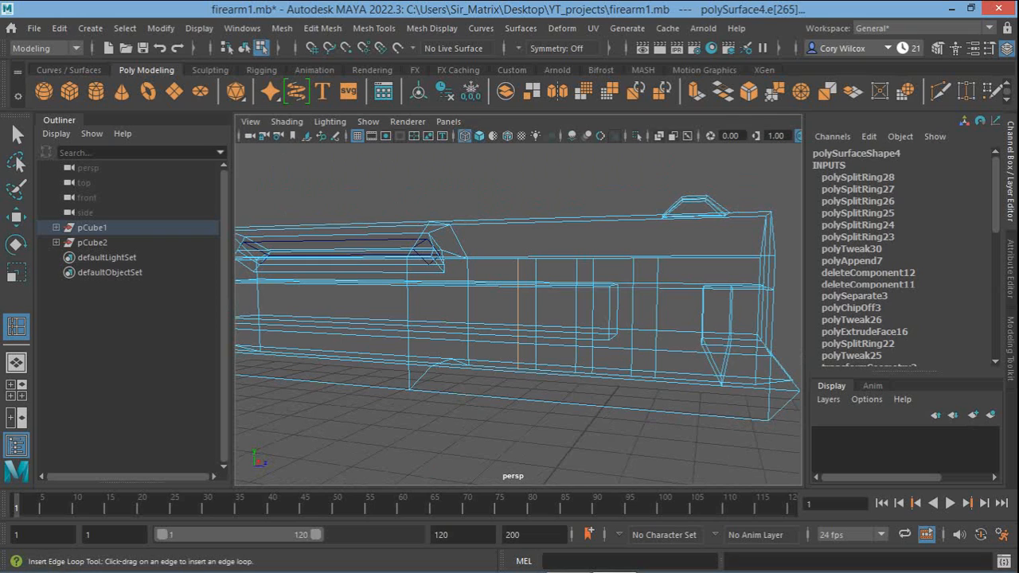
pyautogui.click(478, 135)
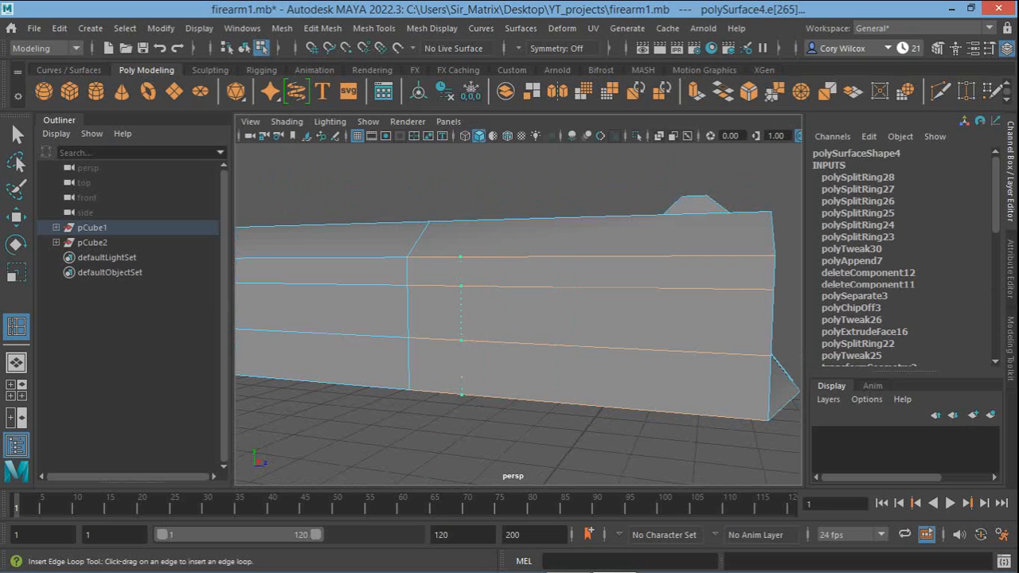
pyautogui.click(460, 341)
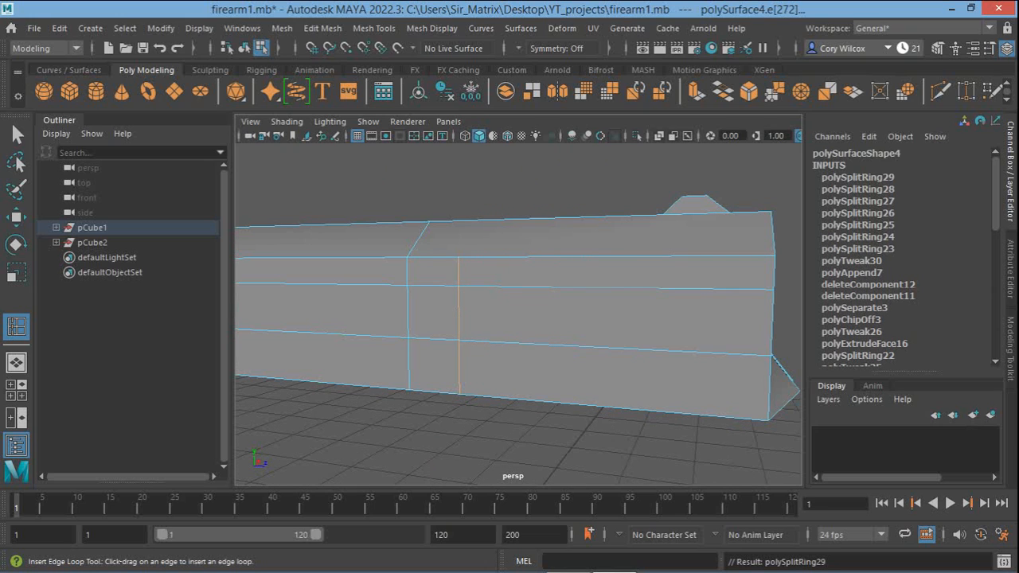
pyautogui.click(528, 345)
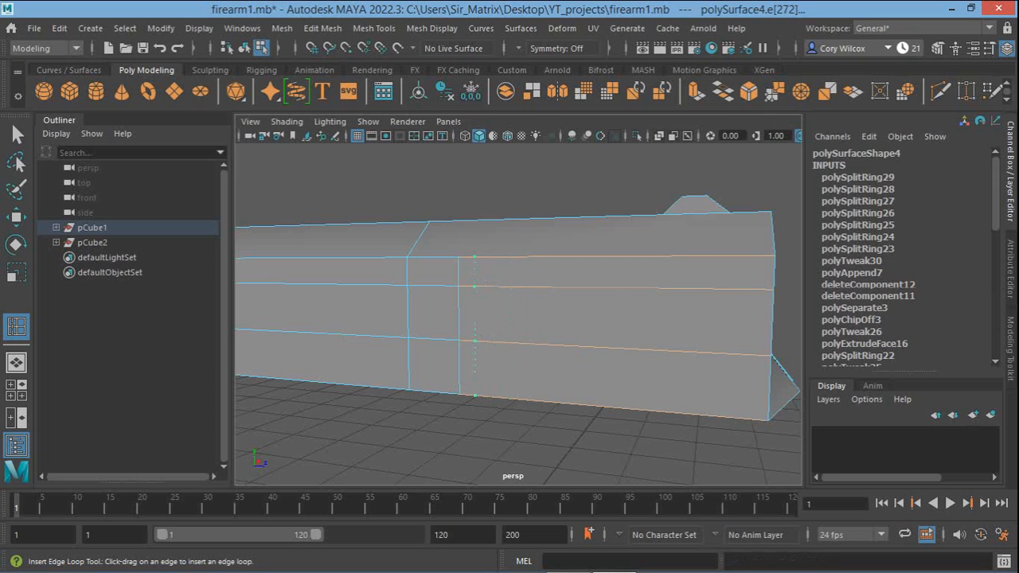
pyautogui.moveTo(474, 342); pyautogui.dragTo(474, 342)
# Insert two more pairs of vertical edge loops toward the rear on this side, completing three narrow strips
pyautogui.click(577, 347)
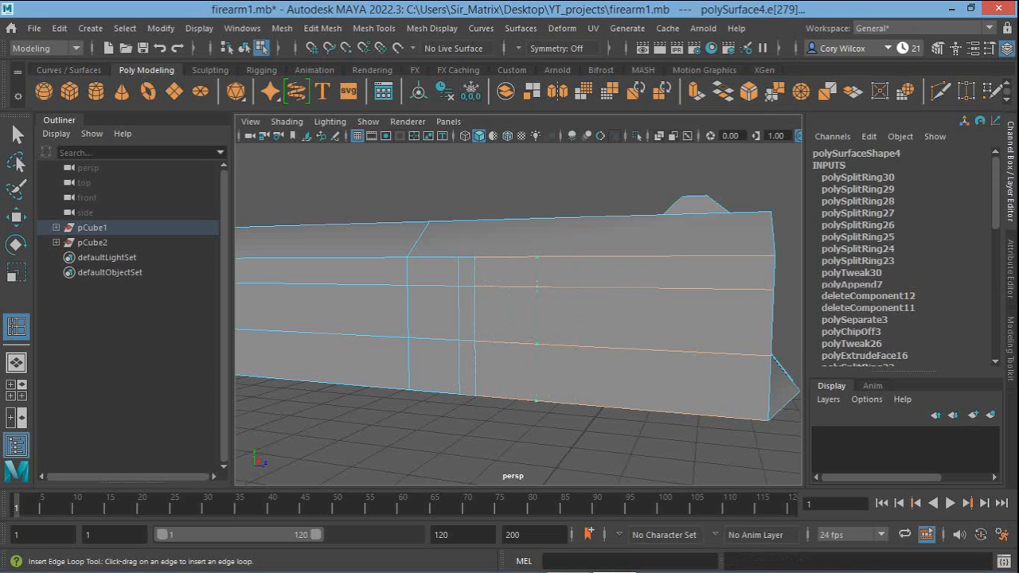
pyautogui.moveTo(537, 344); pyautogui.dragTo(512, 344)
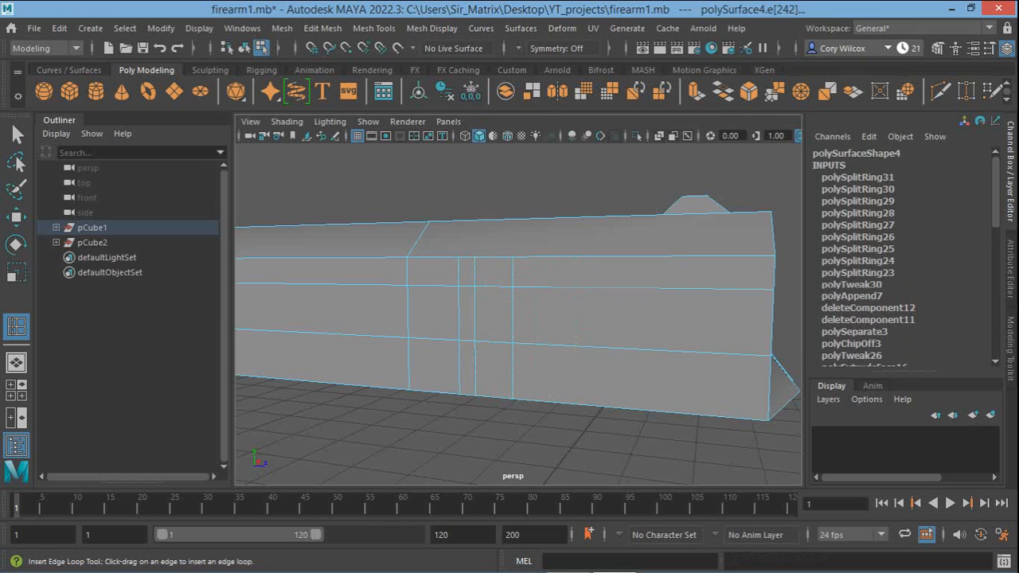
pyautogui.hotkey('ctrl', 'z')
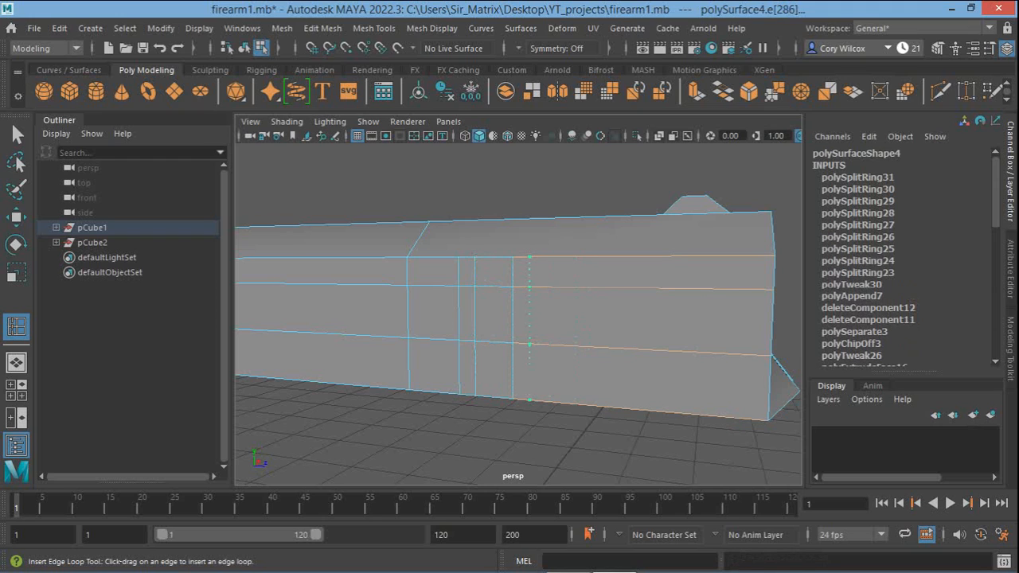
pyautogui.click(529, 345)
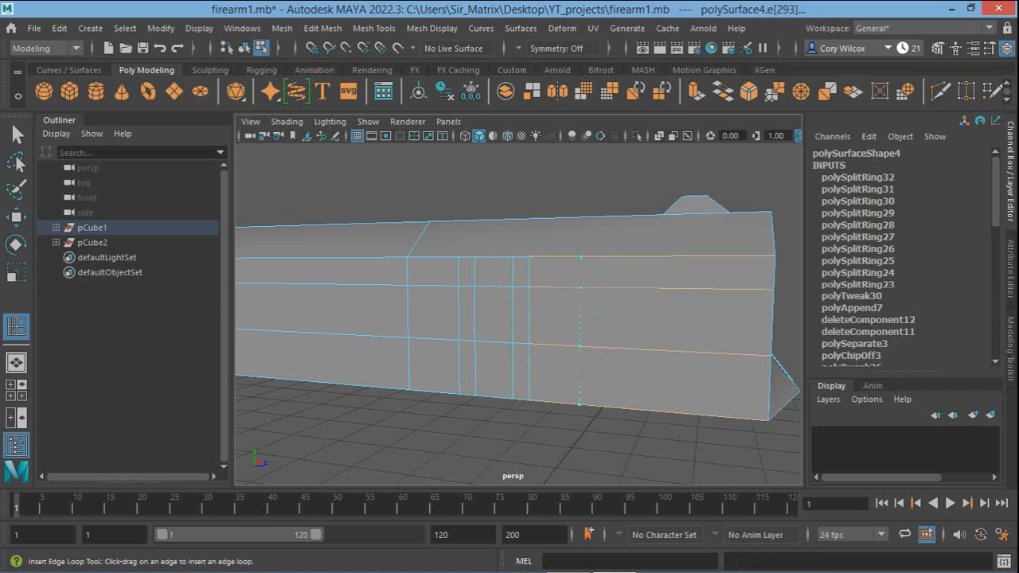
pyautogui.click(580, 346)
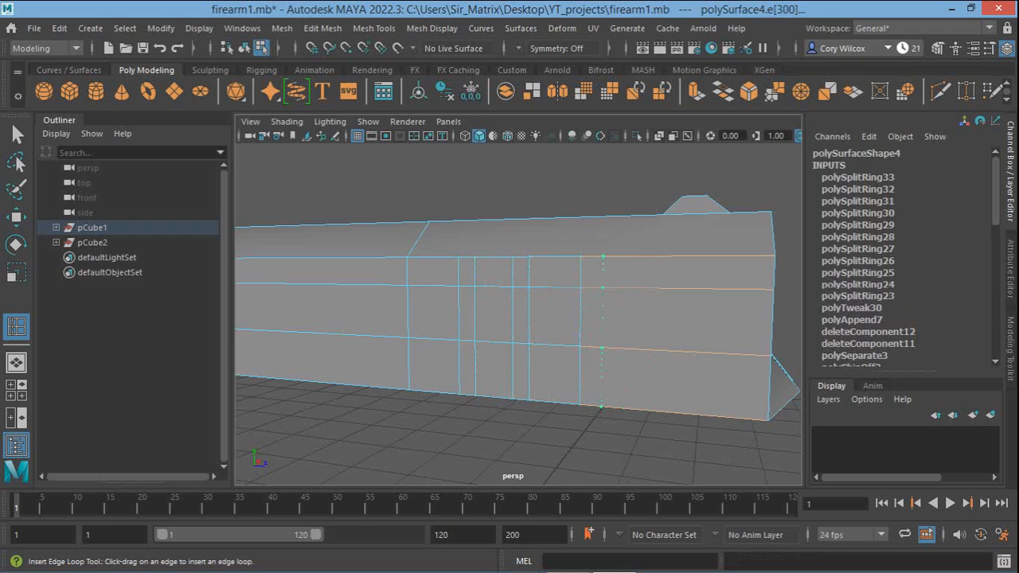
pyautogui.click(598, 347)
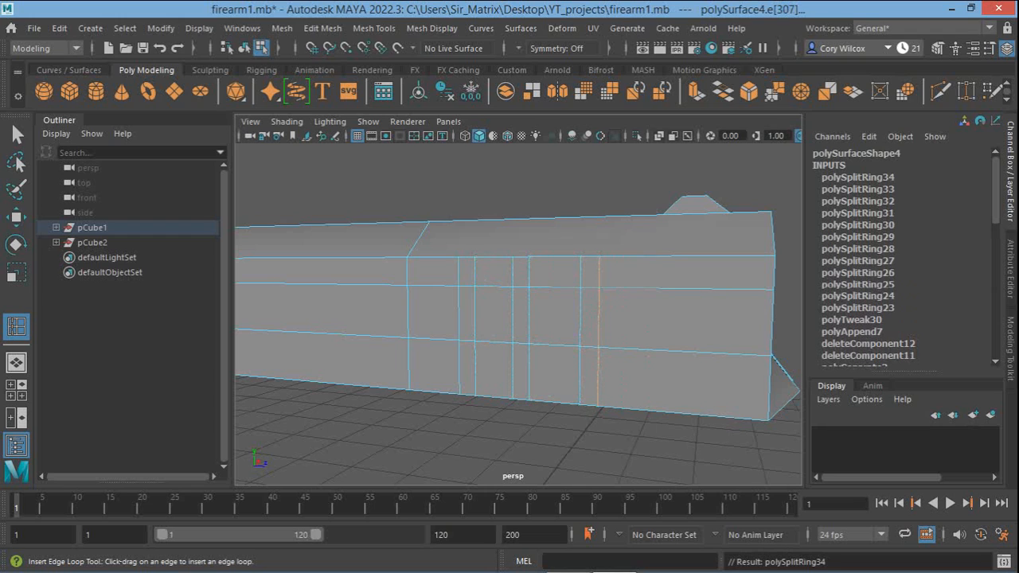
pyautogui.press('q')
# Move the six strip vertices on the lower horizontal edge line toward the slide's rear along Z, bending the strips into chevrons
pyautogui.scroll(-3, 644, 344)
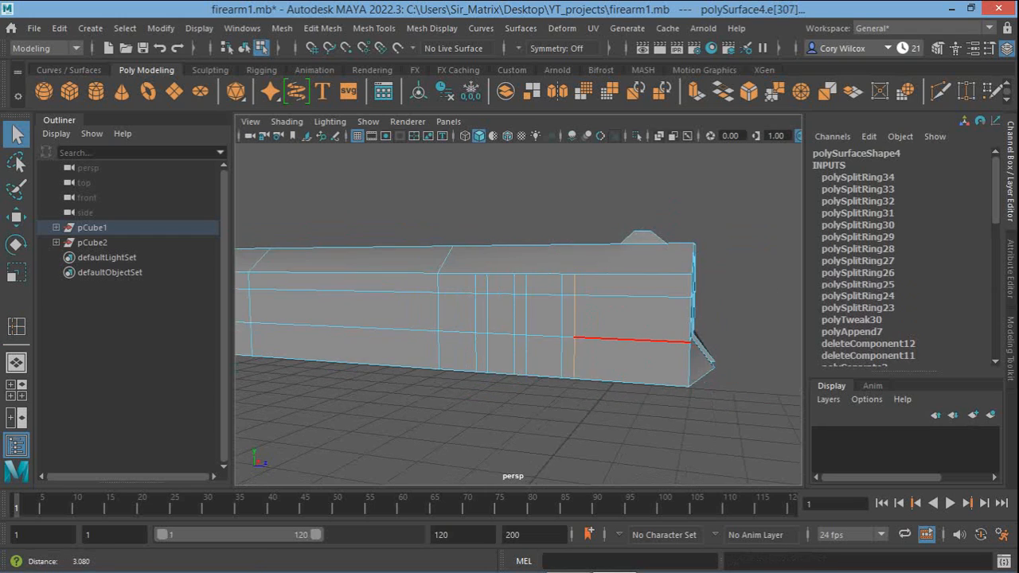
pyautogui.moveTo(643, 342)
pyautogui.keyDown('alt'); pyautogui.mouseDown()
pyautogui.moveTo(341, 342)
pyautogui.moveTo(579, 340)
pyautogui.moveTo(639, 324)
pyautogui.mouseUp(); pyautogui.keyUp('alt')
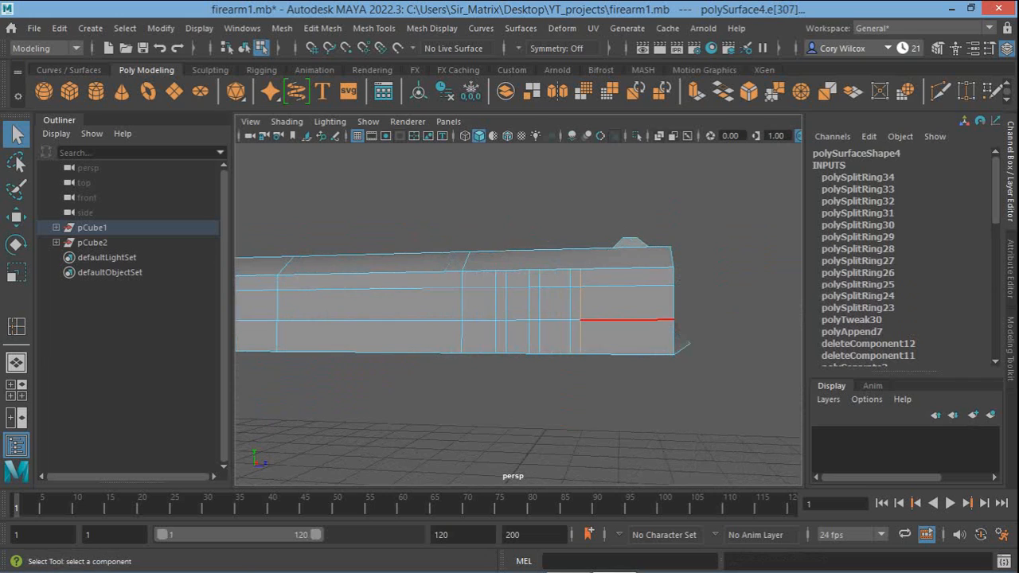
pyautogui.moveTo(553, 146); pyautogui.dragTo(477, 148, button='right')
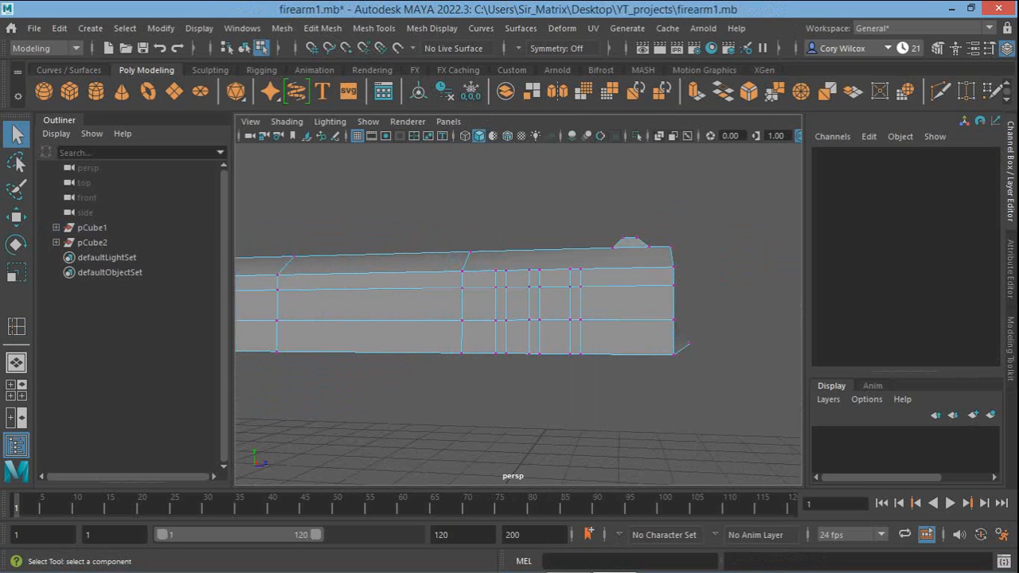
pyautogui.click(539, 320)
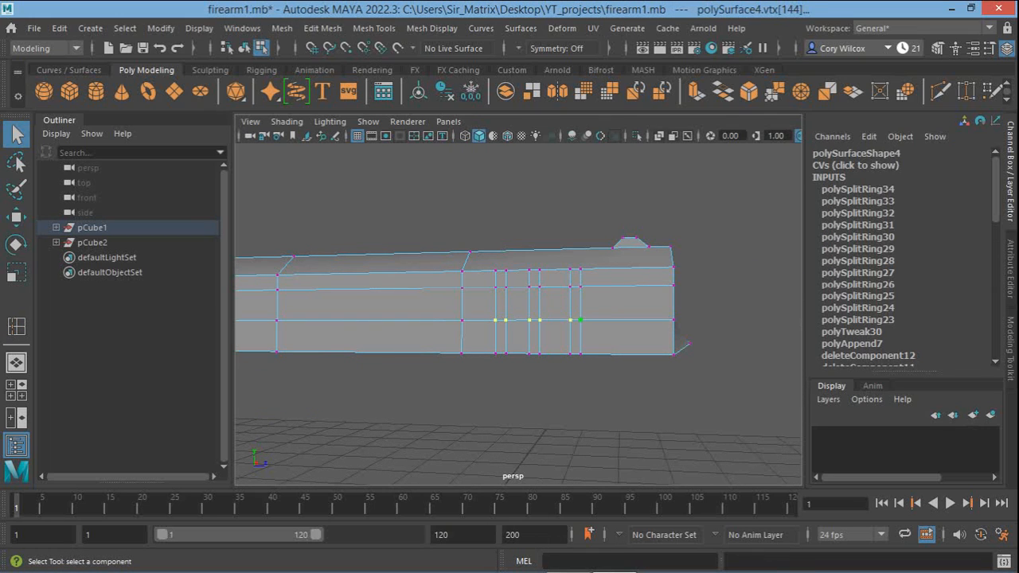
pyautogui.press('w')
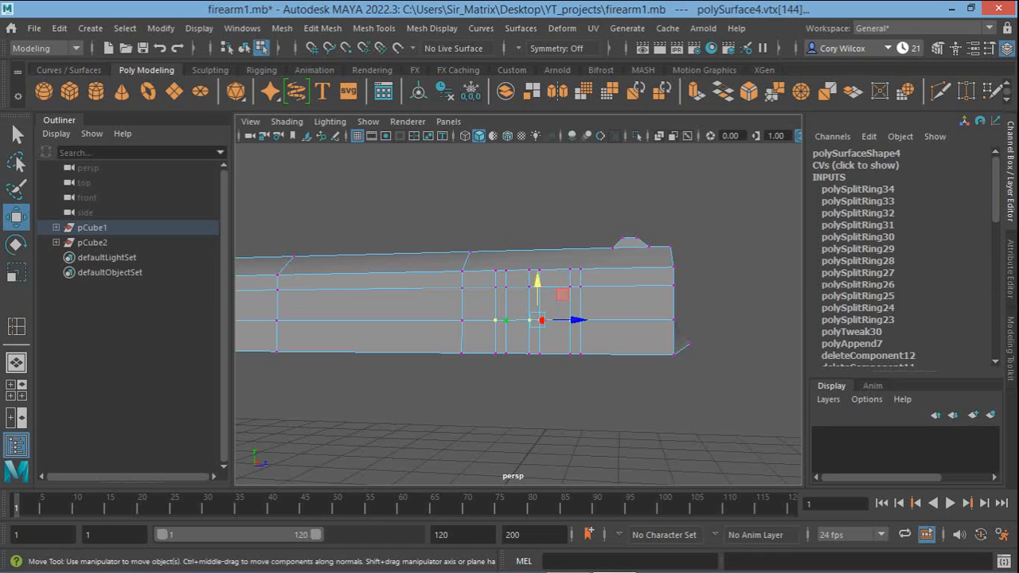
pyautogui.moveTo(574, 320); pyautogui.dragTo(611, 320)
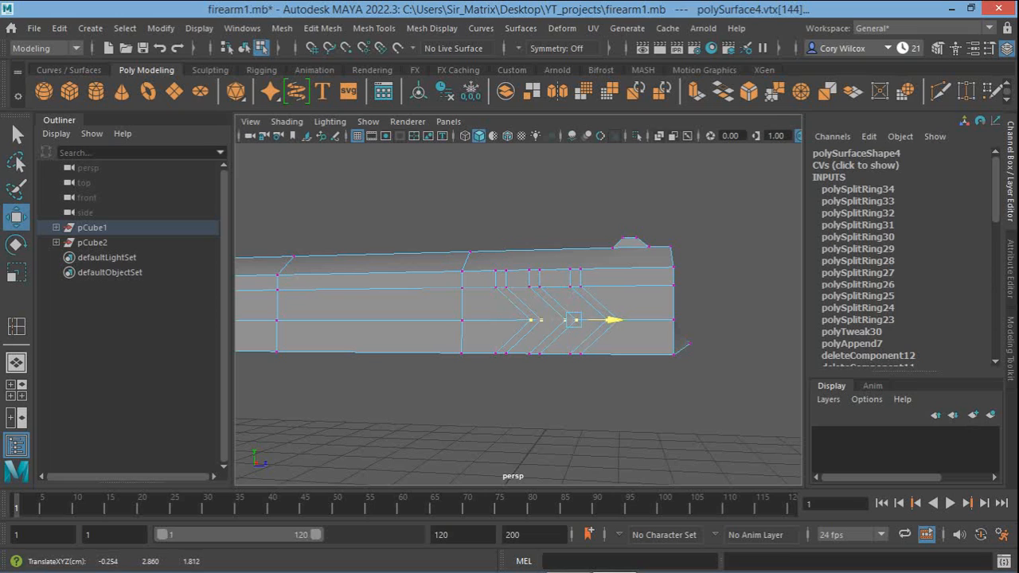
# Move the six strip vertices on the horizontal edge line above toward the slide's rear along Z
pyautogui.press('q')
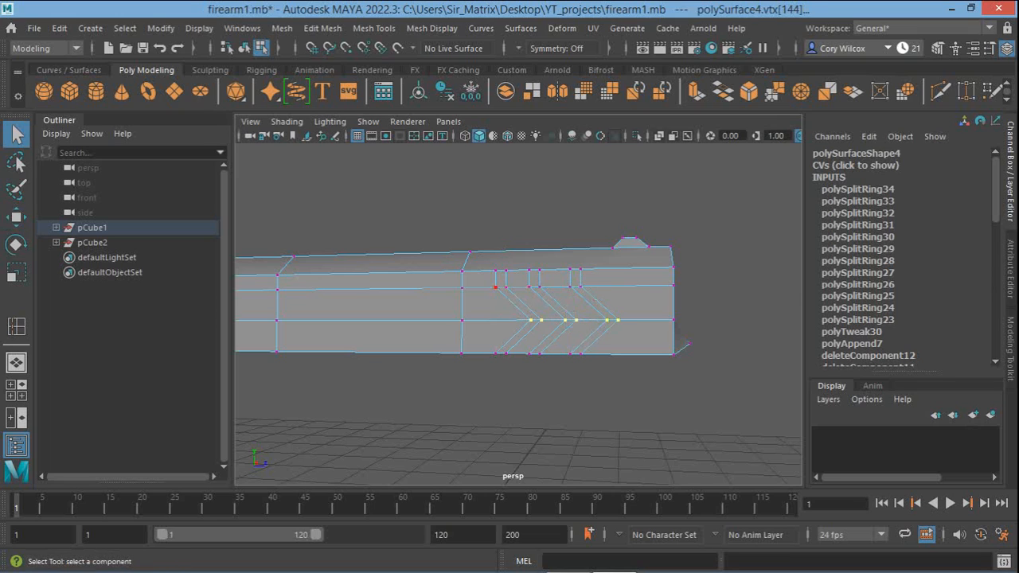
pyautogui.click(495, 286)
pyautogui.press('w')
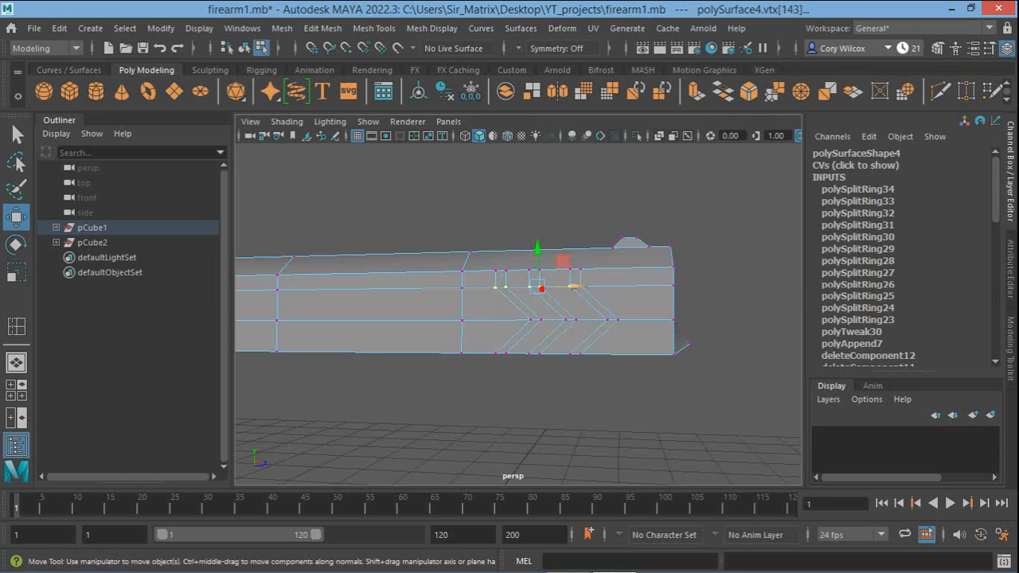
pyautogui.moveTo(566, 287); pyautogui.dragTo(320, 312)
pyautogui.press('q')
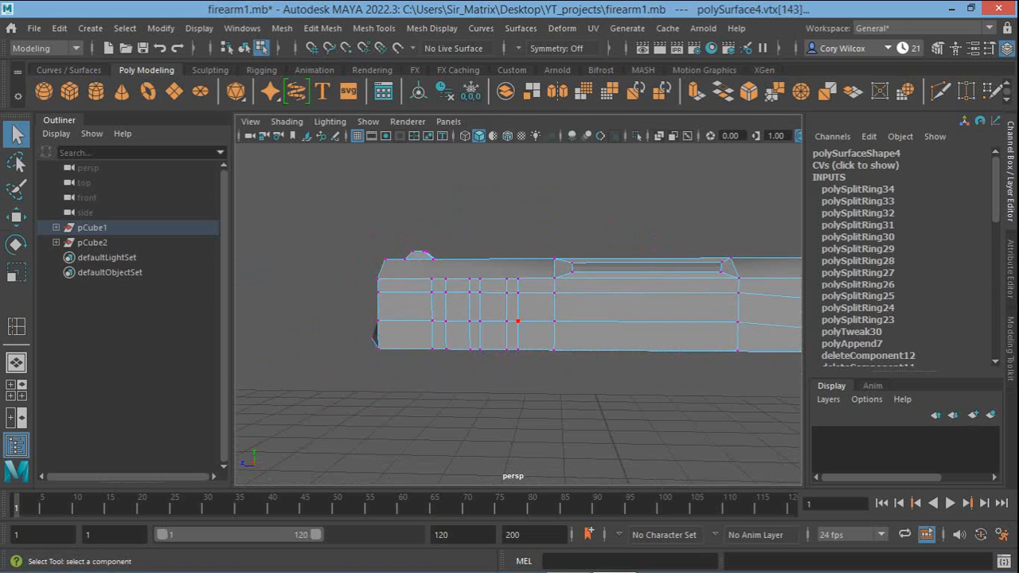
# Move the twelve strip vertices on the two middle horizontal edge lines toward the slide's rear along Z, slanting the strips into chevrons
pyautogui.click(446, 321)
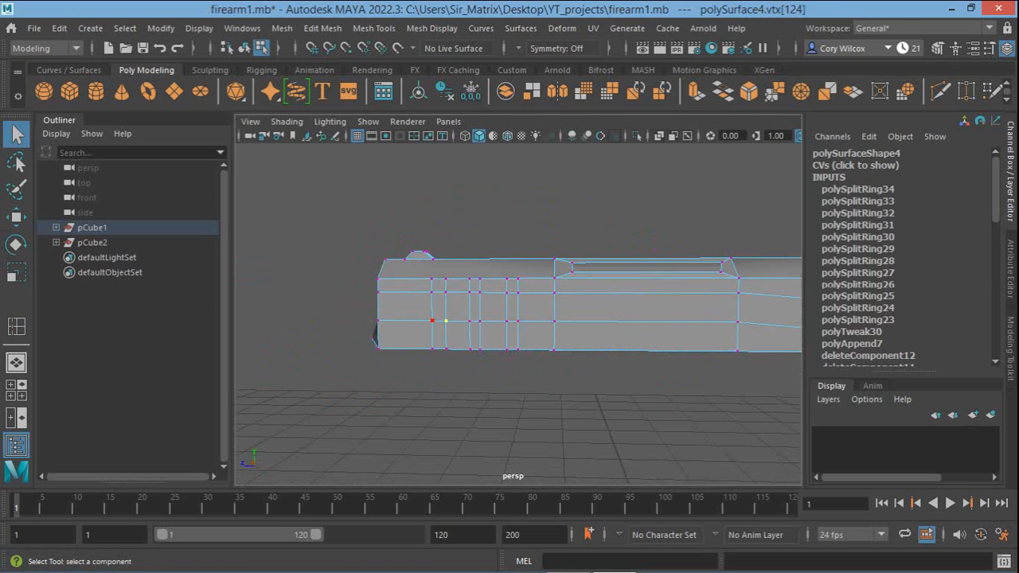
pyautogui.keyDown('shift'); pyautogui.click(432, 321); pyautogui.keyUp('shift')
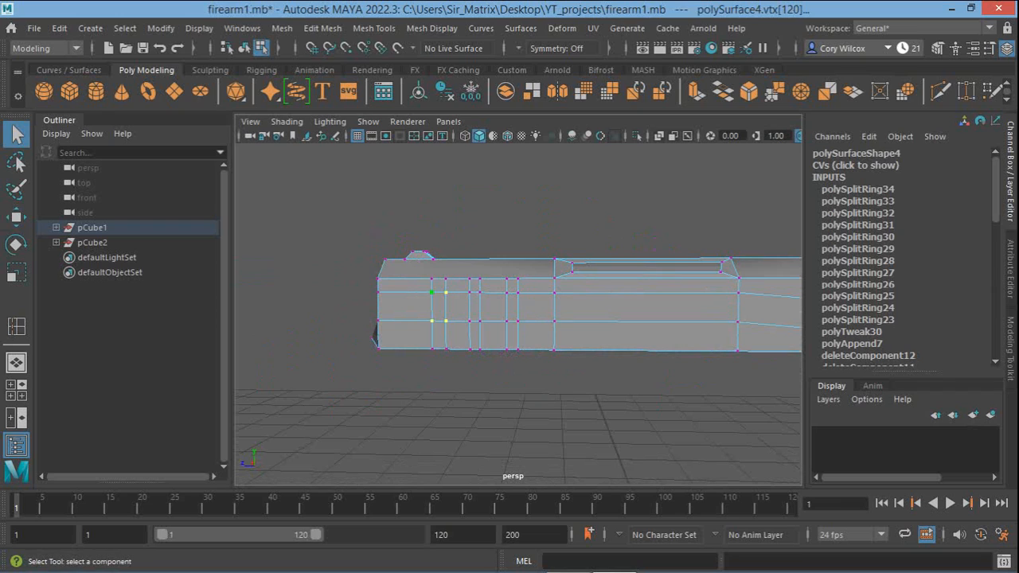
pyautogui.keyDown('shift'); pyautogui.click(432, 292); pyautogui.keyUp('shift')
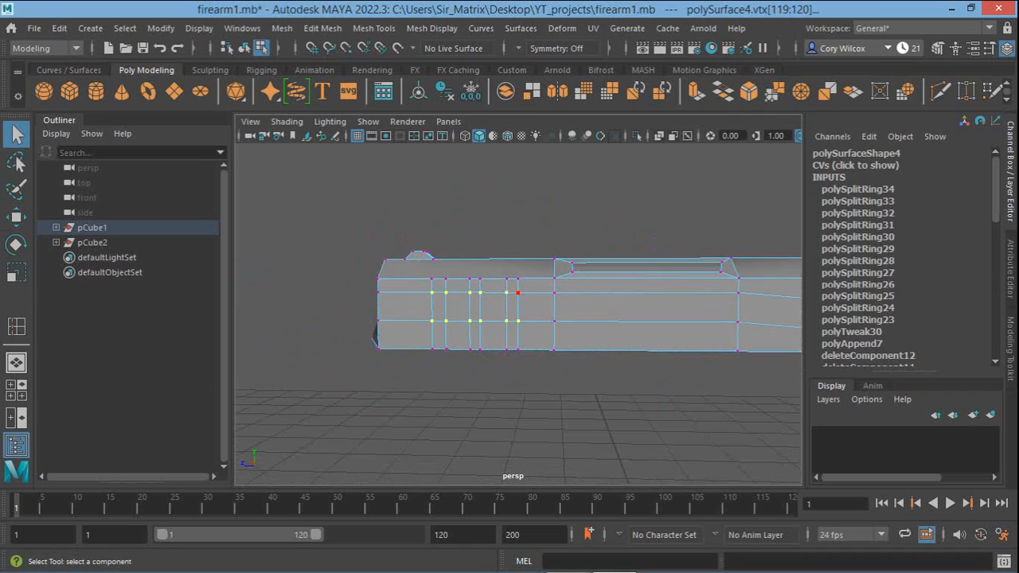
pyautogui.press('w')
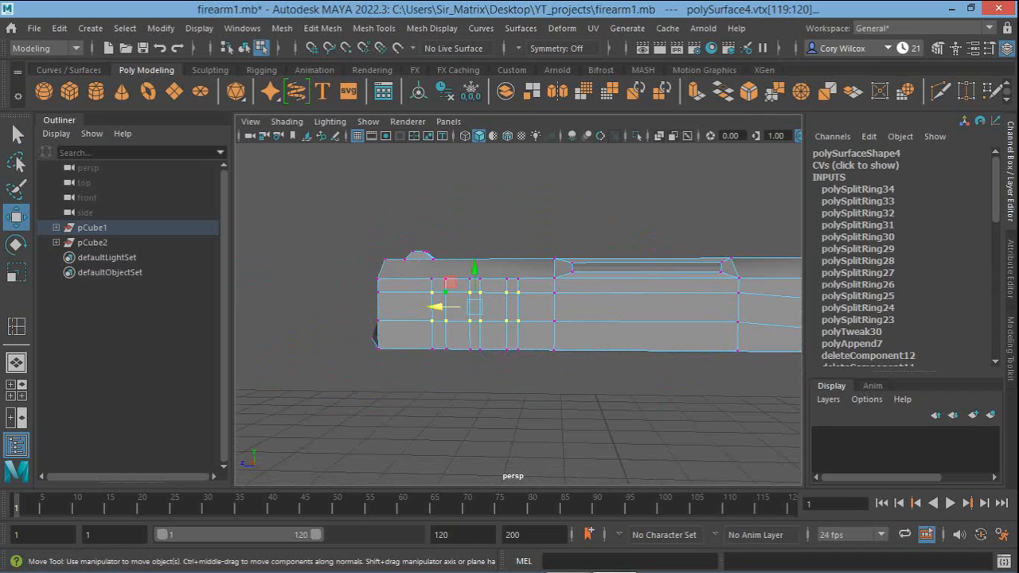
pyautogui.moveTo(436, 306); pyautogui.dragTo(412, 307)
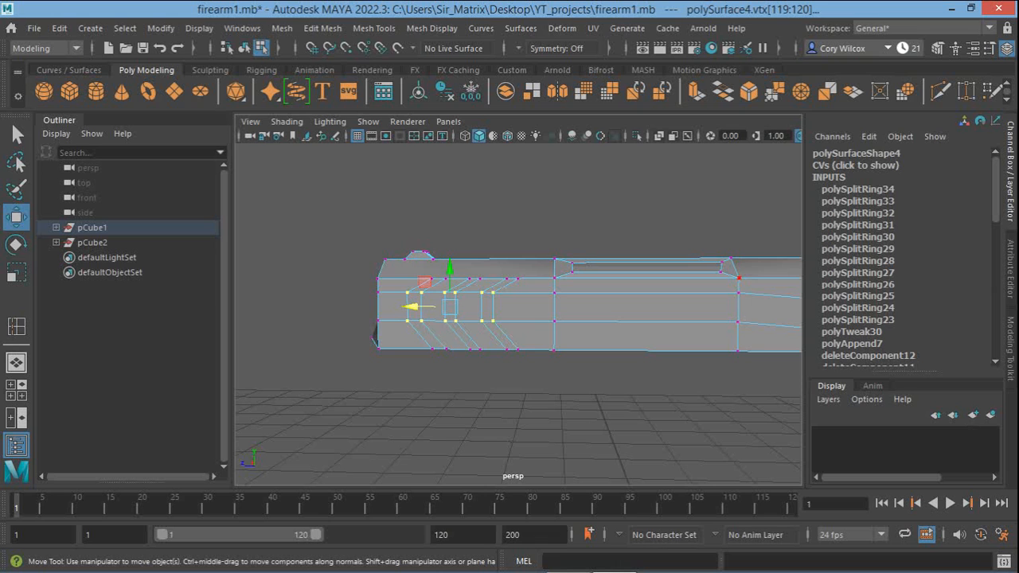
pyautogui.keyDown('alt'); pyautogui.moveTo(509, 319); pyautogui.dragTo(511, 360); pyautogui.keyUp('alt')
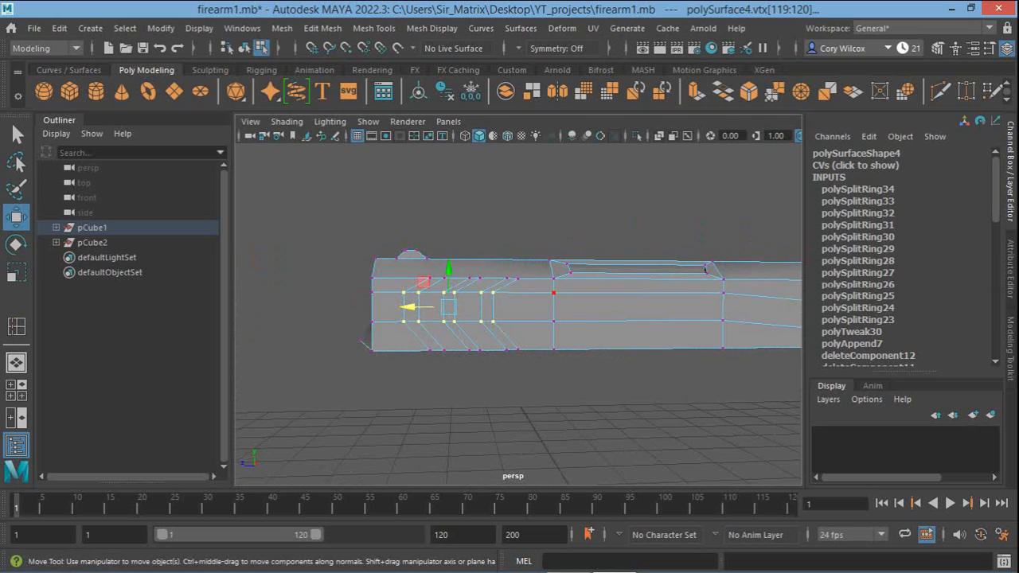
# Scale the twelve selected strip vertices closer together along Z
pyautogui.press('r')
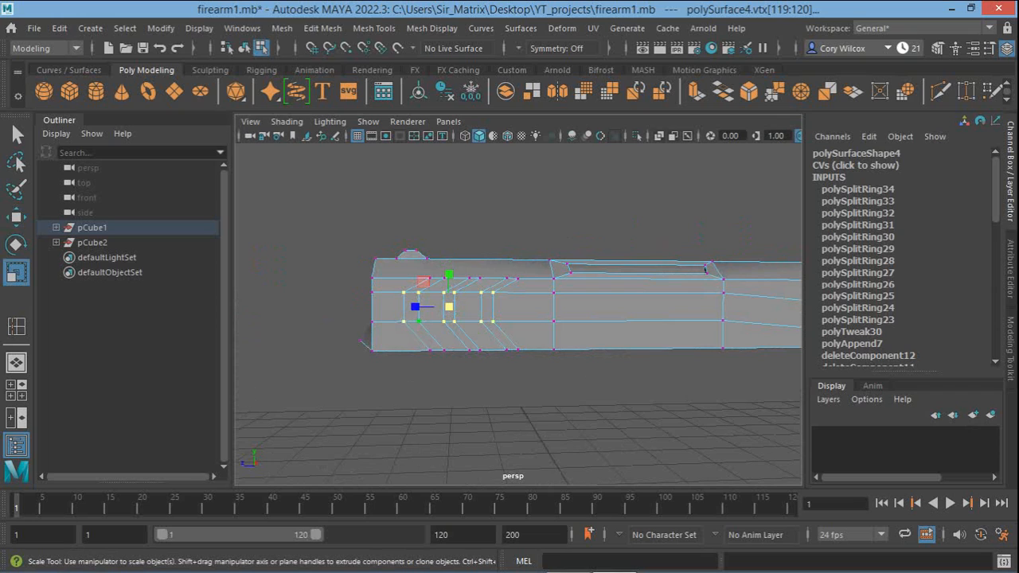
pyautogui.moveTo(414, 306); pyautogui.dragTo(422, 306)
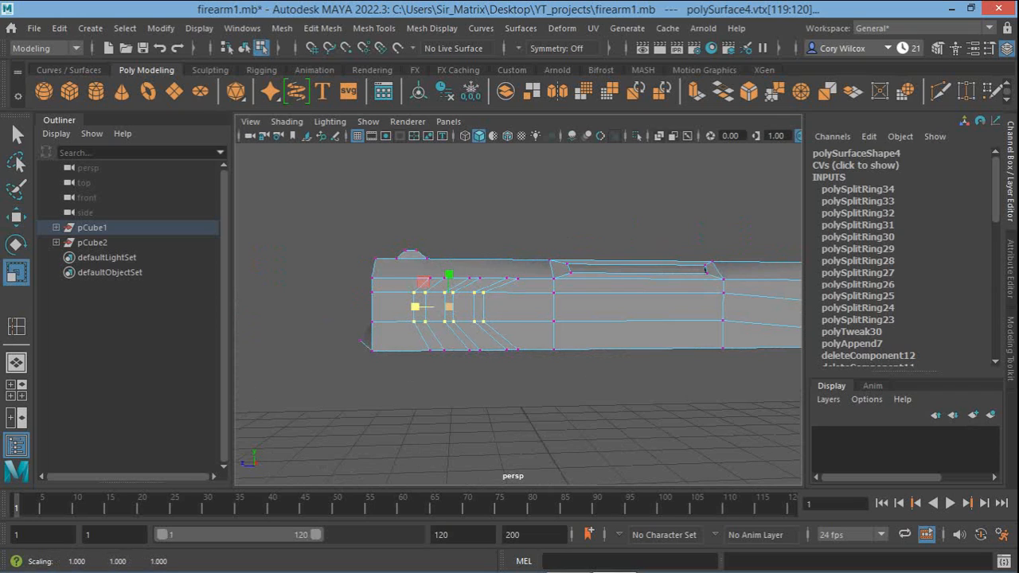
pyautogui.press('q')
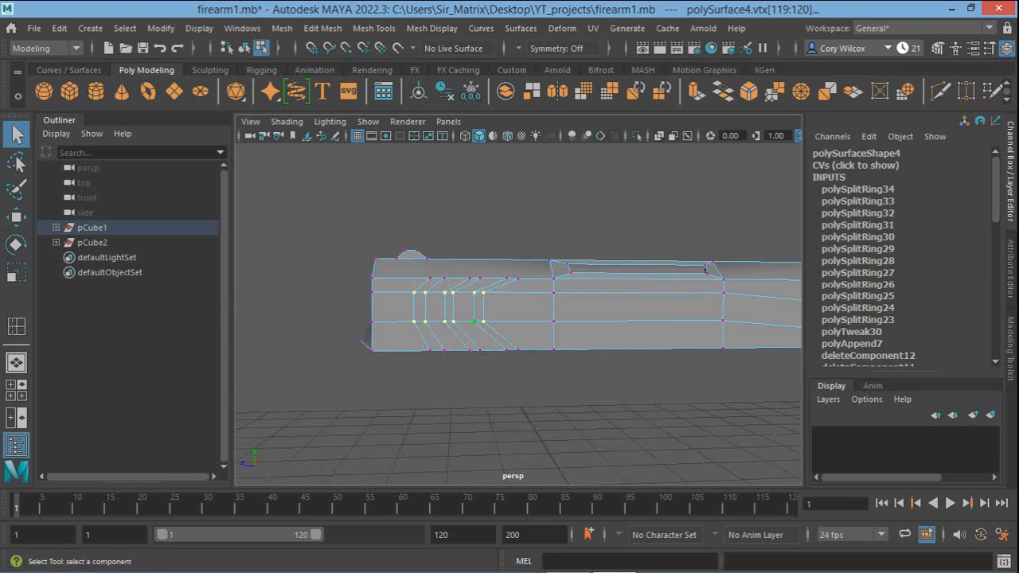
# Select all nine faces of the three chevron strips on the slide's other side
pyautogui.keyDown('alt'); pyautogui.moveTo(704, 269); pyautogui.dragTo(593, 279); pyautogui.keyUp('alt')
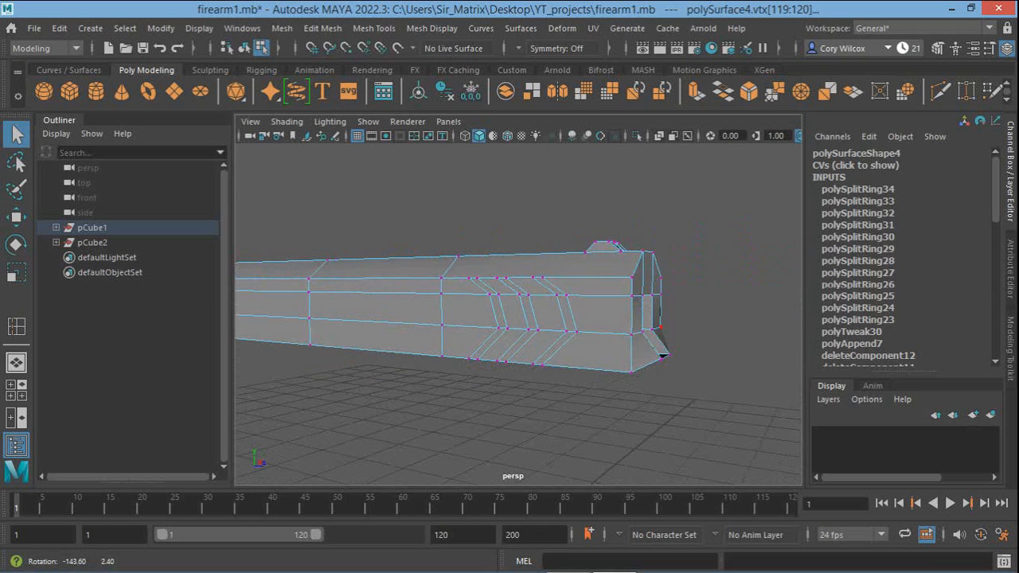
pyautogui.rightClick(477, 277)
pyautogui.click(476, 188)
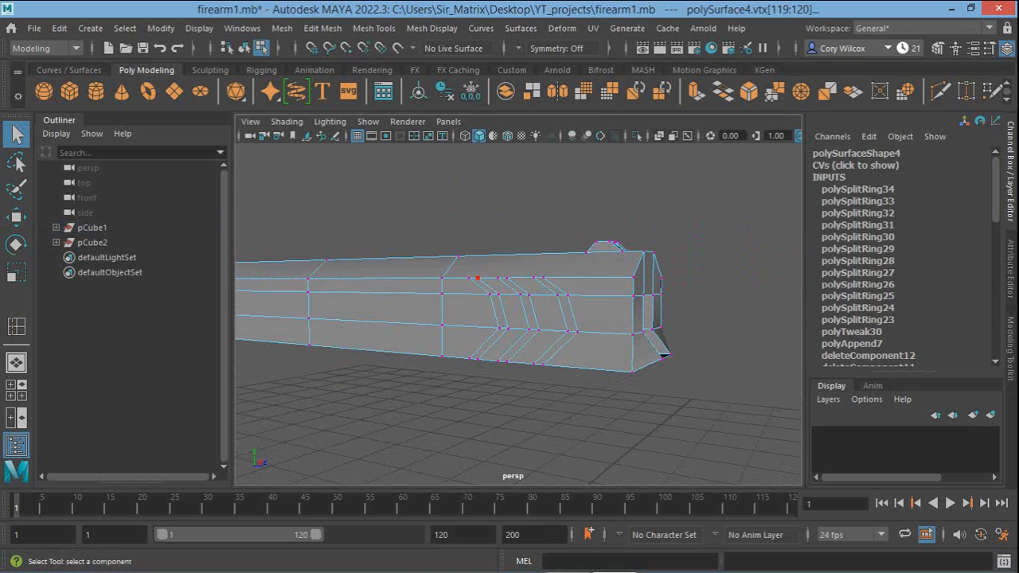
pyautogui.click(482, 287)
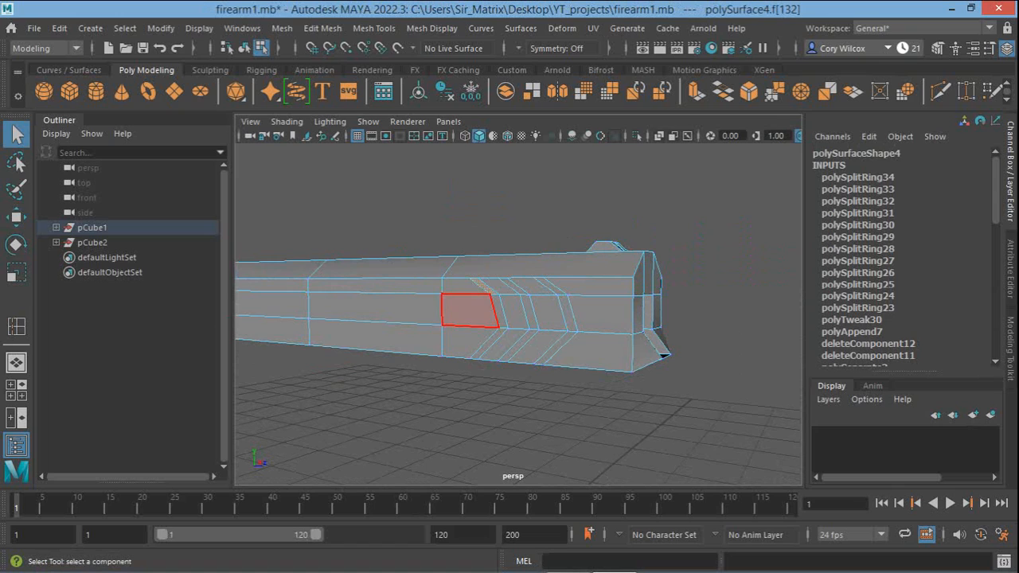
pyautogui.keyDown('shift'); pyautogui.click(487, 310); pyautogui.keyUp('shift')
pyautogui.keyDown('shift'); pyautogui.click(485, 344); pyautogui.keyUp('shift')
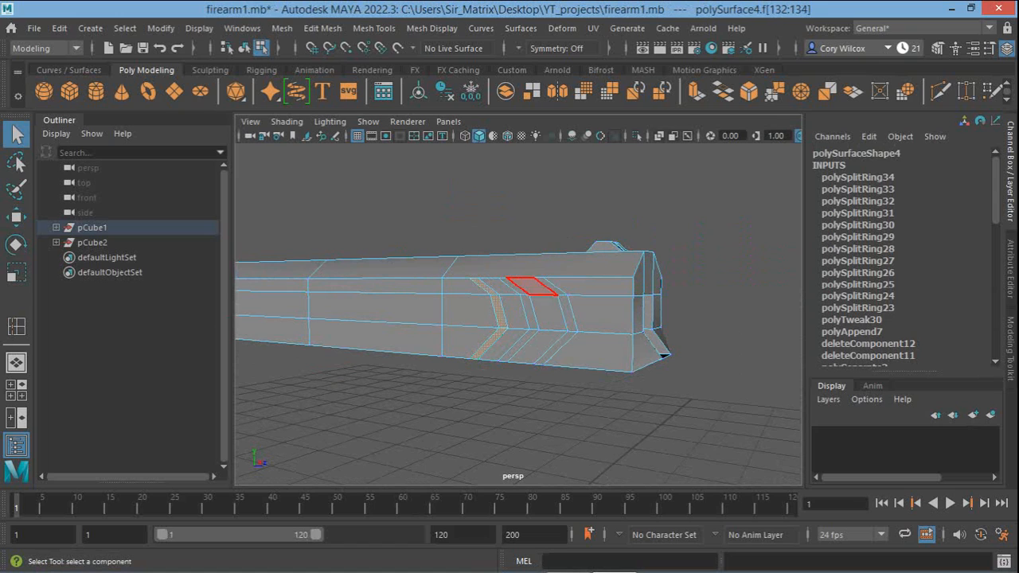
pyautogui.keyDown('shift'); pyautogui.click(521, 287); pyautogui.keyUp('shift')
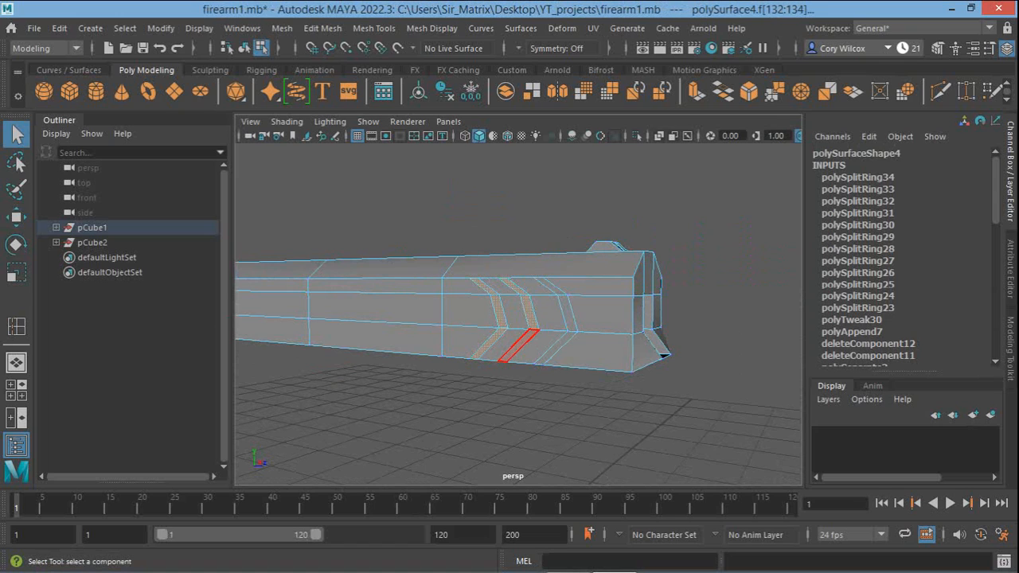
pyautogui.keyDown('shift'); pyautogui.click(518, 345); pyautogui.keyUp('shift')
pyautogui.keyDown('shift'); pyautogui.click(532, 286); pyautogui.keyUp('shift')
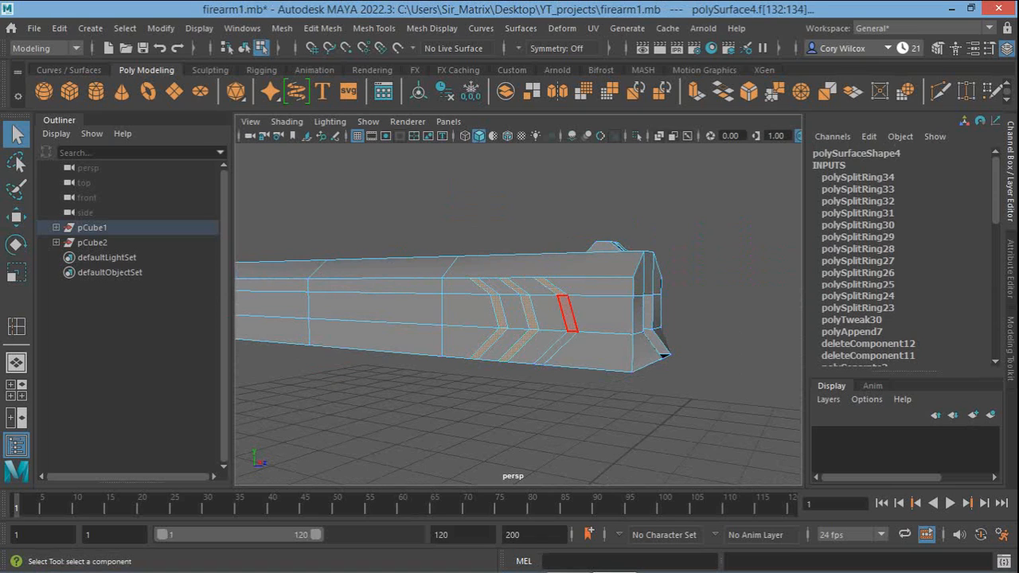
pyautogui.keyDown('shift'); pyautogui.click(567, 314); pyautogui.keyUp('shift')
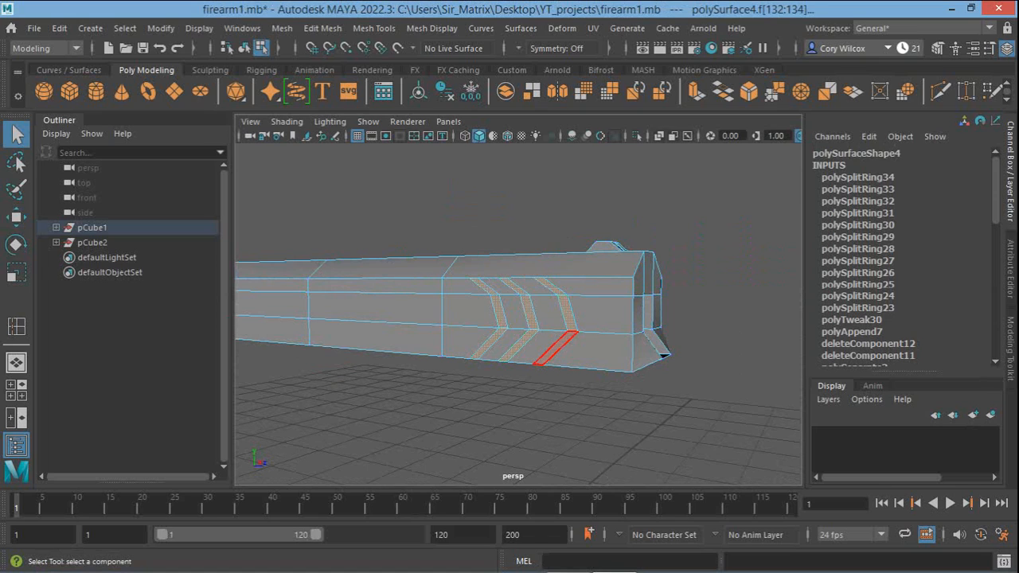
pyautogui.keyDown('shift'); pyautogui.click(556, 348); pyautogui.keyUp('shift')
# Add the nine chevron strip faces on the ejection port side to the face selection
pyautogui.keyDown('alt'); pyautogui.moveTo(641, 279); pyautogui.dragTo(328, 287); pyautogui.keyUp('alt')
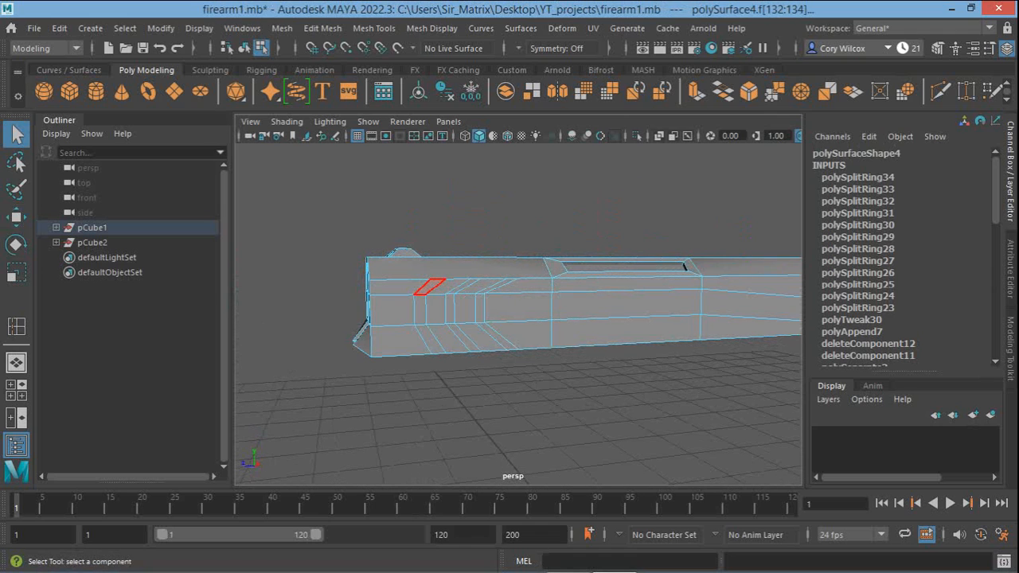
pyautogui.click(428, 287)
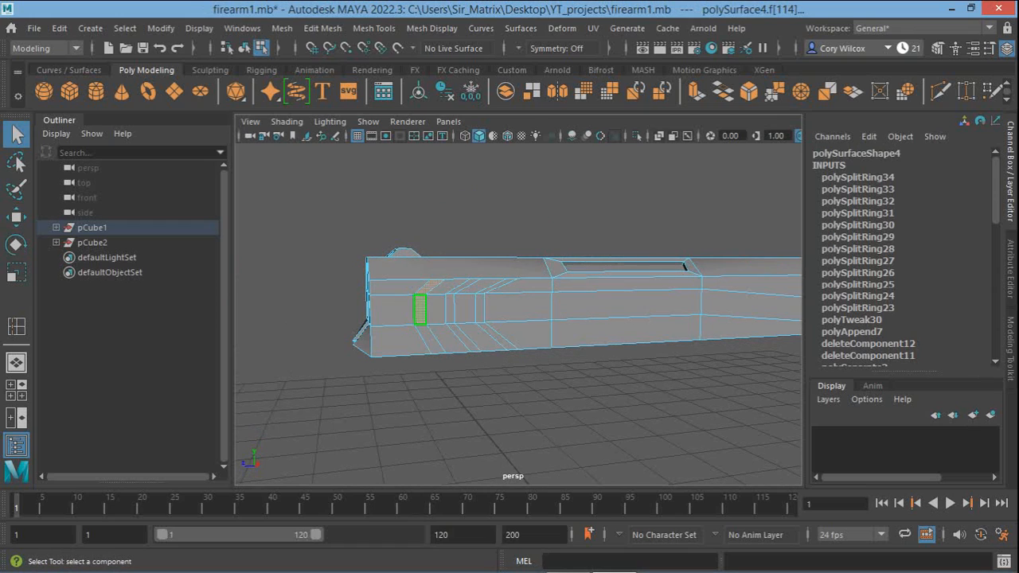
pyautogui.keyDown('shift'); pyautogui.click(419, 309); pyautogui.keyUp('shift')
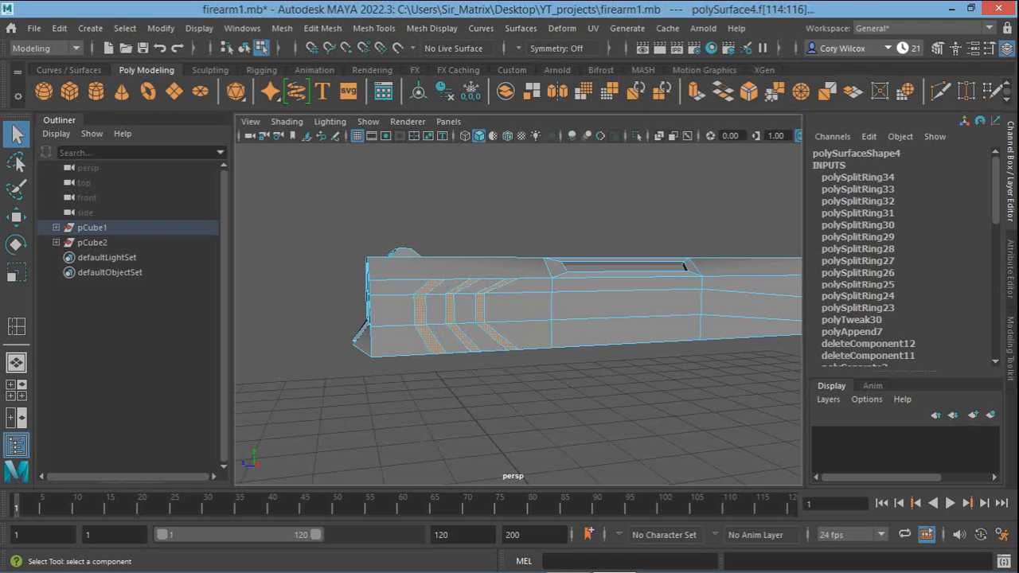
# Extrude the selected chevron faces inward with a Local Translate Z of -0.018 to form recessed grooves on both sides
pyautogui.click(374, 28)
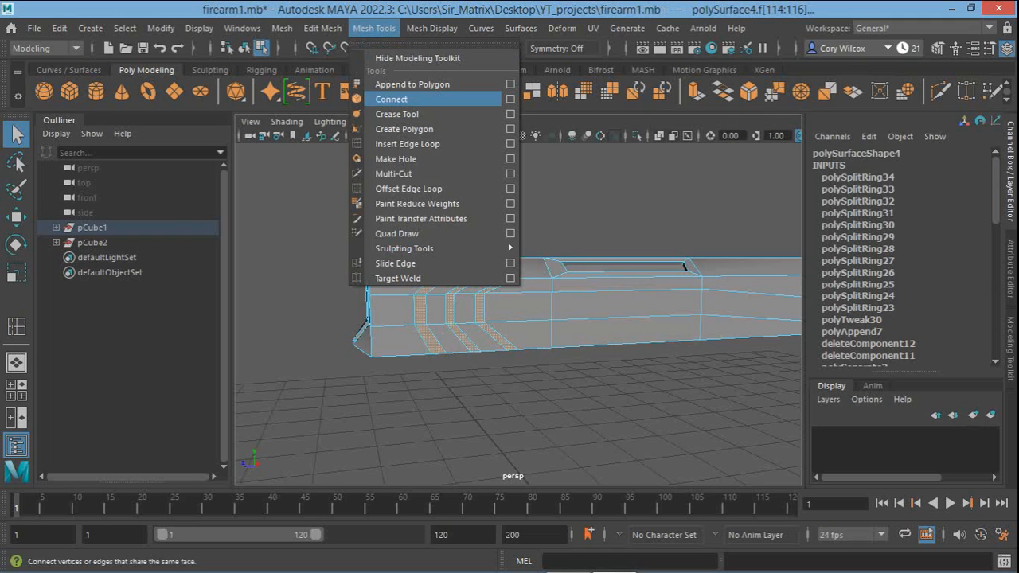
pyautogui.moveTo(322, 28)
pyautogui.click(342, 173)
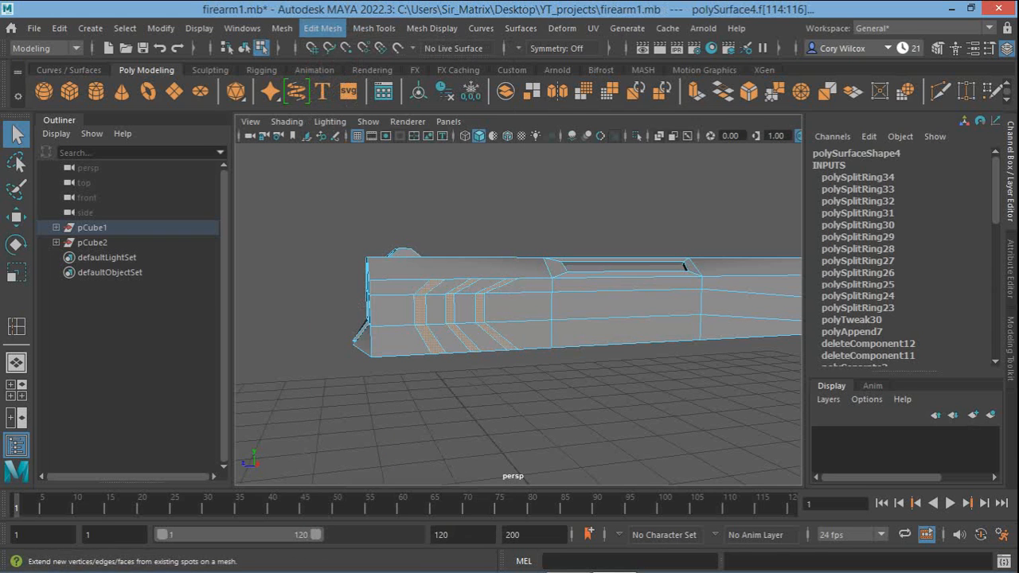
pyautogui.keyDown('alt'); pyautogui.moveTo(621, 254); pyautogui.dragTo(240, 307); pyautogui.keyUp('alt')
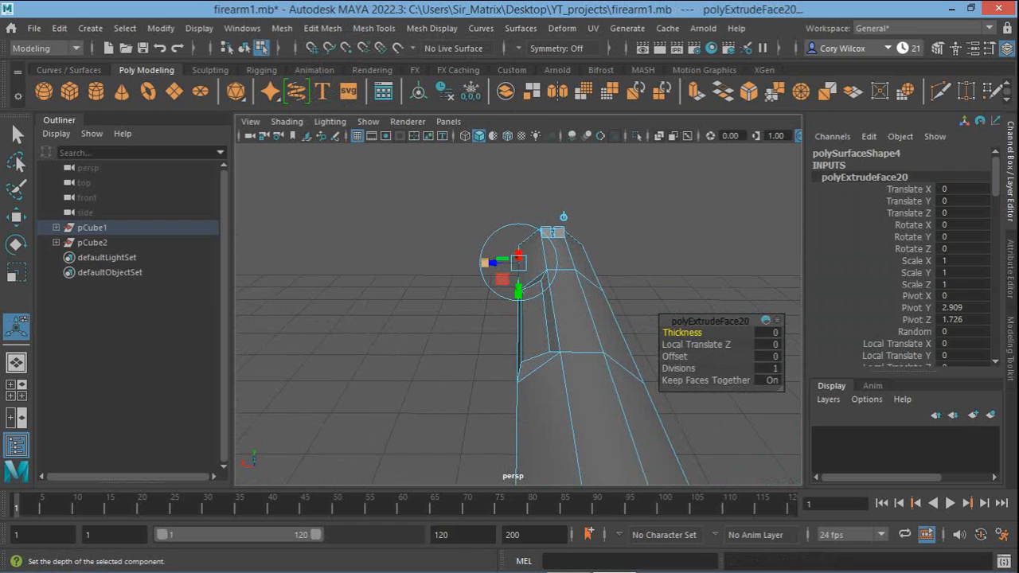
pyautogui.moveTo(485, 263); pyautogui.dragTo(484, 263)
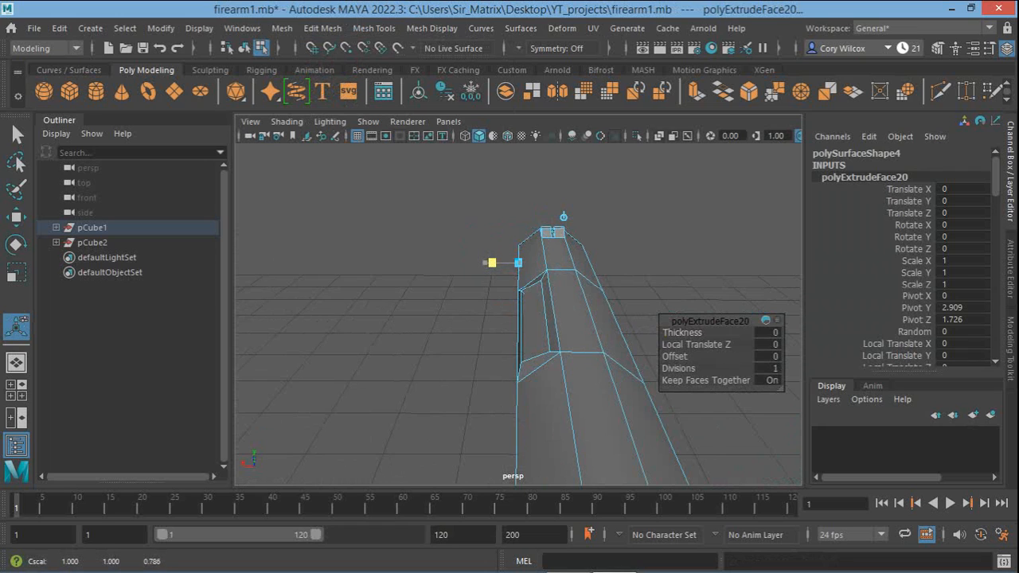
pyautogui.moveTo(491, 263); pyautogui.dragTo(578, 213)
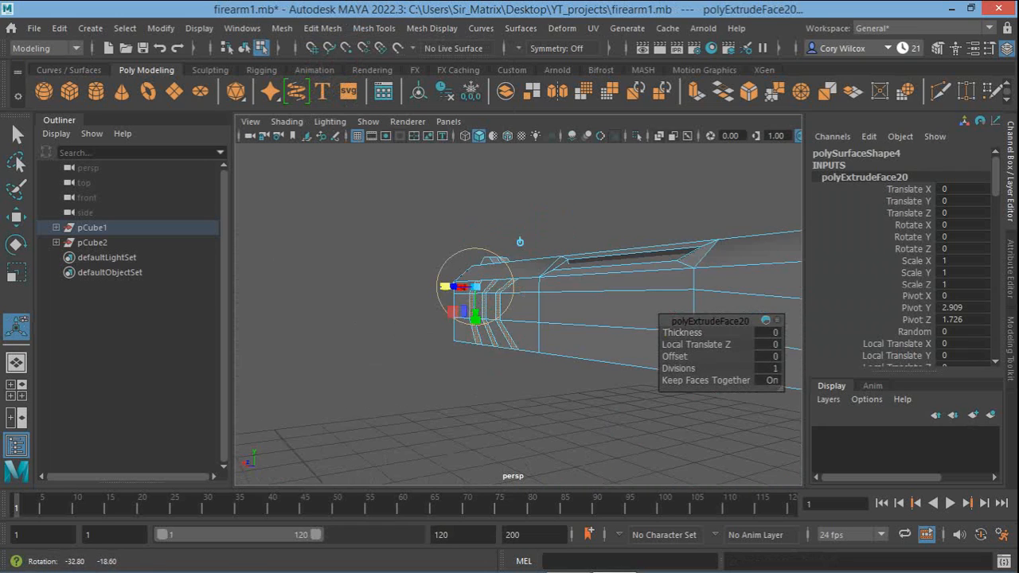
pyautogui.keyDown('alt'); pyautogui.moveTo(470, 249); pyautogui.dragTo(579, 217); pyautogui.keyUp('alt')
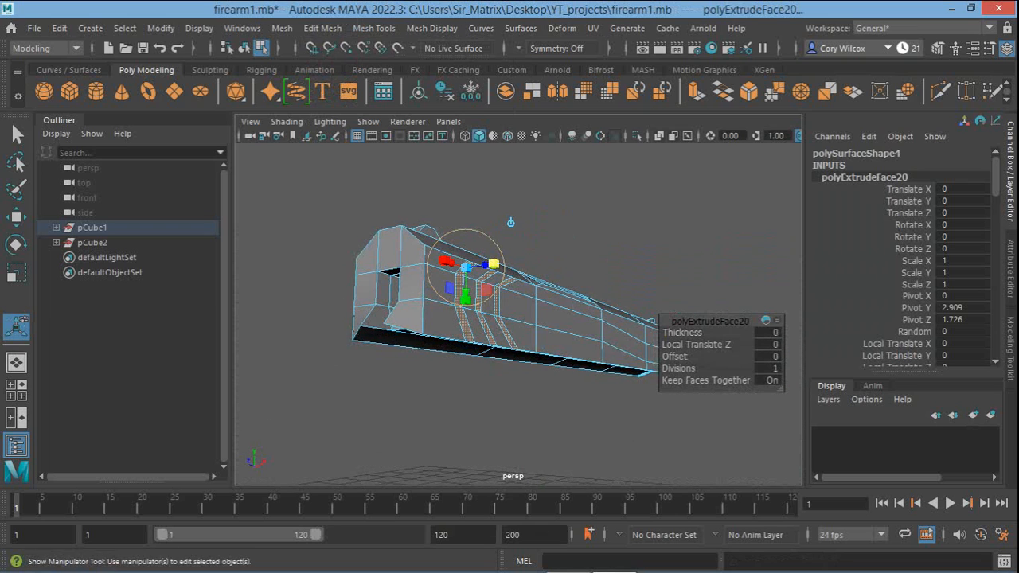
pyautogui.keyDown('alt'); pyautogui.moveTo(491, 216); pyautogui.dragTo(532, 224); pyautogui.keyUp('alt')
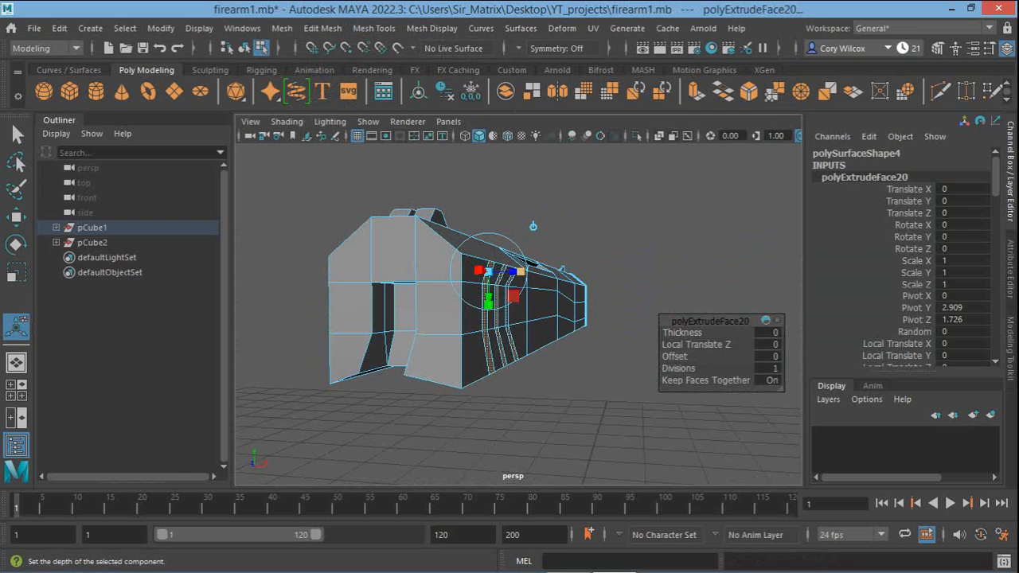
pyautogui.moveTo(514, 271); pyautogui.dragTo(493, 250)
pyautogui.keyDown('alt'); pyautogui.moveTo(512, 204); pyautogui.dragTo(504, 150); pyautogui.keyUp('alt')
pyautogui.scroll(1, 469, 256)
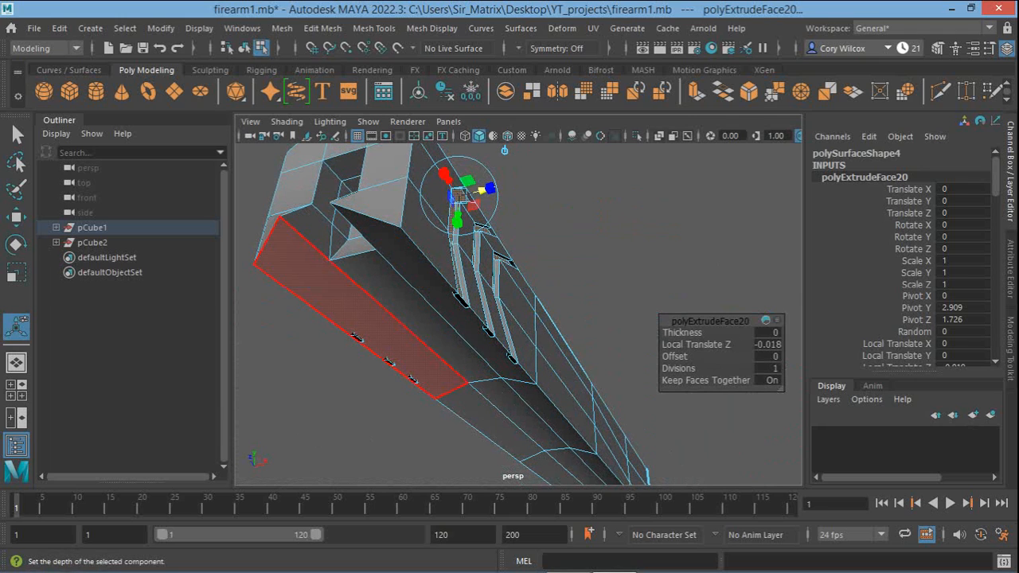
pyautogui.press('q')
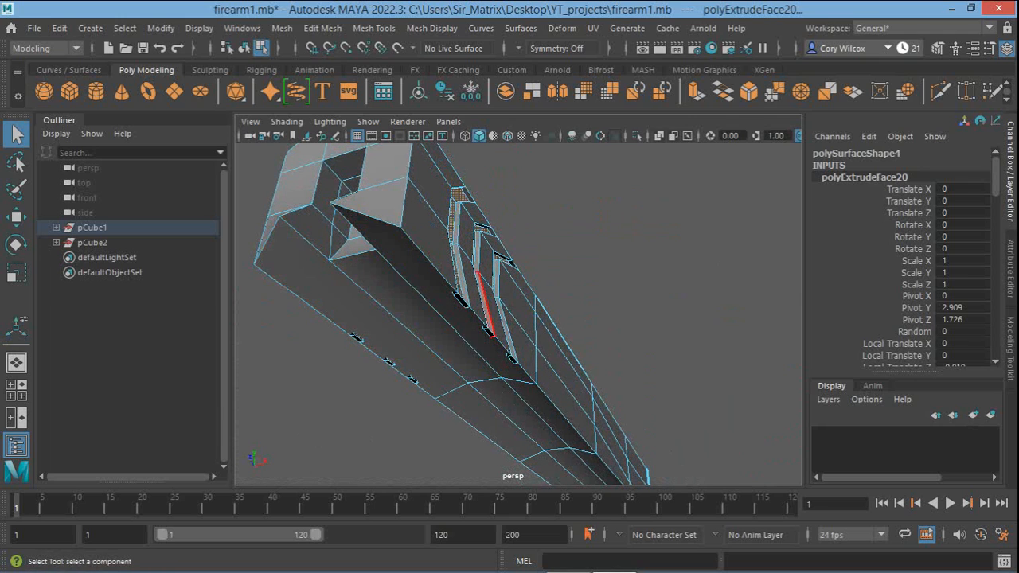
# Delete the small face closing the lower end of the rearmost groove on the slide's underside
pyautogui.scroll(6, 487, 312)
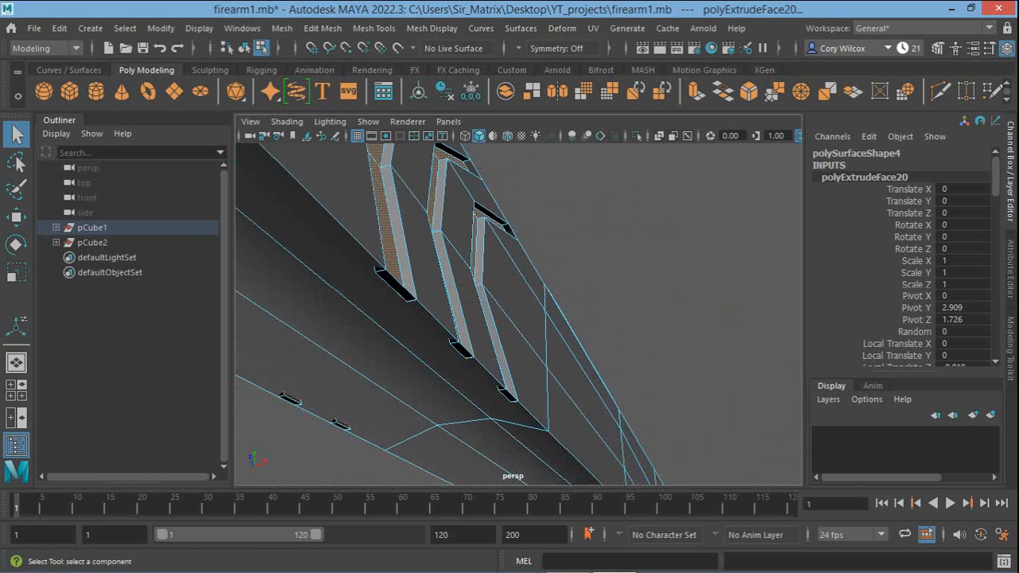
pyautogui.keyDown('alt'); pyautogui.moveTo(487, 312); pyautogui.dragTo(469, 374); pyautogui.keyUp('alt')
pyautogui.rightClick(429, 147)
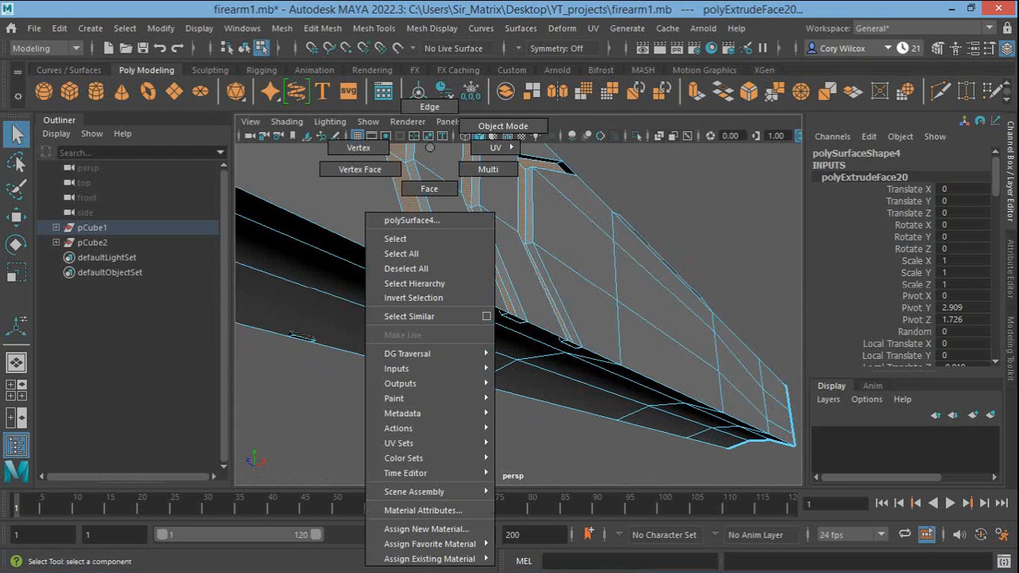
pyautogui.moveTo(429, 147); pyautogui.dragTo(429, 189, button='right')
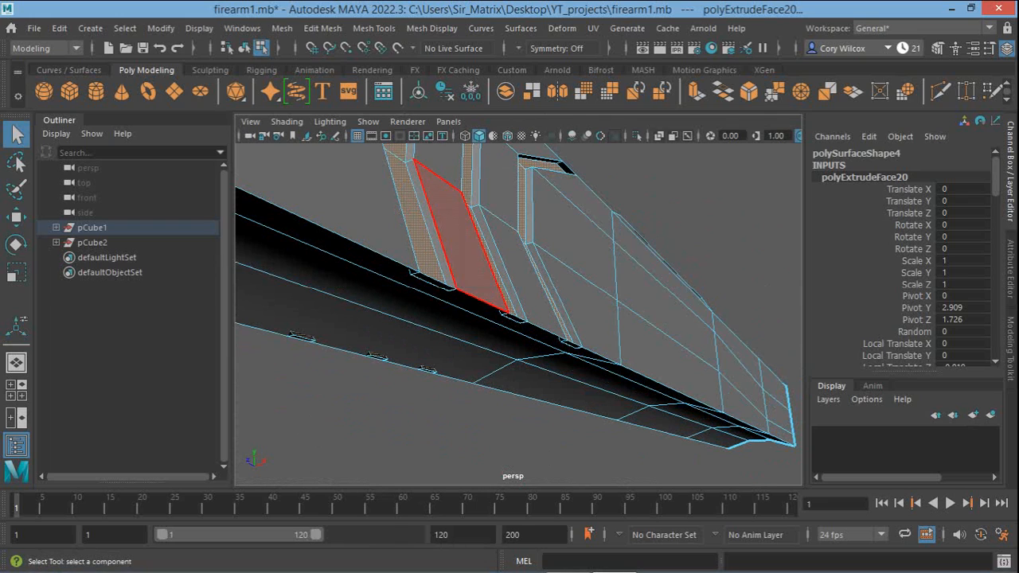
pyautogui.click(420, 274)
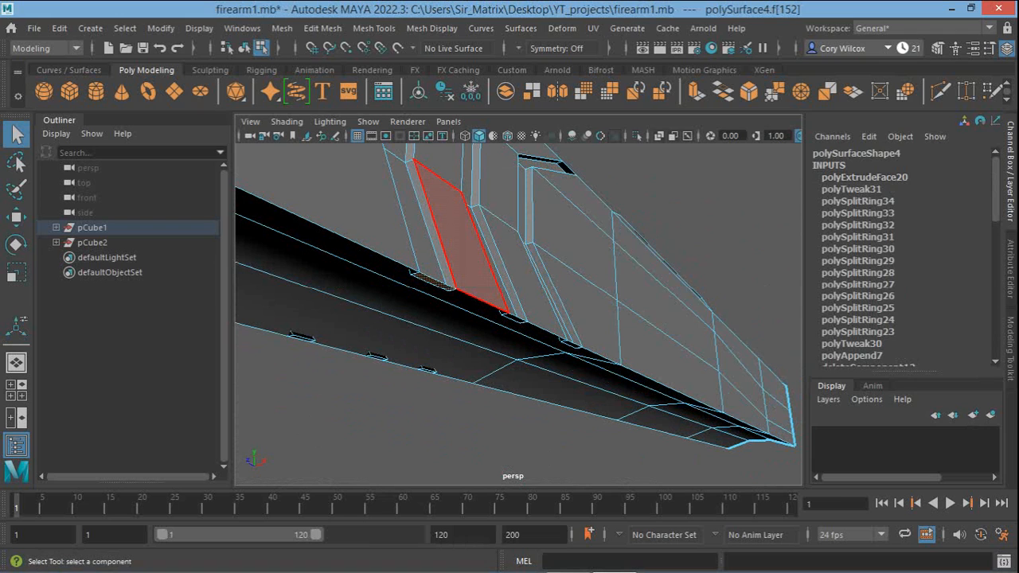
pyautogui.press('Delete')
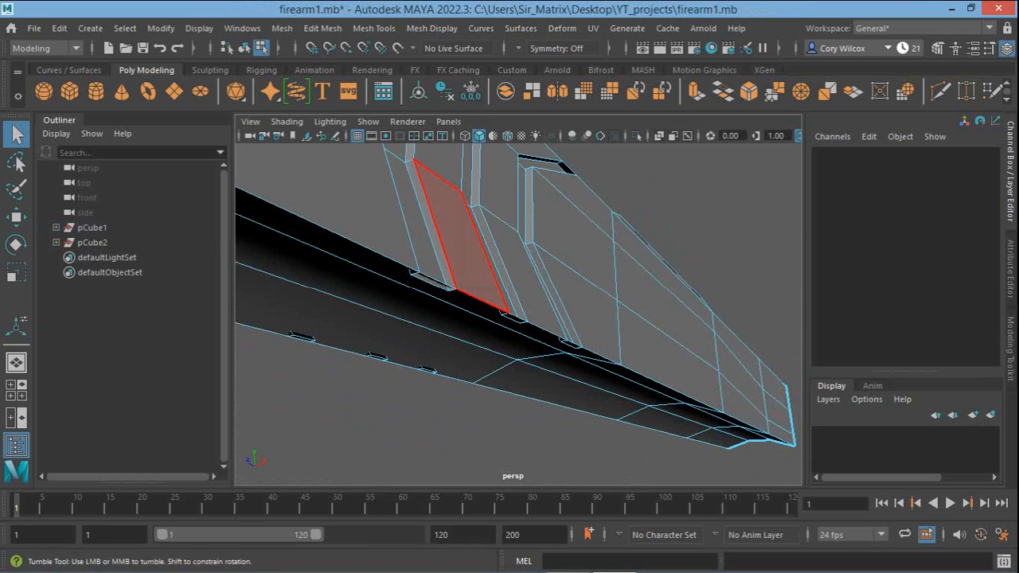
# Examine the lower ends of the grooves from the slide's side and underside
pyautogui.keyDown('alt'); pyautogui.moveTo(471, 251); pyautogui.dragTo(432, 324); pyautogui.keyUp('alt')
pyautogui.keyDown('alt'); pyautogui.moveTo(398, 378); pyautogui.dragTo(535, 284, button='middle'); pyautogui.keyUp('alt')
pyautogui.scroll(1, 535, 284)
pyautogui.scroll(6, 535, 284)
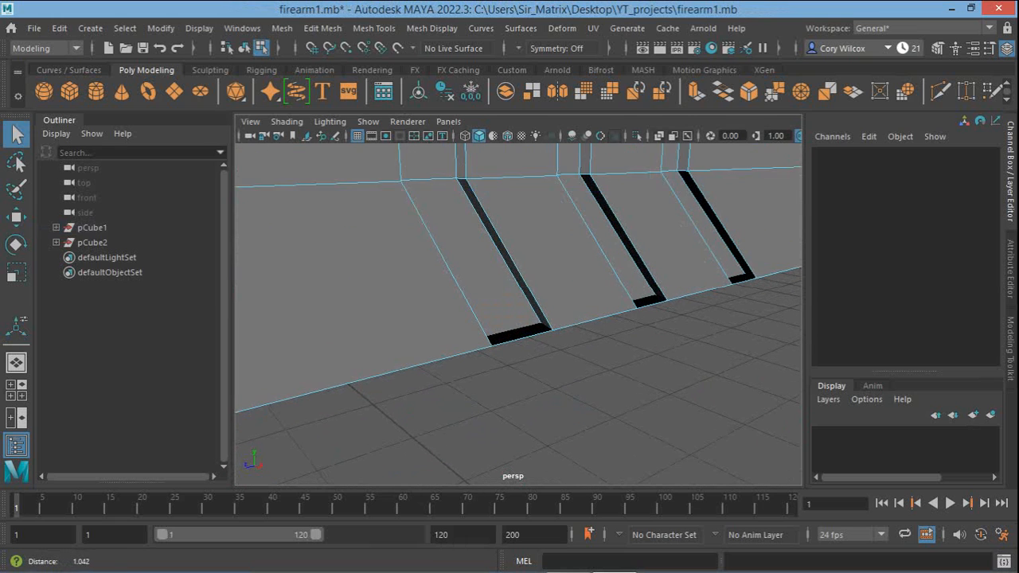
pyautogui.keyDown('alt'); pyautogui.moveTo(535, 284); pyautogui.dragTo(545, 258); pyautogui.keyUp('alt')
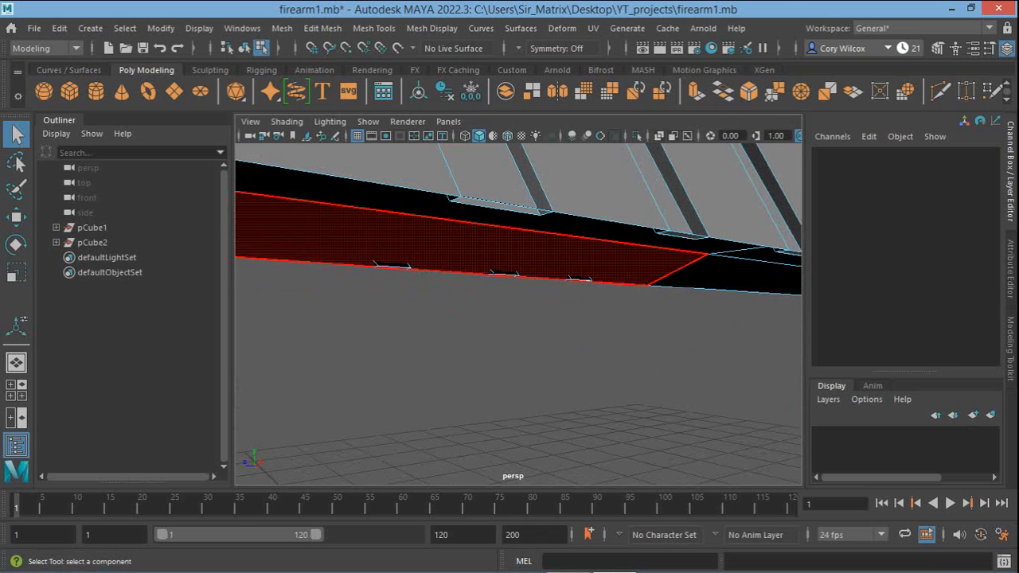
# Add two vertices with Multi-Cut to the edge spanning the rearmost groove's lower opening, one near each end of the opening
pyautogui.click(491, 181)
pyautogui.press('f')
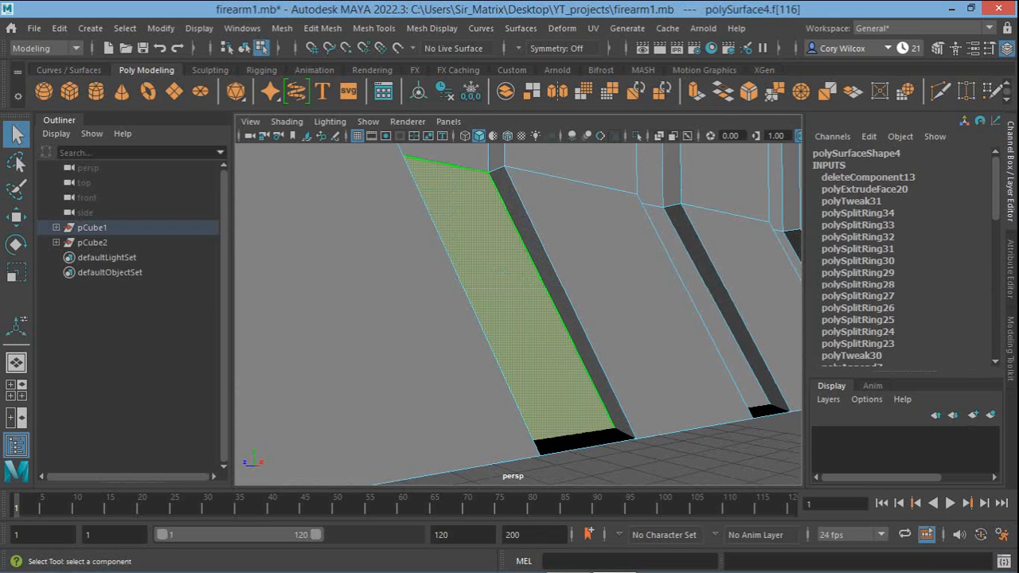
pyautogui.keyDown('alt'); pyautogui.moveTo(541, 326); pyautogui.dragTo(485, 238); pyautogui.keyUp('alt')
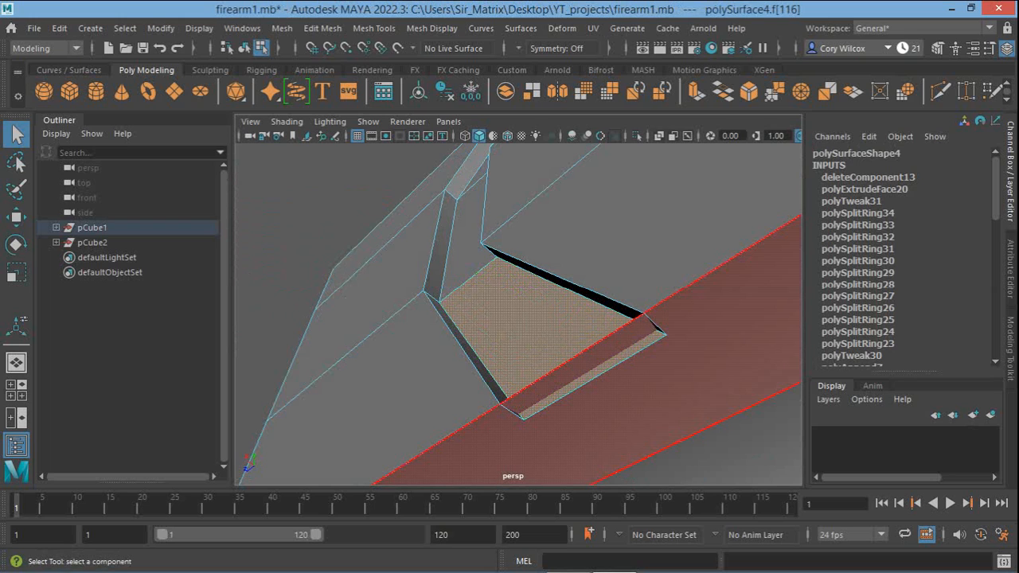
pyautogui.moveTo(509, 151); pyautogui.dragTo(527, 187, button='right')
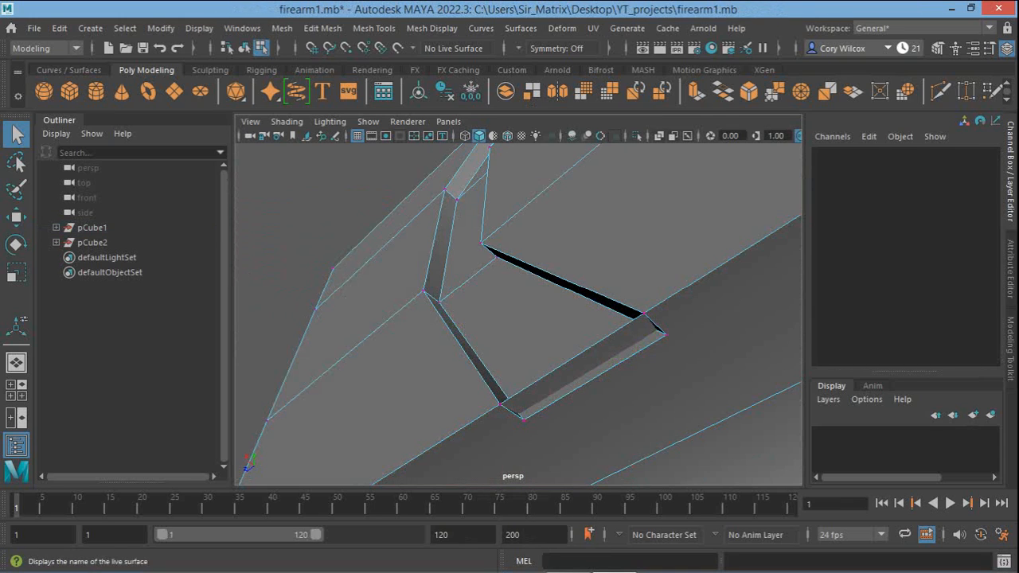
pyautogui.click(373, 28)
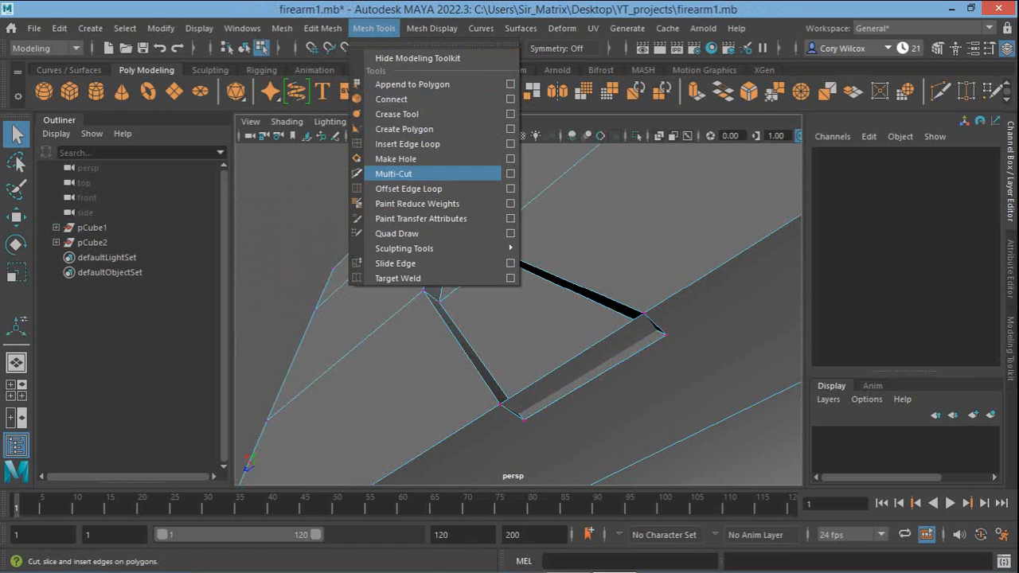
pyautogui.click(393, 174)
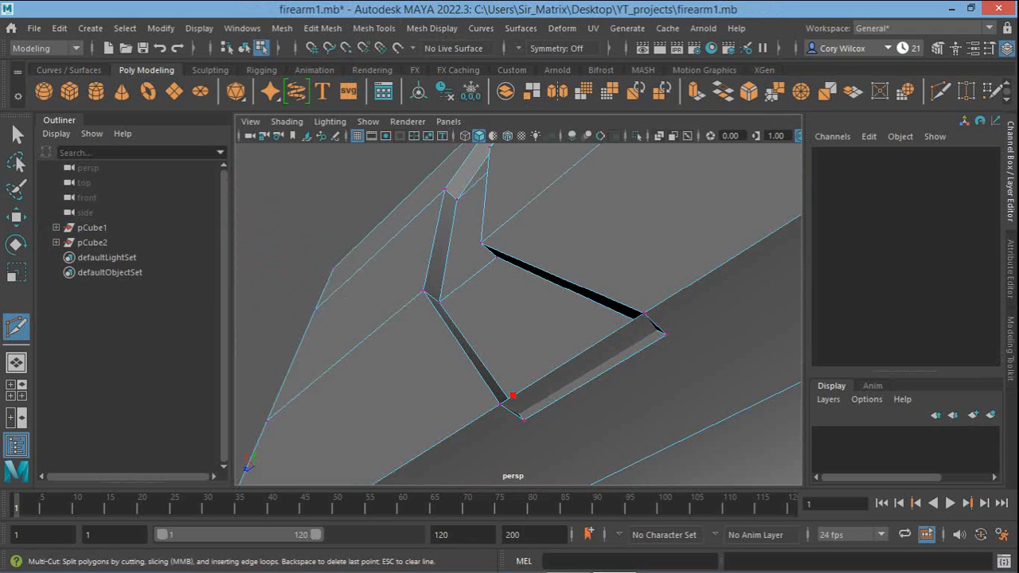
pyautogui.click(512, 395)
pyautogui.click(630, 321)
pyautogui.press('q')
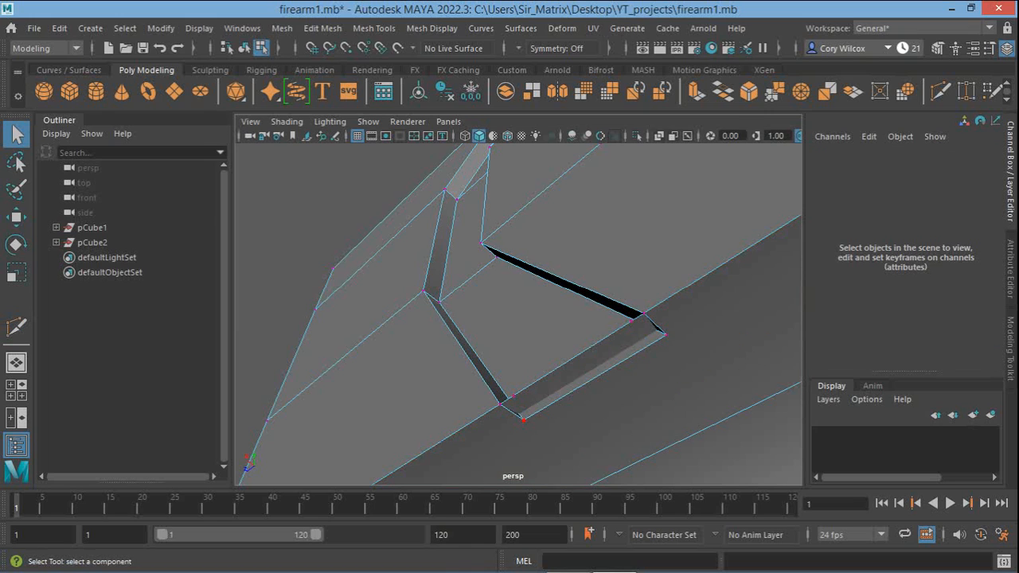
# Merge each inner corner vertex at the rearmost groove's lower end with the adjacent cut vertex on the spanning edge
pyautogui.click(524, 420)
pyautogui.keyDown('shift'); pyautogui.click(513, 396); pyautogui.keyUp('shift')
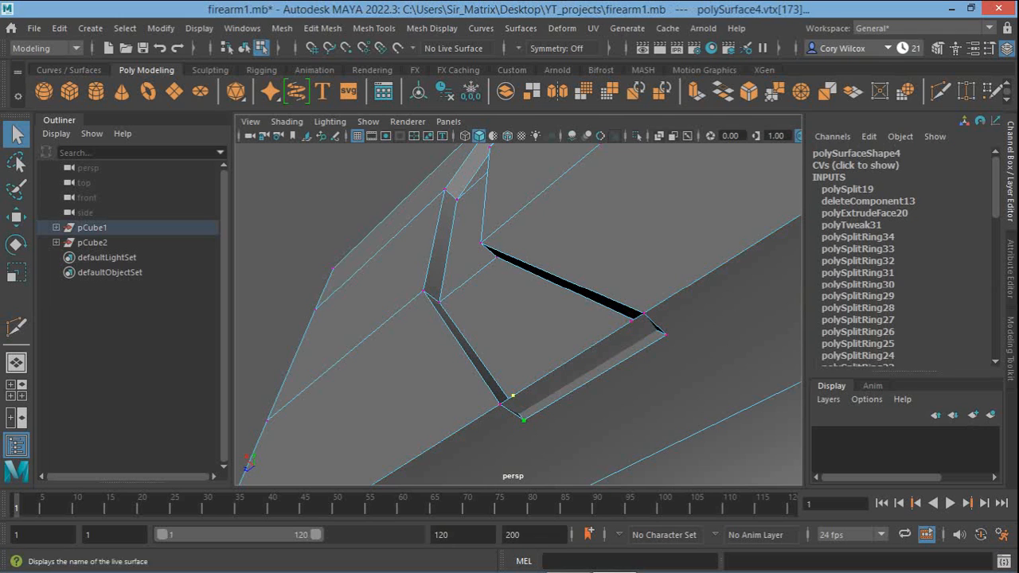
pyautogui.click(374, 27)
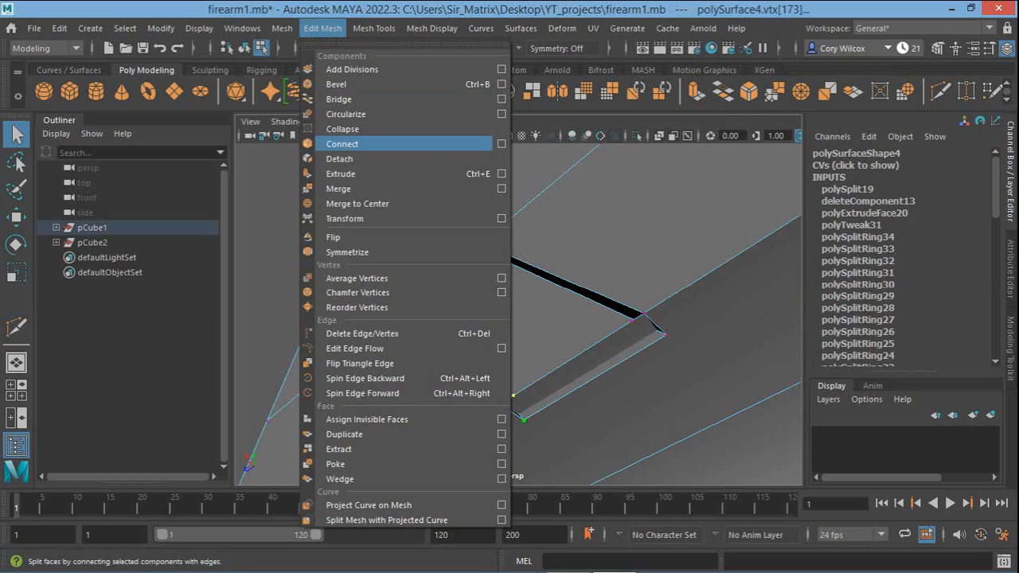
pyautogui.click(342, 187)
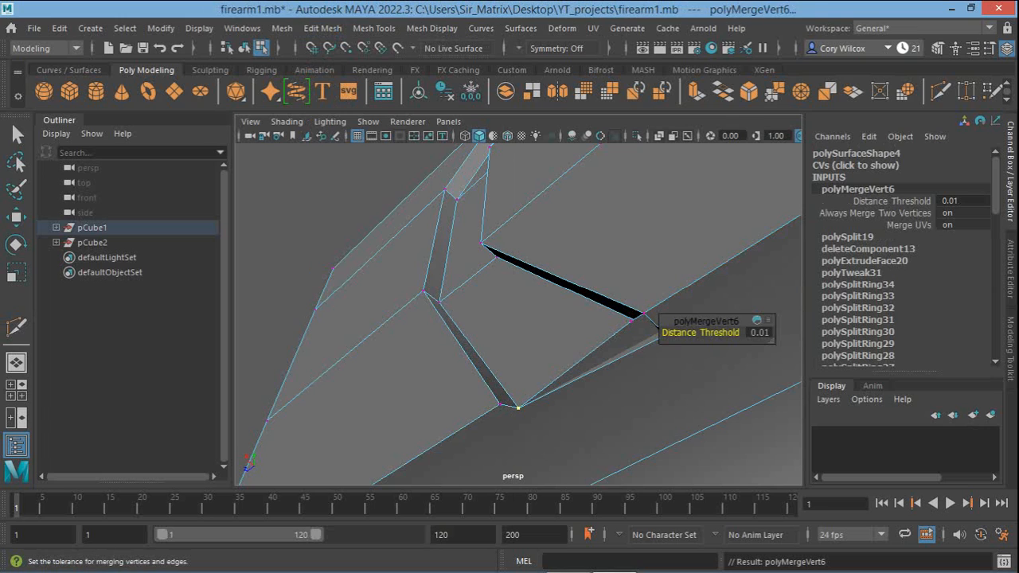
pyautogui.press('q')
pyautogui.click(665, 334)
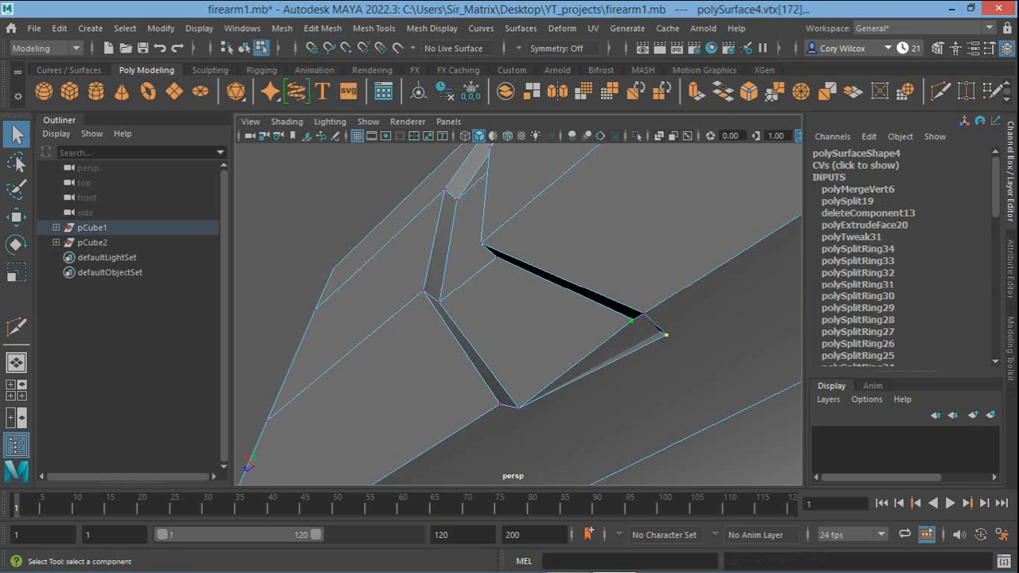
pyautogui.press('g')
# Examine the slide and its serrations on both sides in smooth mesh preview, and return to the unsmoothed display
pyautogui.keyDown('alt'); pyautogui.moveTo(653, 330); pyautogui.dragTo(511, 197); pyautogui.keyUp('alt')
pyautogui.keyDown('alt'); pyautogui.moveTo(510, 239); pyautogui.dragTo(358, 243, button='right'); pyautogui.keyUp('alt')
pyautogui.moveTo(526, 321)
pyautogui.keyDown('alt'); pyautogui.mouseDown()
pyautogui.moveTo(533, 327)
pyautogui.moveTo(526, 317)
pyautogui.mouseUp(); pyautogui.keyUp('alt')
pyautogui.press('3')
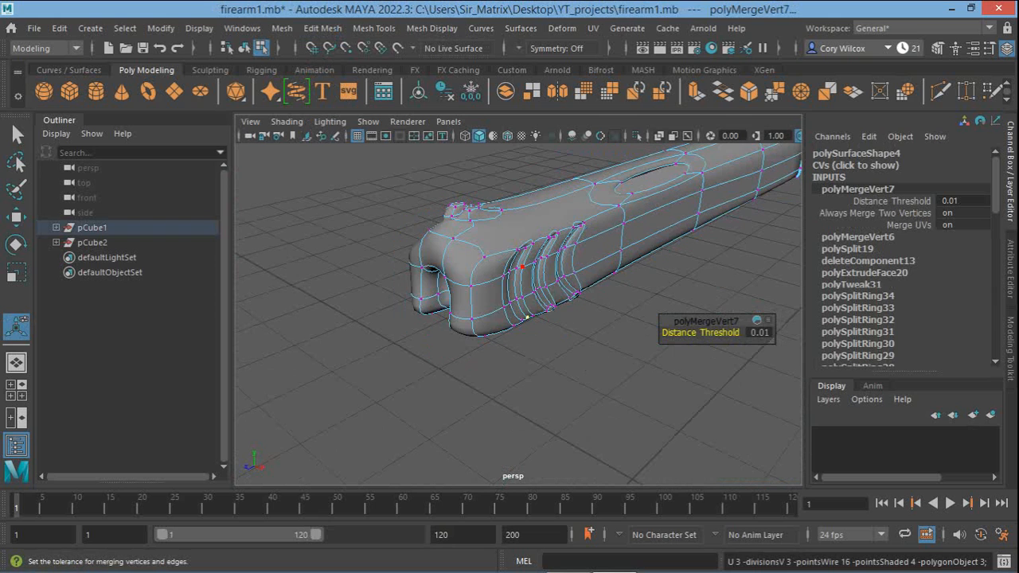
pyautogui.keyDown('alt'); pyautogui.moveTo(526, 317); pyautogui.dragTo(454, 326, button='middle'); pyautogui.keyUp('alt')
pyautogui.keyDown('alt'); pyautogui.moveTo(454, 326); pyautogui.dragTo(425, 396); pyautogui.keyUp('alt')
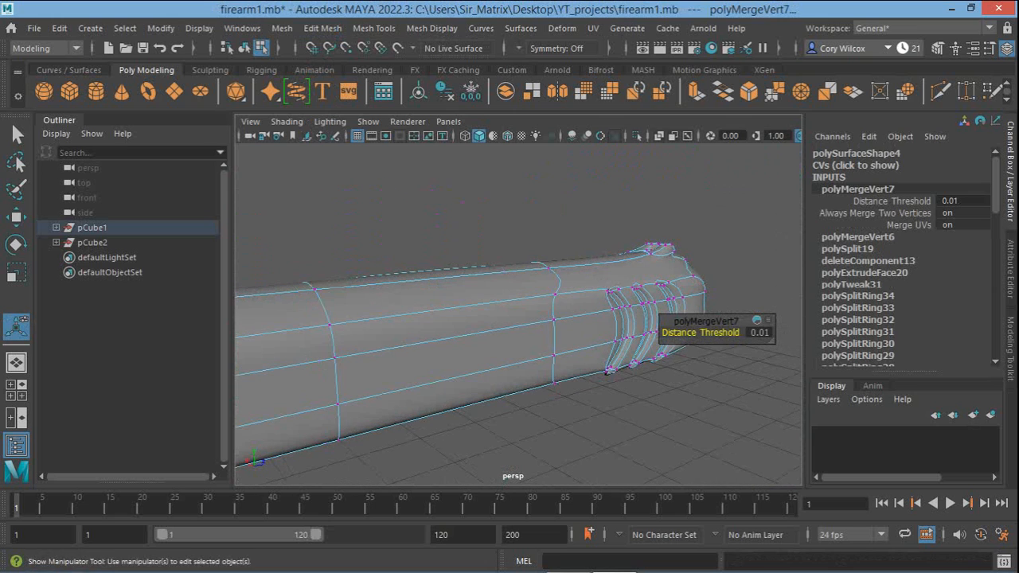
pyautogui.keyDown('alt'); pyautogui.moveTo(425, 350); pyautogui.dragTo(547, 325); pyautogui.keyUp('alt')
pyautogui.scroll(2, 609, 325)
pyautogui.keyDown('alt'); pyautogui.moveTo(466, 330); pyautogui.dragTo(728, 321); pyautogui.keyUp('alt')
pyautogui.keyDown('alt'); pyautogui.moveTo(728, 321); pyautogui.dragTo(784, 324, button='right'); pyautogui.keyUp('alt')
pyautogui.keyDown('alt'); pyautogui.moveTo(740, 324); pyautogui.dragTo(784, 323); pyautogui.keyUp('alt')
pyautogui.press('1')
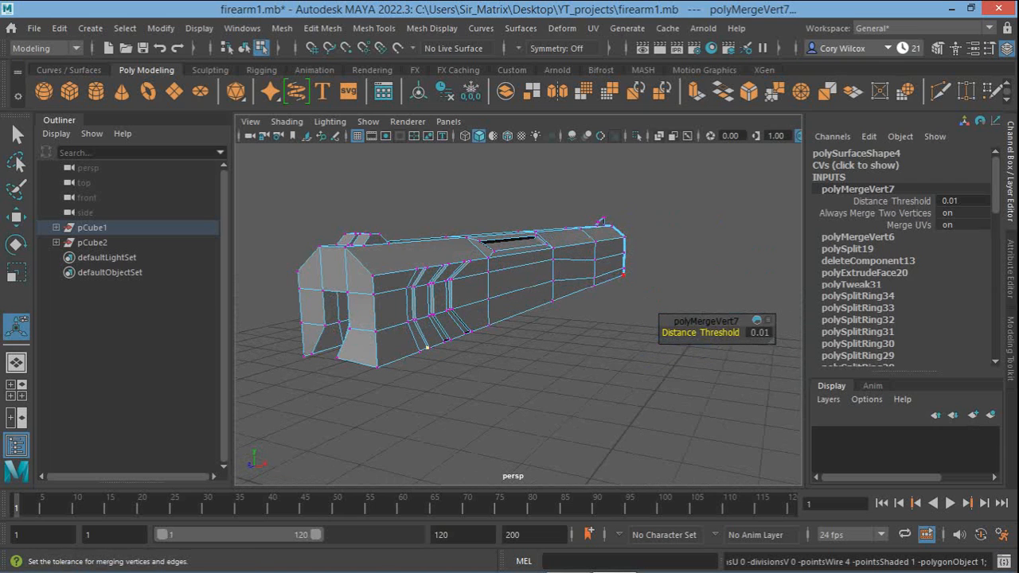
# Delete the small faces closing the lower ends of the middle and front grooves on the same side as the cleaned rearmost groove
pyautogui.keyDown('alt'); pyautogui.moveTo(637, 323); pyautogui.dragTo(684, 323, button='right'); pyautogui.keyUp('alt')
pyautogui.keyDown('alt'); pyautogui.moveTo(684, 323); pyautogui.dragTo(676, 287); pyautogui.keyUp('alt')
pyautogui.keyDown('alt'); pyautogui.moveTo(676, 287); pyautogui.dragTo(737, 287, button='middle'); pyautogui.keyUp('alt')
pyautogui.keyDown('alt'); pyautogui.moveTo(736, 287); pyautogui.dragTo(613, 248); pyautogui.keyUp('alt')
pyautogui.keyDown('alt'); pyautogui.moveTo(613, 248); pyautogui.dragTo(676, 248, button='right'); pyautogui.keyUp('alt')
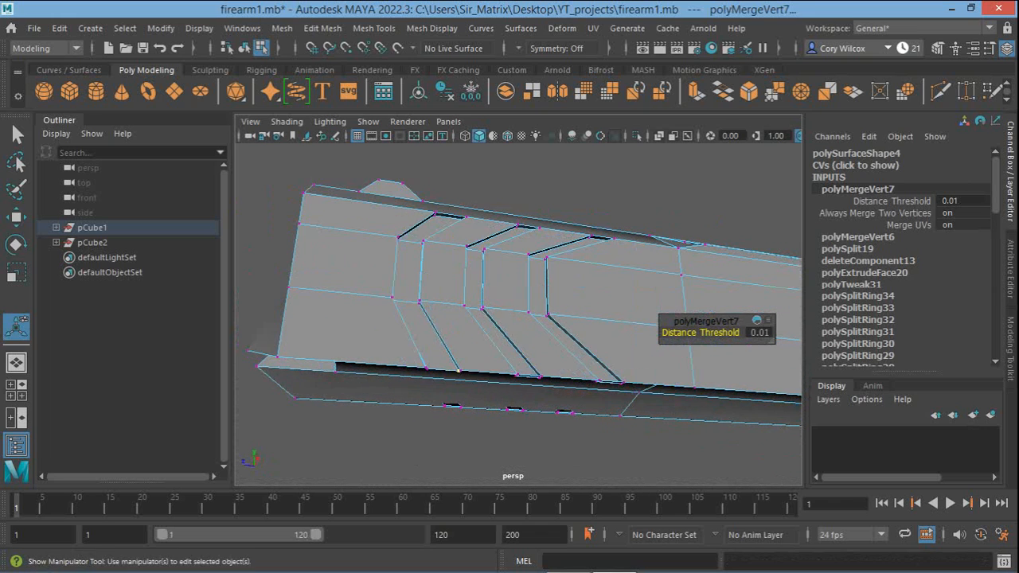
pyautogui.keyDown('alt'); pyautogui.moveTo(676, 248); pyautogui.dragTo(650, 180); pyautogui.keyUp('alt')
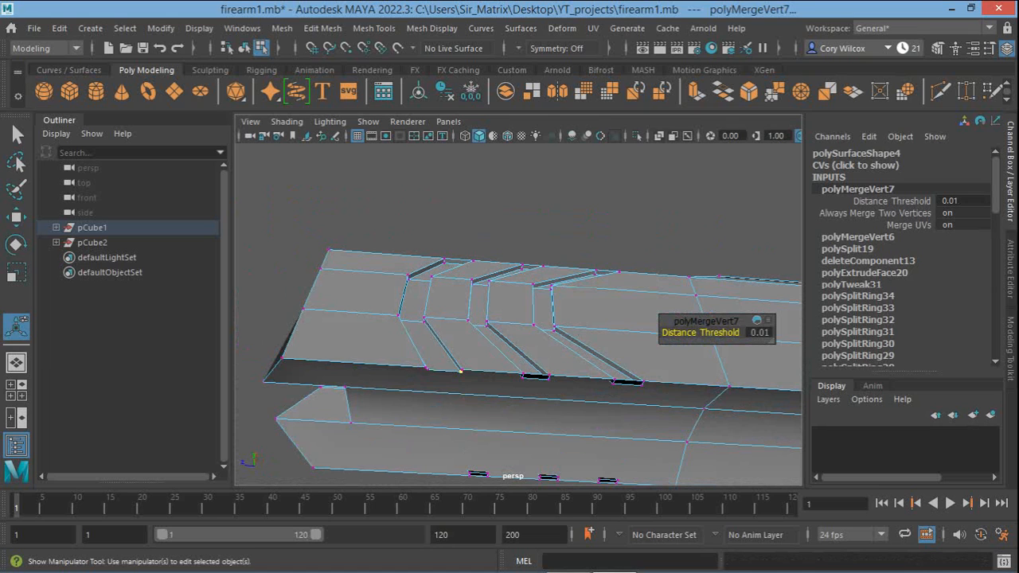
pyautogui.keyDown('alt'); pyautogui.moveTo(525, 350); pyautogui.dragTo(503, 304, button='middle'); pyautogui.keyUp('alt')
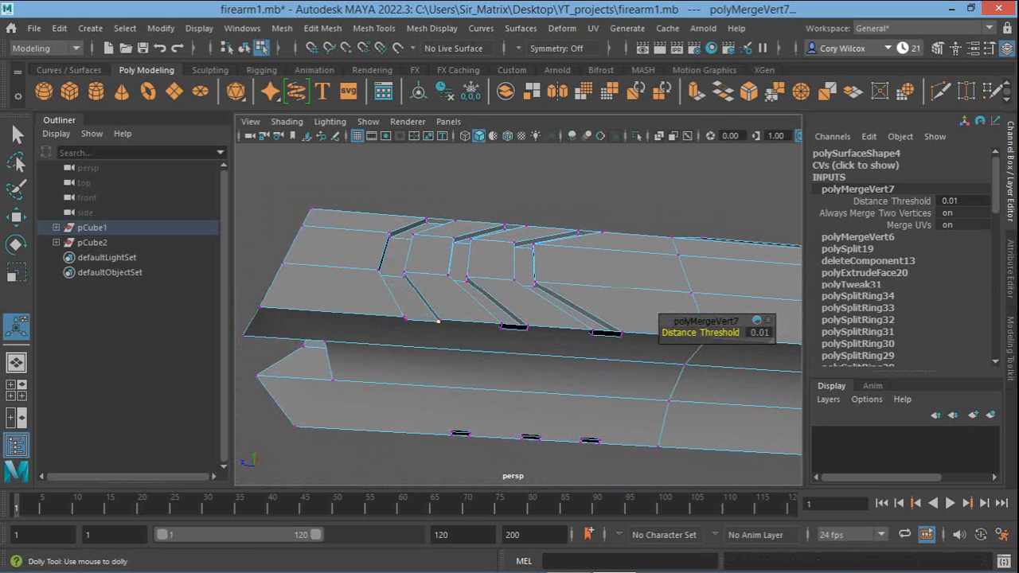
pyautogui.keyDown('alt'); pyautogui.moveTo(503, 305); pyautogui.dragTo(558, 315, button='right'); pyautogui.keyUp('alt')
pyautogui.keyDown('alt'); pyautogui.moveTo(559, 343); pyautogui.dragTo(531, 323); pyautogui.keyUp('alt')
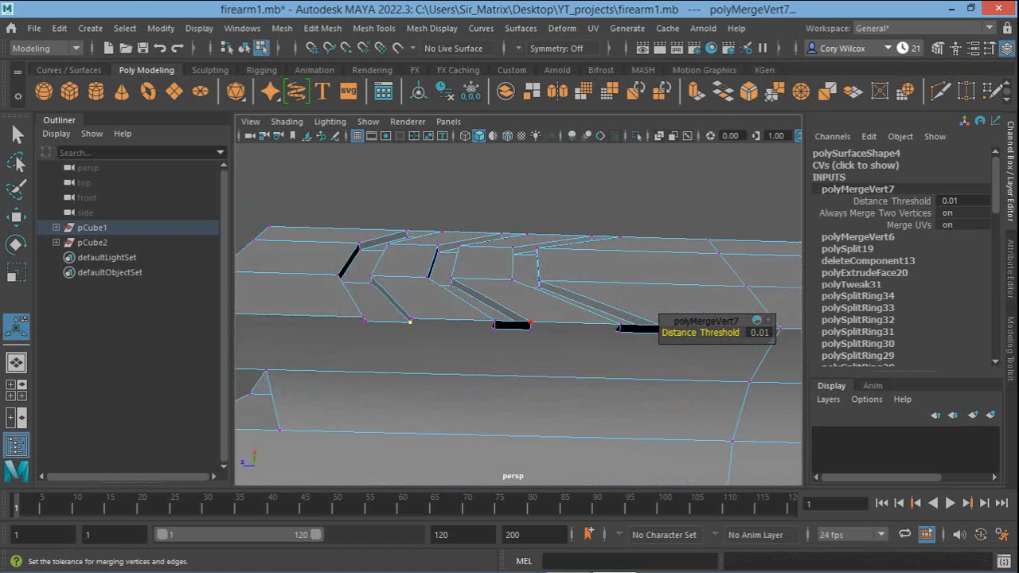
pyautogui.rightClick(512, 147)
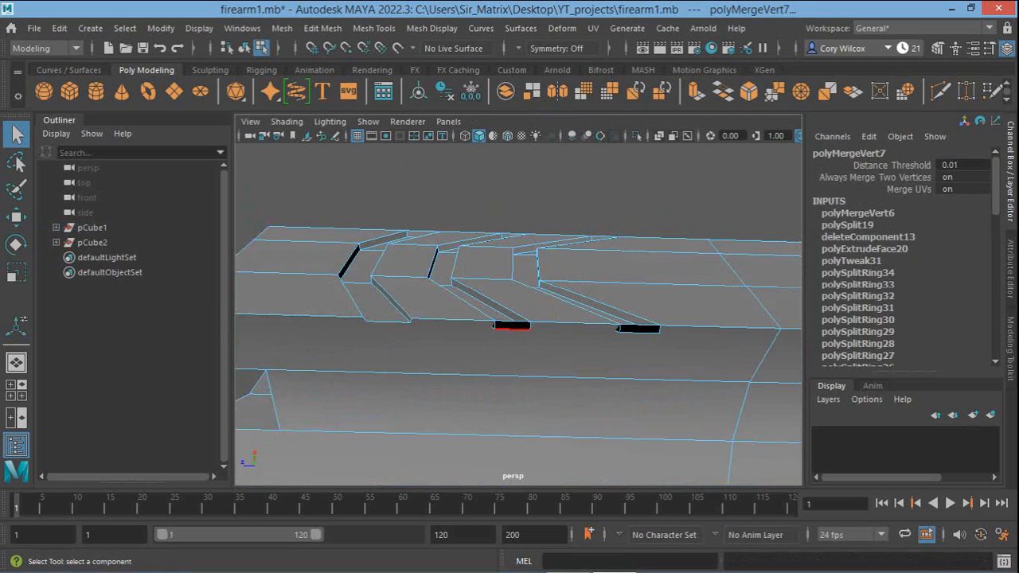
pyautogui.click(512, 327)
pyautogui.rightClick(512, 327)
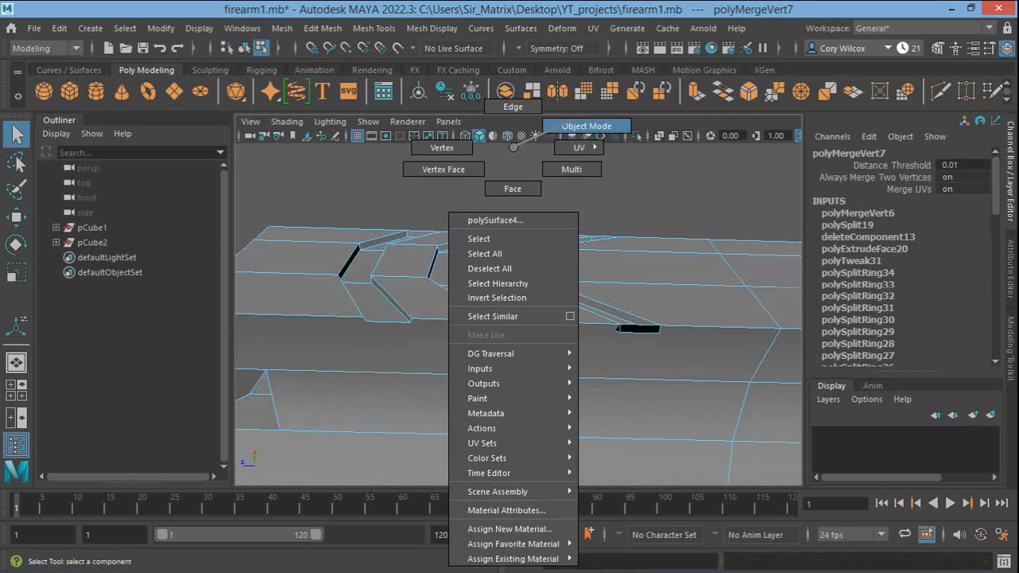
pyautogui.click(513, 189)
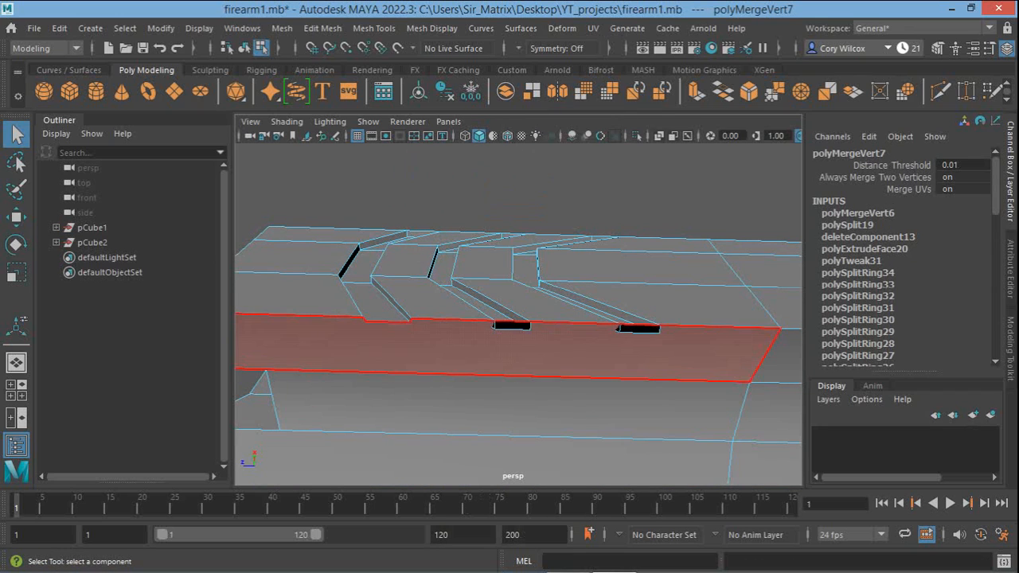
pyautogui.click(513, 325)
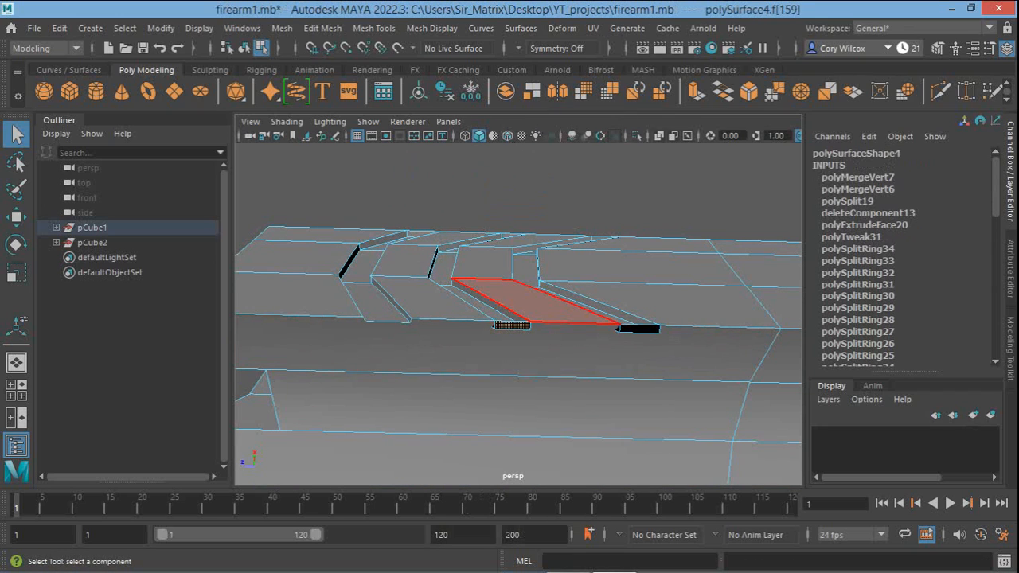
pyautogui.press('Delete')
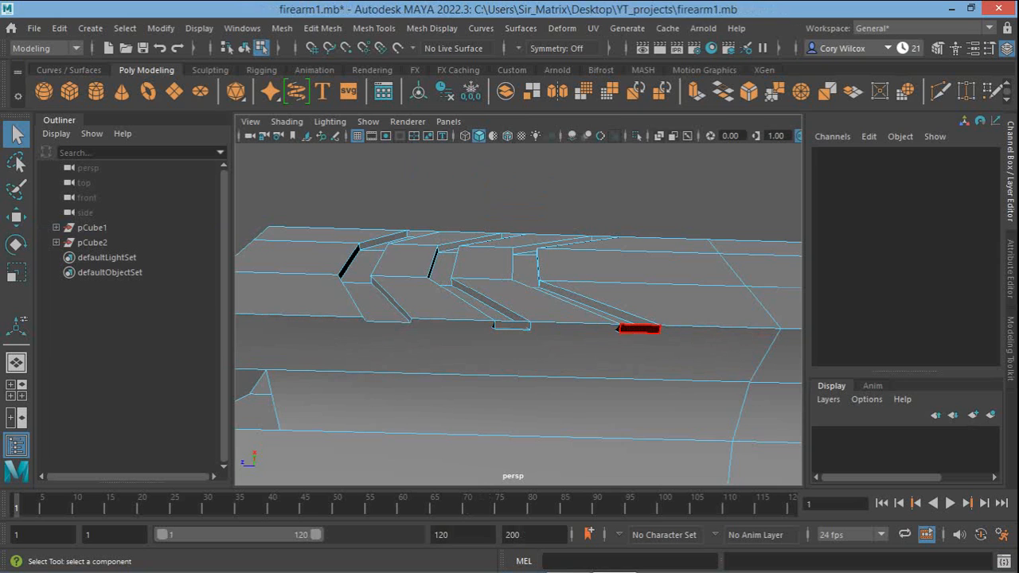
pyautogui.click(638, 328)
pyautogui.press('Delete')
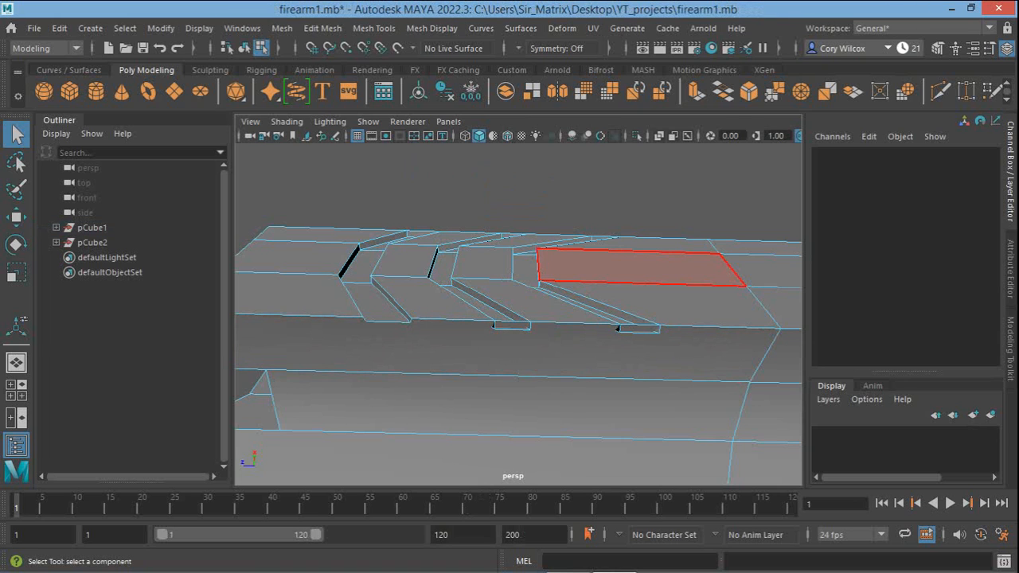
# Try to insert an edge loop through the edge spanning the middle groove's lower opening
pyautogui.keyDown('alt'); pyautogui.moveTo(637, 268); pyautogui.dragTo(651, 398); pyautogui.keyUp('alt')
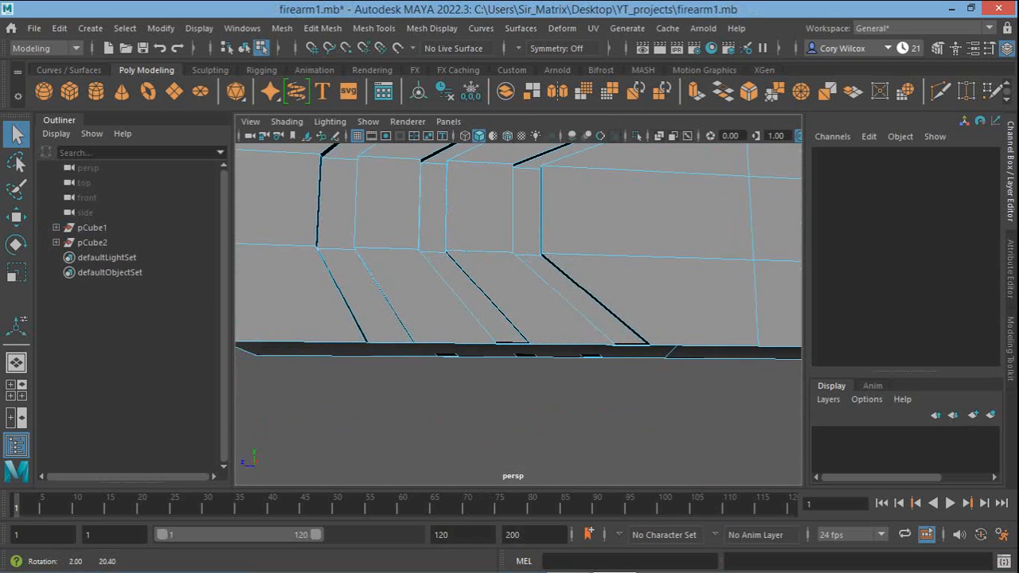
pyautogui.keyDown('alt'); pyautogui.moveTo(651, 398); pyautogui.dragTo(711, 400, button='right'); pyautogui.keyUp('alt')
pyautogui.keyDown('alt'); pyautogui.moveTo(712, 400); pyautogui.dragTo(725, 441); pyautogui.keyUp('alt')
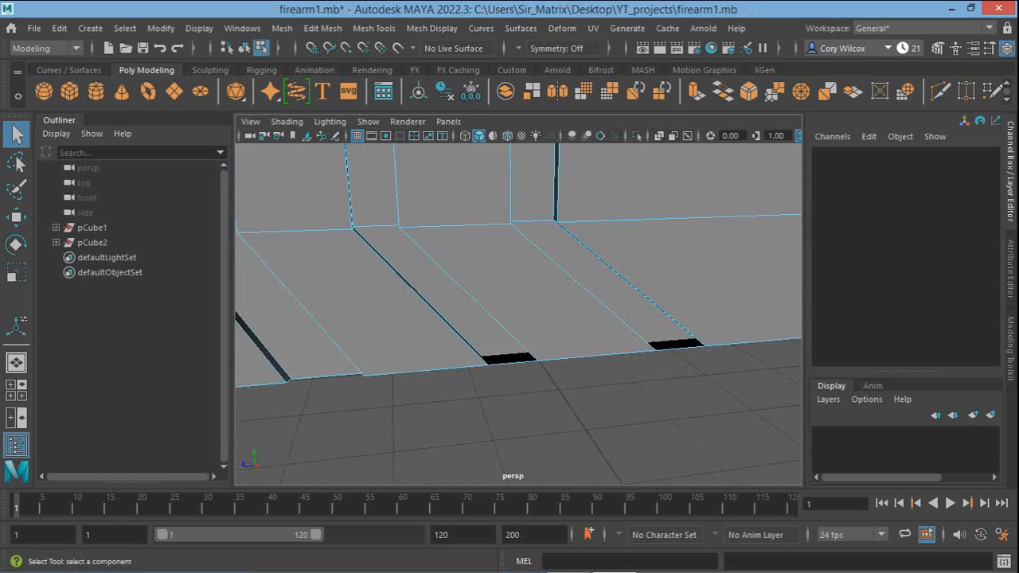
pyautogui.keyDown('alt'); pyautogui.moveTo(726, 441); pyautogui.dragTo(668, 438, button='right'); pyautogui.keyUp('alt')
pyautogui.click(322, 28)
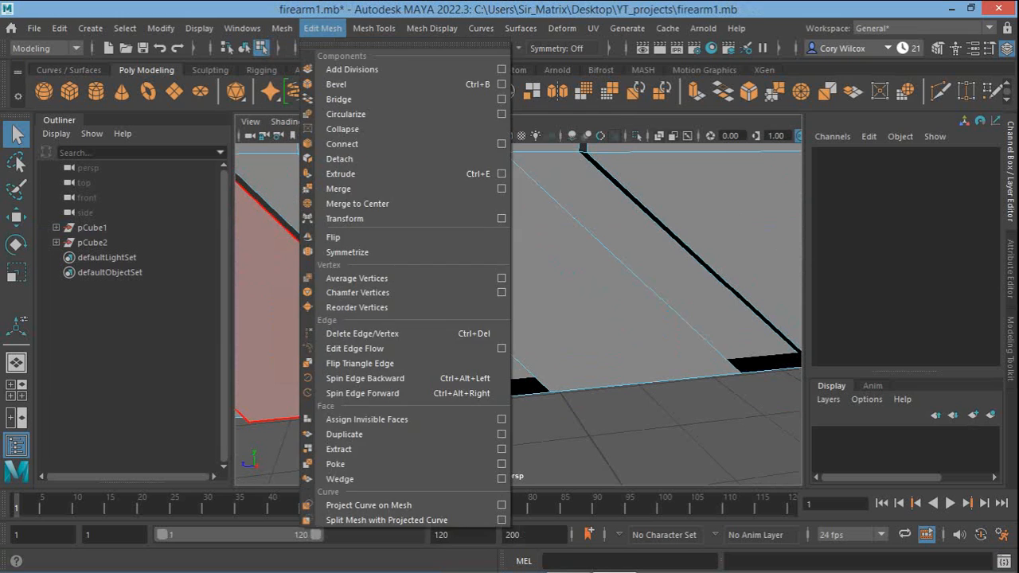
pyautogui.moveTo(374, 29)
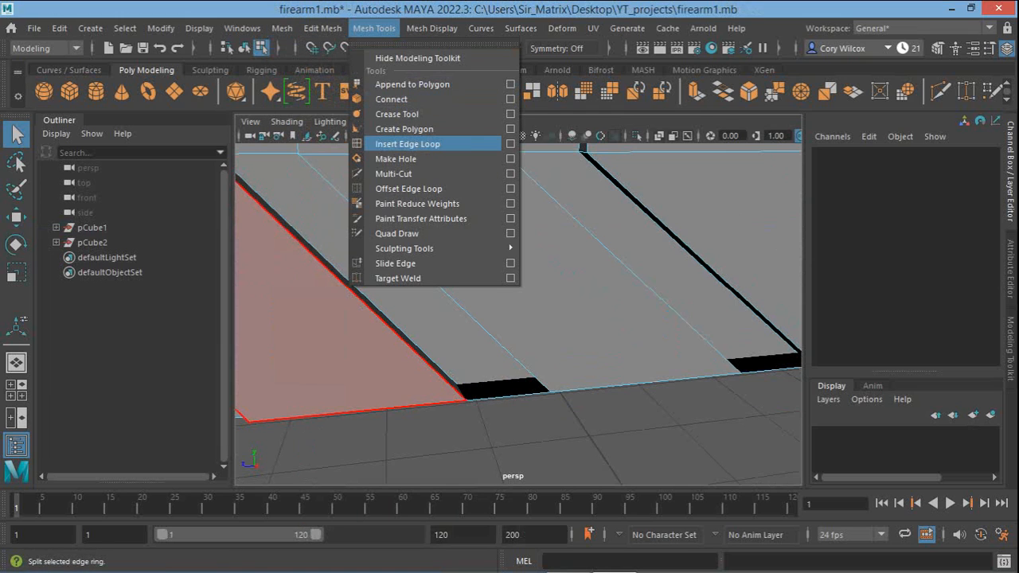
pyautogui.click(407, 143)
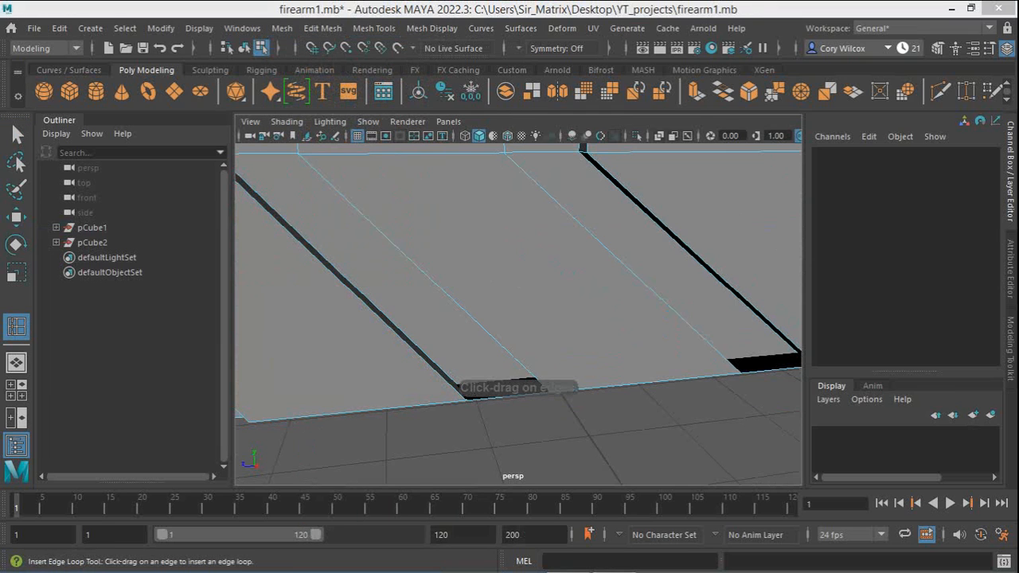
pyautogui.keyDown('alt'); pyautogui.moveTo(533, 310); pyautogui.dragTo(481, 309); pyautogui.keyUp('alt')
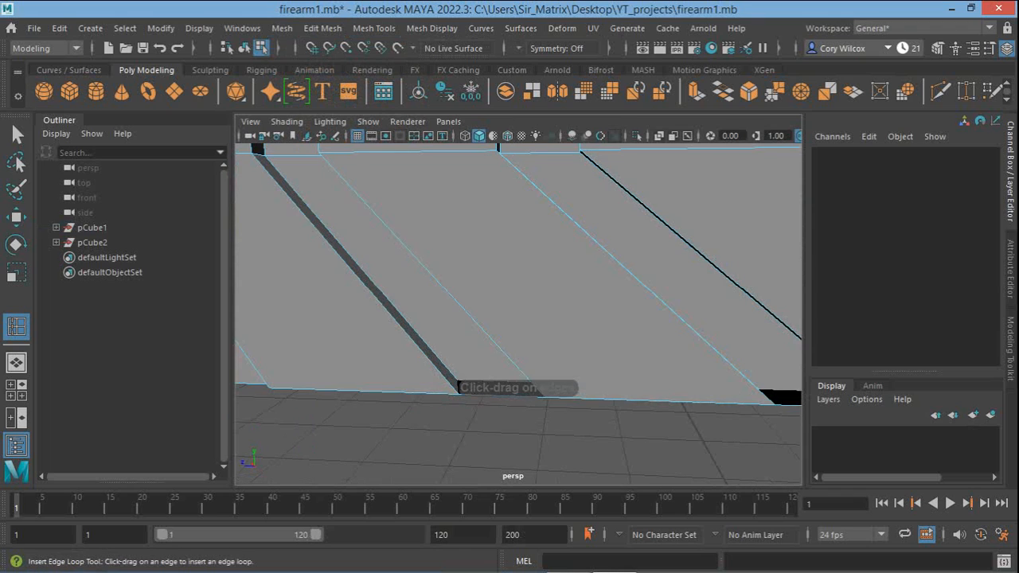
pyautogui.click(470, 395)
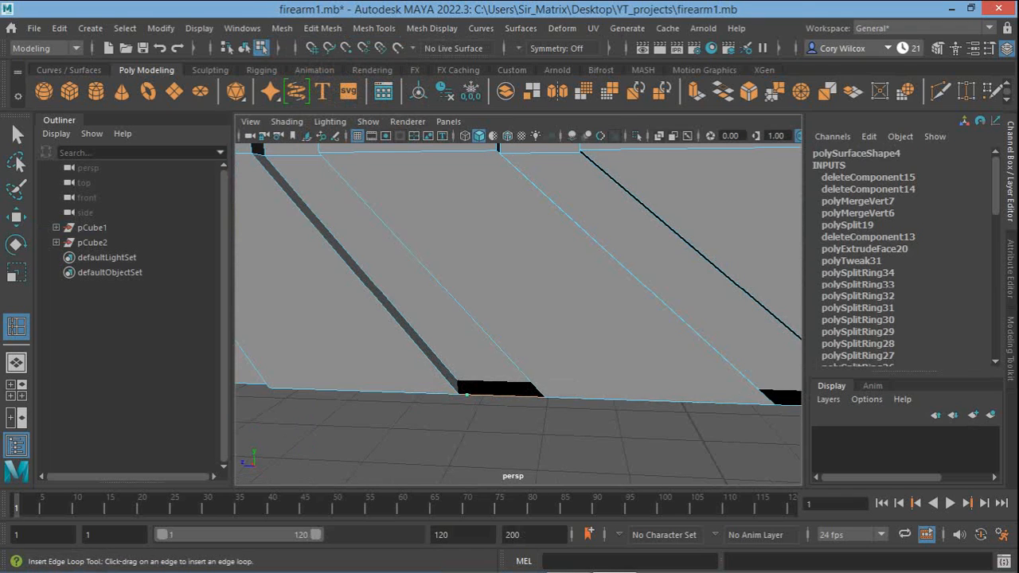
pyautogui.moveTo(467, 394); pyautogui.dragTo(467, 395)
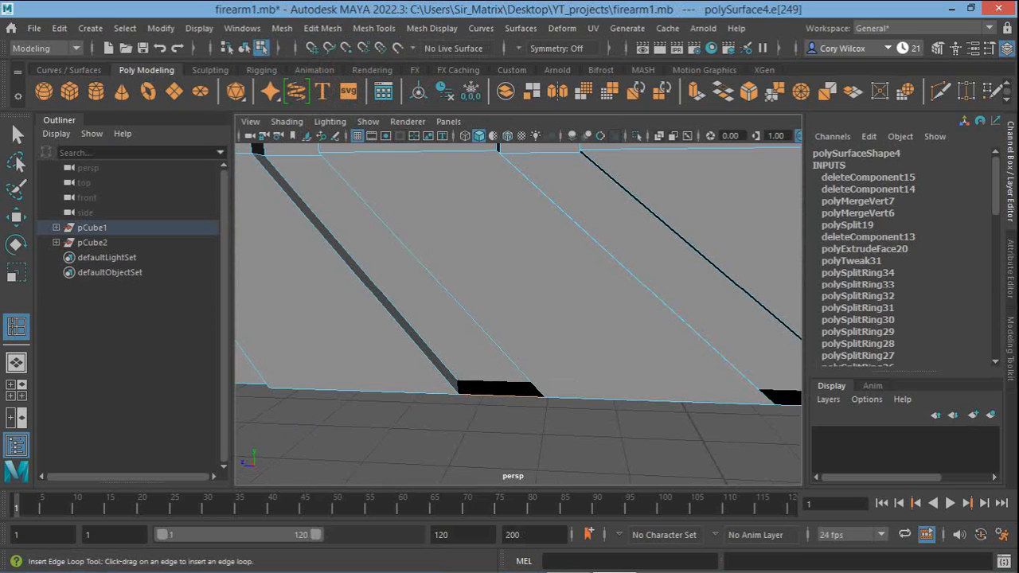
pyautogui.press('g')
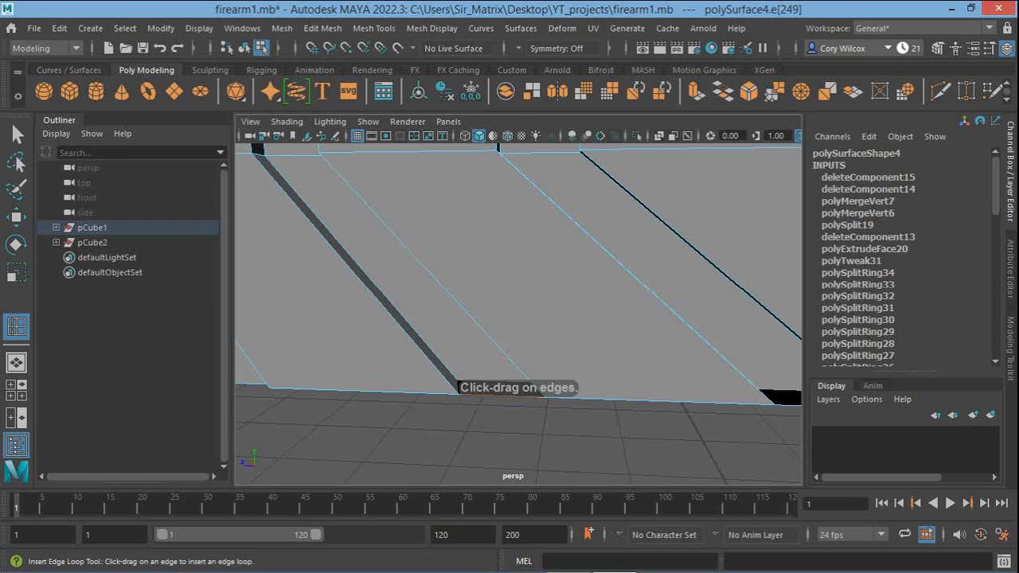
pyautogui.keyDown('alt'); pyautogui.moveTo(502, 394); pyautogui.dragTo(517, 311); pyautogui.keyUp('alt')
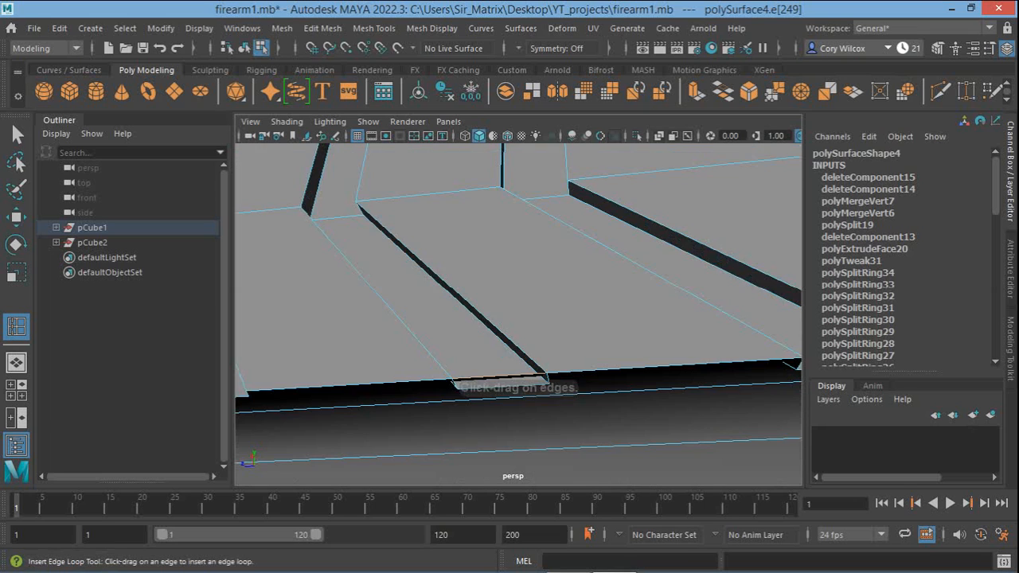
pyautogui.scroll(3, 517, 314)
pyautogui.scroll(-8, 517, 314)
pyautogui.scroll(5, 517, 314)
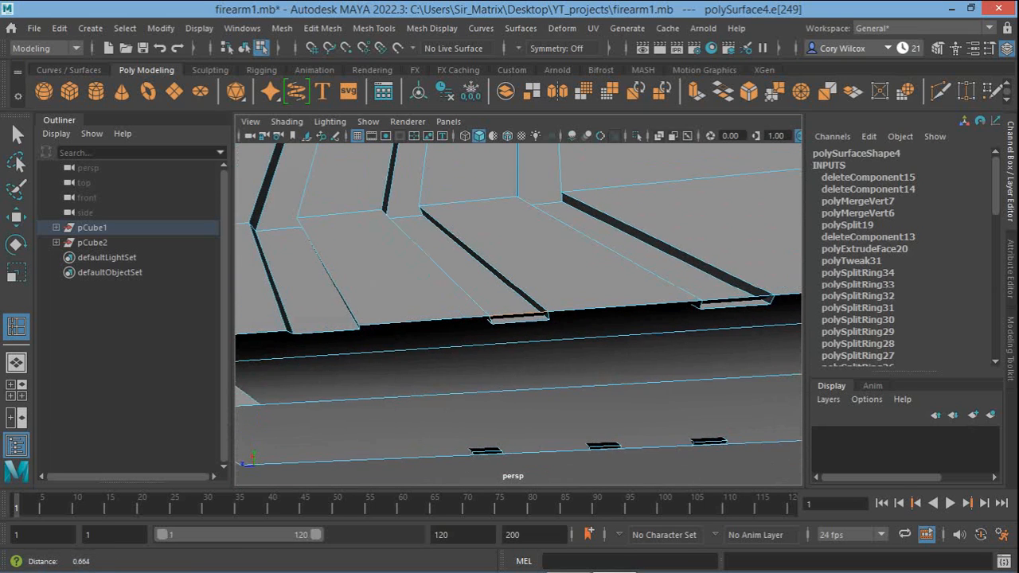
pyautogui.keyDown('alt'); pyautogui.moveTo(518, 315); pyautogui.dragTo(522, 265); pyautogui.keyUp('alt')
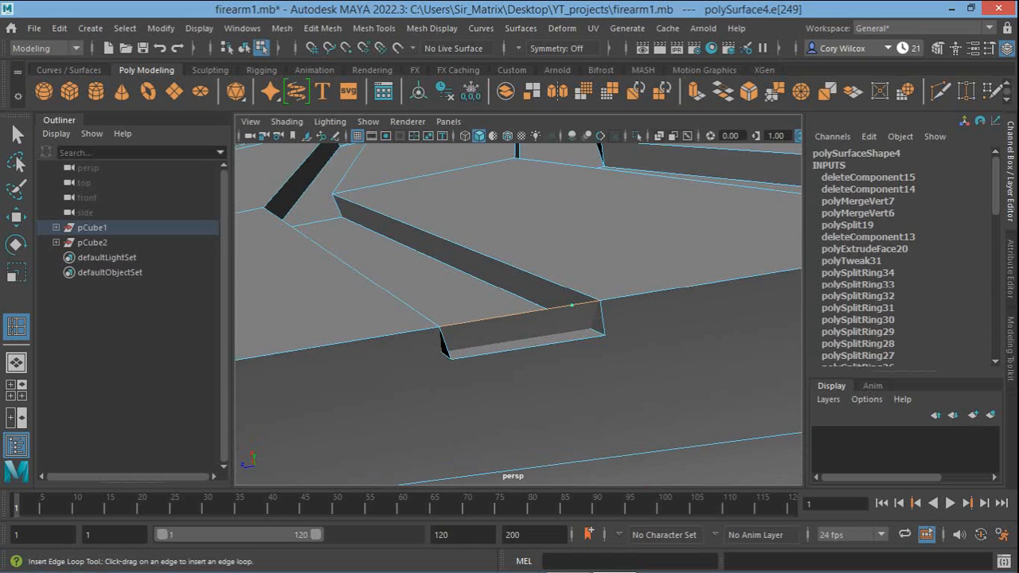
pyautogui.press('q')
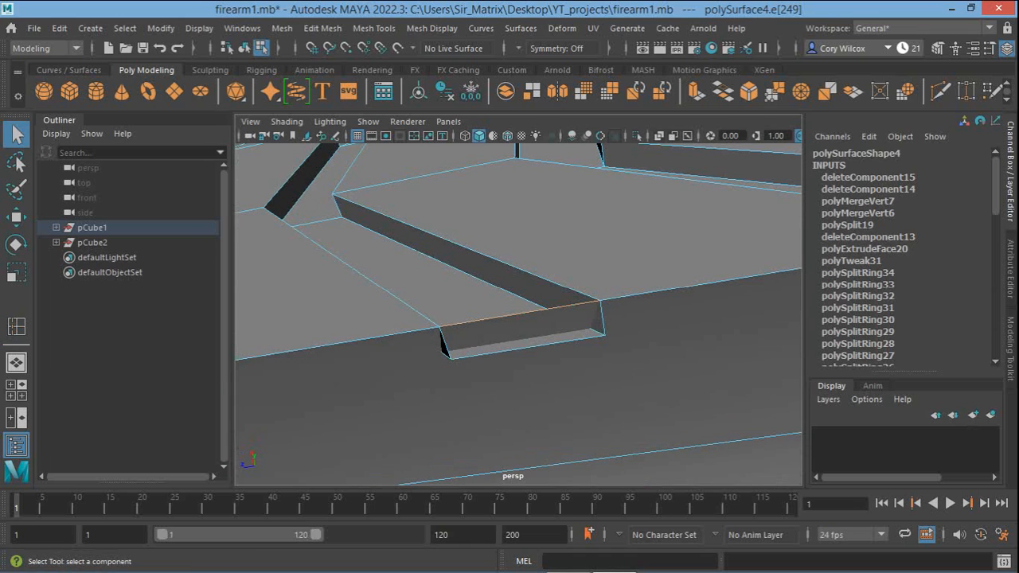
# Add two vertices with Multi-Cut to the edge spanning the middle groove's lower opening, one near each end
pyautogui.moveTo(551, 278); pyautogui.dragTo(485, 147, button='right')
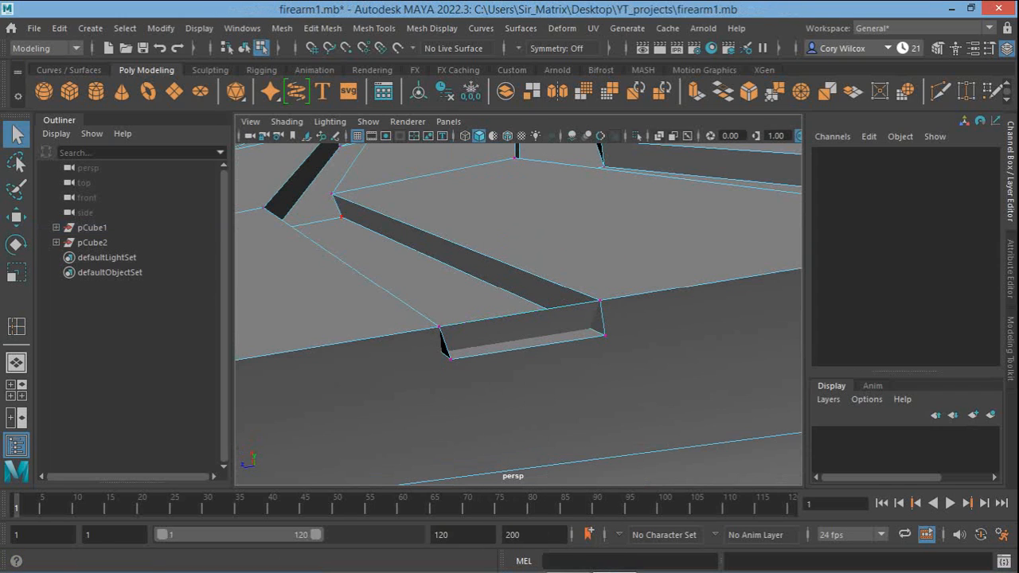
pyautogui.click(373, 28)
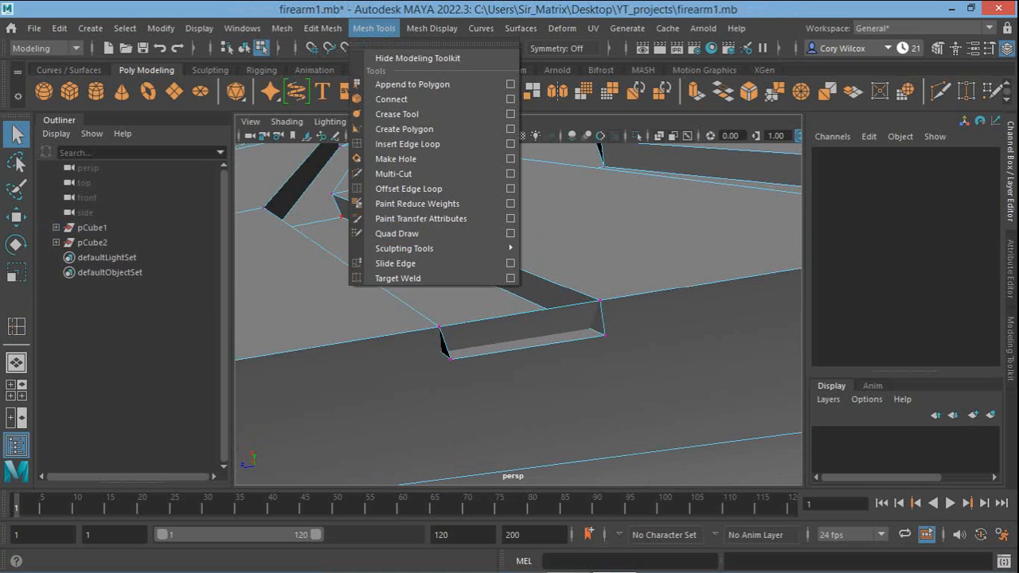
pyautogui.click(393, 174)
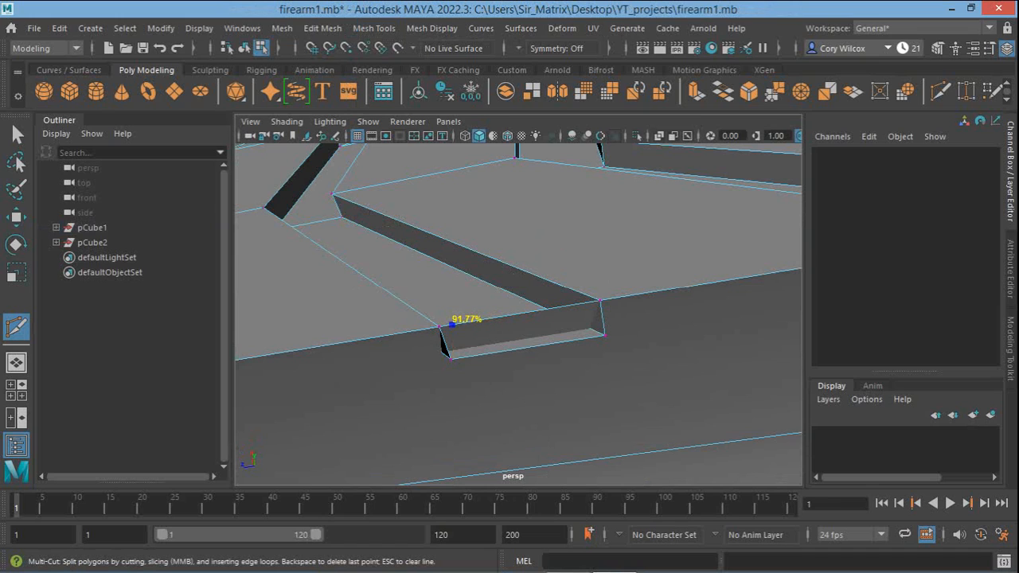
pyautogui.click(451, 322)
pyautogui.click(576, 304)
pyautogui.press('q')
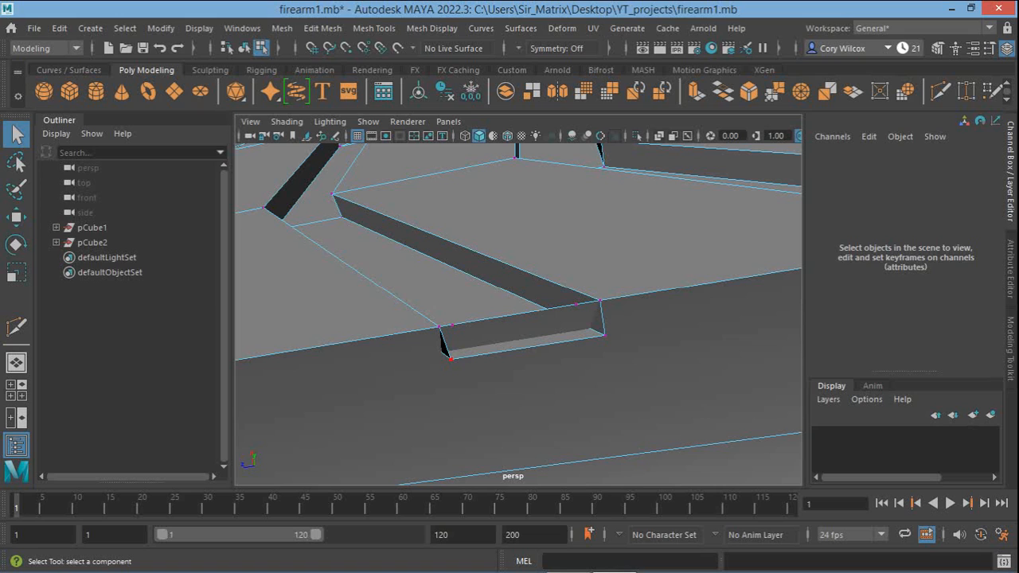
# Merge each inner corner vertex at the middle groove's lower end with the adjacent cut vertex on the spanning edge
pyautogui.click(451, 359)
pyautogui.keyDown('shift'); pyautogui.click(452, 325); pyautogui.keyUp('shift')
pyautogui.click(373, 28)
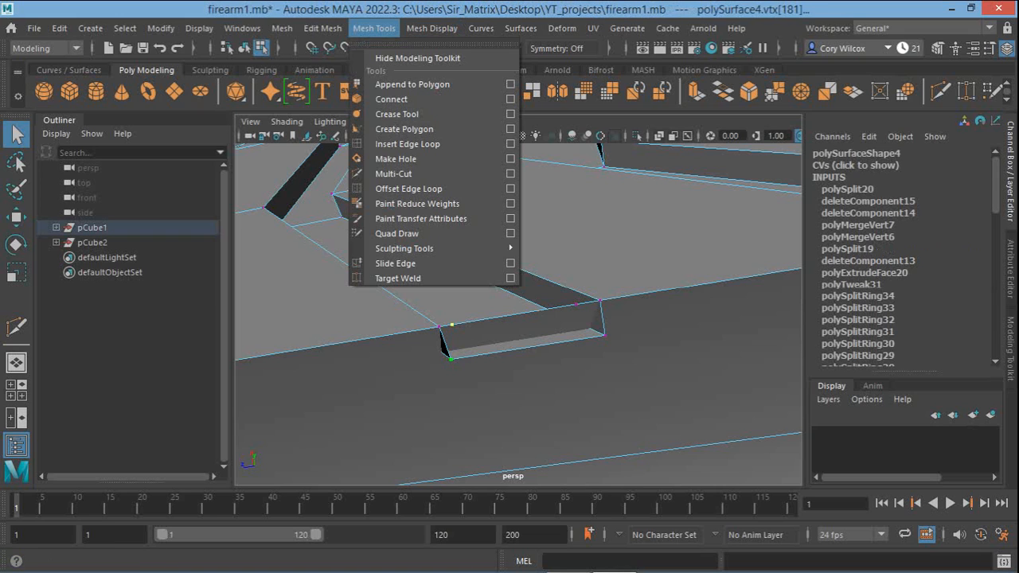
pyautogui.moveTo(322, 28)
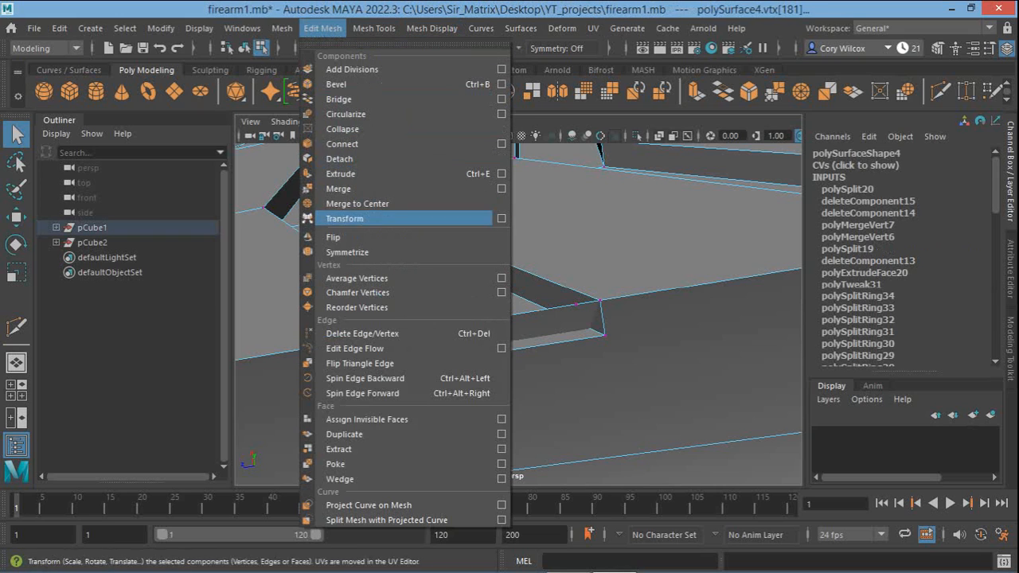
pyautogui.click(335, 188)
pyautogui.press('t')
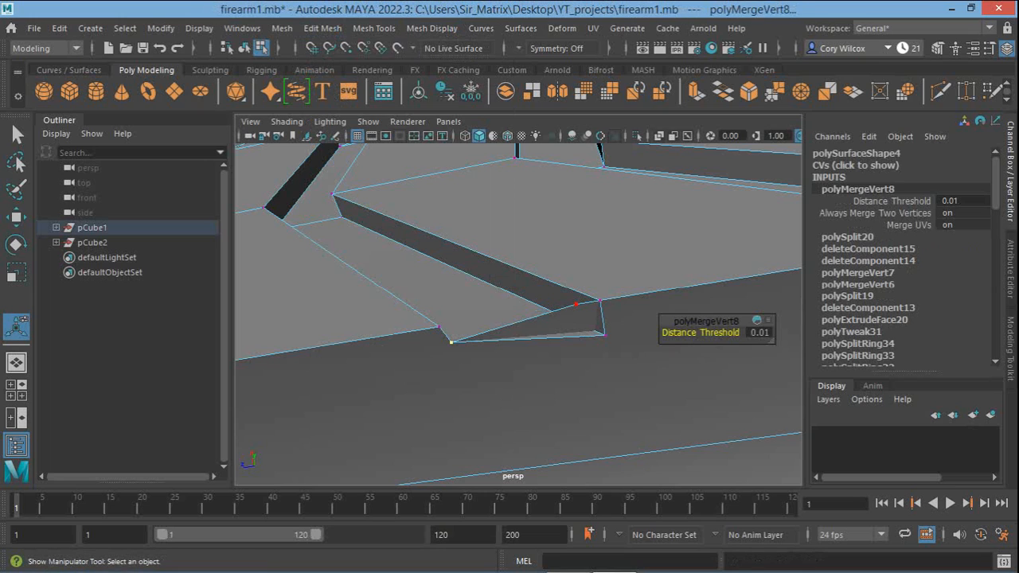
pyautogui.keyDown('shift'); pyautogui.click(605, 335); pyautogui.keyUp('shift')
pyautogui.press('g')
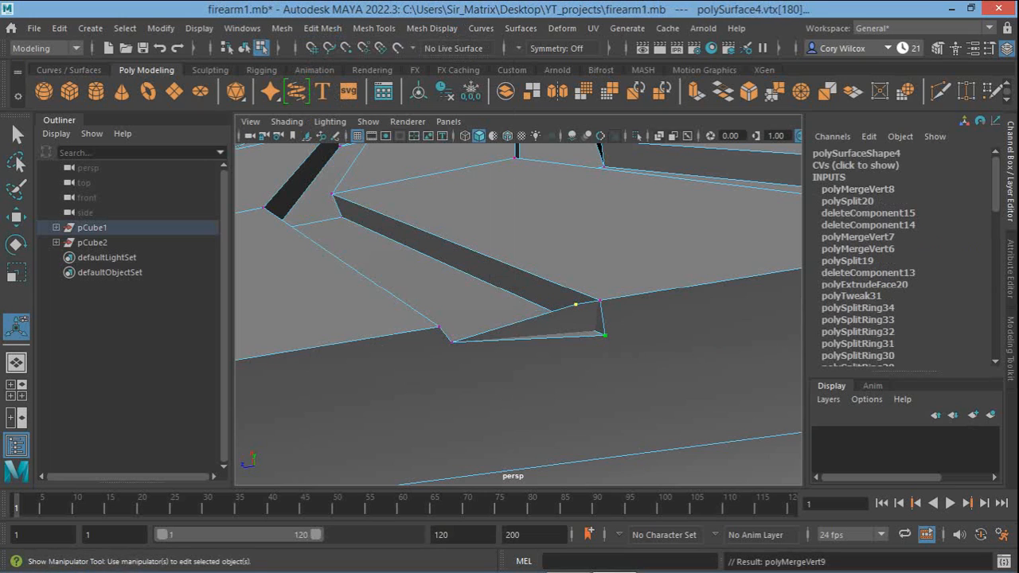
# Add a vertex with Multi-Cut near the rear end of the edge spanning the front groove's lower opening
pyautogui.keyDown('alt'); pyautogui.moveTo(601, 305); pyautogui.dragTo(462, 312, button='right'); pyautogui.keyUp('alt')
pyautogui.keyDown('alt'); pyautogui.moveTo(462, 311); pyautogui.dragTo(426, 239); pyautogui.keyUp('alt')
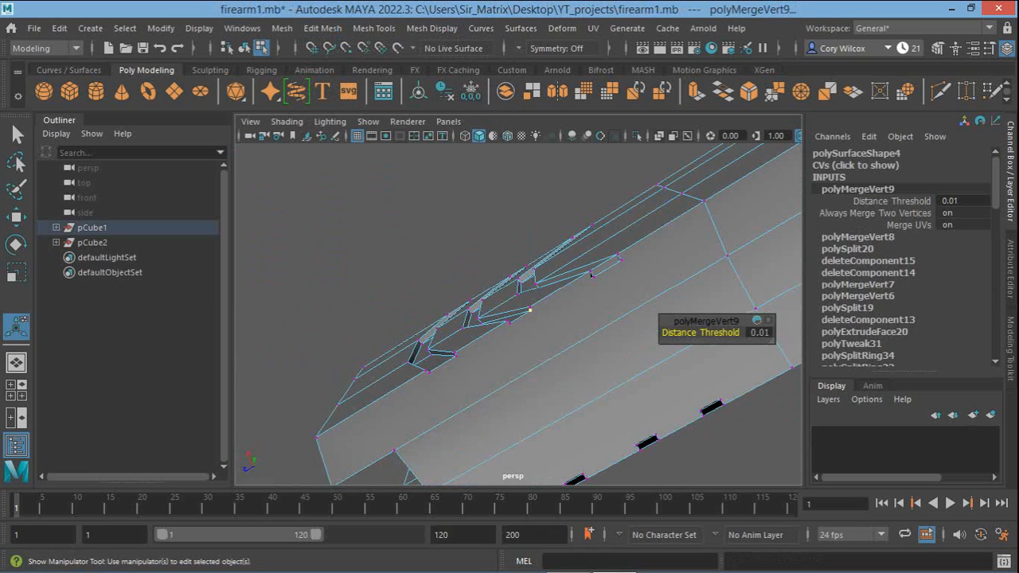
pyautogui.keyDown('alt'); pyautogui.moveTo(426, 239); pyautogui.dragTo(345, 247, button='middle'); pyautogui.keyUp('alt')
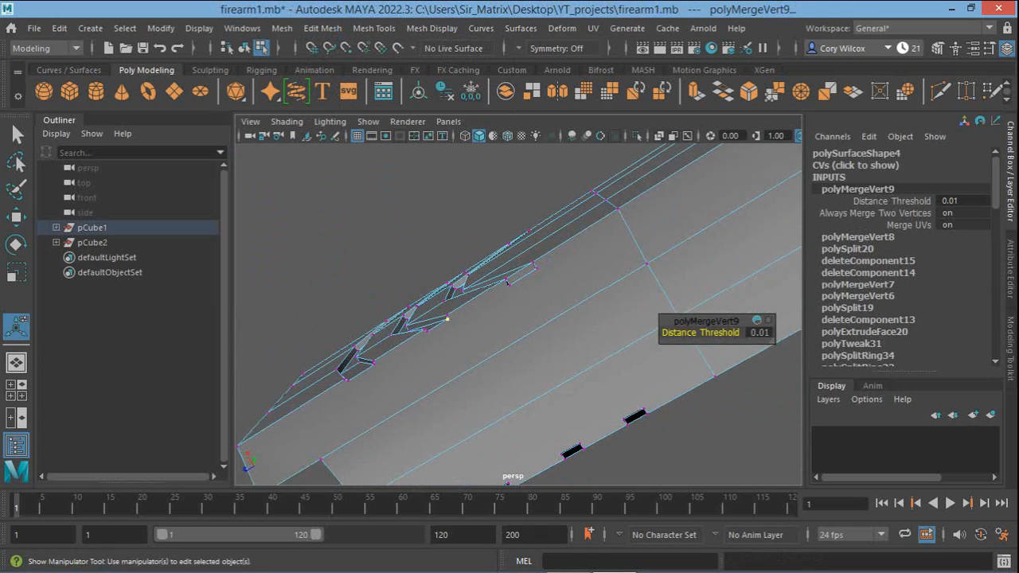
pyautogui.keyDown('alt'); pyautogui.moveTo(345, 248); pyautogui.dragTo(414, 249, button='right'); pyautogui.keyUp('alt')
pyautogui.keyDown('alt'); pyautogui.moveTo(414, 249); pyautogui.dragTo(398, 261); pyautogui.keyUp('alt')
pyautogui.keyDown('alt'); pyautogui.moveTo(505, 266); pyautogui.dragTo(519, 272); pyautogui.keyUp('alt')
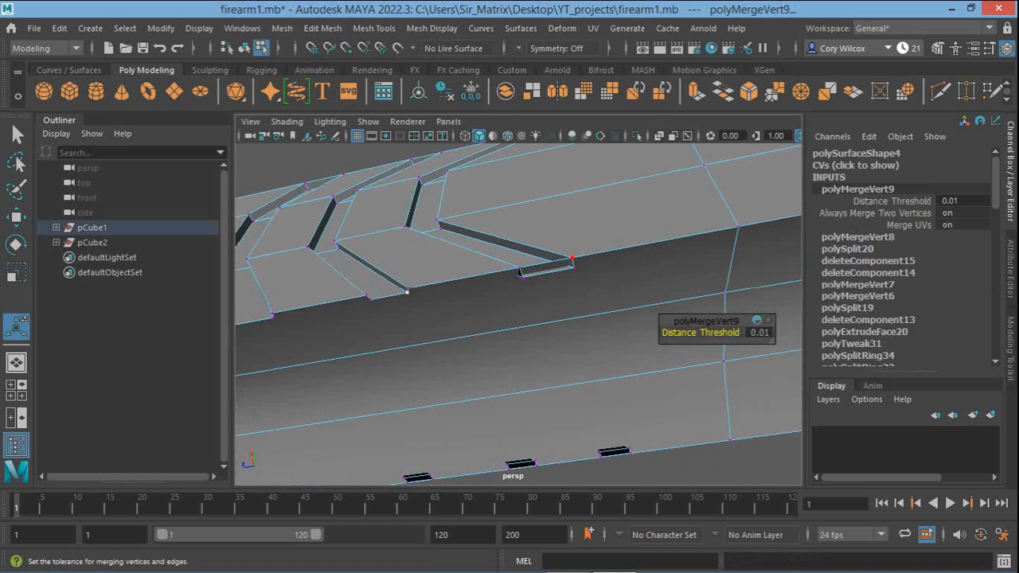
pyautogui.moveTo(528, 259); pyautogui.dragTo(457, 147, button='right')
pyautogui.click(519, 270)
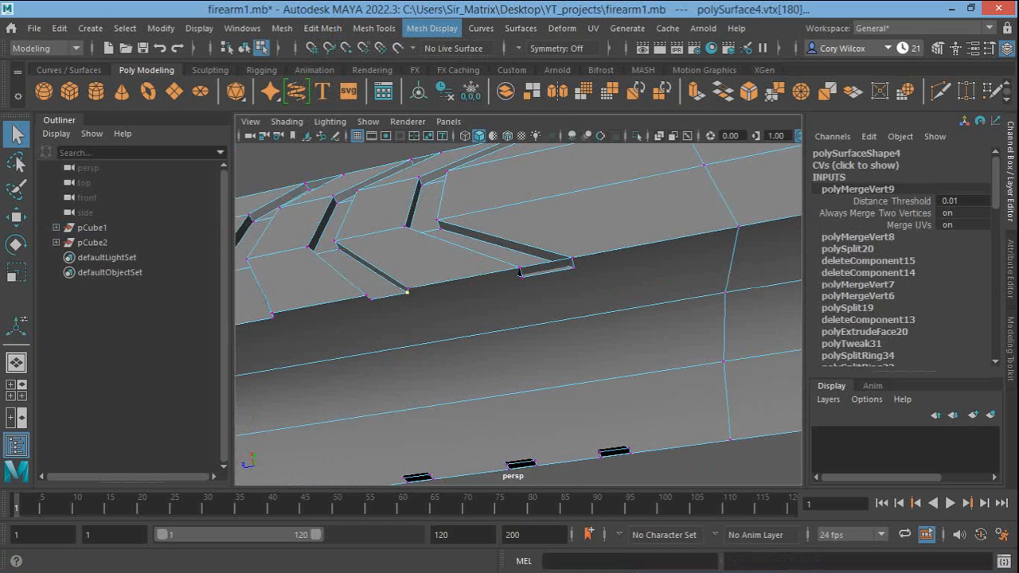
pyautogui.click(430, 28)
pyautogui.moveTo(374, 28)
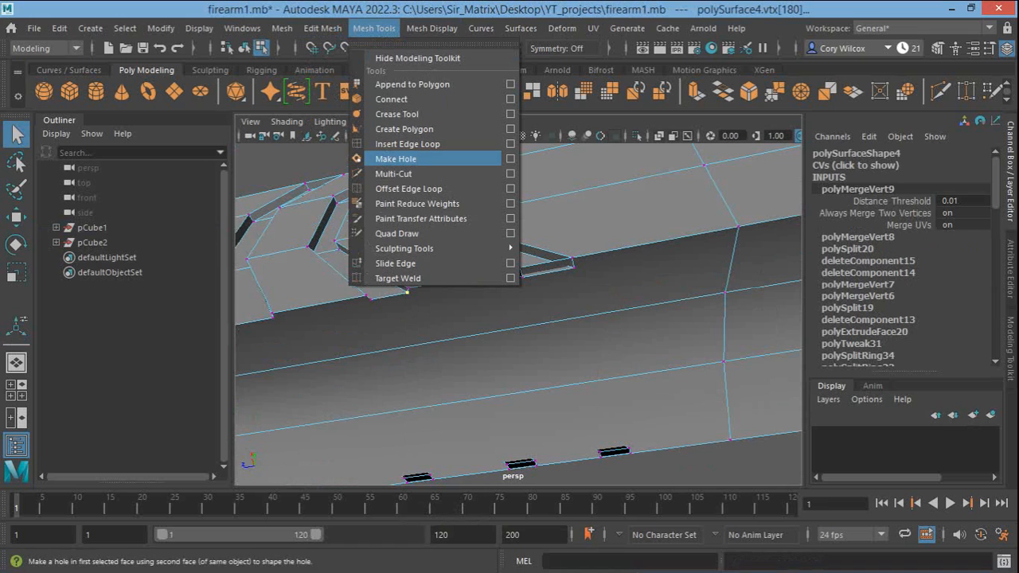
pyautogui.click(393, 173)
pyautogui.click(519, 270)
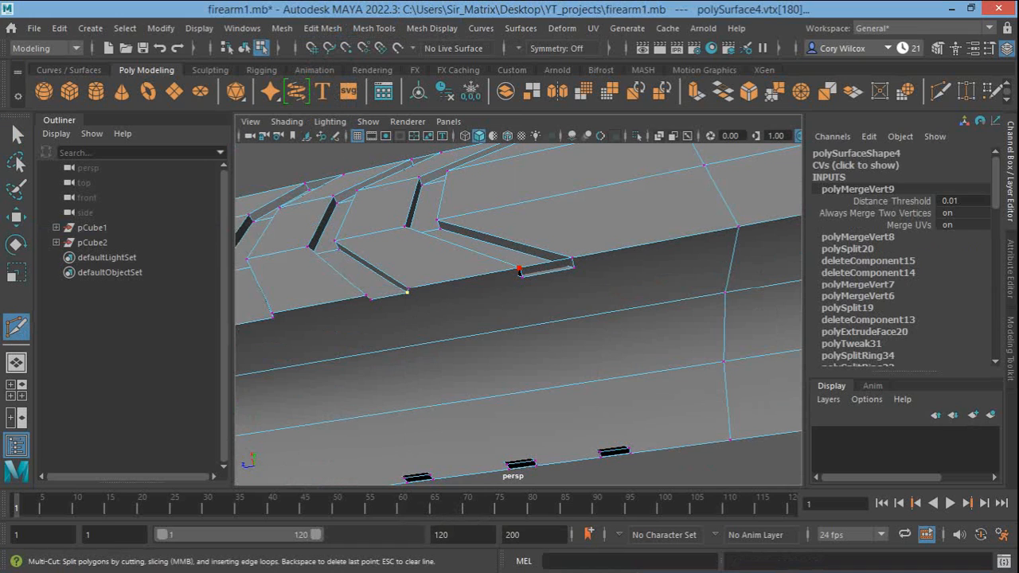
pyautogui.keyDown('alt'); pyautogui.moveTo(549, 264); pyautogui.dragTo(493, 265); pyautogui.keyUp('alt')
pyautogui.scroll(2, 501, 255)
pyautogui.click(506, 236)
pyautogui.keyDown('alt'); pyautogui.moveTo(576, 241); pyautogui.dragTo(494, 269); pyautogui.keyUp('alt')
pyautogui.hotkey('ctrl', 'z')
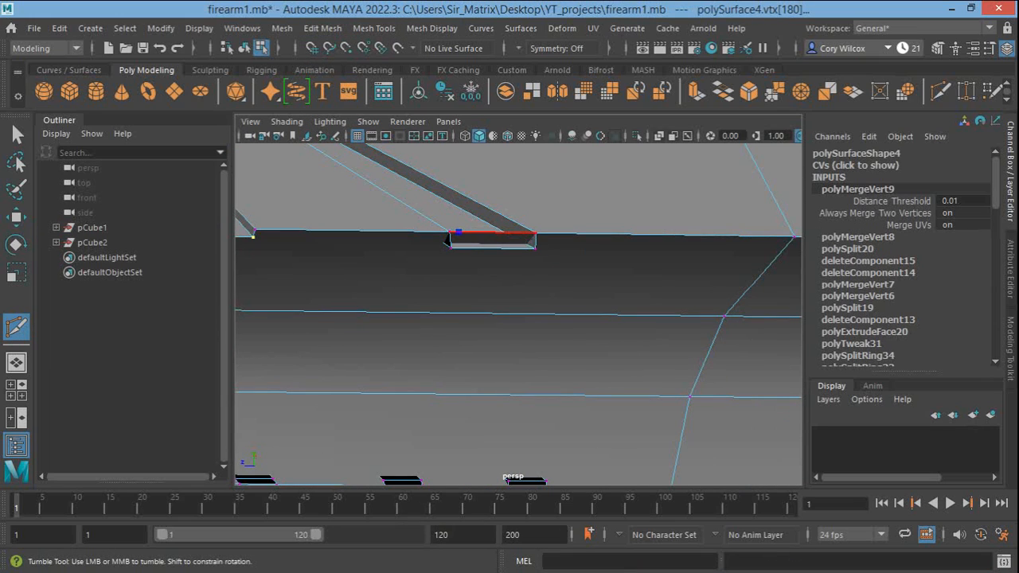
pyautogui.press('q')
pyautogui.click(450, 270)
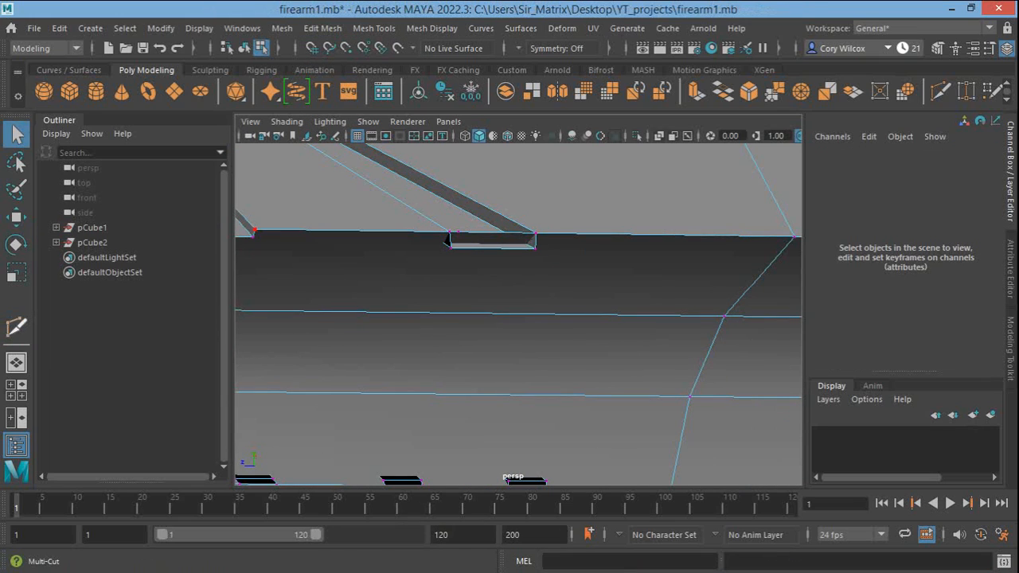
# Add a second Multi-Cut vertex to the front groove's spanning edge, near its forward end
pyautogui.click(16, 326)
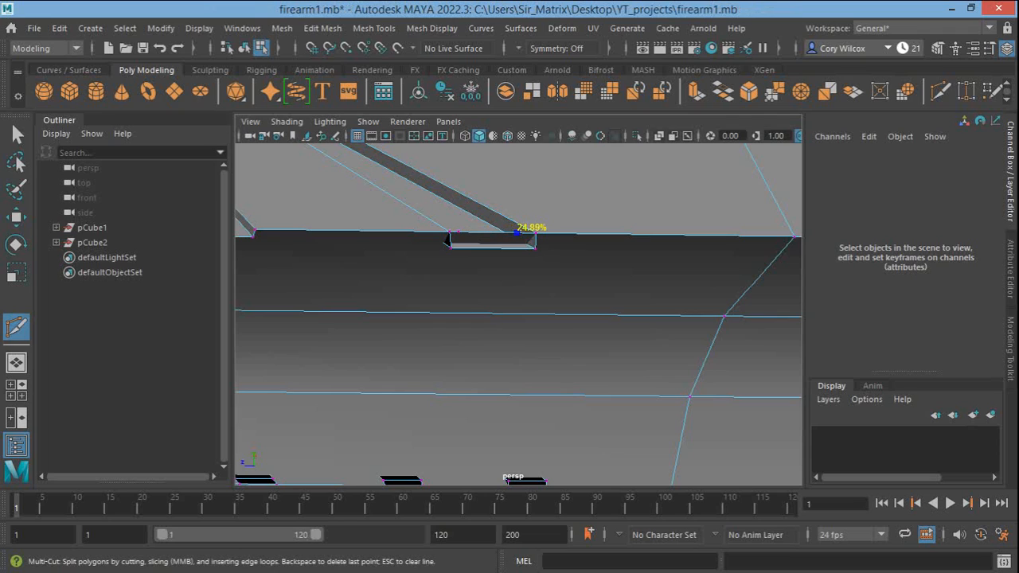
pyautogui.click(518, 231)
pyautogui.press('q')
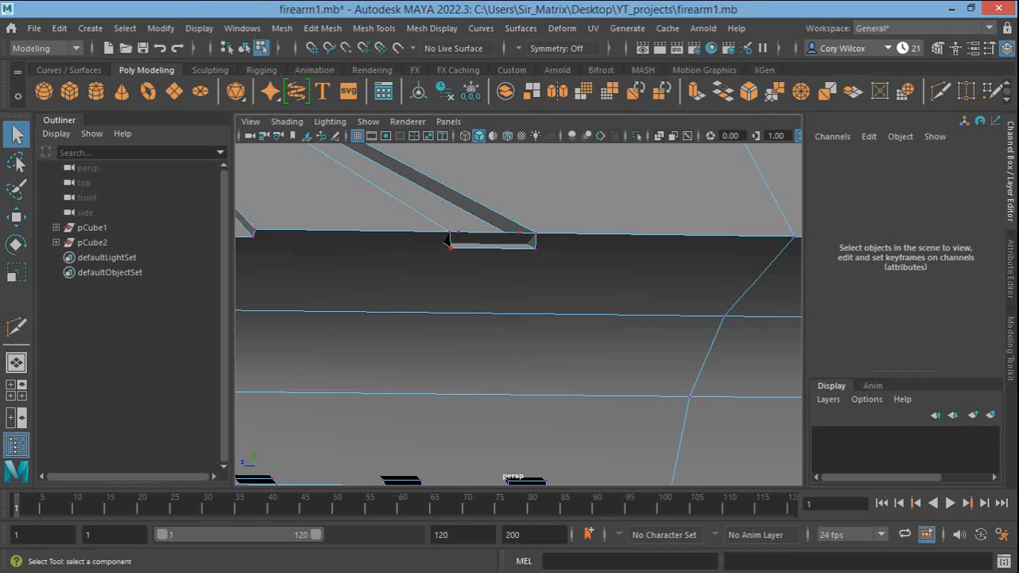
# Merge the rear inner corner vertex at the front groove's lower end with the adjacent cut vertex on the spanning edge
pyautogui.click(447, 242)
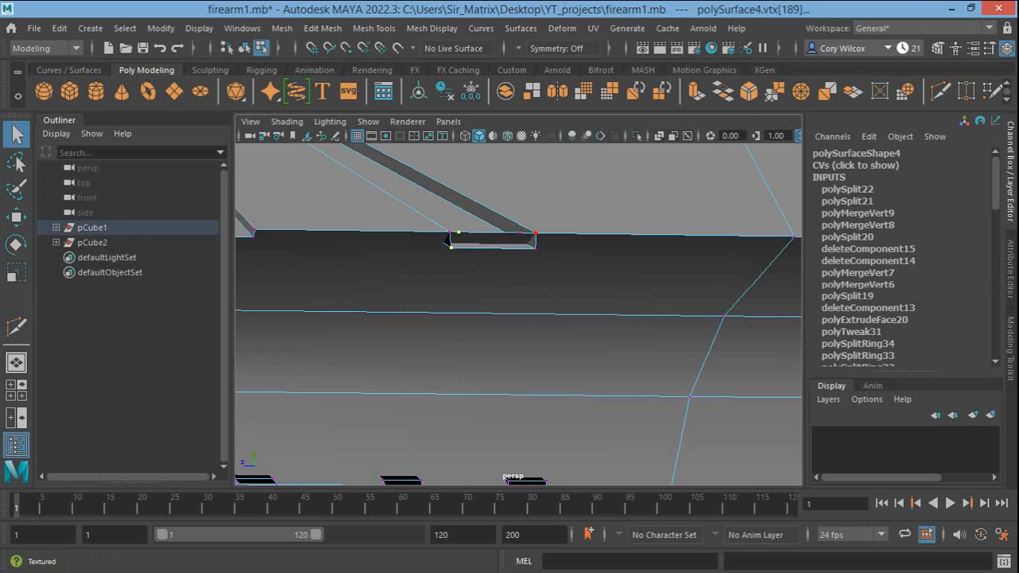
pyautogui.click(322, 28)
pyautogui.click(322, 28)
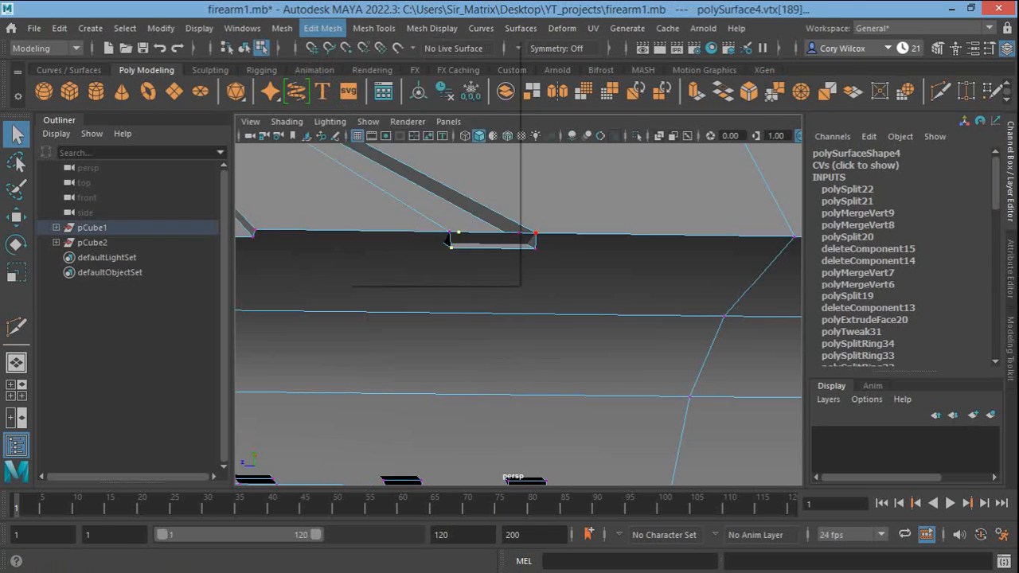
pyautogui.click(374, 27)
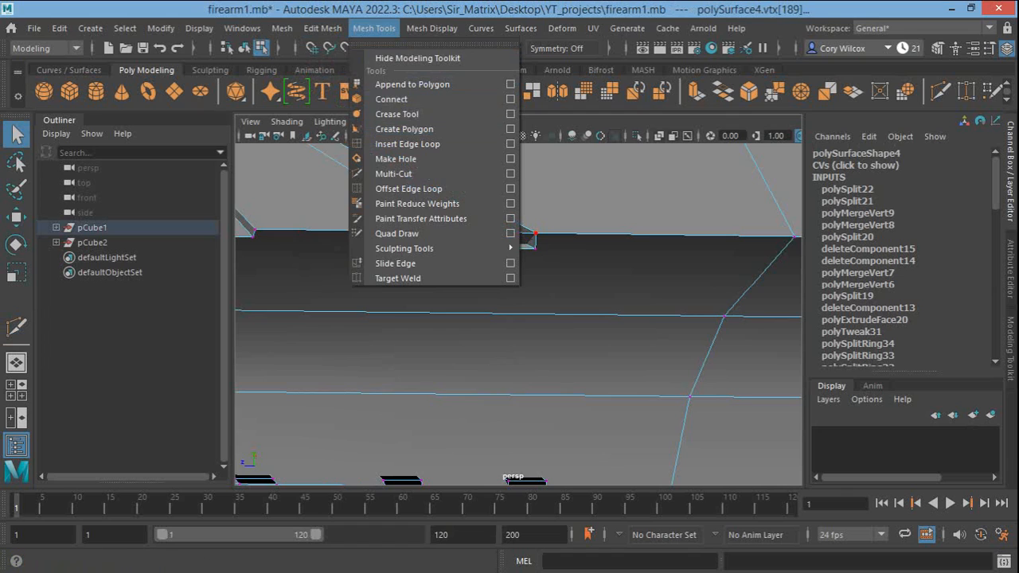
pyautogui.moveTo(322, 28)
pyautogui.click(338, 189)
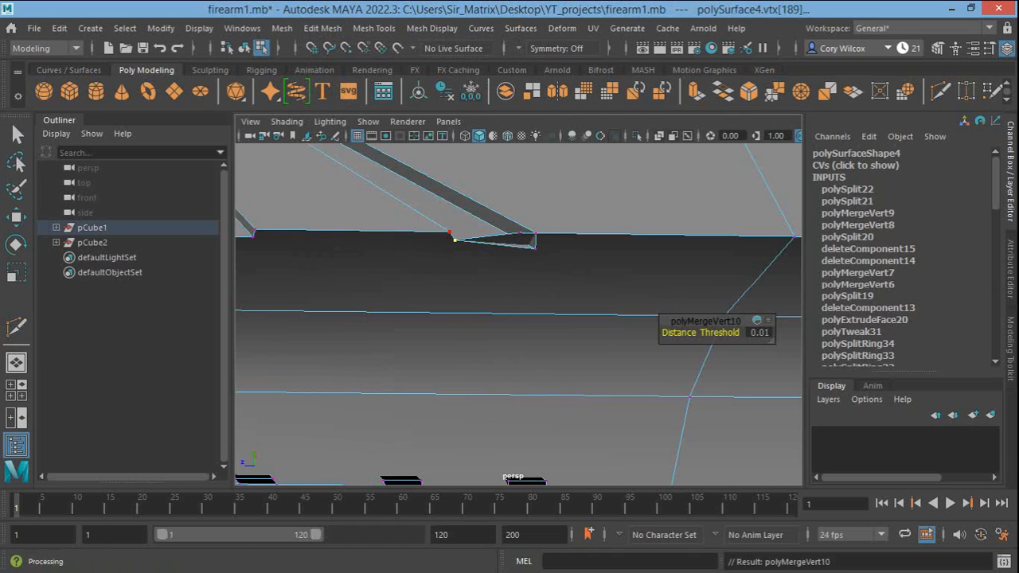
# Merge the forward inner corner vertex at the front groove's lower end with the adjacent cut vertex on the spanning edge
pyautogui.click(535, 248)
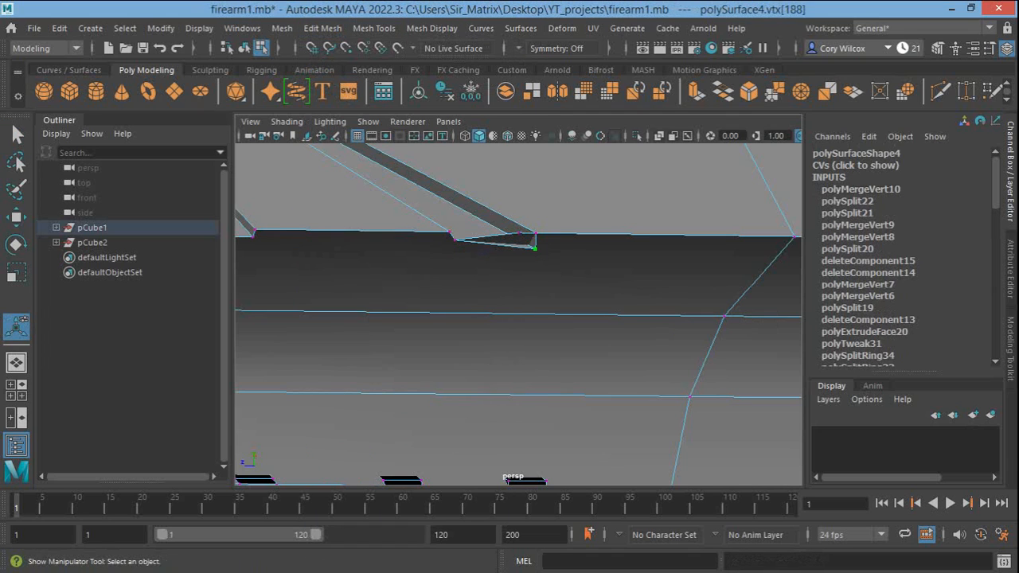
pyautogui.keyDown('shift'); pyautogui.click(518, 233); pyautogui.keyUp('shift')
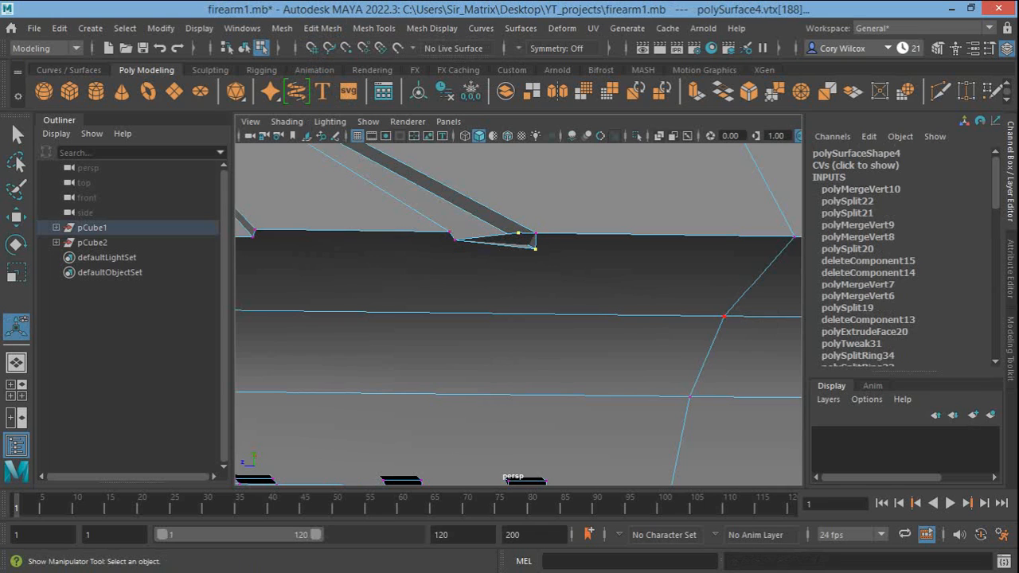
pyautogui.press('g')
pyautogui.scroll(-5, 528, 266)
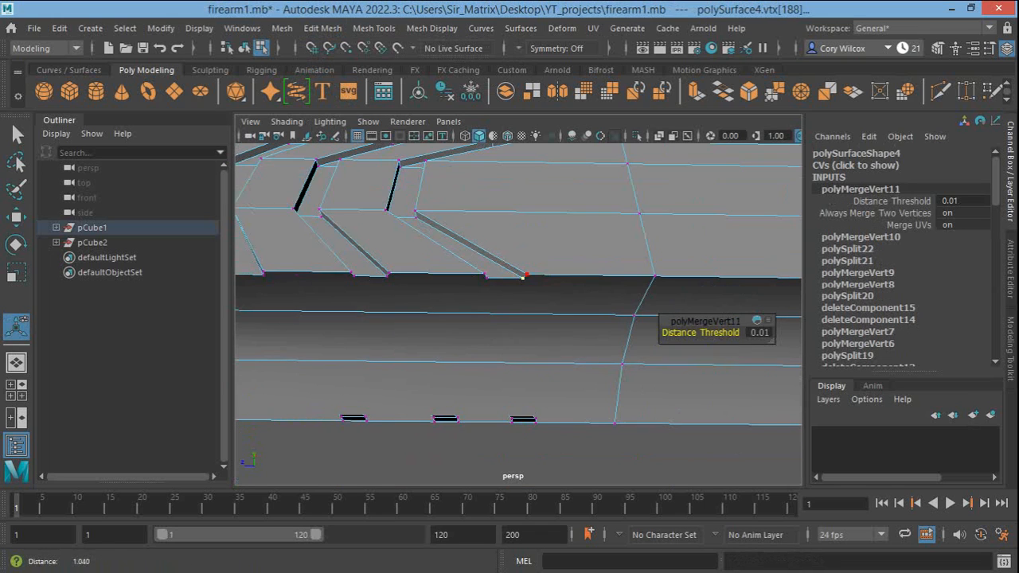
# Delete the small end faces at the lower ends of the three grooves on the slide's opposite side
pyautogui.scroll(-1, 528, 266)
pyautogui.keyDown('alt'); pyautogui.moveTo(528, 266); pyautogui.dragTo(552, 332); pyautogui.keyUp('alt')
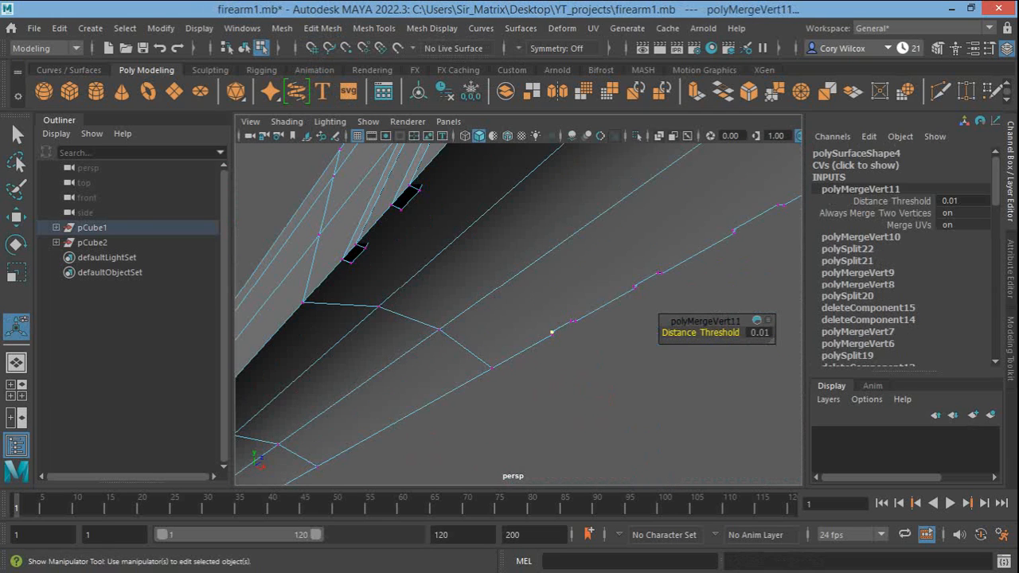
pyautogui.keyDown('alt'); pyautogui.moveTo(551, 331); pyautogui.dragTo(510, 405, button='middle'); pyautogui.keyUp('alt')
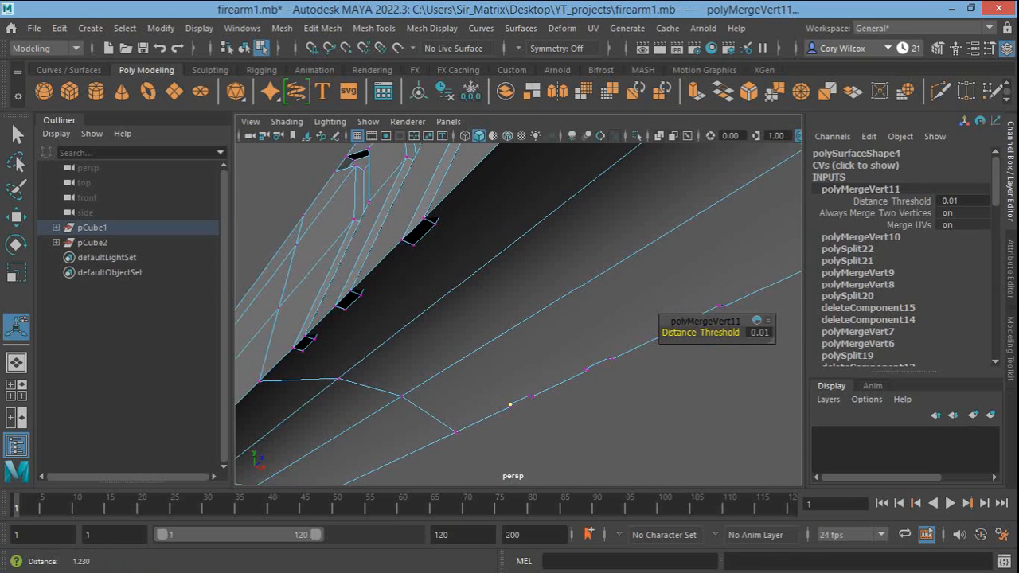
pyautogui.keyDown('alt'); pyautogui.moveTo(510, 404); pyautogui.dragTo(495, 398, button='right'); pyautogui.keyUp('alt')
pyautogui.keyDown('alt'); pyautogui.moveTo(512, 395); pyautogui.dragTo(454, 392); pyautogui.keyUp('alt')
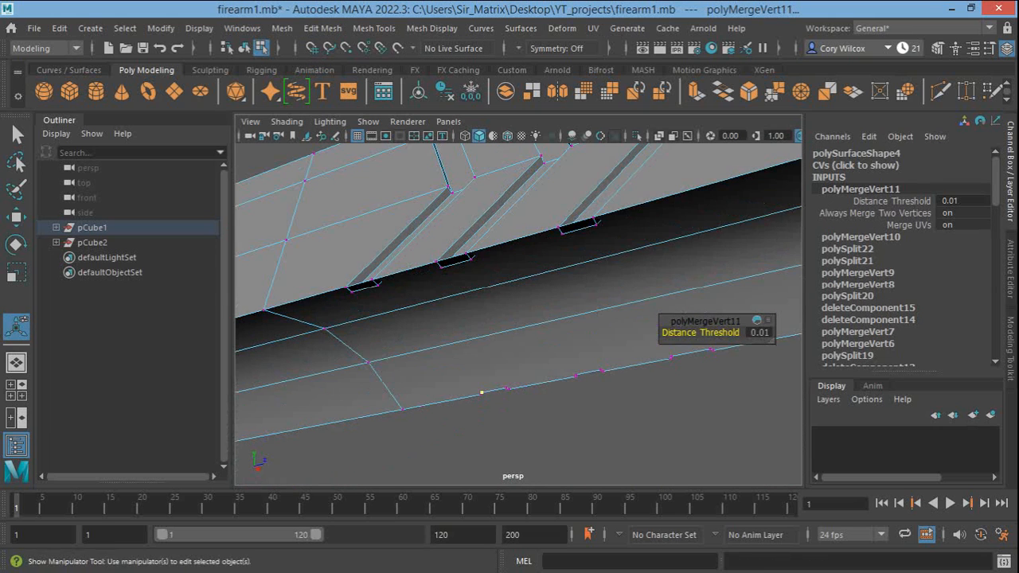
pyautogui.keyDown('alt'); pyautogui.moveTo(481, 393); pyautogui.dragTo(409, 427, button='middle'); pyautogui.keyUp('alt')
pyautogui.moveTo(476, 268); pyautogui.dragTo(476, 188, button='right')
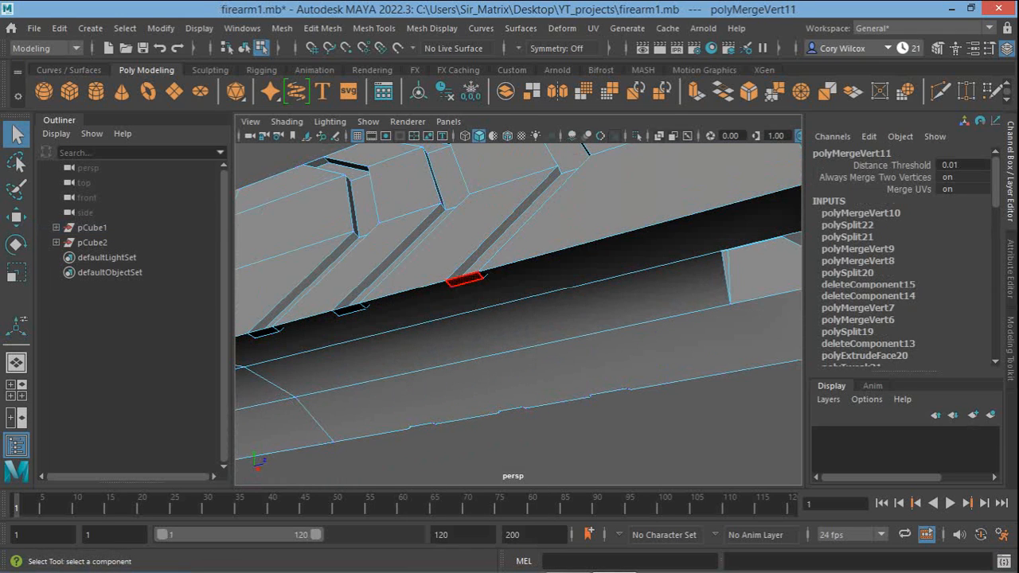
pyautogui.click(465, 279)
pyautogui.keyDown('shift'); pyautogui.click(348, 309); pyautogui.keyUp('shift')
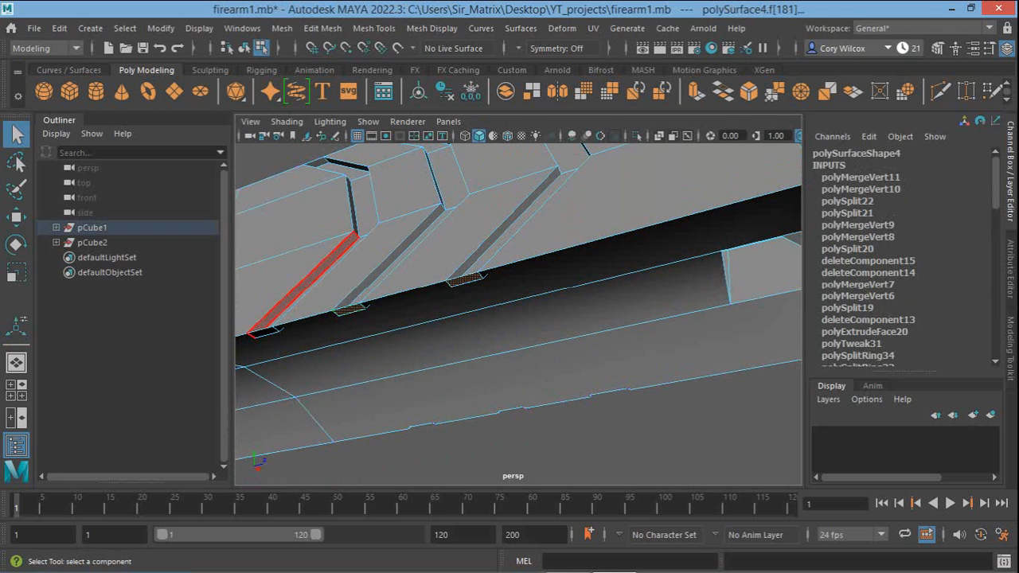
pyautogui.keyDown('shift'); pyautogui.click(263, 331); pyautogui.keyUp('shift')
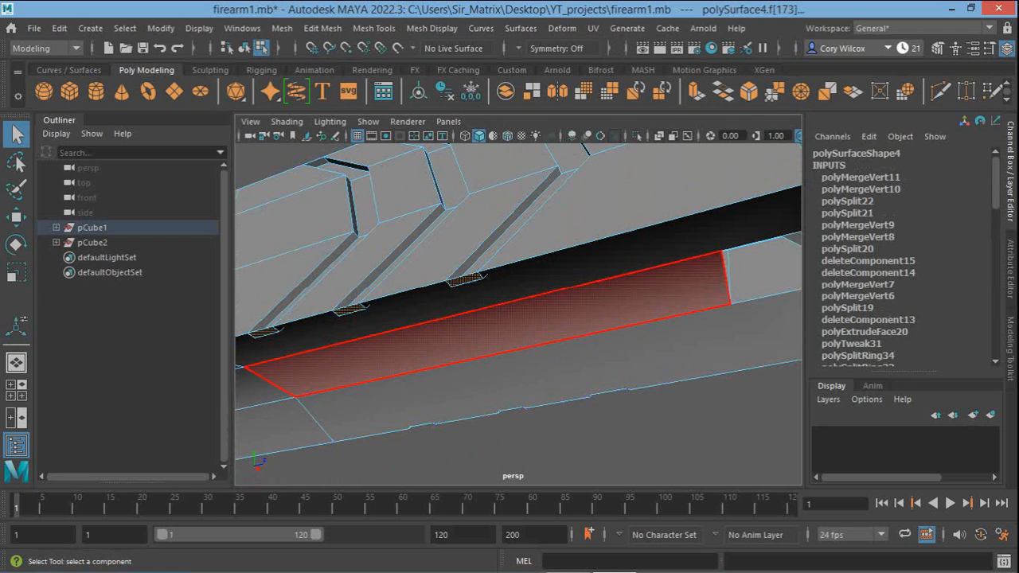
pyautogui.press('Delete')
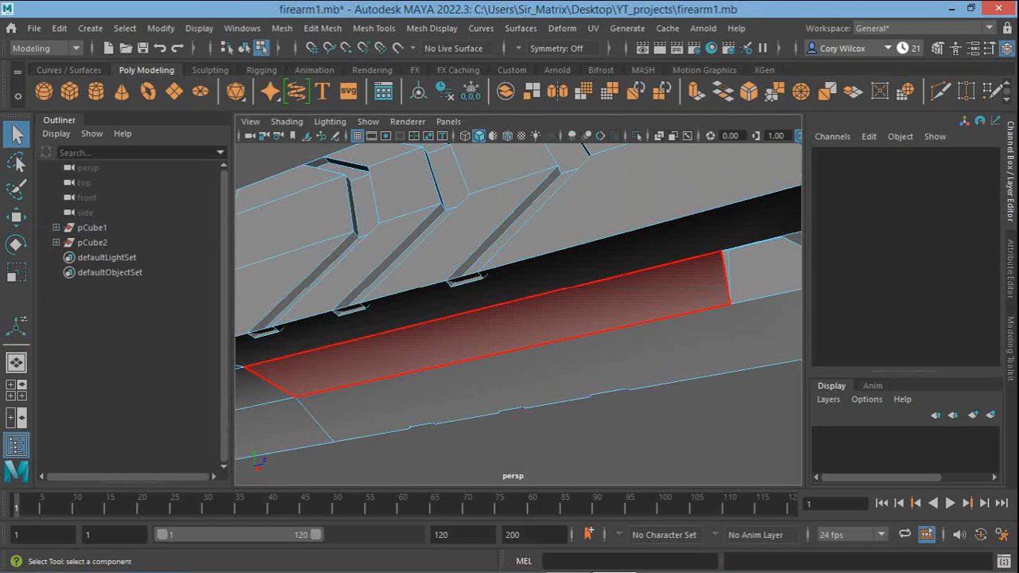
# Add two Multi-Cut vertices, one near each end of the edge spanning the rear groove's lower opening on this side
pyautogui.rightClick(470, 148)
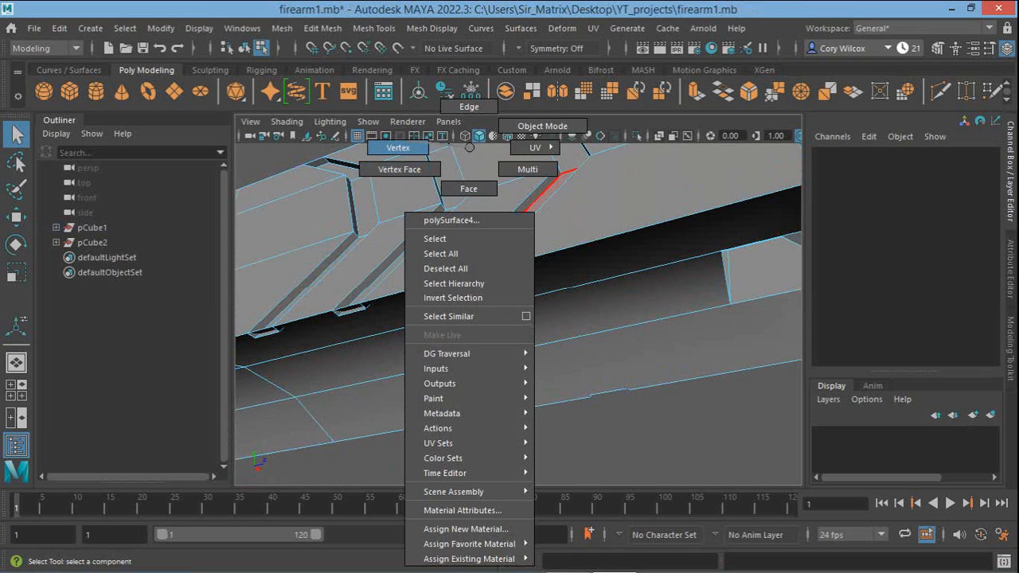
pyautogui.moveTo(469, 148); pyautogui.dragTo(408, 148, button='right')
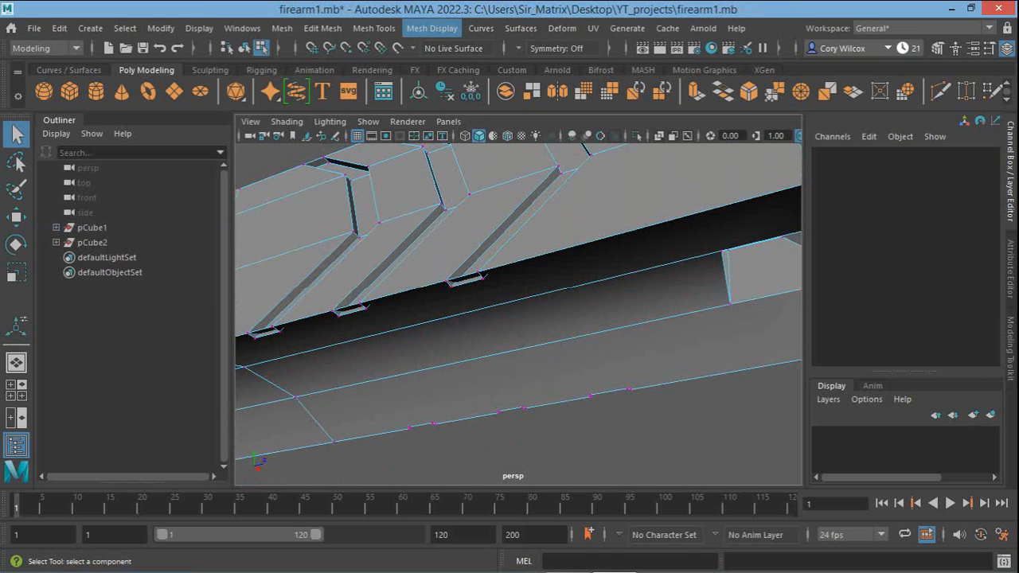
pyautogui.click(429, 29)
pyautogui.moveTo(382, 28)
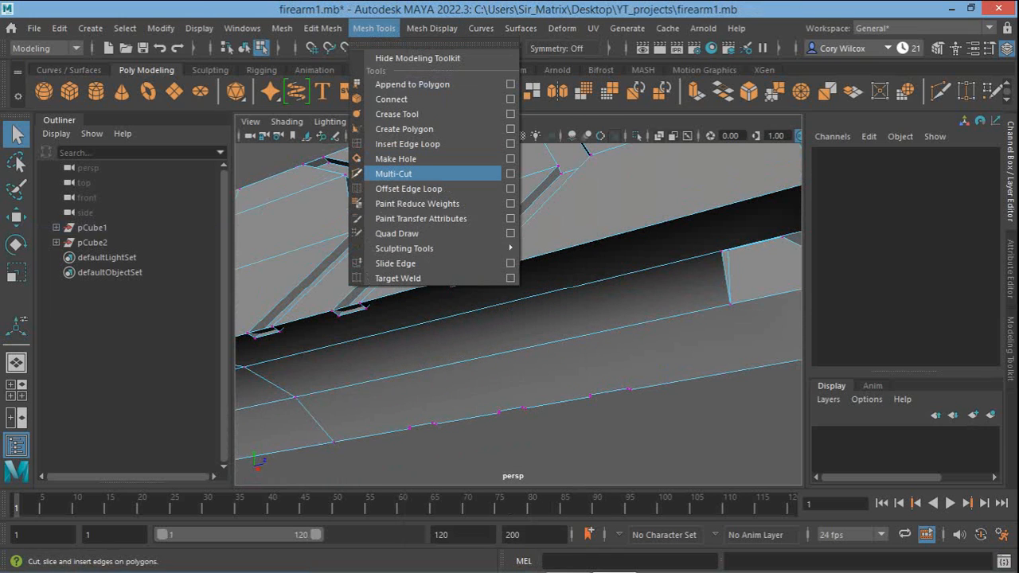
pyautogui.click(393, 174)
pyautogui.keyDown('alt'); pyautogui.moveTo(423, 185); pyautogui.dragTo(382, 235); pyautogui.keyUp('alt')
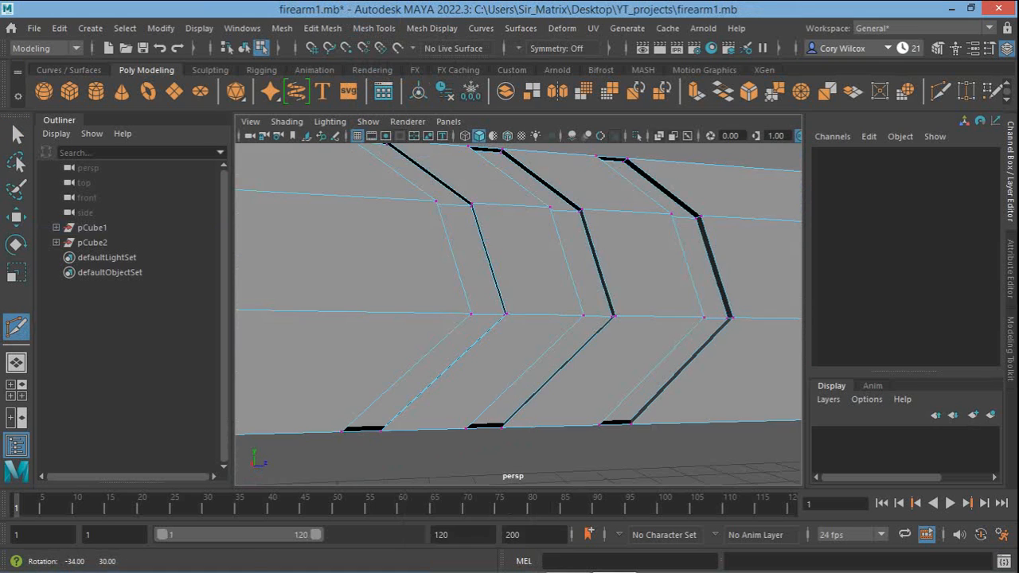
pyautogui.keyDown('alt'); pyautogui.moveTo(446, 271); pyautogui.dragTo(331, 153, button='middle'); pyautogui.keyUp('alt')
pyautogui.keyDown('alt'); pyautogui.moveTo(446, 262); pyautogui.dragTo(478, 268, button='right'); pyautogui.keyUp('alt')
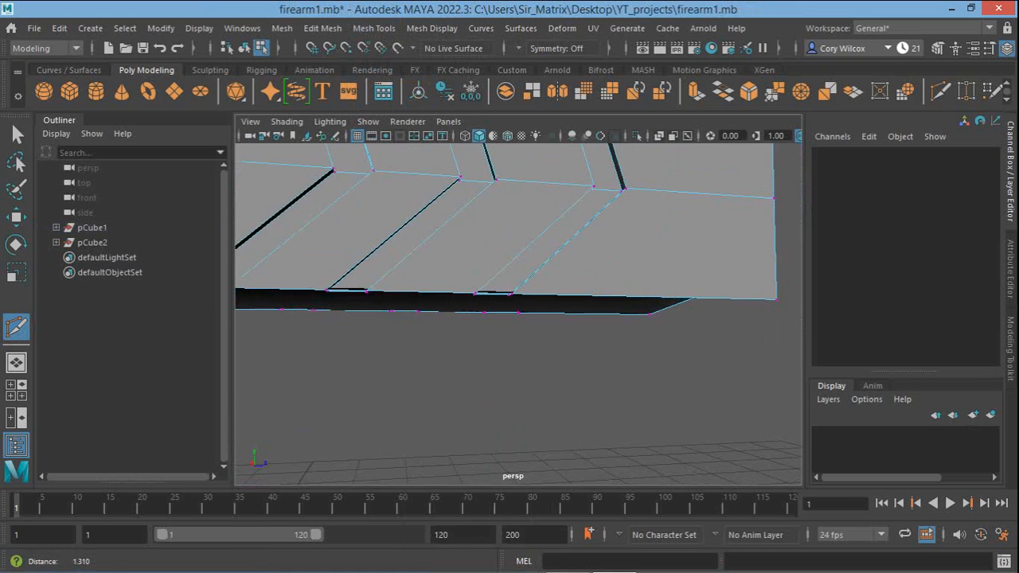
pyautogui.keyDown('alt'); pyautogui.moveTo(493, 254); pyautogui.dragTo(532, 302); pyautogui.keyUp('alt')
pyautogui.click(573, 292)
pyautogui.press('Escape')
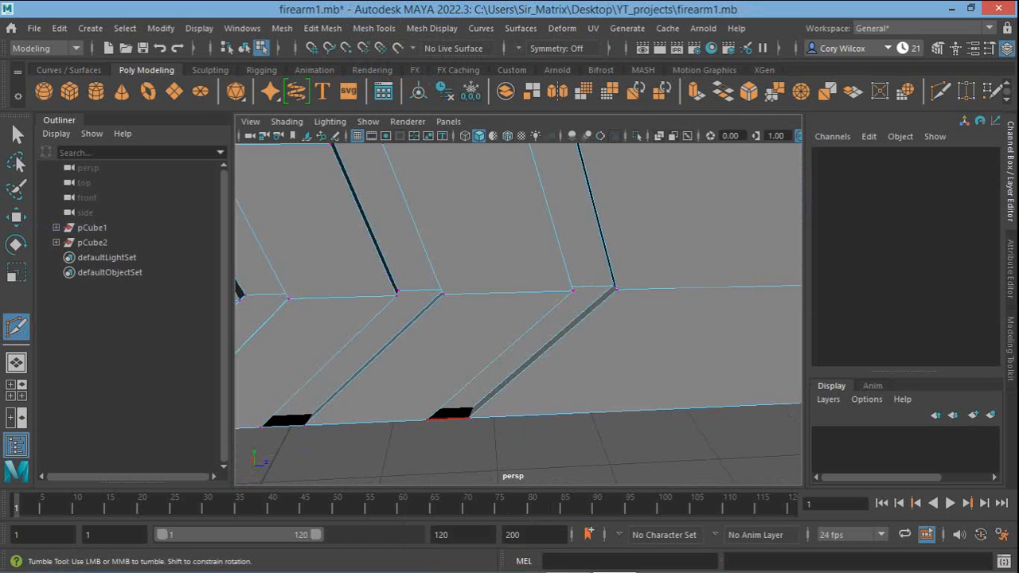
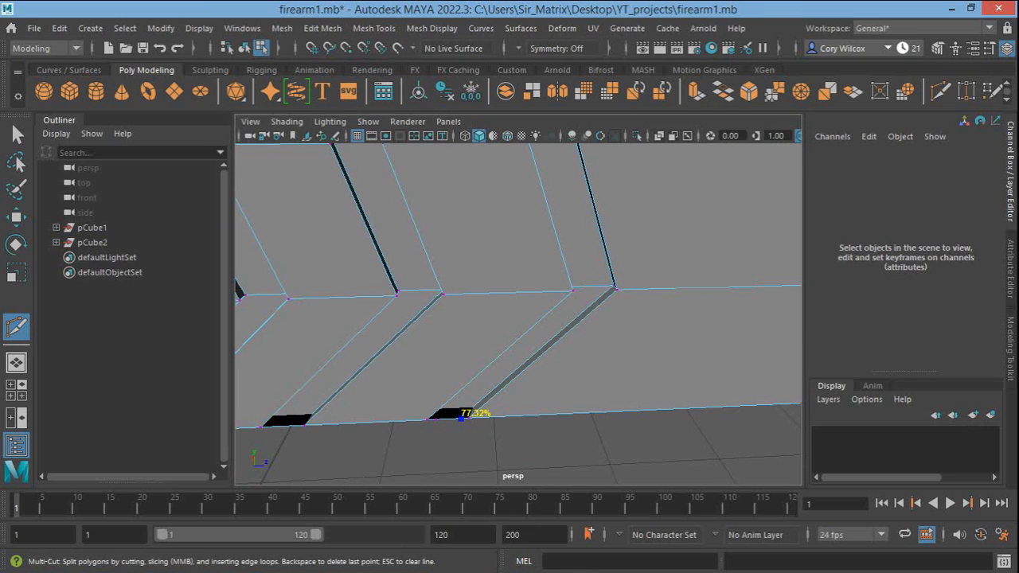
pyautogui.click(461, 417)
pyautogui.press('q')
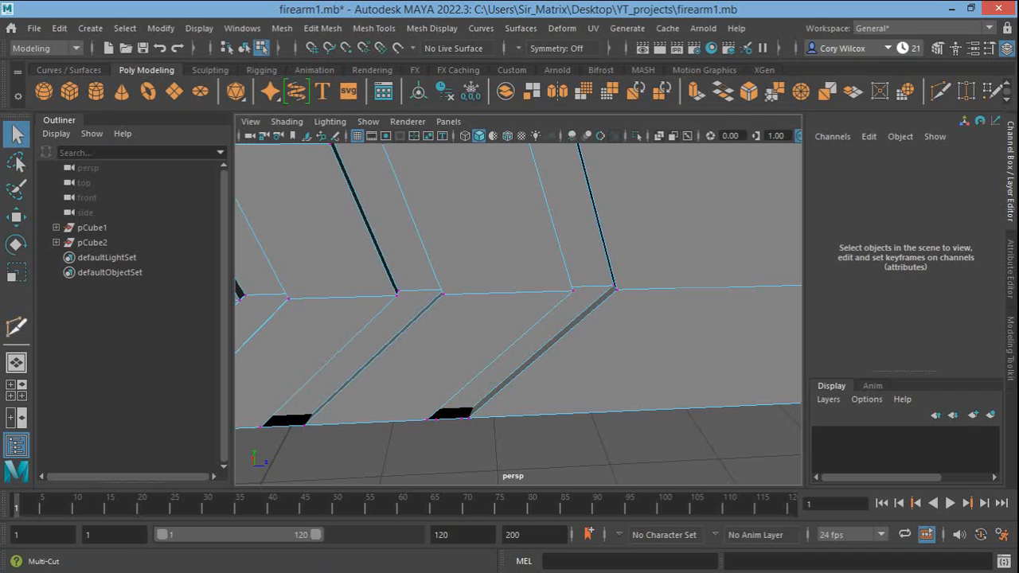
# Add two Multi-Cut vertices to the edge spanning the middle groove's lower opening and return to vertex selection
pyautogui.click(16, 326)
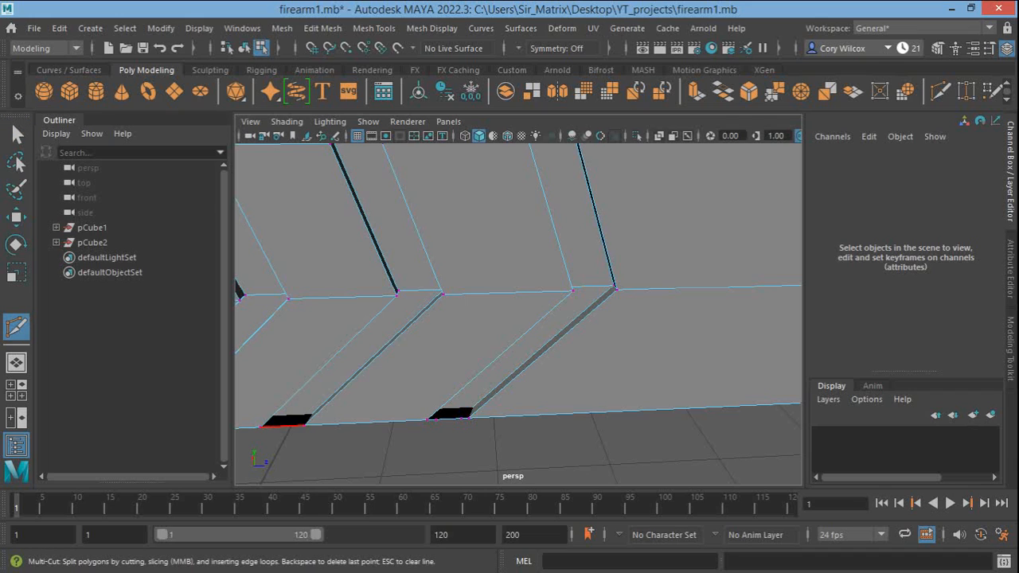
pyautogui.moveTo(274, 427); pyautogui.dragTo(297, 426)
pyautogui.press('q')
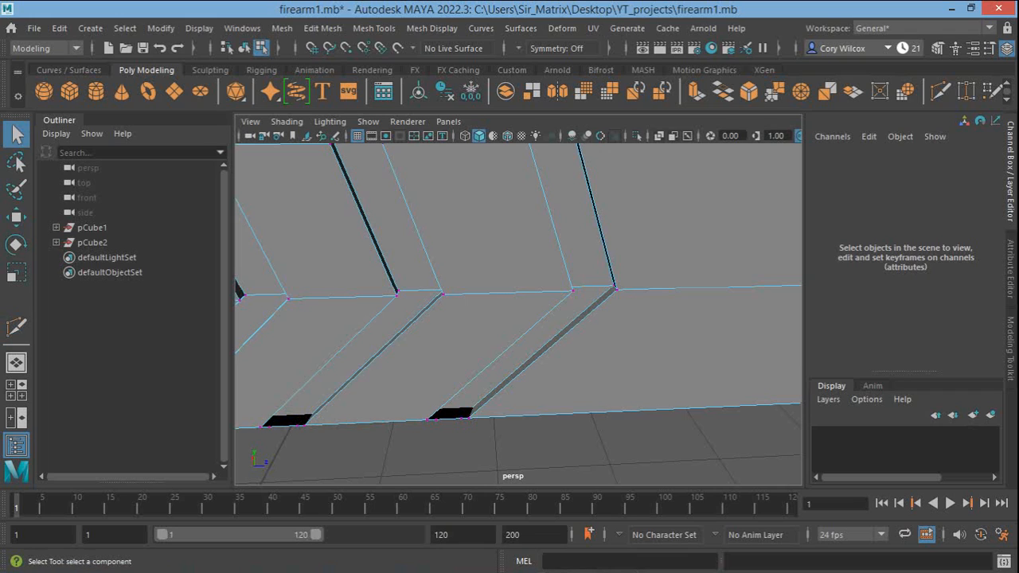
pyautogui.rightClick(459, 147)
pyautogui.moveTo(533, 126); pyautogui.dragTo(388, 147, button='right')
# Merge the forward inner corner vertex at the rear groove's lower end with the adjacent cut vertex on its spanning edge
pyautogui.keyDown('alt'); pyautogui.moveTo(437, 419); pyautogui.dragTo(422, 317); pyautogui.keyUp('alt')
pyautogui.click(396, 272)
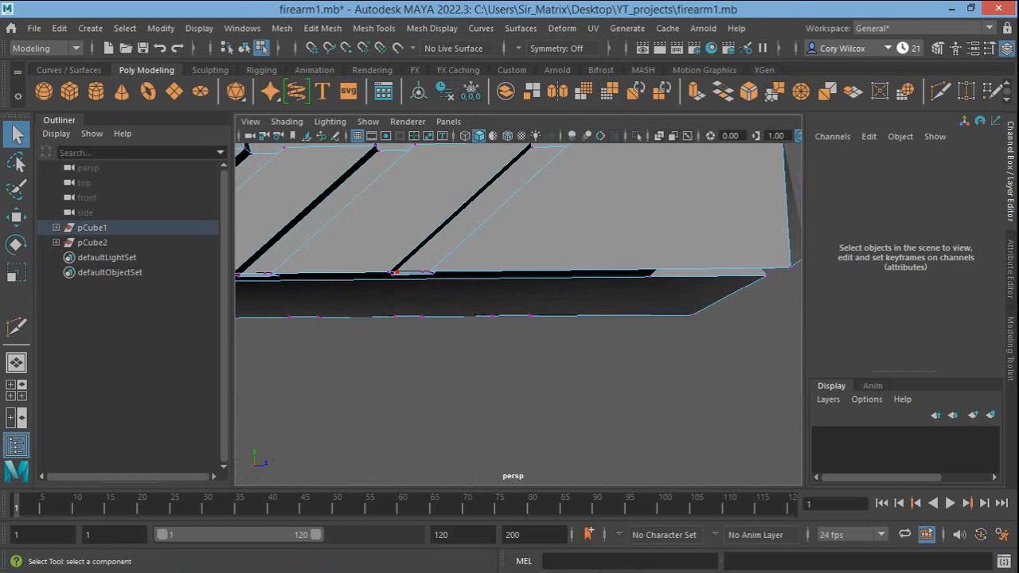
pyautogui.press('f')
pyautogui.scroll(4, 517, 314)
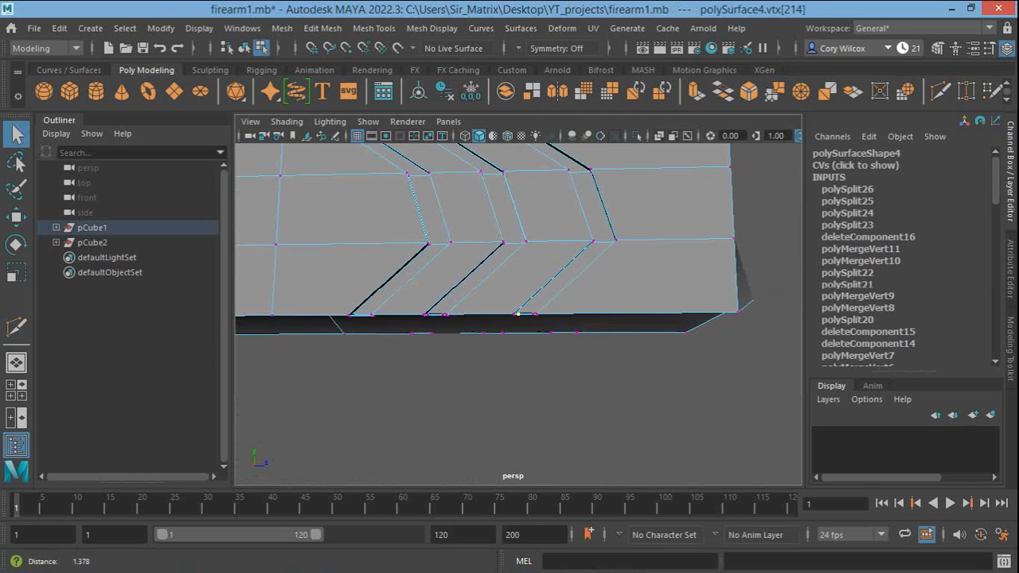
pyautogui.keyDown('alt'); pyautogui.moveTo(517, 318); pyautogui.dragTo(409, 250); pyautogui.keyUp('alt')
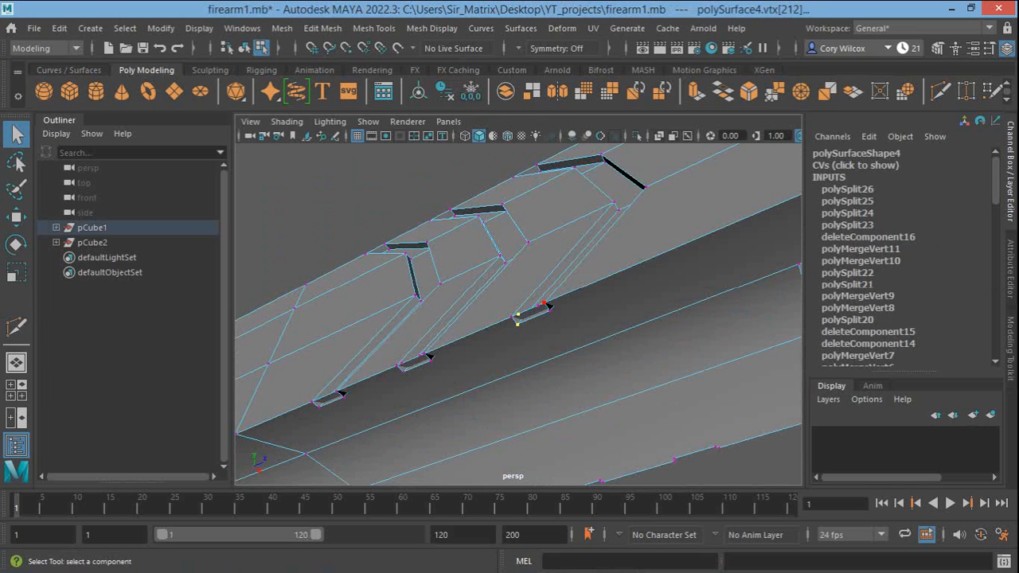
pyautogui.click(322, 28)
pyautogui.click(326, 187)
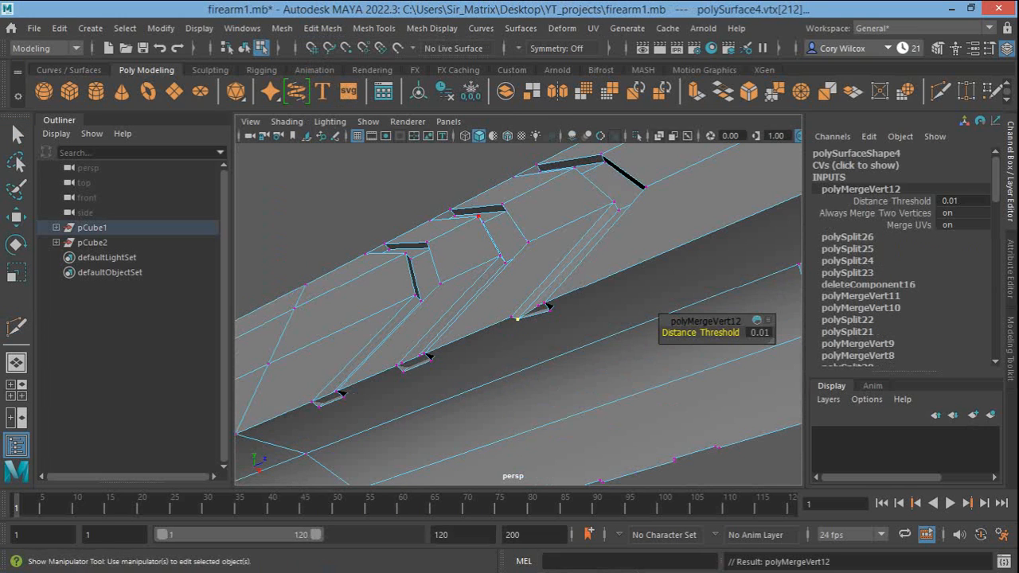
# Merge the rearward inner corner vertex at the rear groove's lower end with its neighbouring cut vertex
pyautogui.keyDown('alt'); pyautogui.moveTo(617, 299); pyautogui.dragTo(545, 313); pyautogui.keyUp('alt')
pyautogui.press('q')
pyautogui.click(547, 315)
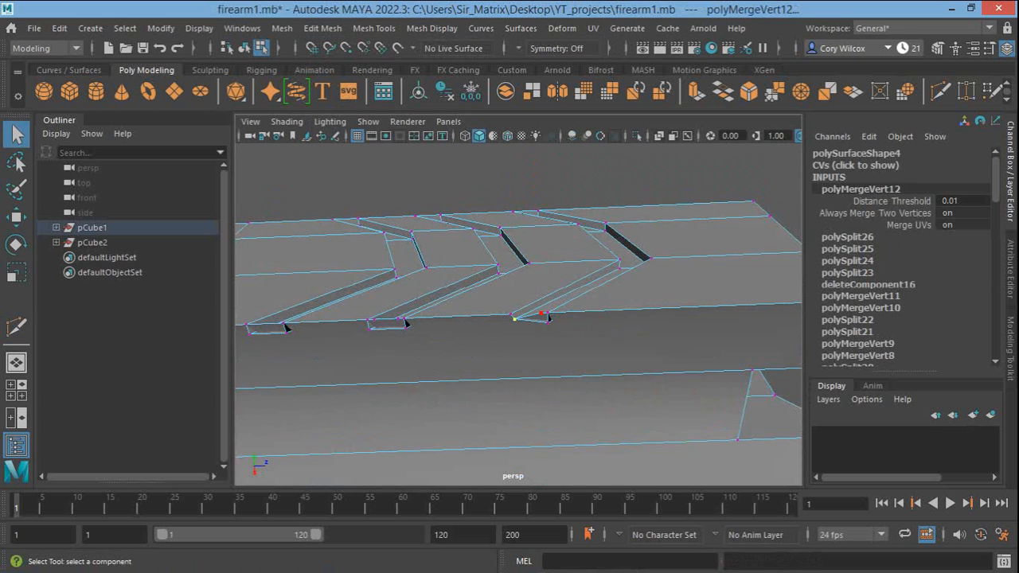
pyautogui.keyDown('shift'); pyautogui.click(547, 321); pyautogui.keyUp('shift')
pyautogui.press('g')
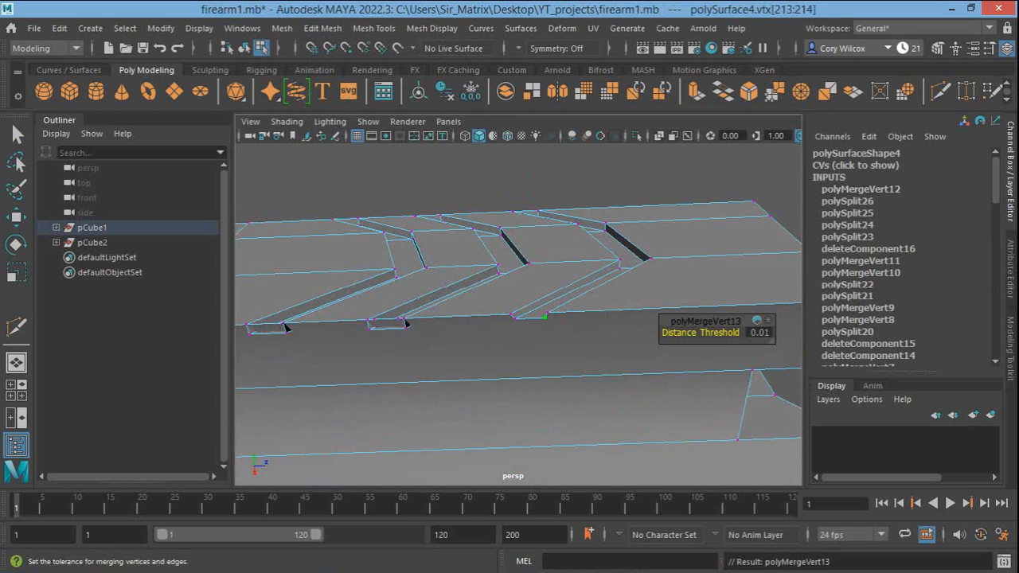
# Merge both inner corner vertices at the middle groove's lower end with the adjacent cut vertices on this side
pyautogui.press('t')
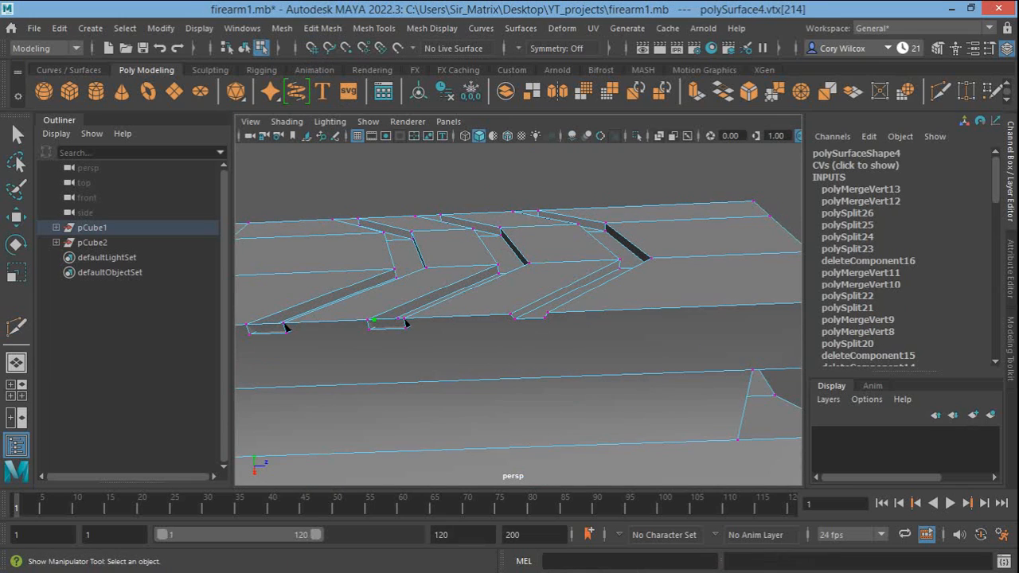
pyautogui.keyDown('shift'); pyautogui.click(405, 323); pyautogui.keyUp('shift')
pyautogui.press('g')
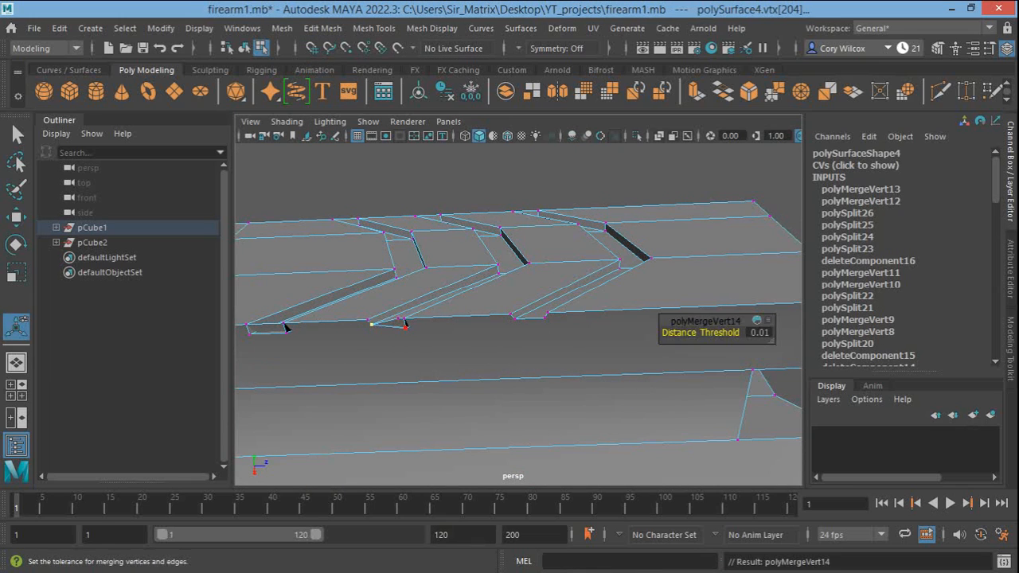
pyautogui.click(399, 319)
pyautogui.keyDown('shift'); pyautogui.click(405, 327); pyautogui.keyUp('shift')
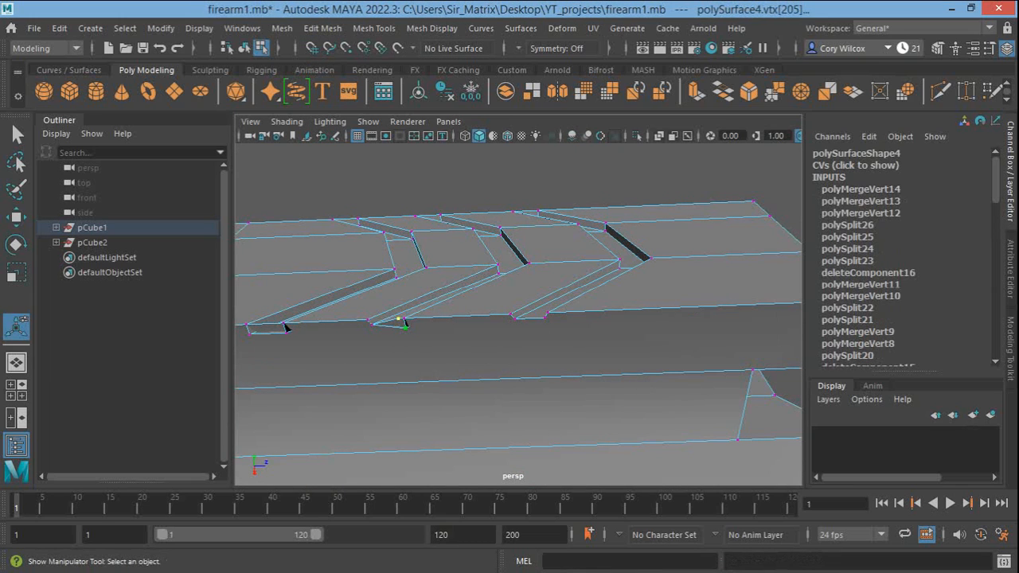
pyautogui.press('g')
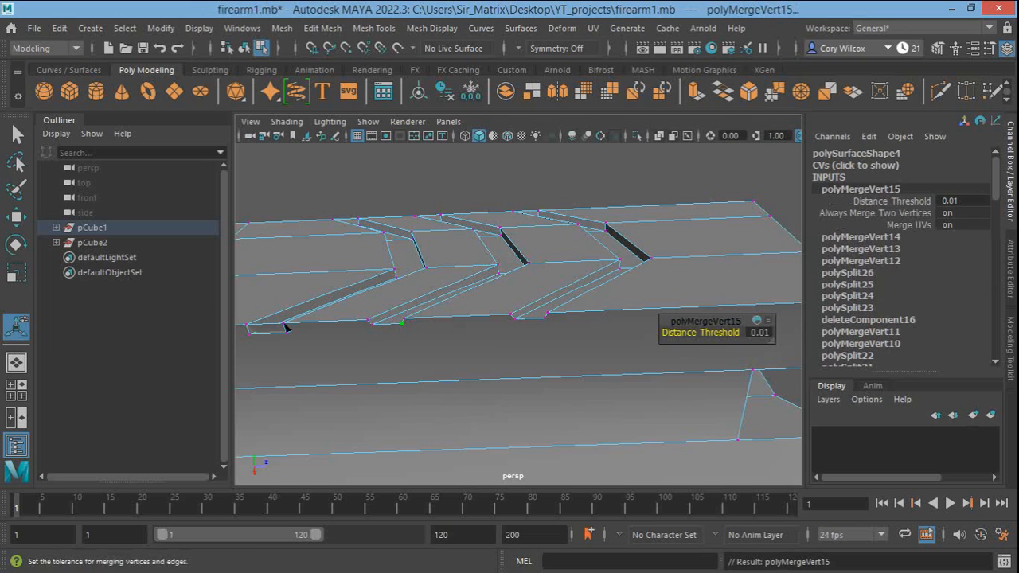
# Add two Multi-Cut vertices to the edge spanning the forward groove's lower opening and return to selection mode
pyautogui.keyDown('alt'); pyautogui.moveTo(286, 328); pyautogui.dragTo(434, 326, button='middle'); pyautogui.keyUp('alt')
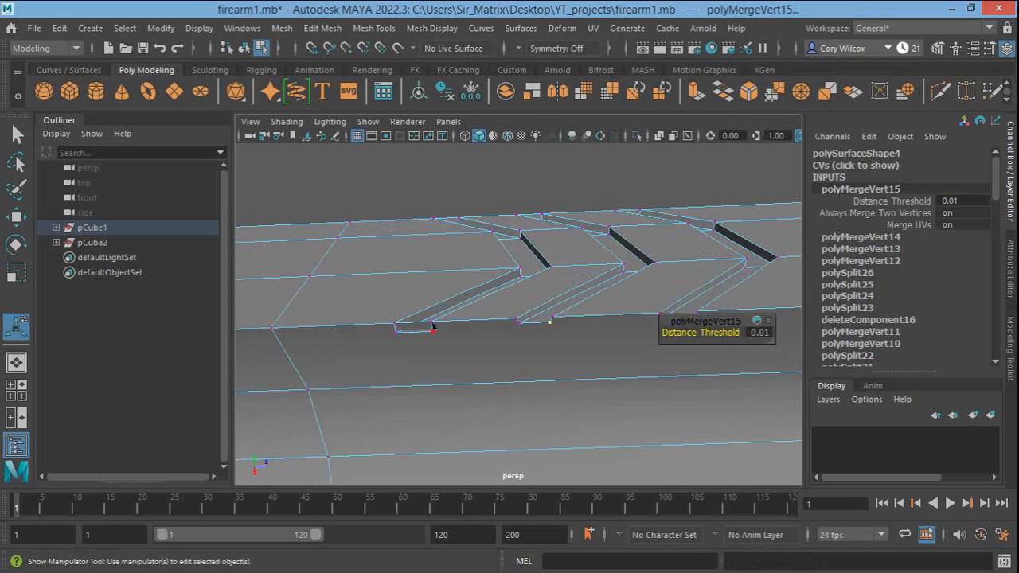
pyautogui.click(281, 28)
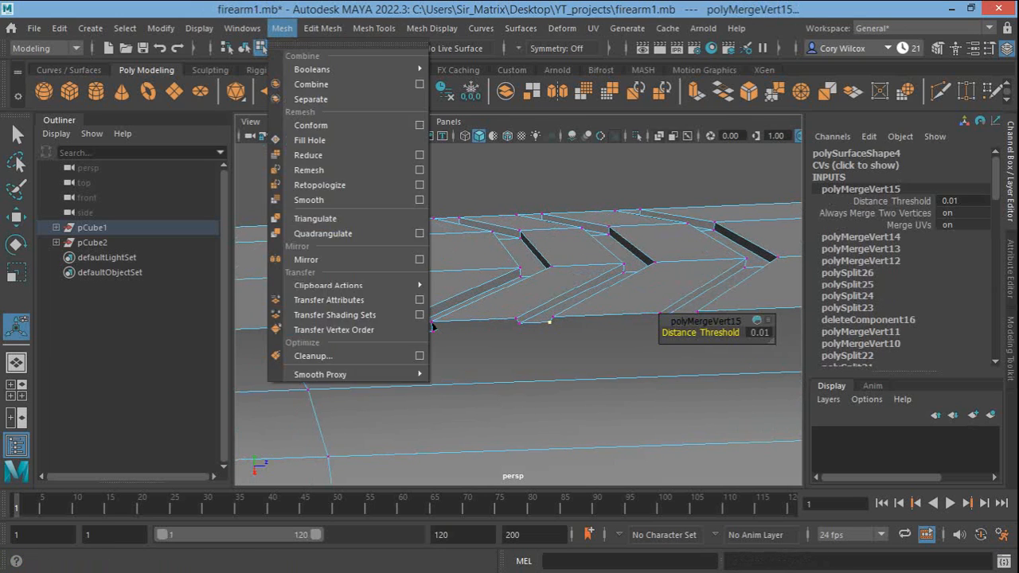
pyautogui.moveTo(323, 28)
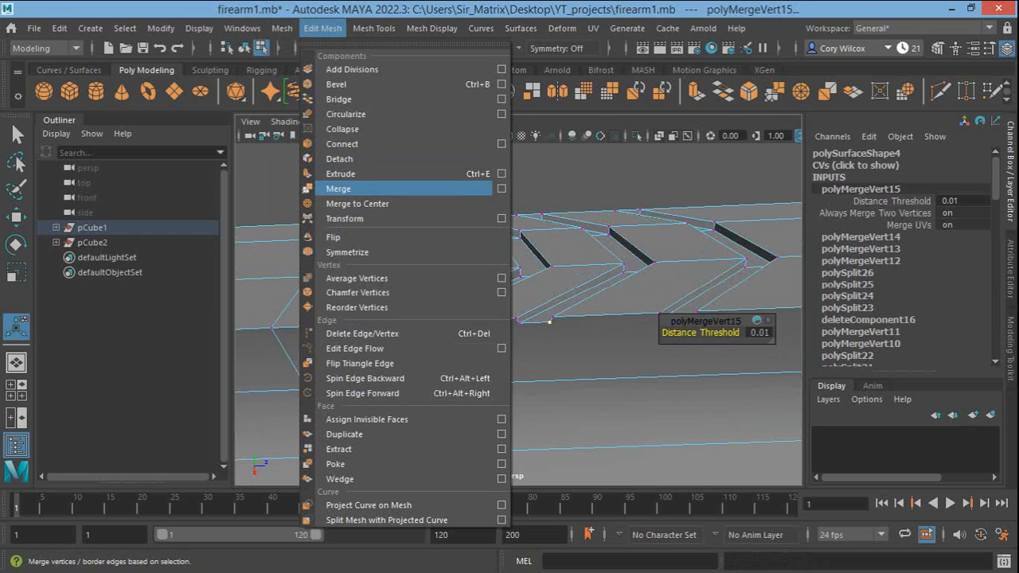
pyautogui.moveTo(374, 28)
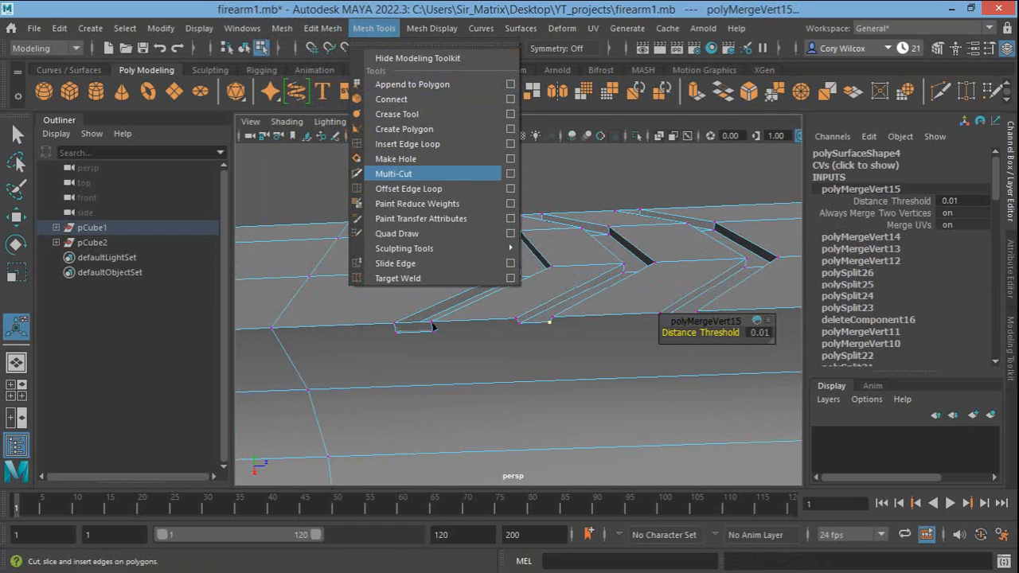
pyautogui.click(393, 173)
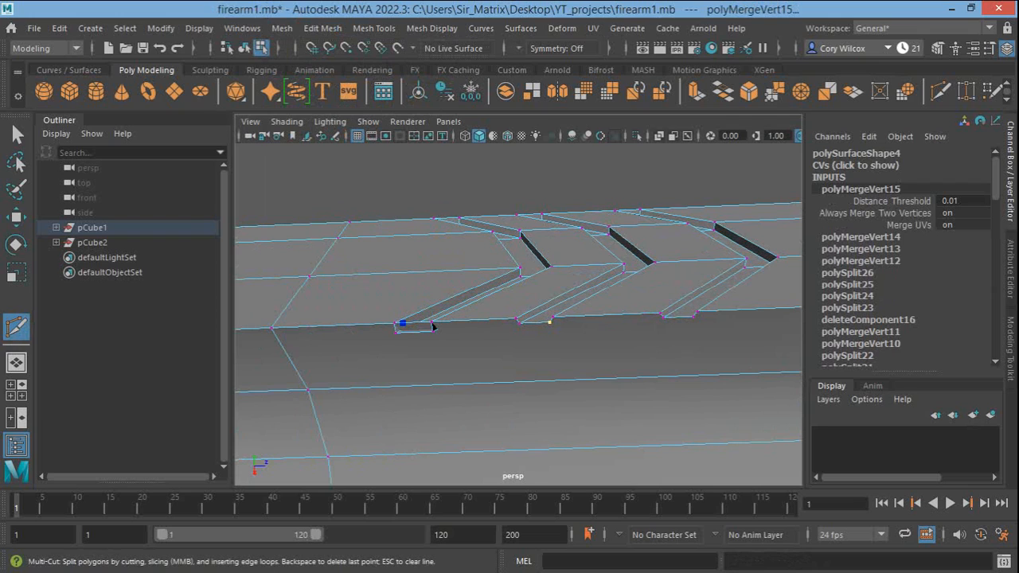
pyautogui.click(432, 322)
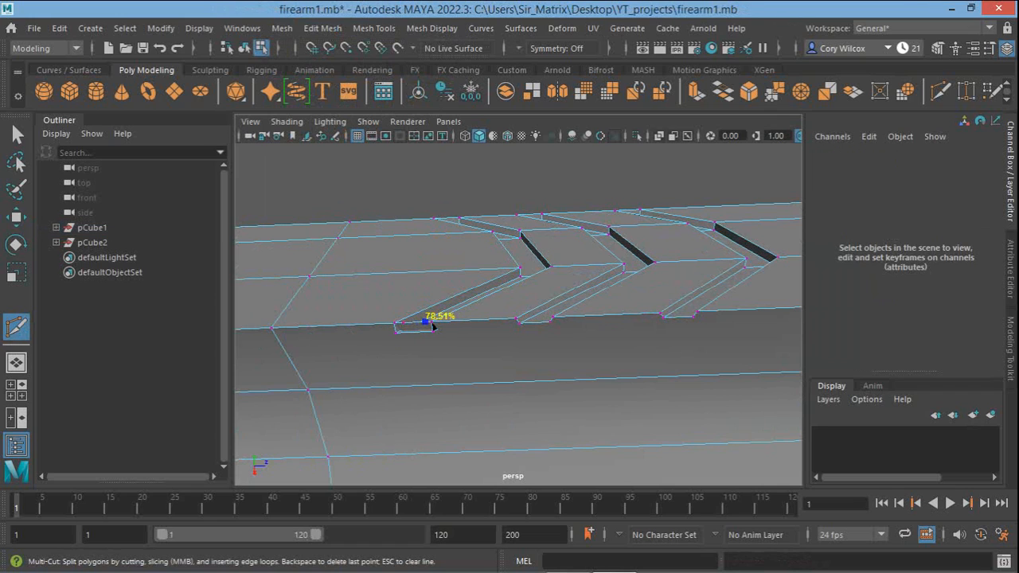
pyautogui.press('q')
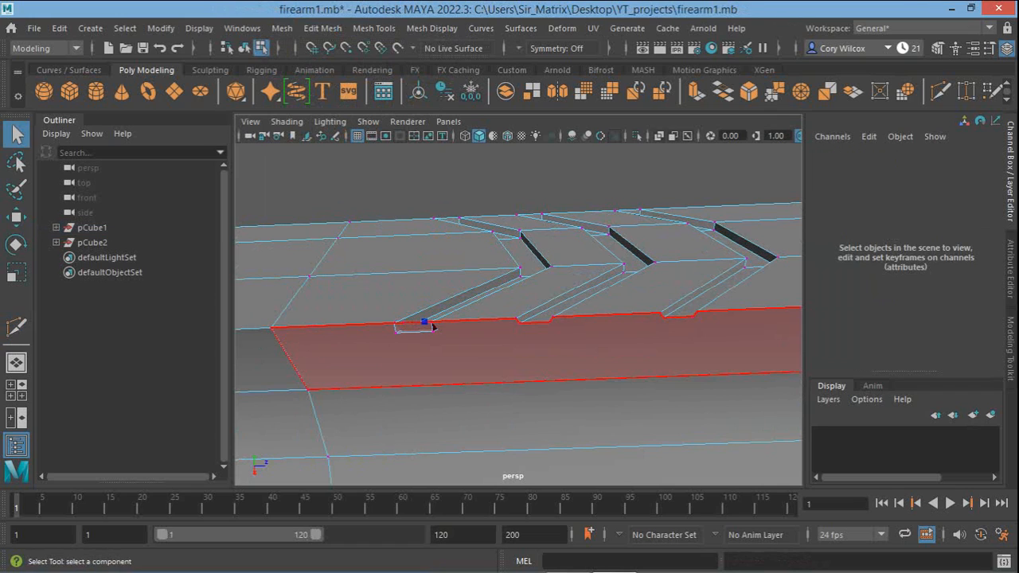
# Merge both inner corner vertices at the forward groove's lower end with the adjacent cut vertices on the spanning edge
pyautogui.click(432, 325)
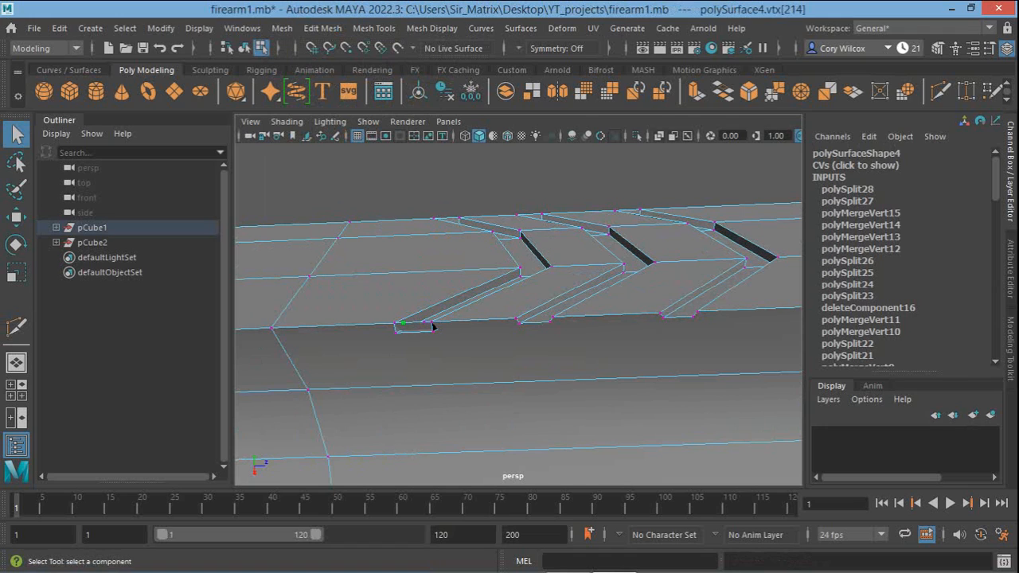
pyautogui.click(432, 325)
pyautogui.hotkey('ctrl', 'shift', 'x')
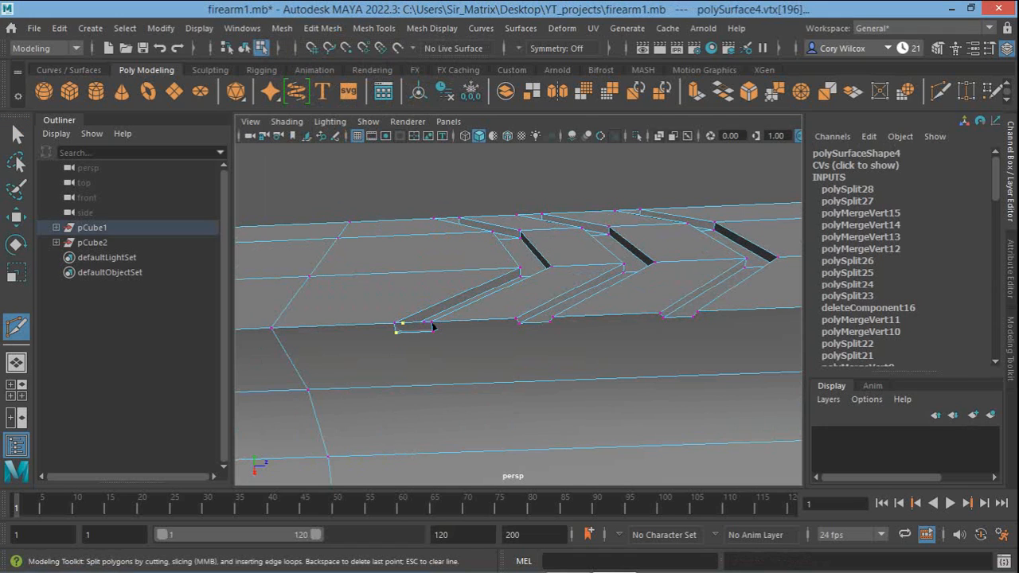
pyautogui.click(322, 28)
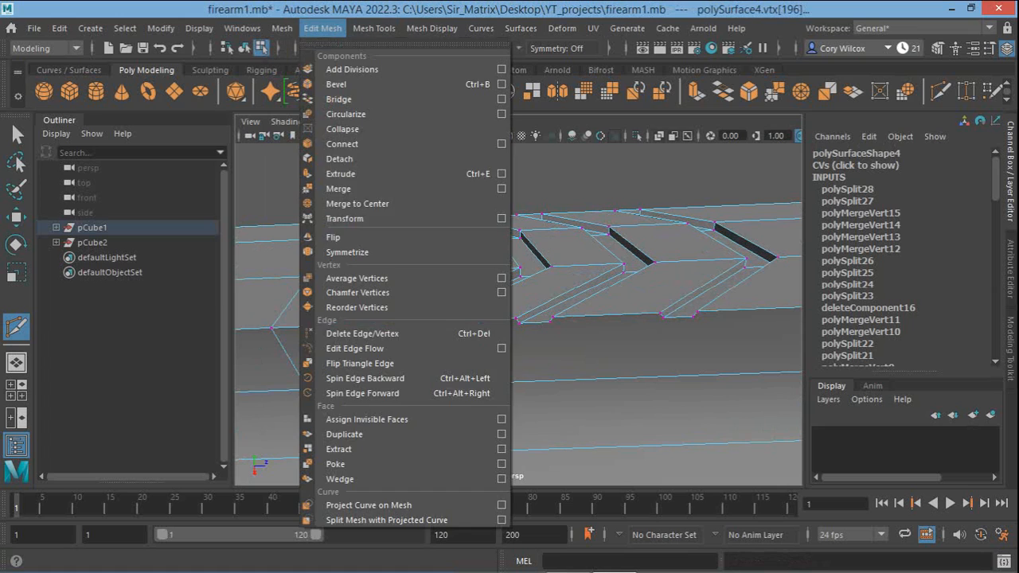
pyautogui.click(338, 188)
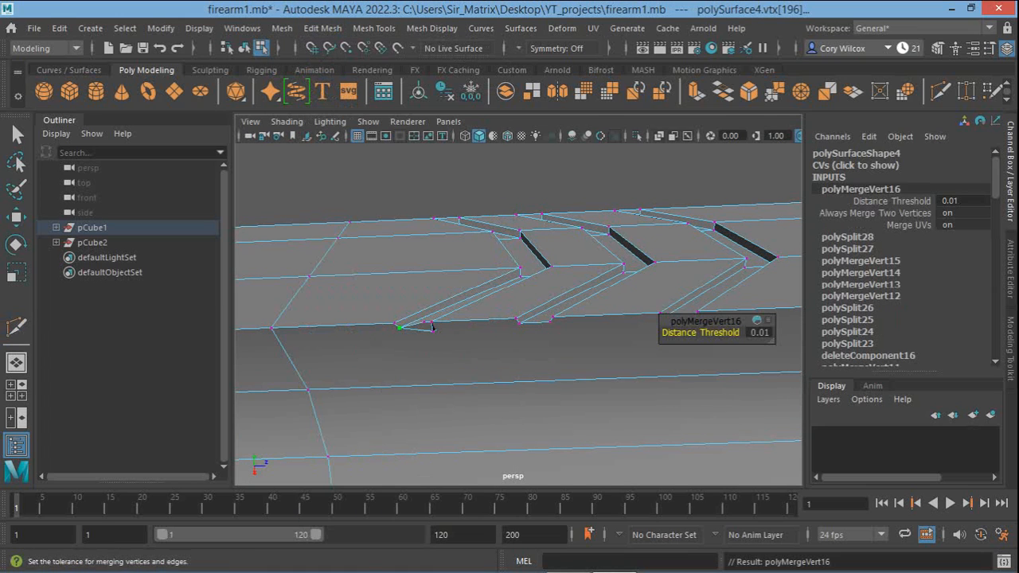
pyautogui.click(431, 322)
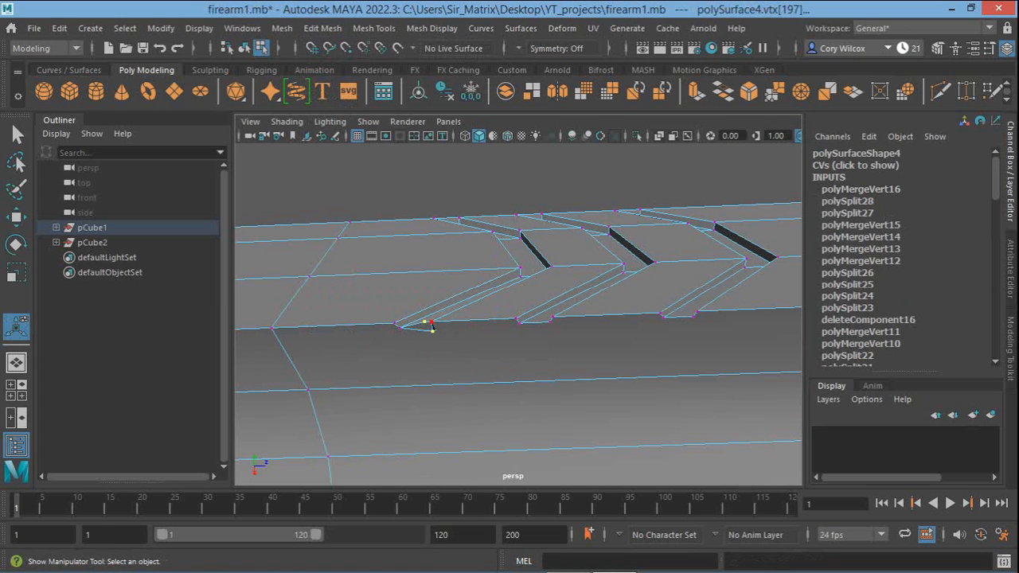
pyautogui.press('g')
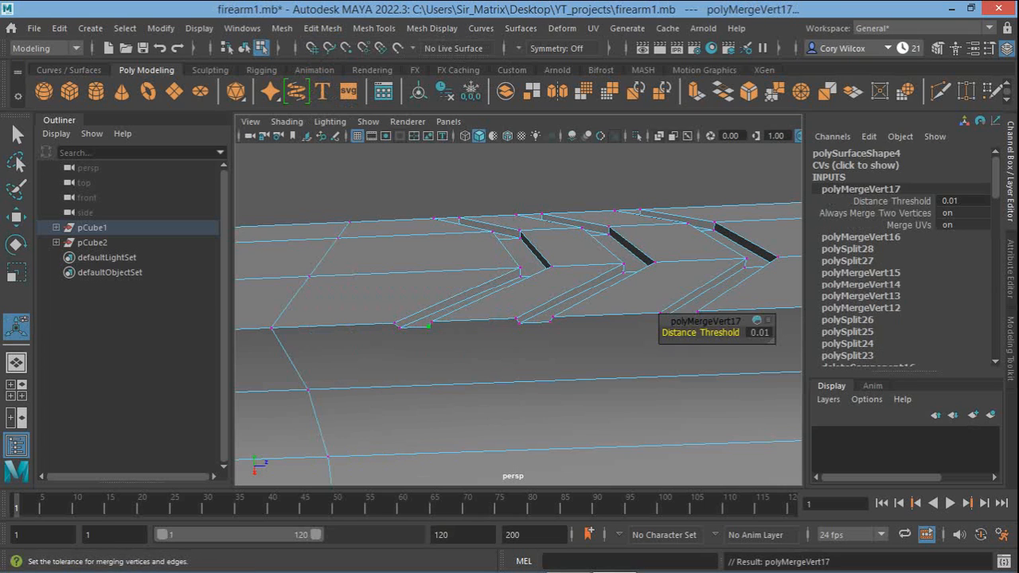
# Select the three mid-height faces running forward from the grip serrations on the opposite side of the slide
pyautogui.keyDown('alt'); pyautogui.moveTo(434, 324); pyautogui.dragTo(342, 323, button='right'); pyautogui.keyUp('alt')
pyautogui.keyDown('alt'); pyautogui.moveTo(477, 322); pyautogui.dragTo(243, 338); pyautogui.keyUp('alt')
pyautogui.keyDown('alt'); pyautogui.moveTo(398, 334); pyautogui.dragTo(355, 334, button='right'); pyautogui.keyUp('alt')
pyautogui.keyDown('alt'); pyautogui.moveTo(478, 318); pyautogui.dragTo(402, 337); pyautogui.keyUp('alt')
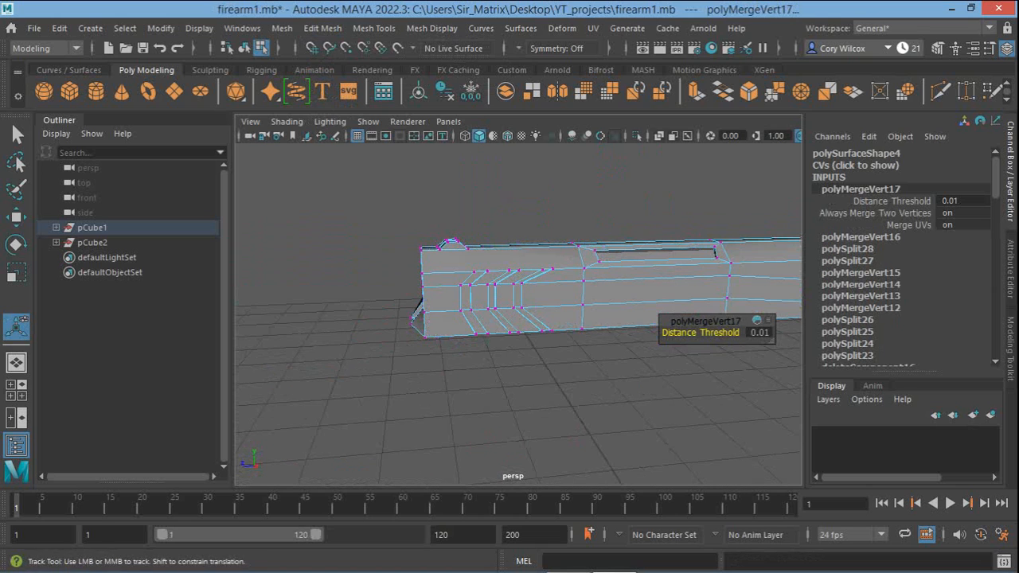
pyautogui.keyDown('alt'); pyautogui.moveTo(478, 326); pyautogui.dragTo(243, 327, button='middle'); pyautogui.keyUp('alt')
pyautogui.keyDown('alt'); pyautogui.moveTo(477, 326); pyautogui.dragTo(438, 326, button='right'); pyautogui.keyUp('alt')
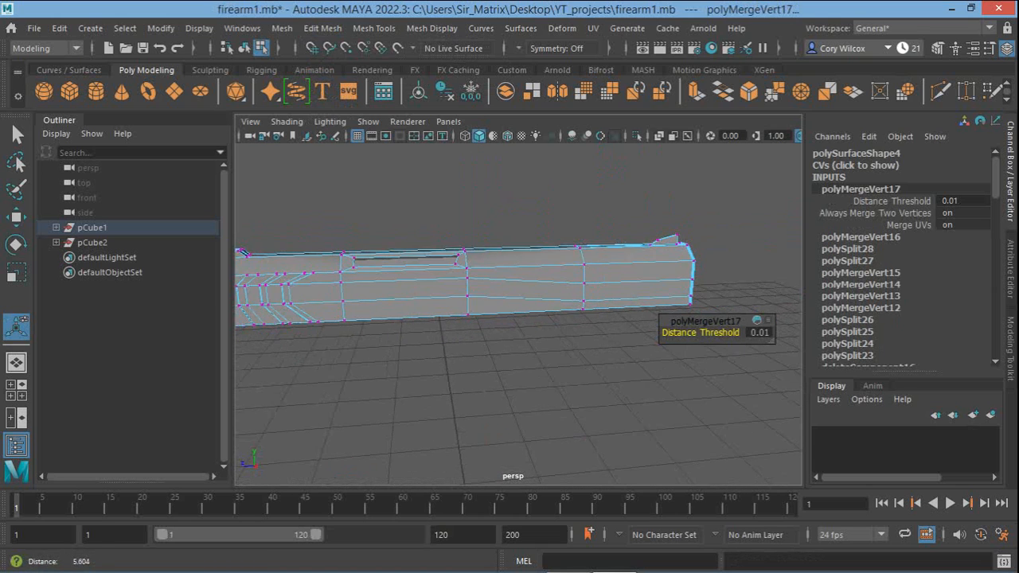
pyautogui.keyDown('alt'); pyautogui.moveTo(477, 318); pyautogui.dragTo(520, 325); pyautogui.keyUp('alt')
pyautogui.keyDown('alt'); pyautogui.moveTo(477, 327); pyautogui.dragTo(523, 327, button='middle'); pyautogui.keyUp('alt')
pyautogui.keyDown('alt'); pyautogui.moveTo(523, 328); pyautogui.dragTo(522, 328, button='right'); pyautogui.keyUp('alt')
pyautogui.keyDown('alt'); pyautogui.moveTo(334, 309); pyautogui.dragTo(381, 307, button='right'); pyautogui.keyUp('alt')
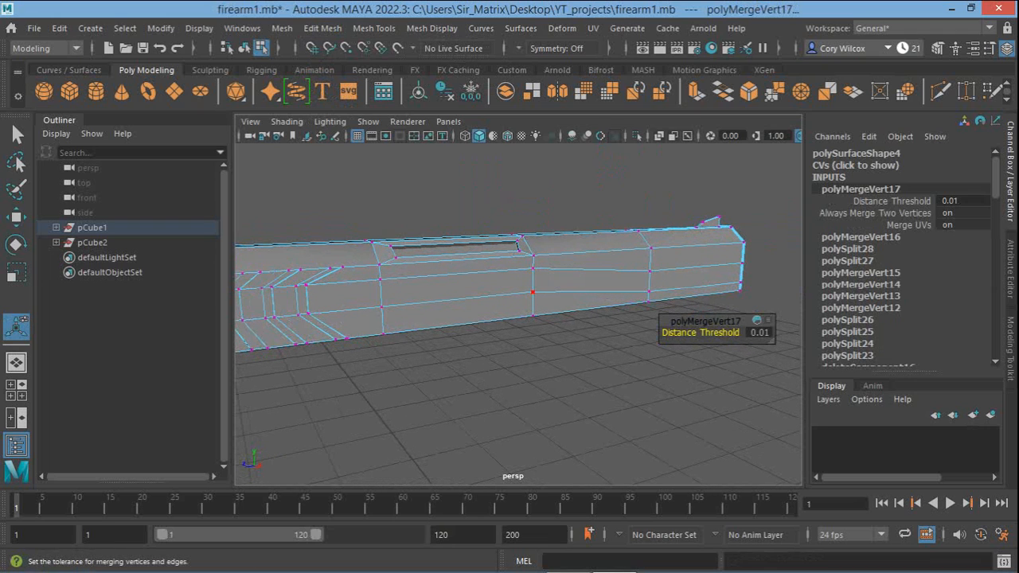
pyautogui.moveTo(478, 147); pyautogui.dragTo(478, 181, button='right')
pyautogui.click(457, 287)
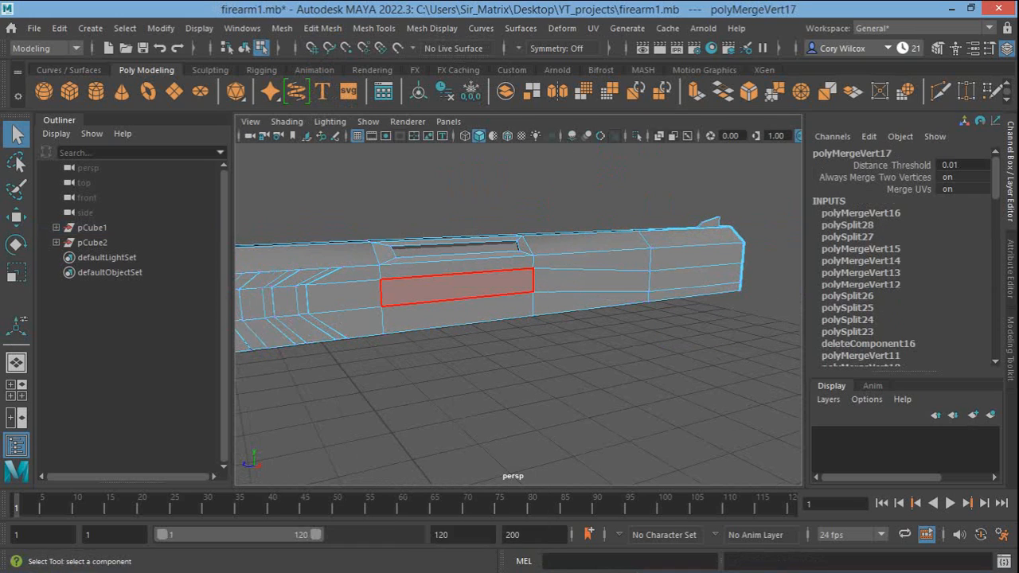
pyautogui.click(344, 297)
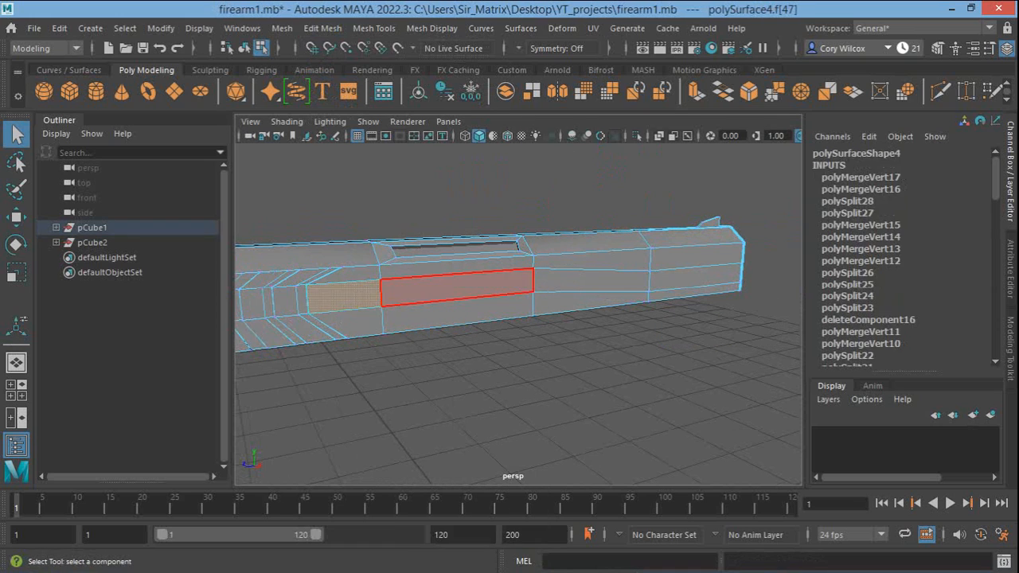
pyautogui.keyDown('shift'); pyautogui.click(458, 288); pyautogui.keyUp('shift')
pyautogui.keyDown('shift'); pyautogui.click(589, 281); pyautogui.keyUp('shift')
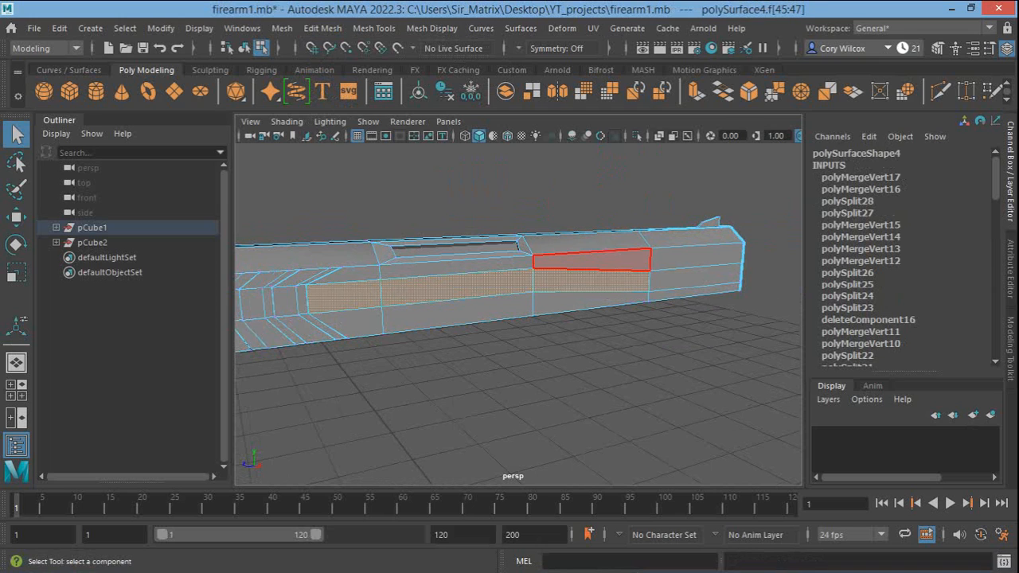
# Add the three matching mid-height faces on the slide's other side to the selection
pyautogui.keyDown('alt'); pyautogui.moveTo(308, 278); pyautogui.dragTo(366, 262); pyautogui.keyUp('alt')
pyautogui.keyDown('shift'); pyautogui.click(670, 278); pyautogui.keyUp('shift')
pyautogui.keyDown('shift'); pyautogui.click(567, 275); pyautogui.keyUp('shift')
pyautogui.keyDown('shift'); pyautogui.click(483, 272); pyautogui.keyUp('shift')
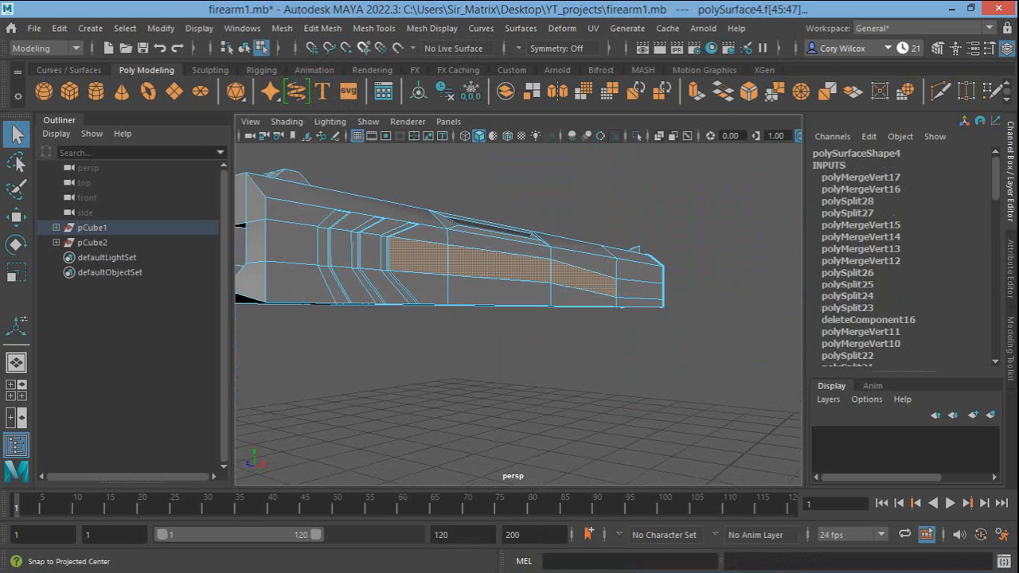
# Extrude the selected faces on both sides and scale them inward across the slide's width to form long shallow recesses
pyautogui.click(322, 28)
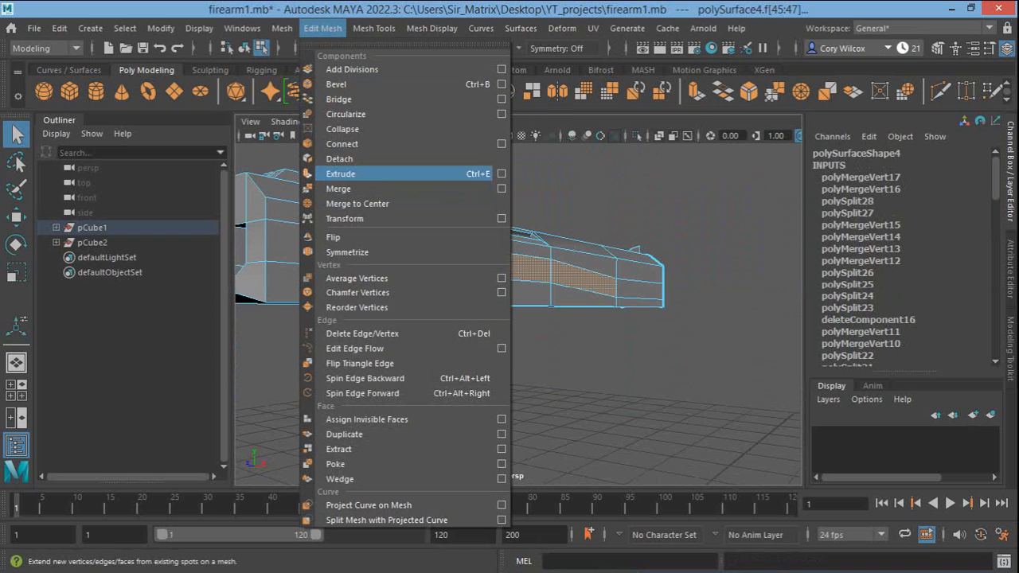
pyautogui.click(341, 173)
pyautogui.press('r')
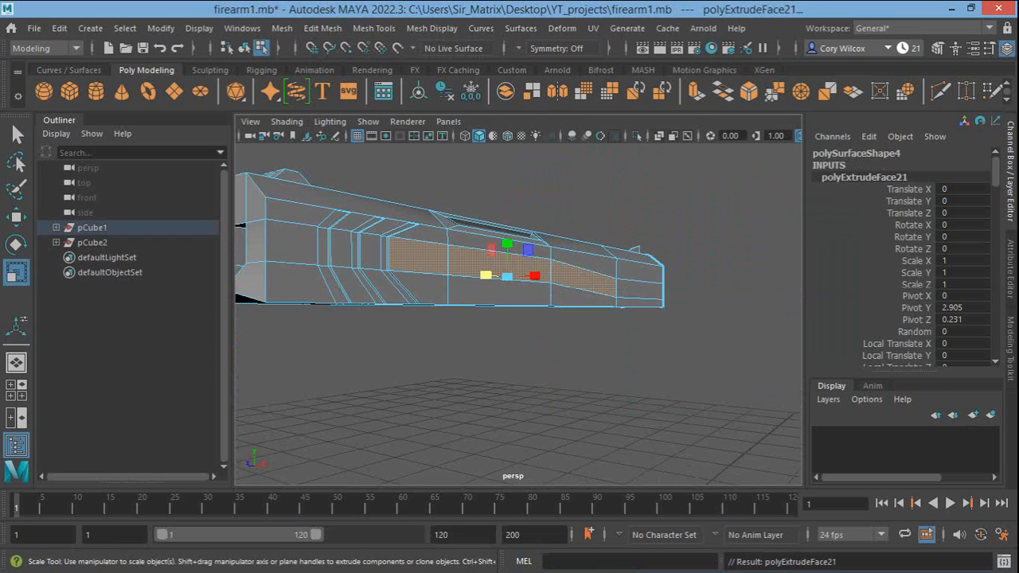
pyautogui.keyDown('alt'); pyautogui.moveTo(501, 279); pyautogui.dragTo(514, 342); pyautogui.keyUp('alt')
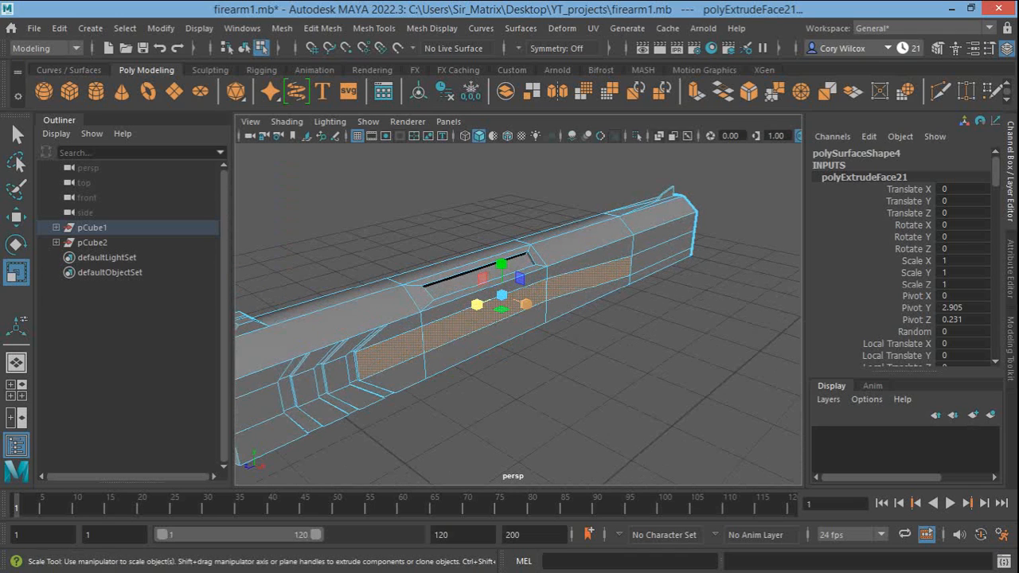
pyautogui.moveTo(476, 304); pyautogui.dragTo(525, 303)
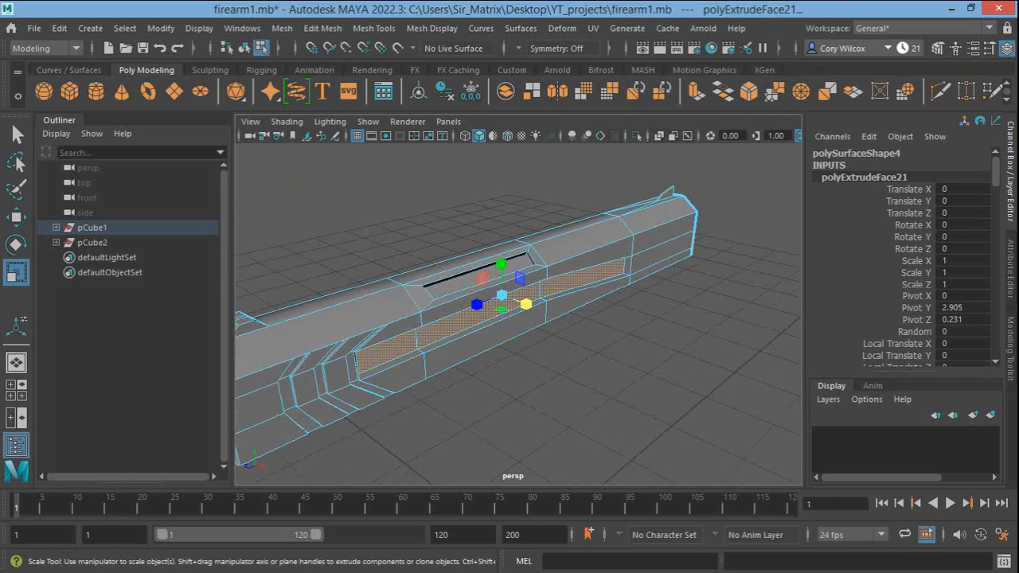
pyautogui.hotkey('ctrl', 's')
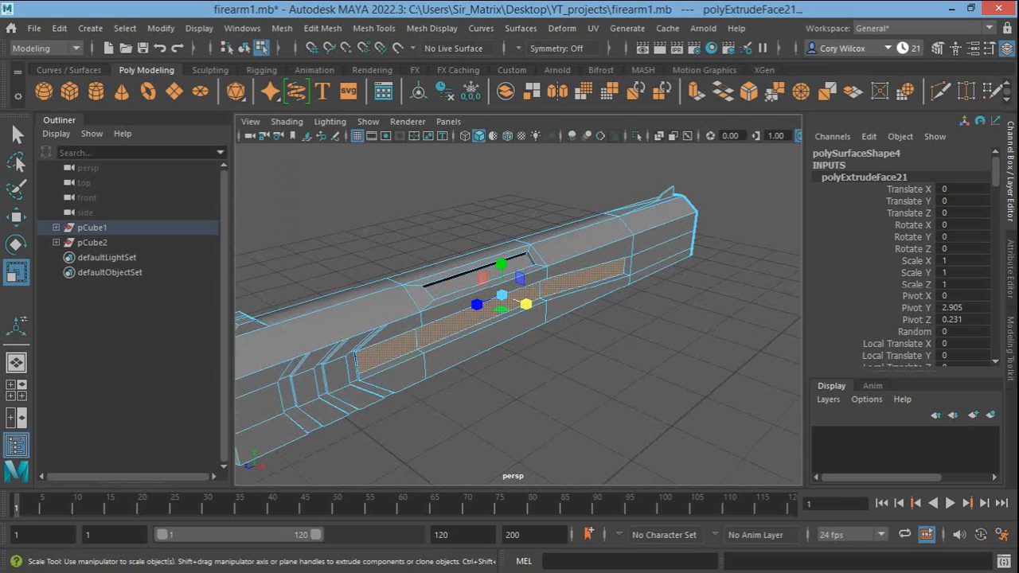
# Reselect only the three recessed faces ahead of the serrations on this side of the slide
pyautogui.keyDown('alt'); pyautogui.moveTo(509, 318); pyautogui.dragTo(511, 340); pyautogui.keyUp('alt')
pyautogui.keyDown('alt'); pyautogui.moveTo(511, 340); pyautogui.dragTo(541, 339, button='right'); pyautogui.keyUp('alt')
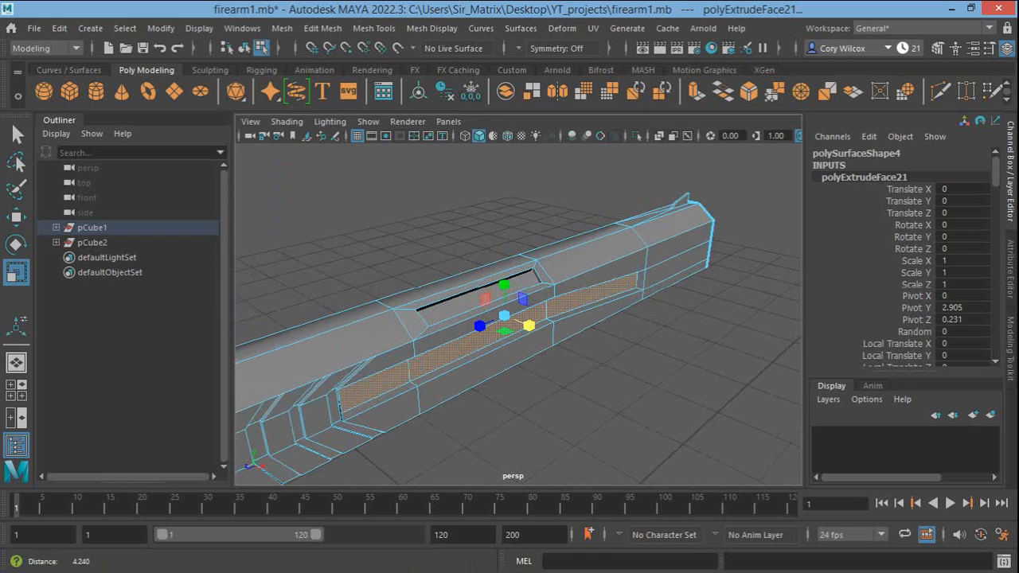
pyautogui.keyDown('alt'); pyautogui.moveTo(541, 334); pyautogui.dragTo(358, 331); pyautogui.keyUp('alt')
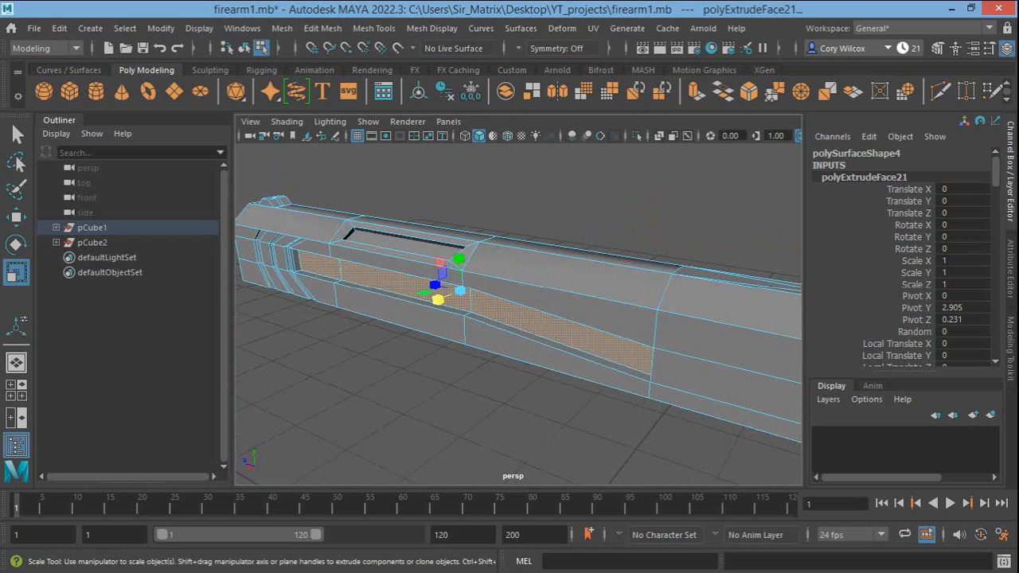
pyautogui.press('q')
pyautogui.click(320, 265)
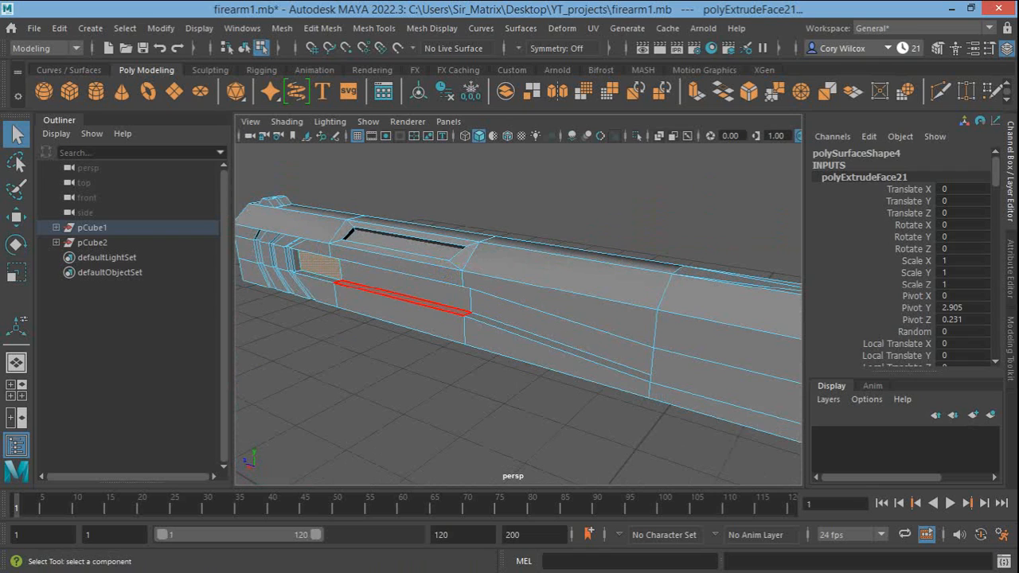
pyautogui.keyDown('shift'); pyautogui.click(398, 284); pyautogui.keyUp('shift')
pyautogui.keyDown('shift'); pyautogui.click(561, 332); pyautogui.keyUp('shift')
# Try to scale the three selected recess faces across the slide's width
pyautogui.press('r')
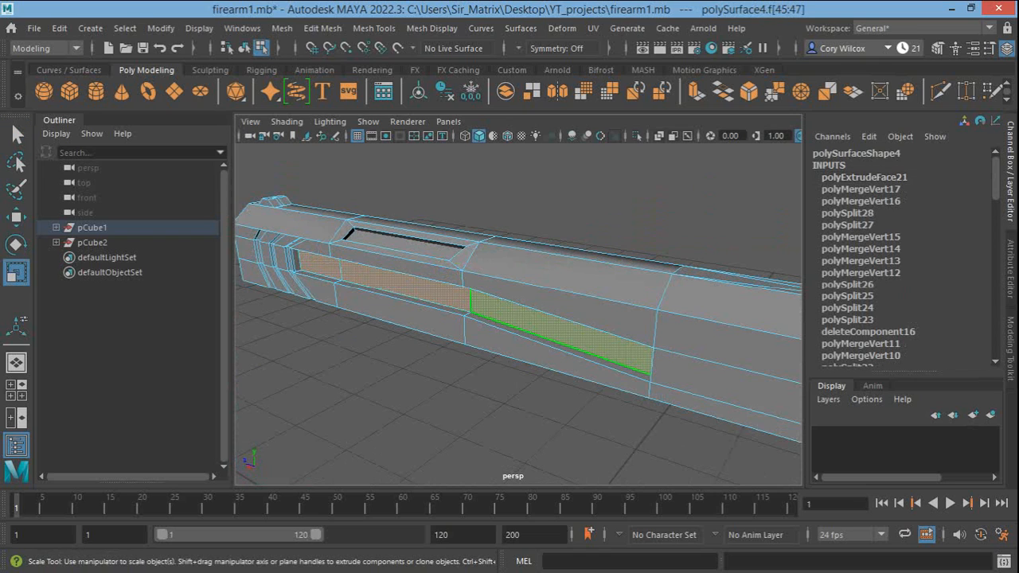
pyautogui.moveTo(418, 308); pyautogui.dragTo(418, 308)
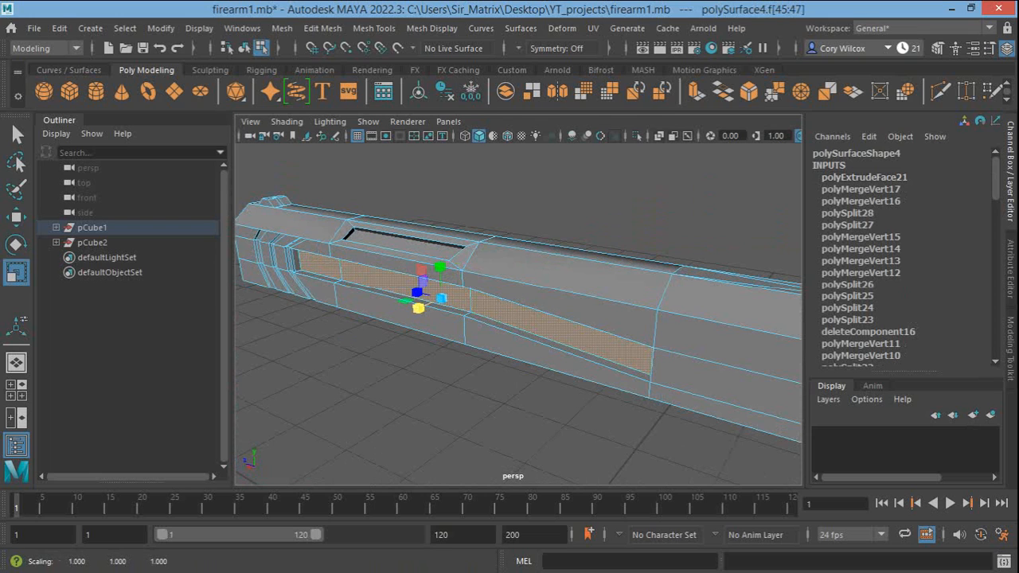
pyautogui.keyDown('alt'); pyautogui.moveTo(557, 360); pyautogui.dragTo(410, 337); pyautogui.keyUp('alt')
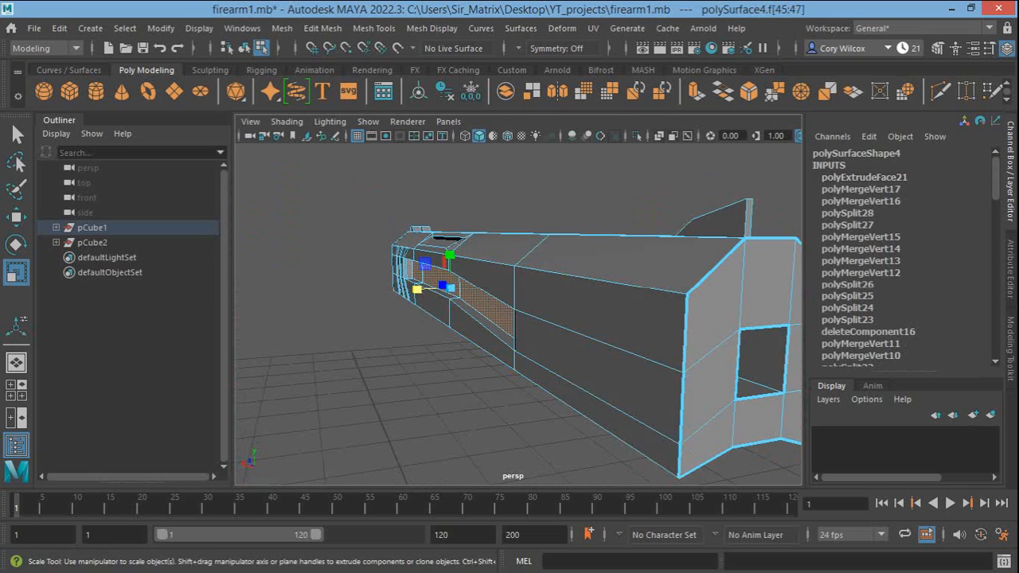
pyautogui.moveTo(417, 289); pyautogui.dragTo(414, 289)
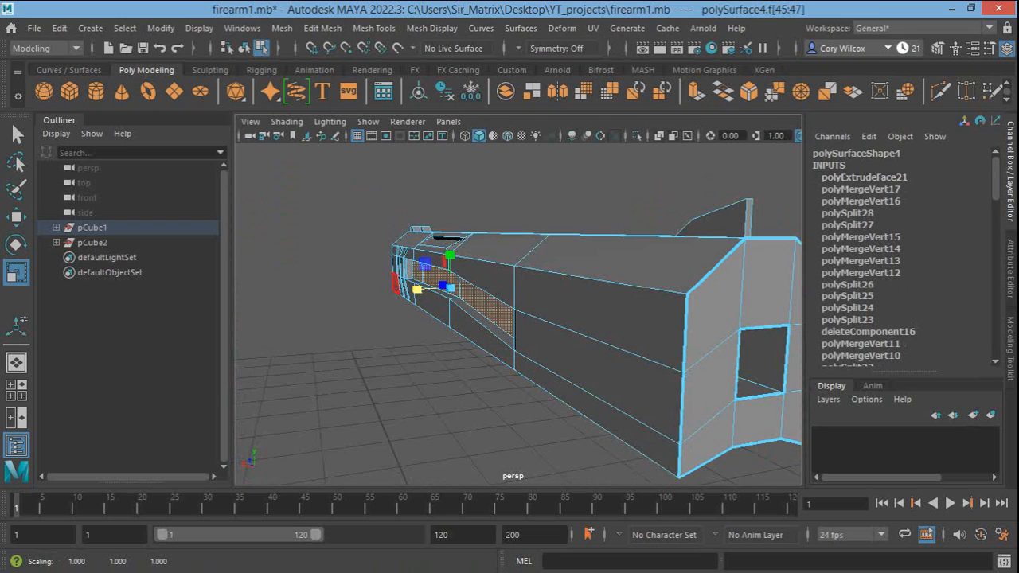
# Examine the long side recesses on both sides of the slide, including their front ends
pyautogui.keyDown('alt'); pyautogui.moveTo(557, 374); pyautogui.dragTo(325, 361); pyautogui.keyUp('alt')
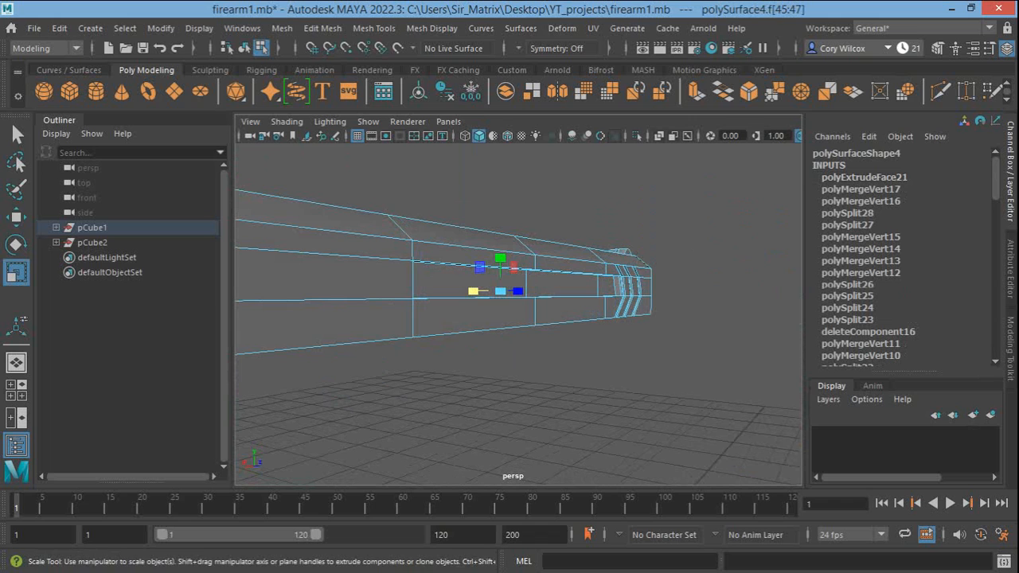
pyautogui.press('q')
pyautogui.keyDown('alt'); pyautogui.moveTo(477, 319); pyautogui.dragTo(438, 320, button='right'); pyautogui.keyUp('alt')
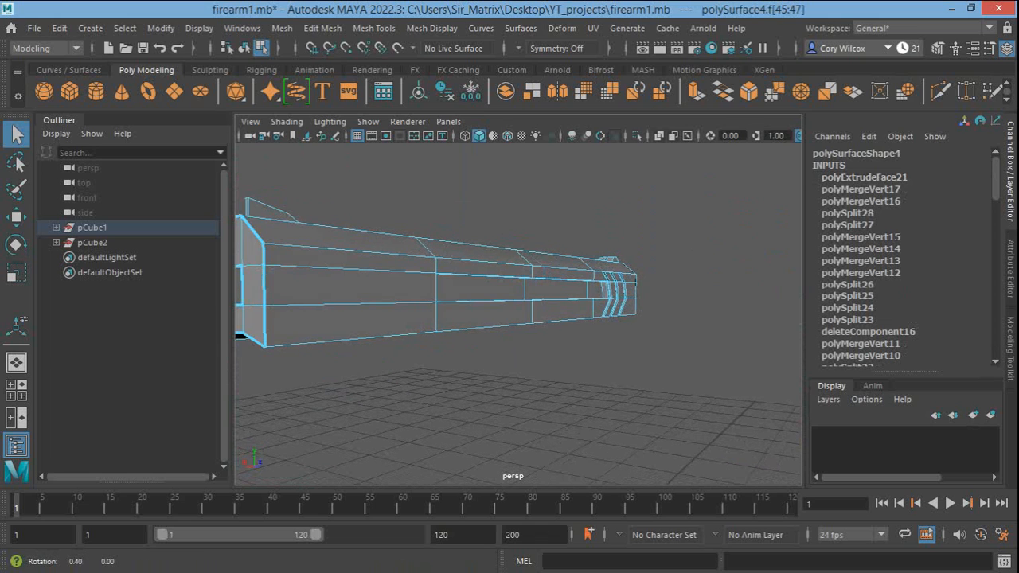
pyautogui.keyDown('alt'); pyautogui.moveTo(438, 320); pyautogui.dragTo(676, 359); pyautogui.keyUp('alt')
pyautogui.keyDown('alt'); pyautogui.moveTo(677, 360); pyautogui.dragTo(487, 322, button='middle'); pyautogui.keyUp('alt')
pyautogui.keyDown('alt'); pyautogui.moveTo(487, 322); pyautogui.dragTo(694, 284); pyautogui.keyUp('alt')
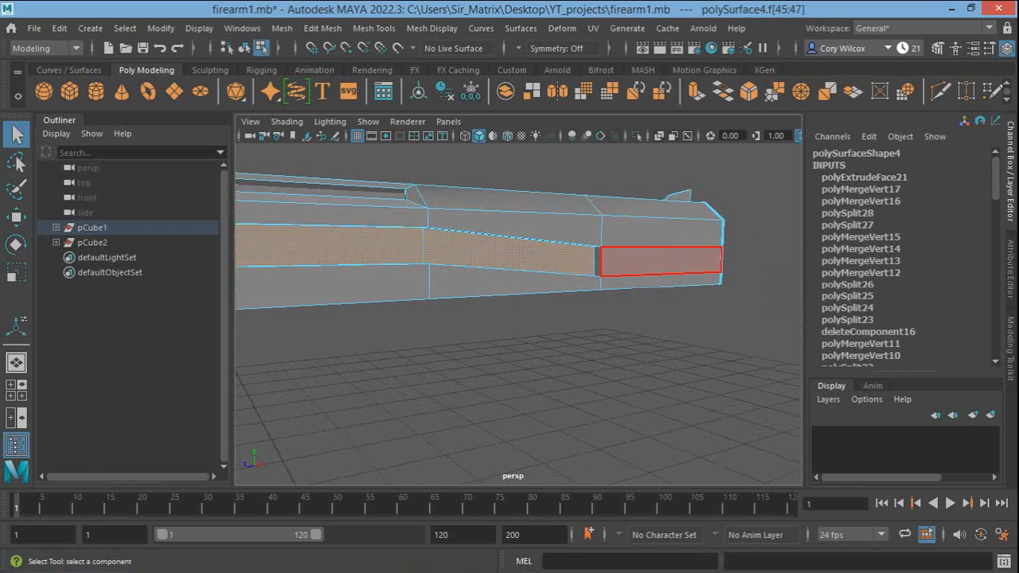
# Select the front corner vertices of the recess rims on both sides of the slide and move them toward the muzzle
pyautogui.rightClick(640, 261)
pyautogui.click(569, 148)
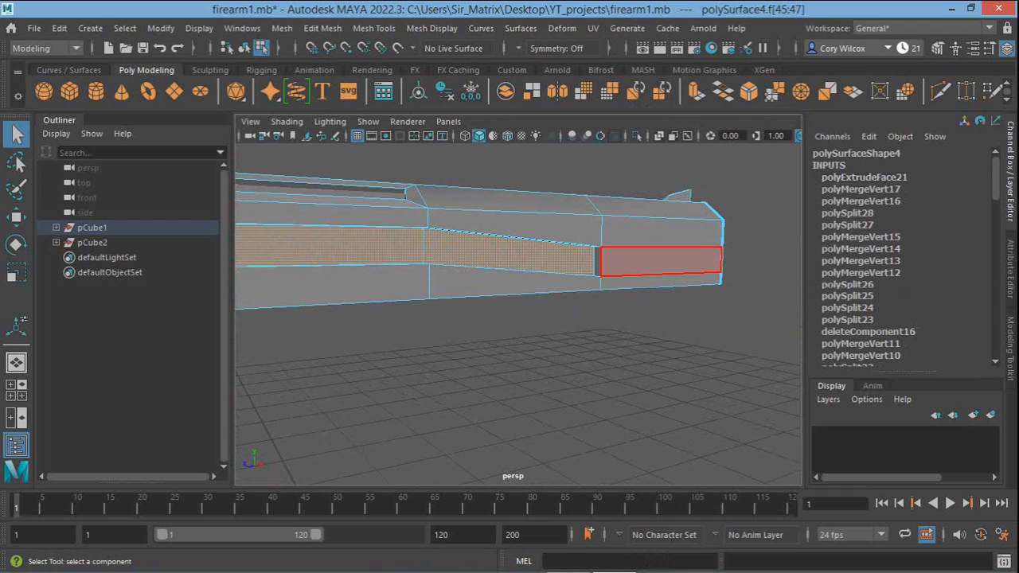
pyautogui.click(600, 248)
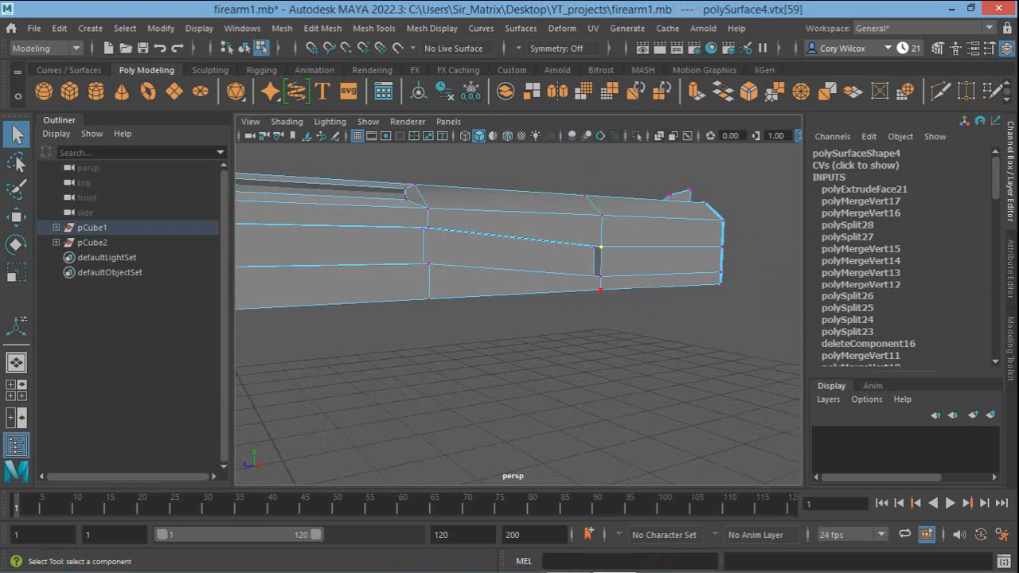
pyautogui.keyDown('shift'); pyautogui.click(600, 276); pyautogui.keyUp('shift')
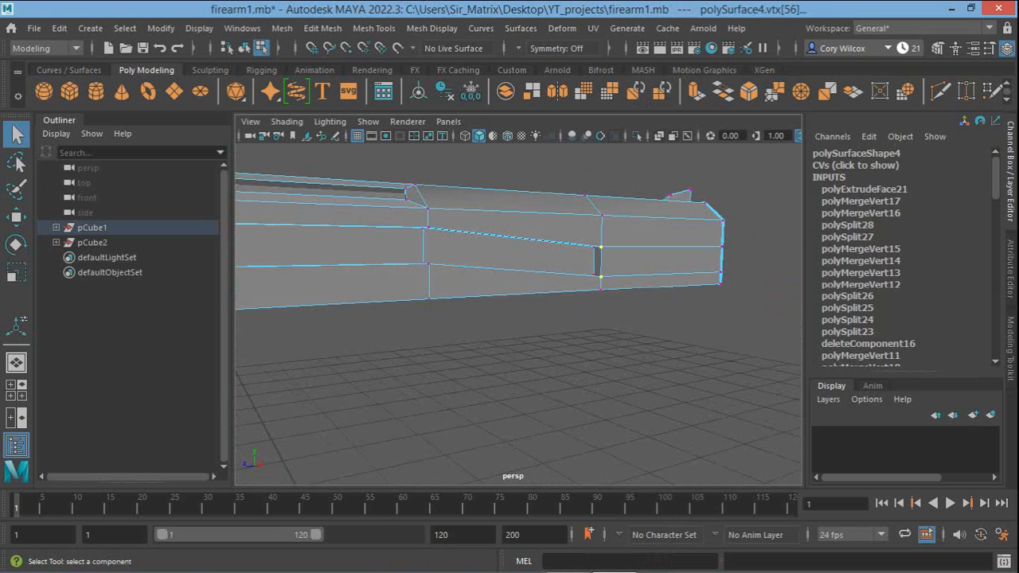
pyautogui.keyDown('alt'); pyautogui.moveTo(510, 310); pyautogui.dragTo(782, 314); pyautogui.keyUp('alt')
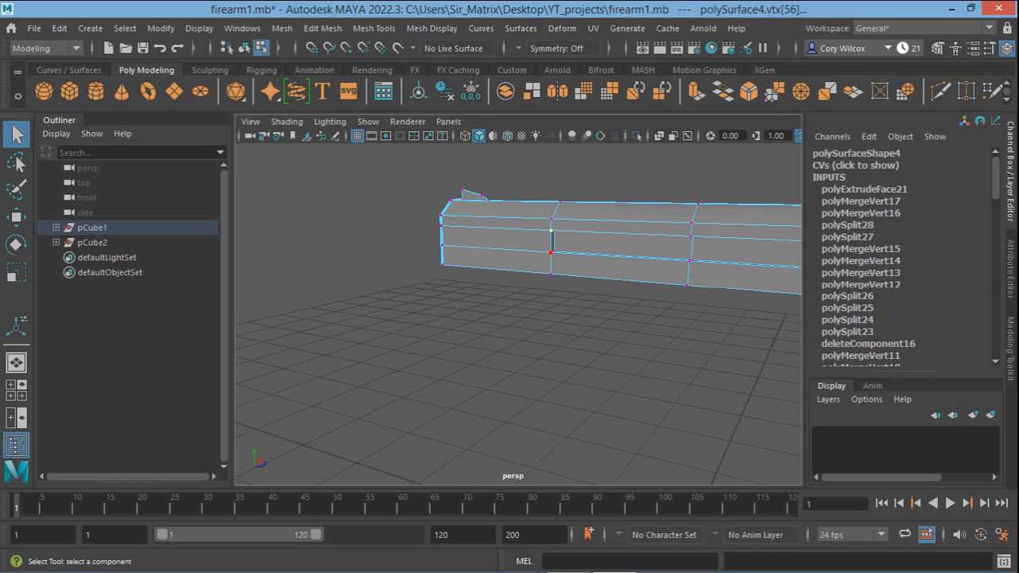
pyautogui.press('w')
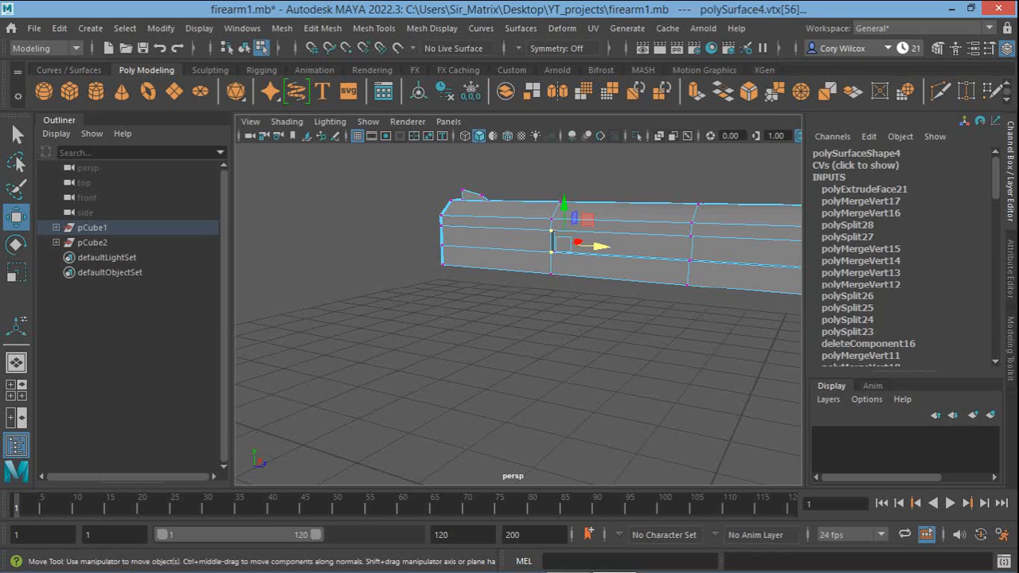
pyautogui.moveTo(598, 246); pyautogui.dragTo(576, 246)
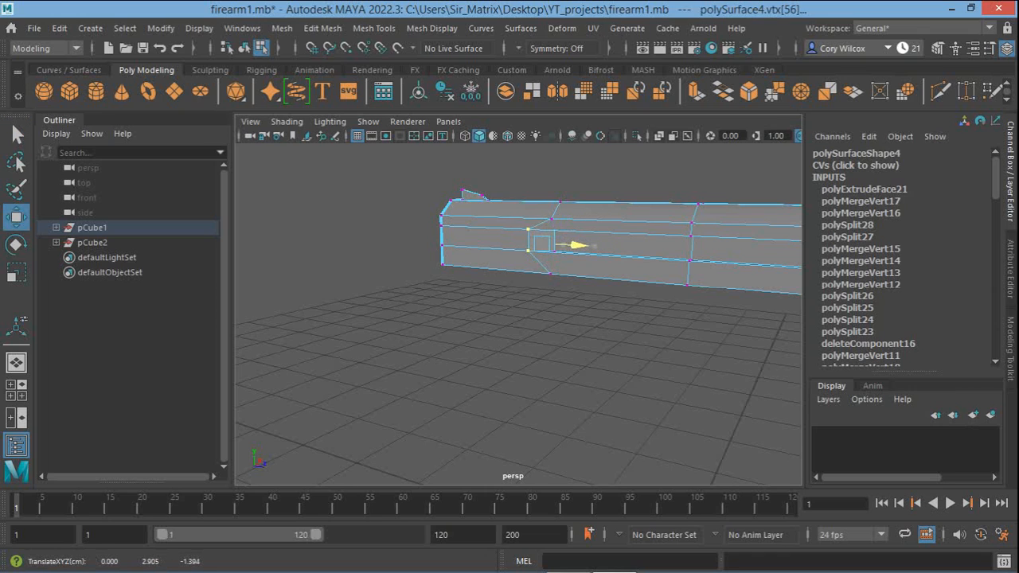
pyautogui.press('q')
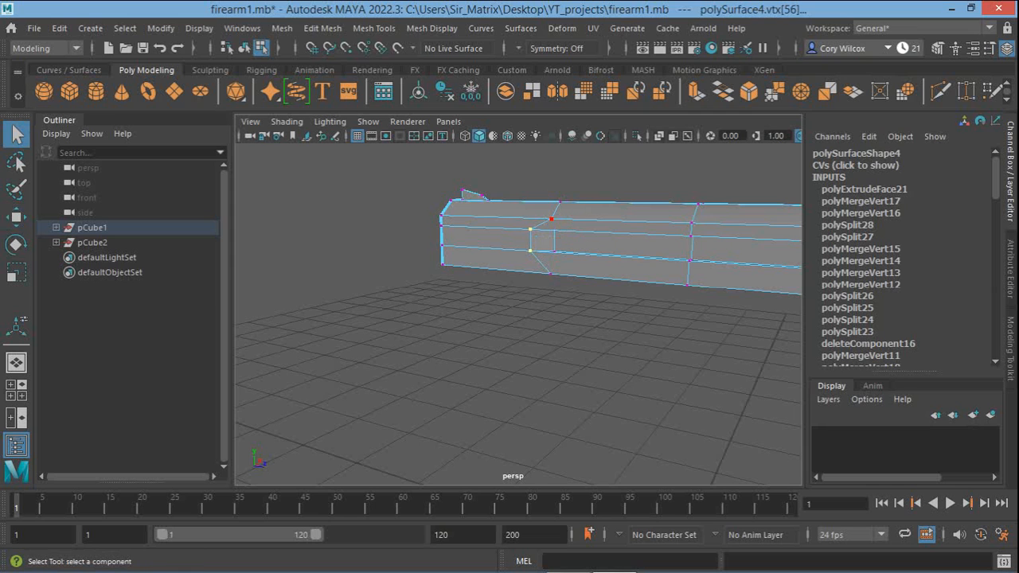
# Scale the selected rim vertices vertically apart to widen the recesses' front openings, and turn on the smooth mesh preview
pyautogui.keyDown('alt'); pyautogui.moveTo(691, 290); pyautogui.dragTo(746, 295, button='right'); pyautogui.keyUp('alt')
pyautogui.keyDown('alt'); pyautogui.moveTo(743, 284); pyautogui.dragTo(480, 281); pyautogui.keyUp('alt')
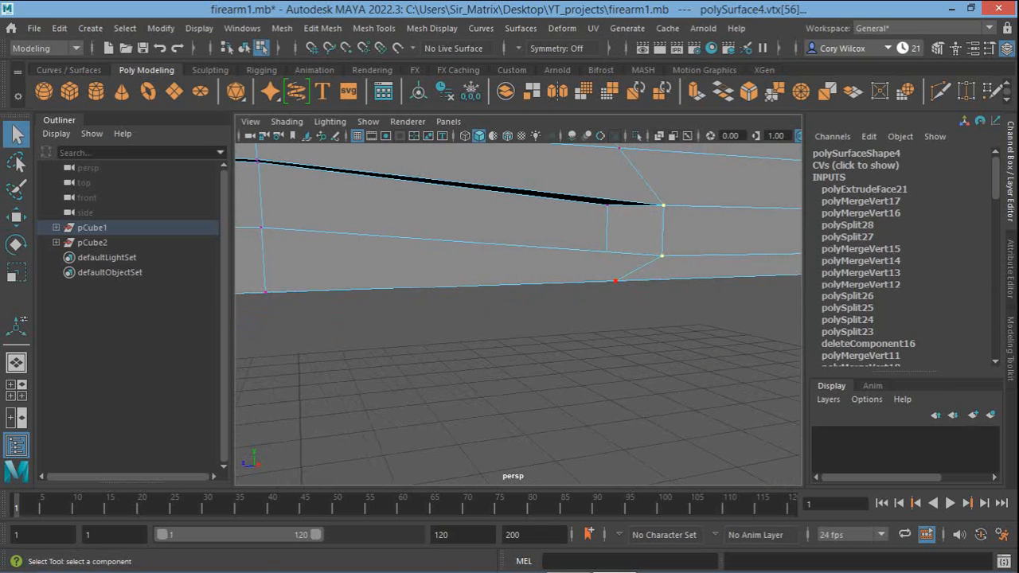
pyautogui.press('r')
pyautogui.moveTo(627, 186); pyautogui.dragTo(628, 174)
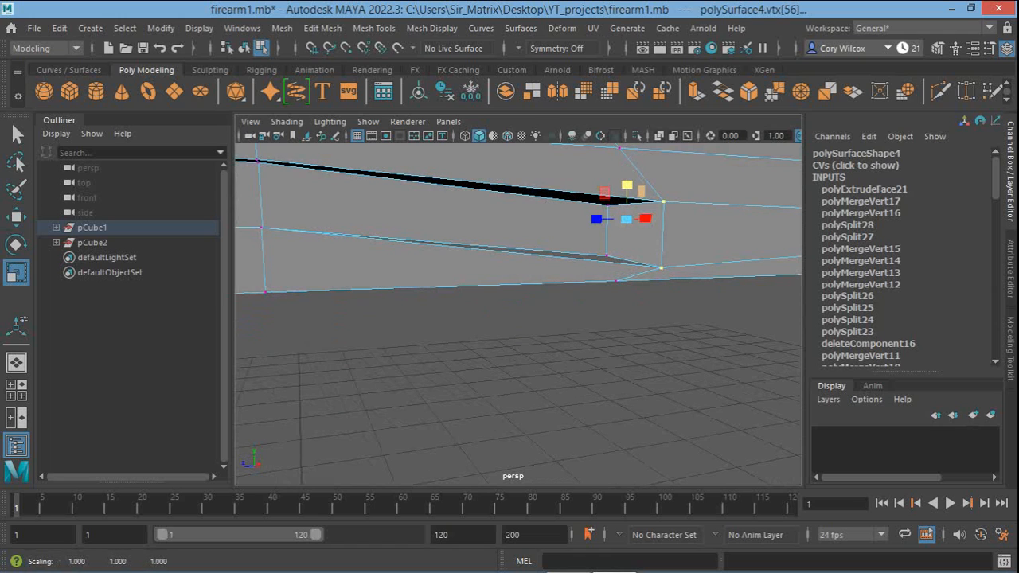
pyautogui.press('q')
pyautogui.scroll(-6, 518, 315)
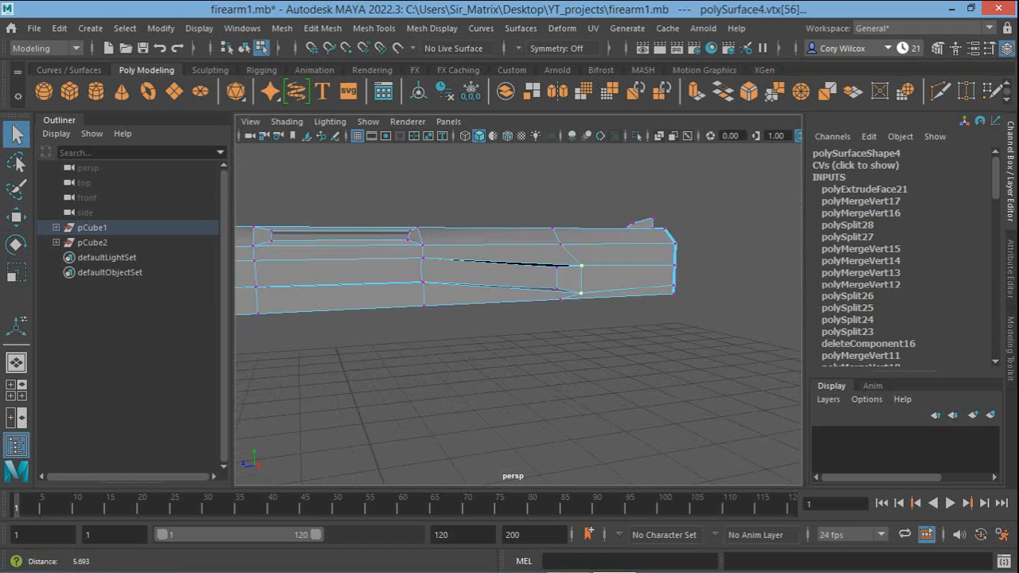
pyautogui.keyDown('alt'); pyautogui.moveTo(494, 319); pyautogui.dragTo(513, 320); pyautogui.keyUp('alt')
pyautogui.keyDown('alt'); pyautogui.moveTo(445, 335); pyautogui.dragTo(610, 291, button='middle'); pyautogui.keyUp('alt')
pyautogui.press('3')
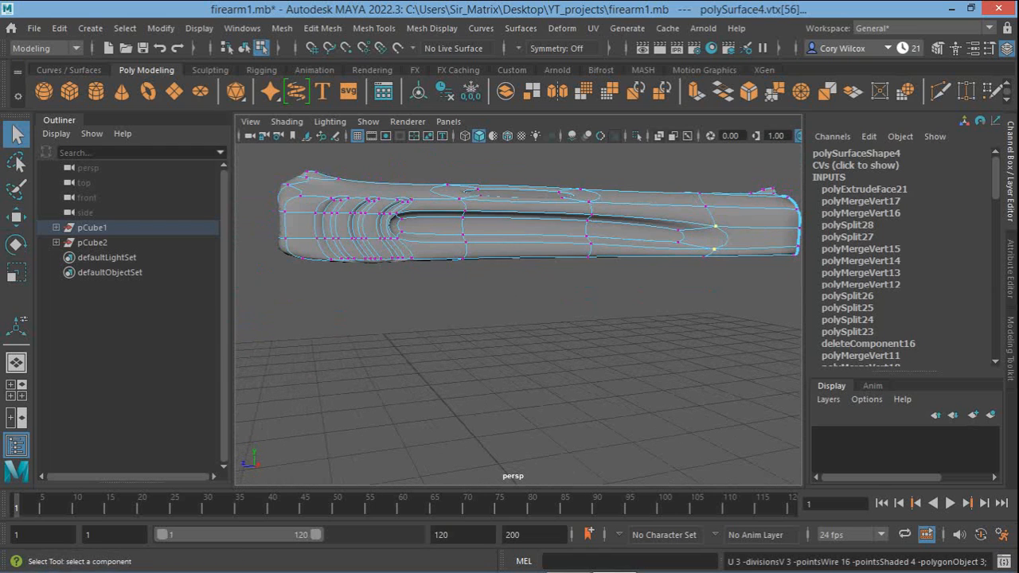
# Select the three recess floor faces ahead of the grip serrations on both sides of the slide
pyautogui.keyDown('alt'); pyautogui.moveTo(493, 311); pyautogui.dragTo(617, 322); pyautogui.keyUp('alt')
pyautogui.moveTo(633, 147); pyautogui.dragTo(632, 189, button='right')
pyautogui.click(598, 237)
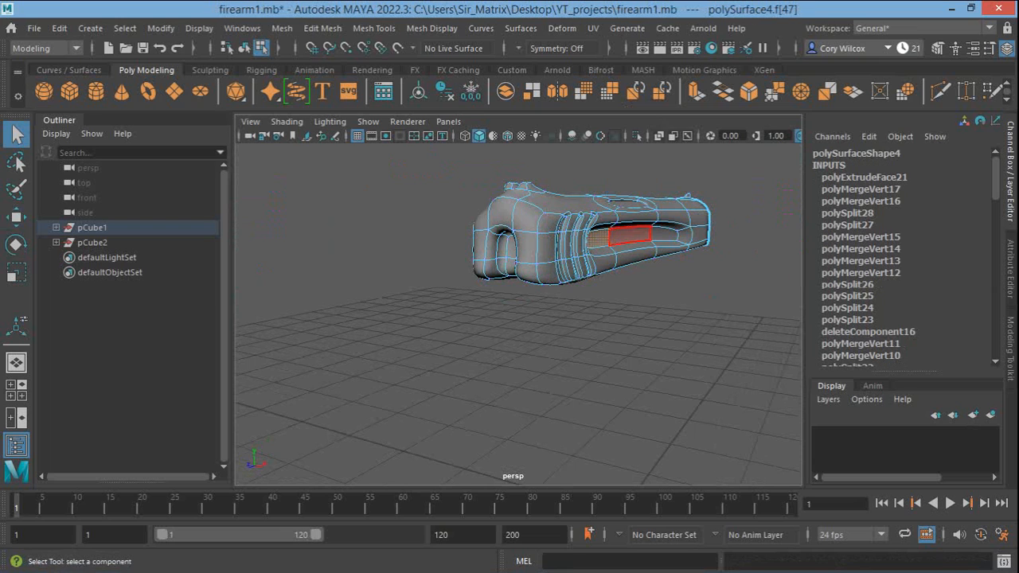
pyautogui.keyDown('shift'); pyautogui.click(631, 236); pyautogui.keyUp('shift')
pyautogui.keyDown('shift'); pyautogui.click(664, 233); pyautogui.keyUp('shift')
pyautogui.keyDown('alt'); pyautogui.moveTo(492, 247); pyautogui.dragTo(722, 245); pyautogui.keyUp('alt')
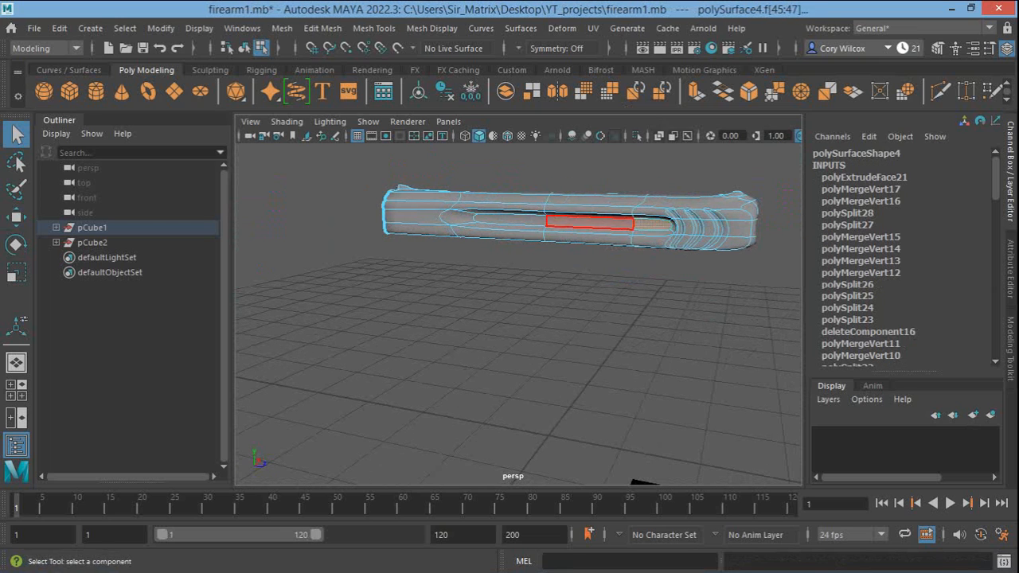
# Scale the selected floor faces outward across the slide's width to make both side recesses shallower
pyautogui.press('f')
pyautogui.keyDown('alt'); pyautogui.moveTo(581, 259); pyautogui.dragTo(302, 219); pyautogui.keyUp('alt')
pyautogui.keyDown('alt'); pyautogui.moveTo(370, 347); pyautogui.dragTo(448, 364); pyautogui.keyUp('alt')
pyautogui.press('r')
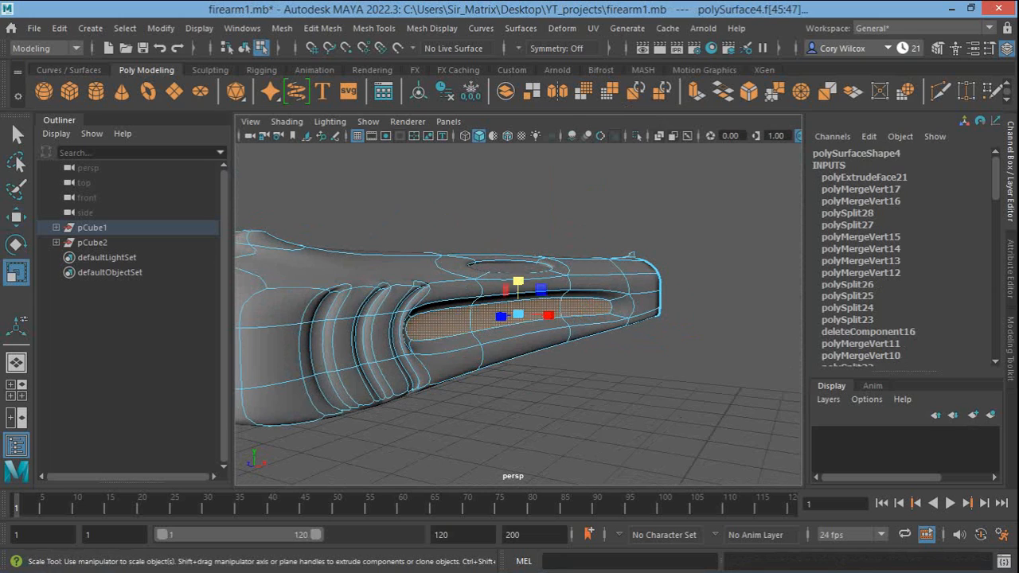
pyautogui.keyDown('alt'); pyautogui.moveTo(500, 297); pyautogui.dragTo(558, 316); pyautogui.keyUp('alt')
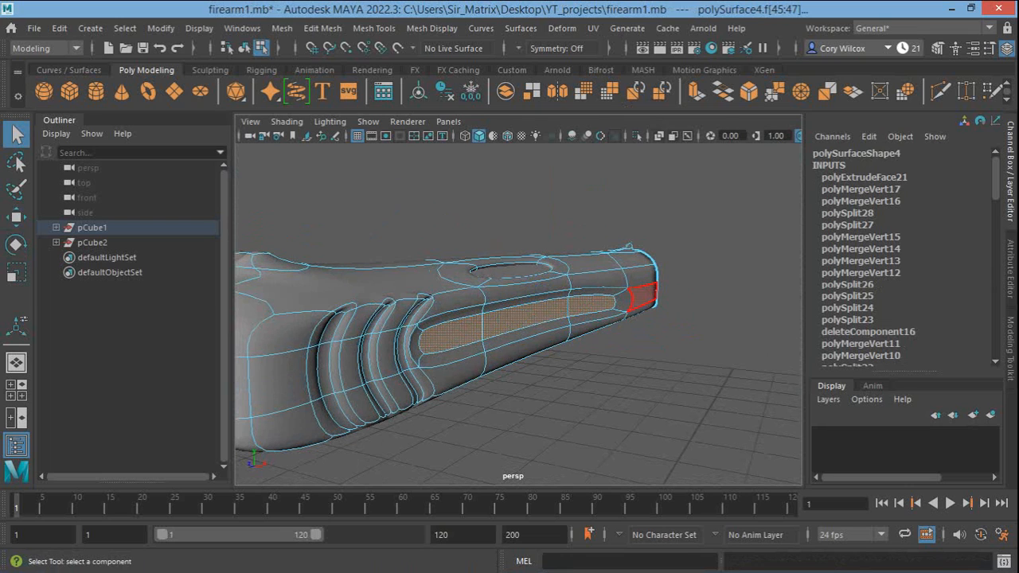
pyautogui.keyDown('alt'); pyautogui.moveTo(643, 297); pyautogui.dragTo(604, 297, button='right'); pyautogui.keyUp('alt')
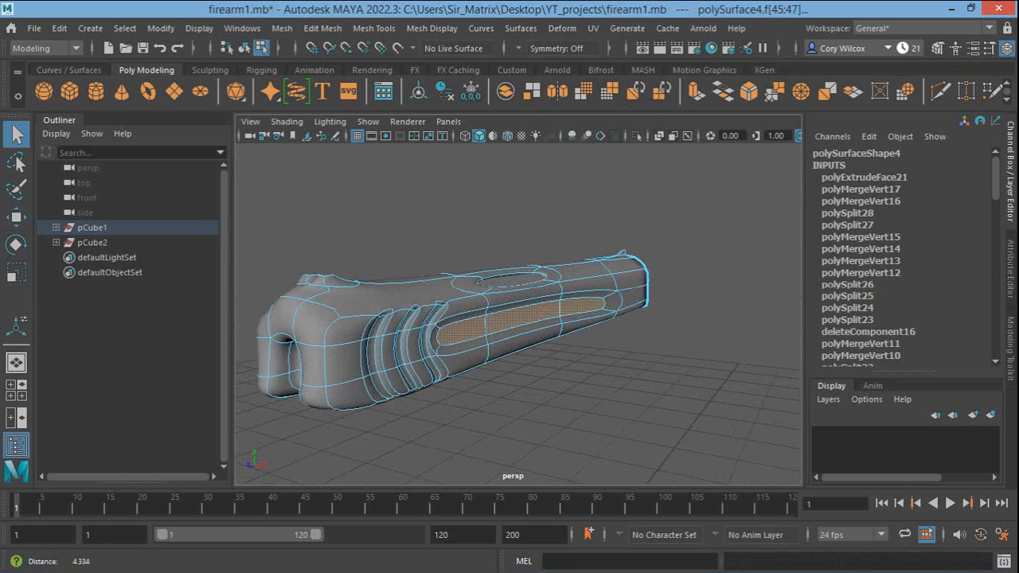
pyautogui.keyDown('alt'); pyautogui.moveTo(605, 297); pyautogui.dragTo(446, 296); pyautogui.keyUp('alt')
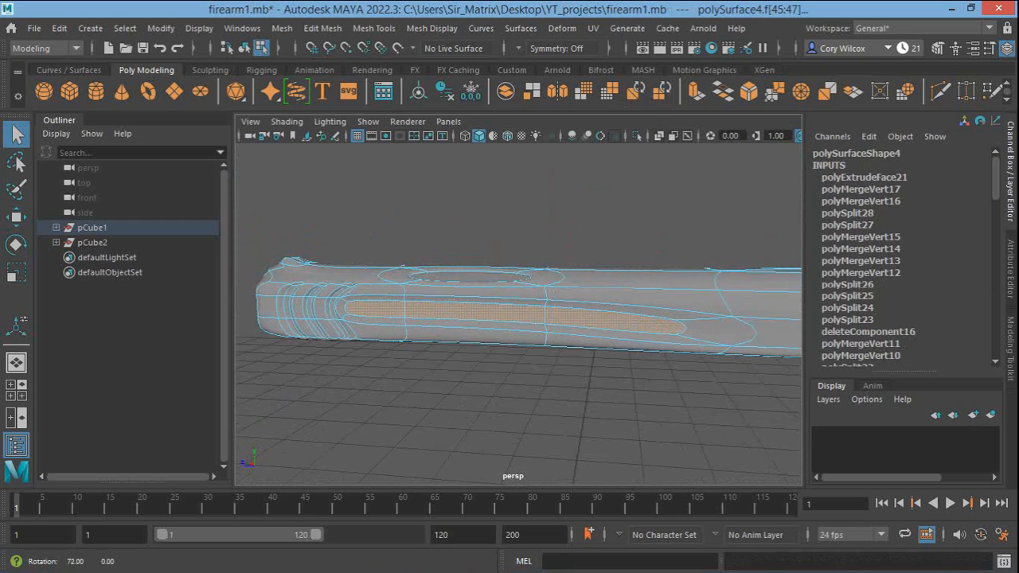
pyautogui.keyDown('alt'); pyautogui.moveTo(446, 338); pyautogui.dragTo(484, 309); pyautogui.keyUp('alt')
# Select the upper floor edge at the rear of the recess and return the slide to unsmoothed display
pyautogui.moveTo(590, 297); pyautogui.dragTo(565, 268, button='right')
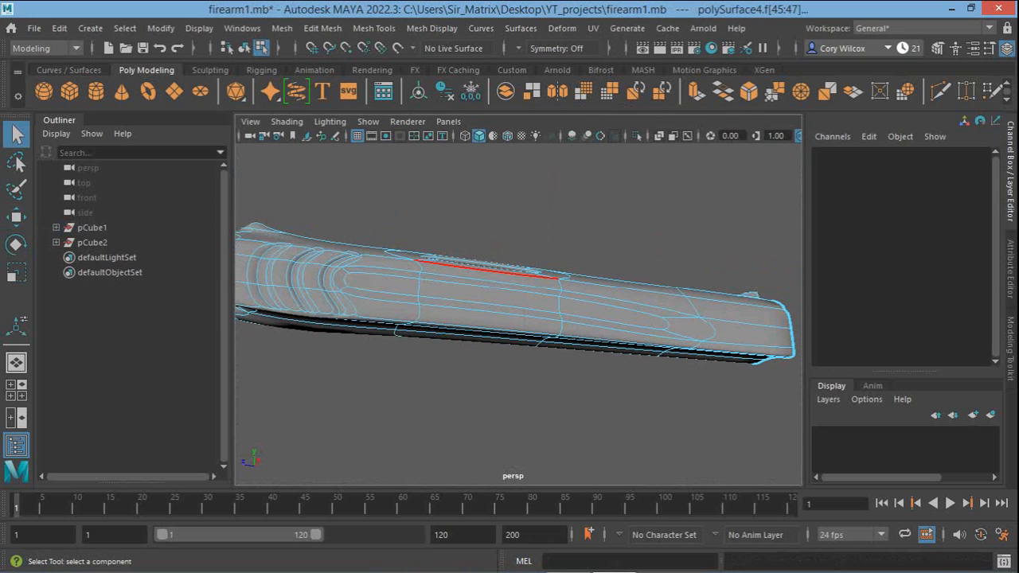
pyautogui.click(391, 276)
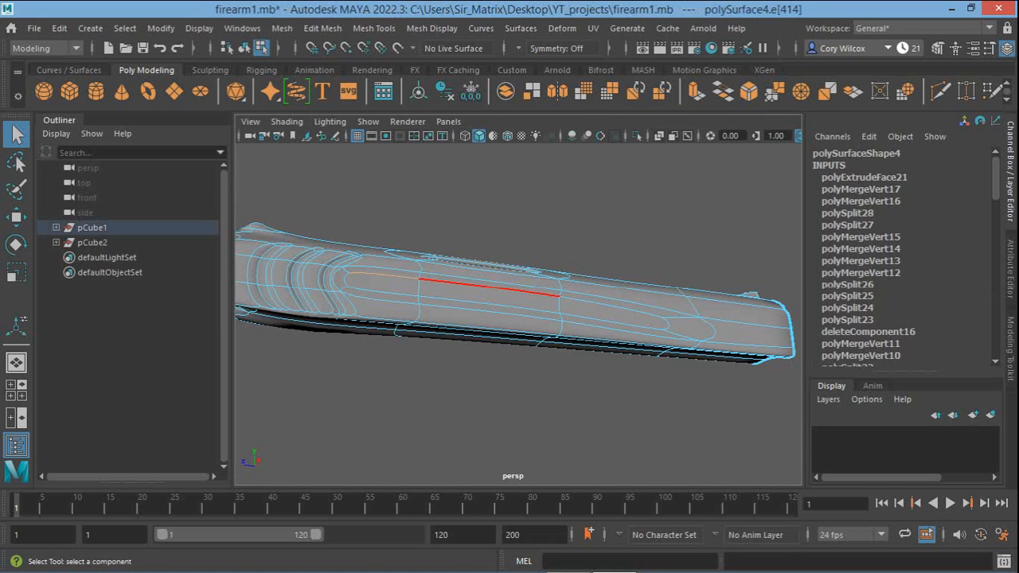
pyautogui.press('1')
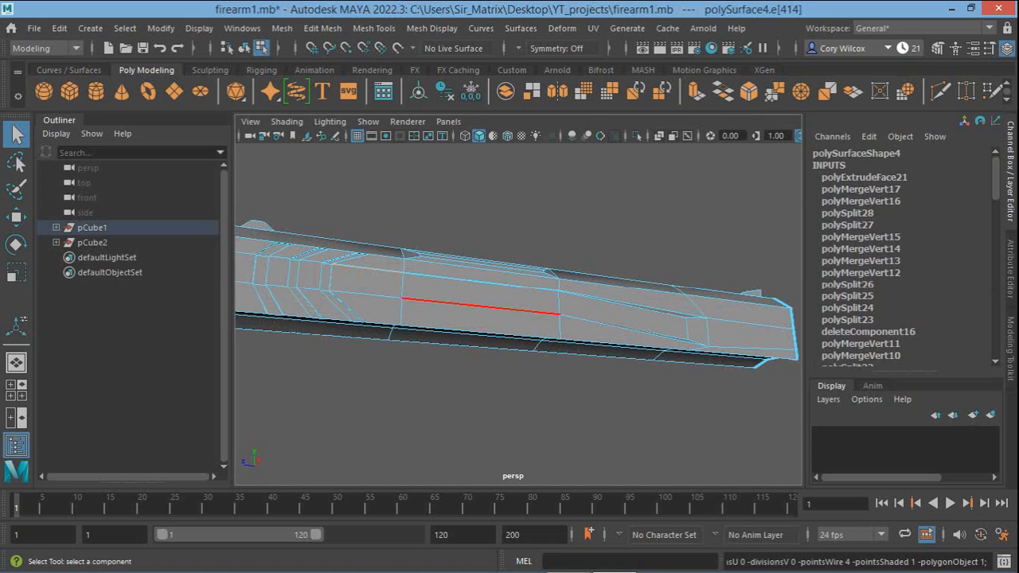
pyautogui.press('f')
pyautogui.keyDown('alt'); pyautogui.moveTo(549, 318); pyautogui.dragTo(469, 324, button='right'); pyautogui.keyUp('alt')
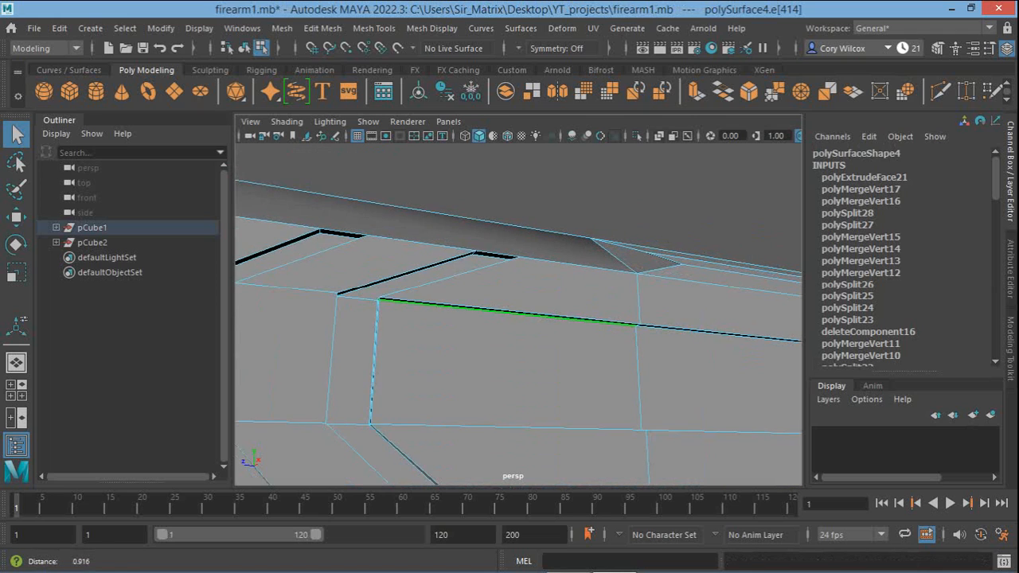
pyautogui.keyDown('alt'); pyautogui.moveTo(510, 327); pyautogui.dragTo(473, 286); pyautogui.keyUp('alt')
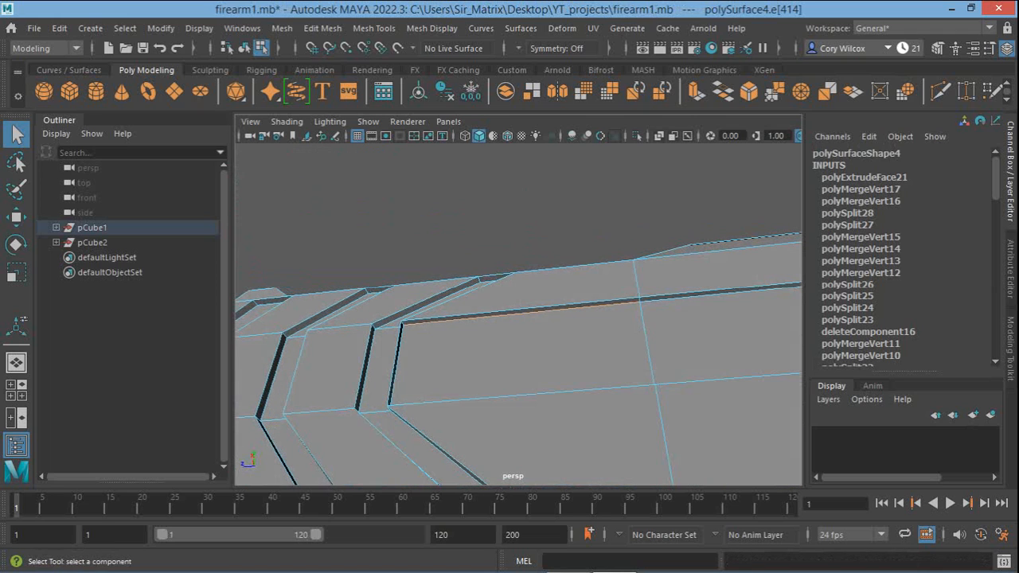
# Add the remaining inner and outer edges along the recess's upper border to the edge selection
pyautogui.keyDown('shift'); pyautogui.doubleClick(719, 290); pyautogui.keyUp('shift')
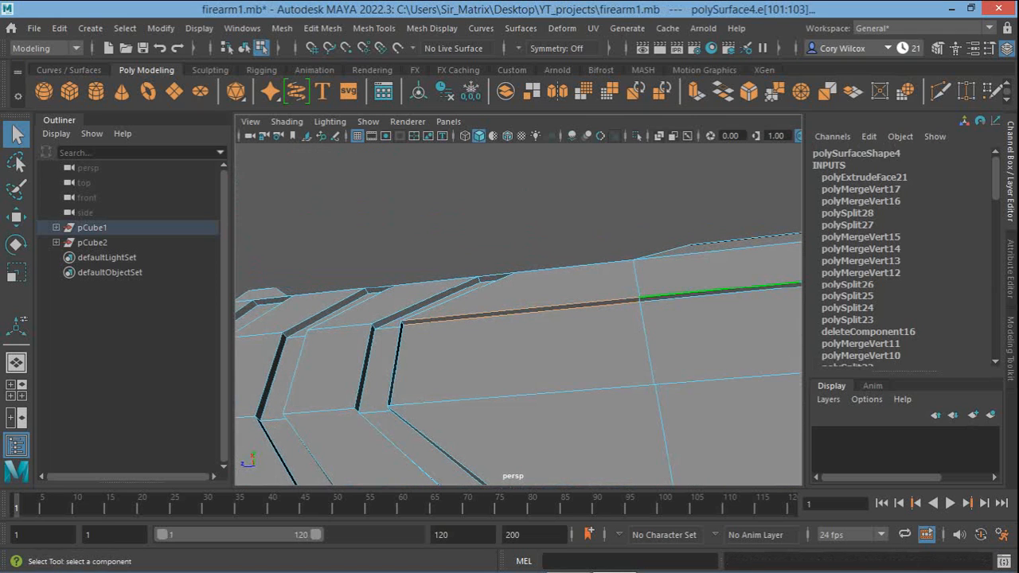
pyautogui.keyDown('alt'); pyautogui.moveTo(557, 392); pyautogui.dragTo(464, 384, button='middle'); pyautogui.keyUp('alt')
pyautogui.keyDown('alt'); pyautogui.moveTo(464, 384); pyautogui.dragTo(434, 292); pyautogui.keyUp('alt')
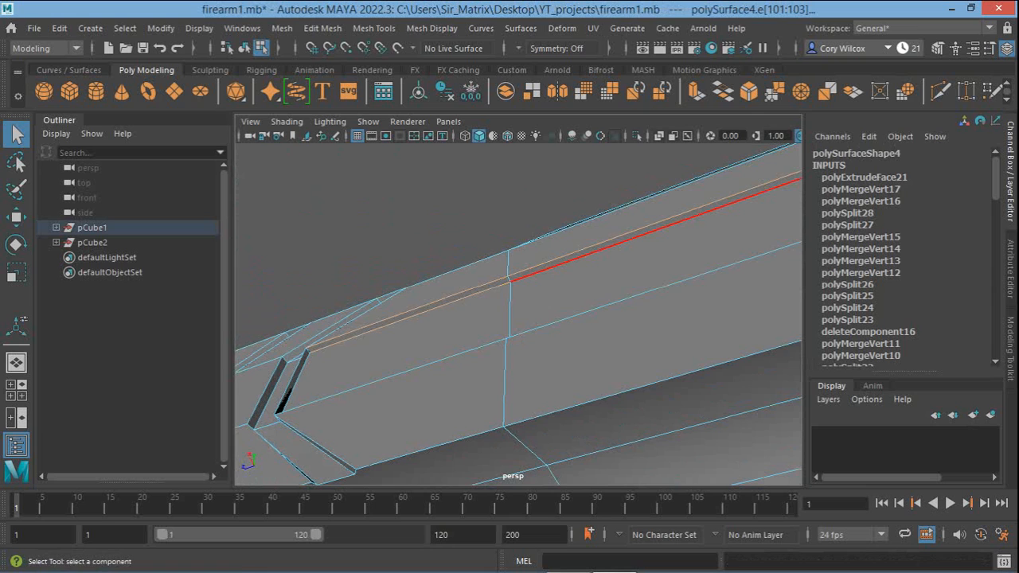
pyautogui.keyDown('alt'); pyautogui.moveTo(557, 265); pyautogui.dragTo(315, 332, button='middle'); pyautogui.keyUp('alt')
pyautogui.keyDown('alt'); pyautogui.moveTo(315, 332); pyautogui.dragTo(257, 336, button='right'); pyautogui.keyUp('alt')
pyautogui.keyDown('alt'); pyautogui.moveTo(256, 336); pyautogui.dragTo(241, 345, button='middle'); pyautogui.keyUp('alt')
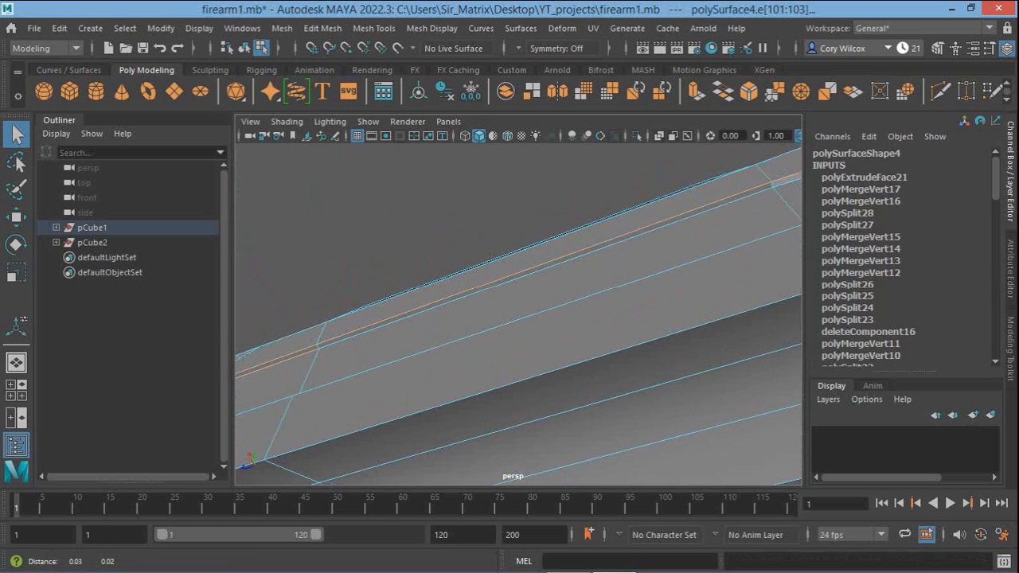
pyautogui.keyDown('alt'); pyautogui.moveTo(525, 273); pyautogui.dragTo(444, 285, button='middle'); pyautogui.keyUp('alt')
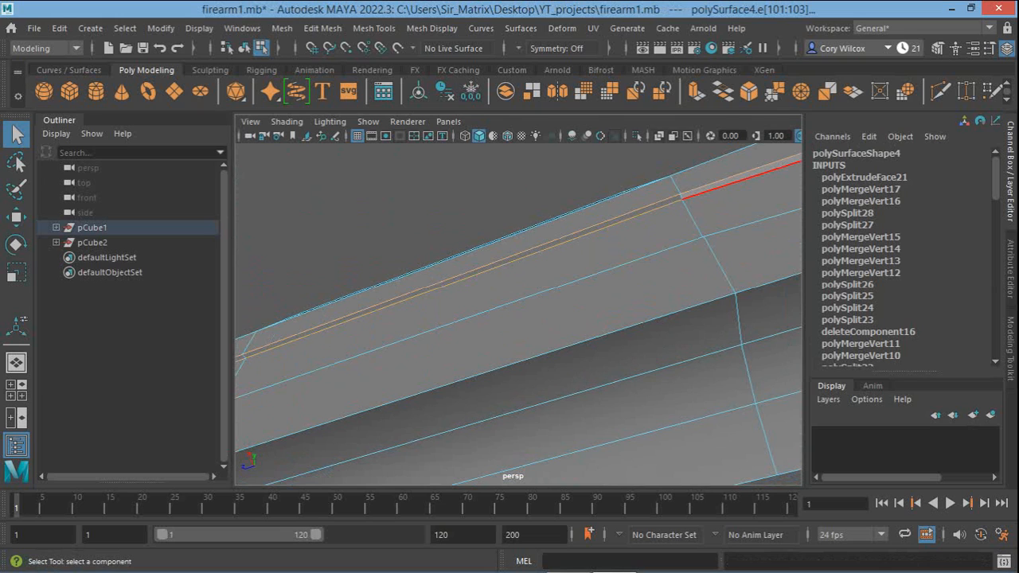
pyautogui.keyDown('alt'); pyautogui.moveTo(517, 358); pyautogui.dragTo(712, 320); pyautogui.keyUp('alt')
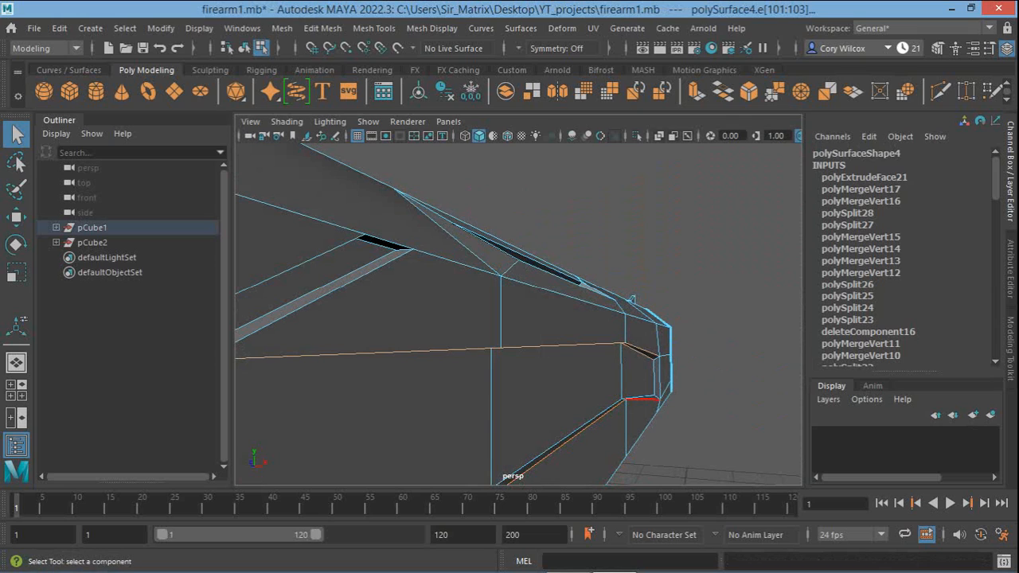
# Add the inner and outer edges along the recess's lower border to the edge selection
pyautogui.keyDown('shift'); pyautogui.doubleClick(642, 399); pyautogui.keyUp('shift')
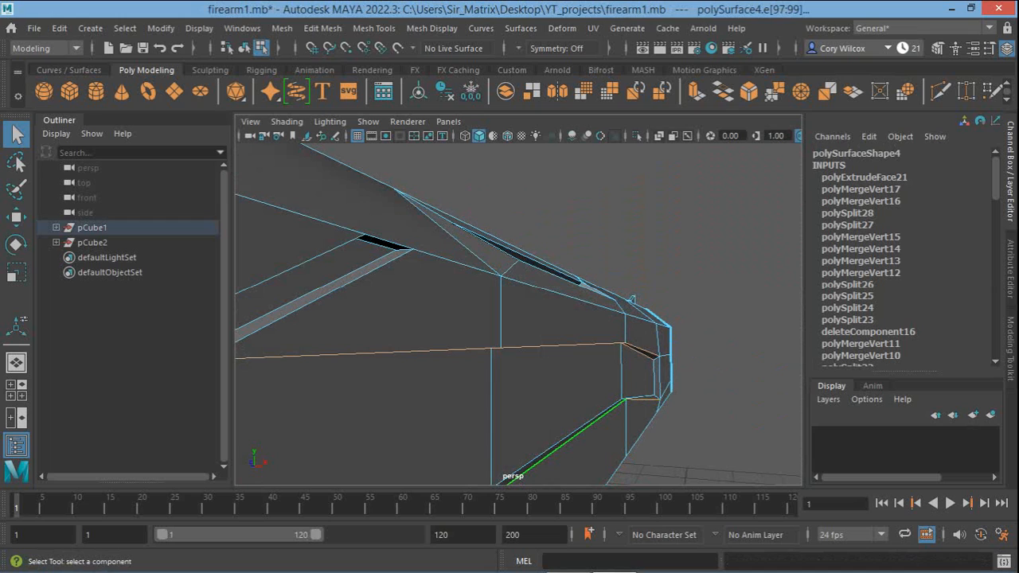
pyautogui.keyDown('alt'); pyautogui.moveTo(569, 437); pyautogui.dragTo(633, 392); pyautogui.keyUp('alt')
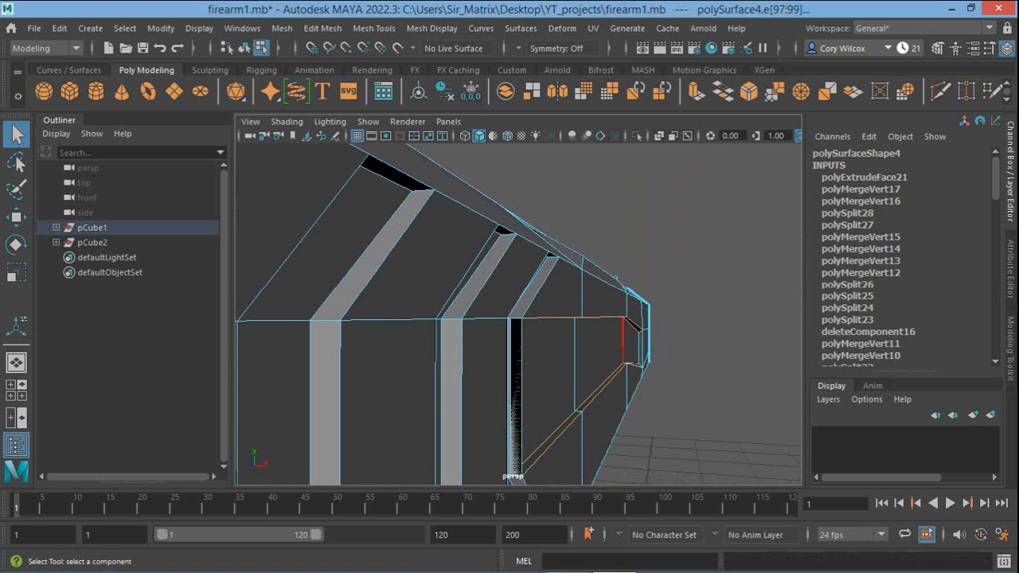
pyautogui.keyDown('alt'); pyautogui.moveTo(617, 342); pyautogui.dragTo(549, 342, button='right'); pyautogui.keyUp('alt')
pyautogui.keyDown('alt'); pyautogui.moveTo(549, 342); pyautogui.dragTo(498, 355); pyautogui.keyUp('alt')
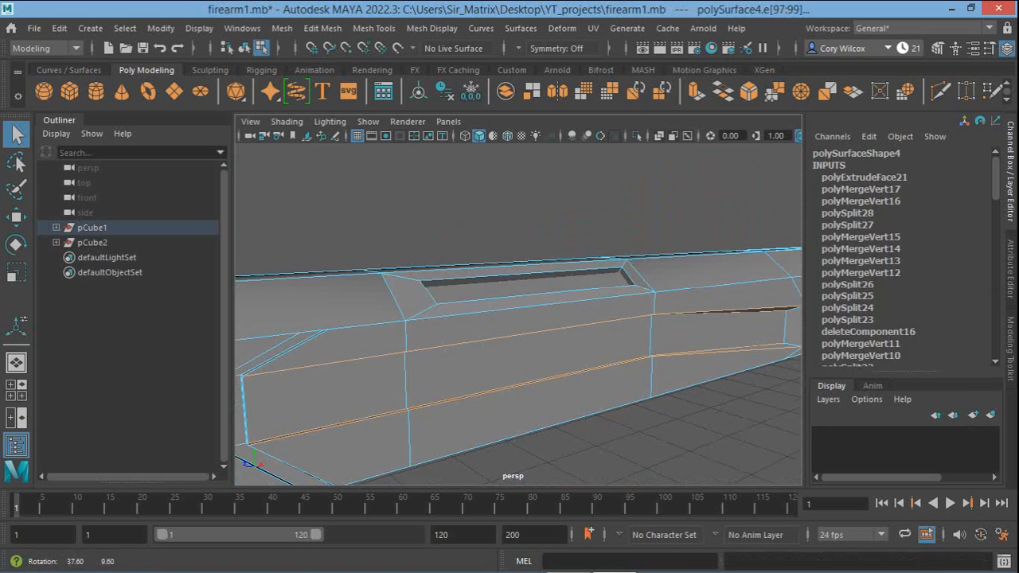
pyautogui.keyDown('alt'); pyautogui.moveTo(497, 355); pyautogui.dragTo(693, 303, button='middle'); pyautogui.keyUp('alt')
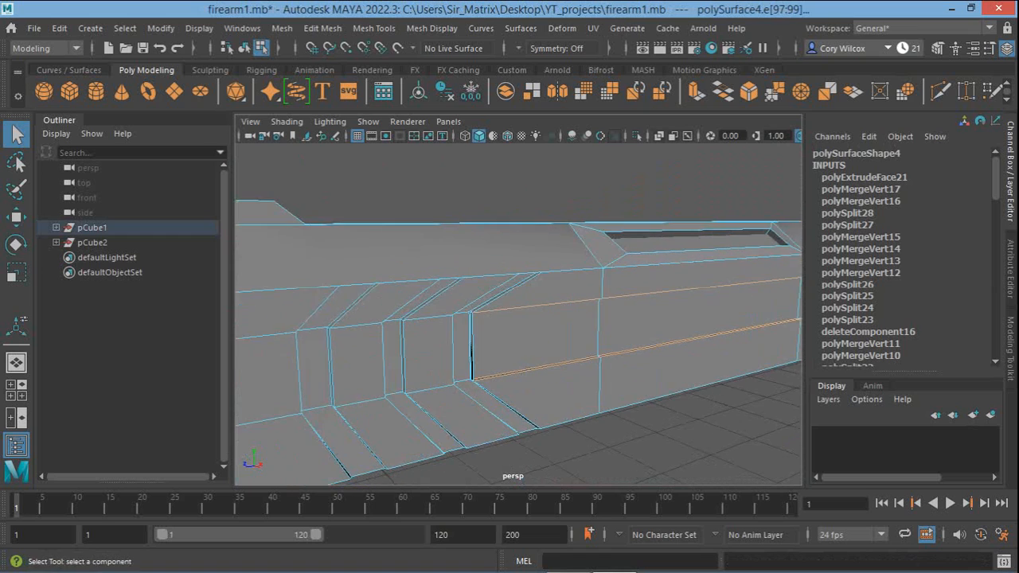
# Crease the selected edges along the recess's upper and lower borders to about 2.6 with the slide in smooth preview
pyautogui.keyDown('alt'); pyautogui.moveTo(684, 306); pyautogui.dragTo(589, 302); pyautogui.keyUp('alt')
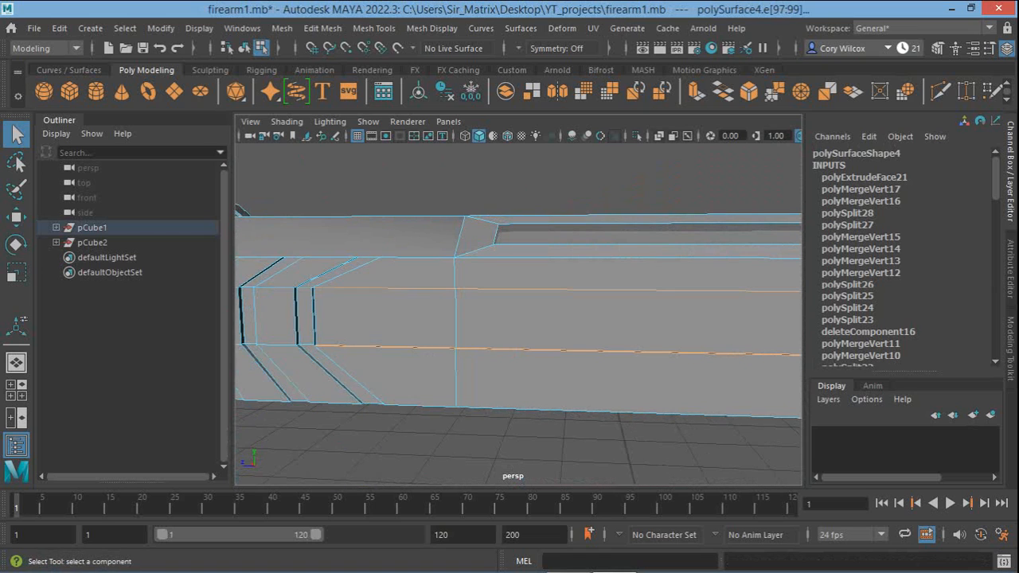
pyautogui.keyDown('alt'); pyautogui.moveTo(589, 307); pyautogui.dragTo(553, 309, button='right'); pyautogui.keyUp('alt')
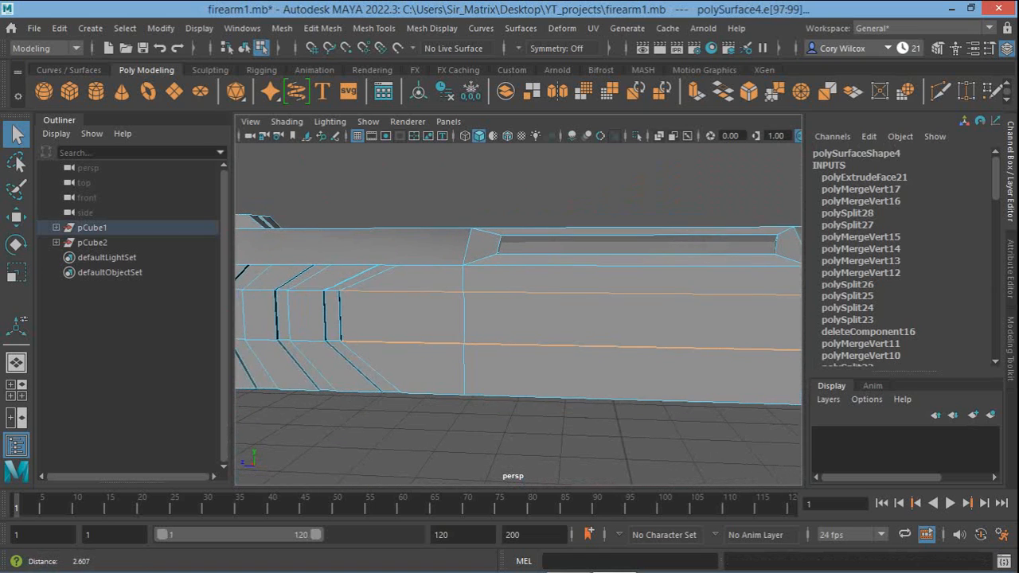
pyautogui.keyDown('alt'); pyautogui.moveTo(554, 309); pyautogui.dragTo(439, 322); pyautogui.keyUp('alt')
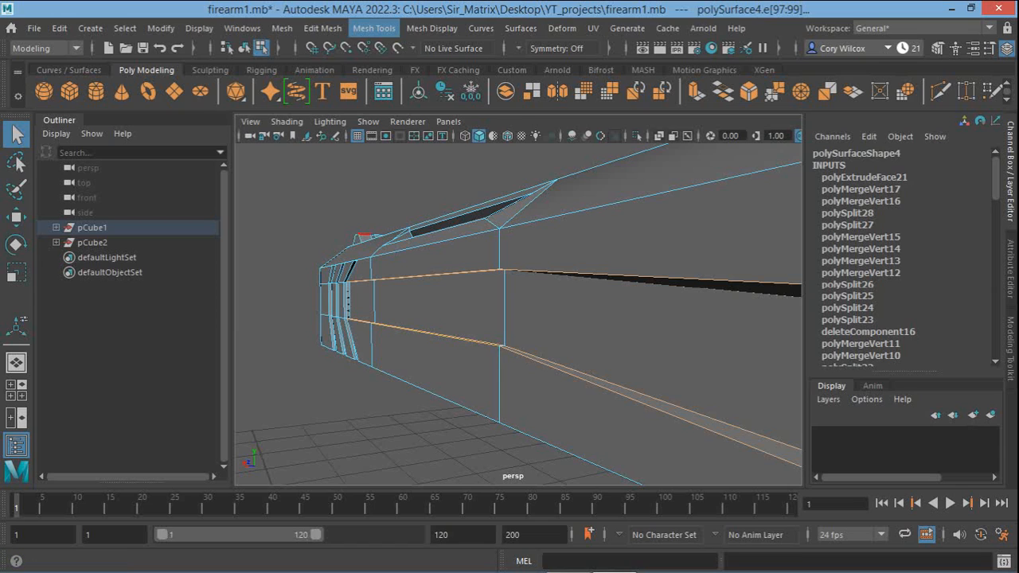
pyautogui.click(373, 28)
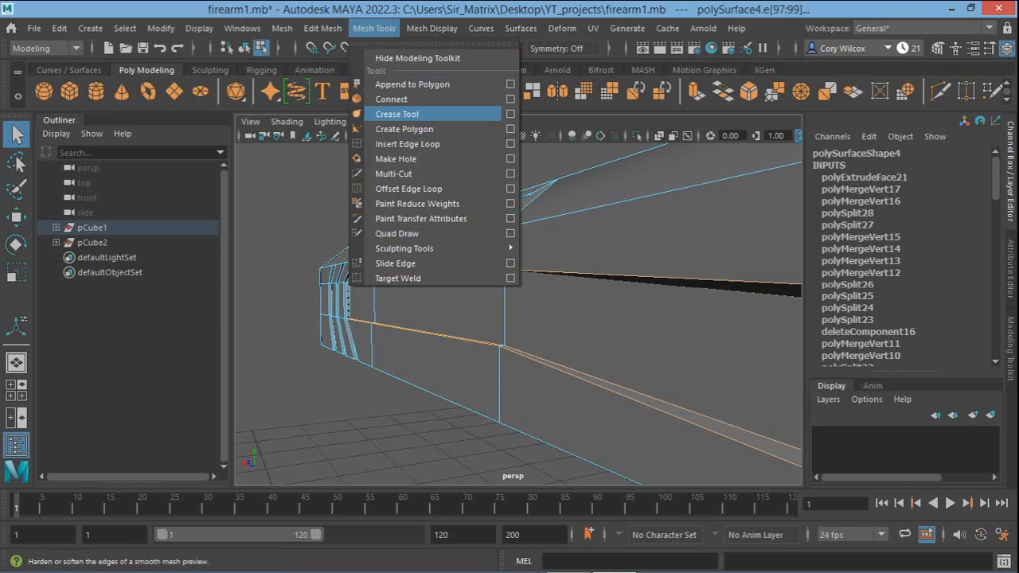
pyautogui.click(396, 114)
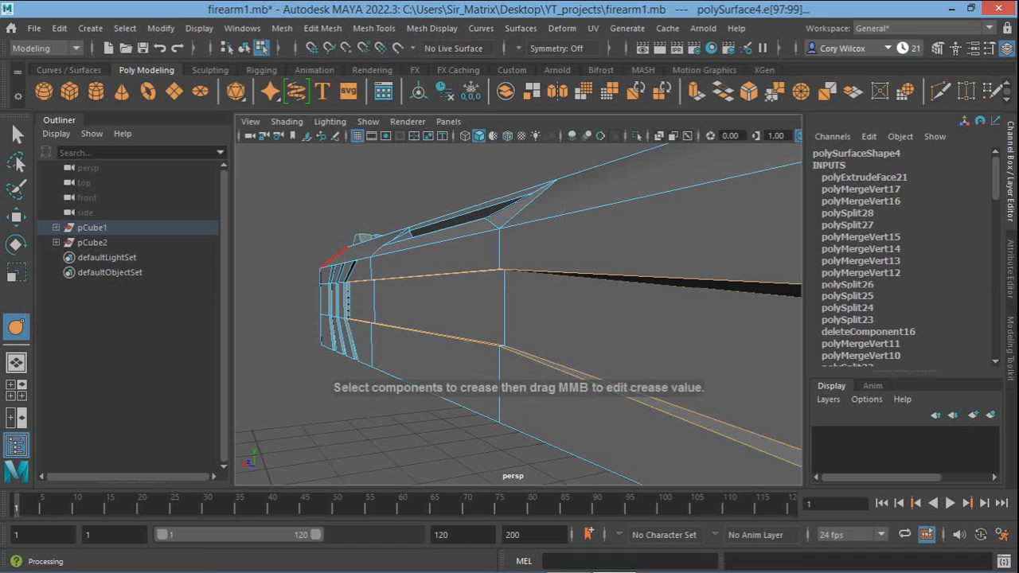
pyautogui.press('3')
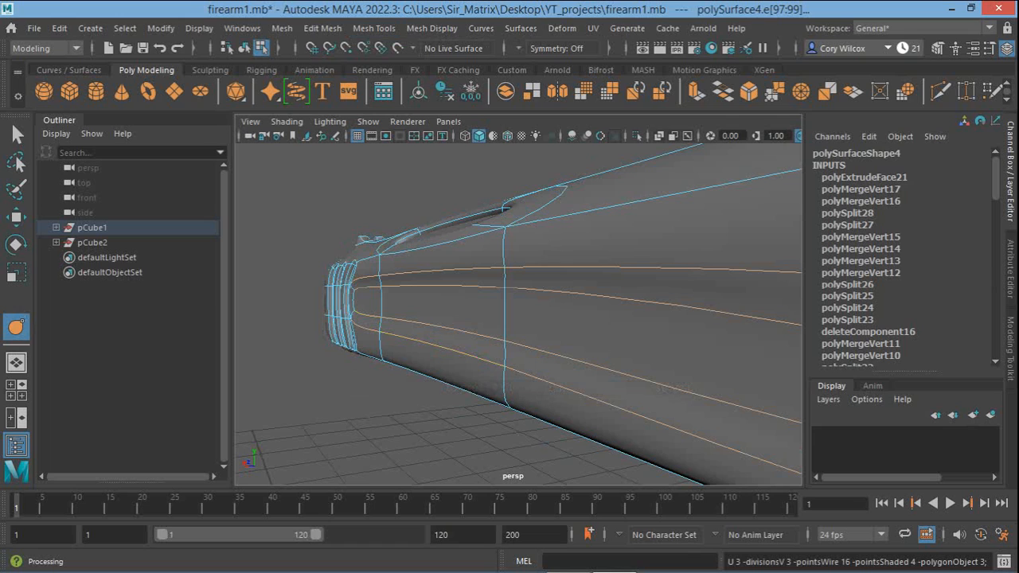
pyautogui.moveTo(510, 318); pyautogui.dragTo(621, 318, button='middle')
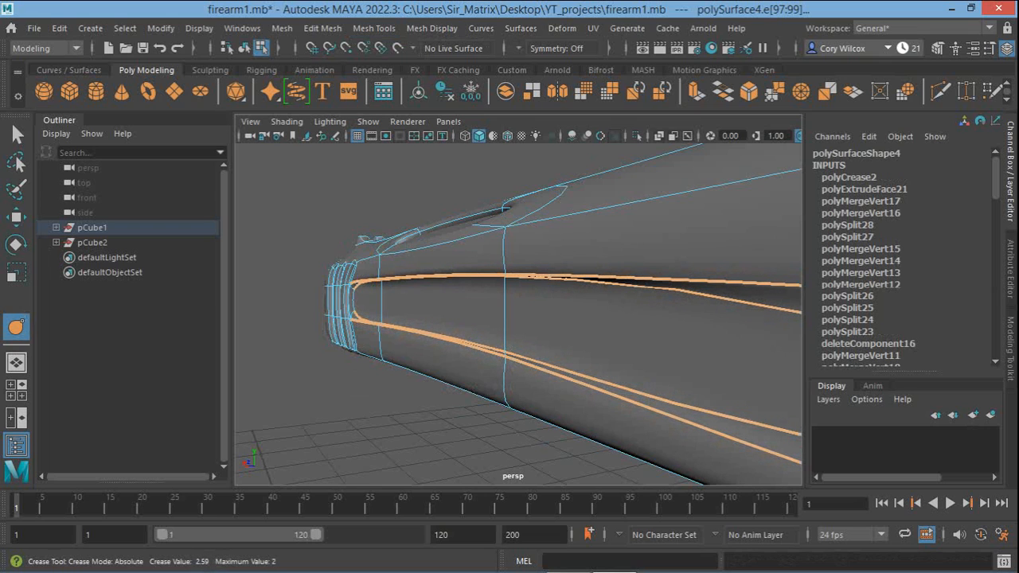
pyautogui.press('q')
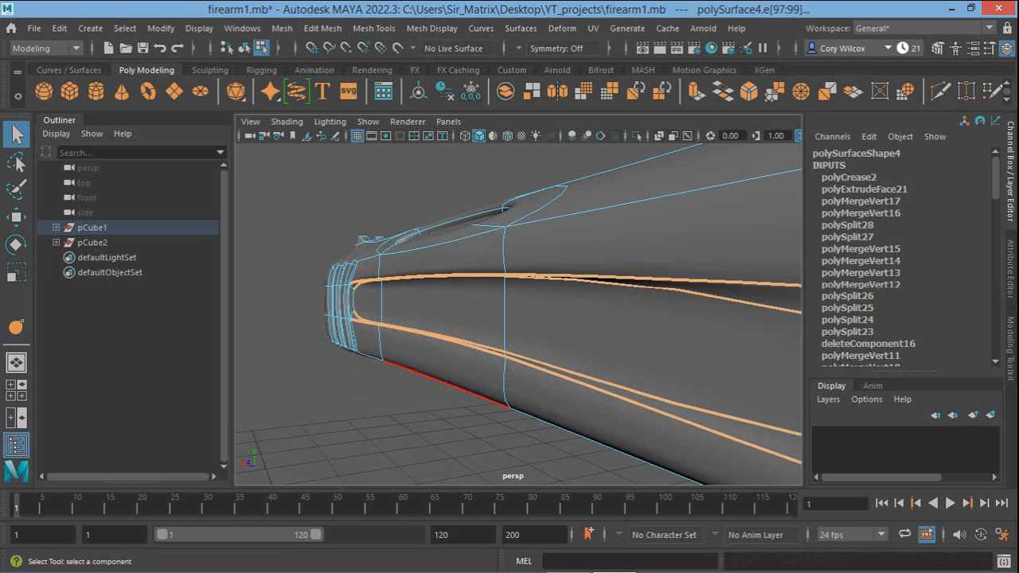
# Select the inner and outer edges at the recess's rear end beside the serrations and crease them
pyautogui.keyDown('alt'); pyautogui.moveTo(445, 383); pyautogui.dragTo(330, 383, button='right'); pyautogui.keyUp('alt')
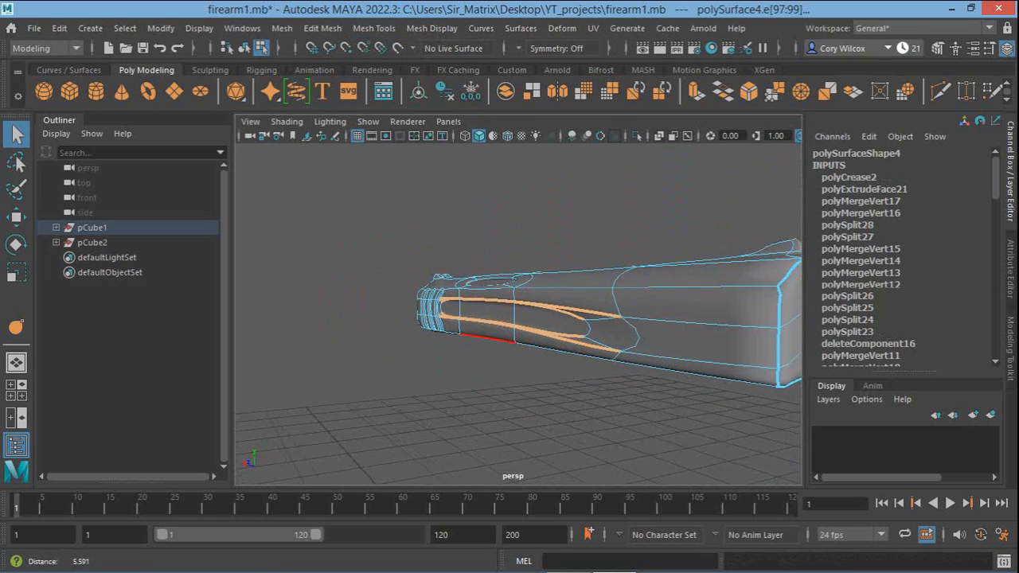
pyautogui.keyDown('alt'); pyautogui.moveTo(330, 383); pyautogui.dragTo(426, 383); pyautogui.keyUp('alt')
pyautogui.keyDown('alt'); pyautogui.moveTo(425, 383); pyautogui.dragTo(518, 383, button='right'); pyautogui.keyUp('alt')
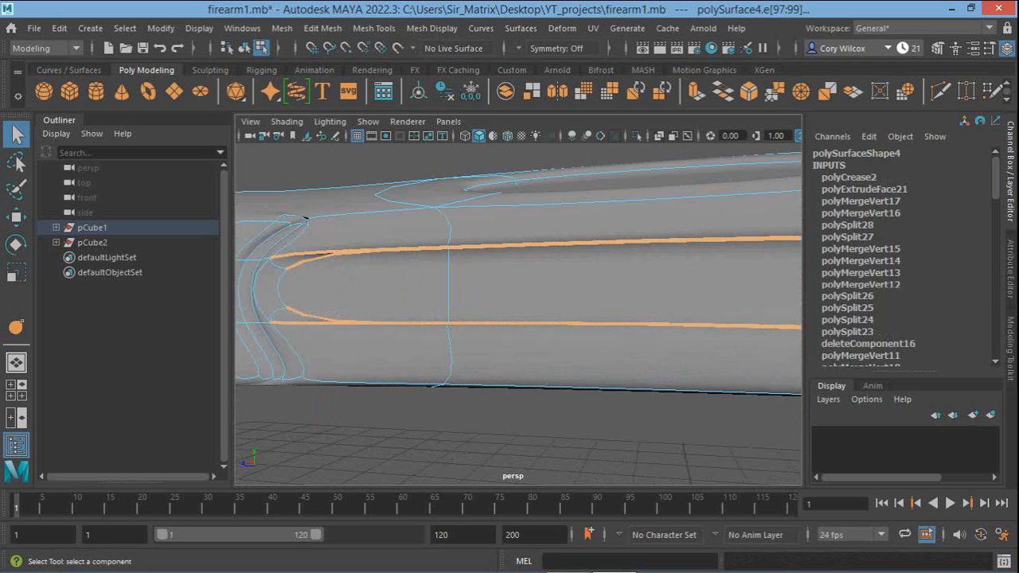
pyautogui.keyDown('alt'); pyautogui.moveTo(374, 318); pyautogui.dragTo(311, 320); pyautogui.keyUp('alt')
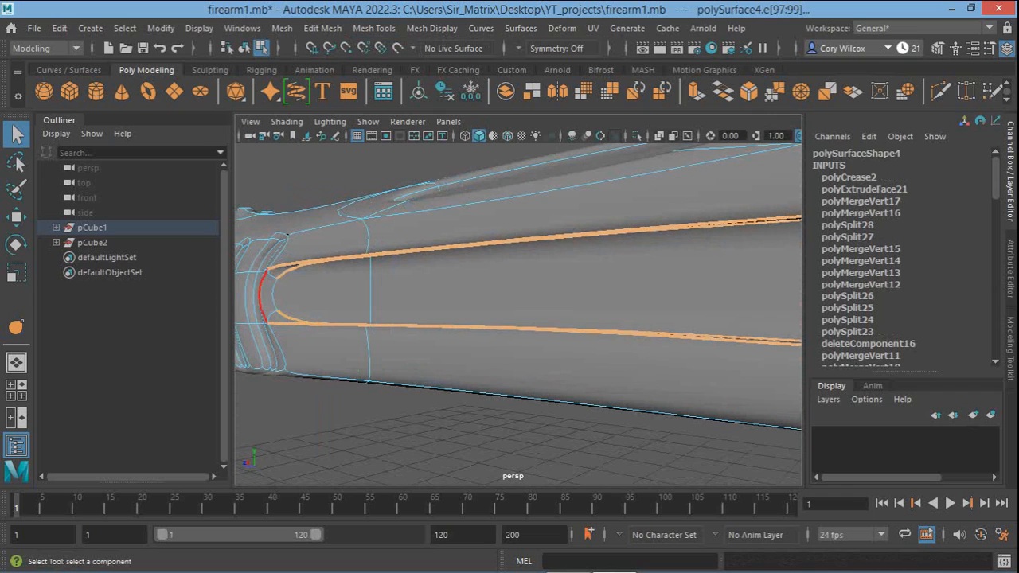
pyautogui.click(261, 297)
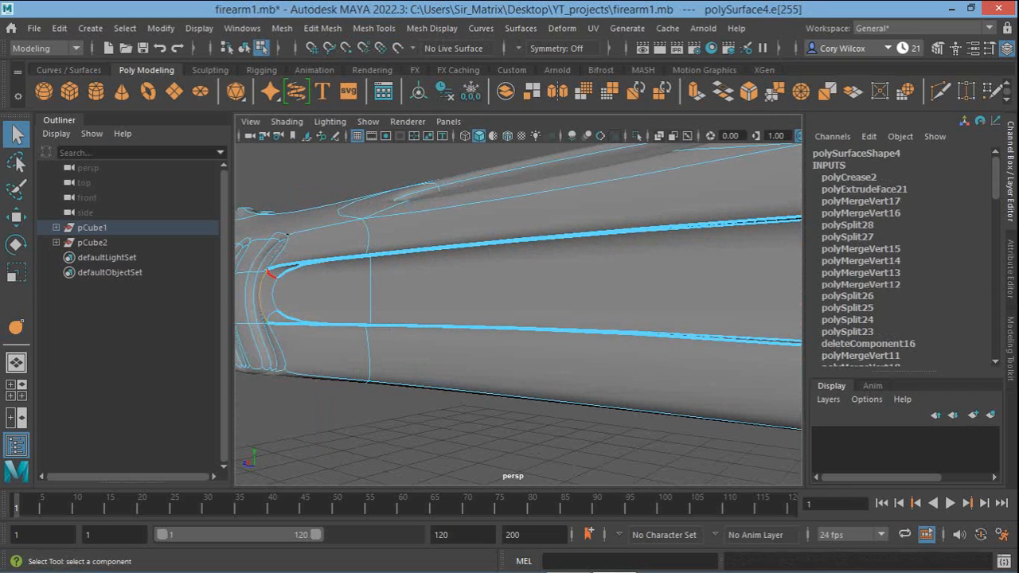
pyautogui.keyDown('shift'); pyautogui.click(275, 295); pyautogui.keyUp('shift')
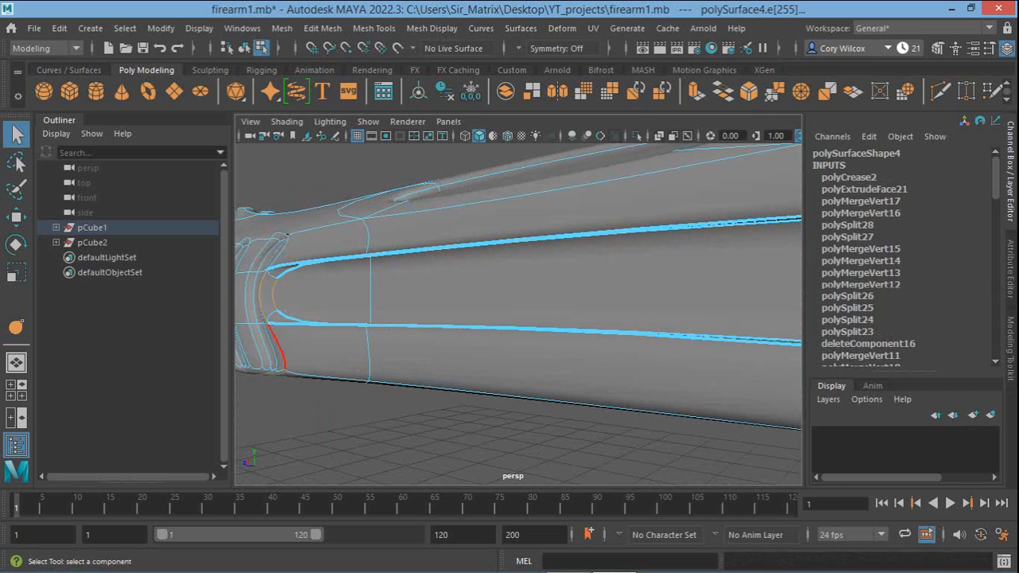
pyautogui.click(17, 327)
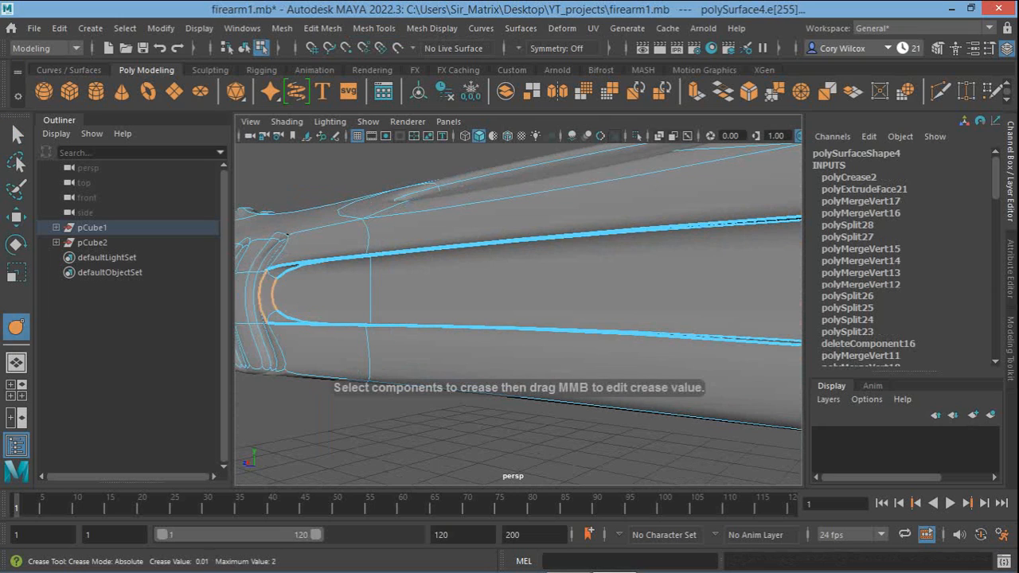
# Crease the inner and outer edges at the recess's front end, then return to object mode and deselect the slide
pyautogui.keyDown('alt'); pyautogui.moveTo(620, 405); pyautogui.dragTo(334, 414, button='middle'); pyautogui.keyUp('alt')
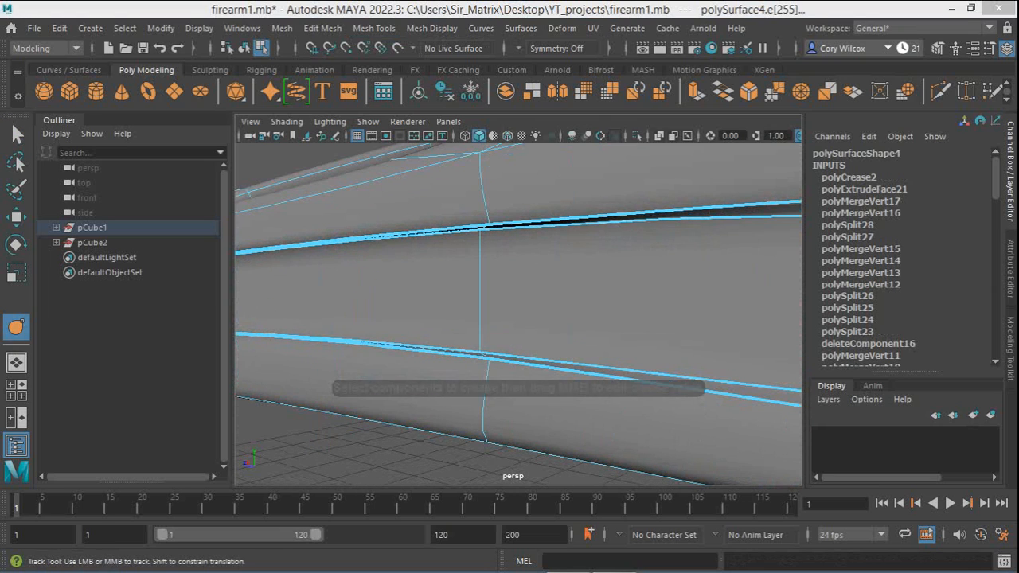
pyautogui.keyDown('alt'); pyautogui.moveTo(605, 374); pyautogui.dragTo(382, 374, button='right'); pyautogui.keyUp('alt')
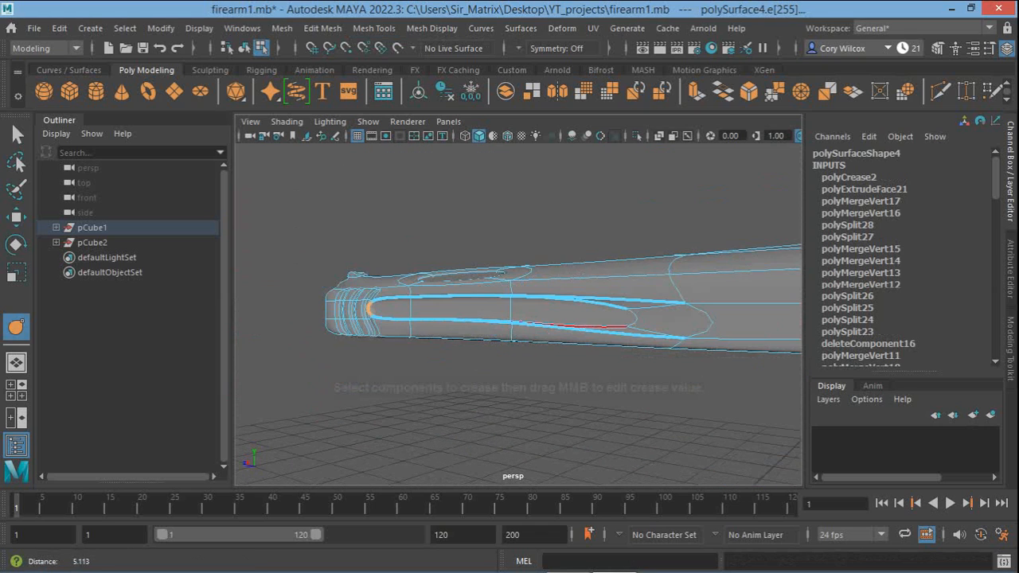
pyautogui.keyDown('alt'); pyautogui.moveTo(549, 318); pyautogui.dragTo(593, 338); pyautogui.keyUp('alt')
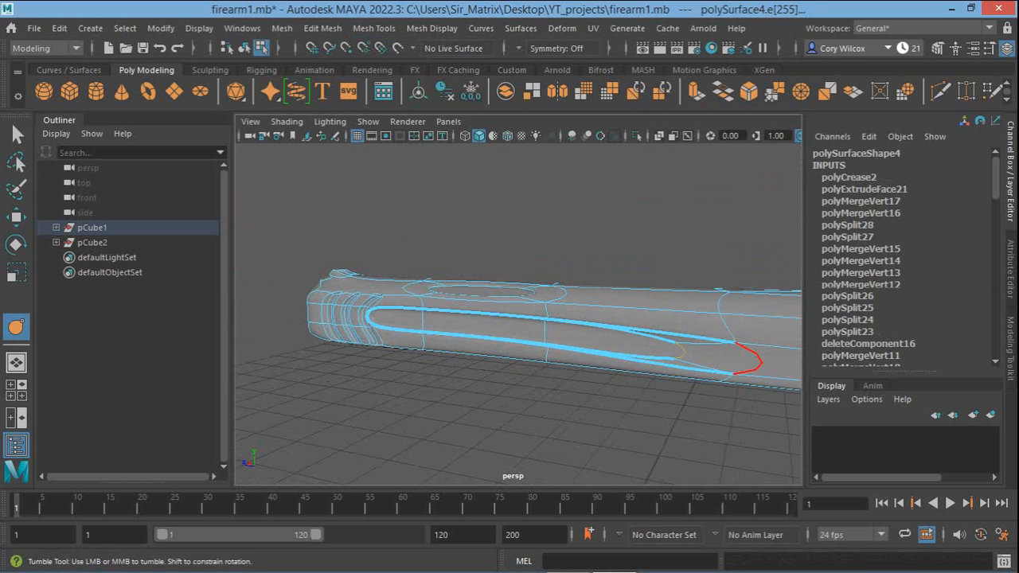
pyautogui.keyDown('shift'); pyautogui.click(760, 360); pyautogui.keyUp('shift')
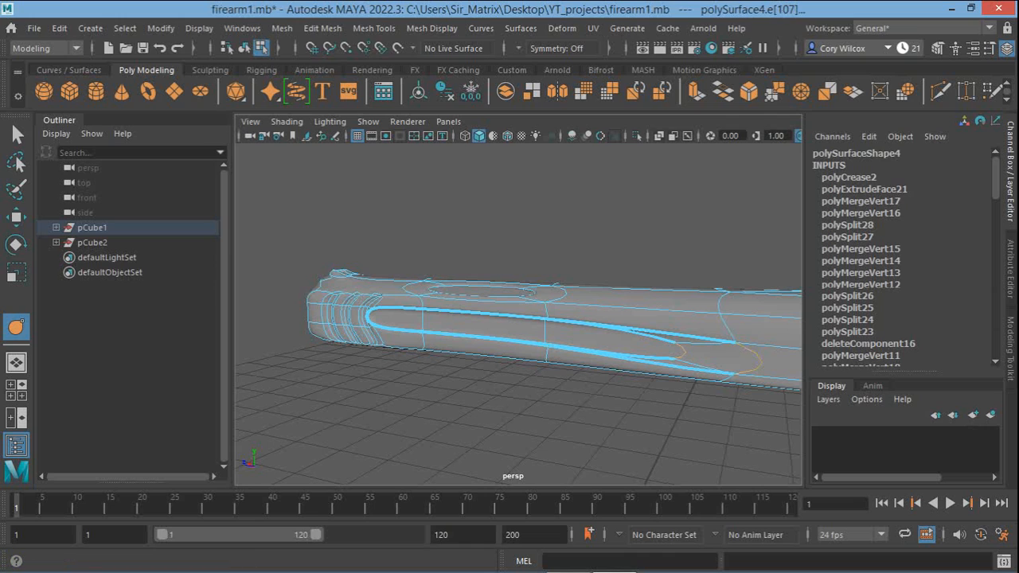
pyautogui.moveTo(677, 374); pyautogui.dragTo(744, 374, button='middle')
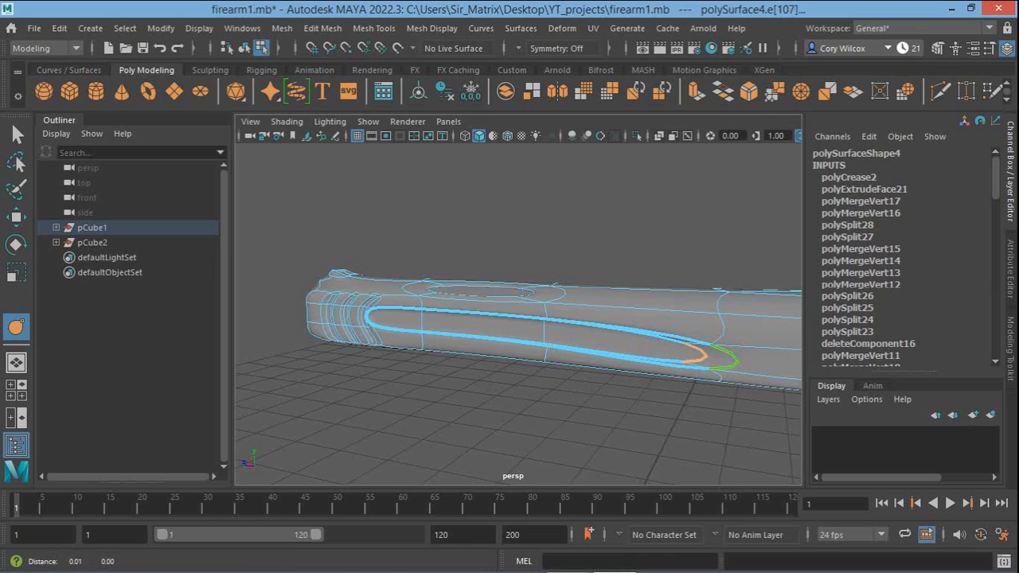
pyautogui.keyDown('alt'); pyautogui.moveTo(517, 358); pyautogui.dragTo(398, 348, button='middle'); pyautogui.keyUp('alt')
pyautogui.press('q')
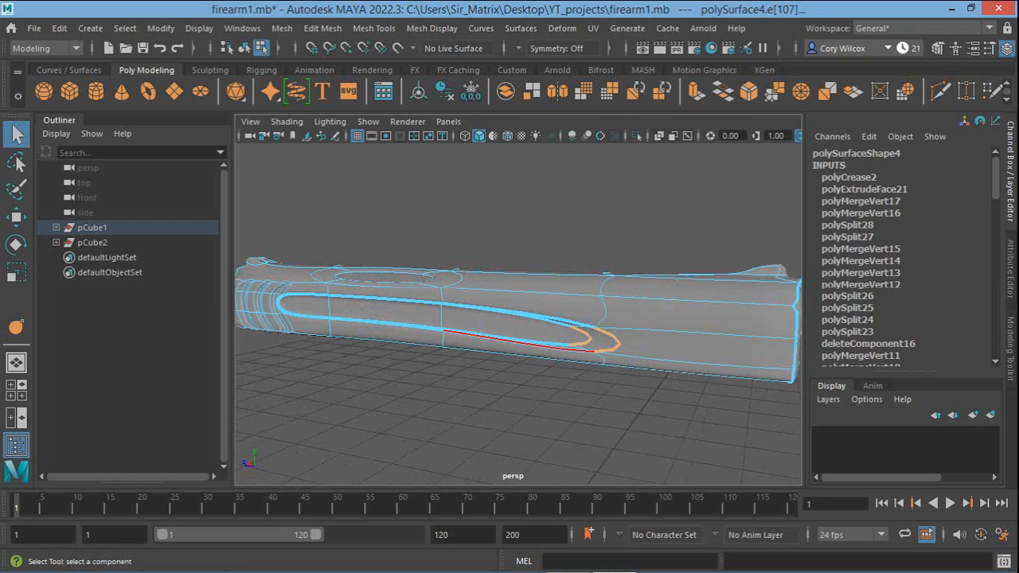
pyautogui.rightClick(510, 147)
pyautogui.moveTo(510, 147); pyautogui.dragTo(584, 126, button='right')
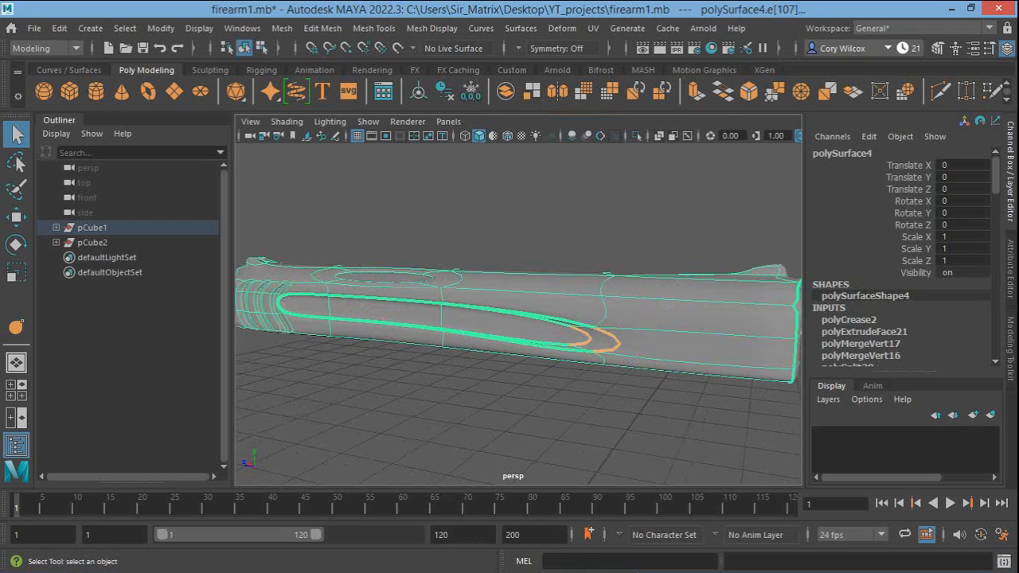
pyautogui.click(597, 185)
# Select the edge loop around the elongated opening on top of the slide and crease it to about 4.9
pyautogui.keyDown('alt'); pyautogui.moveTo(358, 248); pyautogui.dragTo(466, 265); pyautogui.keyUp('alt')
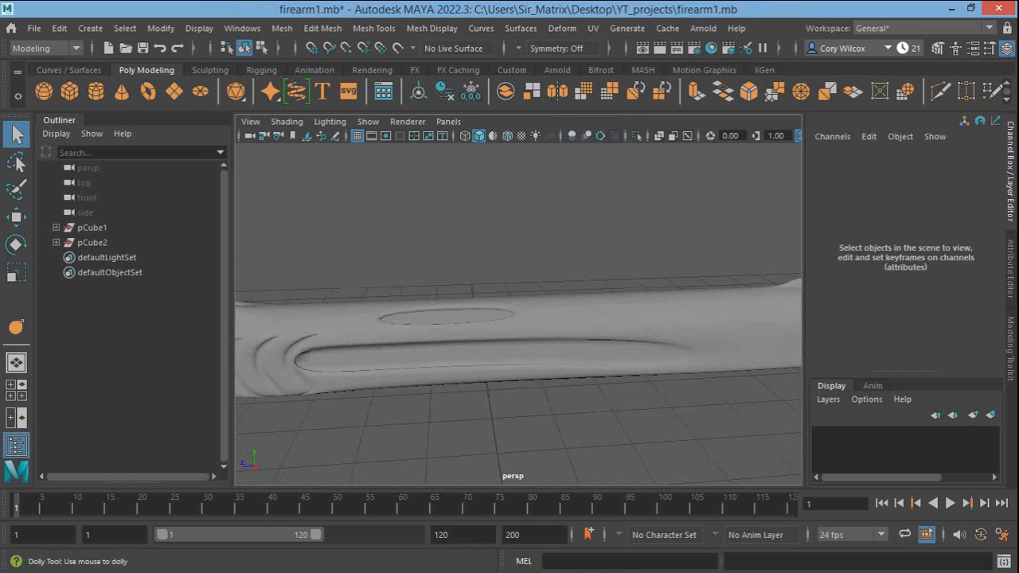
pyautogui.moveTo(466, 265)
pyautogui.keyDown('alt'); pyautogui.mouseDown(button='right')
pyautogui.moveTo(386, 266)
pyautogui.moveTo(453, 265)
pyautogui.mouseUp(button='right'); pyautogui.keyUp('alt')
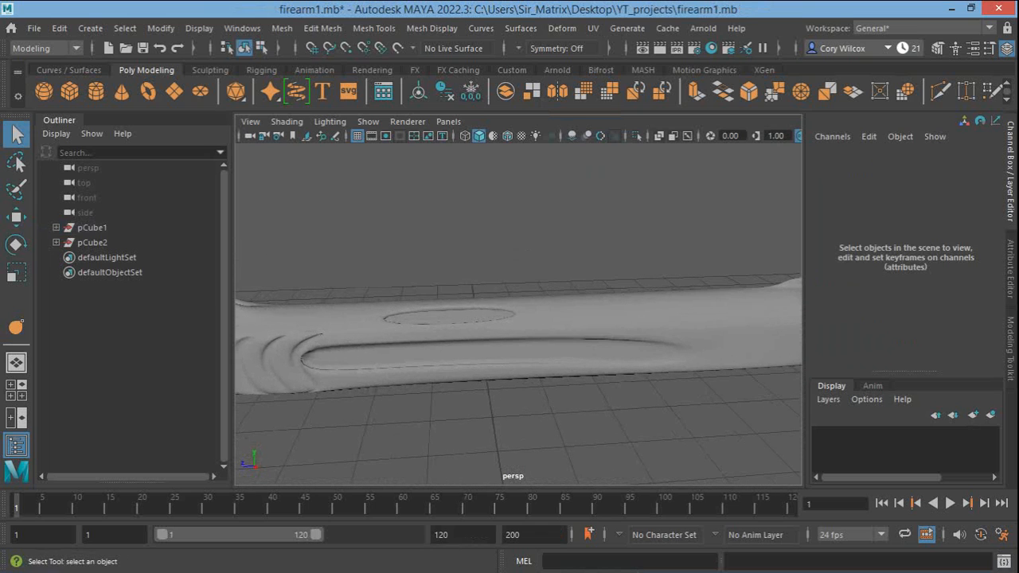
pyautogui.click(483, 333)
pyautogui.moveTo(421, 144); pyautogui.dragTo(426, 102, button='right')
pyautogui.click(390, 318)
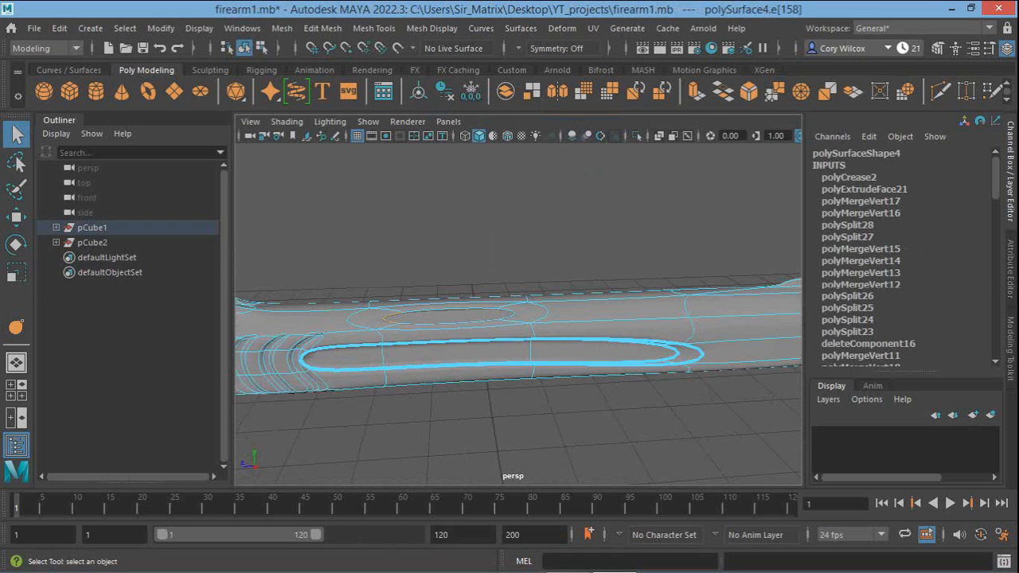
pyautogui.keyDown('shift'); pyautogui.doubleClick(438, 322); pyautogui.keyUp('shift')
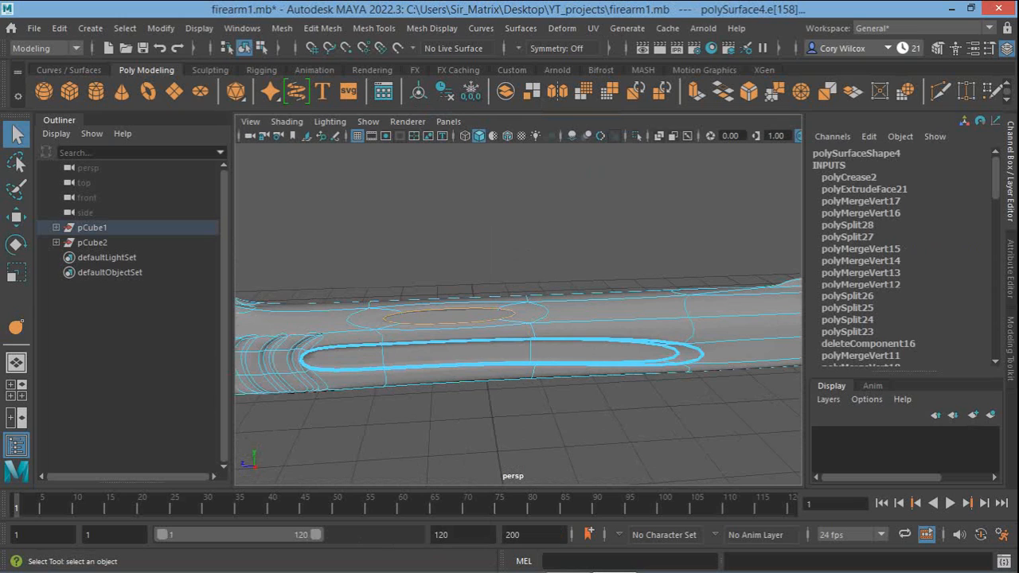
pyautogui.click(16, 327)
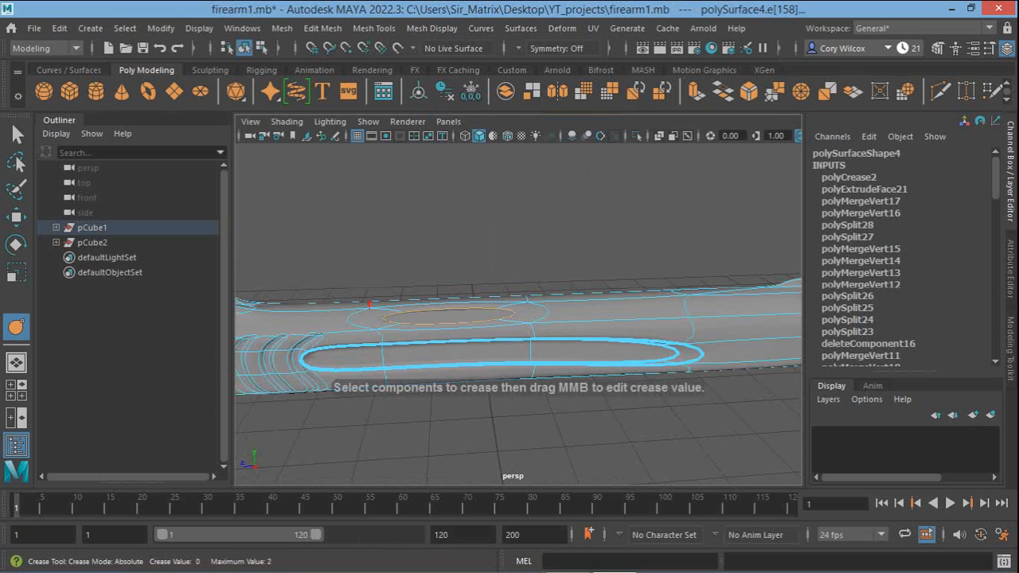
pyautogui.moveTo(413, 343); pyautogui.dragTo(561, 343, button='middle')
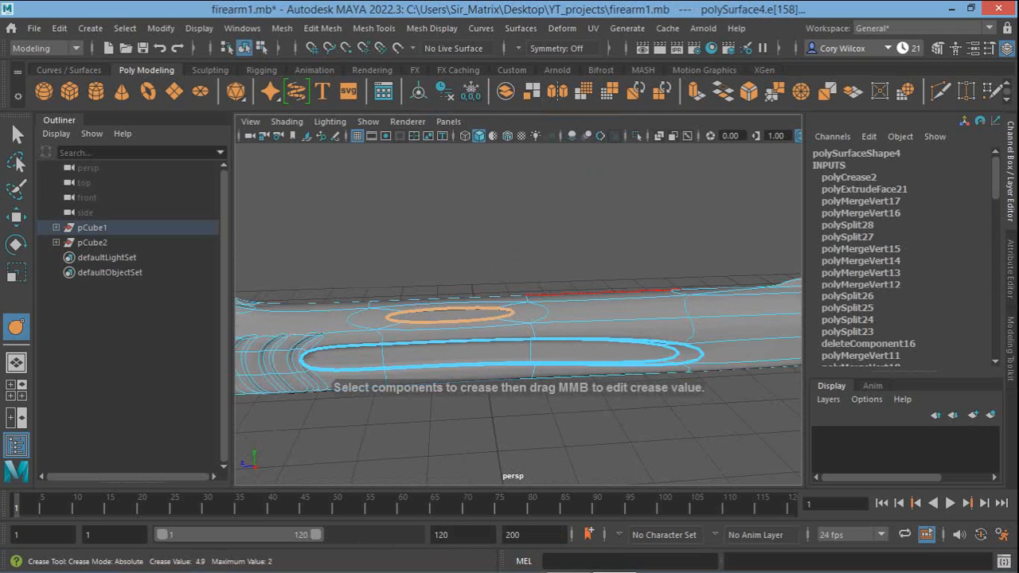
# Crease the short diagonal edges running outward from the corners of the slide's top opening
pyautogui.keyDown('alt'); pyautogui.moveTo(453, 319); pyautogui.dragTo(508, 320, button='right'); pyautogui.keyUp('alt')
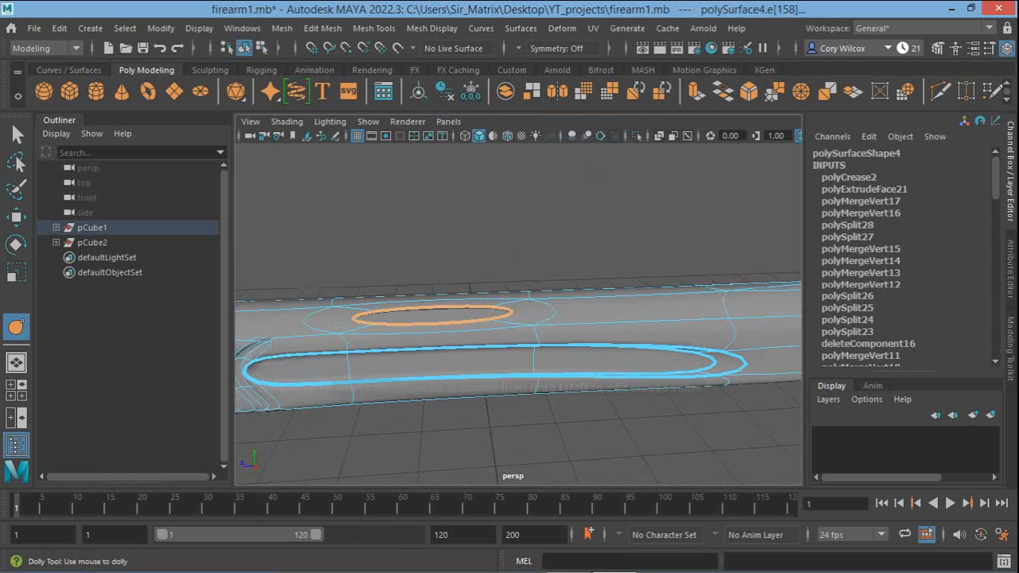
pyautogui.keyDown('alt'); pyautogui.moveTo(518, 320); pyautogui.dragTo(559, 369); pyautogui.keyUp('alt')
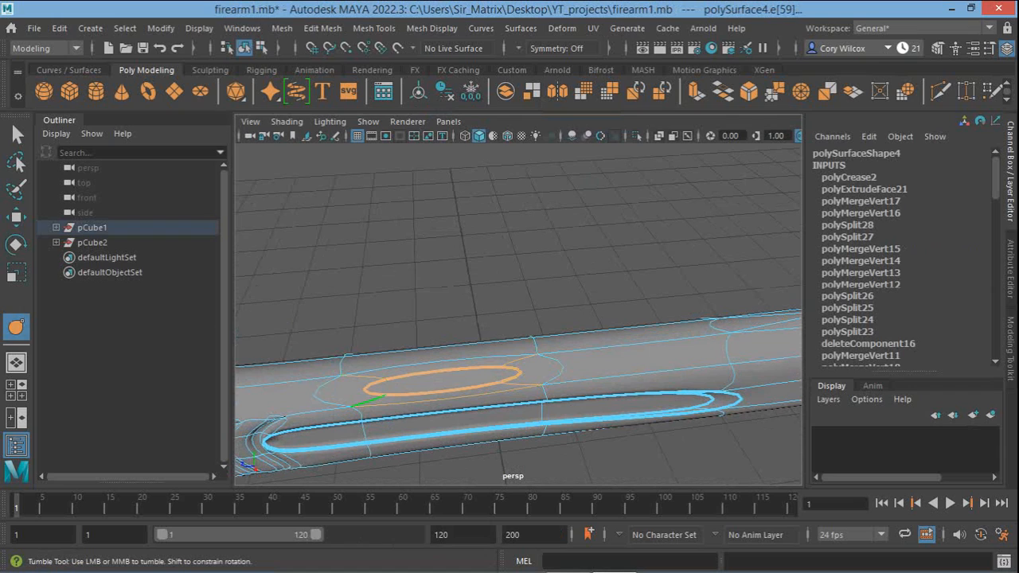
pyautogui.hotkey('ctrl', 'z')
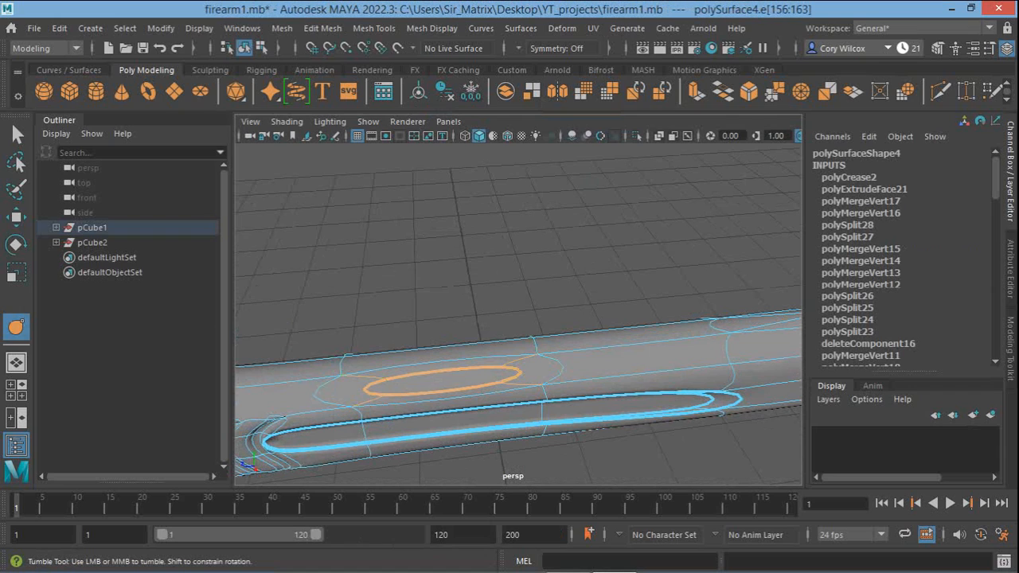
pyautogui.moveTo(445, 350); pyautogui.dragTo(533, 350, button='middle')
pyautogui.press('q')
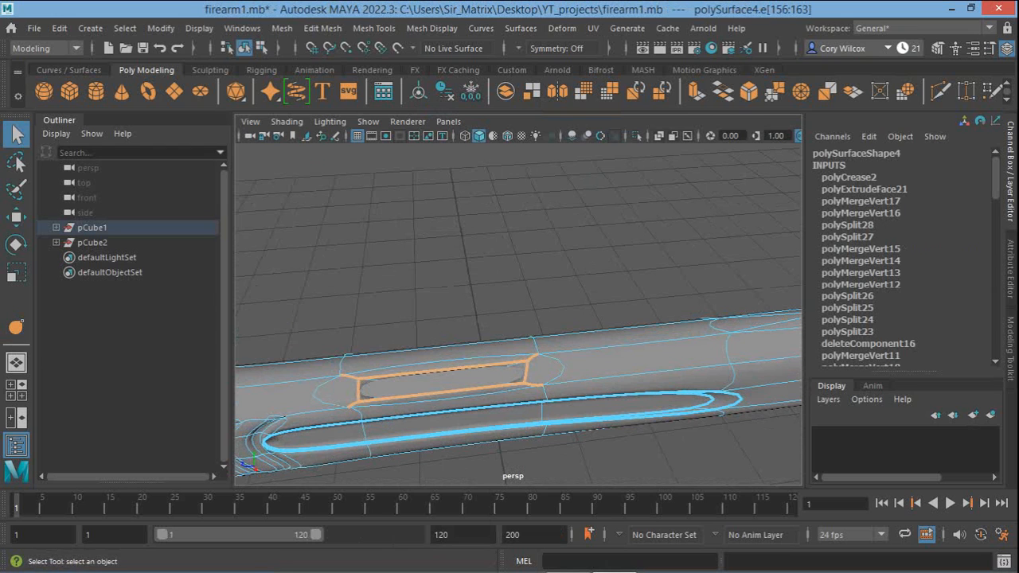
# Return to object mode, select the separate part inside the slide's top opening and show it in smooth preview
pyautogui.keyDown('alt'); pyautogui.moveTo(454, 410); pyautogui.dragTo(480, 345); pyautogui.keyUp('alt')
pyautogui.click(479, 351)
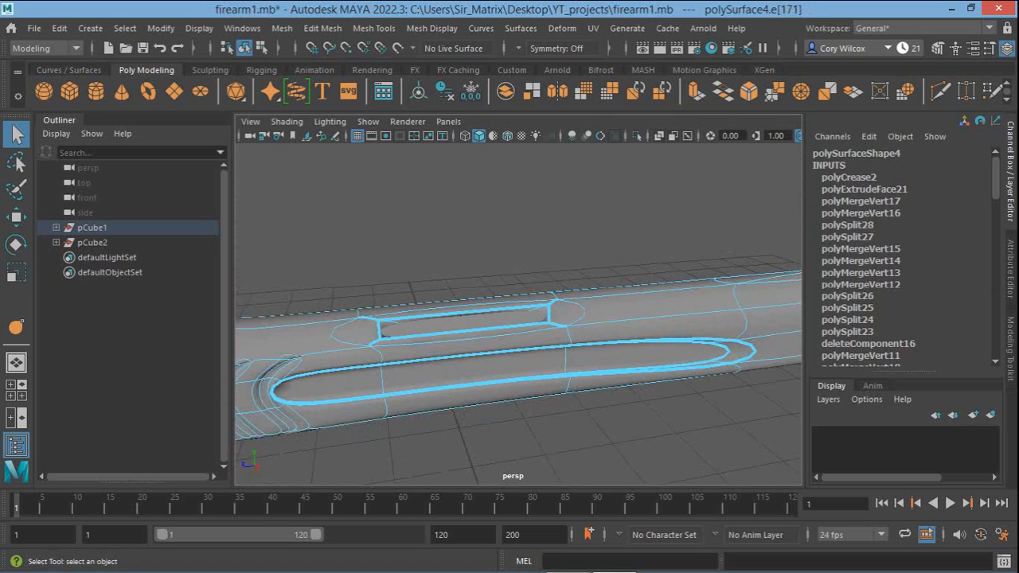
pyautogui.moveTo(475, 146); pyautogui.dragTo(549, 126, button='right')
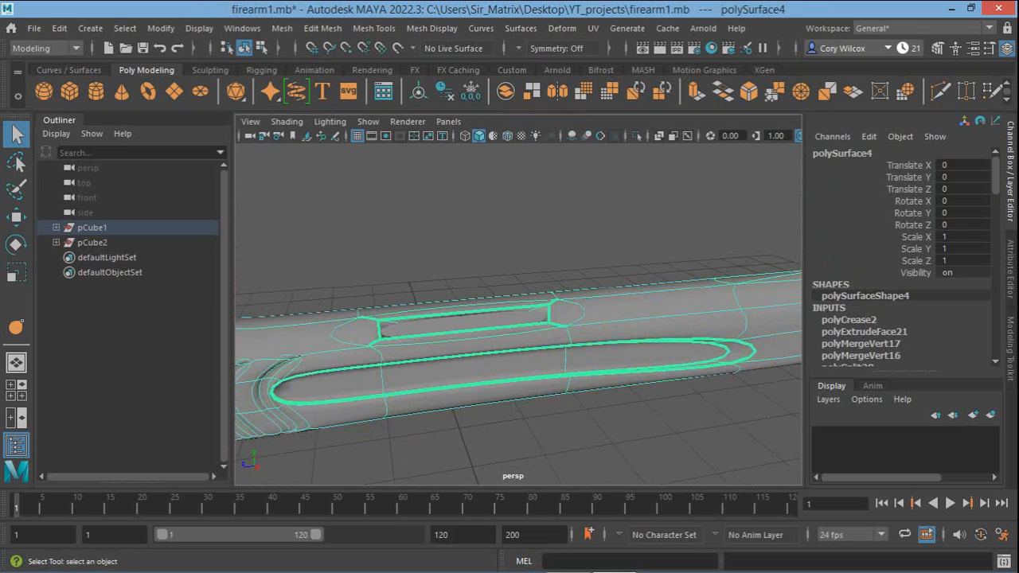
pyautogui.click(471, 323)
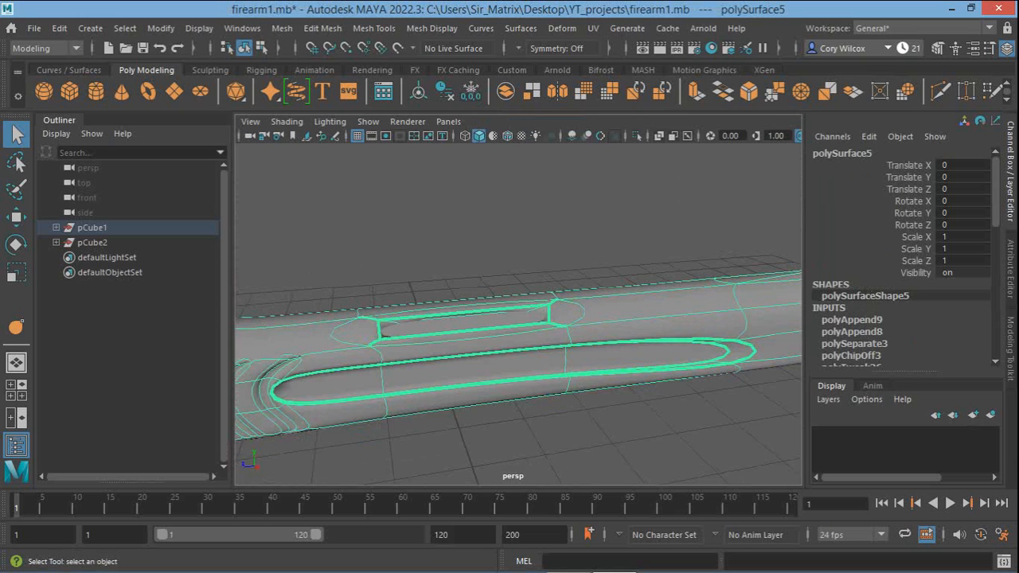
pyautogui.press('3')
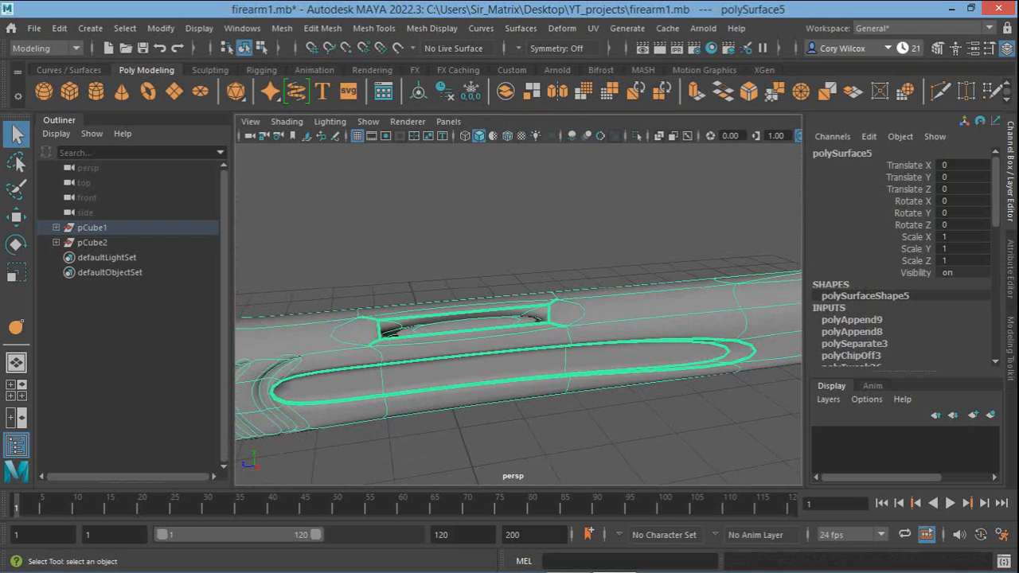
# Undo the most recent changes and mode switches, going back to the edge selection on the slide
pyautogui.moveTo(415, 147); pyautogui.dragTo(489, 126, button='right')
pyautogui.hotkey('ctrl', 'z')
pyautogui.hotkey('ctrl', 'z')
pyautogui.hotkey('ctrl', 'z')
pyautogui.hotkey('ctrl', 'z')
pyautogui.hotkey('ctrl', 'z')
pyautogui.hotkey('ctrl', 'z')
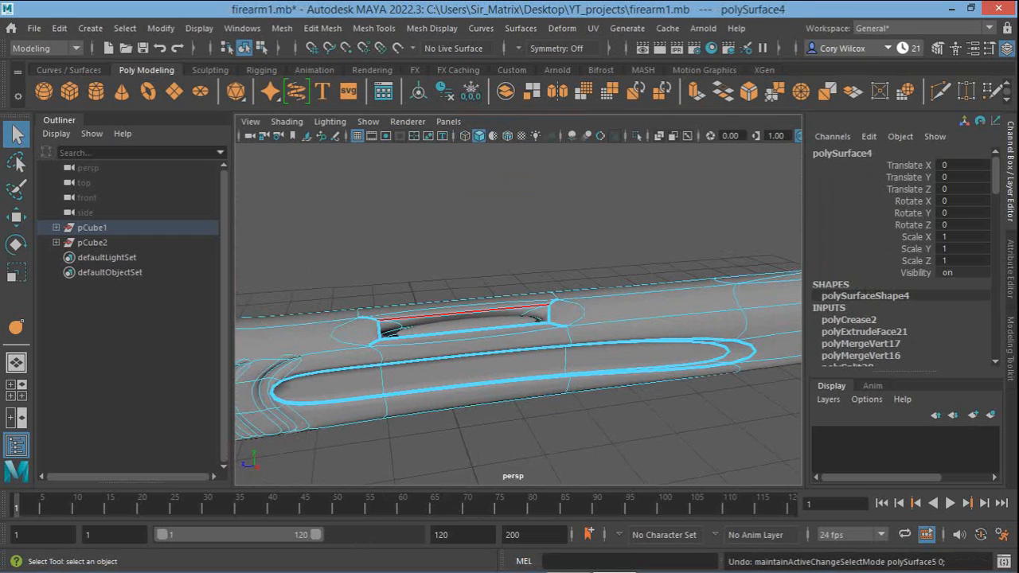
pyautogui.hotkey('ctrl', 'z')
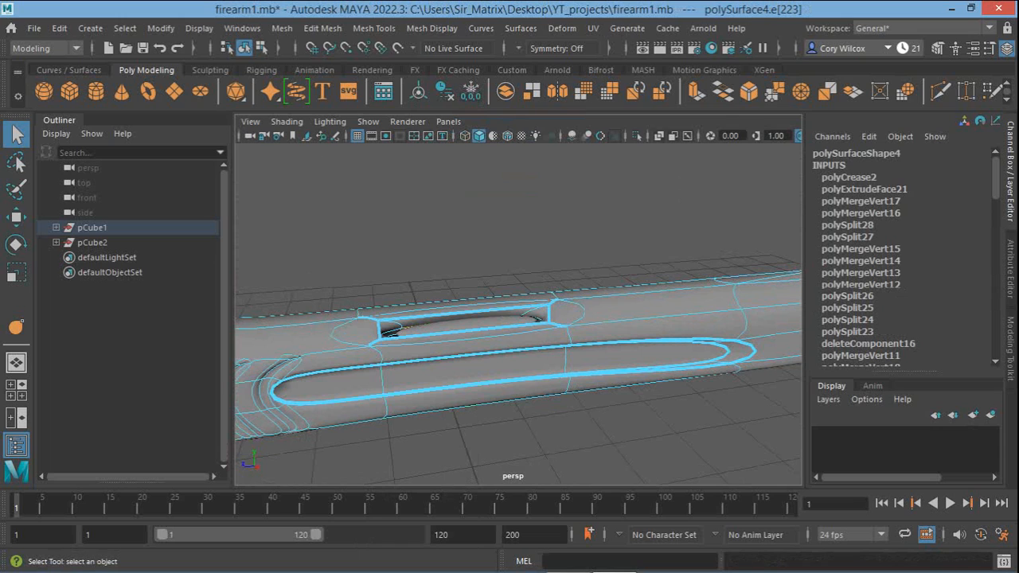
pyautogui.hotkey('ctrl', 'z')
pyautogui.hotkey('ctrl', 'z')
# Return to object mode, select the slide and switch off its smooth preview
pyautogui.rightClick(487, 147)
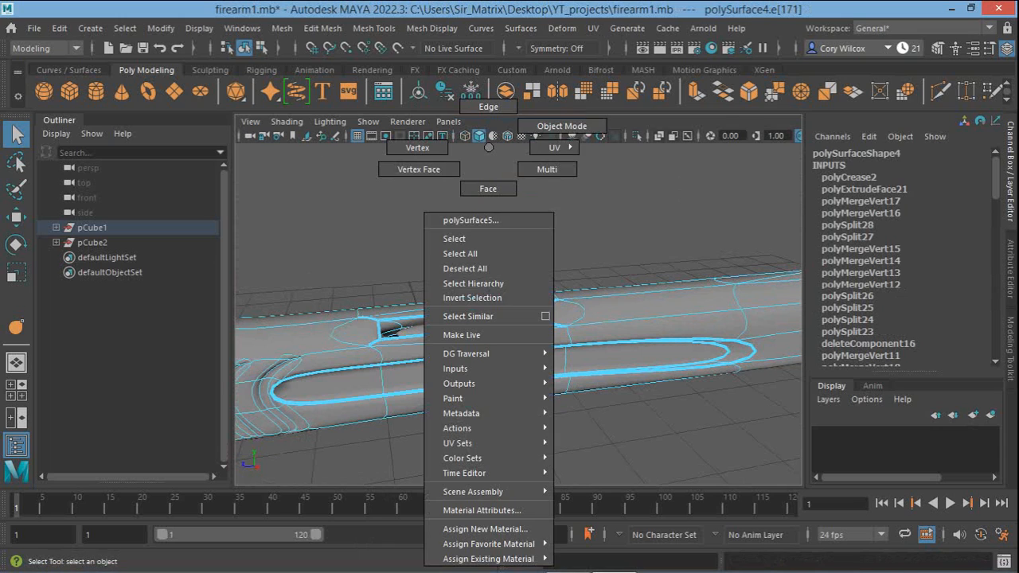
pyautogui.click(561, 126)
pyautogui.keyDown('shift'); pyautogui.click(471, 325); pyautogui.keyUp('shift')
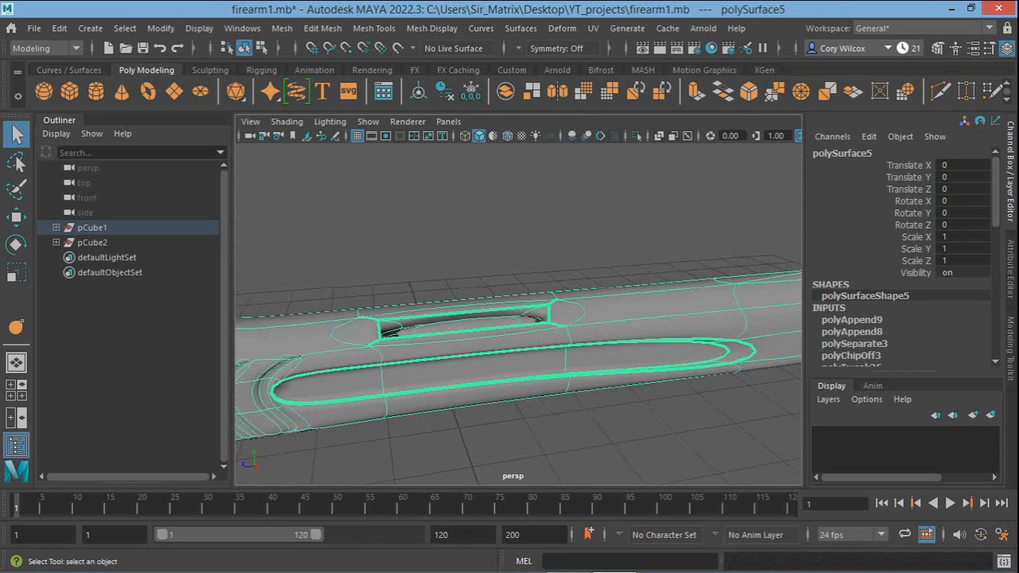
pyautogui.press('1')
pyautogui.keyDown('alt'); pyautogui.moveTo(517, 318); pyautogui.dragTo(421, 324, button='right'); pyautogui.keyUp('alt')
pyautogui.keyDown('alt'); pyautogui.moveTo(422, 324); pyautogui.dragTo(425, 322); pyautogui.keyUp('alt')
pyautogui.keyDown('alt'); pyautogui.moveTo(557, 342); pyautogui.dragTo(227, 275); pyautogui.keyUp('alt')
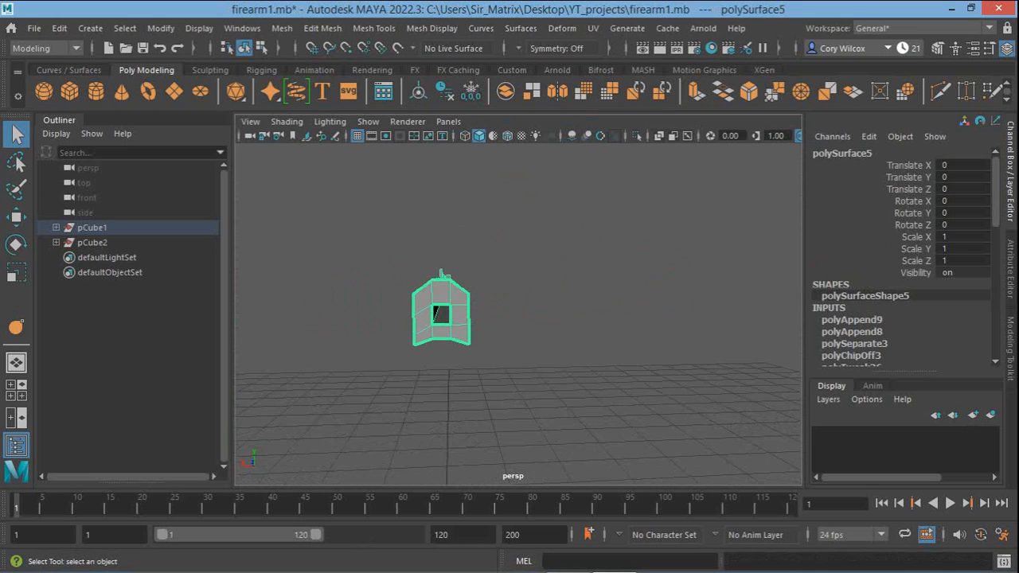
# Expand pCube1 and pCube2, toggling the visibility of pCube2 and its child polySurface1 off and on to locate the hidden frame
pyautogui.click(92, 243)
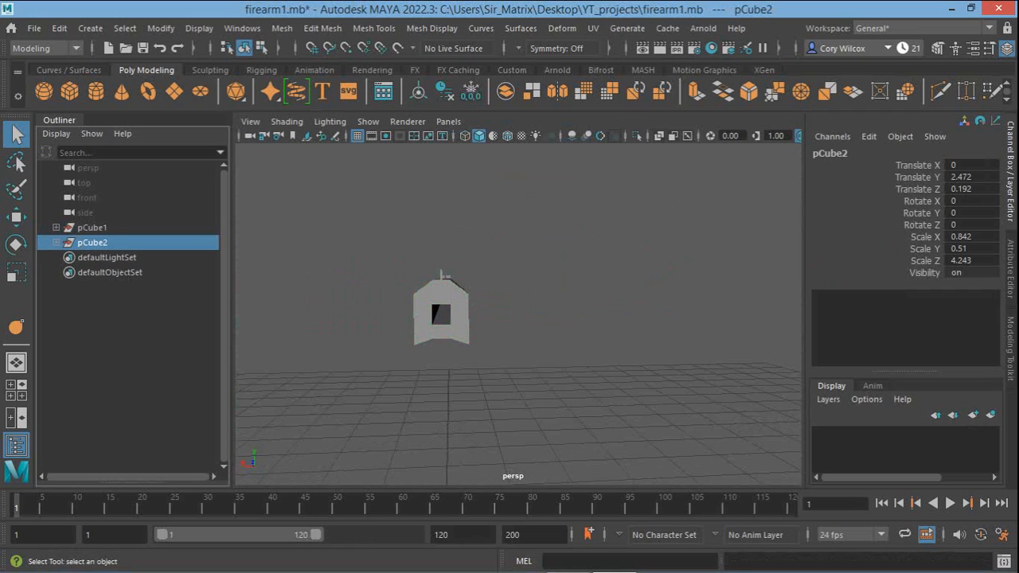
pyautogui.press('h')
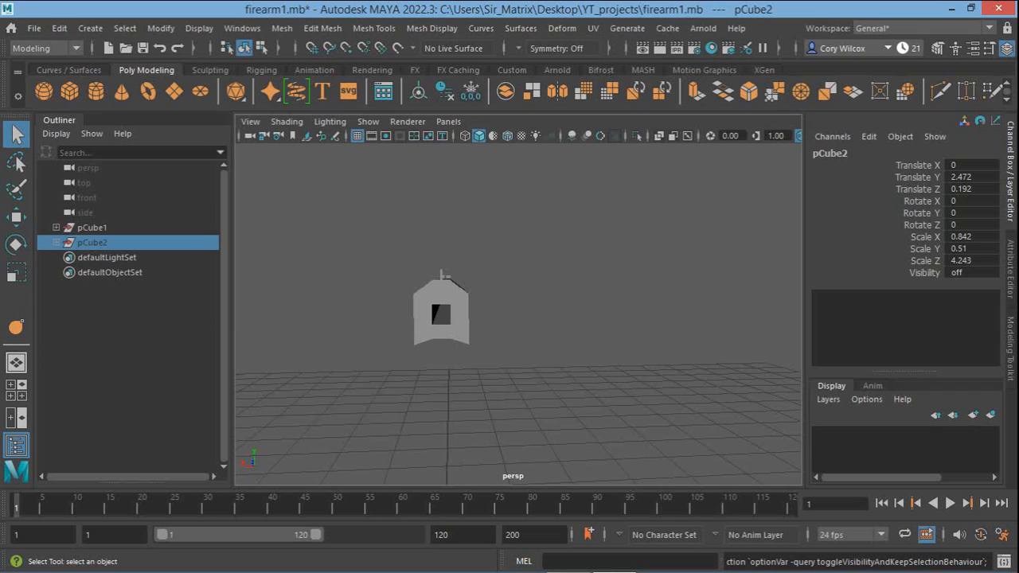
pyautogui.press('h')
pyautogui.click(92, 227)
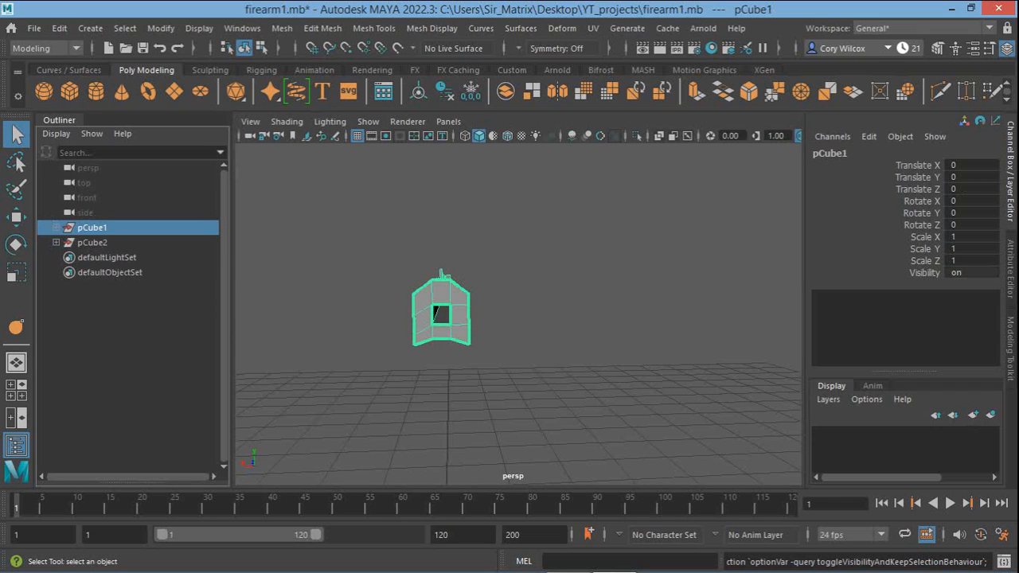
pyautogui.click(55, 228)
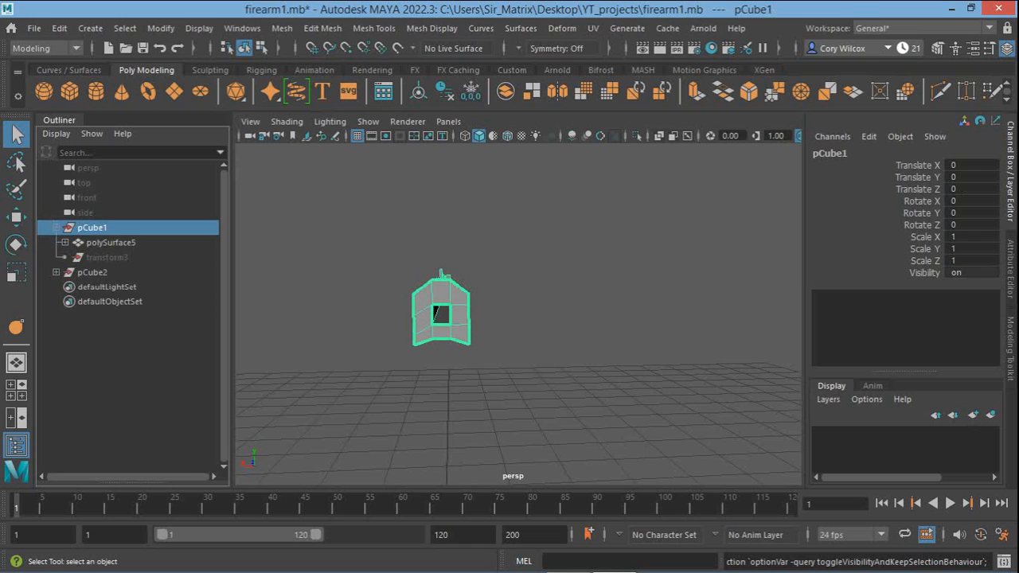
pyautogui.click(110, 243)
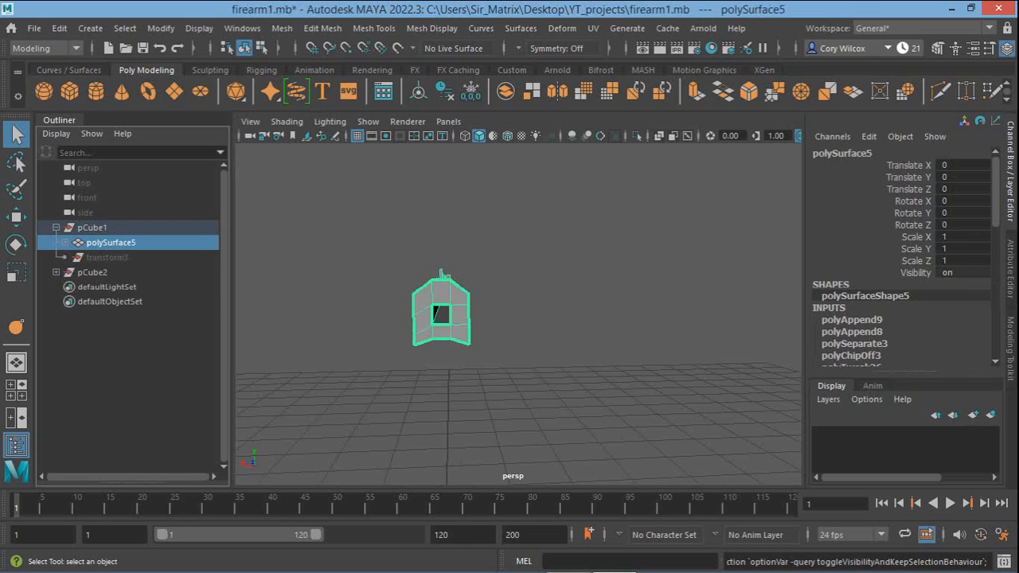
pyautogui.click(56, 272)
pyautogui.click(111, 286)
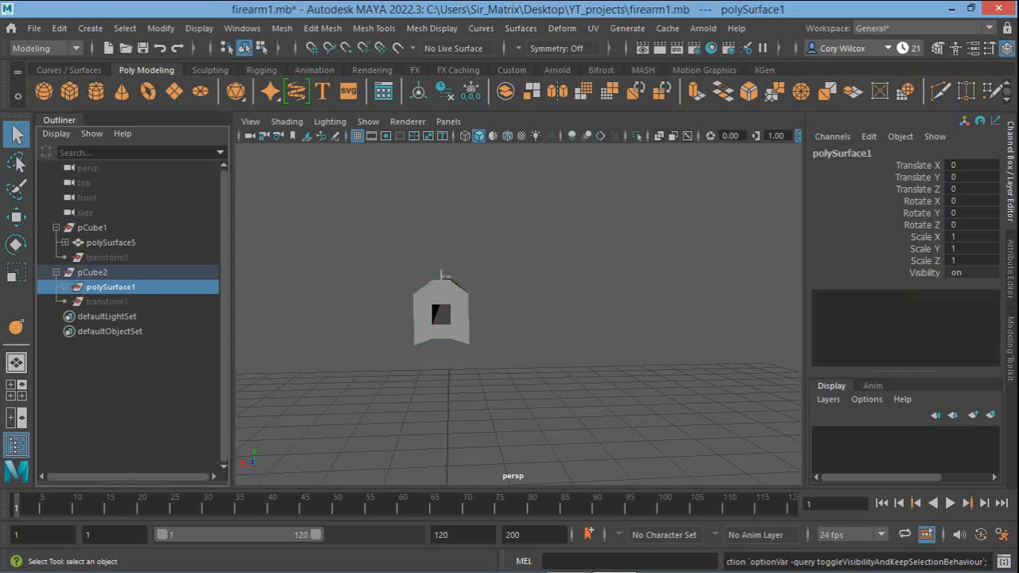
pyautogui.press('h')
pyautogui.press('h')
# Unhide transform1 under pCube2 and transform3 under pCube1
pyautogui.click(107, 302)
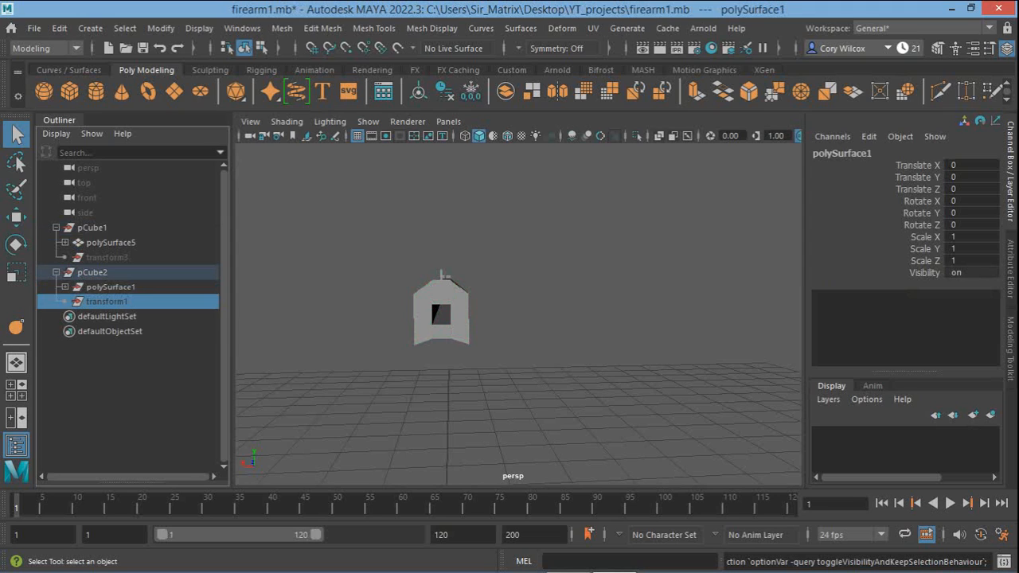
pyautogui.press('h')
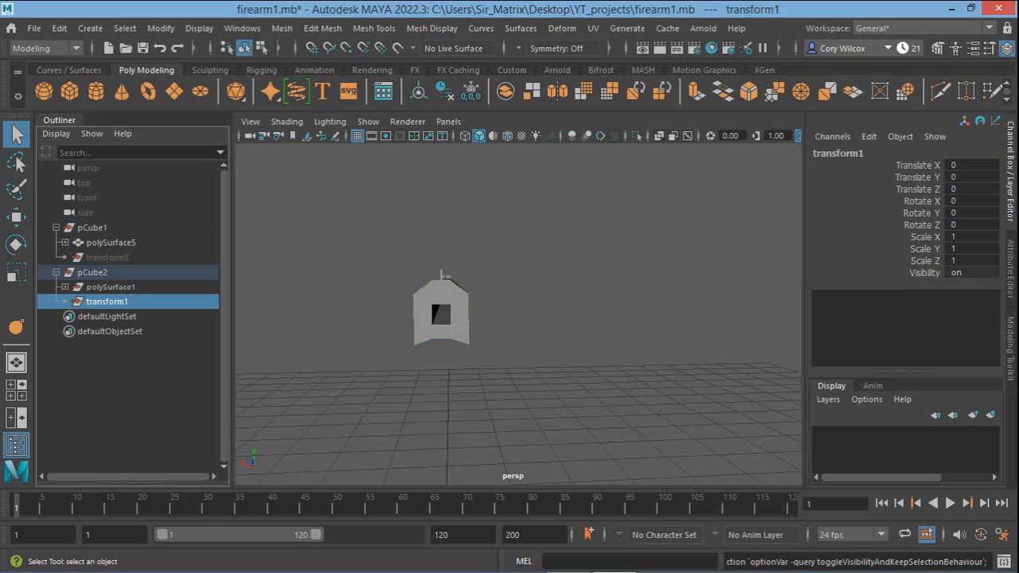
pyautogui.click(107, 257)
pyautogui.press('h')
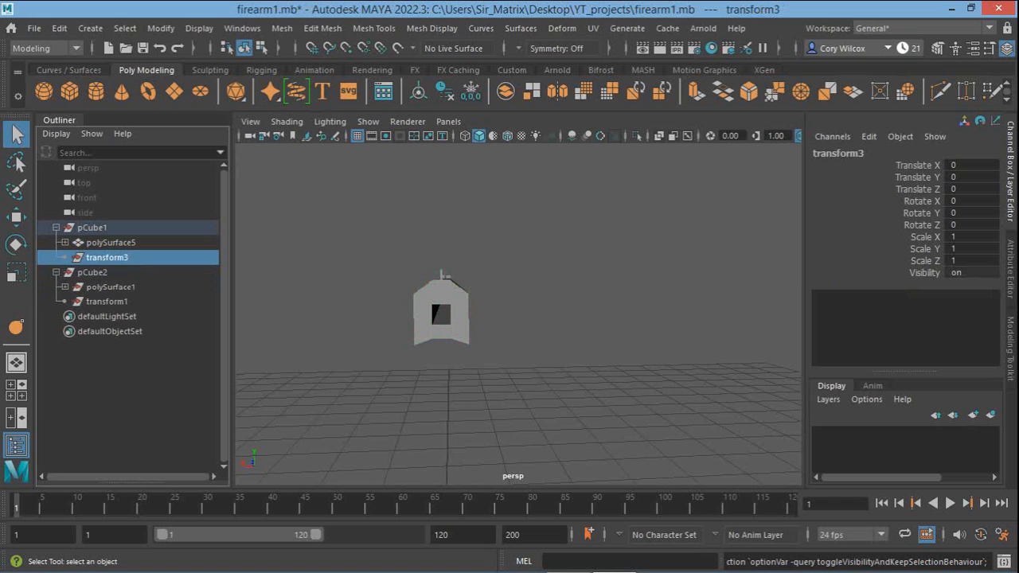
# Expand polySurface1 and unhide polySurface2, the pistol's frame and grip
pyautogui.click(65, 288)
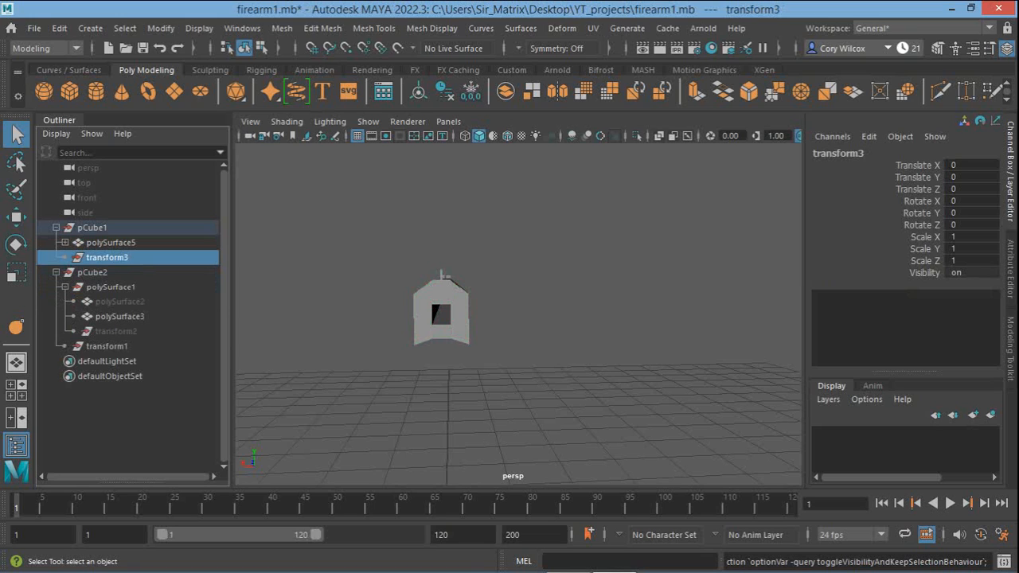
pyautogui.click(119, 301)
pyautogui.press('h')
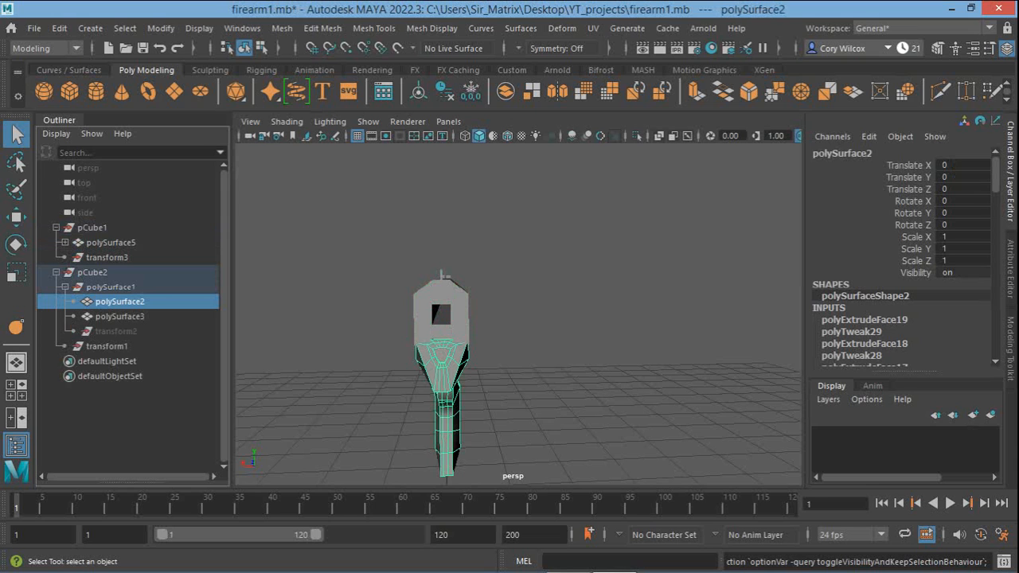
pyautogui.keyDown('alt'); pyautogui.moveTo(446, 318); pyautogui.dragTo(801, 318); pyautogui.keyUp('alt')
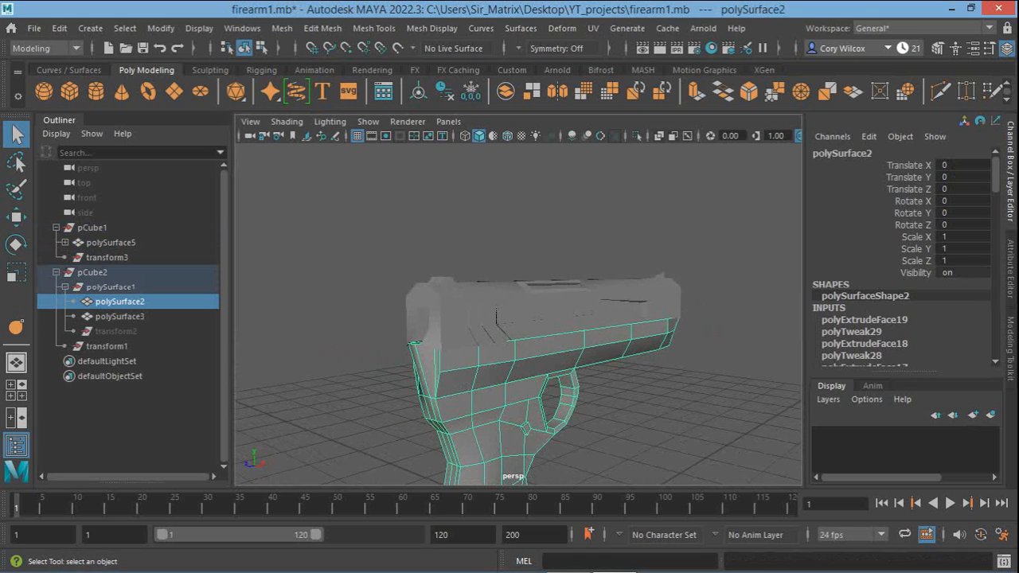
pyautogui.keyDown('alt'); pyautogui.moveTo(525, 350); pyautogui.dragTo(450, 220, button='middle'); pyautogui.keyUp('alt')
pyautogui.scroll(-4, 494, 303)
pyautogui.keyDown('alt'); pyautogui.moveTo(494, 303); pyautogui.dragTo(477, 238, button='middle'); pyautogui.keyUp('alt')
pyautogui.keyDown('alt'); pyautogui.moveTo(477, 239); pyautogui.dragTo(394, 314); pyautogui.keyUp('alt')
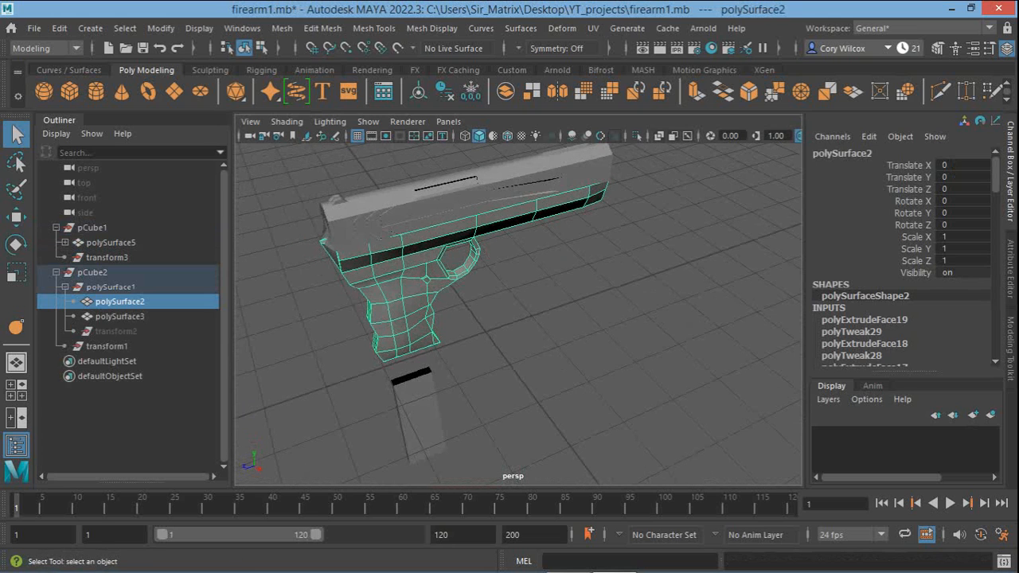
# Select the slide together with the frame, show both in smooth preview, then deselect everything to inspect the pistol
pyautogui.keyDown('shift'); pyautogui.click(440, 203); pyautogui.keyUp('shift')
pyautogui.press('3')
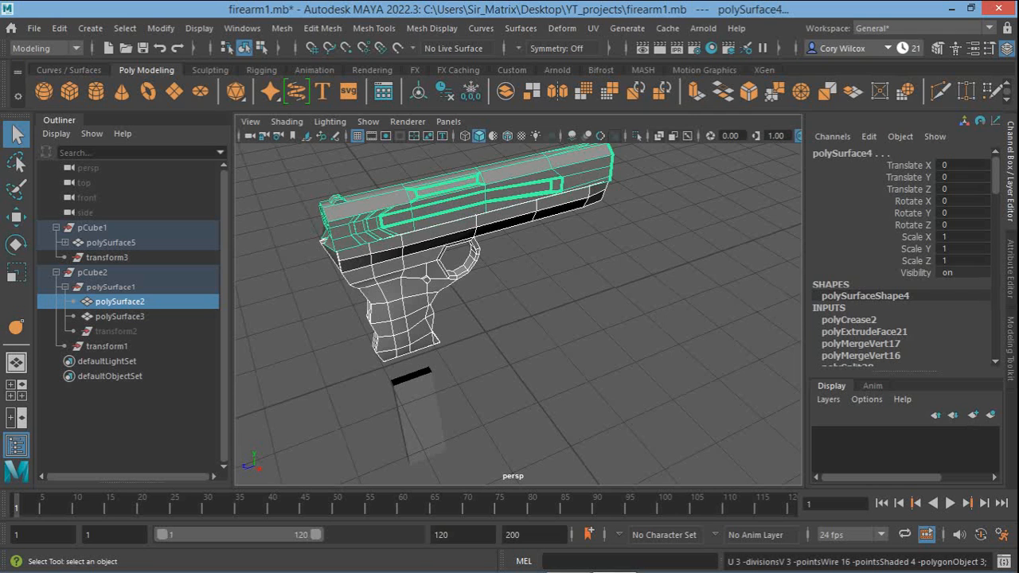
pyautogui.click(541, 319)
pyautogui.keyDown('alt'); pyautogui.moveTo(549, 326); pyautogui.dragTo(601, 293); pyautogui.keyUp('alt')
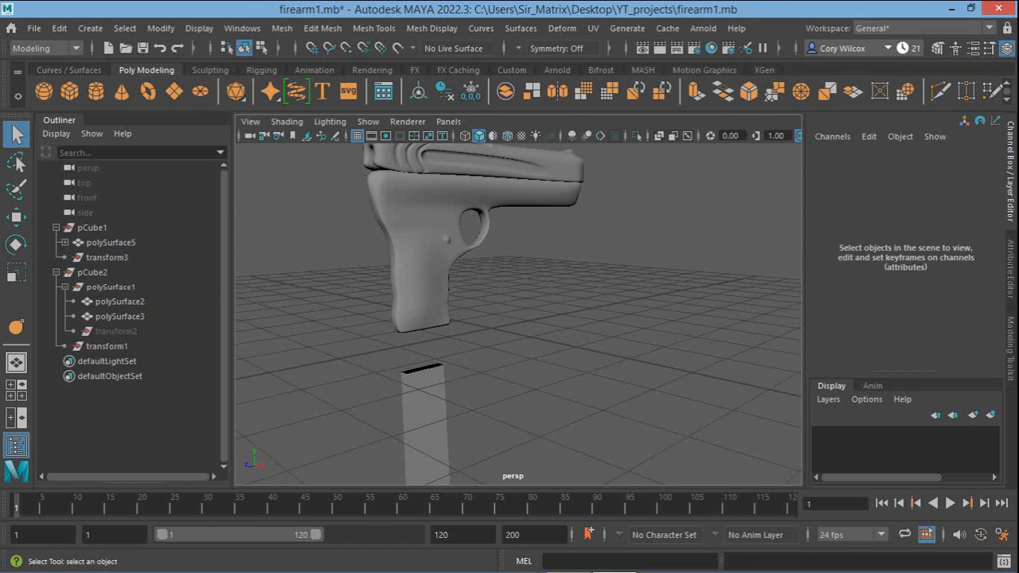
pyautogui.keyDown('alt'); pyautogui.moveTo(493, 319); pyautogui.dragTo(549, 322); pyautogui.keyUp('alt')
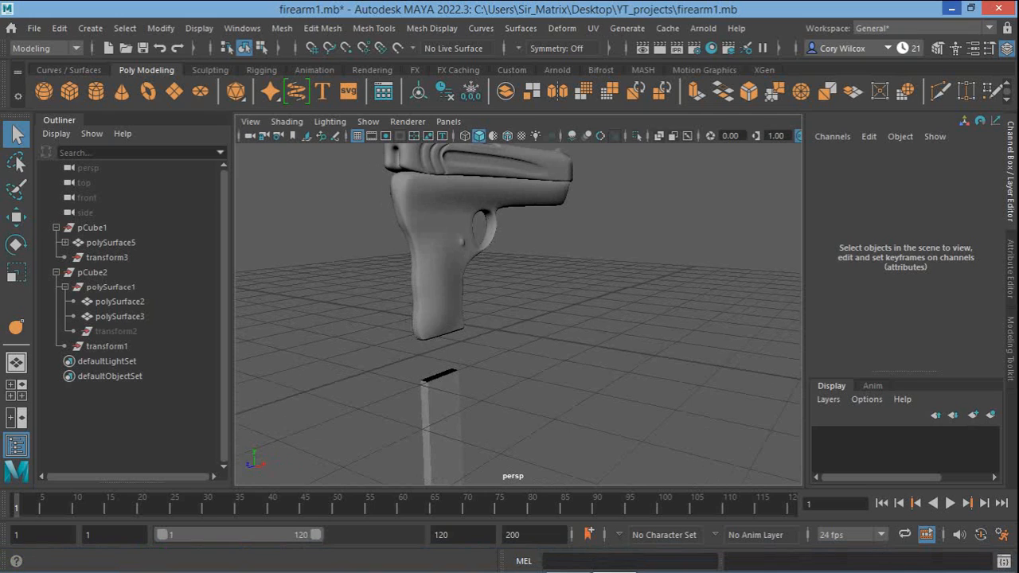
pyautogui.moveTo(568, 560)
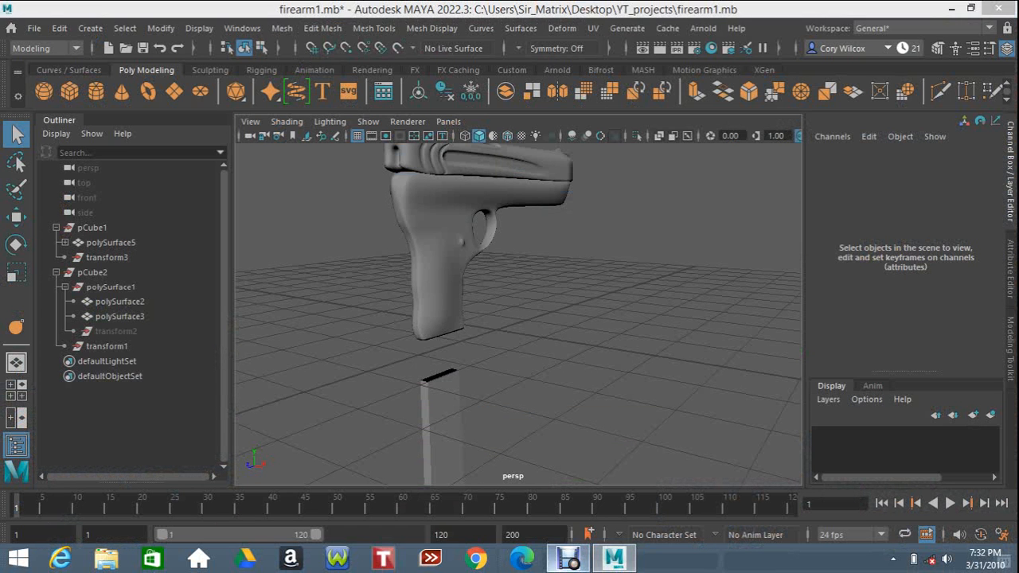
pyautogui.rightClick(569, 559)
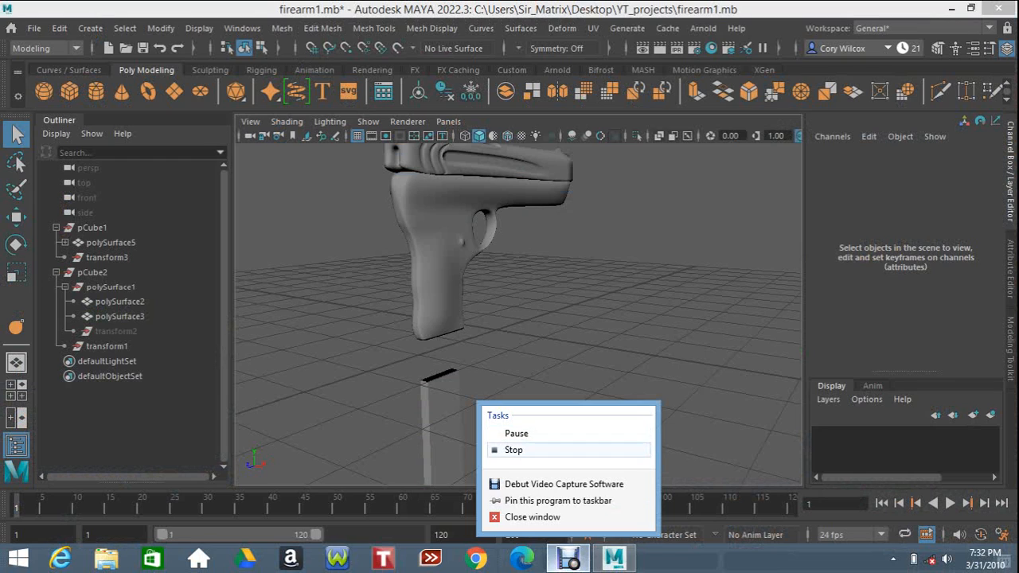
pyautogui.click(514, 450)
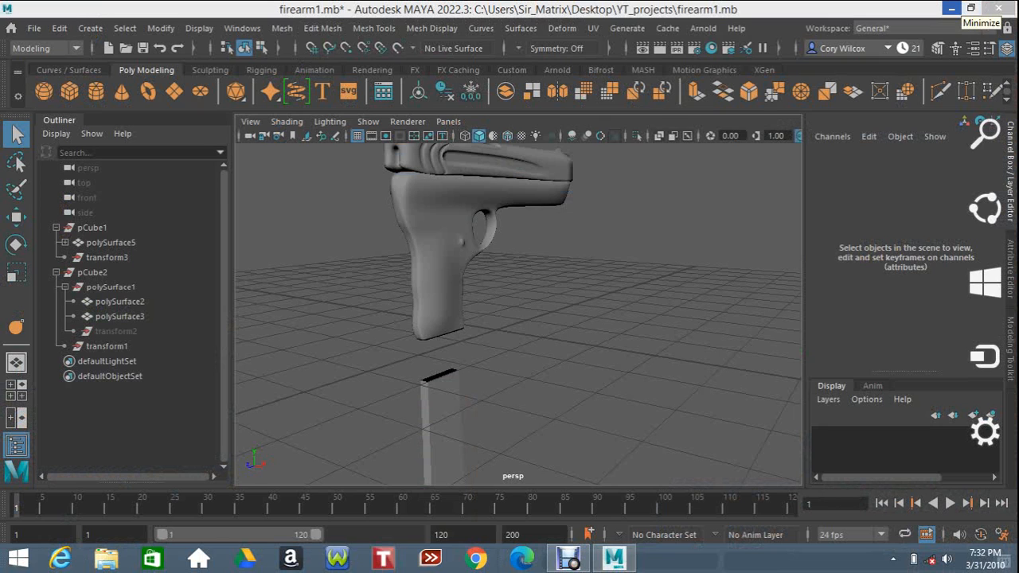
pyautogui.click(951, 9)
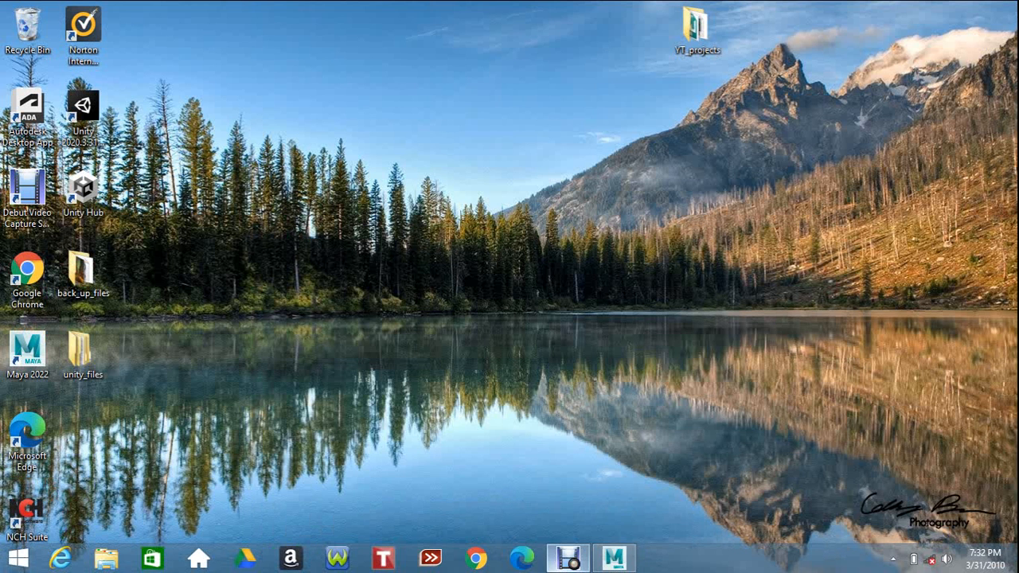